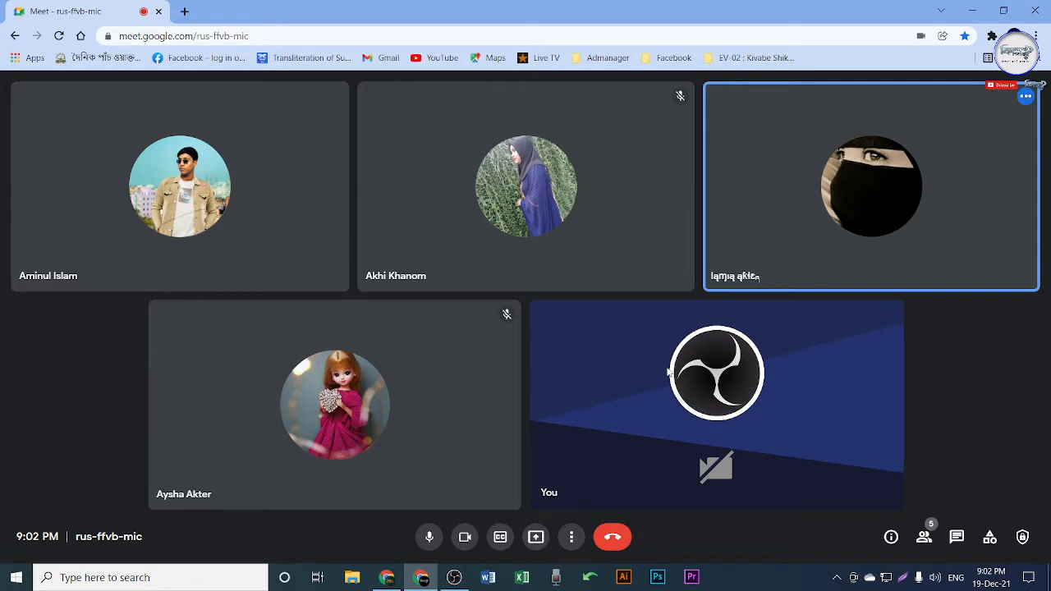
mouse_move(683, 362)
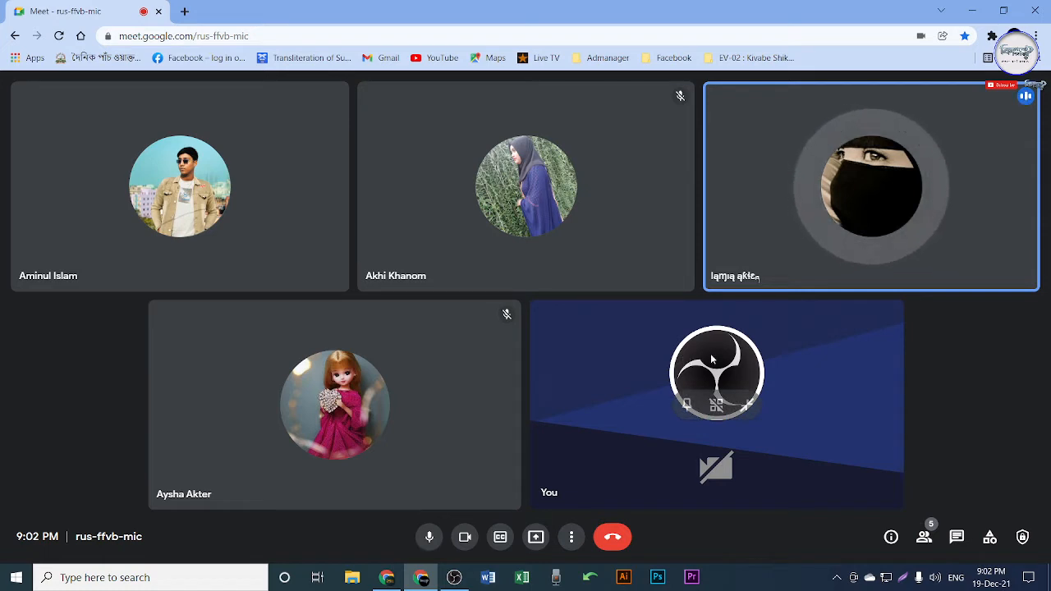
mouse_move(873, 188)
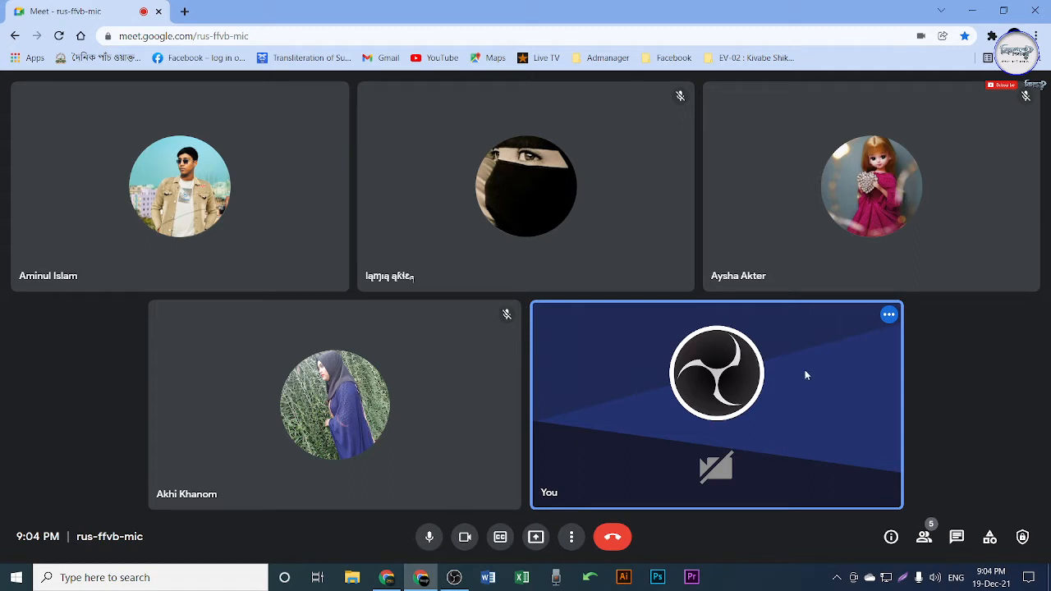
mouse_move(805, 371)
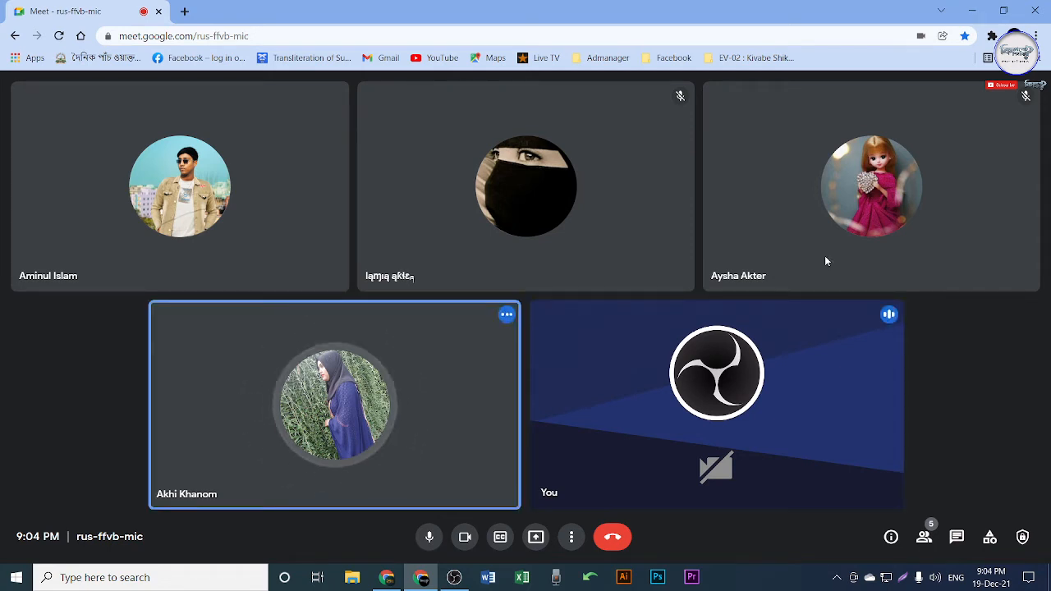
mouse_move(777, 175)
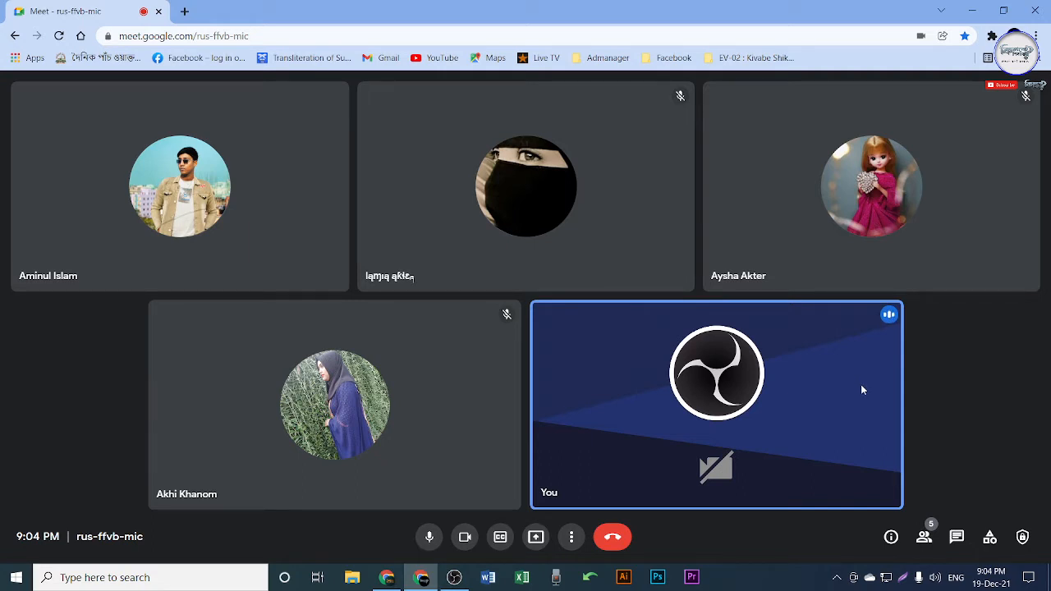
mouse_move(881, 371)
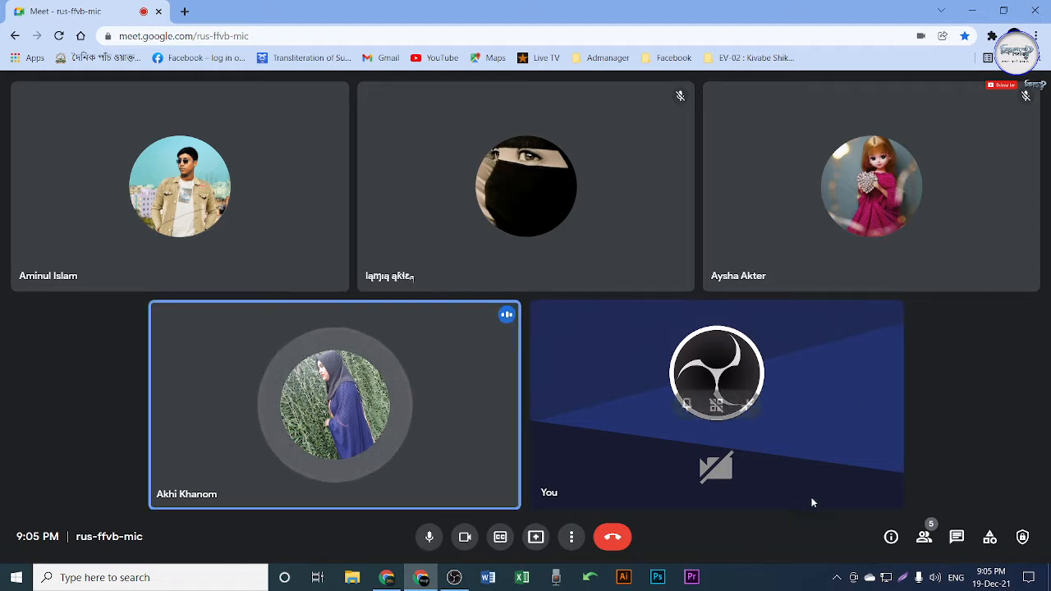
left_click(935, 579)
left_click(1008, 376)
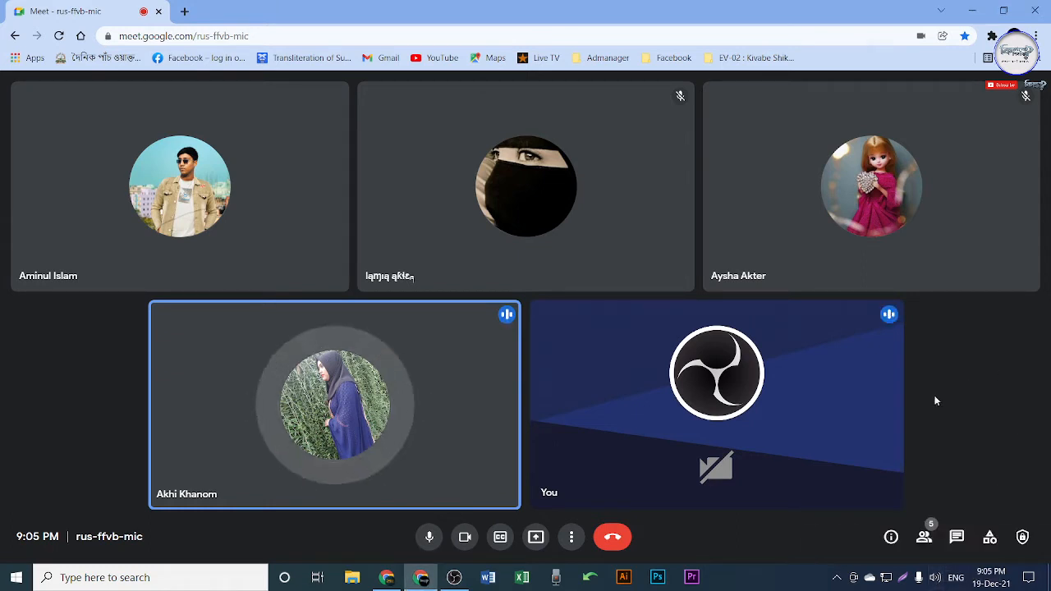
mouse_move(894, 412)
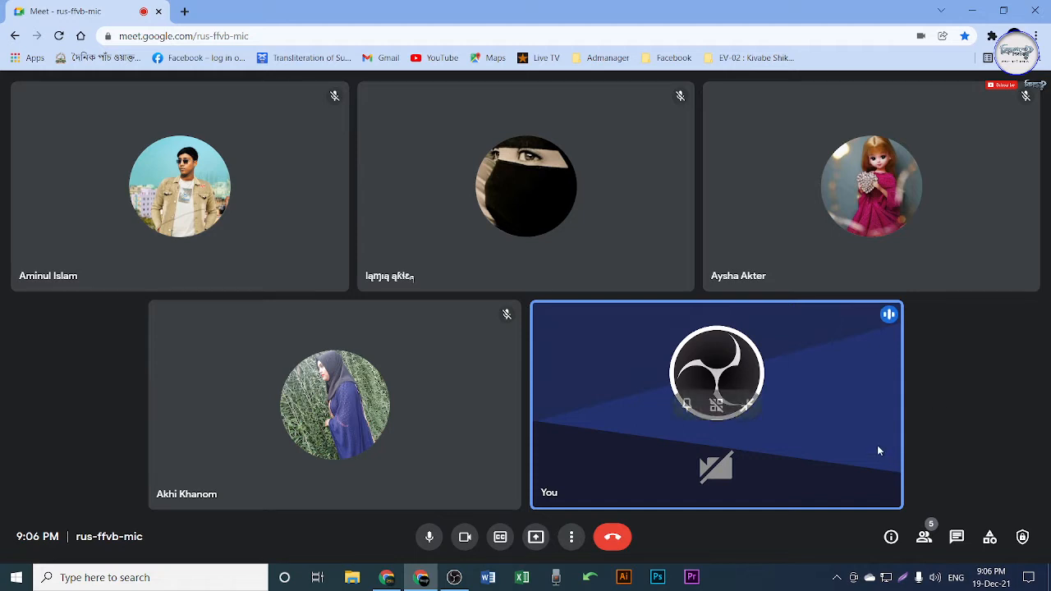
Step: Present the entire screen to the meeting and minimize the meeting window
left_click(543, 538)
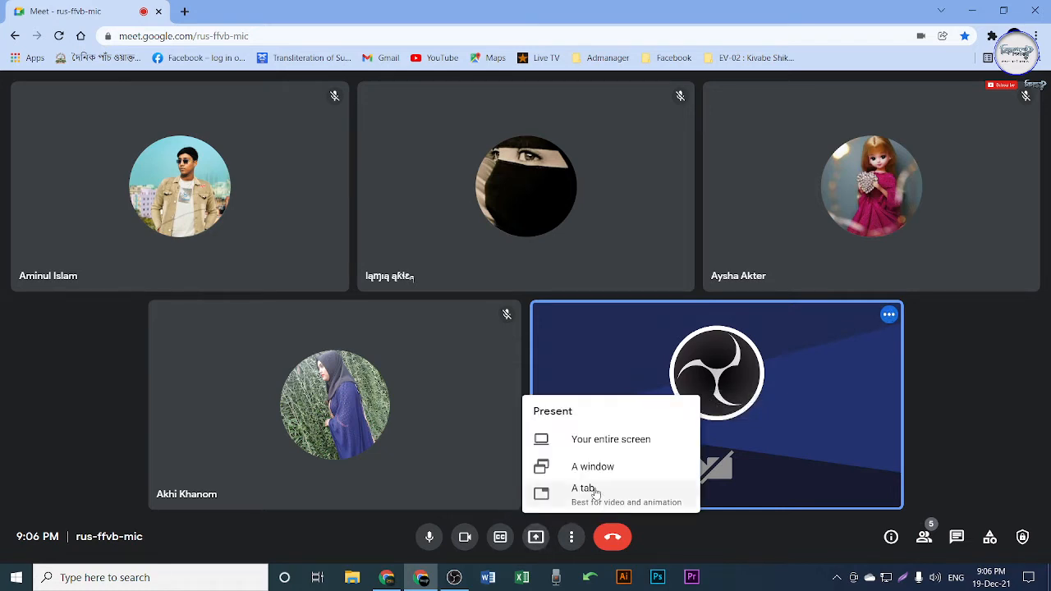
left_click(584, 441)
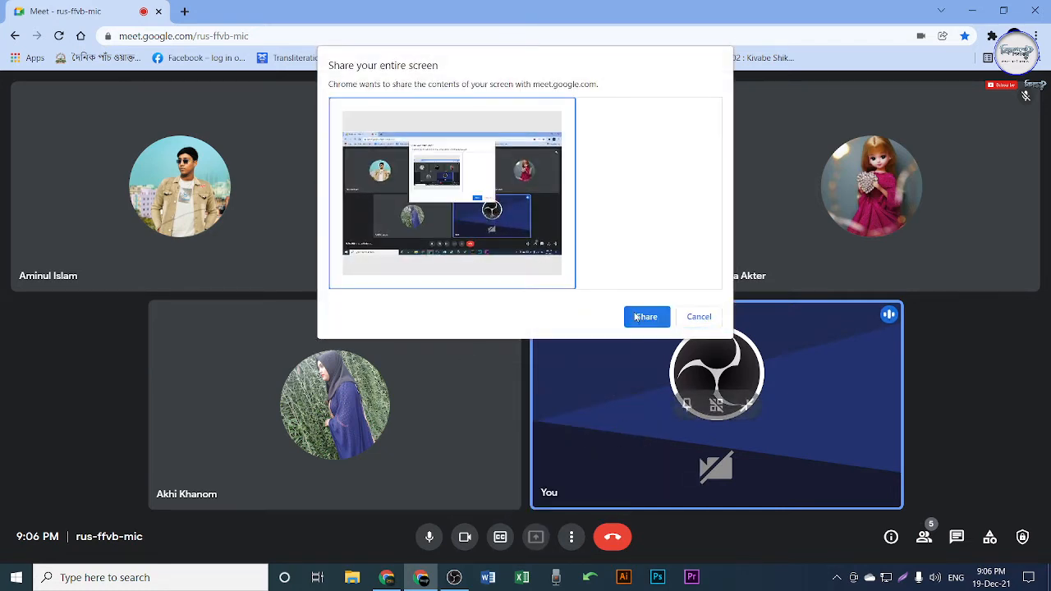
left_click(644, 317)
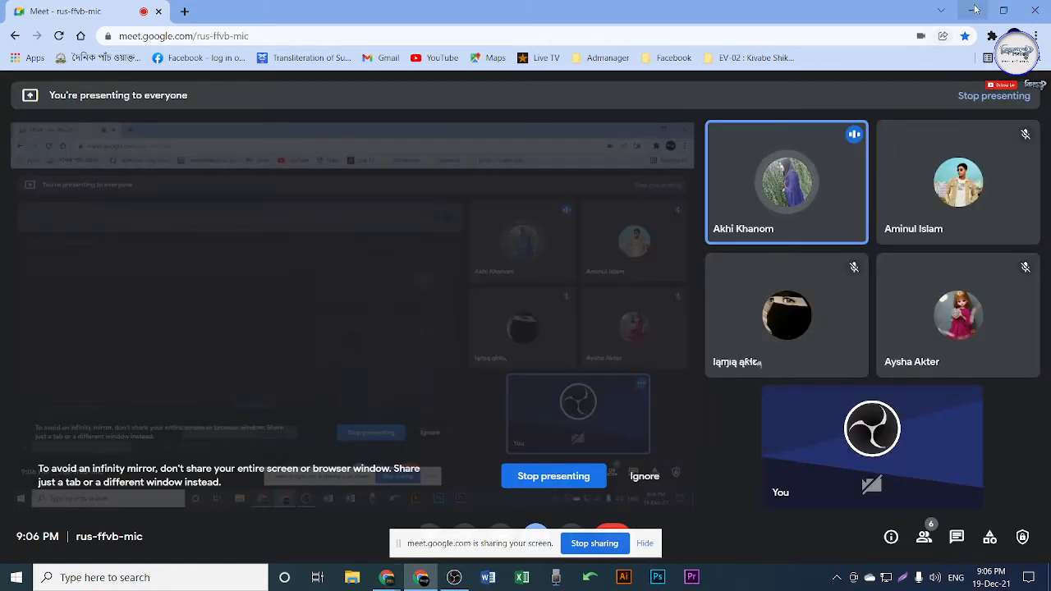
left_click(974, 9)
left_click(972, 9)
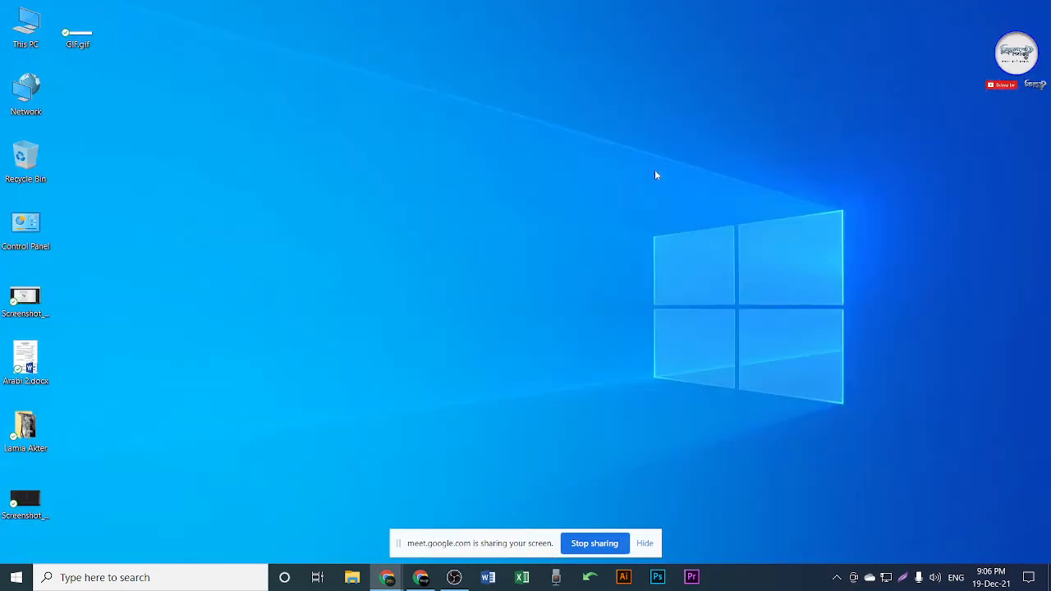
Step: Hide the screen-sharing notice shown over the desktop
right_click(655, 173)
left_click(666, 202)
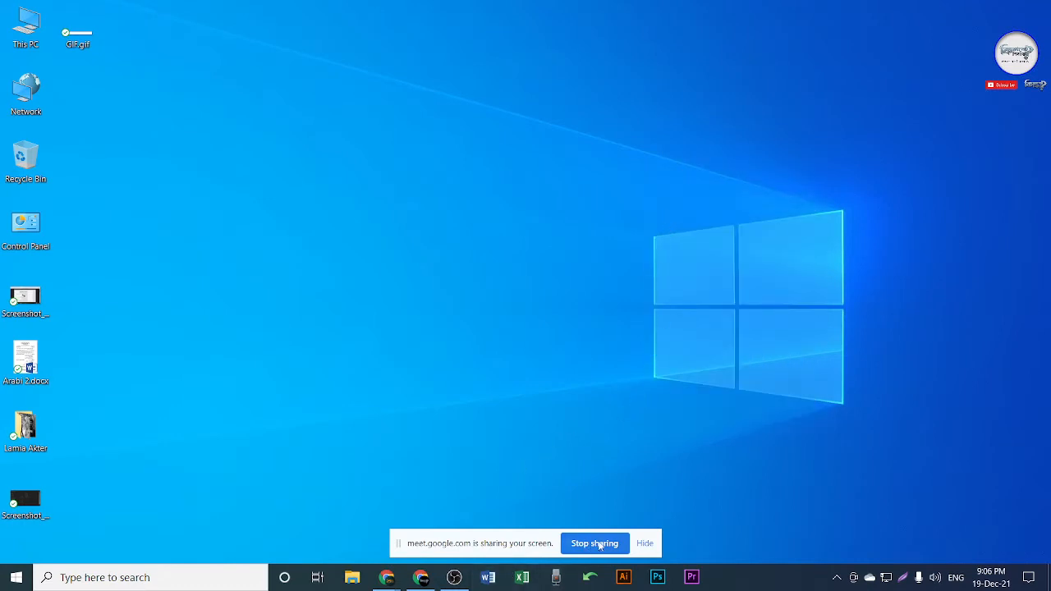
left_click(645, 543)
Step: Open Word and create a blank document
left_click(484, 579)
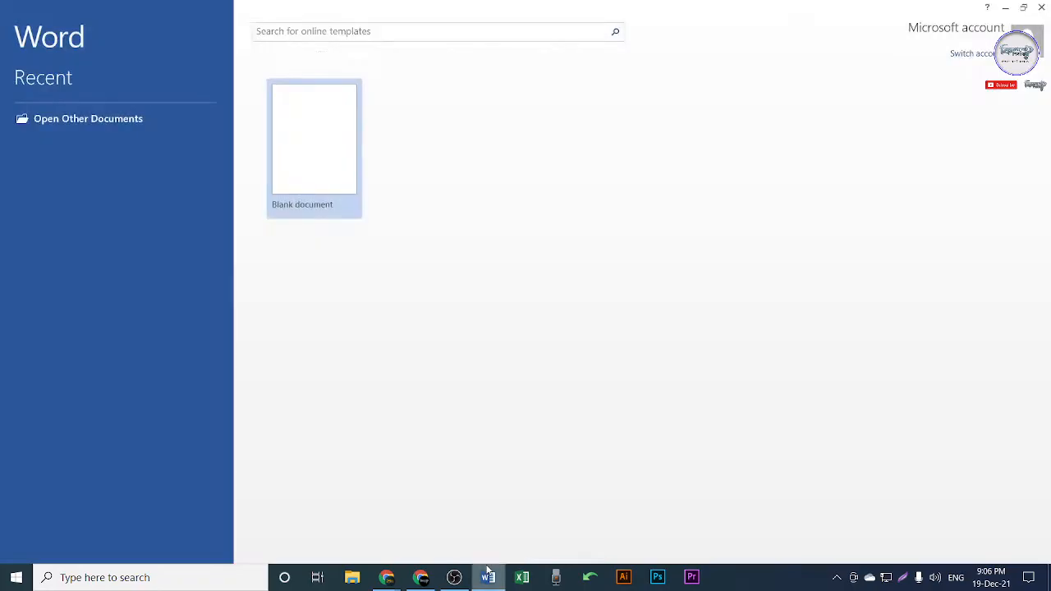
left_click(306, 141)
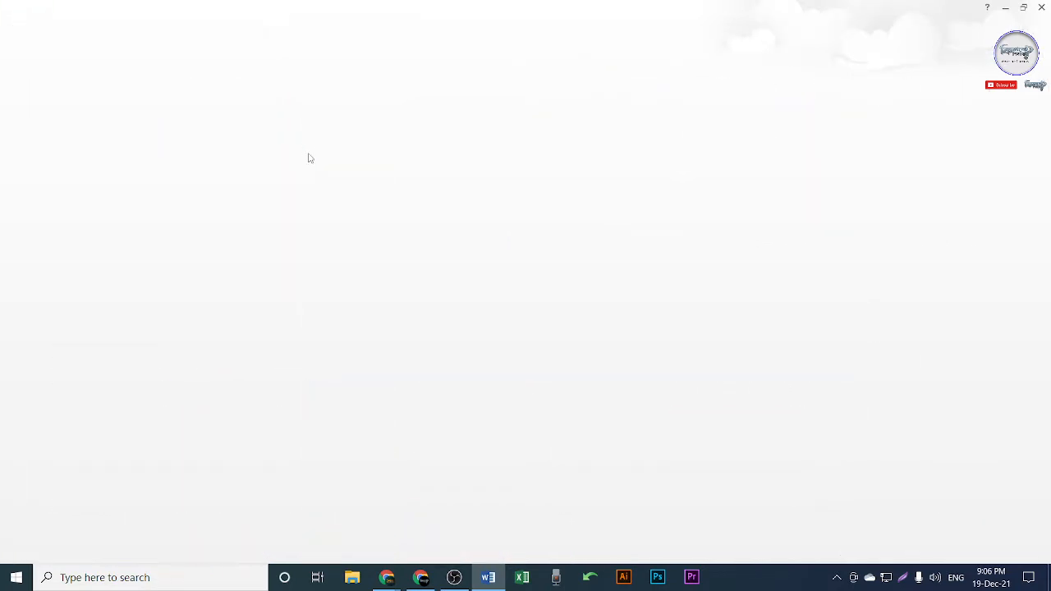
key("ctrl+s")
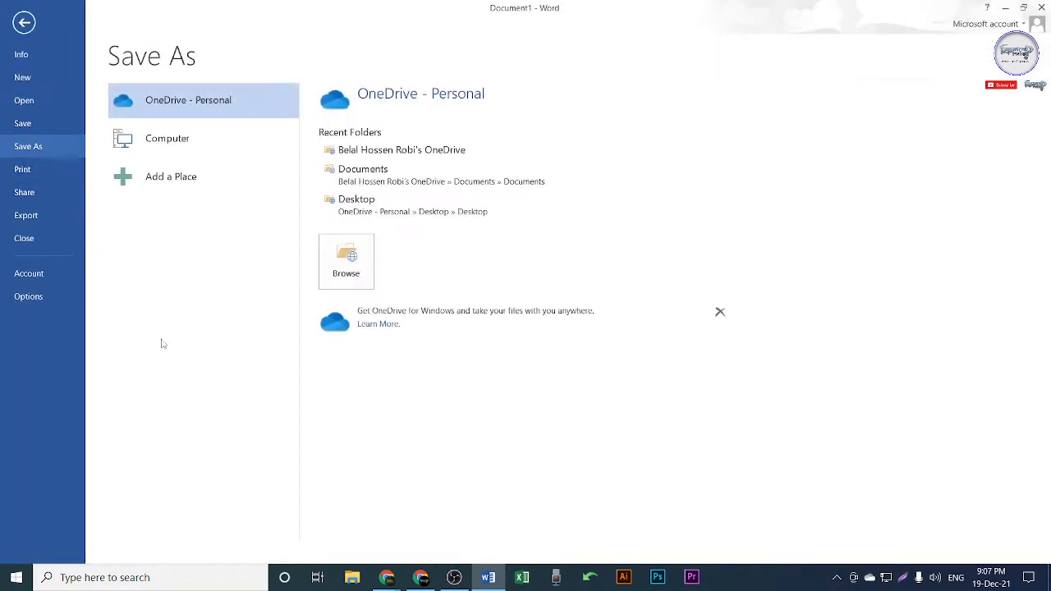
left_click(207, 146)
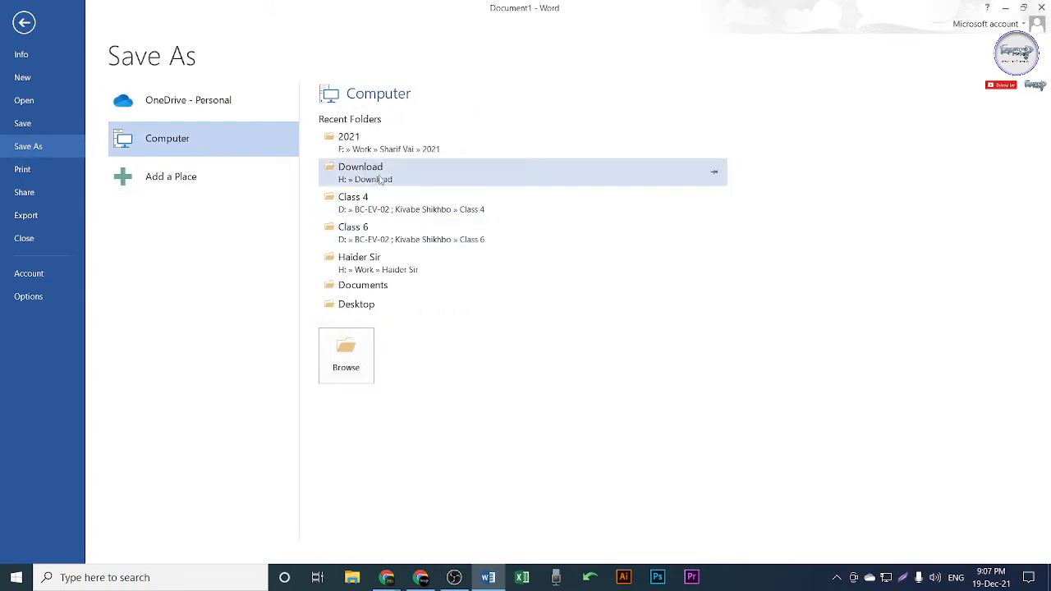
left_click(390, 202)
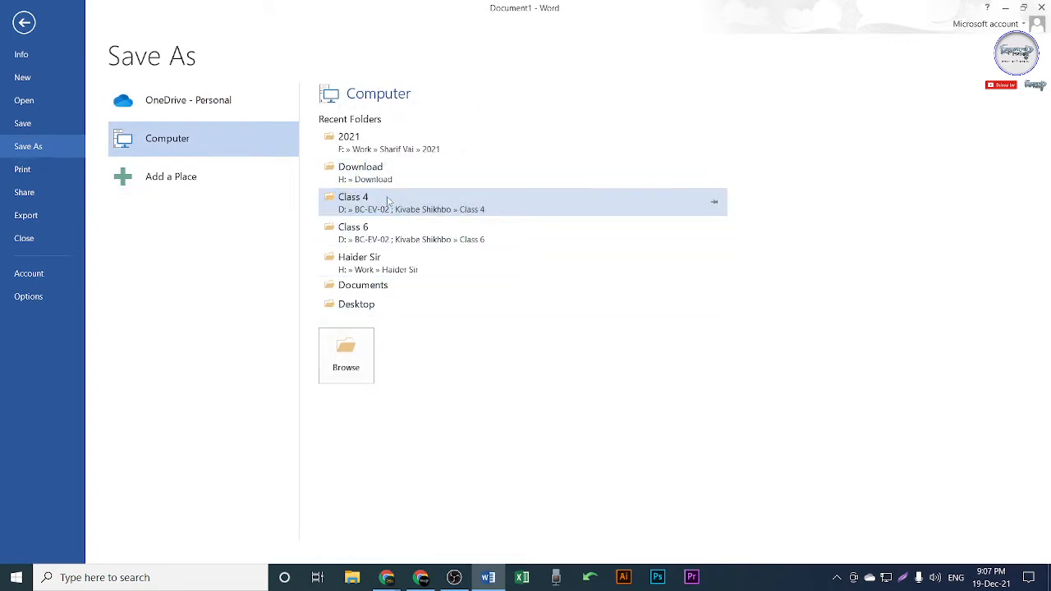
left_click(69, 34)
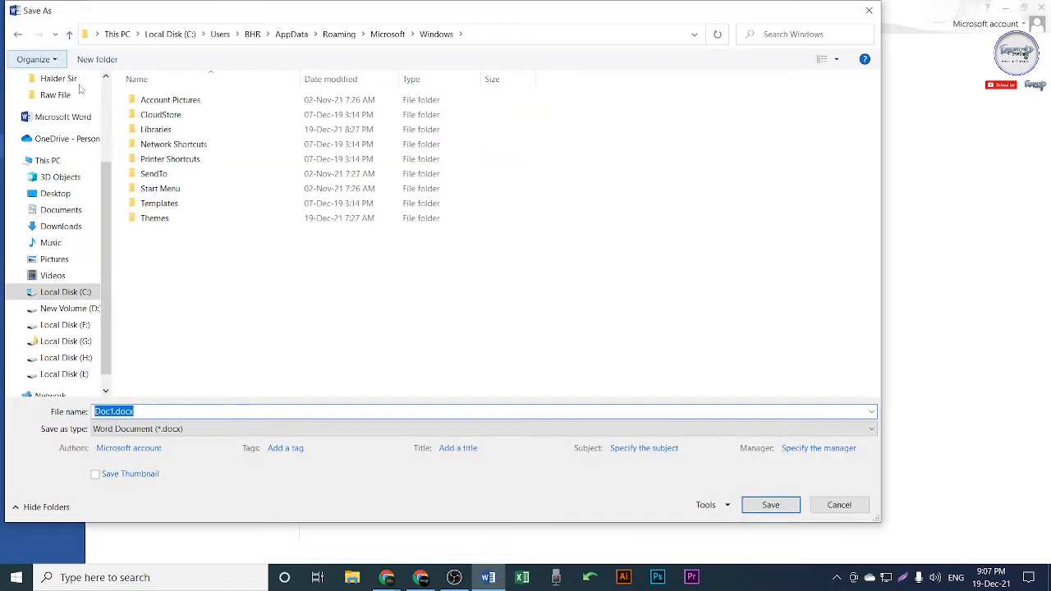
Step: Switch to the Google Meet call, admit the waiting participant and return to Word
left_click(420, 577)
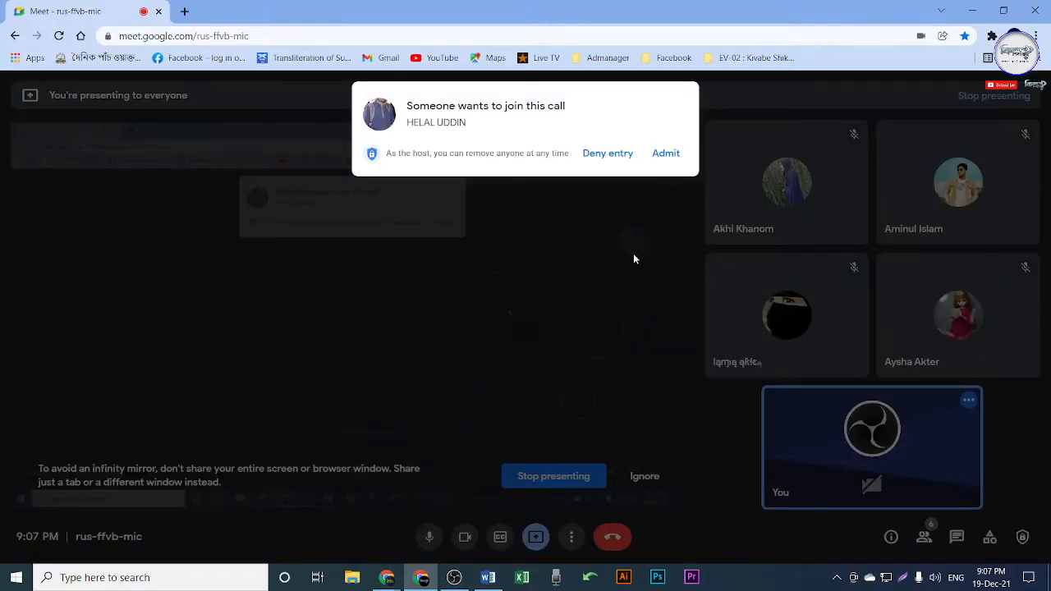
left_click(666, 155)
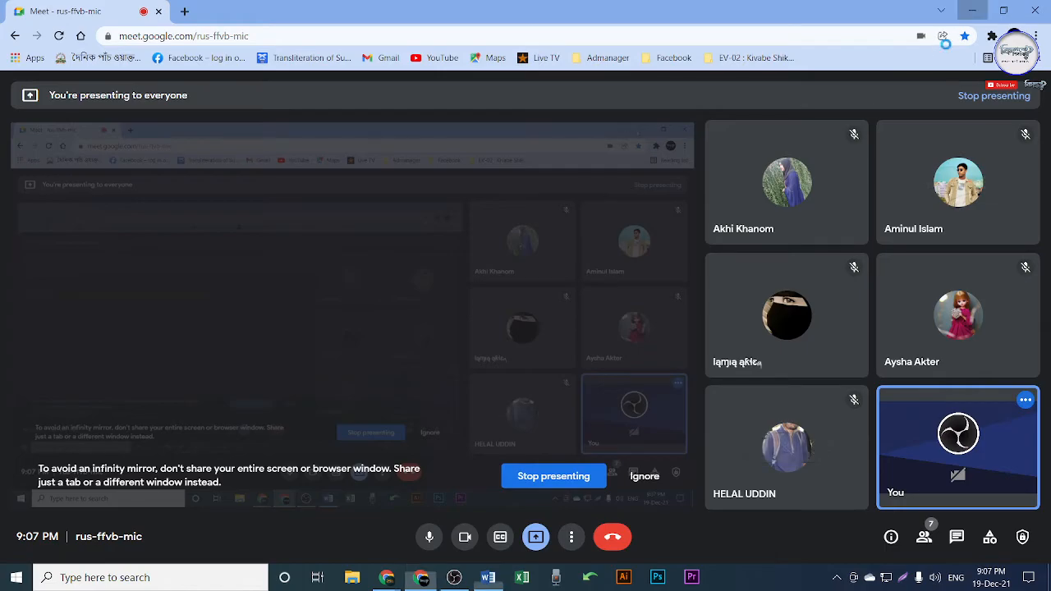
left_click(972, 11)
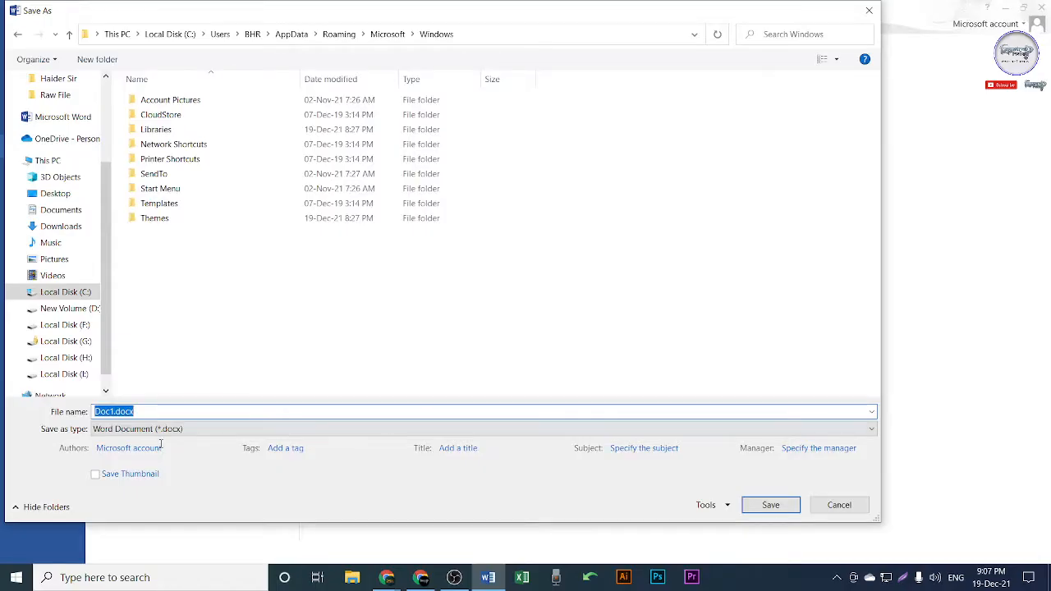
Step: Cancel the save and return to the blank document's page
left_click(872, 10)
left_click(23, 23)
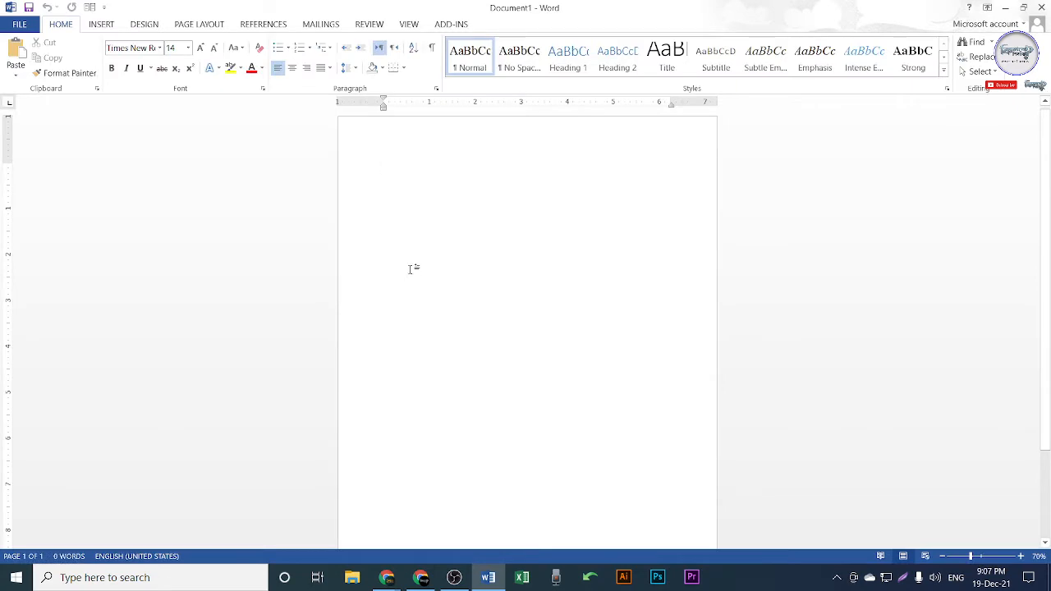
scroll(415, 265, "up", 3)
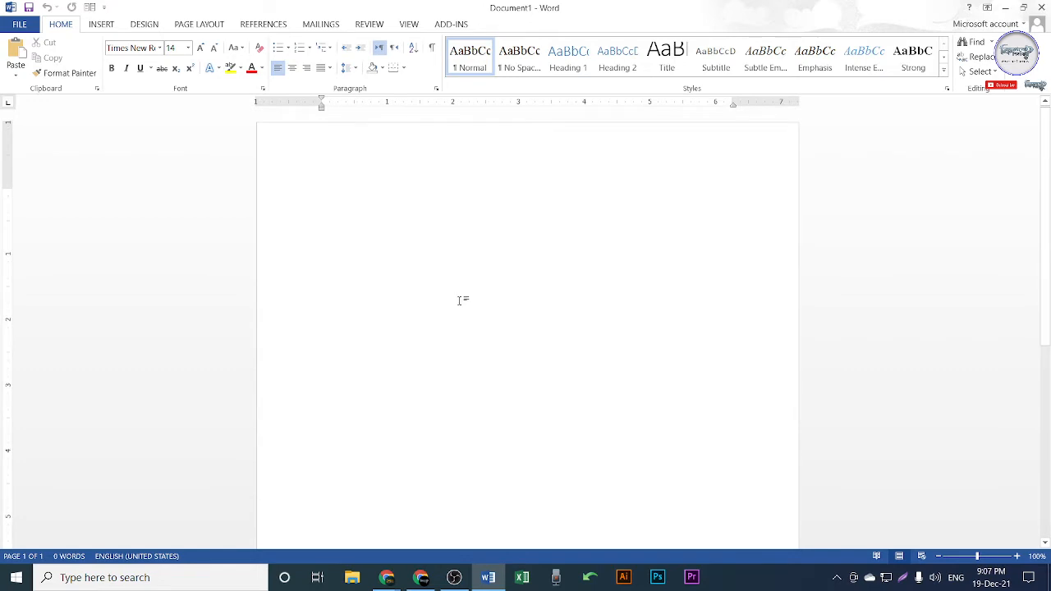
Step: Start saving the document on the computer and browse to the BC-EV-02 ; Kivabe Shikhbo folder on drive D
left_click(19, 24)
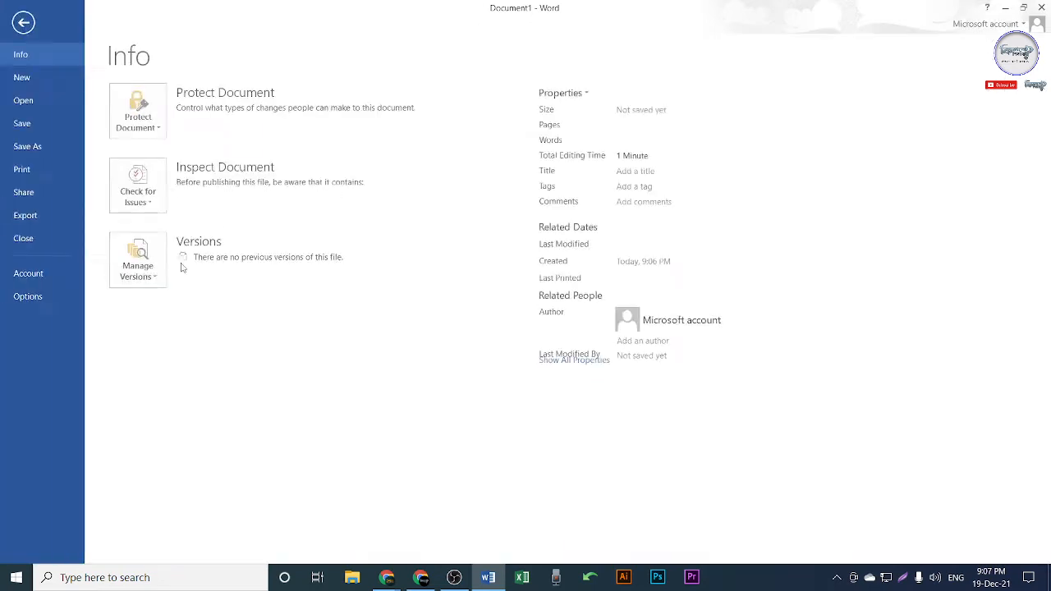
left_click(29, 146)
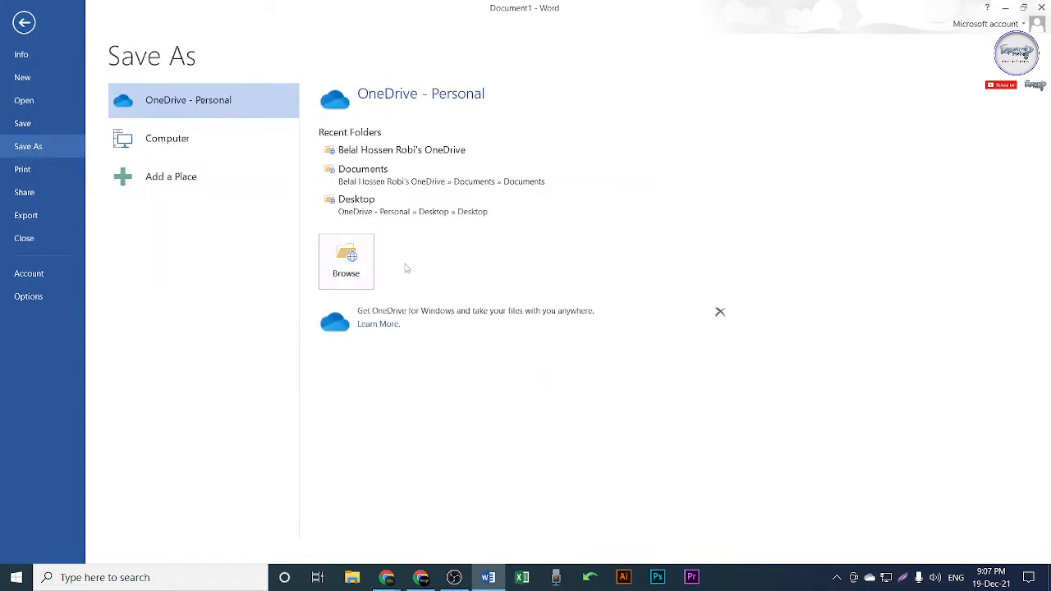
left_click(222, 154)
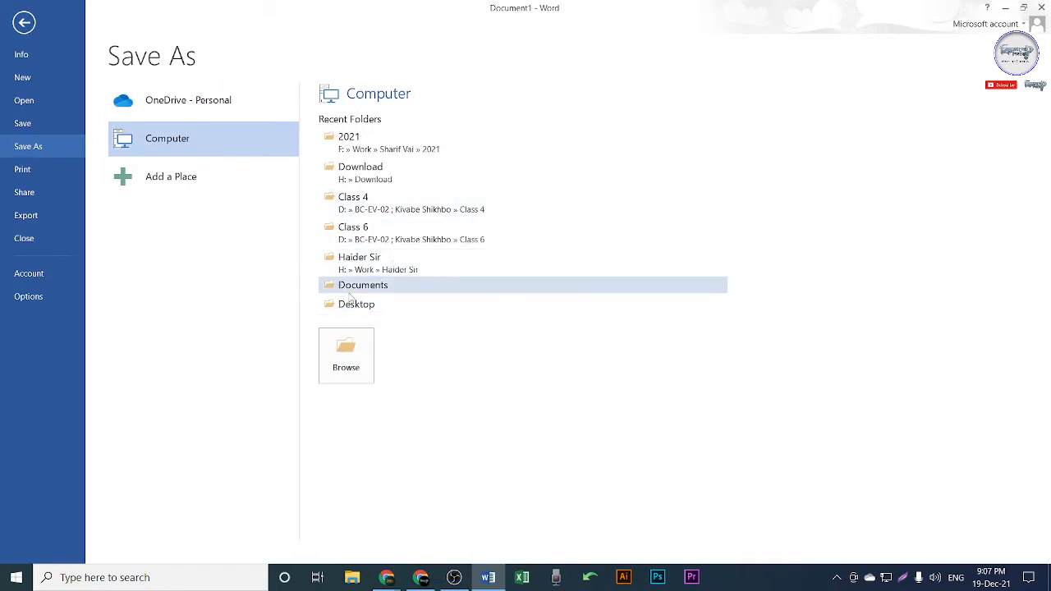
left_click(432, 237)
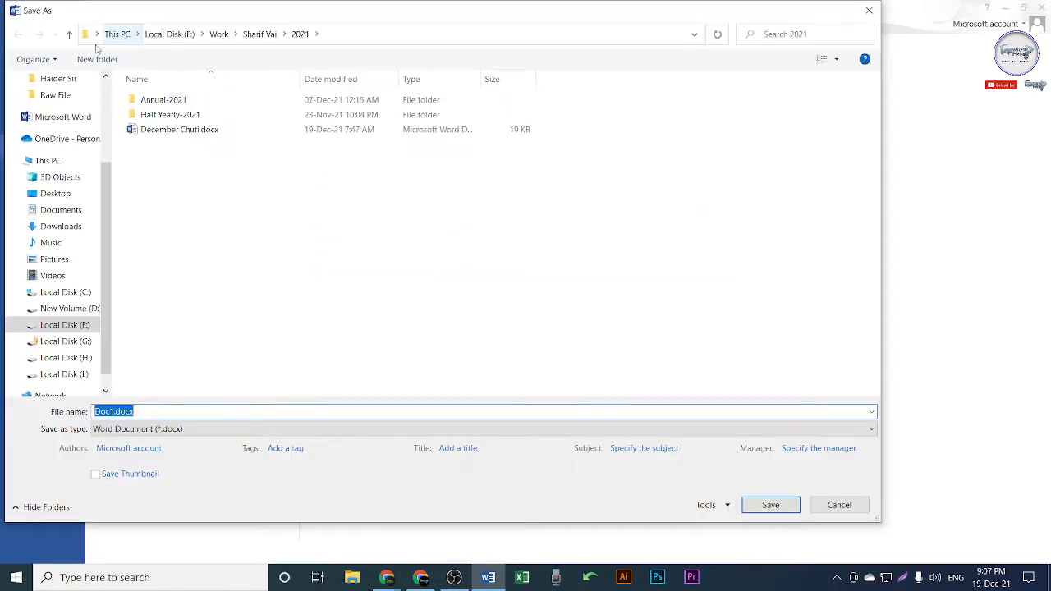
left_click(69, 33)
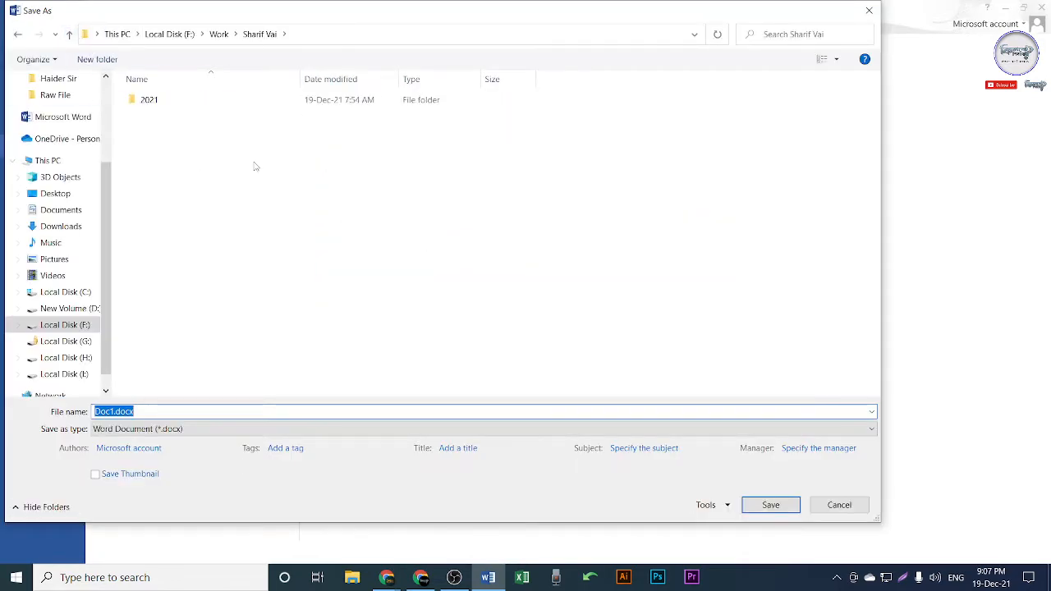
left_click(69, 34)
left_click(63, 292)
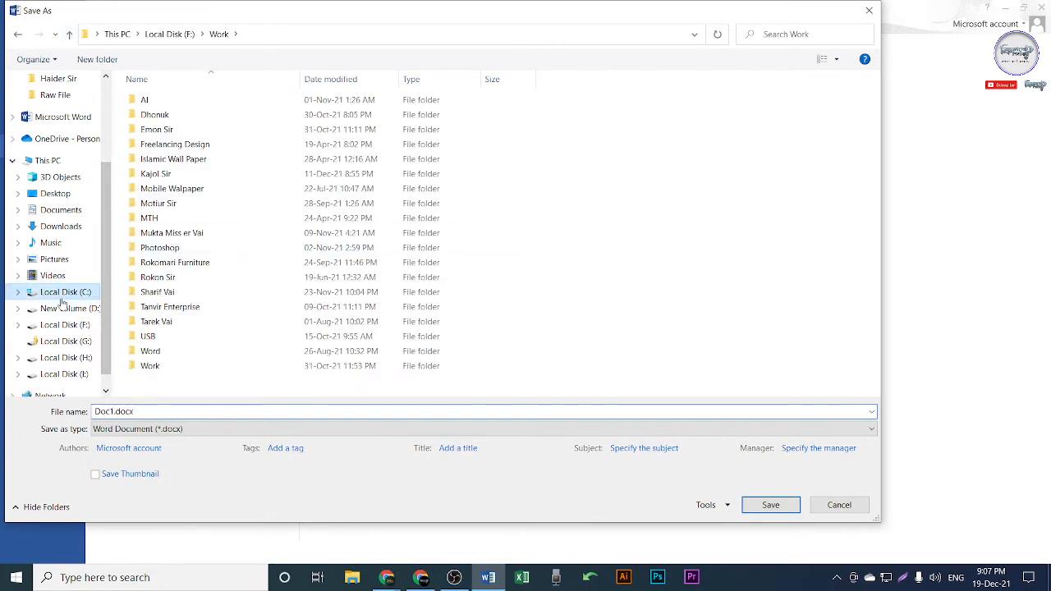
left_click(66, 308)
double_click(201, 132)
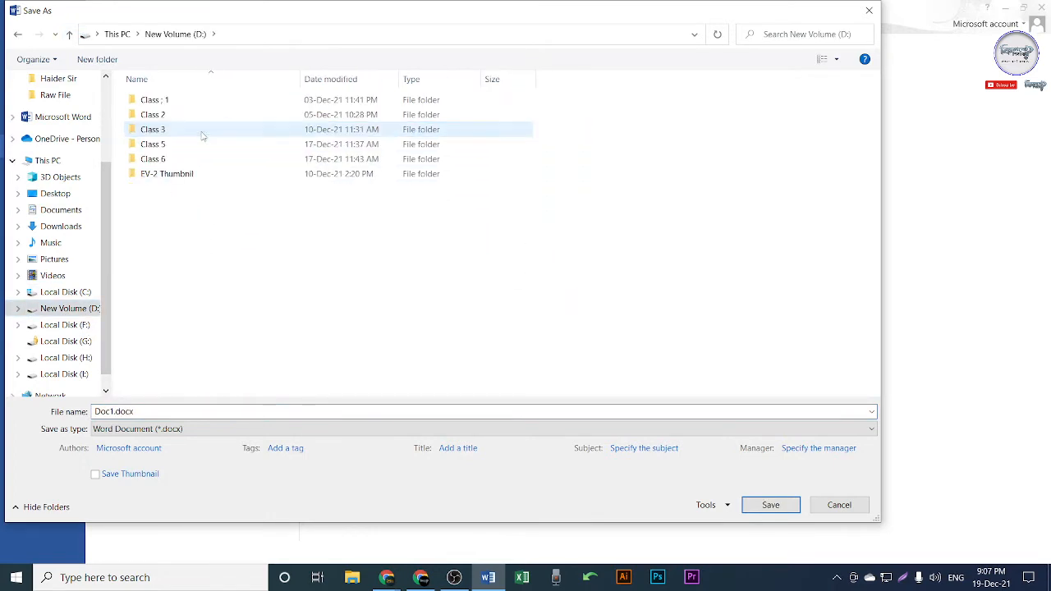
Step: Create a new folder inside the BC-EV-02 ; Kivabe Shikhbo folder
right_click(193, 214)
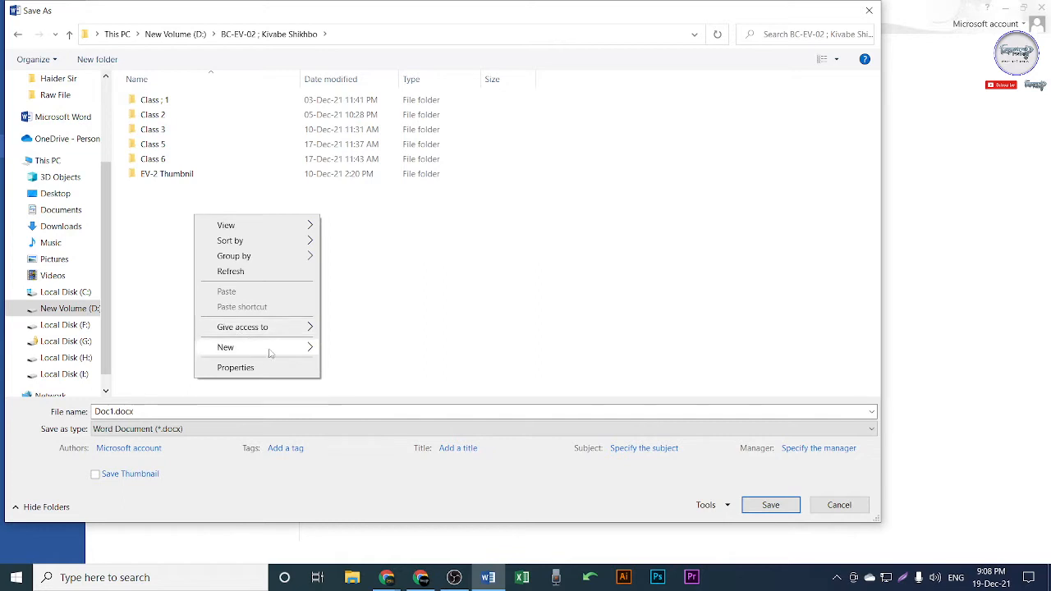
mouse_move(271, 348)
left_click(360, 348)
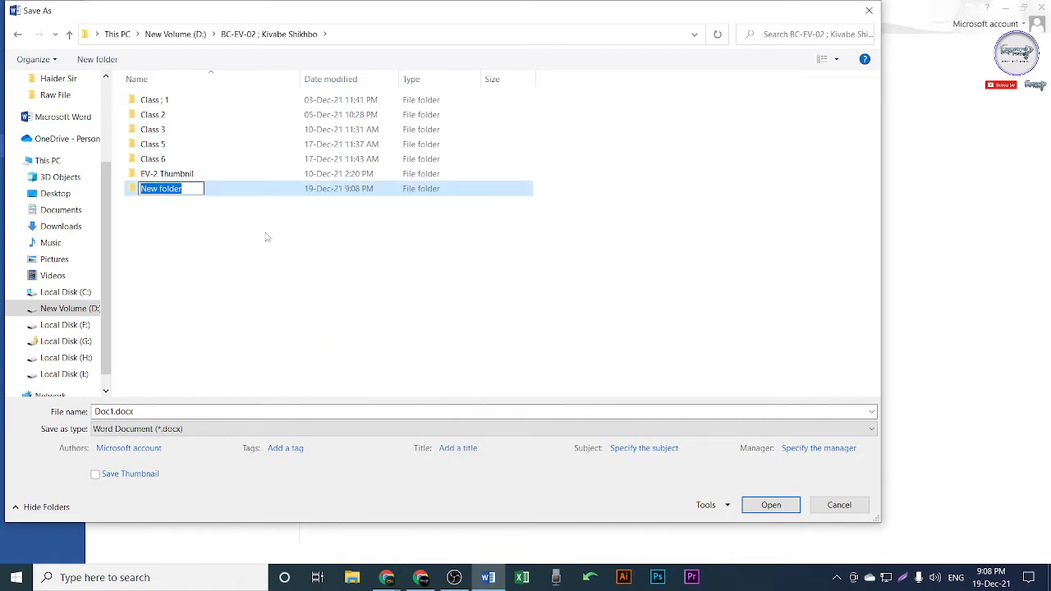
Step: Switch to the Google Meet call, read the in-call messages and close them
left_click(422, 578)
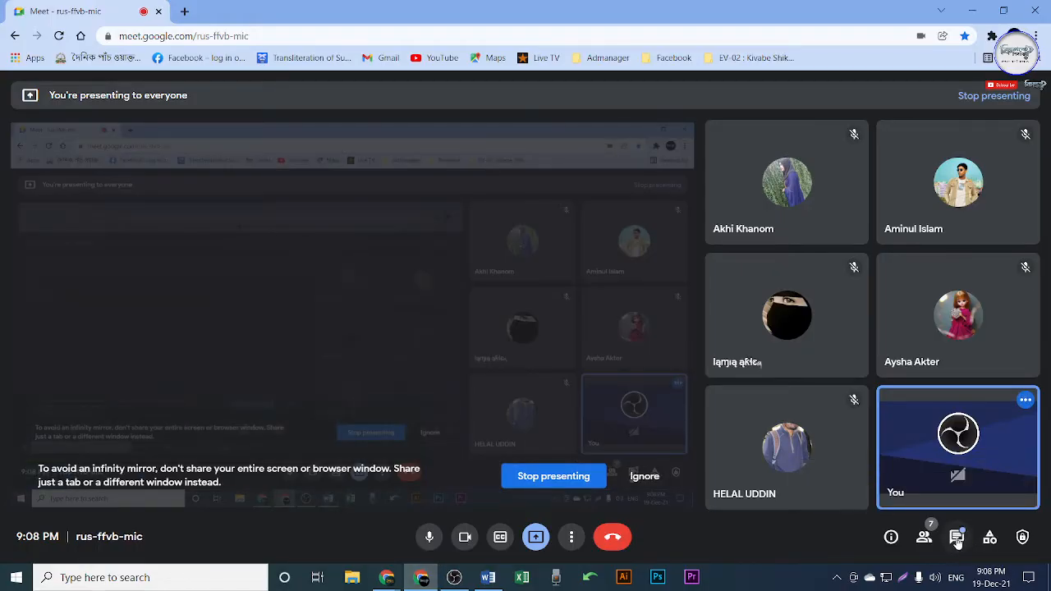
left_click(960, 541)
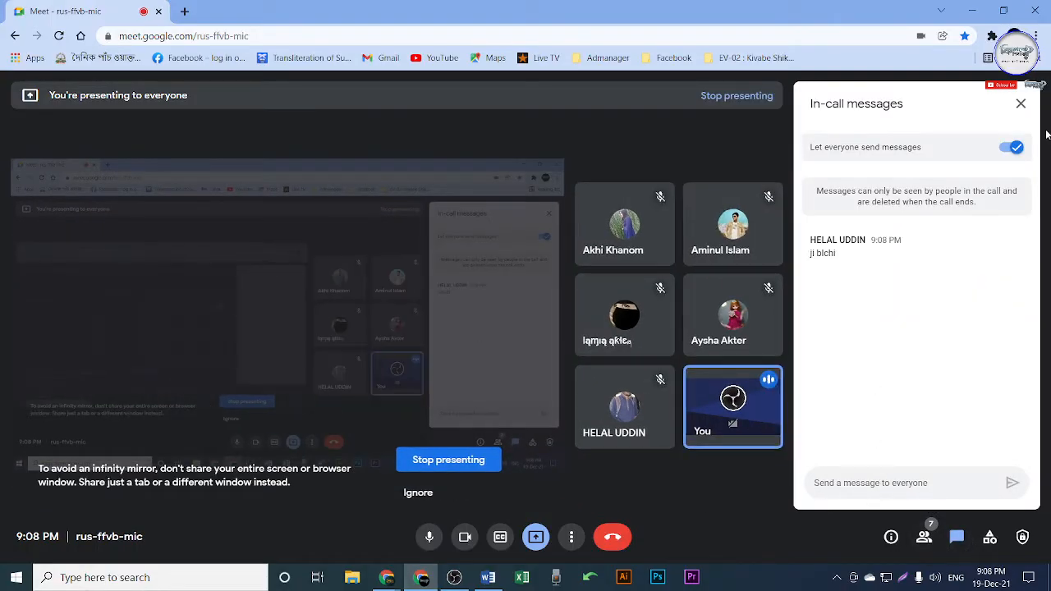
left_click(1020, 103)
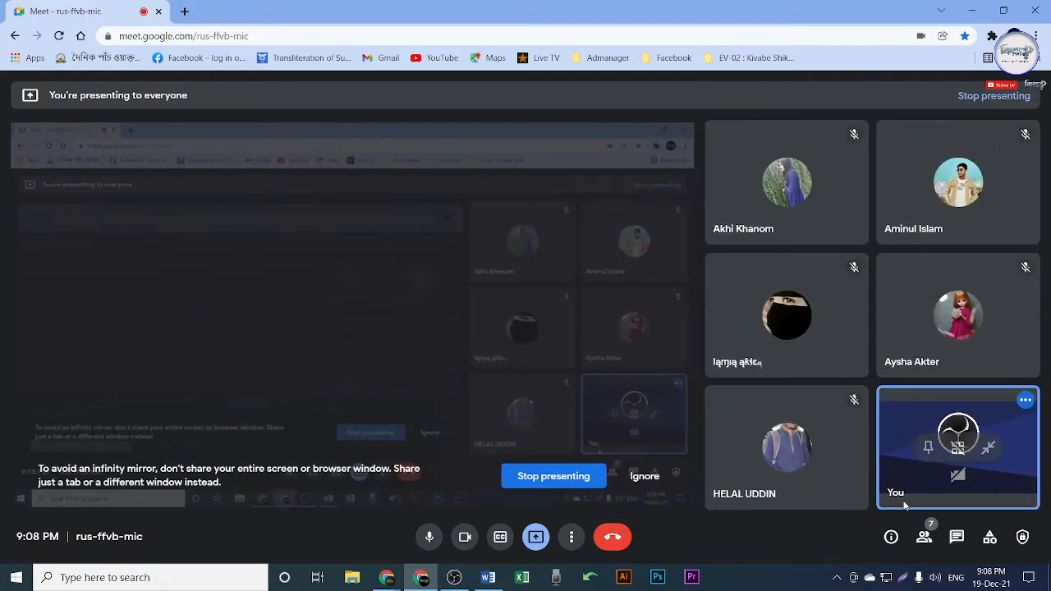
Step: Reply "Thanks" to everyone in the in-call messages and return to the document's save dialog
left_click(954, 540)
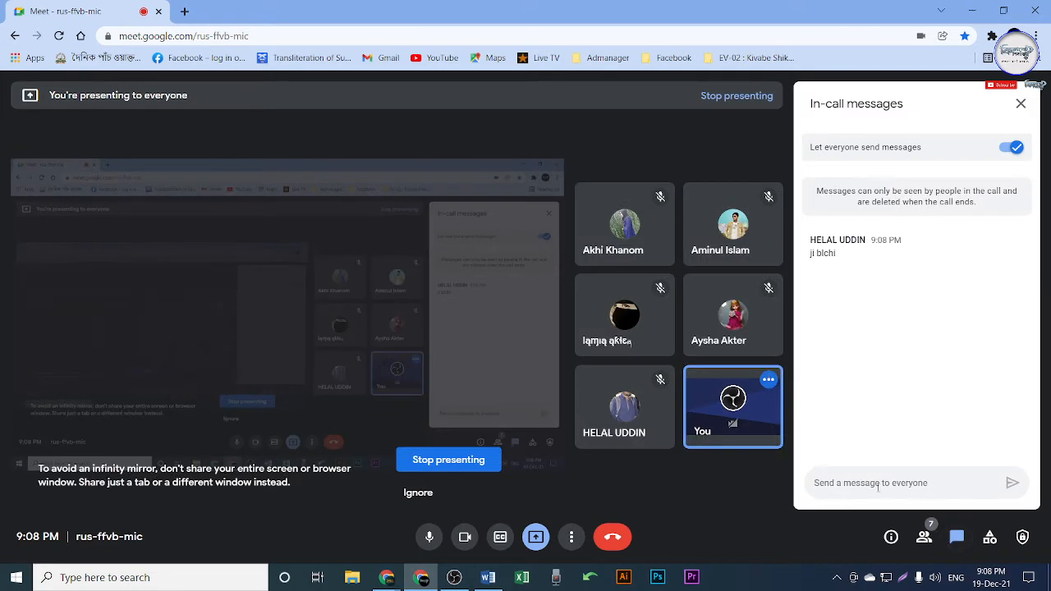
type("Tham")
key("BackSpace")
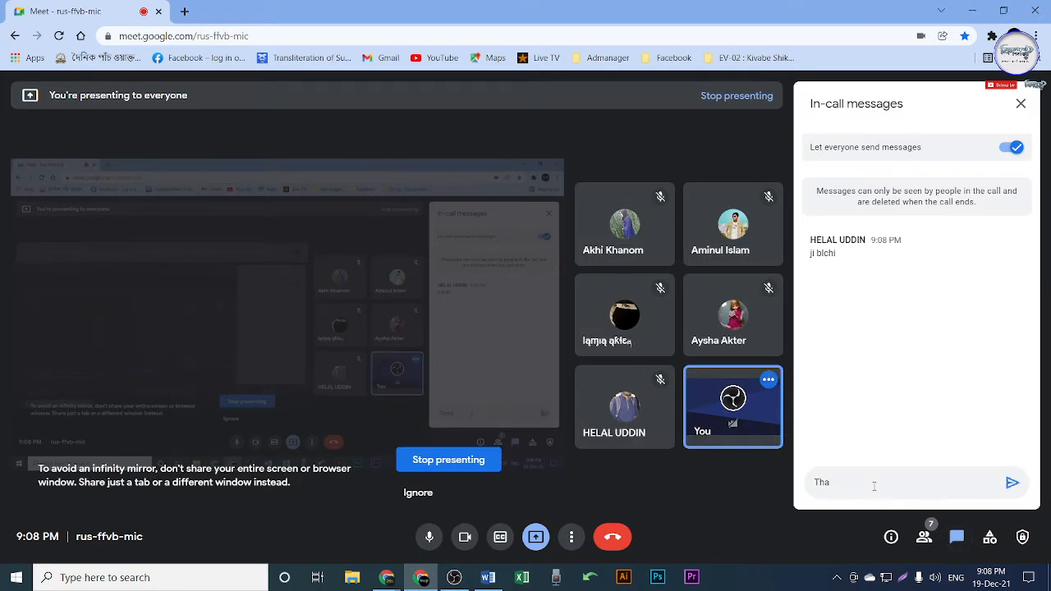
type("nks")
key("Return")
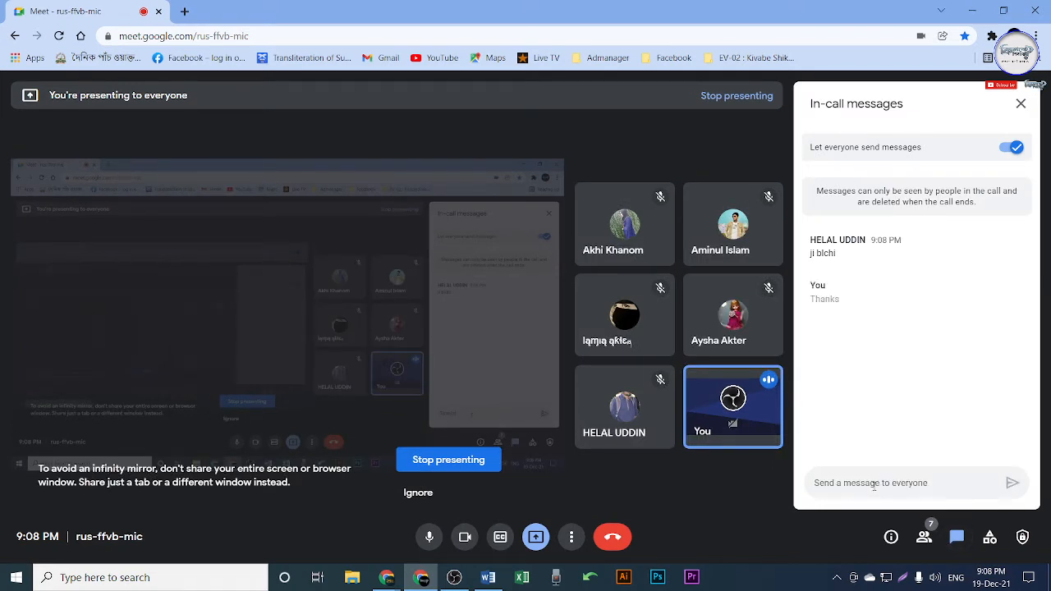
left_click(971, 10)
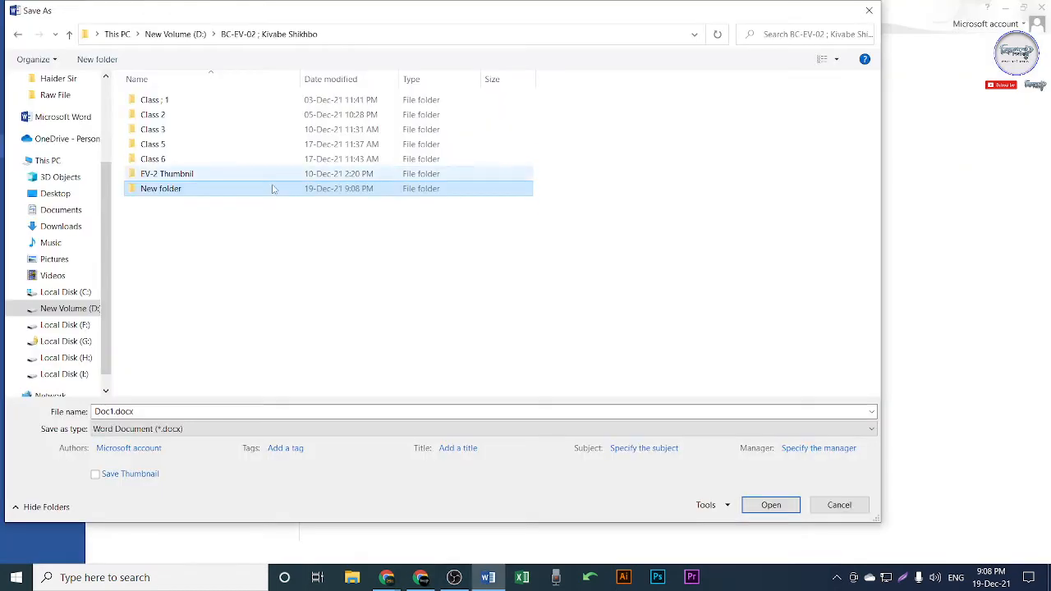
Step: Delete the unnamed new folder and create a folder named Class 7 inside BC-EV-02 ; Kivabe Shikhbo
key("Delete")
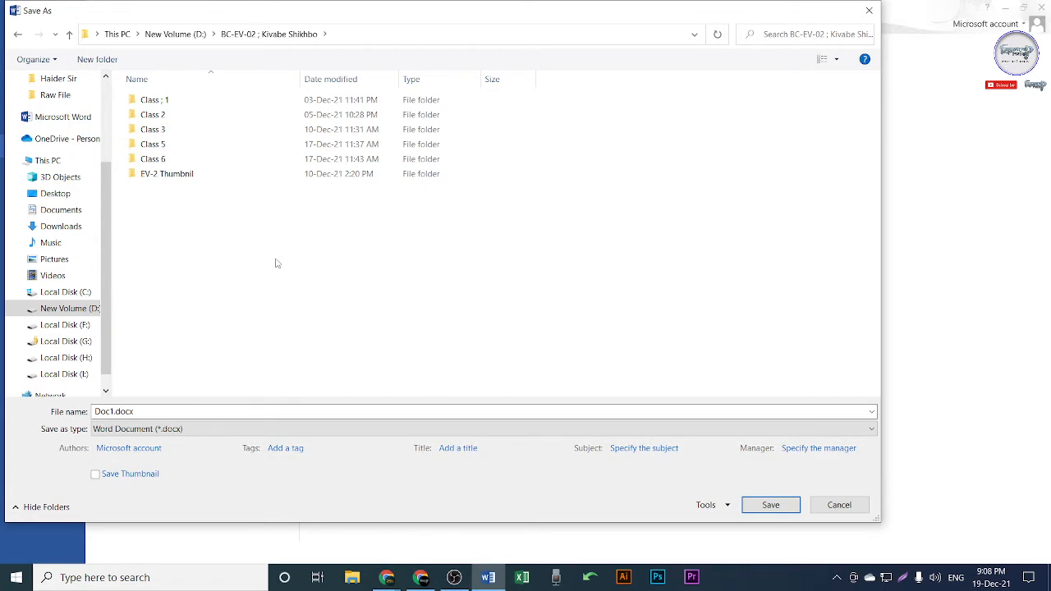
key("ctrl+shift+n")
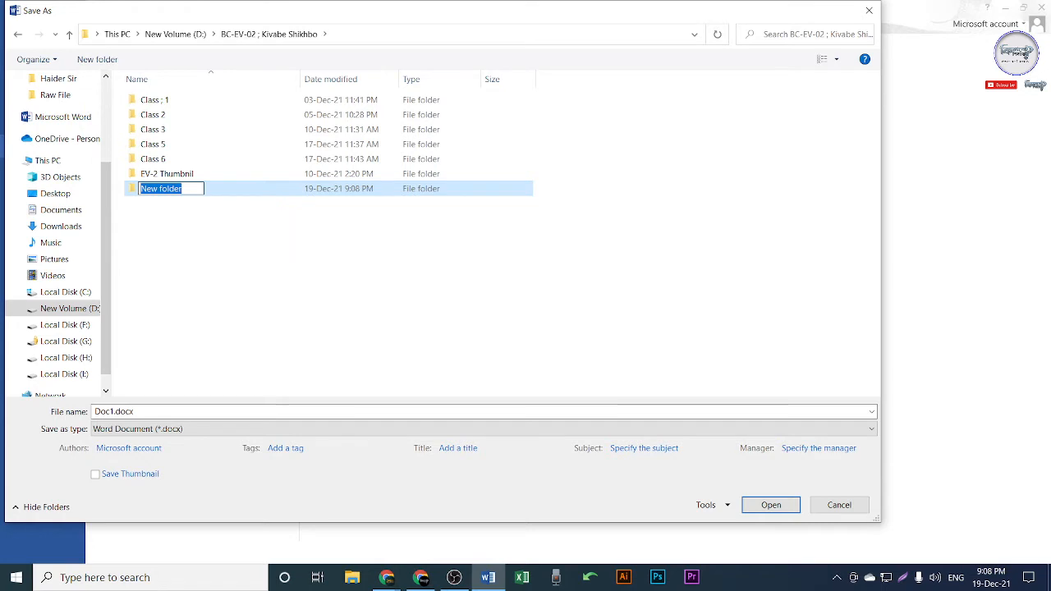
type("Cl")
key("BackSpace")
type("l")
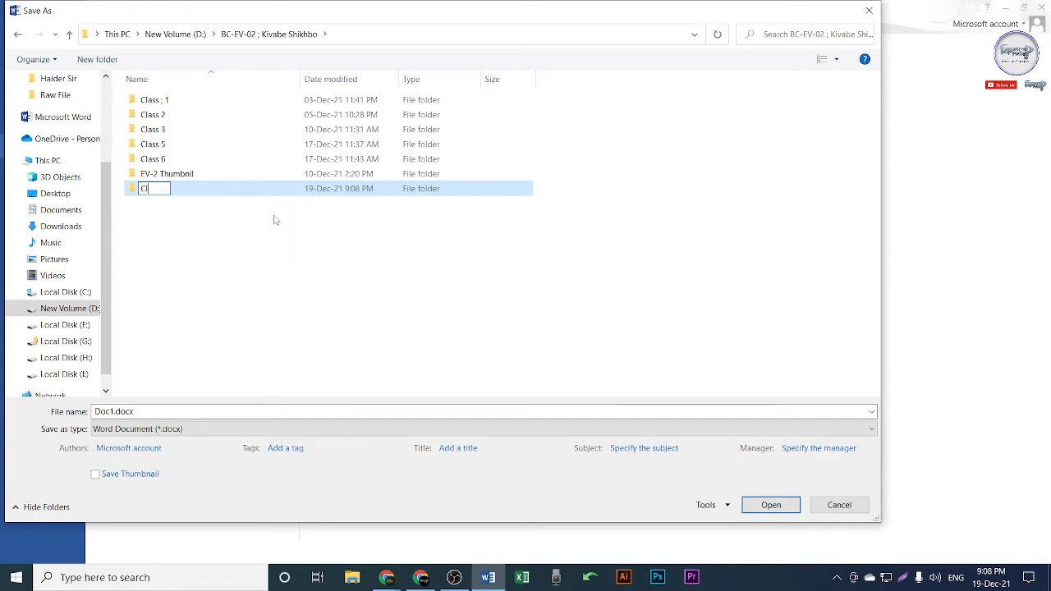
type("ass 7")
key("Return")
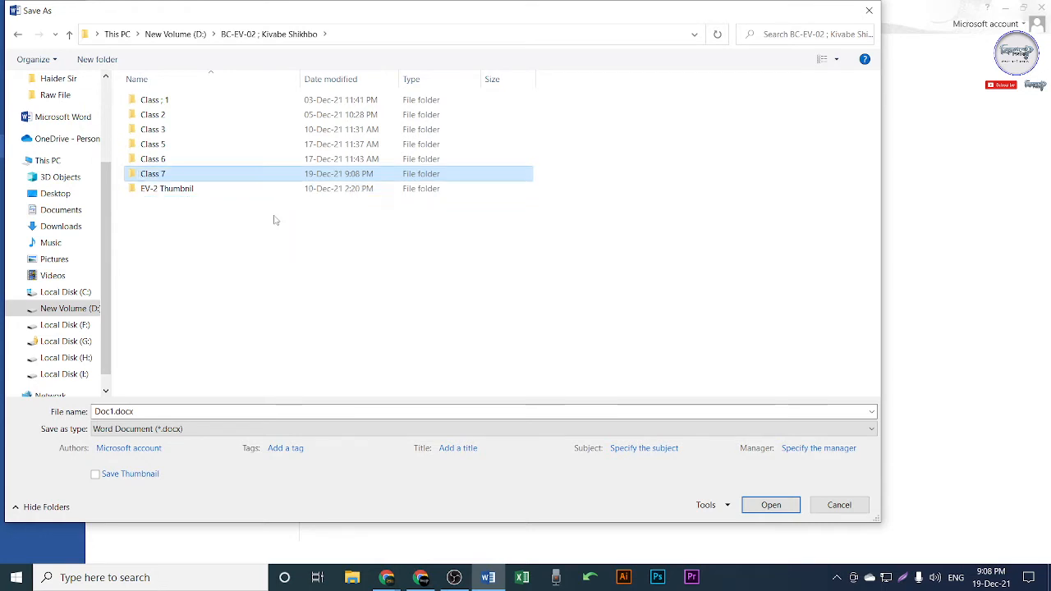
Step: Save the document as Class 7 inside the Class 7 folder
double_click(240, 178)
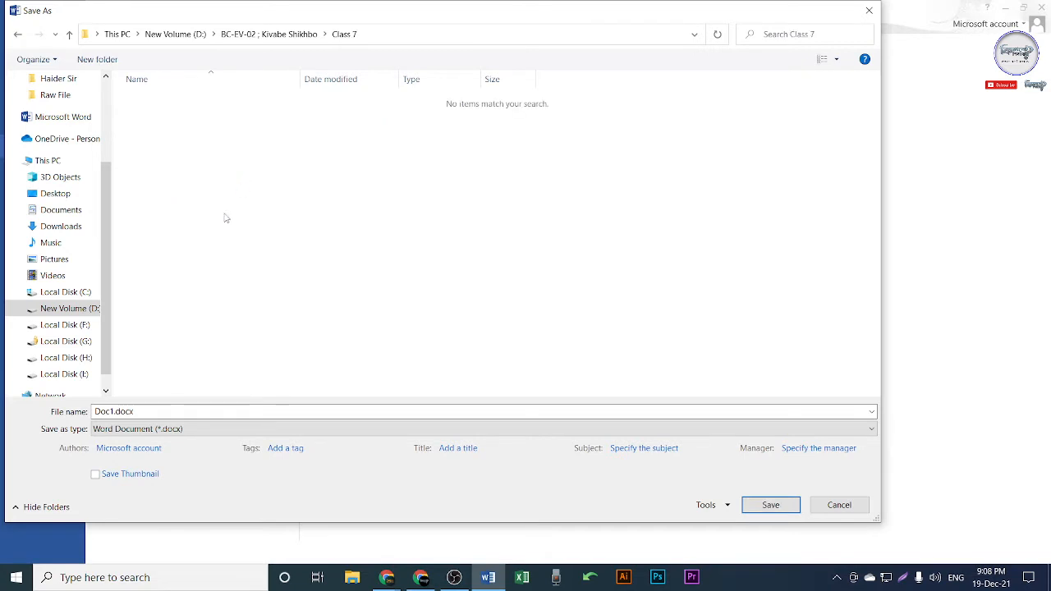
double_click(168, 410)
type("Class 7")
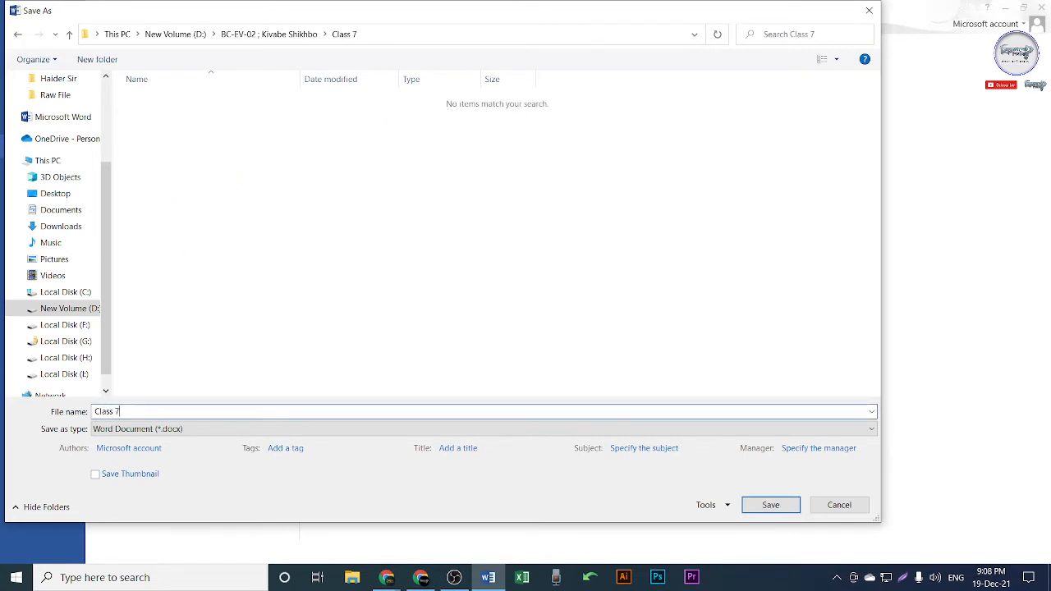
key("Return")
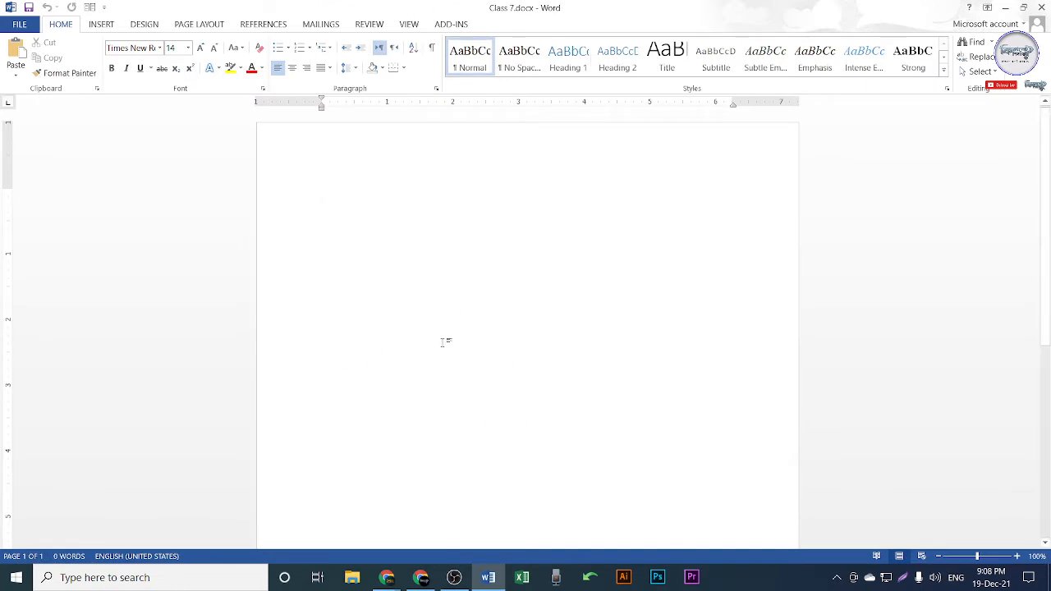
Step: Write the sample text "asdfjkl; fgrt45cv" on the first line of the blank page
scroll(446, 341, "up", 2)
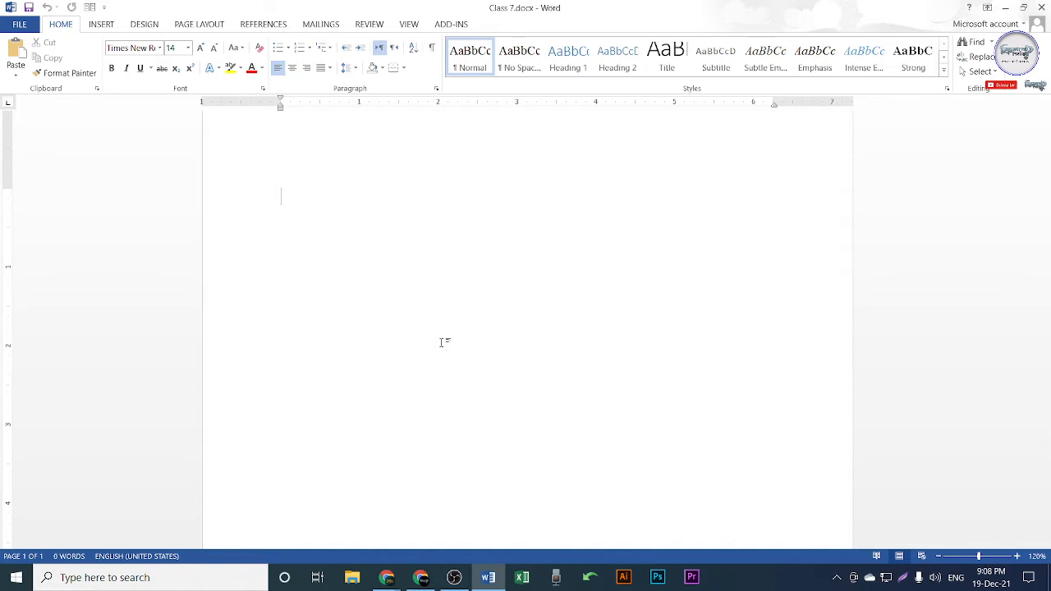
type("asdfjkl;")
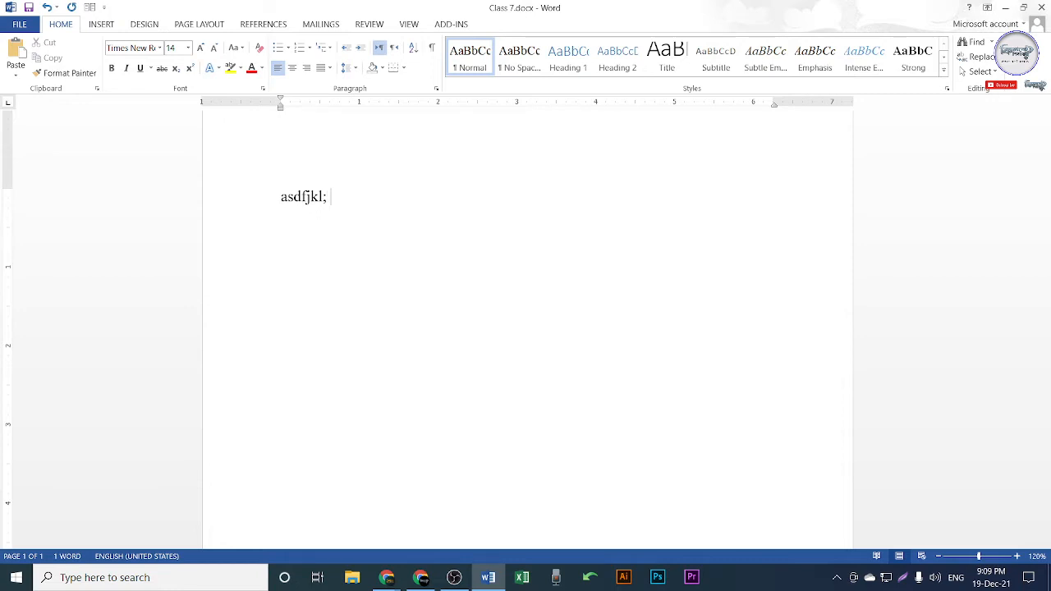
type(" fgrt45cv")
Step: Enlarge the font size of the whole sample text line to 28
left_click(235, 212)
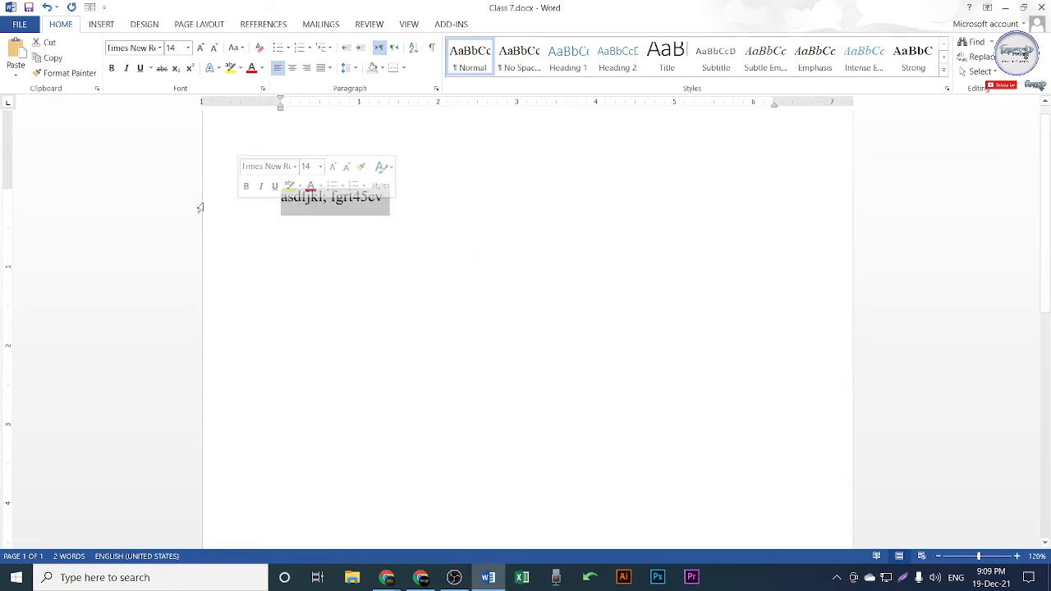
left_click(199, 49)
left_click(199, 48)
left_click(199, 48)
left_click(199, 49)
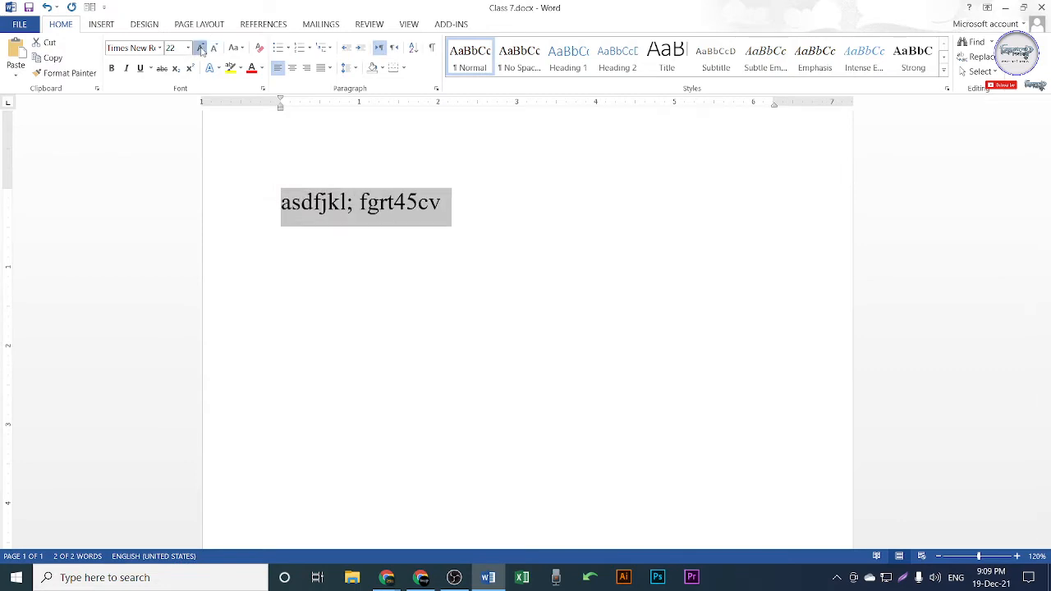
left_click(199, 48)
left_click(199, 49)
left_click(199, 49)
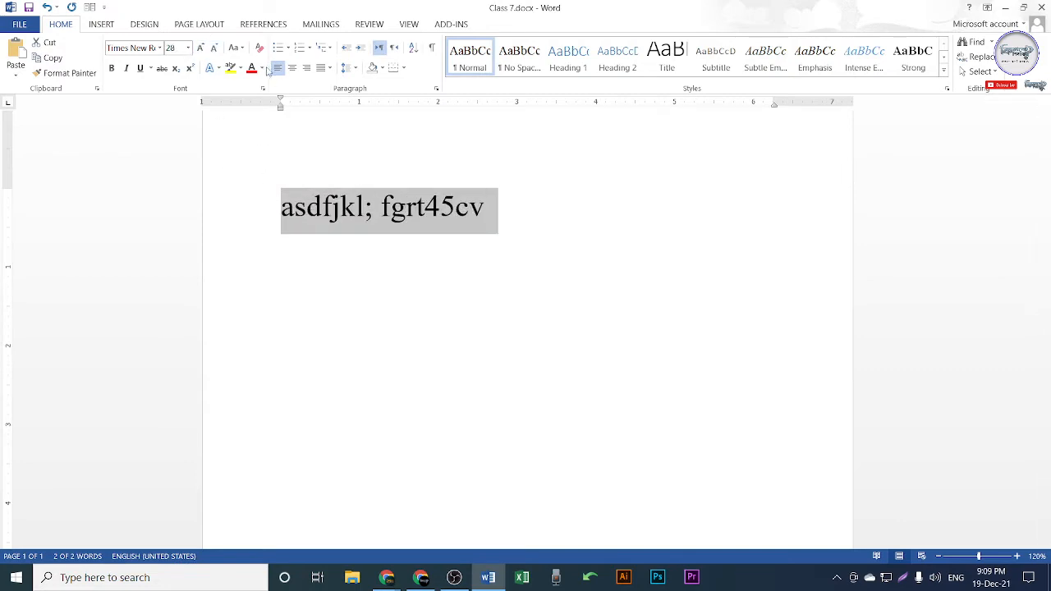
Step: Color the sample text line with the standard dark blue
left_click(262, 69)
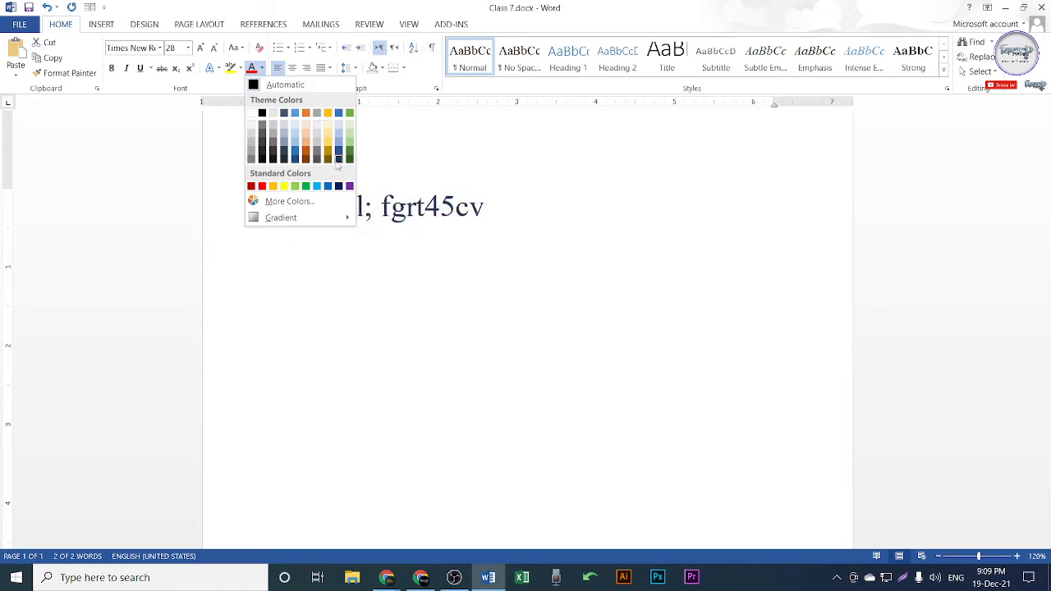
left_click(338, 187)
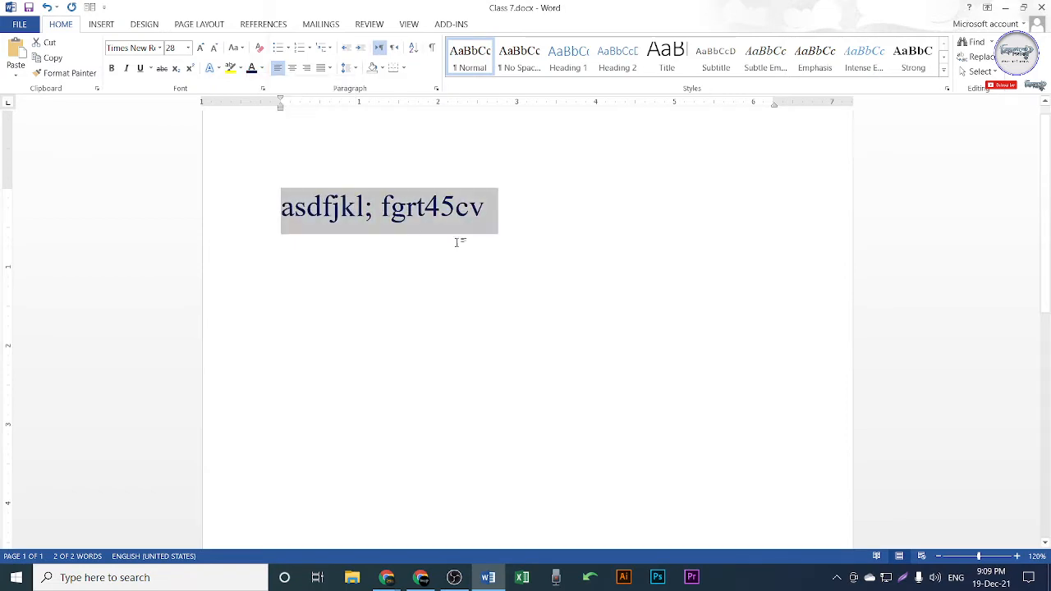
left_click(460, 247)
scroll(352, 253, "up", 4, "ctrl")
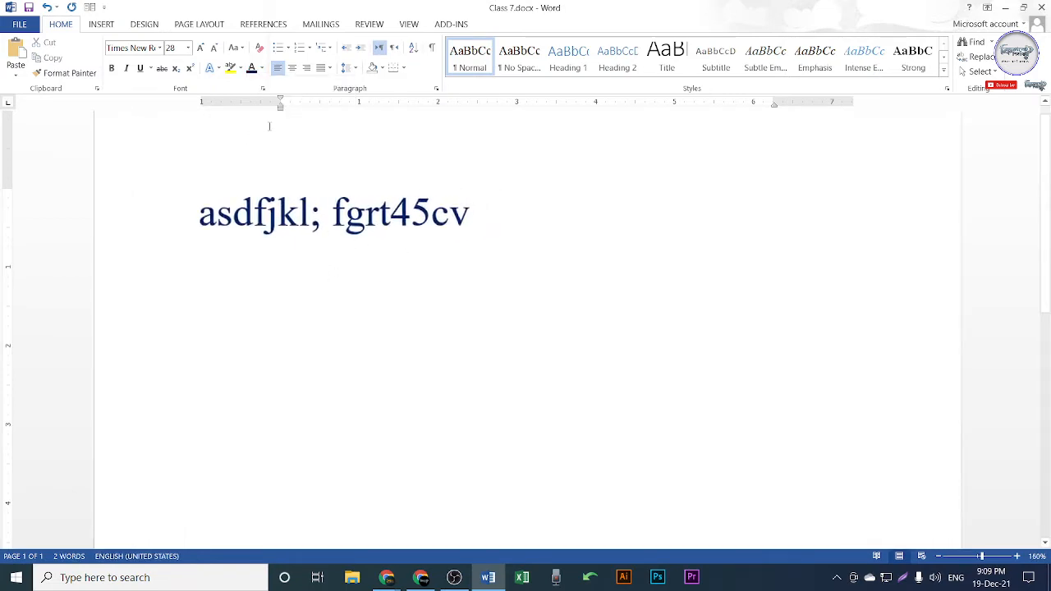
Step: Color the whole sample text line with the standard red
left_click(148, 232)
left_click(262, 69)
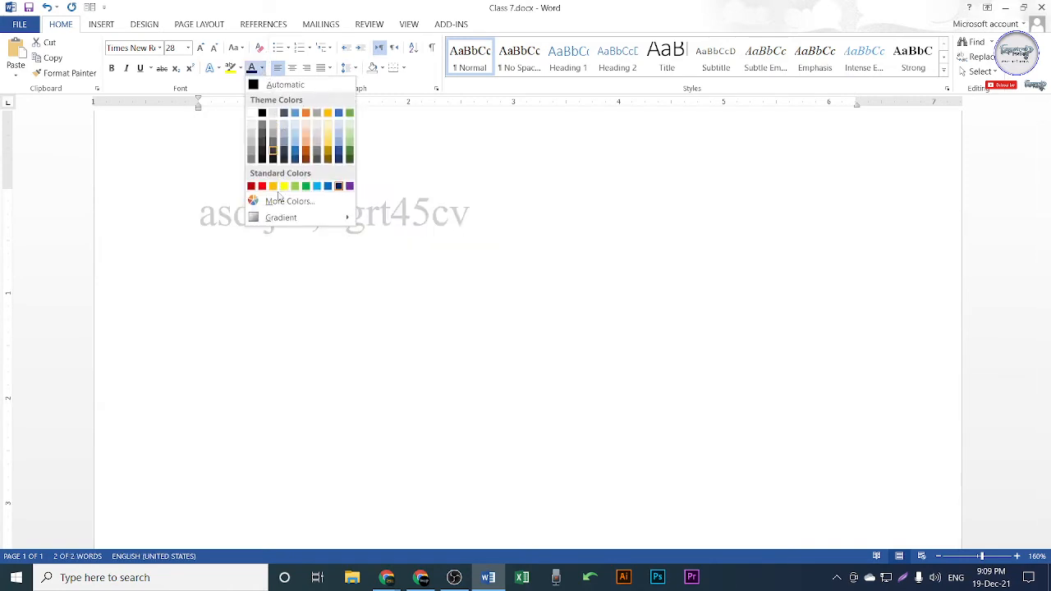
left_click(263, 185)
left_click(432, 344)
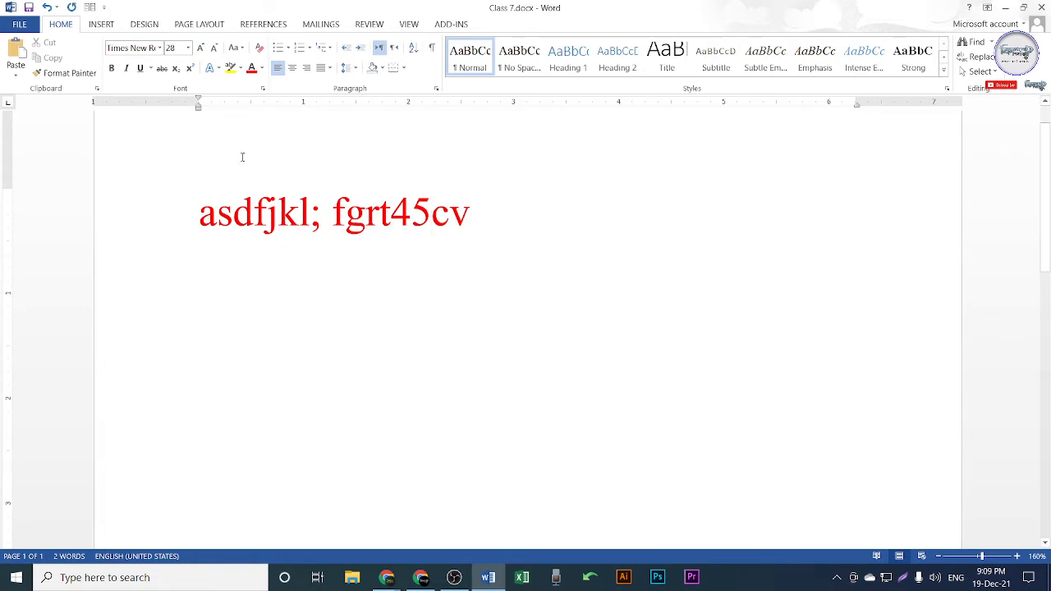
triple_click(320, 217)
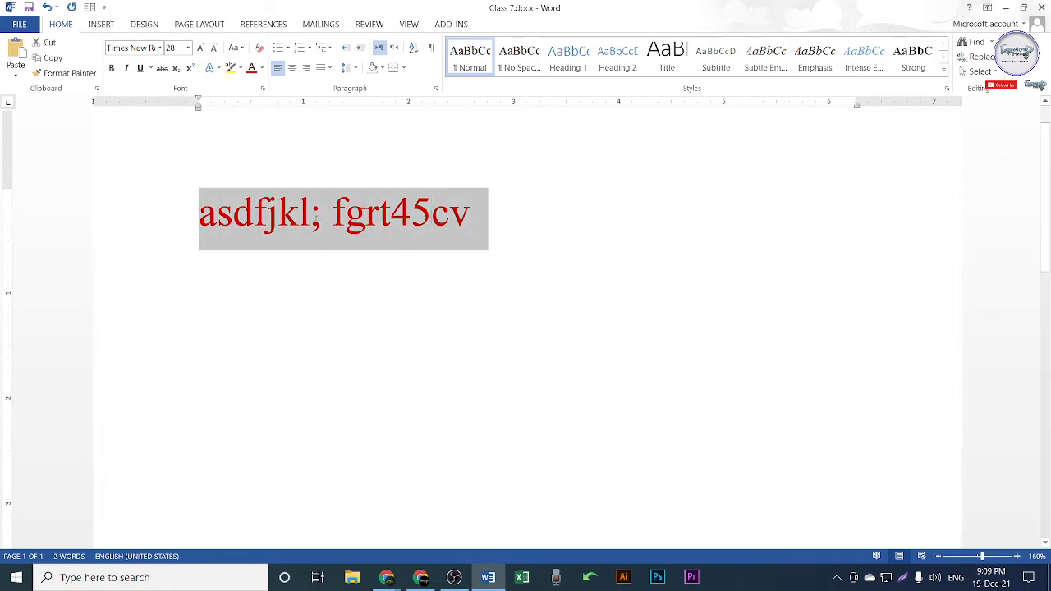
left_click(311, 215)
left_click(324, 213)
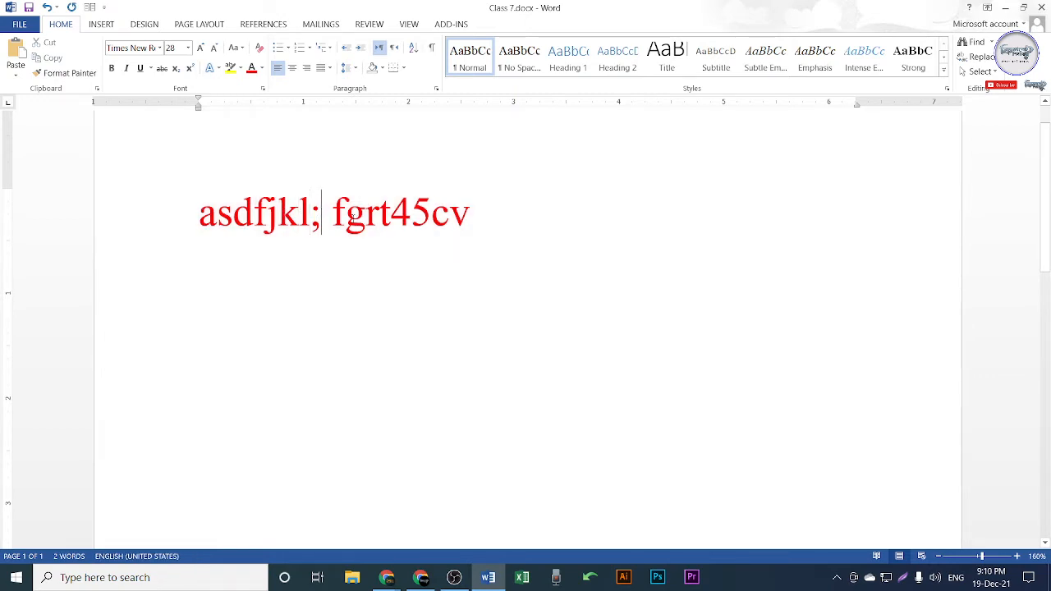
left_click_drag(484, 217, 63, 145)
left_click(380, 242)
left_click(449, 226)
Step: Leave an empty line below the sample text and write x followed by a subscript 2
left_click(476, 224)
key("Return")
key("Return")
type("x")
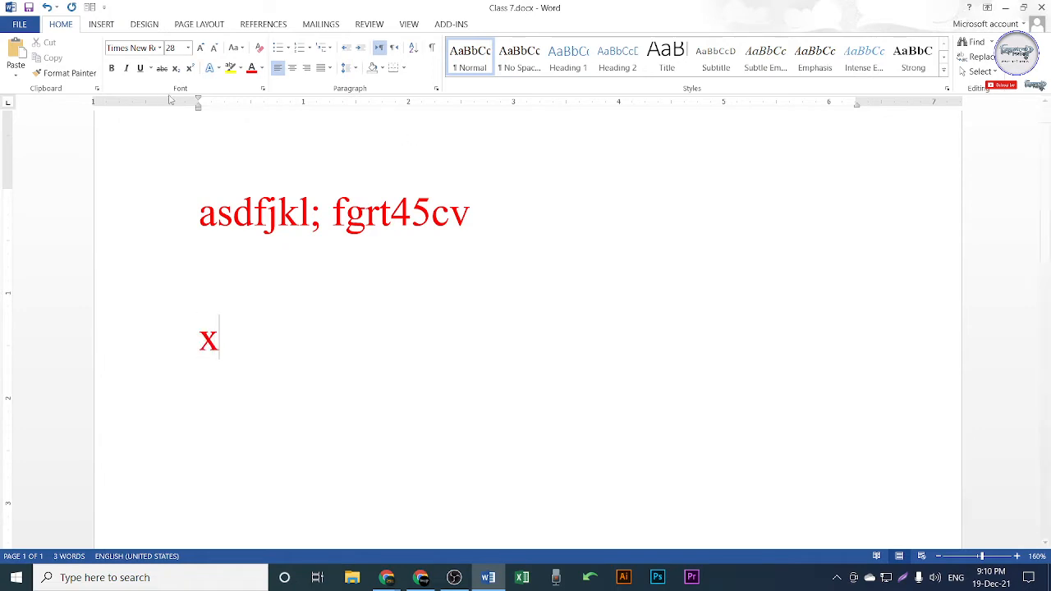
left_click(175, 69)
type("2")
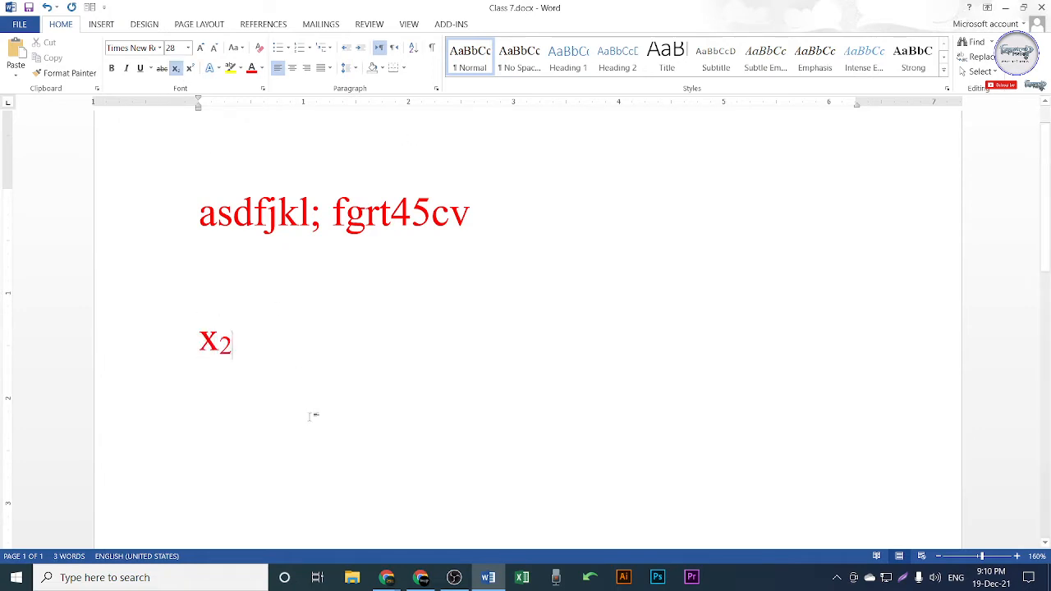
Step: Add the trial text "dfdfff" in subscript after the 2 and delete it again
type("dfdfff")
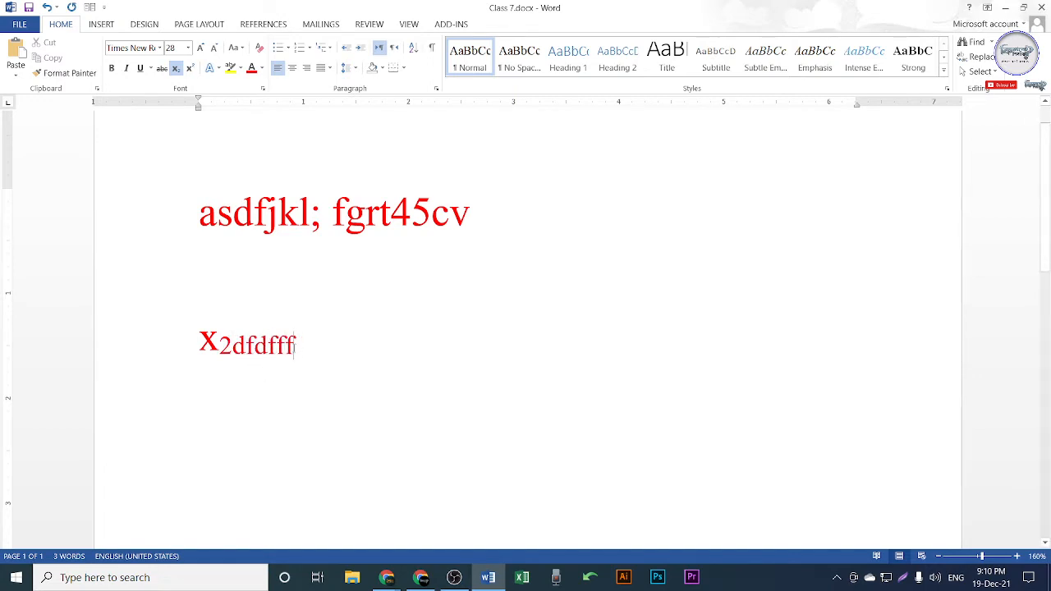
left_click_drag(294, 344, 233, 347)
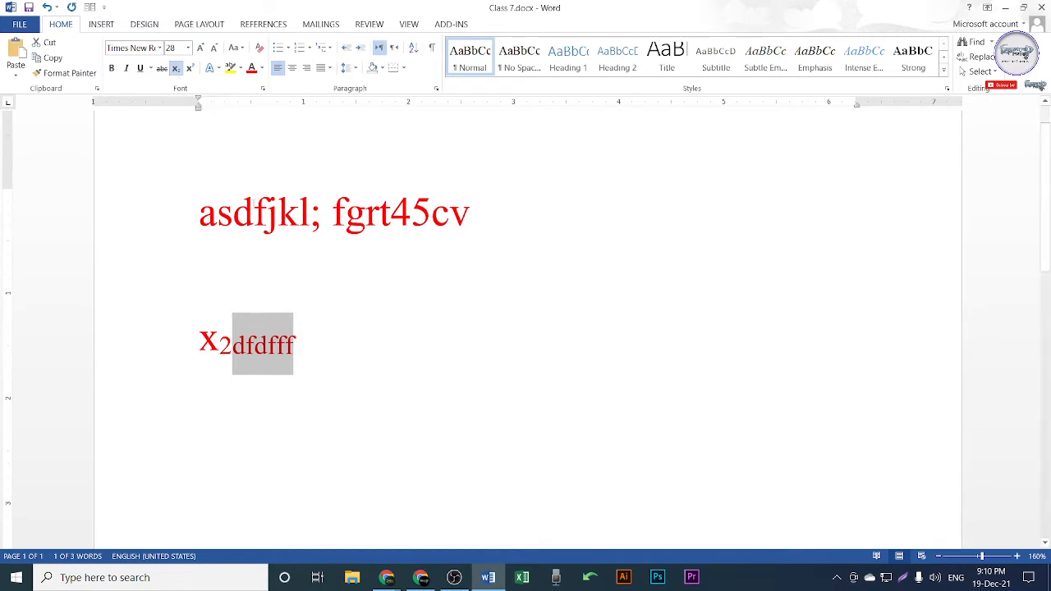
key("BackSpace")
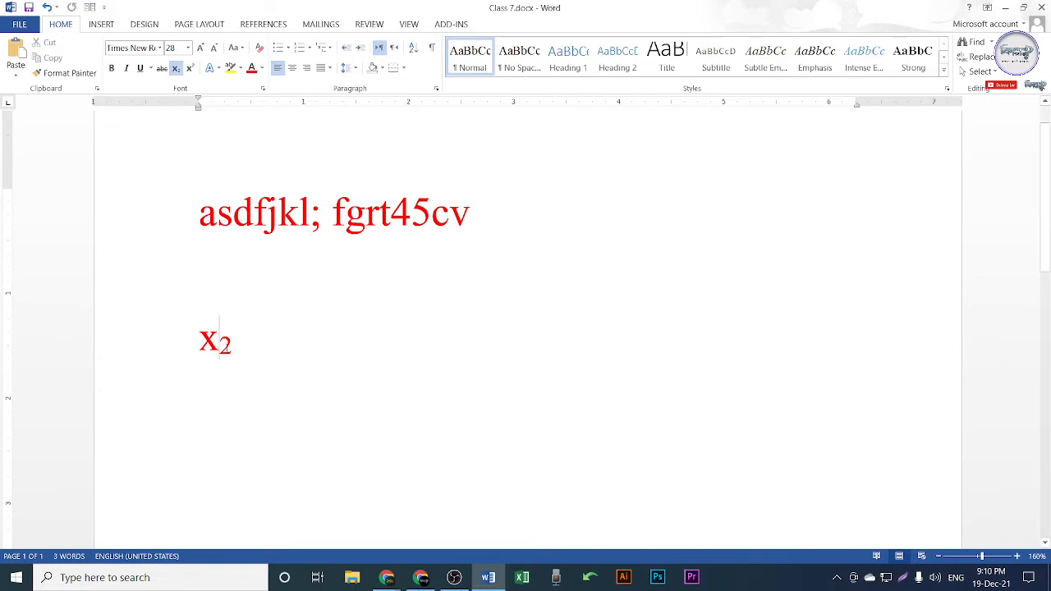
left_click_drag(217, 350, 233, 350)
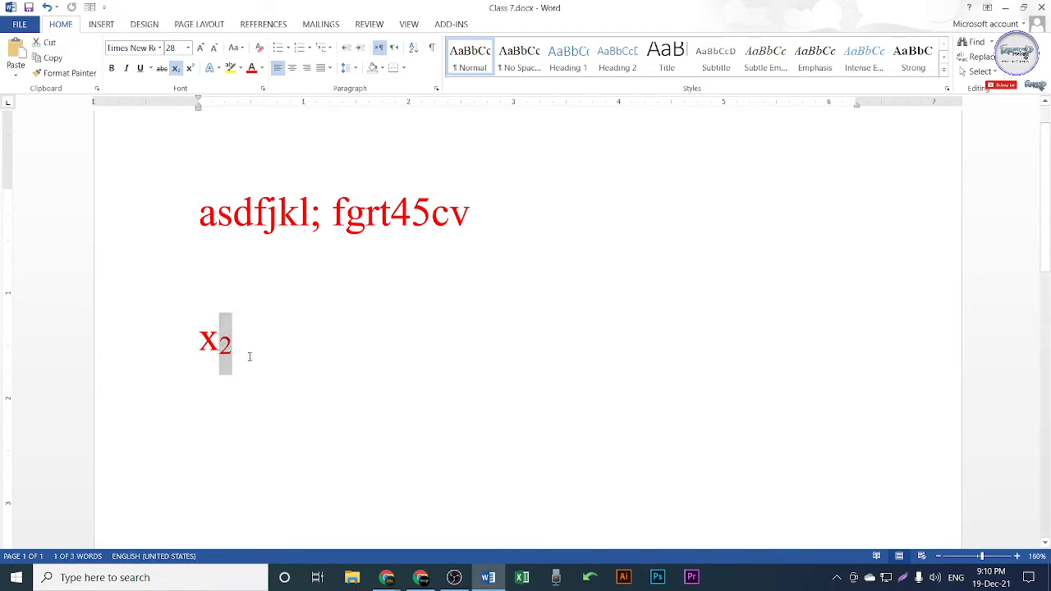
left_click(245, 370)
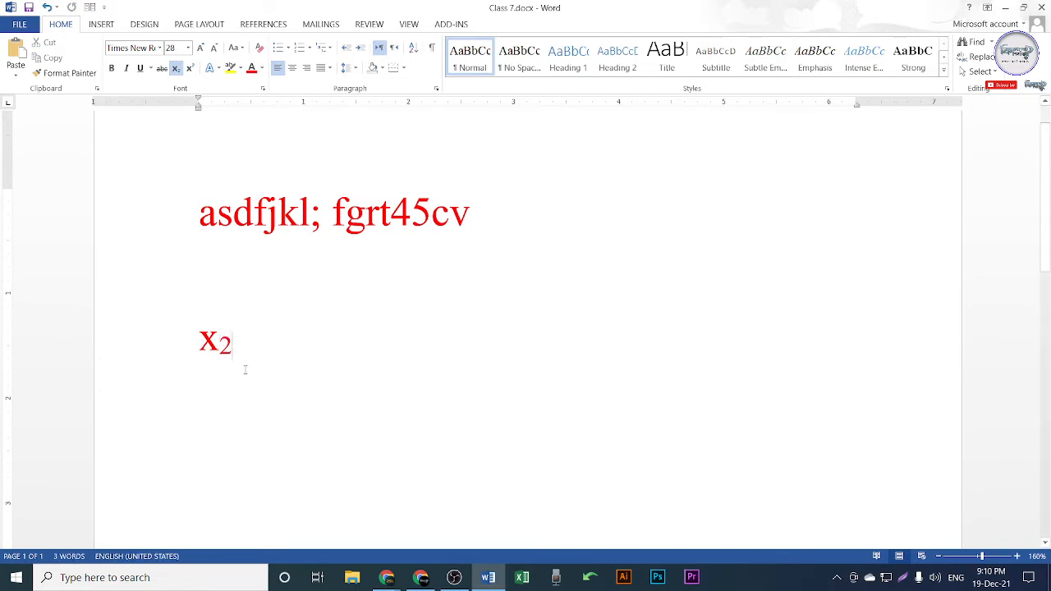
Step: Turn off subscript after the 2, try the text "dfdf" at normal level and replace it with a capital O
left_click(176, 69)
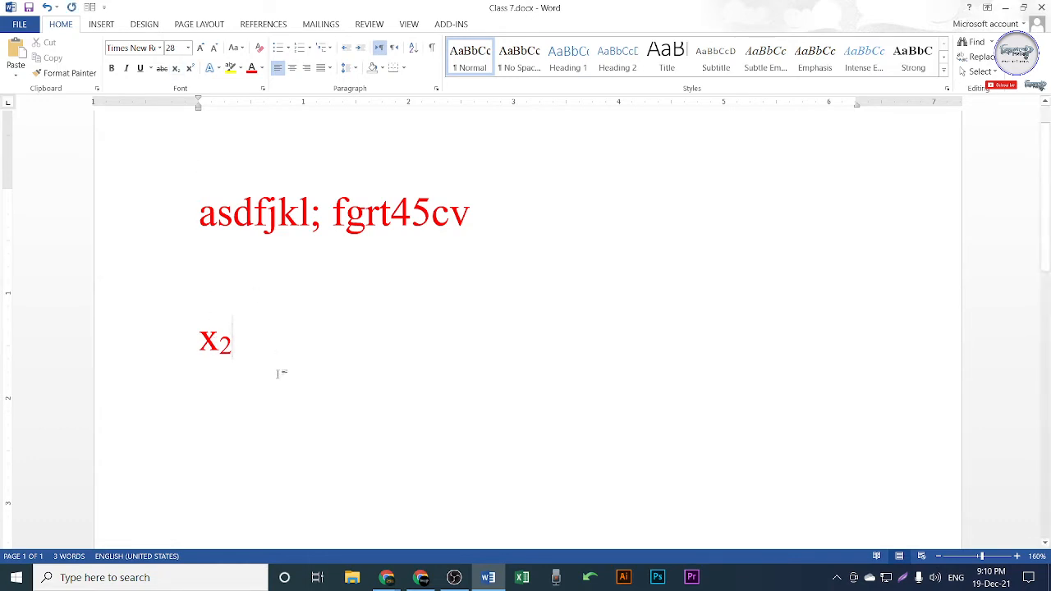
type("dfdf")
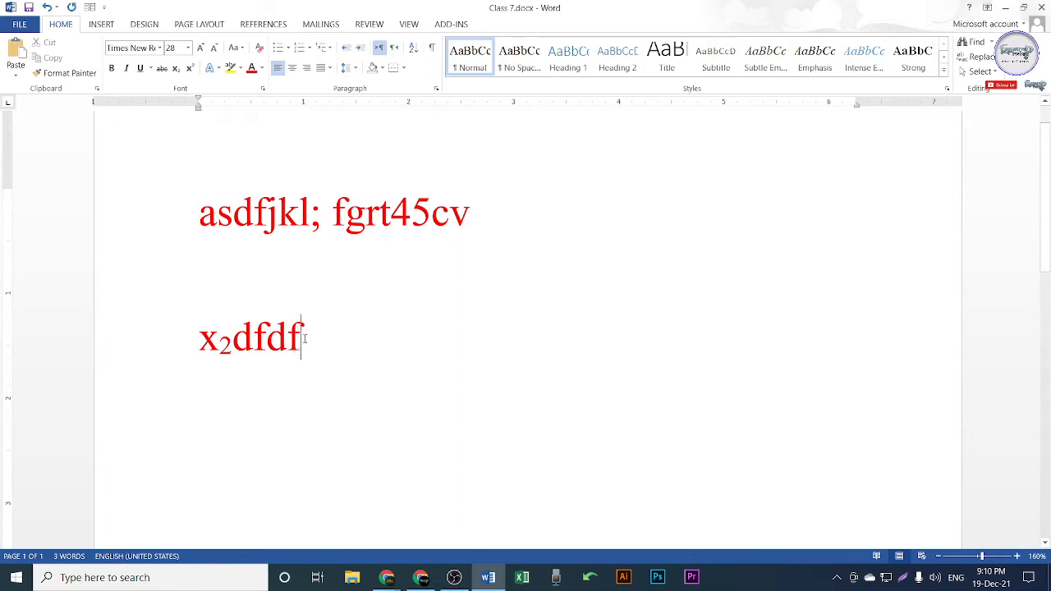
left_click_drag(304, 339, 232, 340)
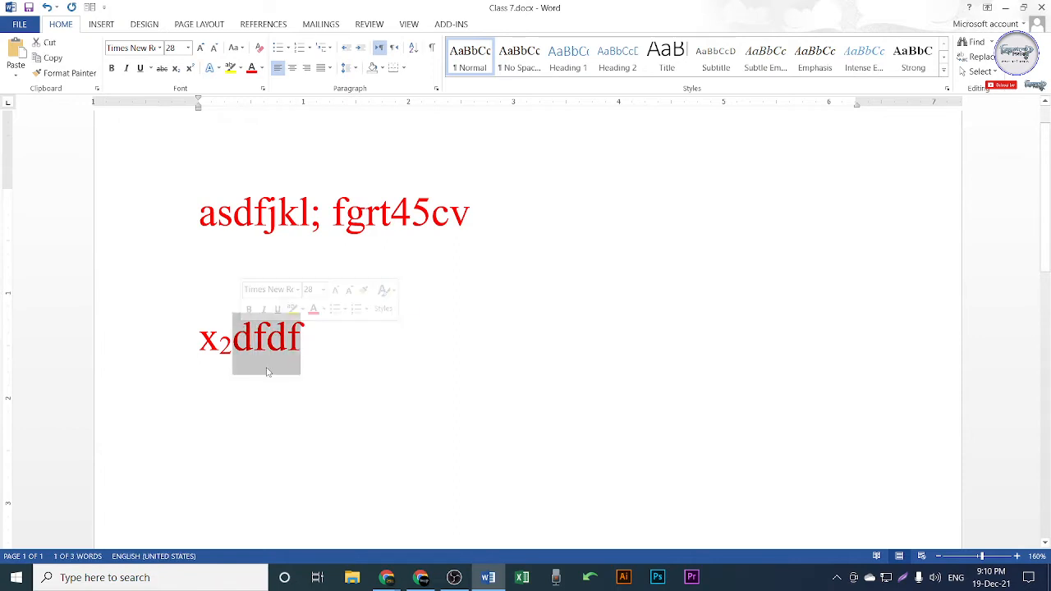
key("BackSpace")
type("O")
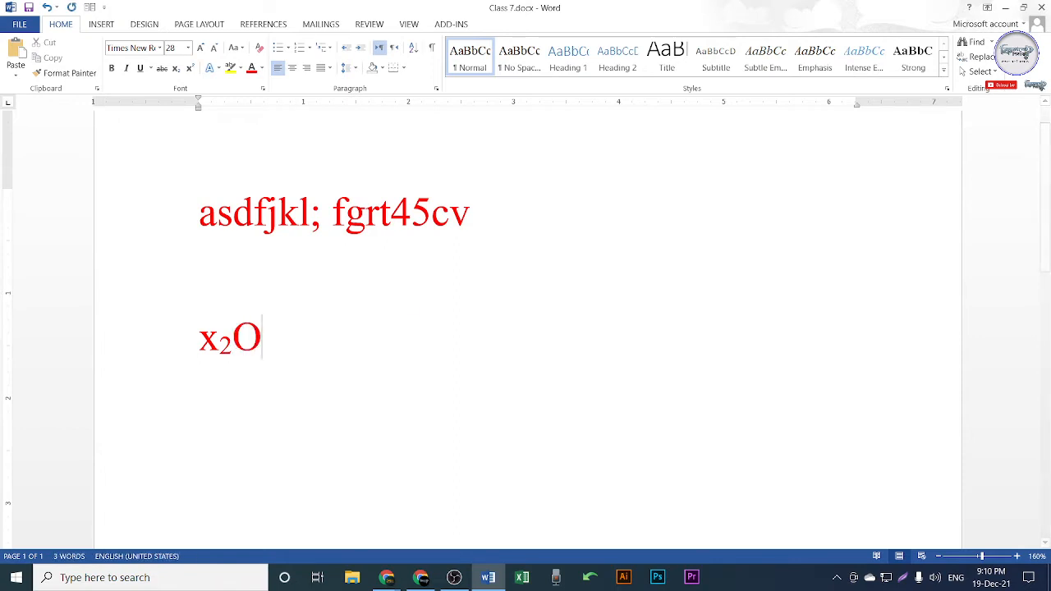
Step: Replace the x in the formula with a capital H and add a subscript 2 after the O
left_click_drag(215, 343, 196, 343)
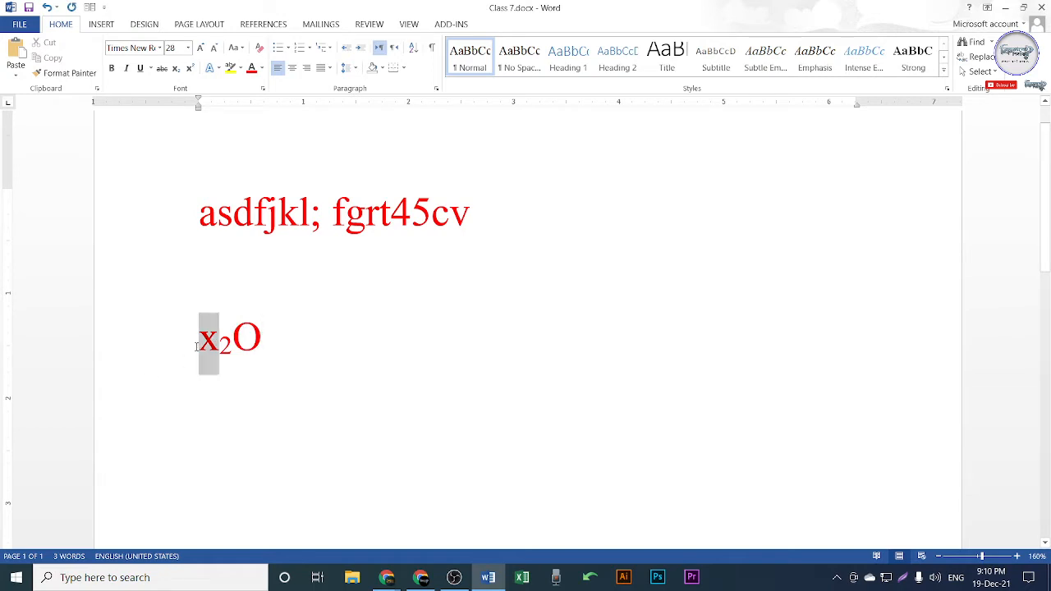
type("H")
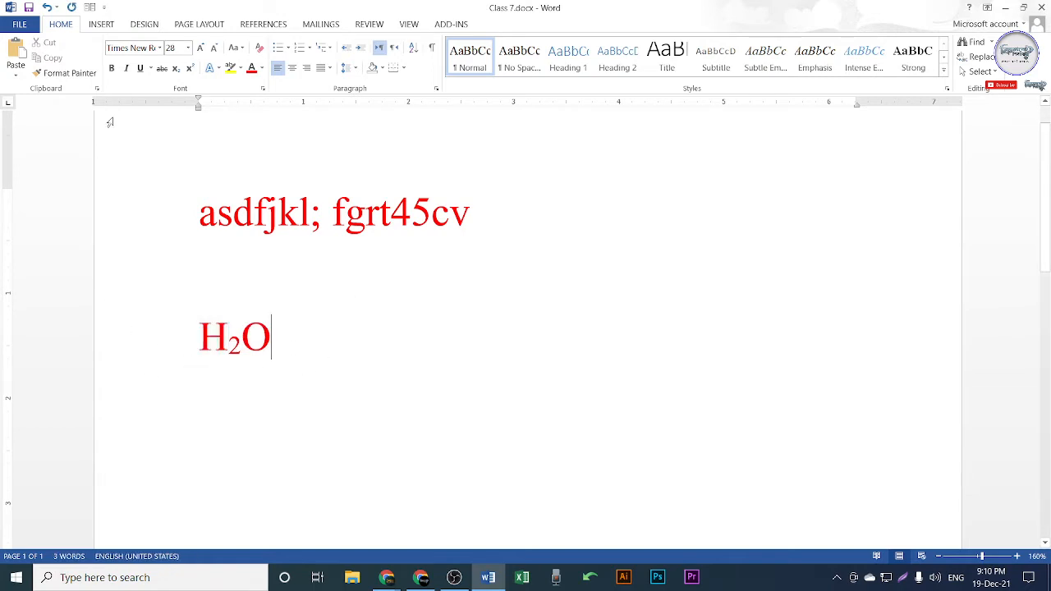
left_click(175, 69)
type("2")
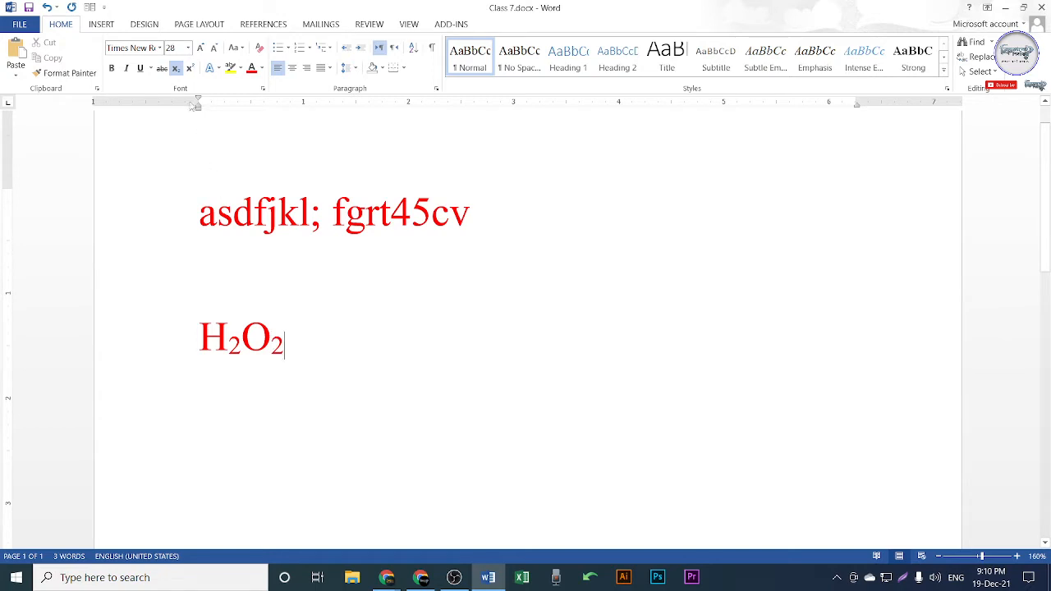
Step: Add the trial text "vfgd" in subscript after the formula, followed by "fdsfd" at normal level
type("vfgd")
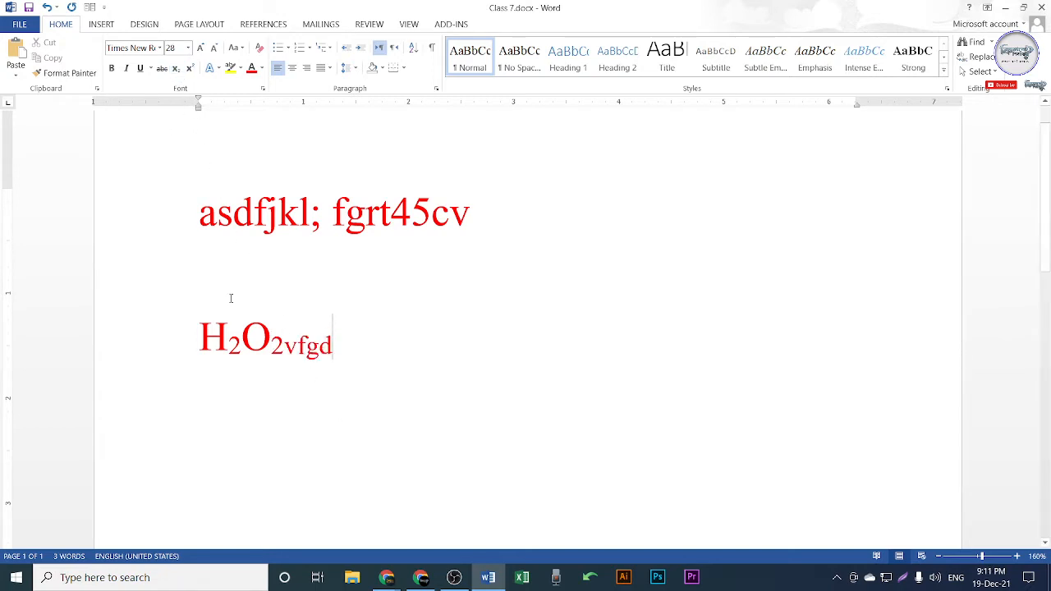
key("ctrl+equal")
type("fdsfd")
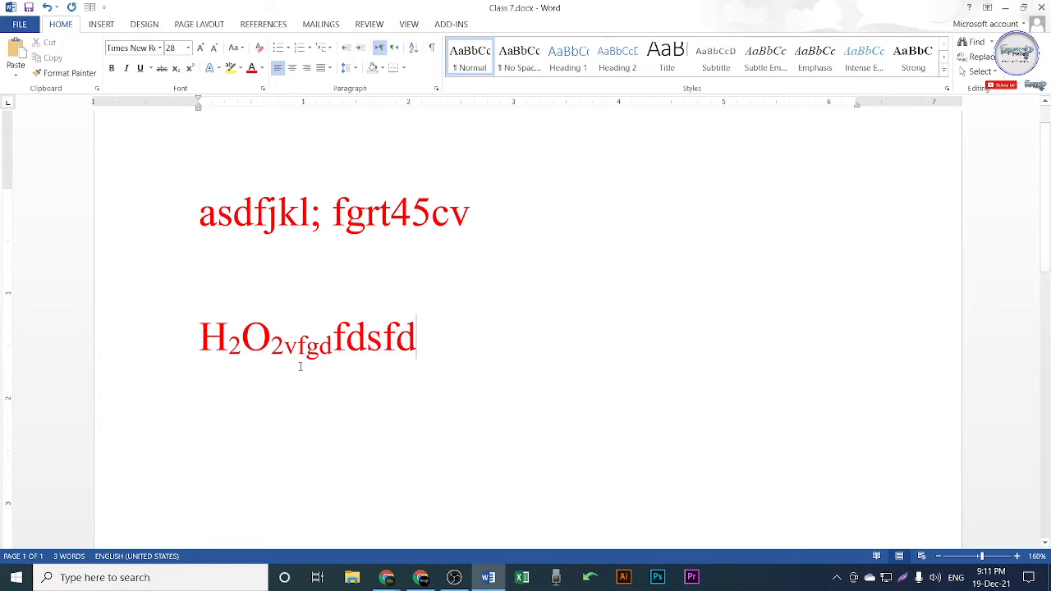
Step: Remove the subscript trial text "vfgd" and clear the rest of the formula line
left_click_drag(284, 361, 333, 361)
key("BackSpace")
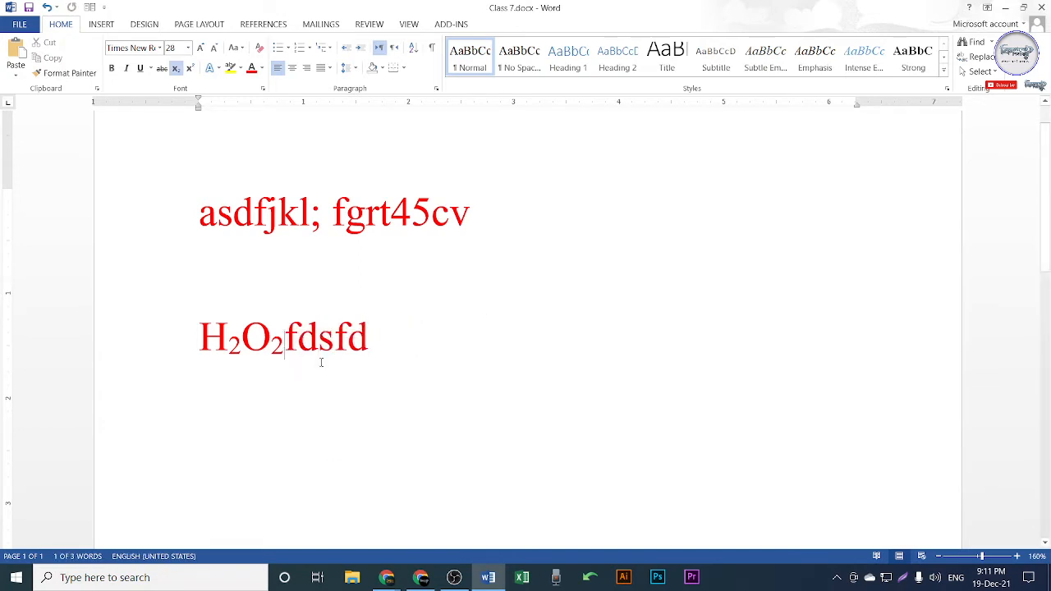
left_click(155, 356)
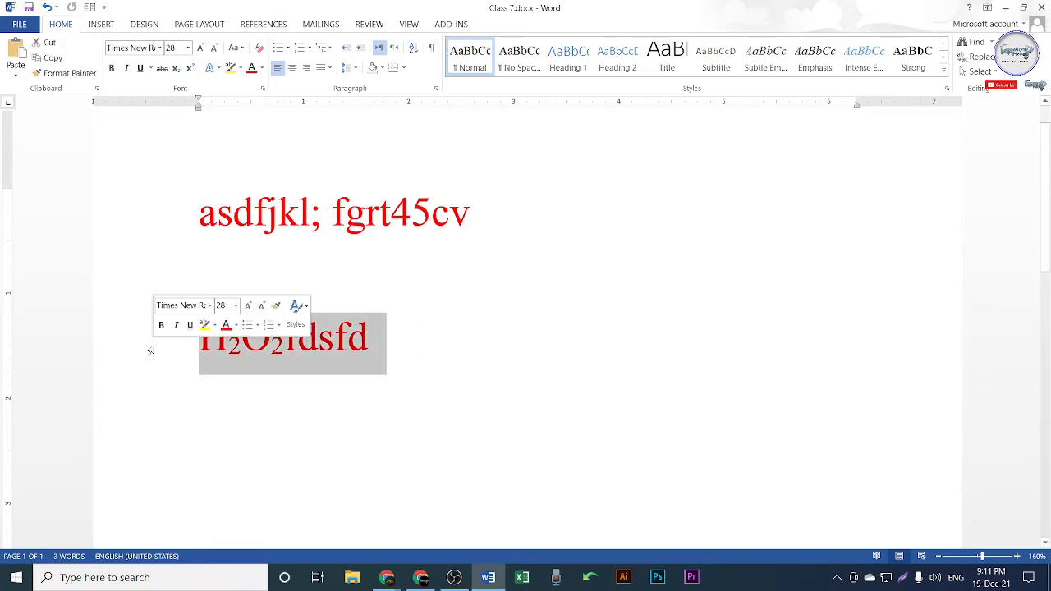
key("BackSpace")
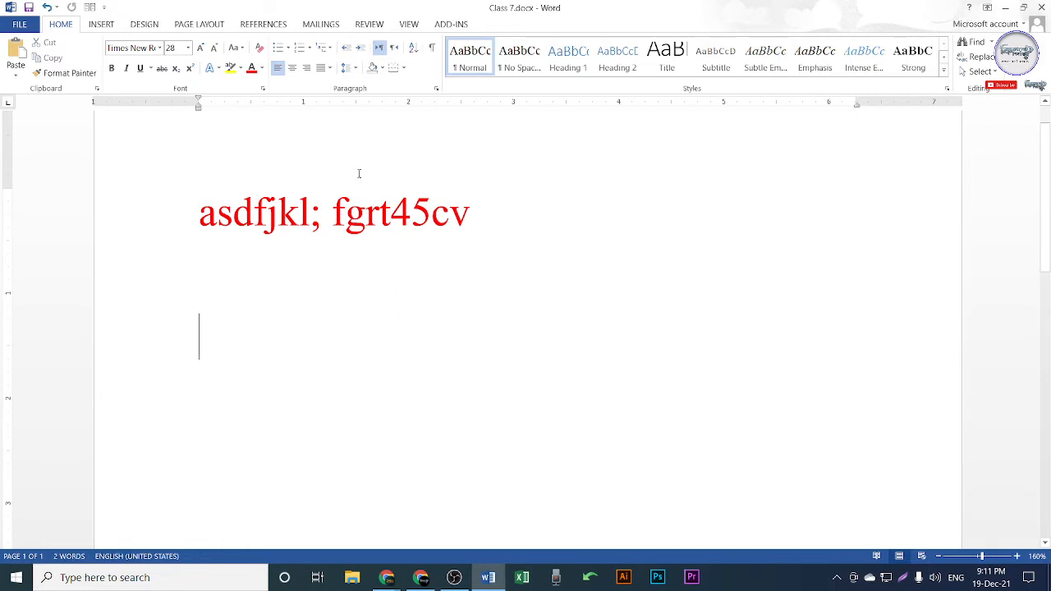
Step: Try the text "dfgh" in subscript at the end of the sample text line and delete it again
left_click(177, 76)
left_click(498, 220)
left_click(174, 68)
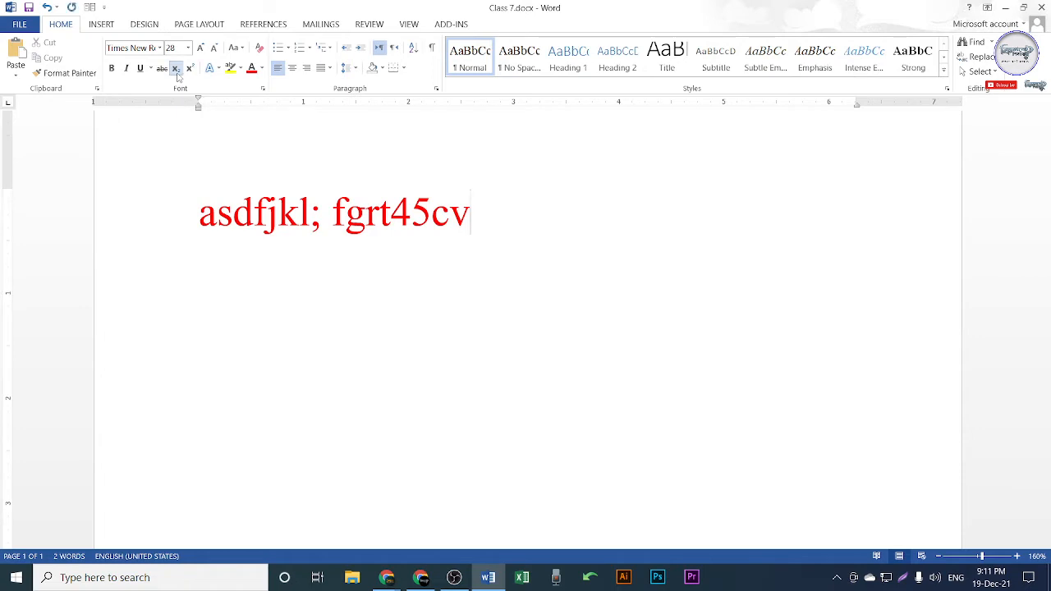
type("dfgh")
key("BackSpace")
key("BackSpace")
key("BackSpace")
key("BackSpace")
Step: Append a subscript 2 to the sample text line, followed by "fj" at normal level
type("2")
left_click(177, 73)
type("fjkgf")
key("BackSpace")
key("BackSpace")
key("BackSpace")
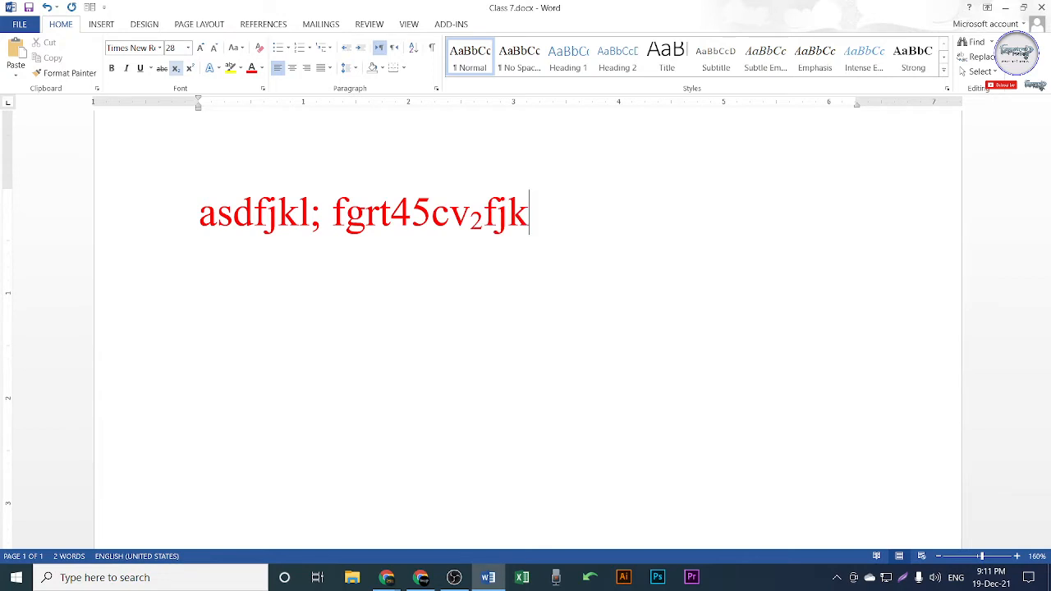
Step: Leave empty lines below the sample text and write a capital H followed by a subscript 2
key("Return")
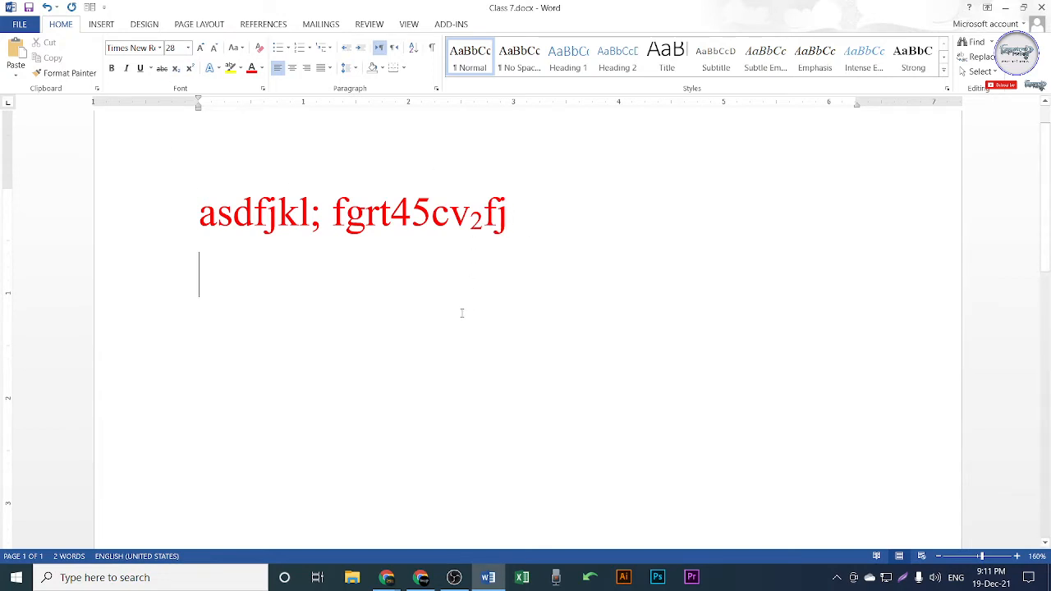
key("Return")
type("H")
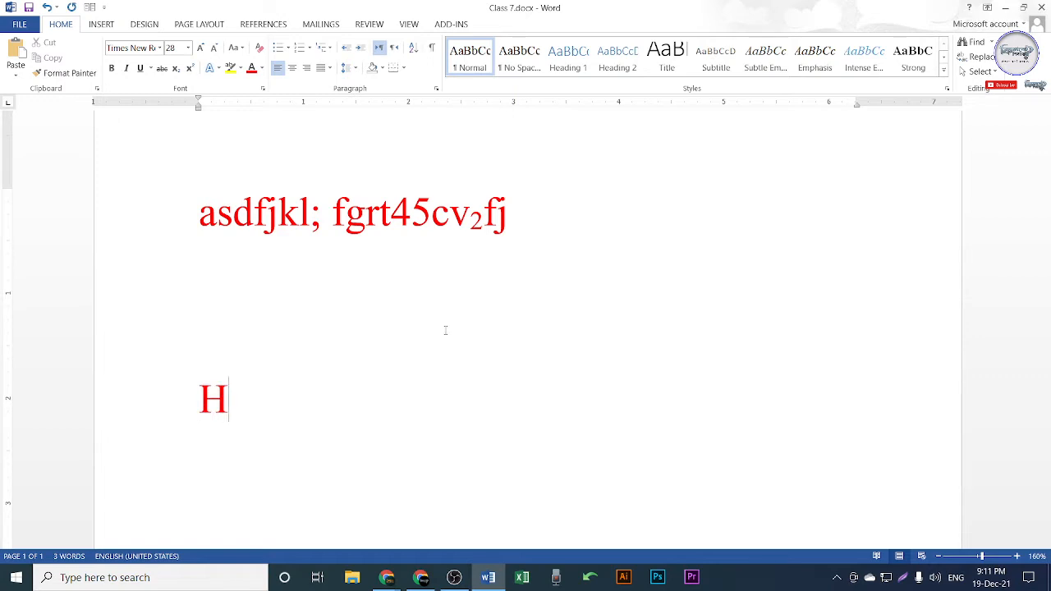
key("ctrl+equal")
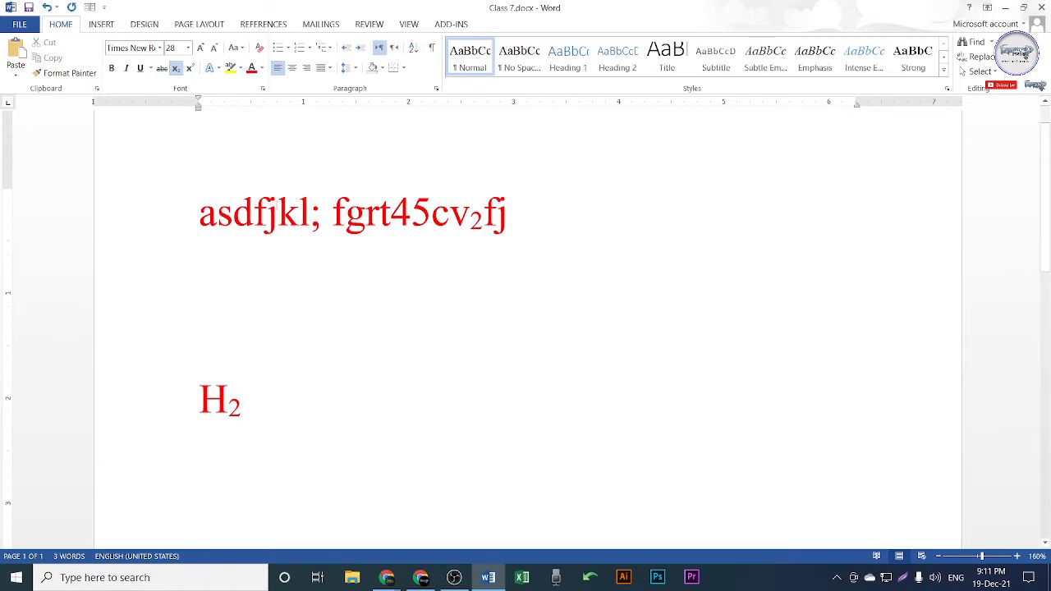
key("ctrl+equal")
Step: Write x with a superscript 2 directly after the H and its subscript
left_click(189, 71)
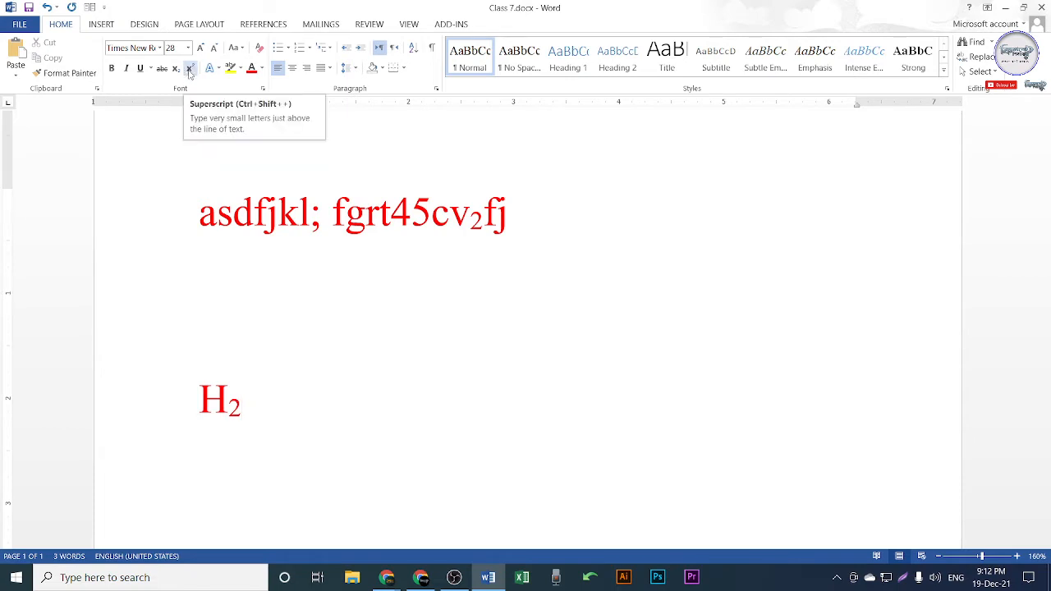
type("x")
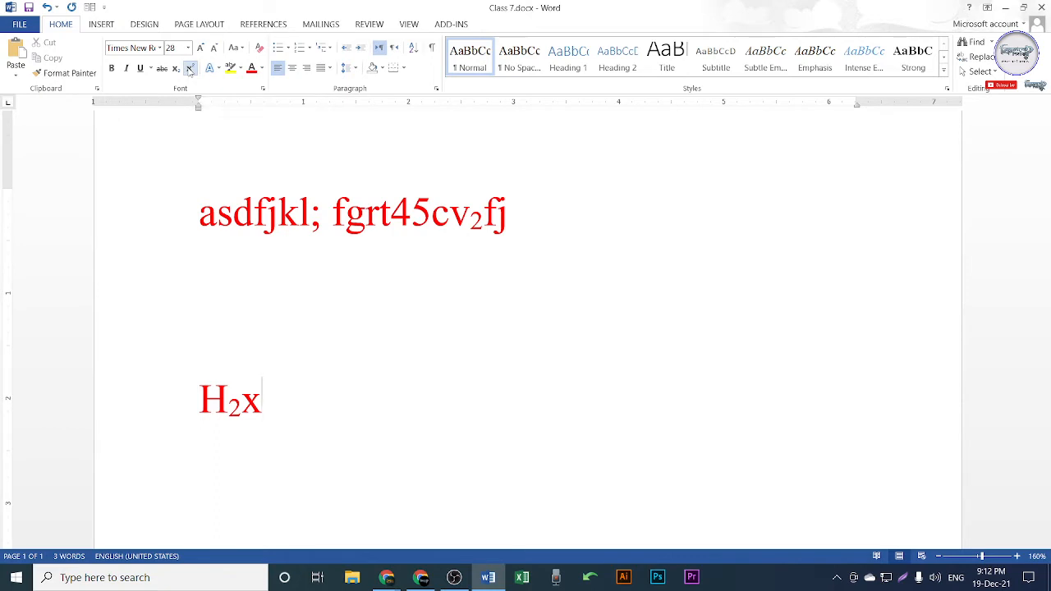
left_click(189, 69)
type("2")
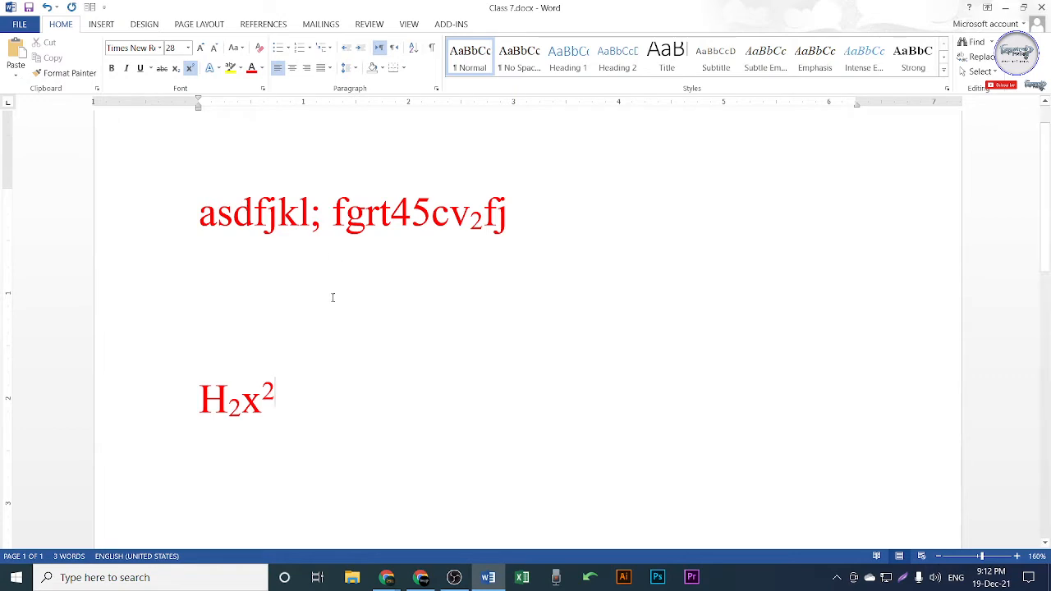
Step: Delete the formula with the superscript and the empty lines below the sample text
double_click(261, 398)
key("BackSpace")
key("BackSpace")
key("BackSpace")
key("BackSpace")
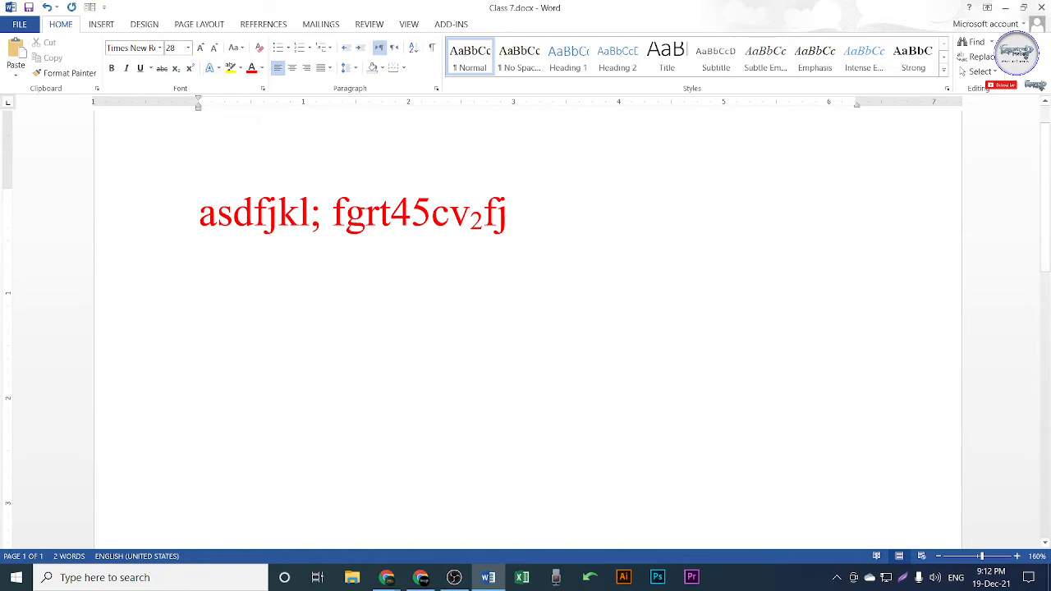
Step: Mark the Paragraph group and its label with red rectangles on a screen capture of the document window, and discard the capture
key("Print")
left_click_drag(1, 1, 1050, 534)
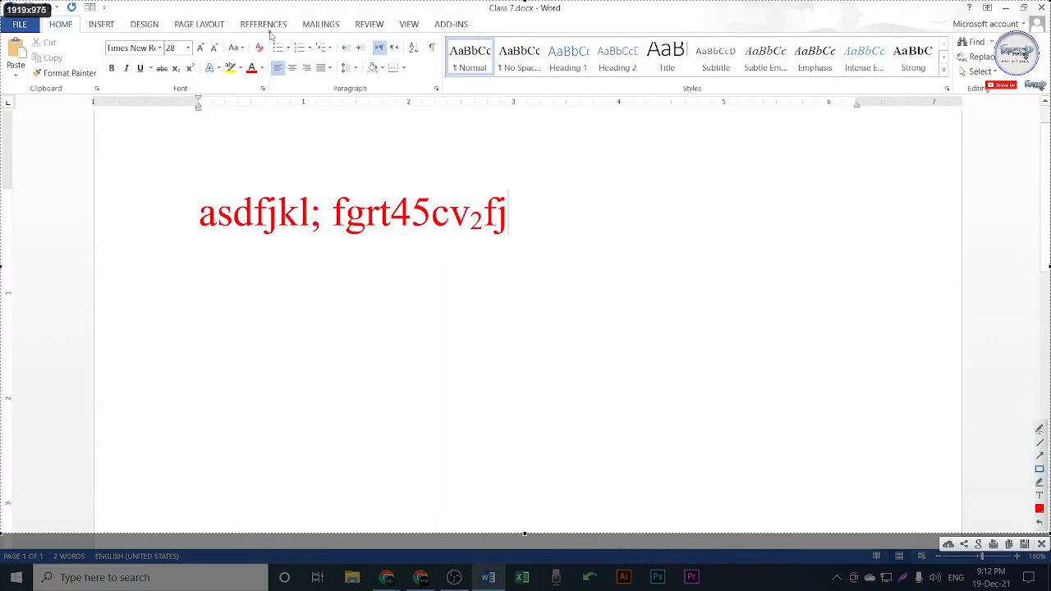
left_click_drag(269, 31, 442, 112)
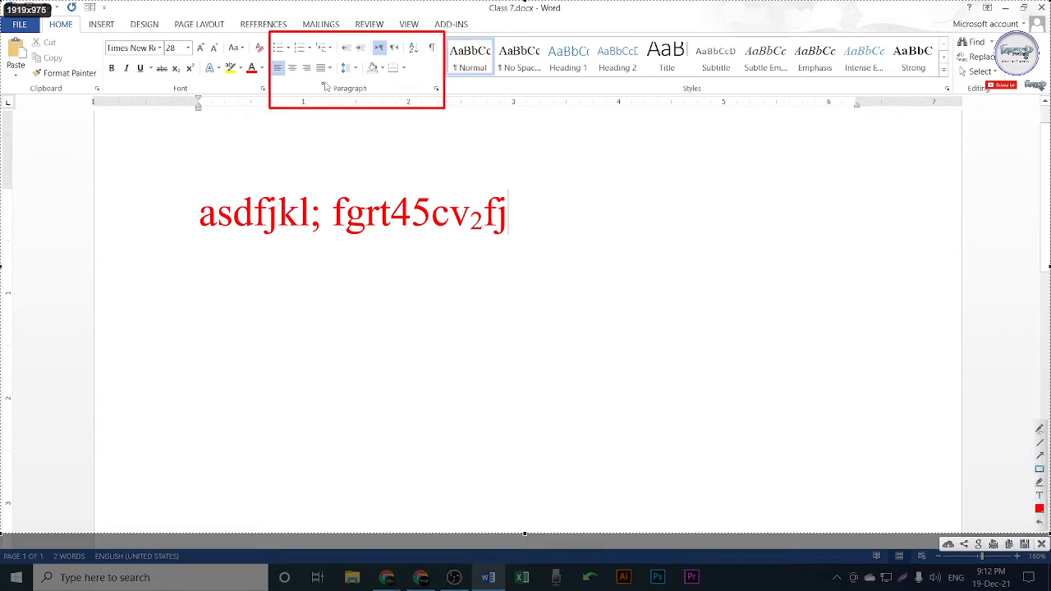
left_click_drag(327, 81, 377, 99)
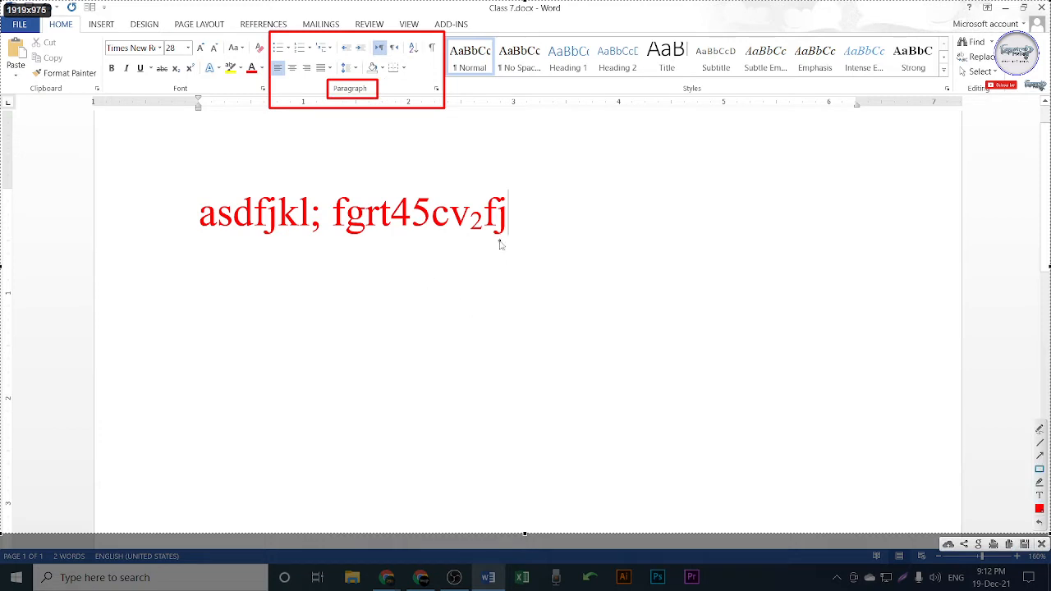
key("Escape")
Step: Delete the entire red sample text line from the document
left_click_drag(510, 232, 199, 220)
key("Delete")
Step: Switch to Chrome, search Google for "loream" in a new tab and open the Lipsum generator site
left_click(428, 581)
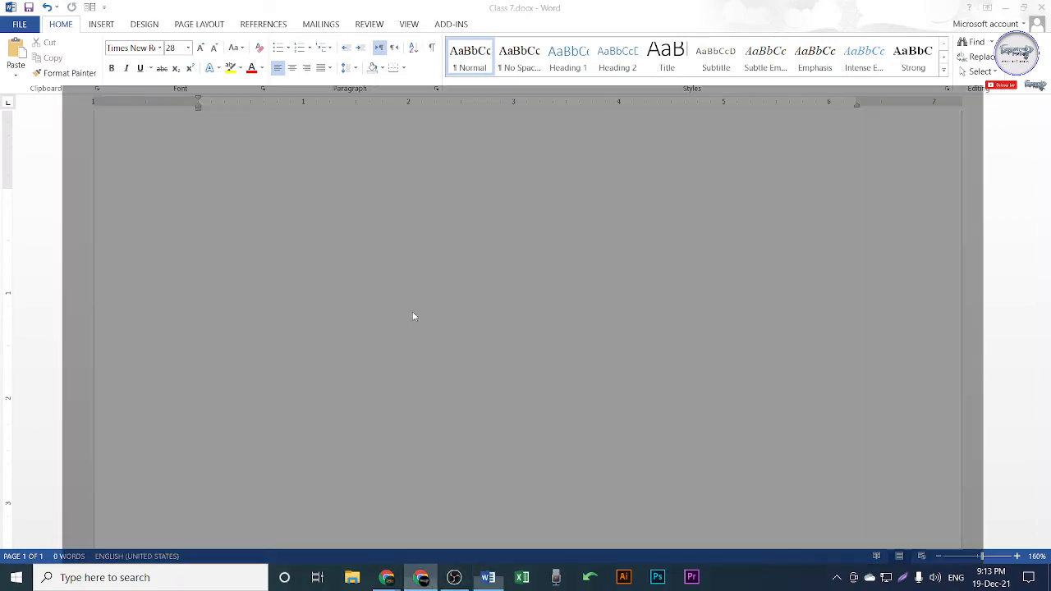
key("ctrl+t")
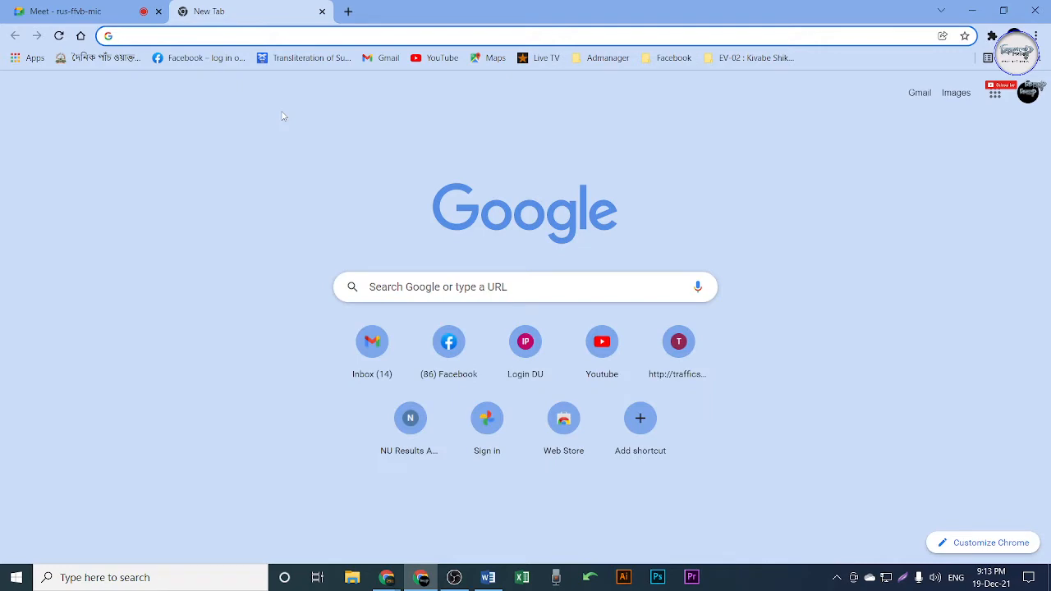
type("lorea")
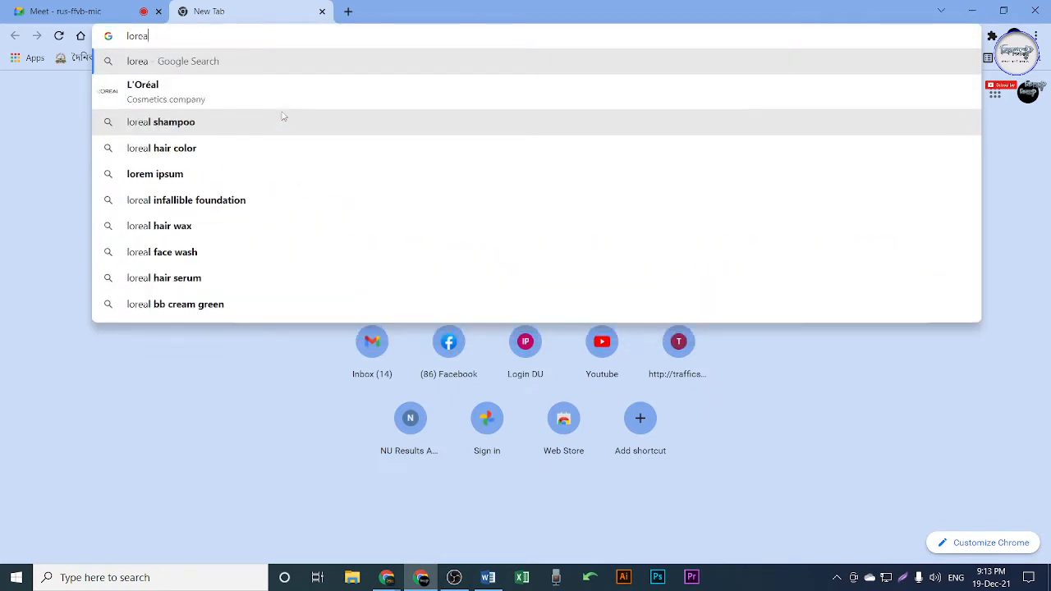
type("m")
key("Return")
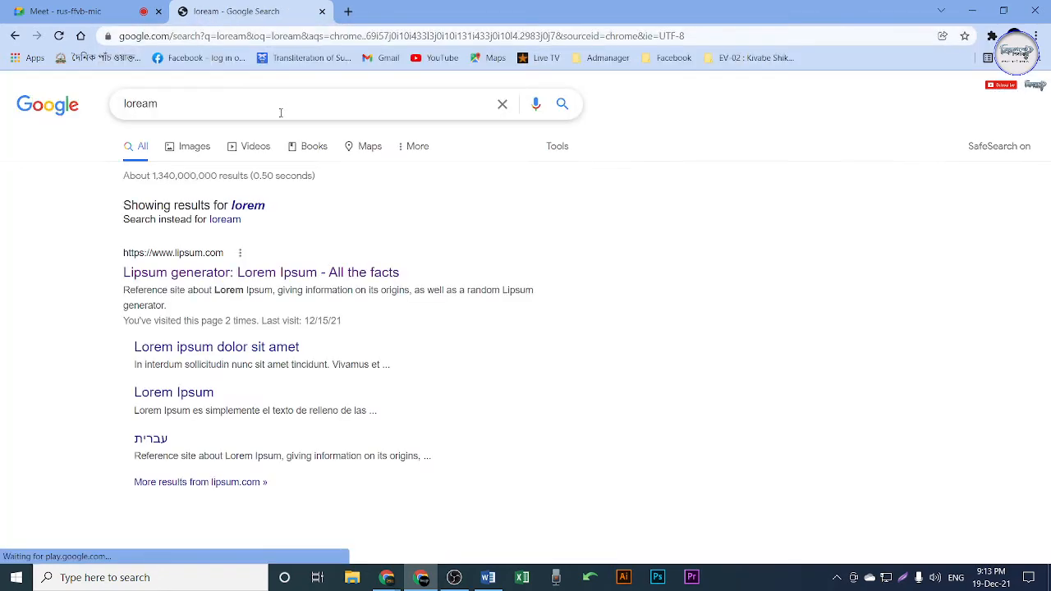
left_click(246, 275)
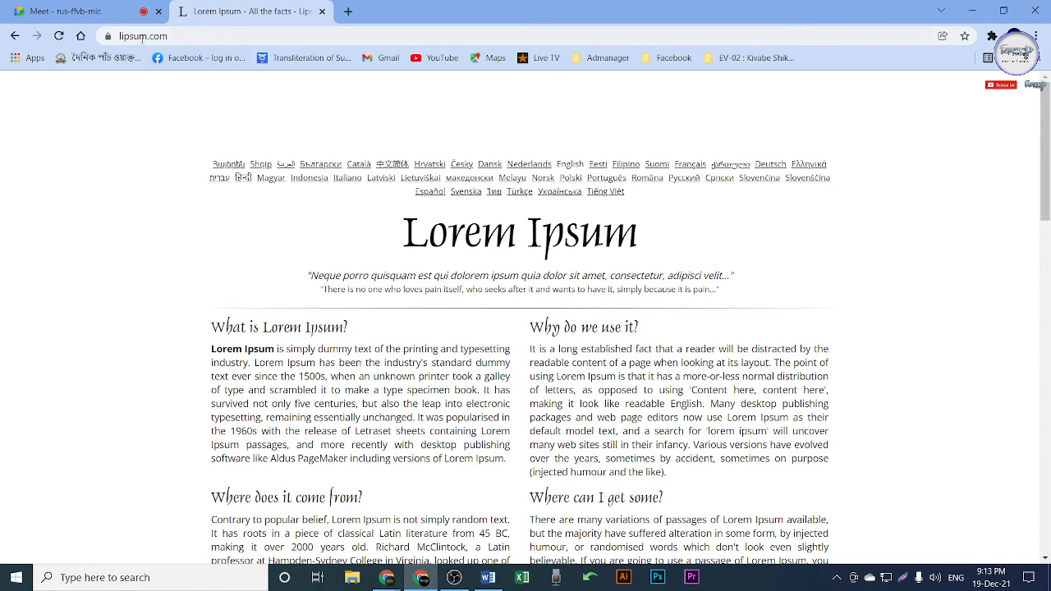
left_click(107, 37)
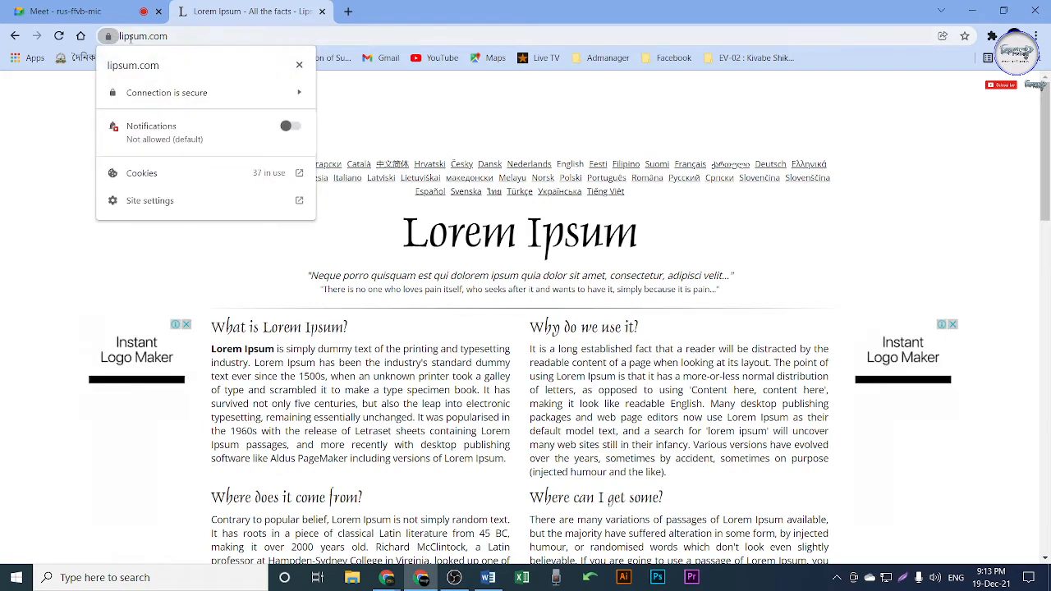
left_click(129, 37)
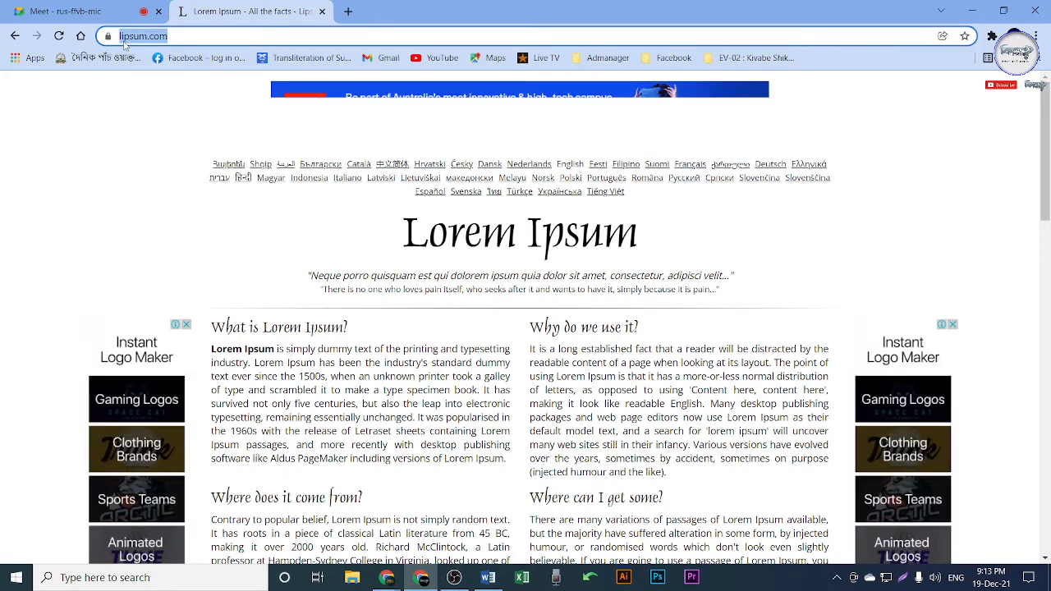
left_click(187, 39)
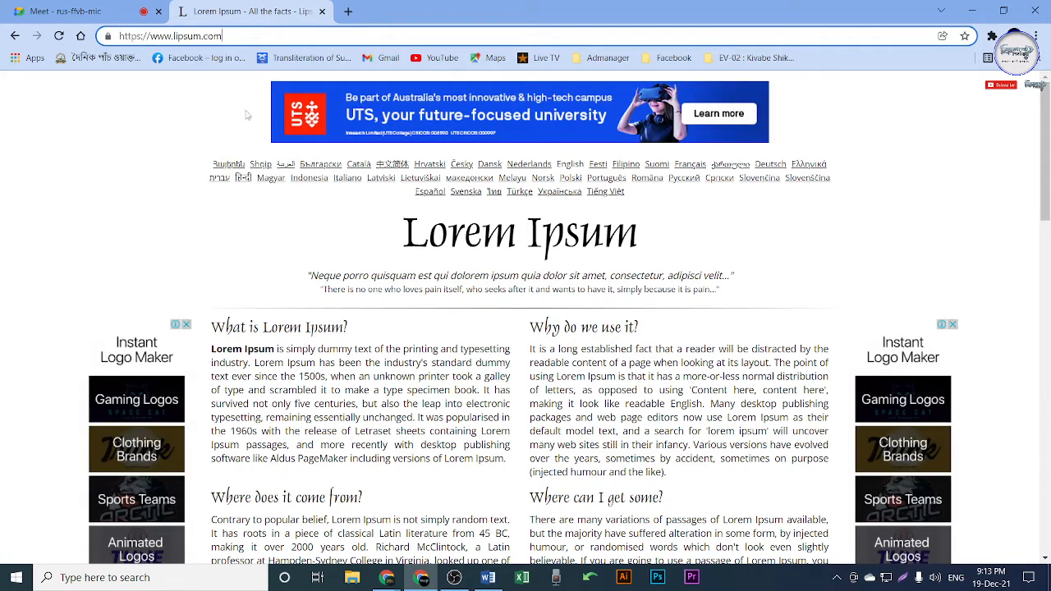
left_click_drag(252, 37, 119, 36)
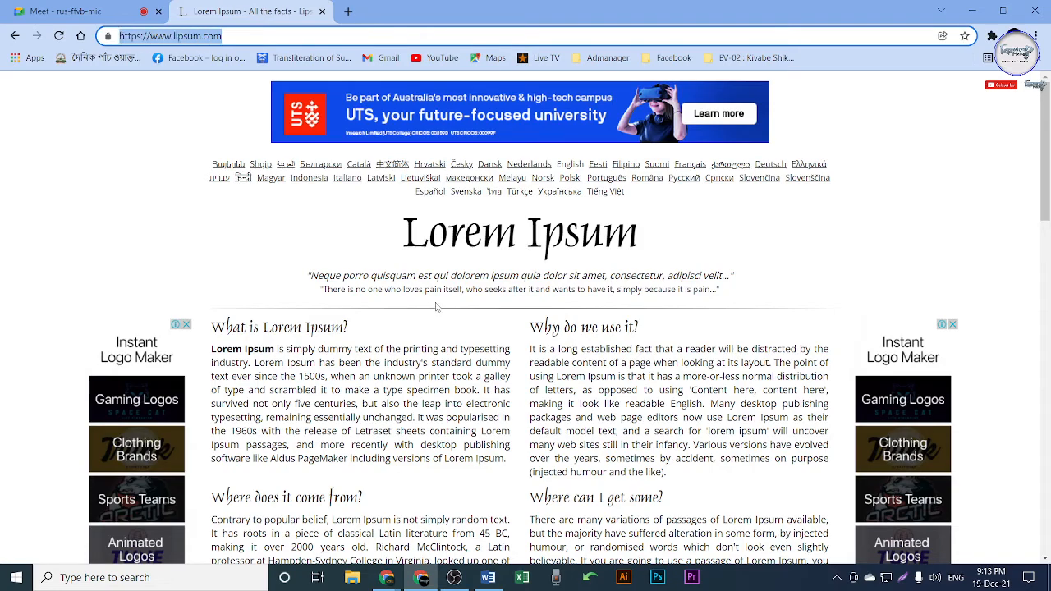
Step: Copy the text from "What is Lorem Ipsum?" through "Where can I get some?" and return to the Class 7 document in Word
scroll(421, 316, "down", 3)
scroll(433, 324, "up", 3)
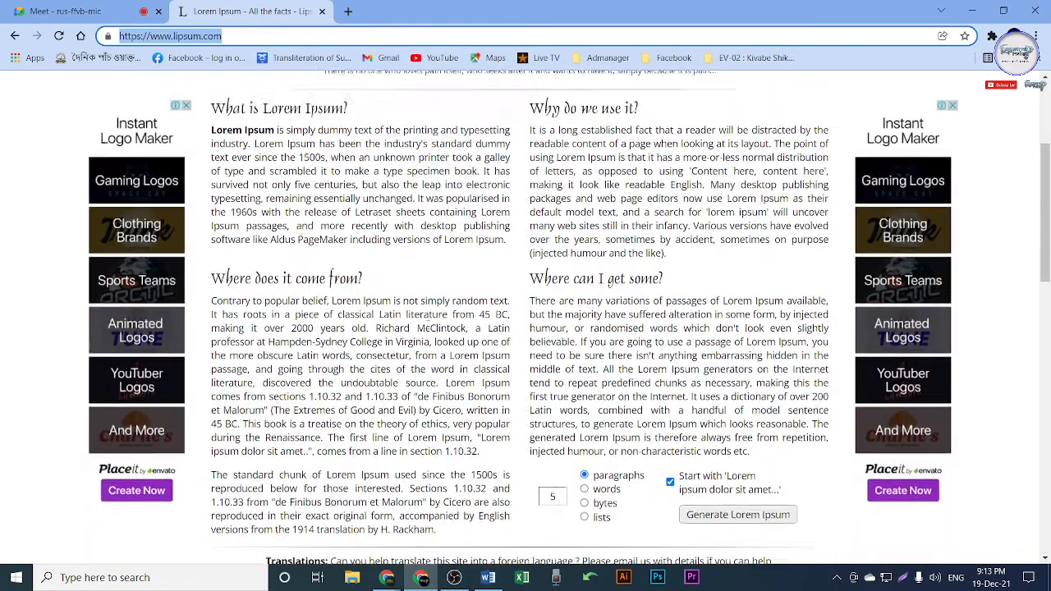
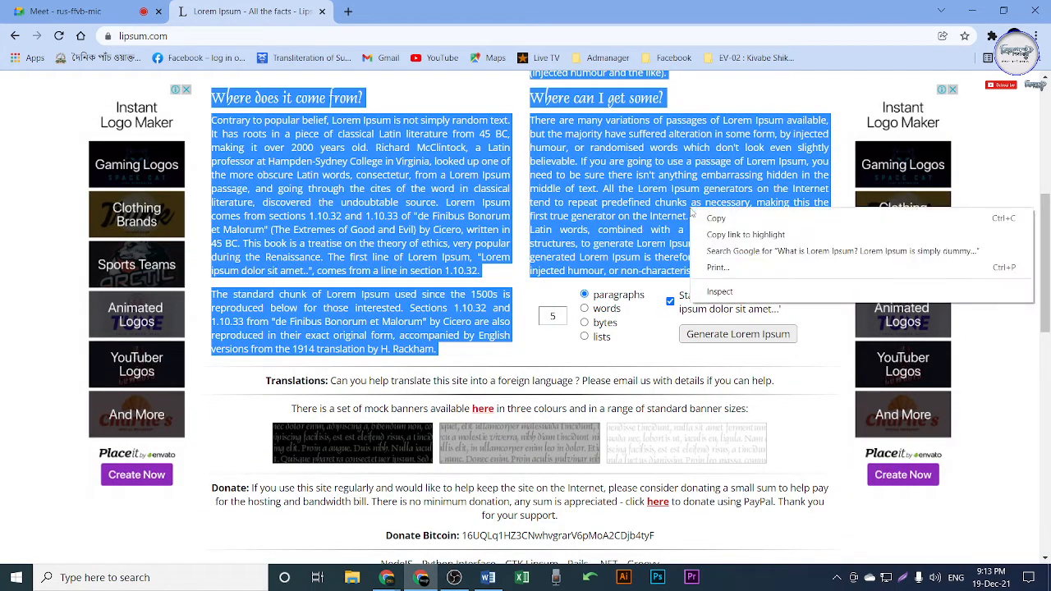
left_click(721, 219)
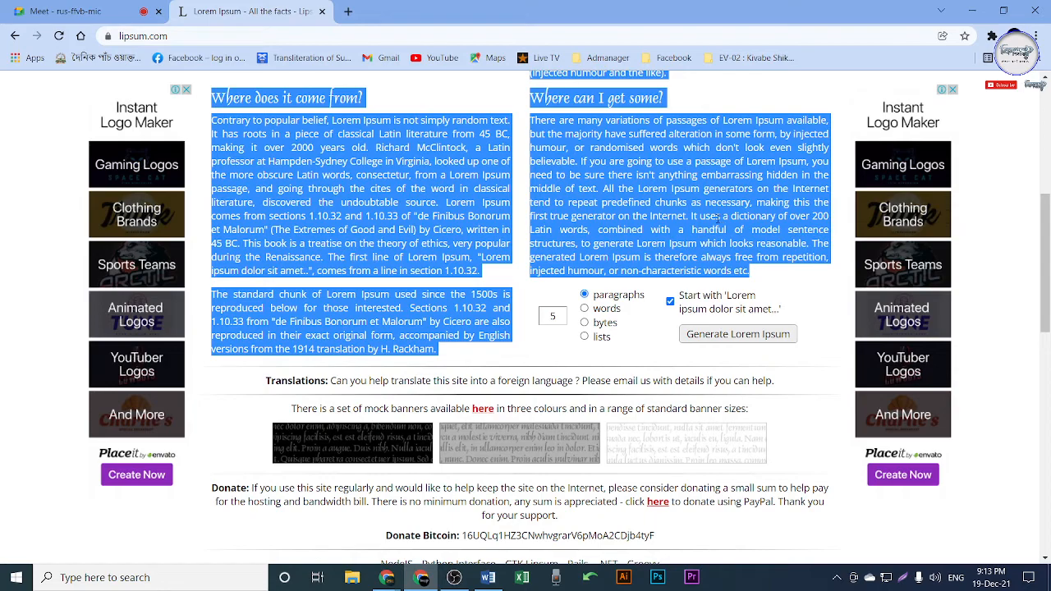
scroll(717, 217, "up", 3)
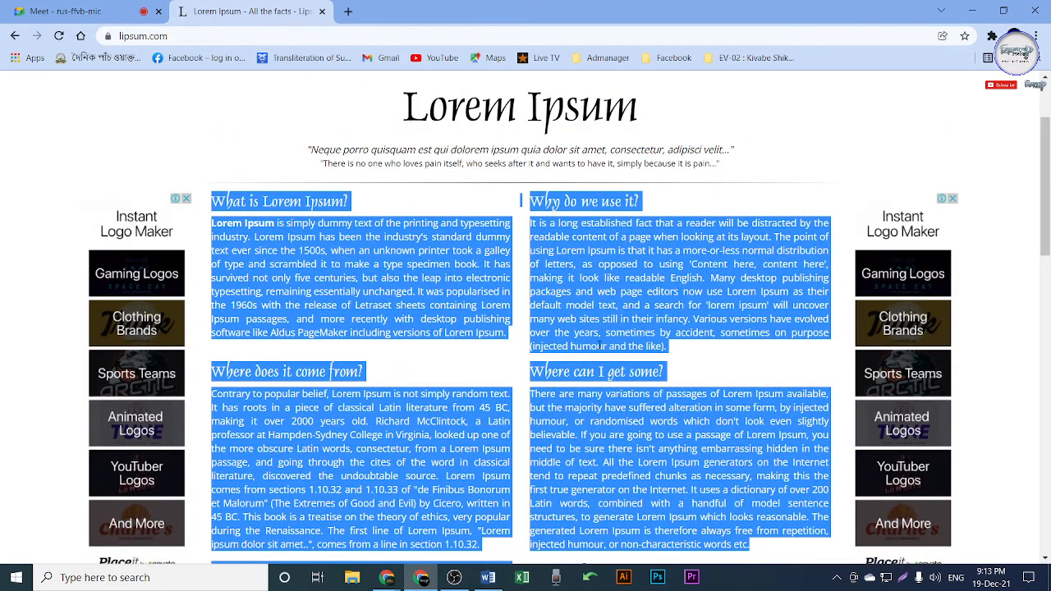
scroll(599, 346, "down", 2)
scroll(592, 397, "up", 3)
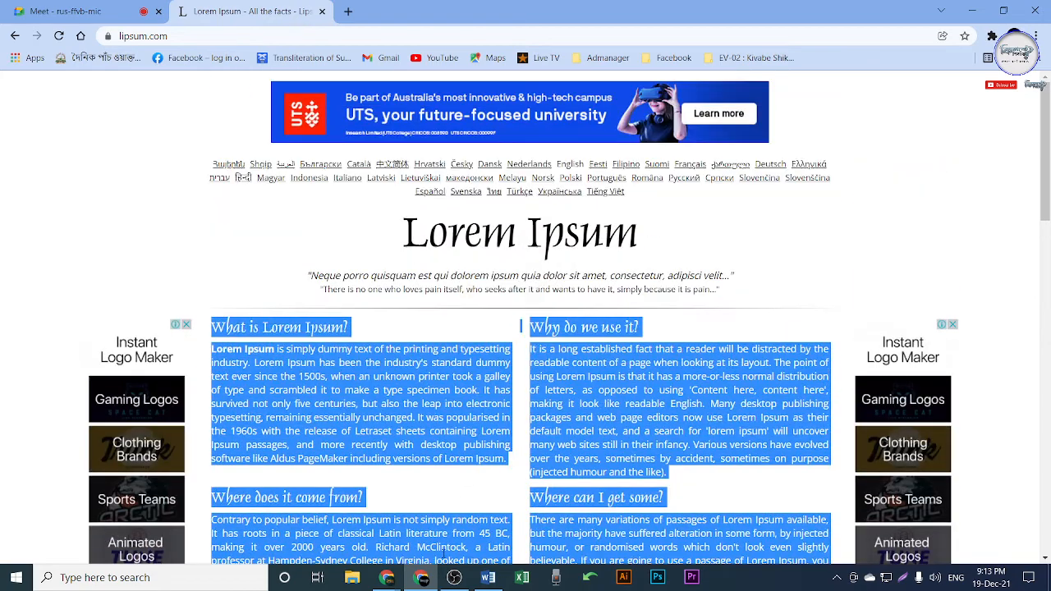
left_click(488, 577)
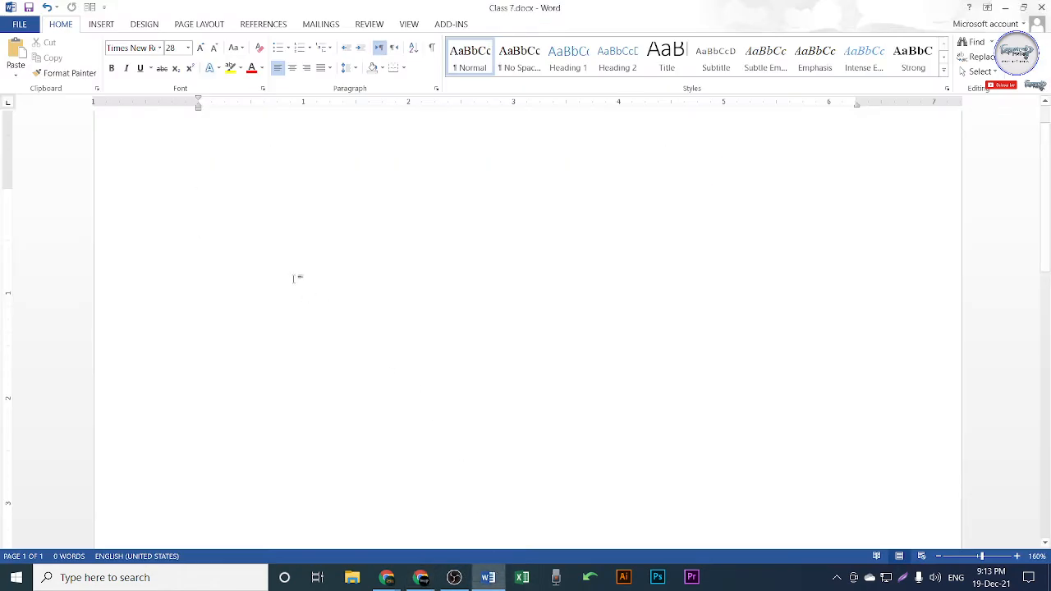
Step: Paste the copied Lorem Ipsum text into the document and show it from the first heading at 130% zoom
key("ctrl+v")
scroll(509, 315, "up", 3)
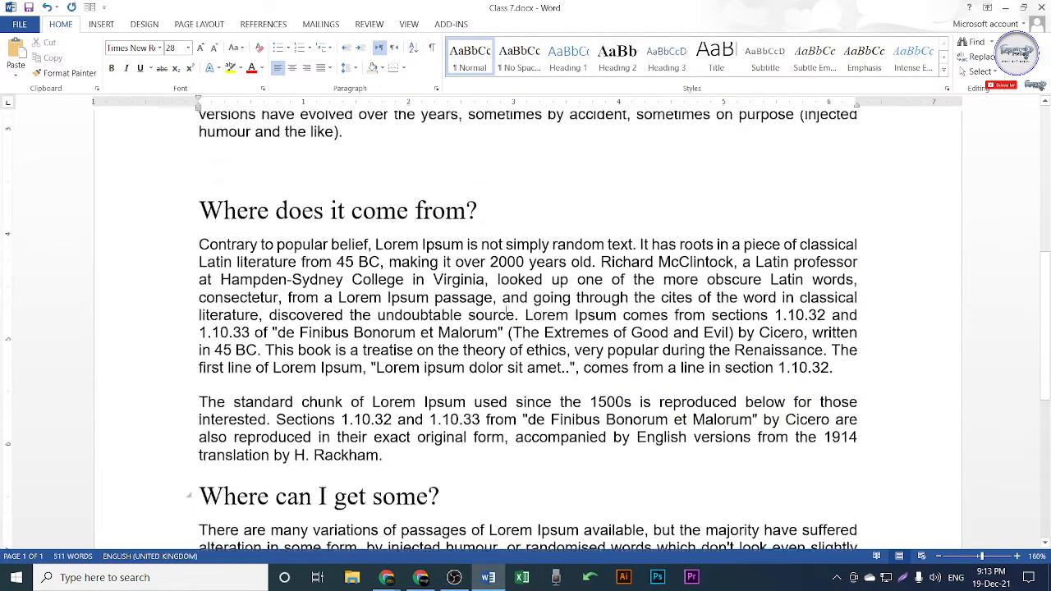
scroll(507, 313, "down", 3, "ctrl")
scroll(655, 384, "up", 5)
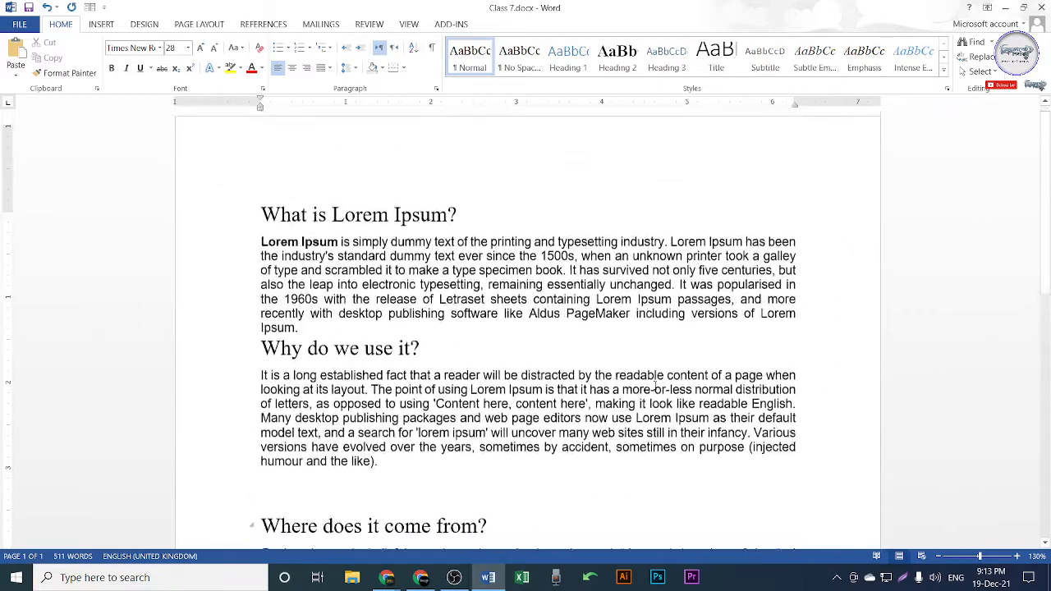
scroll(655, 384, "up", 1)
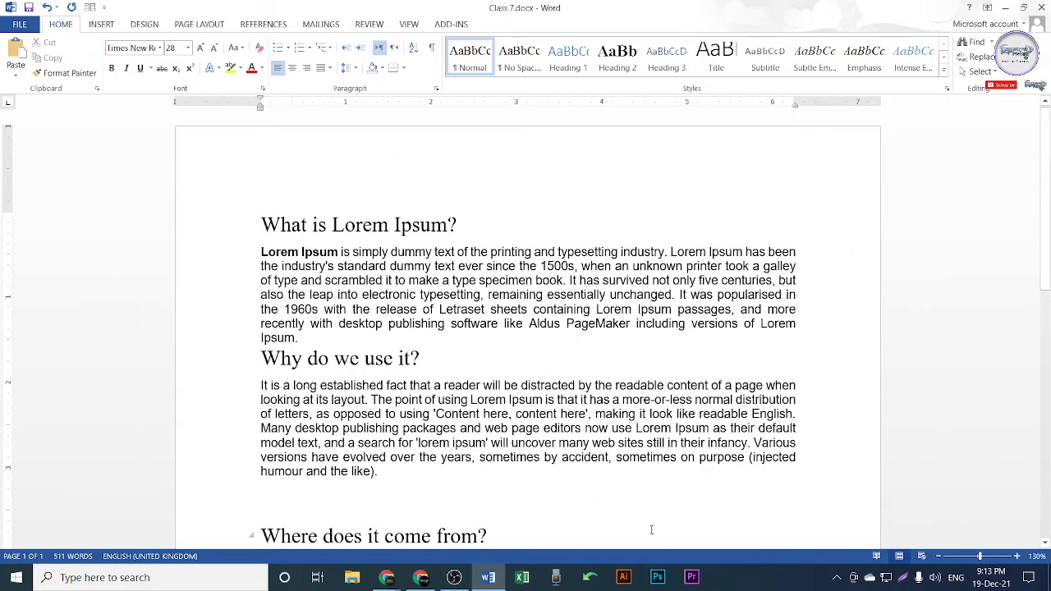
Step: Switch to the Google Meet call in Chrome and close the in-call messages
left_click(420, 577)
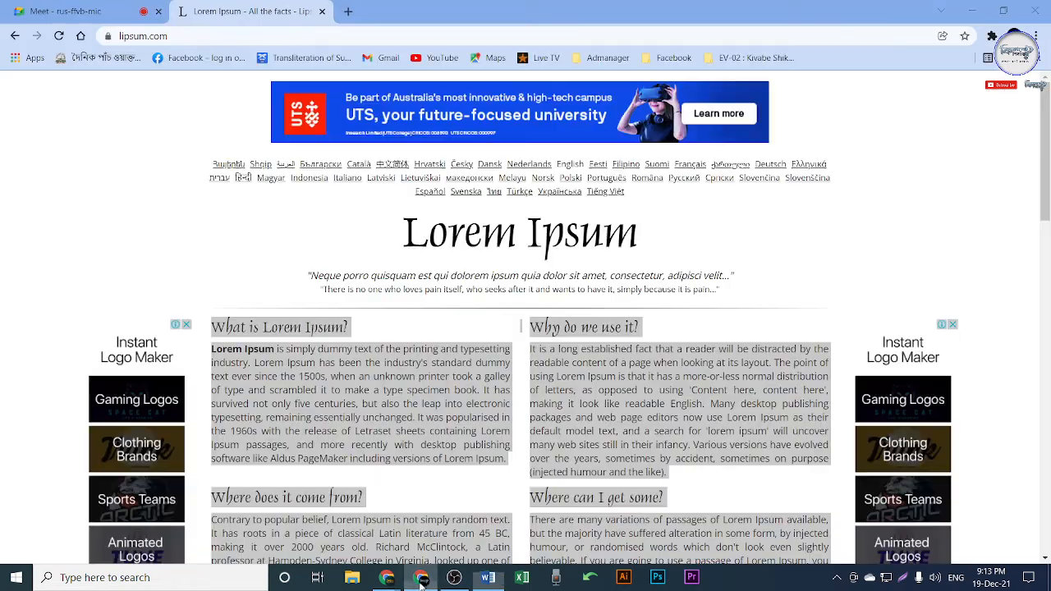
left_click(65, 10)
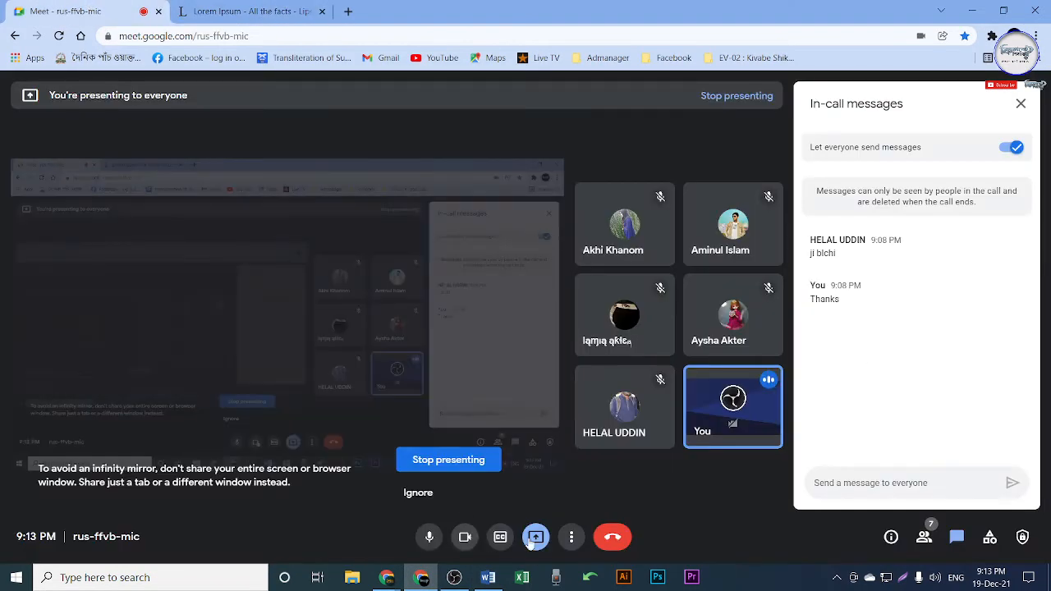
left_click(1020, 103)
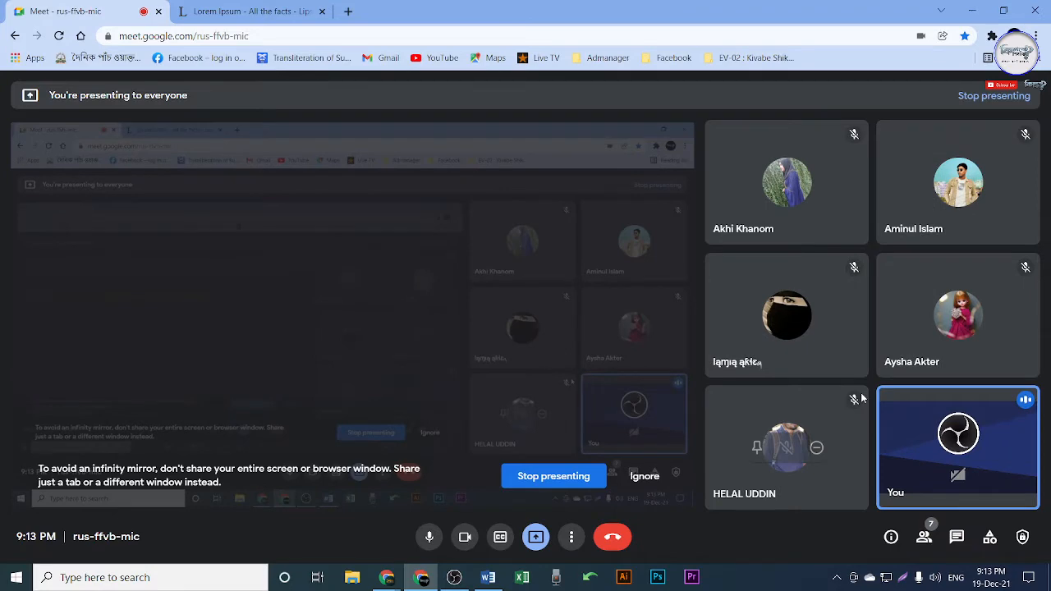
Step: Show the large Lorem Ipsum title on the Lipsum site, then check the Meet call
left_click(250, 10)
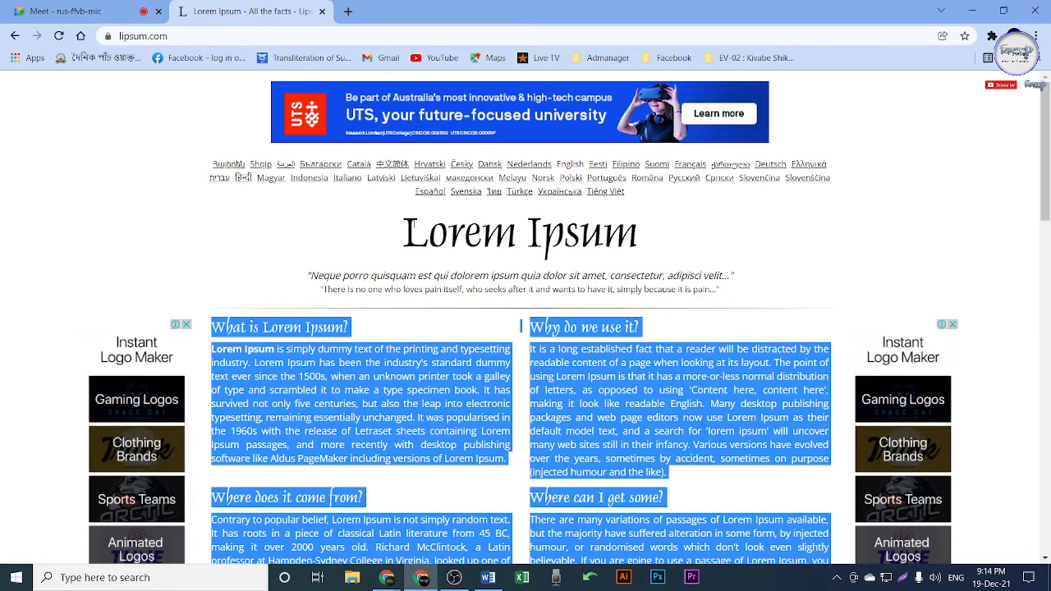
left_click_drag(413, 226, 674, 243)
left_click(78, 11)
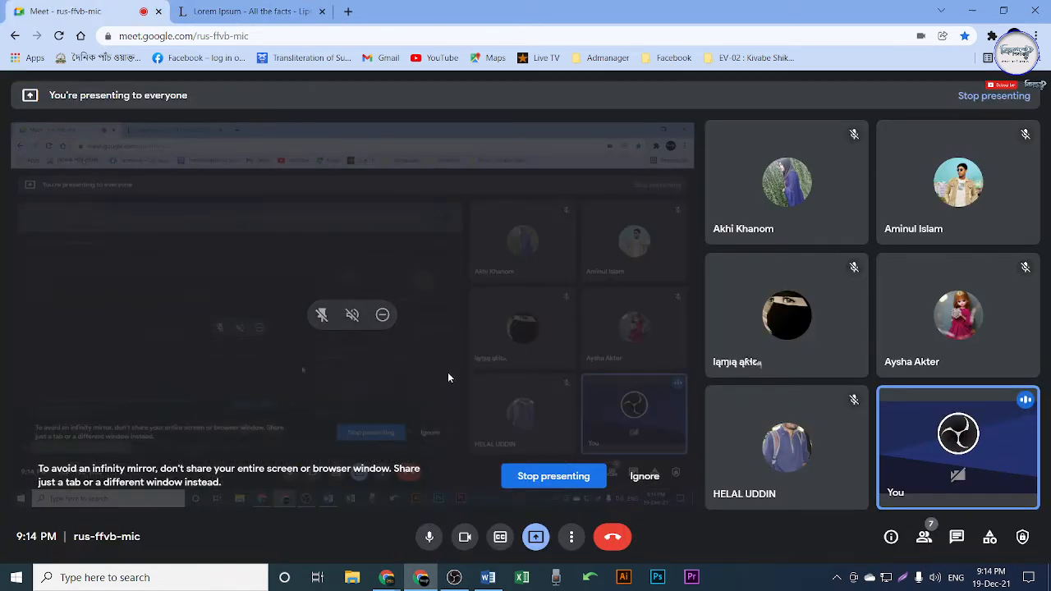
Step: Copy the Lipsum site text from "What is Lorem Ipsum?" through "Where can I get some?" again and return to the Class 7 document in Word
left_click(259, 11)
scroll(323, 304, "down", 3)
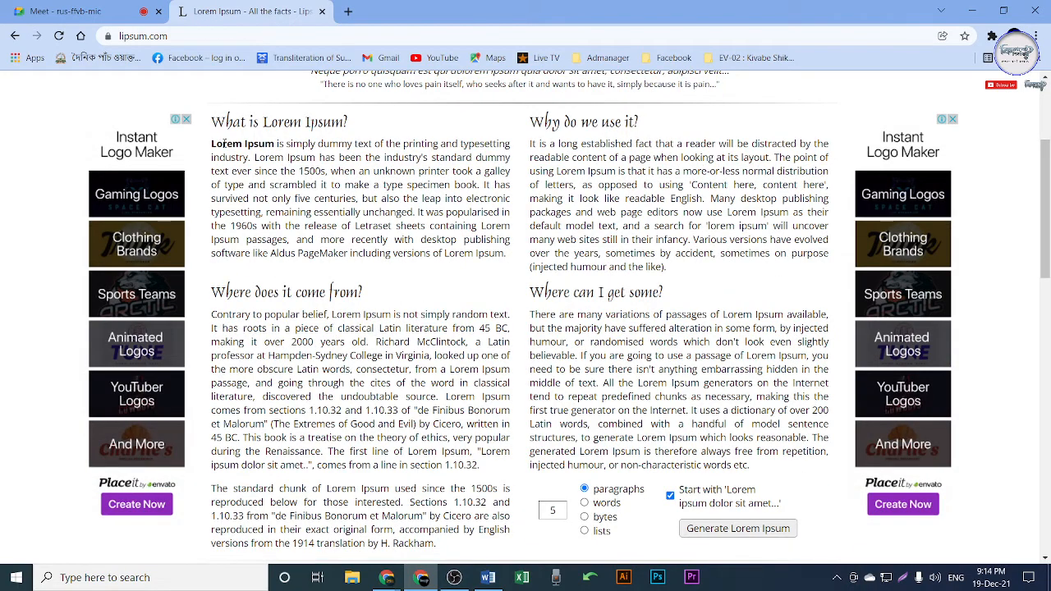
left_click_drag(211, 119, 779, 470)
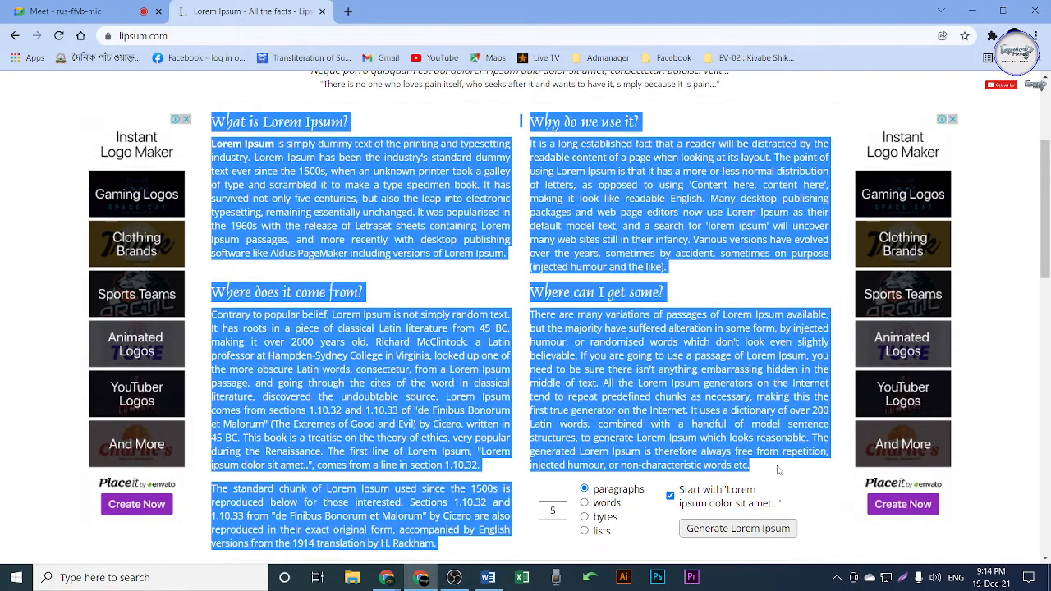
right_click(604, 337)
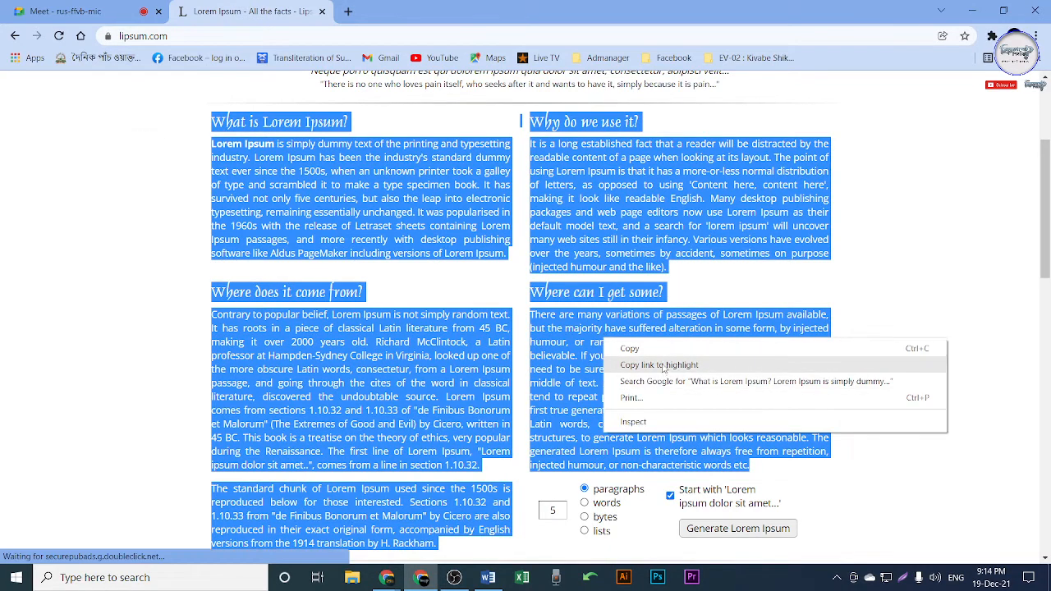
left_click(648, 346)
left_click(487, 577)
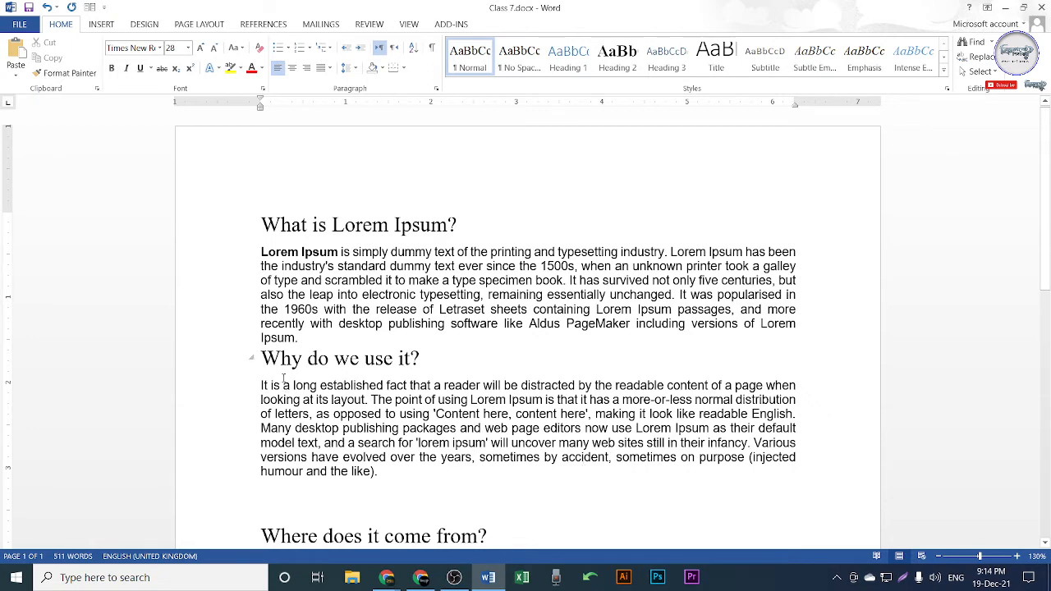
Step: Draw a circle about 2.71" in diameter over the first two Lorem Ipsum paragraphs
left_click(100, 25)
left_click(197, 58)
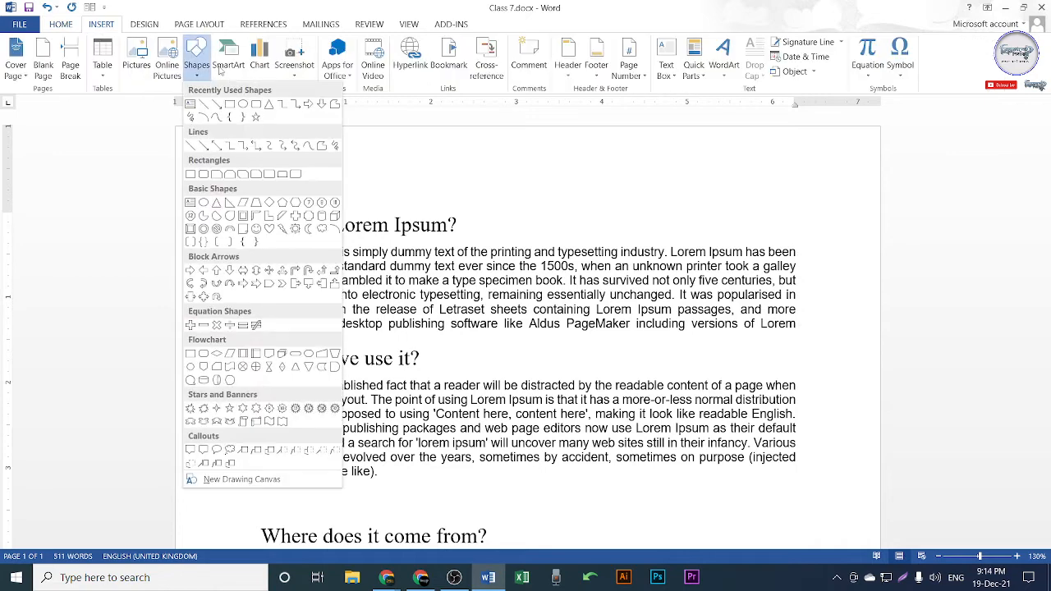
left_click(243, 103)
left_click_drag(502, 205, 732, 436)
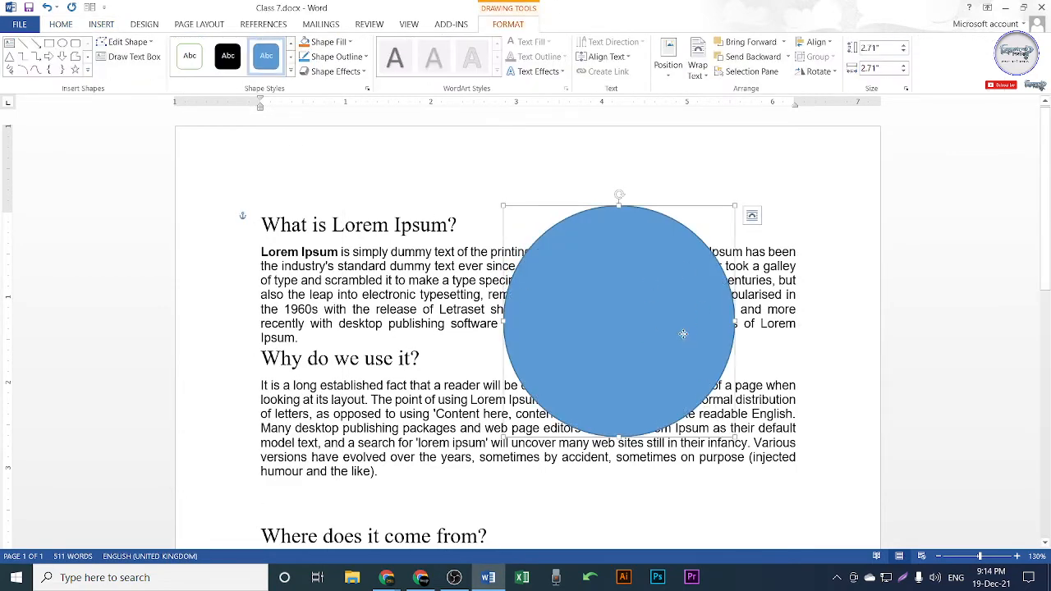
Step: Place the circle behind the text, move it to the page's upper-right corner, and drag it back across the first heading
left_click(697, 66)
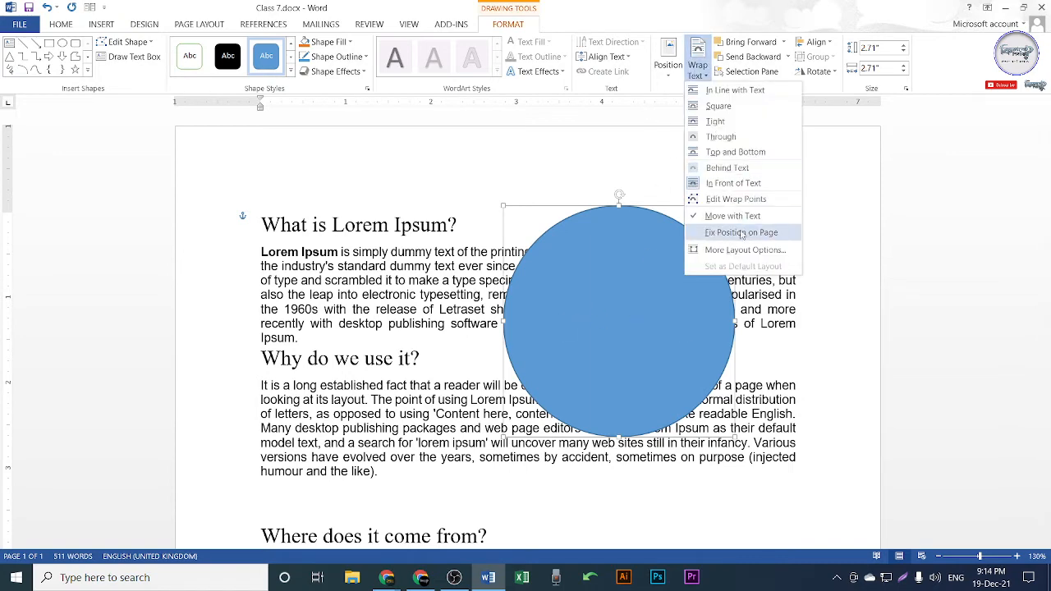
left_click(735, 183)
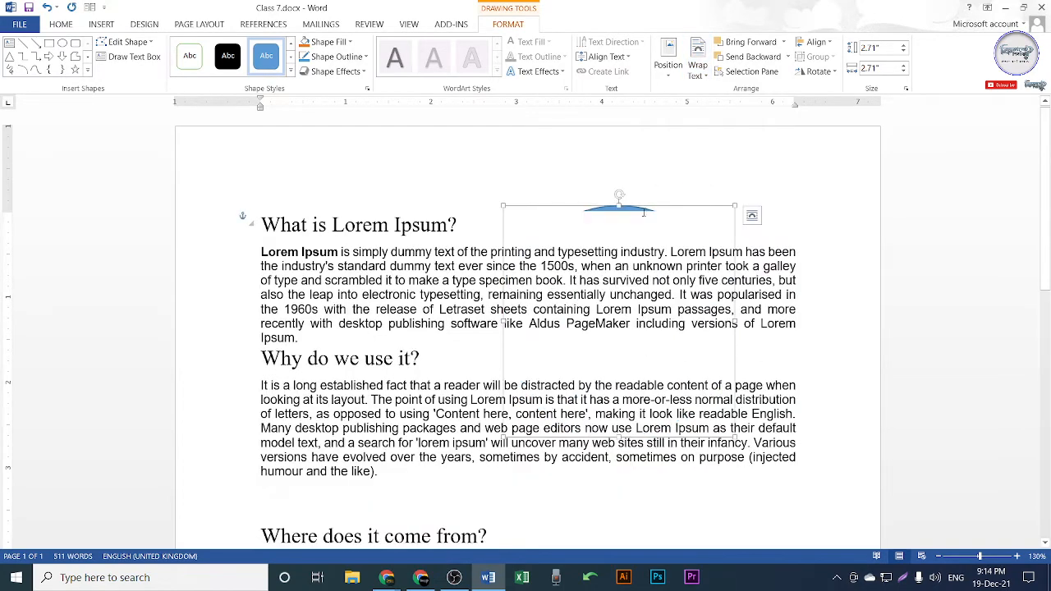
left_click_drag(631, 209, 770, 146)
left_click_drag(796, 182, 375, 229)
Step: Undo the circle edits, the pasted Lorem Ipsum text and the deletion of the red sample text line
key("ctrl+z")
key("ctrl+z")
key("ctrl+z")
key("ctrl+z")
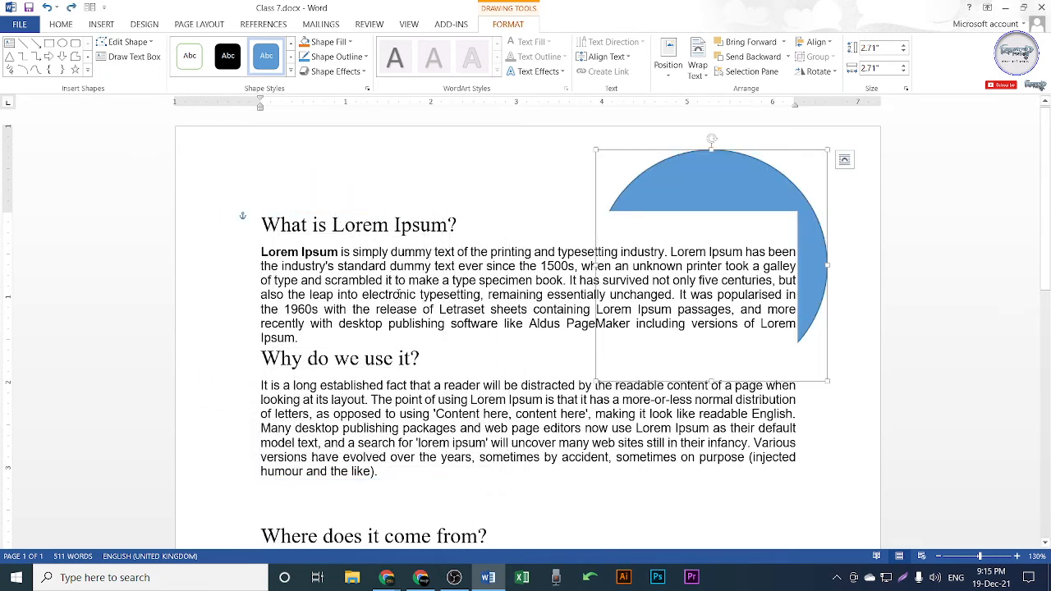
key("ctrl+z")
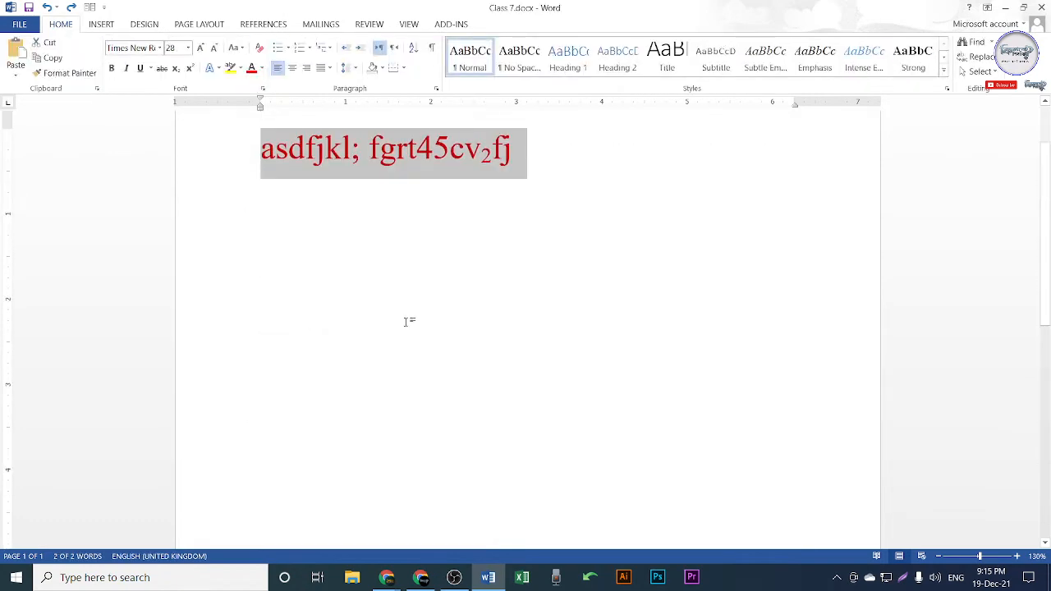
scroll(406, 321, "up", 2)
Step: Switch to Chrome and search Google for "class 4 question" in a new tab
left_click(435, 581)
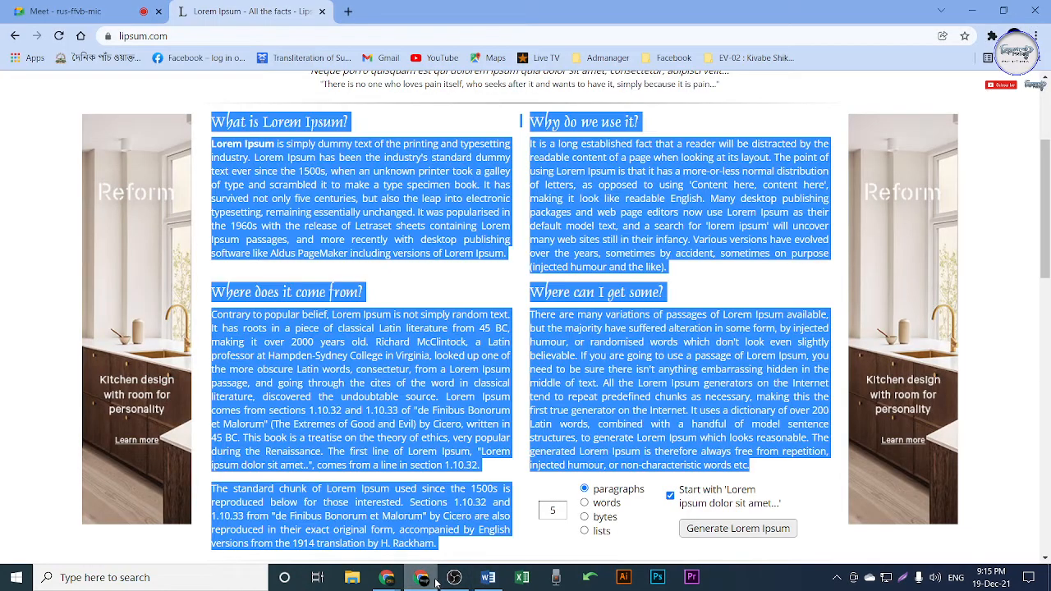
key("ctrl+t")
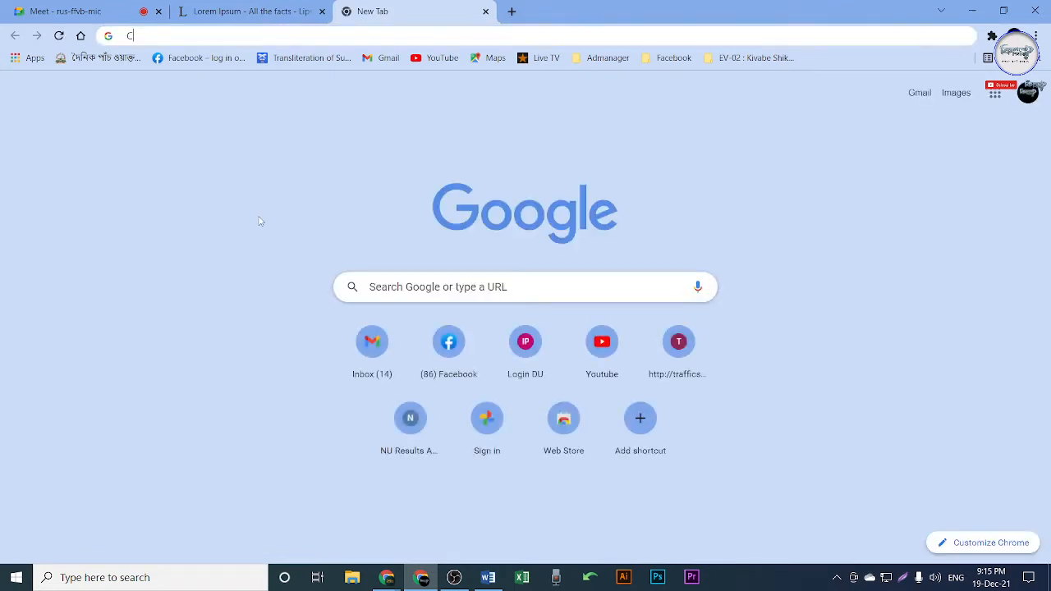
type("Class 4")
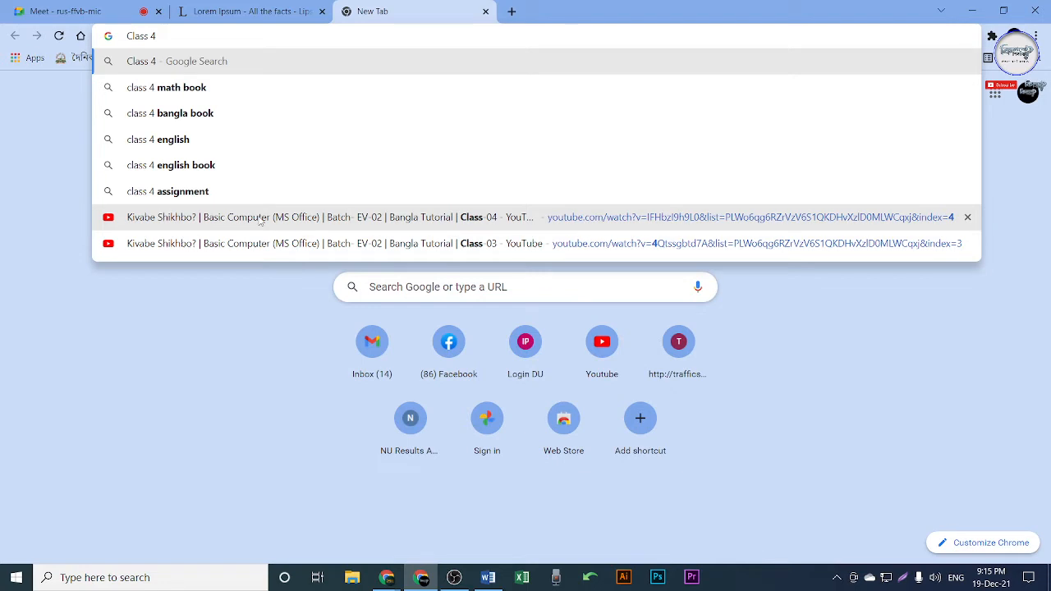
type("Quest")
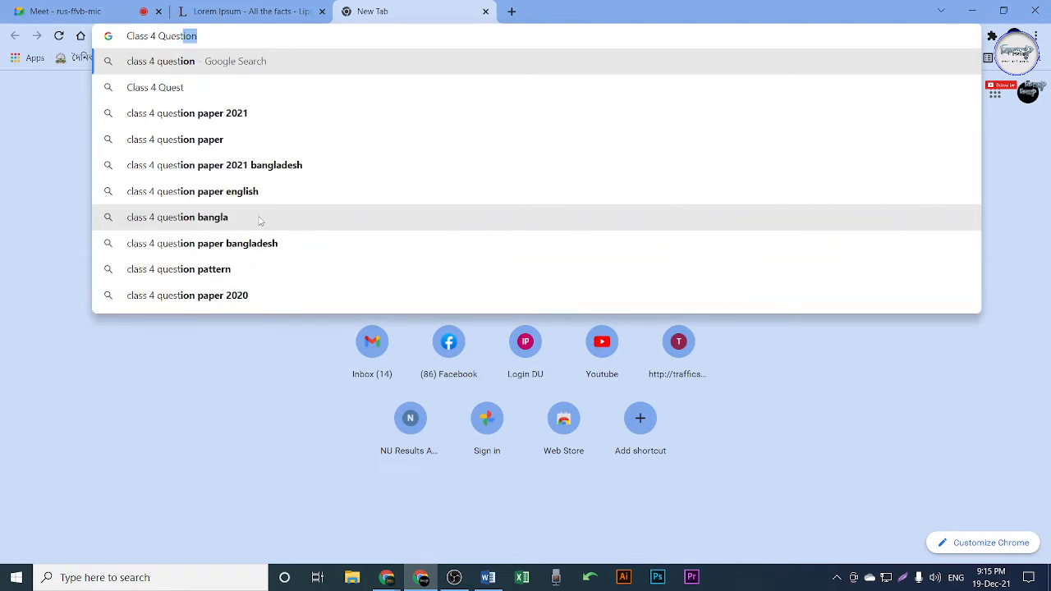
key("Return")
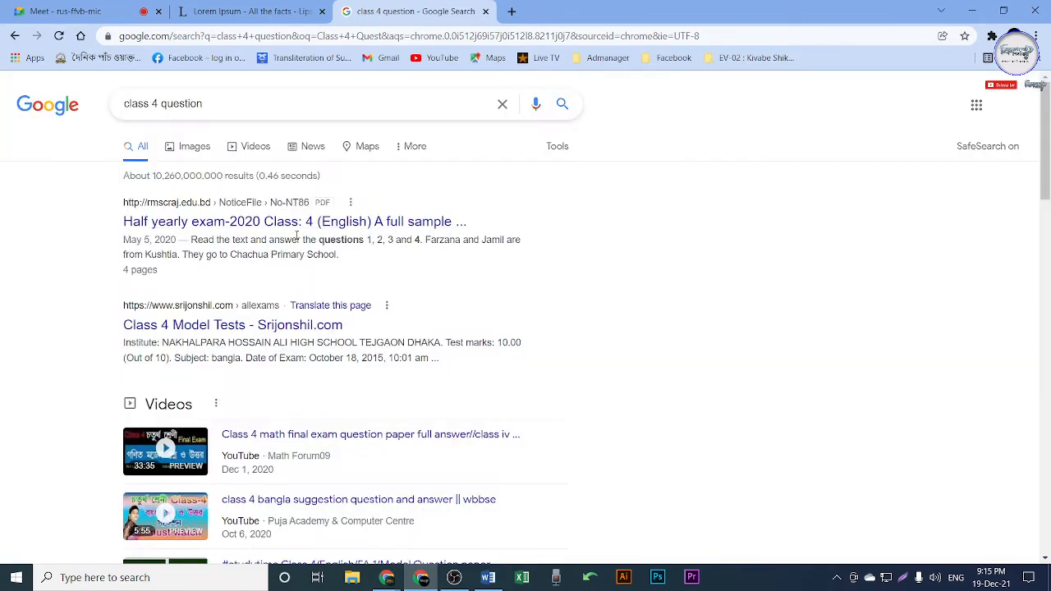
Step: Open the Half yearly exam-2020 Class 4 English PDF and highlight its first instruction line and reading passage
middle_click(308, 223)
left_click(572, 6)
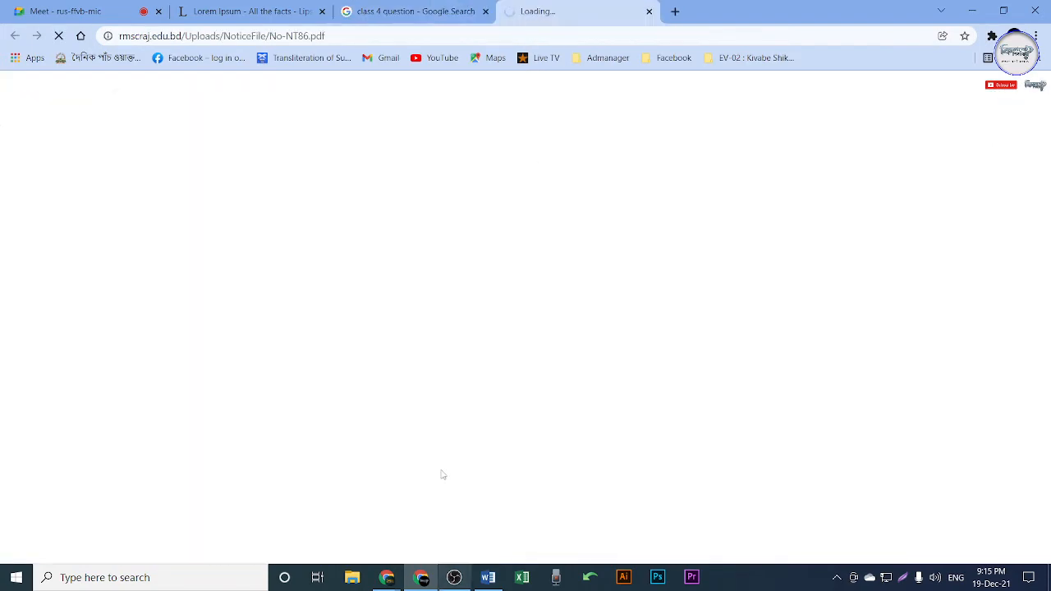
scroll(595, 337, "down", 3)
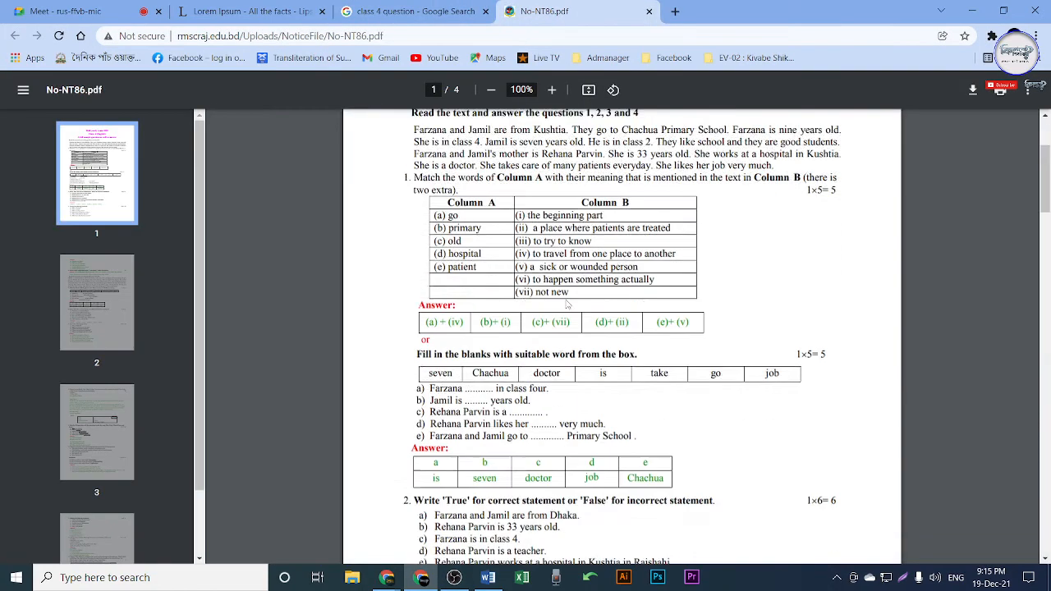
scroll(493, 213, "up", 3)
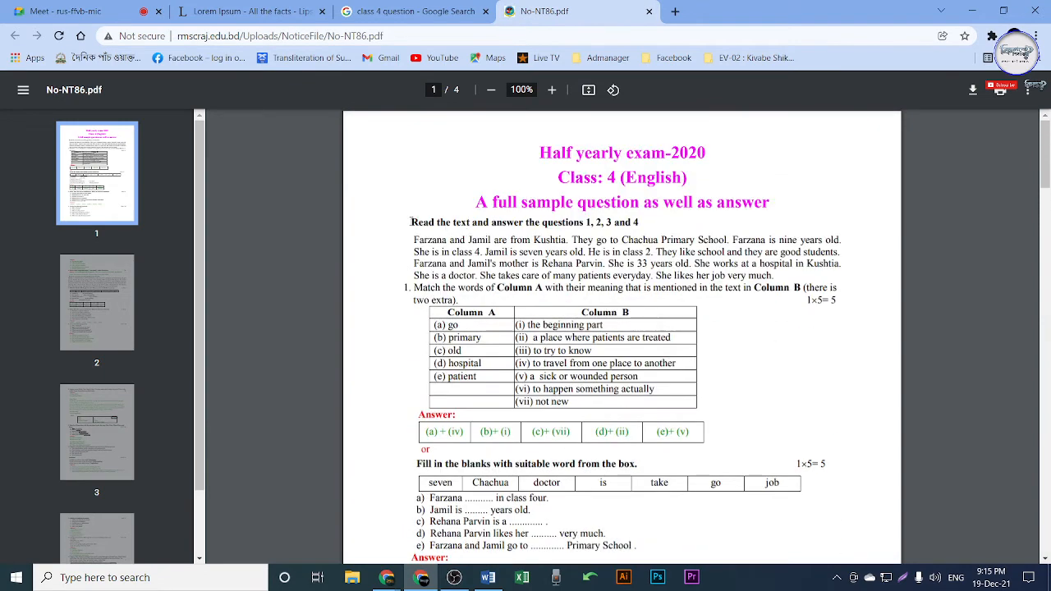
left_click_drag(410, 221, 776, 278)
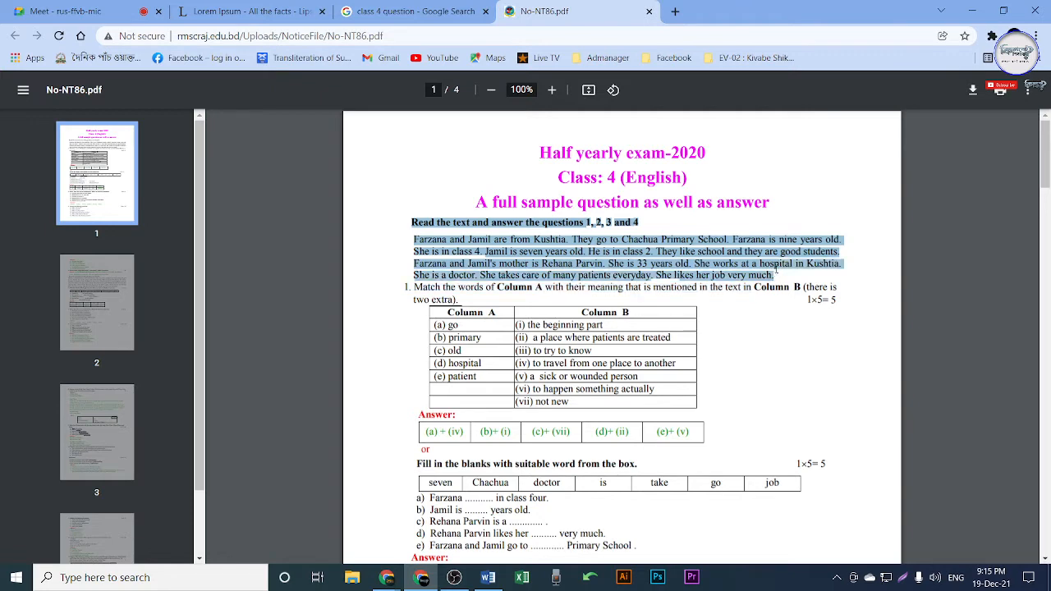
Step: Compare the Word document with the exam PDF, reviewing its questions through page 3, and return to Word
left_click(488, 577)
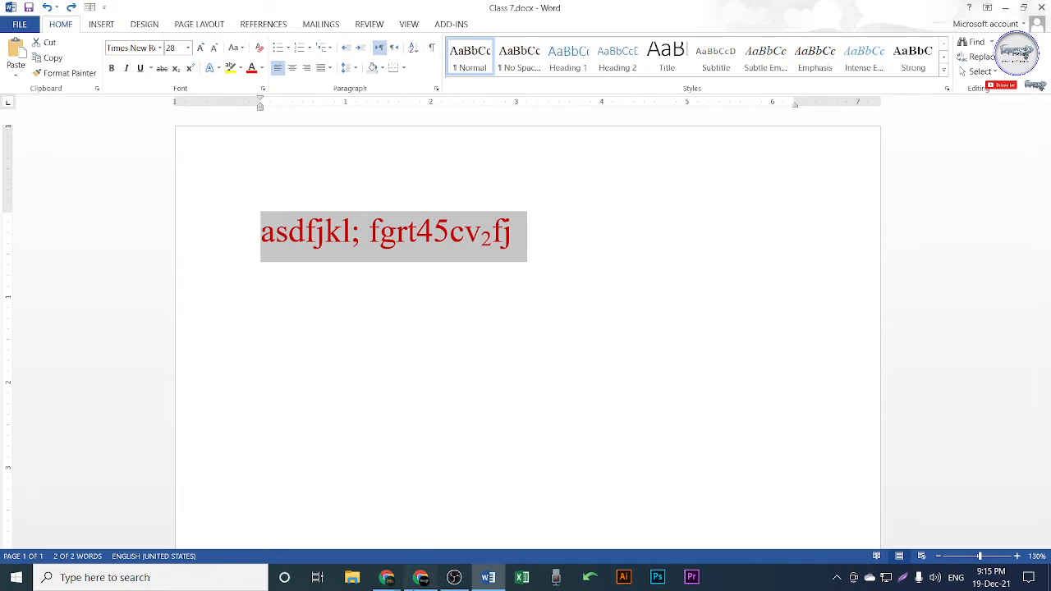
left_click(420, 577)
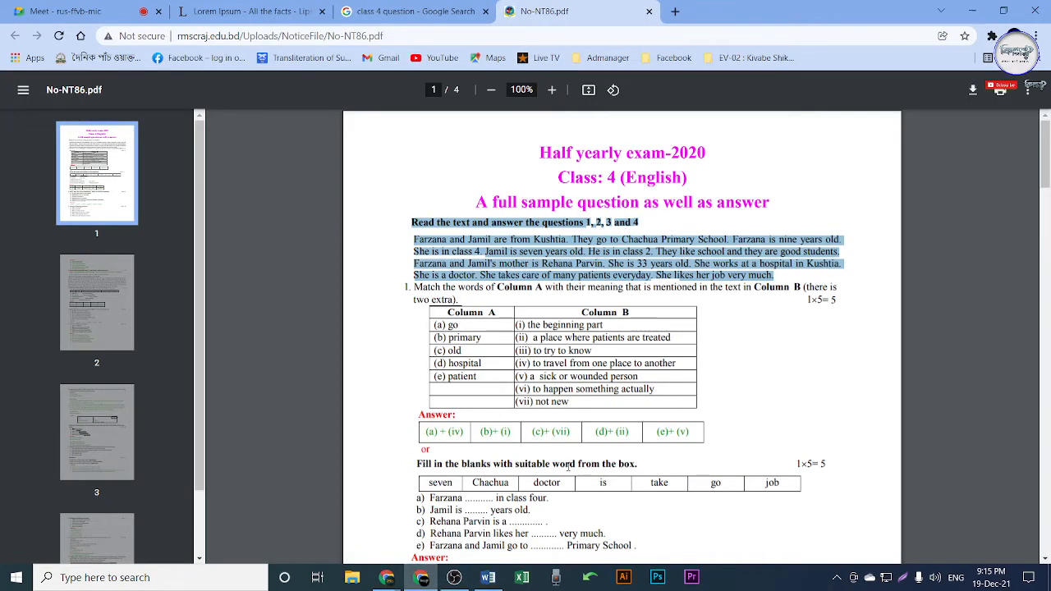
scroll(594, 454, "down", 10)
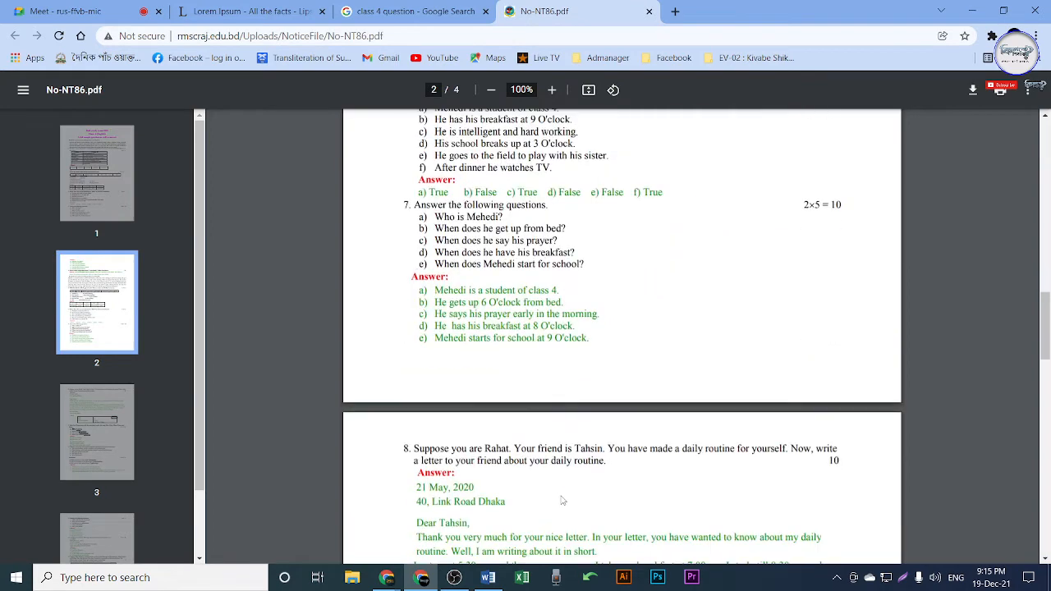
scroll(562, 500, "down", 9)
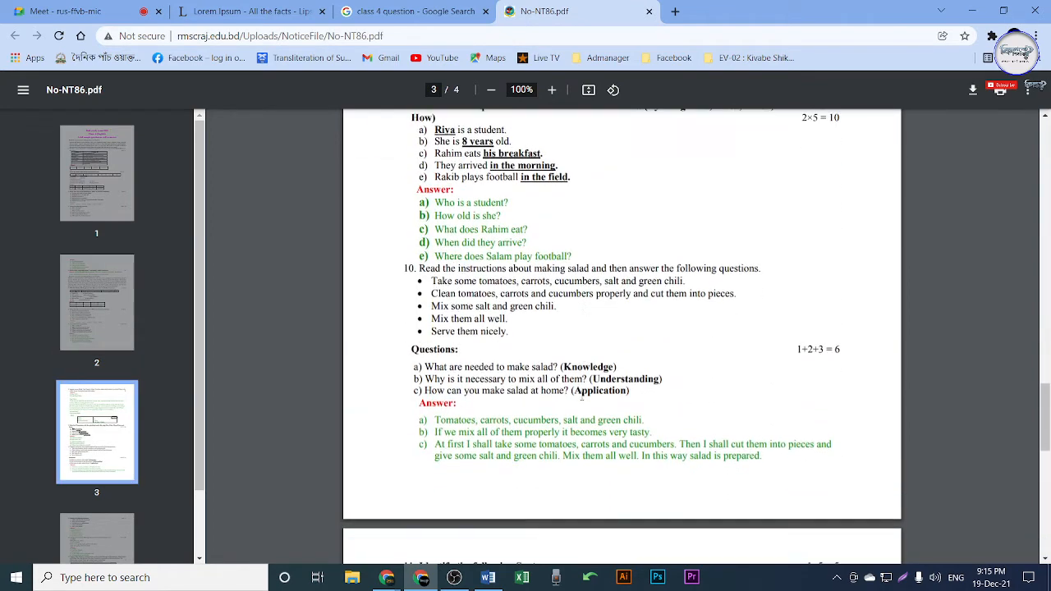
left_click(485, 576)
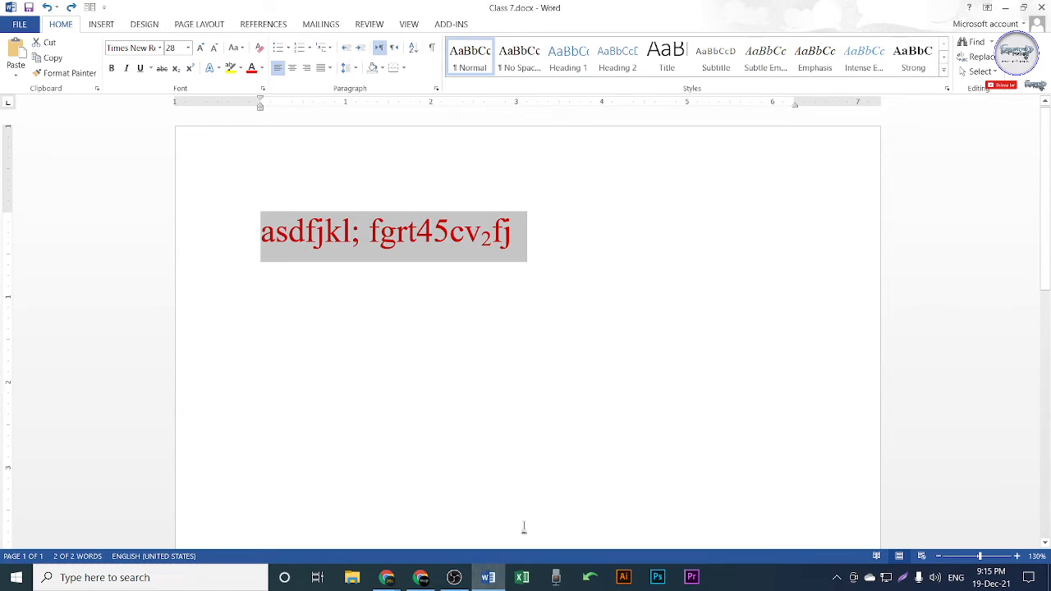
Step: Check the Meet call in Chrome, then return to No-NT86.pdf and review the questions on its earlier pages
mouse_move(483, 582)
left_click(422, 578)
left_click(70, 10)
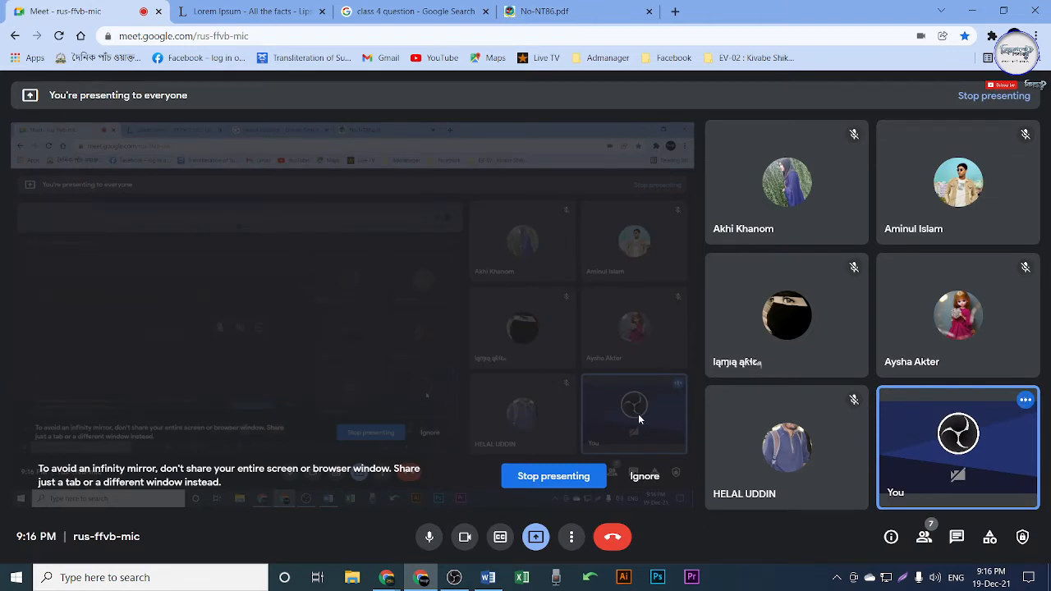
left_click(548, 11)
scroll(618, 385, "up", 5)
scroll(624, 378, "up", 4)
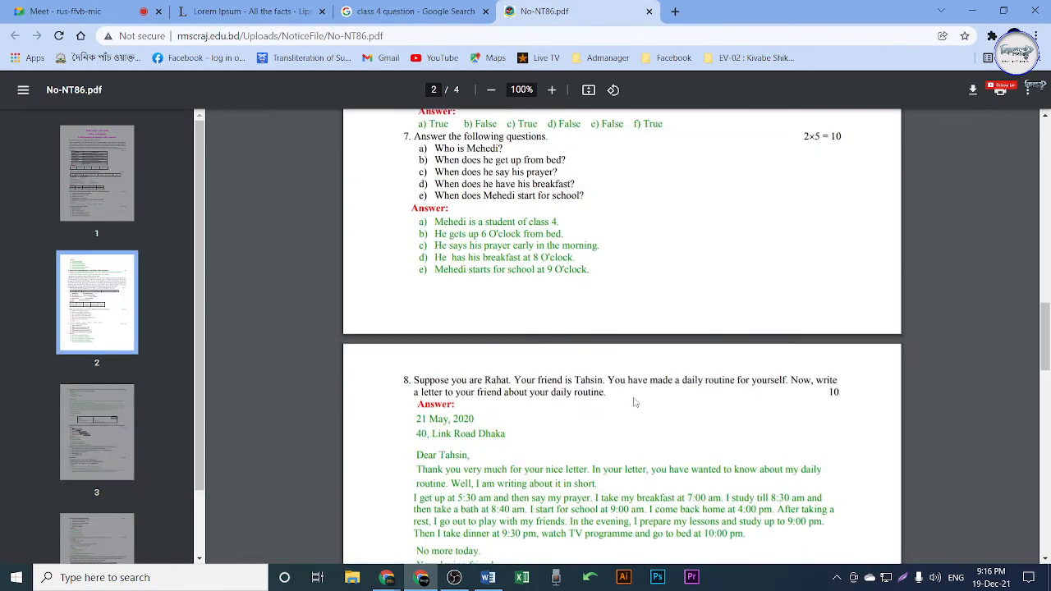
scroll(488, 302, "up", 4)
Step: Search Google for "class 4 english book" in a new tab
left_click(675, 12)
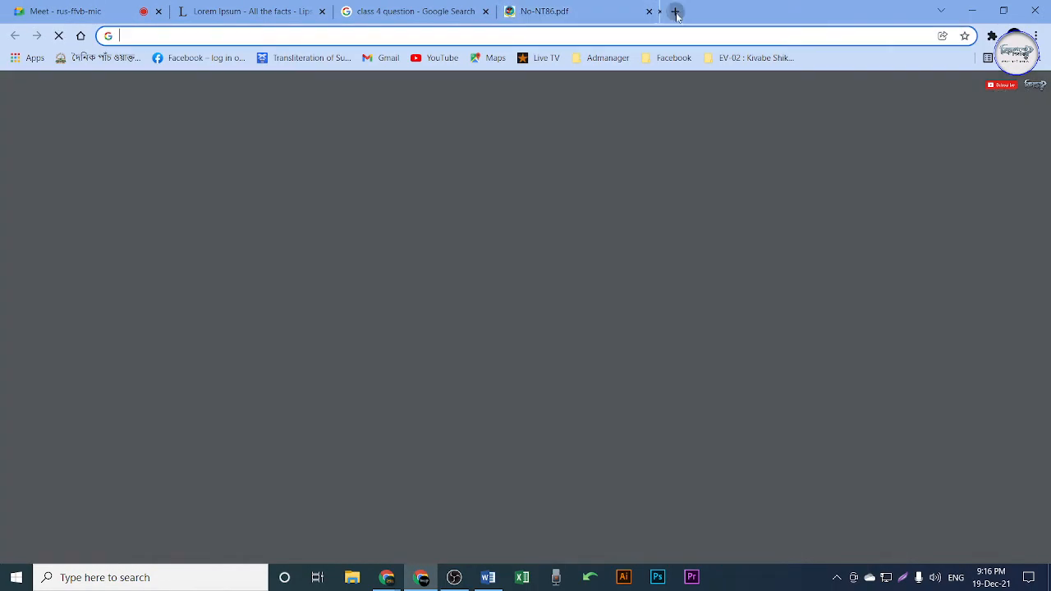
type("class")
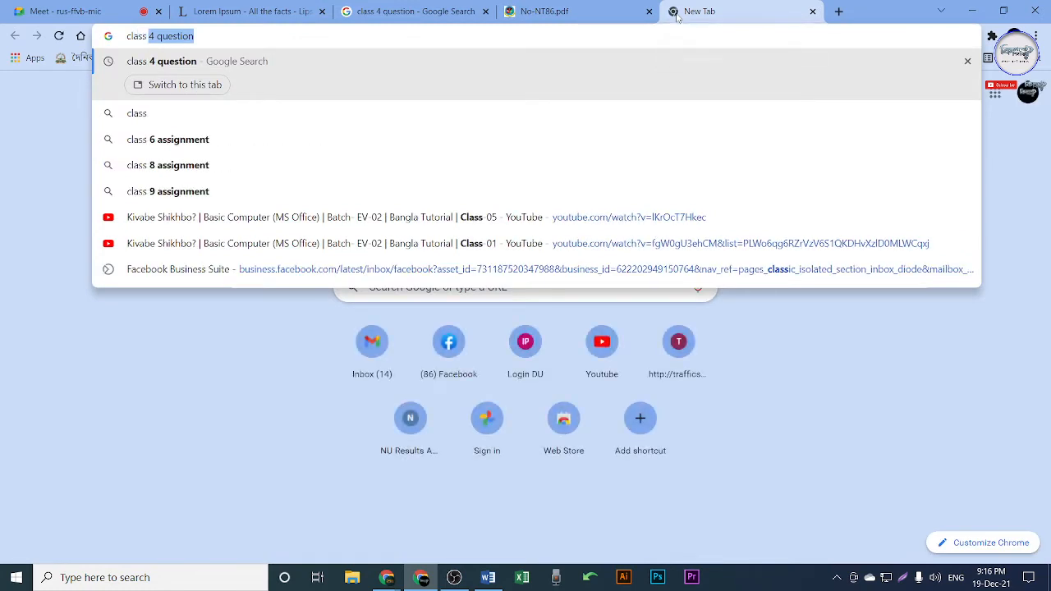
type(" 4 en")
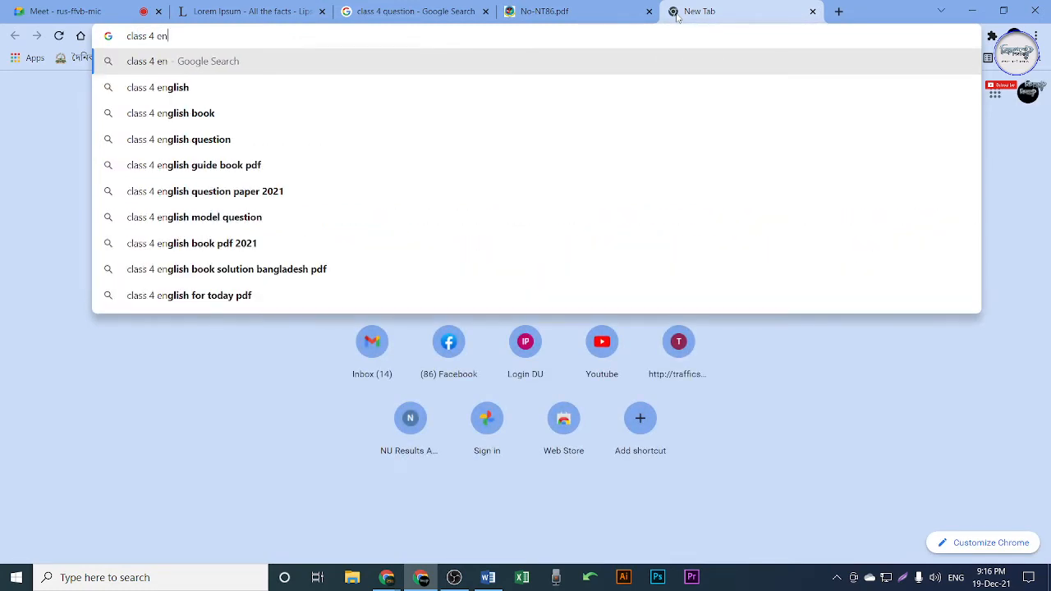
key("Down")
key("Down")
key("Return")
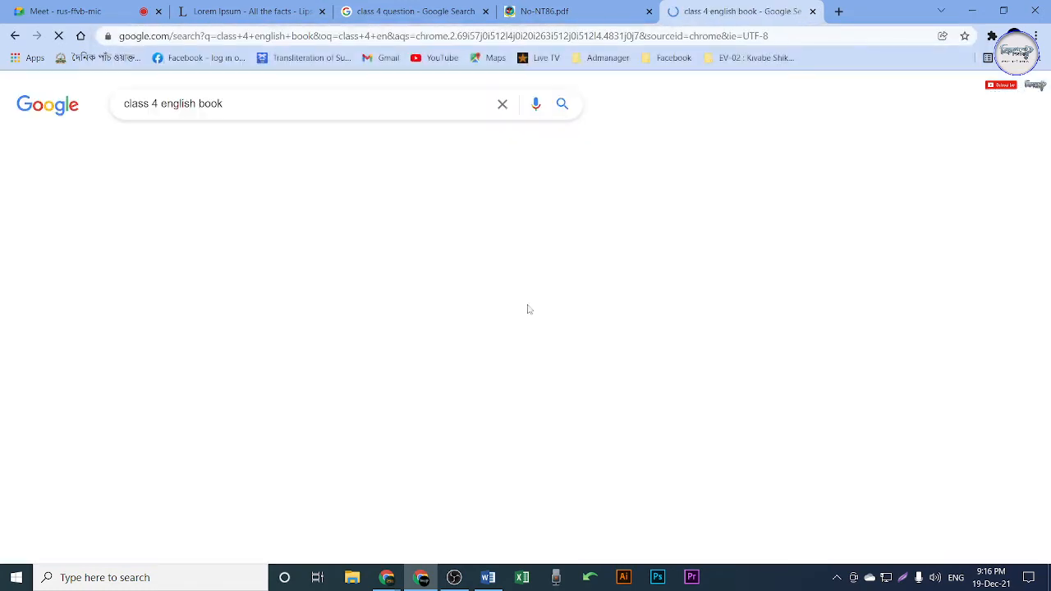
Step: Open the Bangla-version English for Today PDF from the nctb.gov.bd Class 4 textbook list
left_click(269, 270)
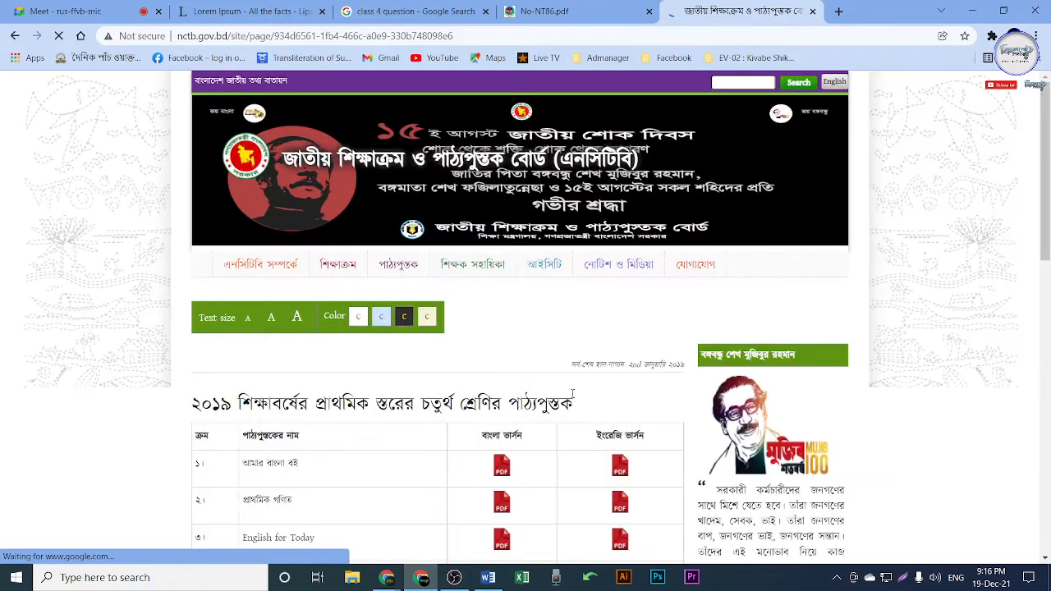
scroll(480, 449, "down", 3)
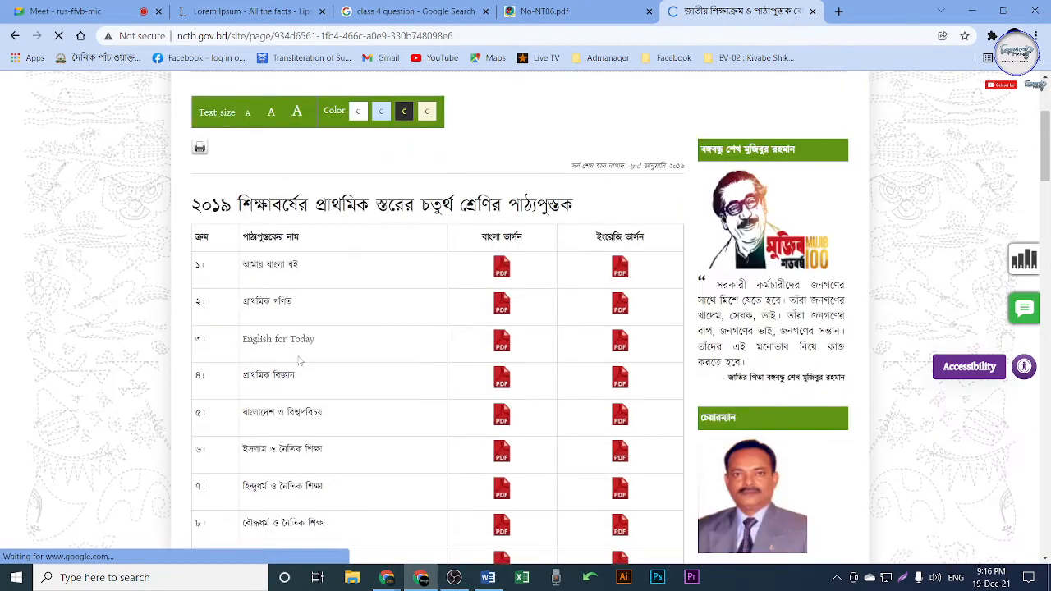
left_click(499, 350)
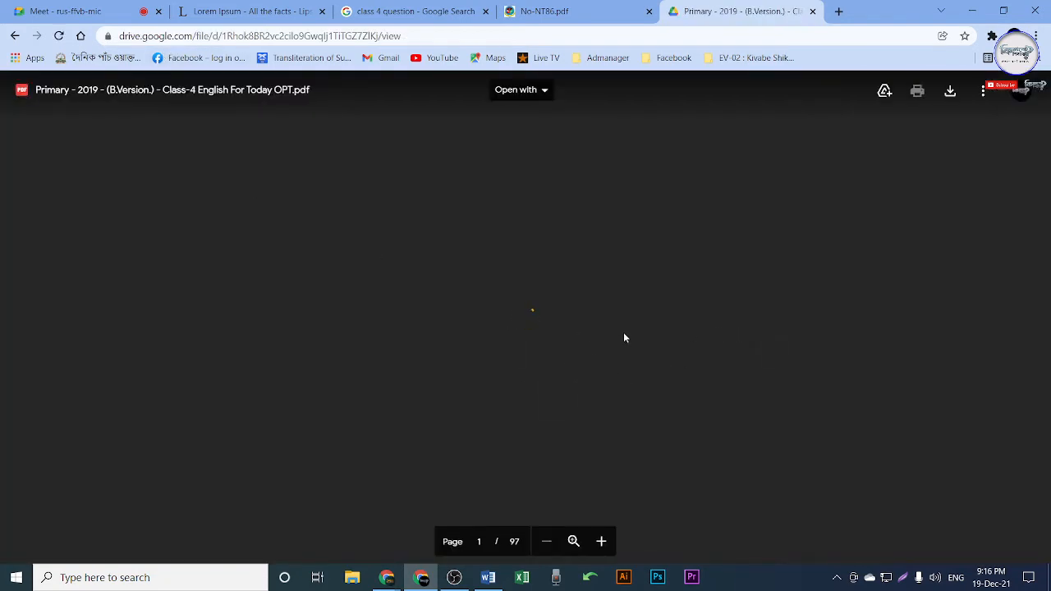
Step: Browse the English For Today textbook from its cover to around page 34, looking for readable lesson text
scroll(665, 334, "down", 3)
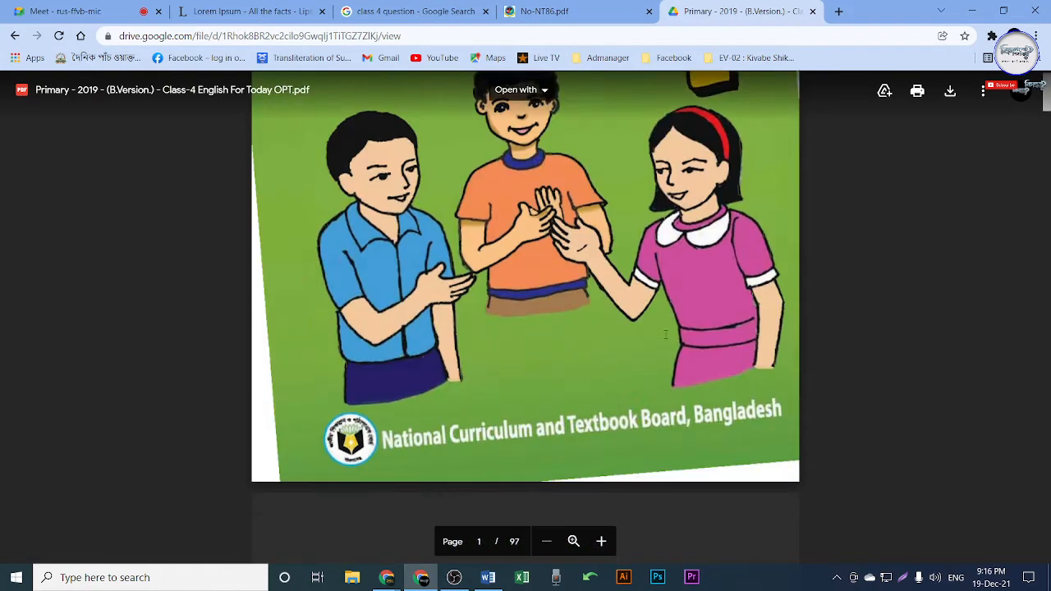
scroll(665, 334, "down", 15)
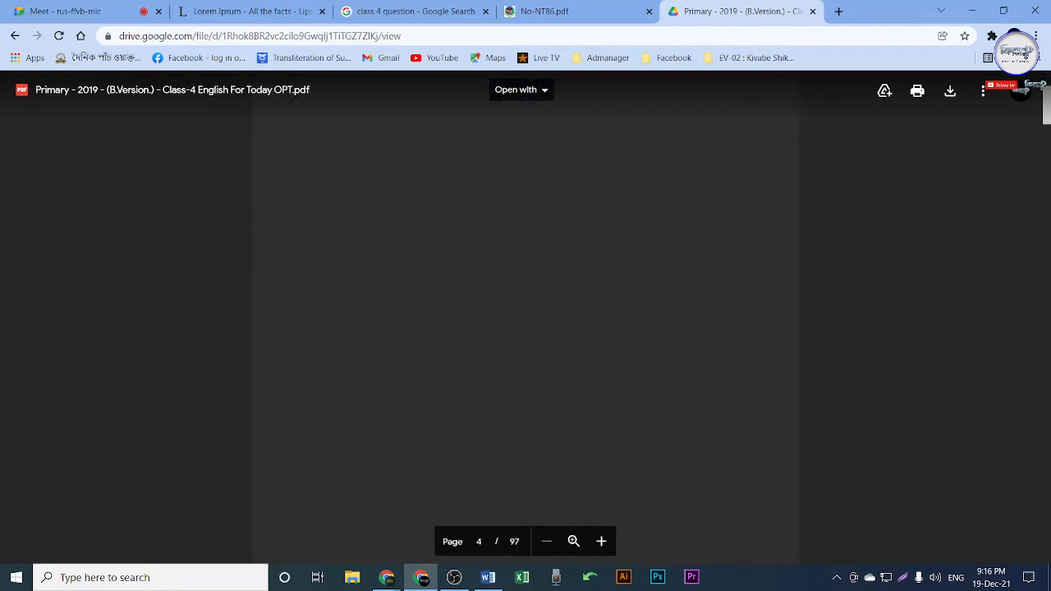
scroll(719, 380, "down", 5)
scroll(713, 383, "down", 3)
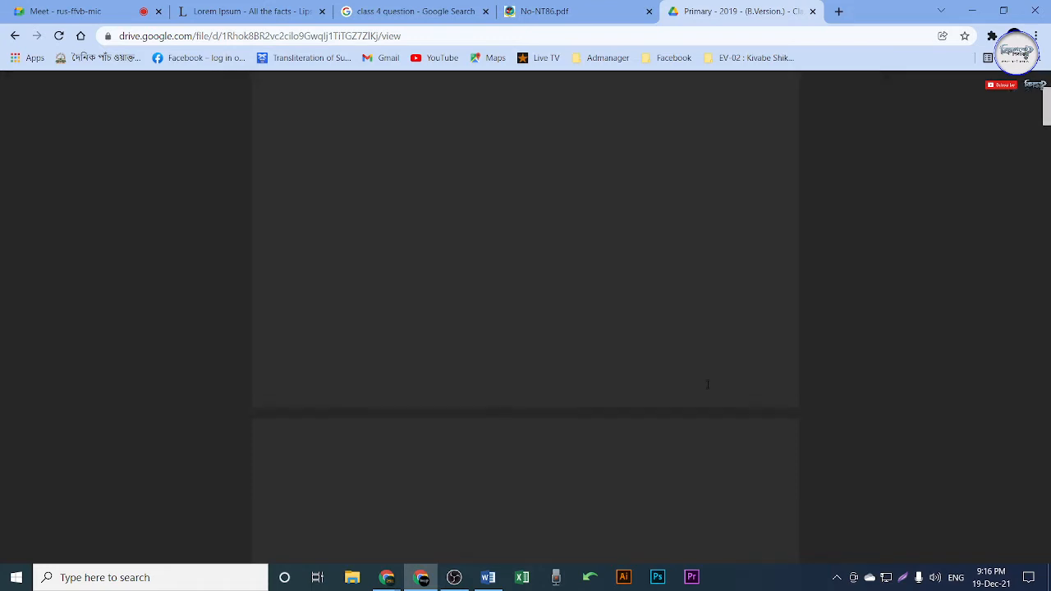
scroll(707, 382, "up", 3)
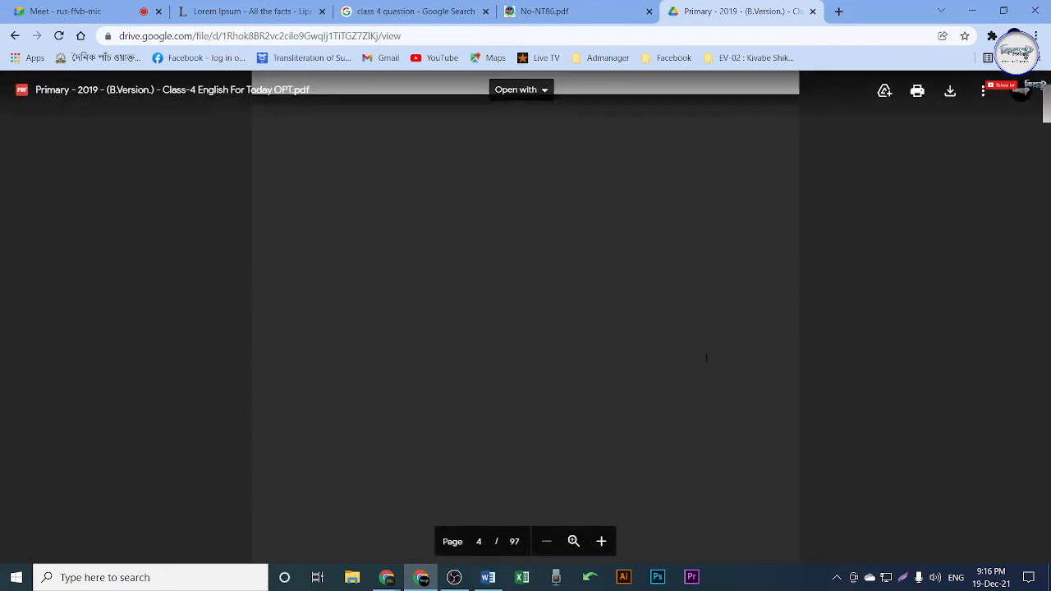
scroll(696, 364, "down", 3)
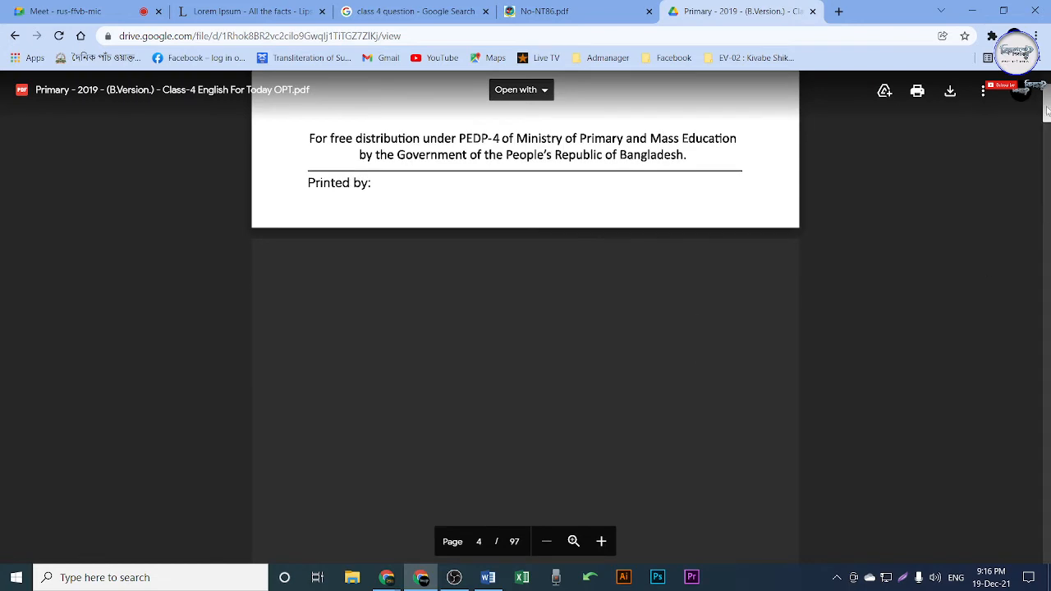
left_click_drag(1047, 111, 1047, 245)
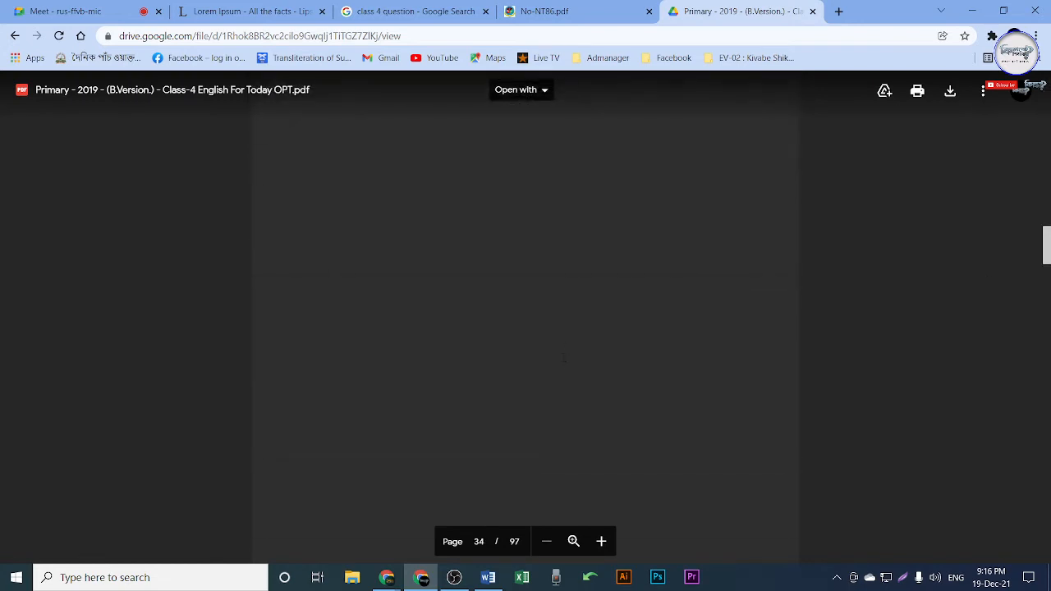
scroll(566, 345, "up", 4)
scroll(693, 308, "up", 3)
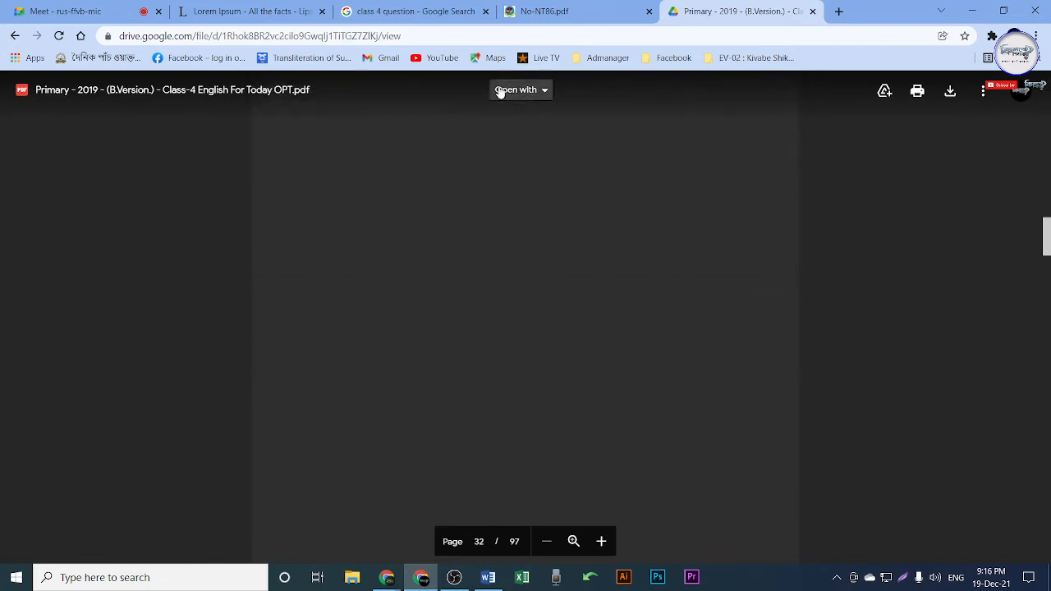
Step: Return to No-NT86.pdf and select the whole reading passage for questions 5 to 8 on page 2
left_click(533, 12)
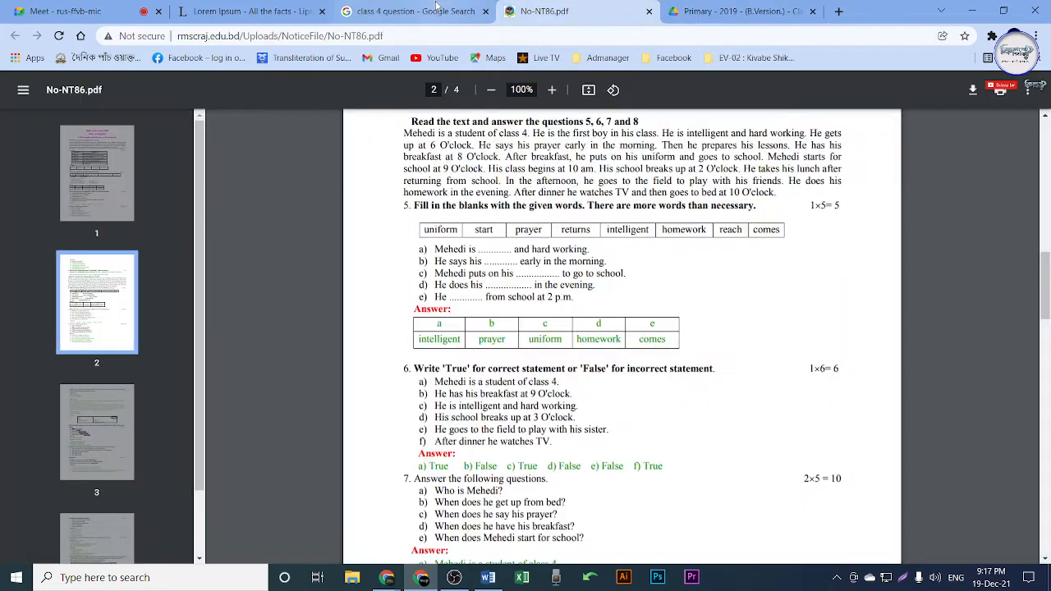
left_click(411, 12)
left_click(597, 13)
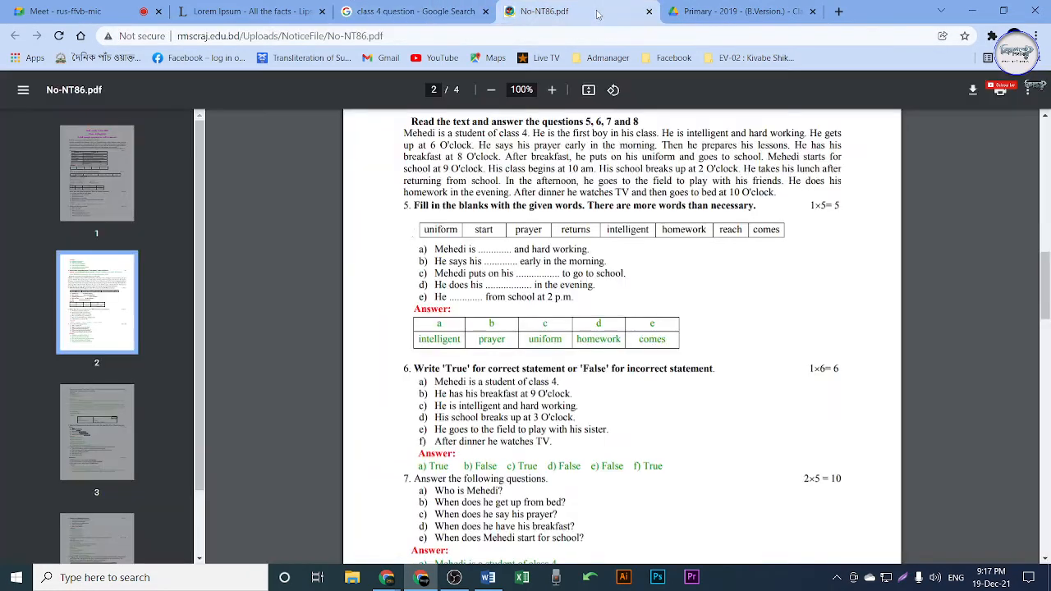
scroll(627, 223, "up", 4)
scroll(408, 386, "down", 2)
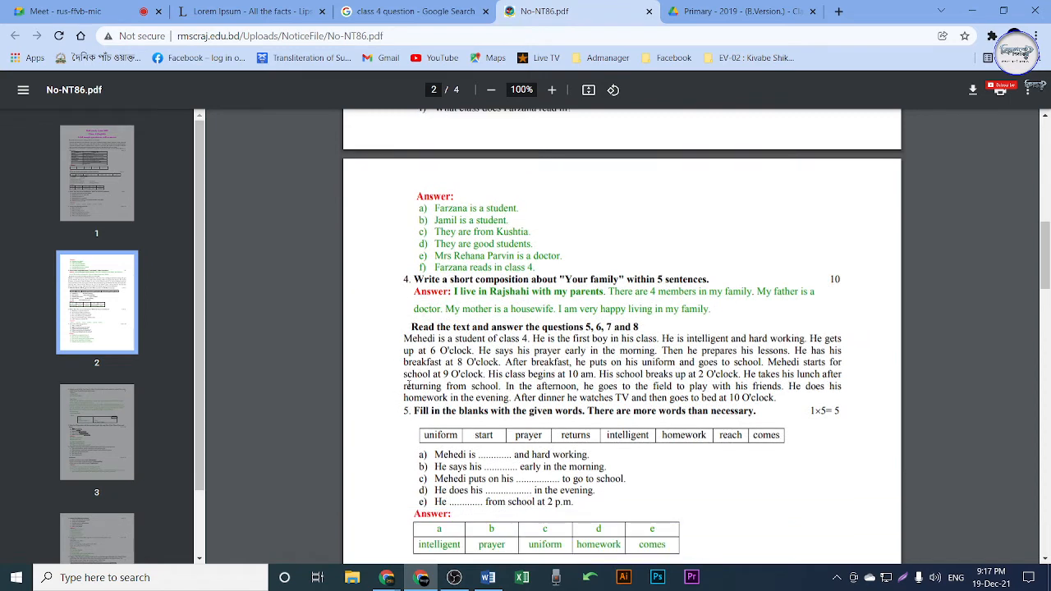
left_click_drag(404, 338, 785, 402)
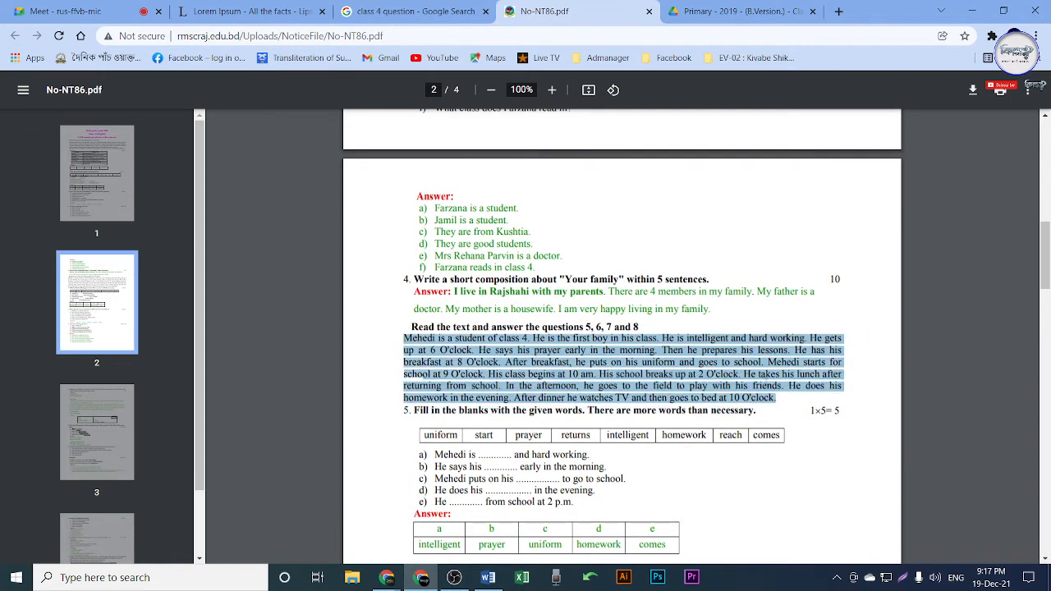
scroll(389, 414, "down", 8)
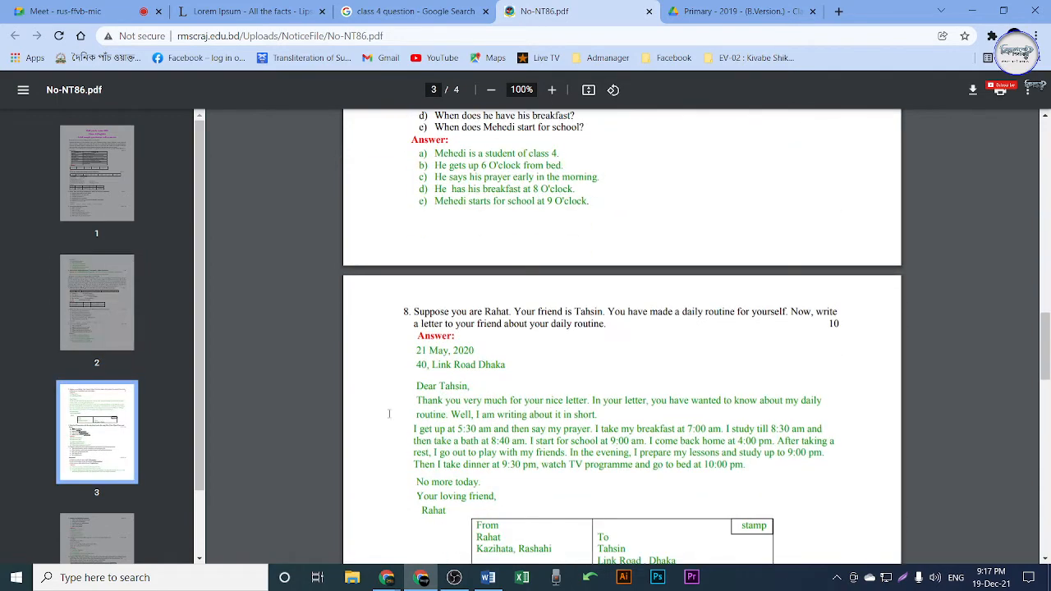
Step: Switch to Word, select all the text in Class 7.docx, and return to the exam PDF in Chrome
left_click(489, 577)
key("ctrl+a")
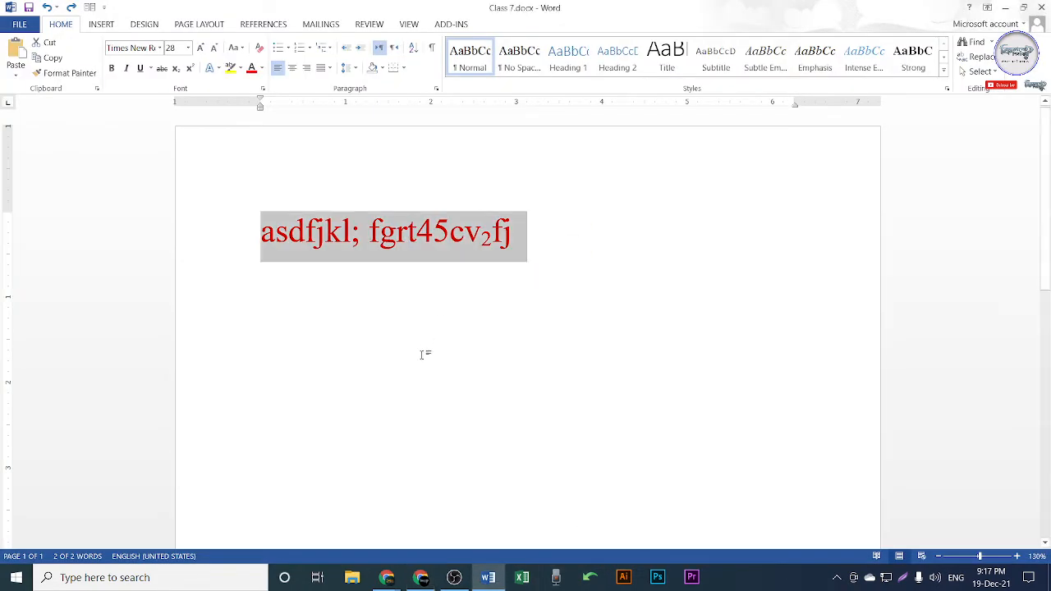
left_click(420, 577)
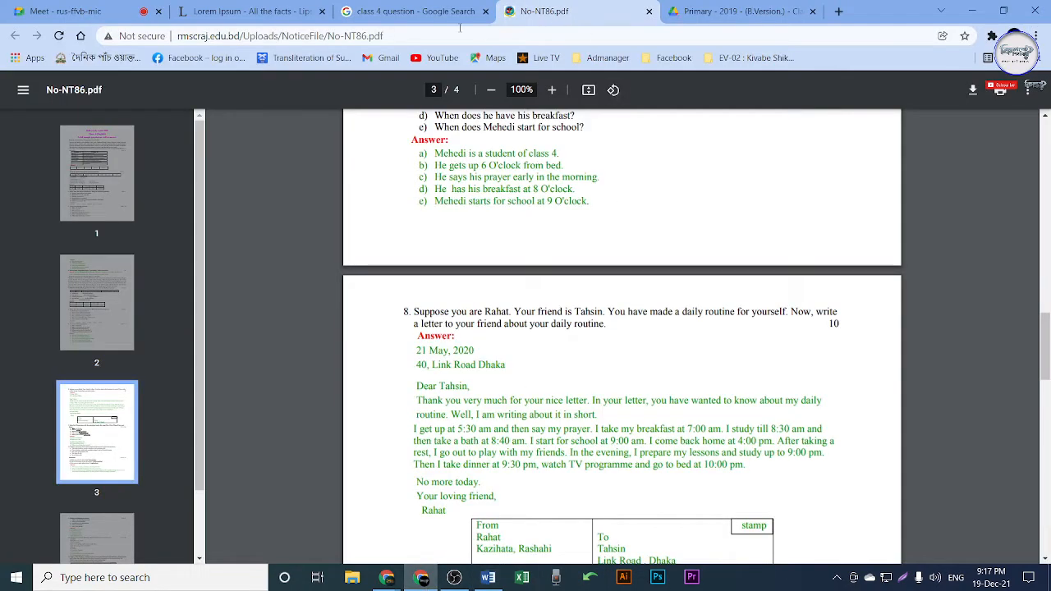
Step: Copy the highlighted reading passage for questions 5 to 8 from page 2 of the exam PDF
scroll(492, 295, "up", 3)
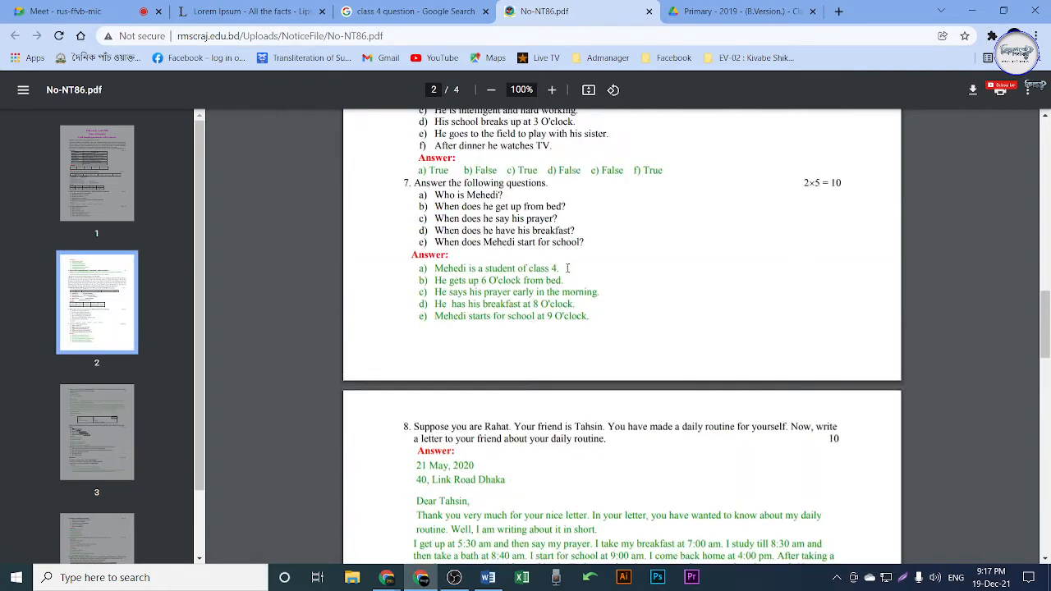
scroll(558, 288, "down", 3)
scroll(593, 284, "up", 2)
scroll(592, 284, "up", 4)
triple_click(583, 322)
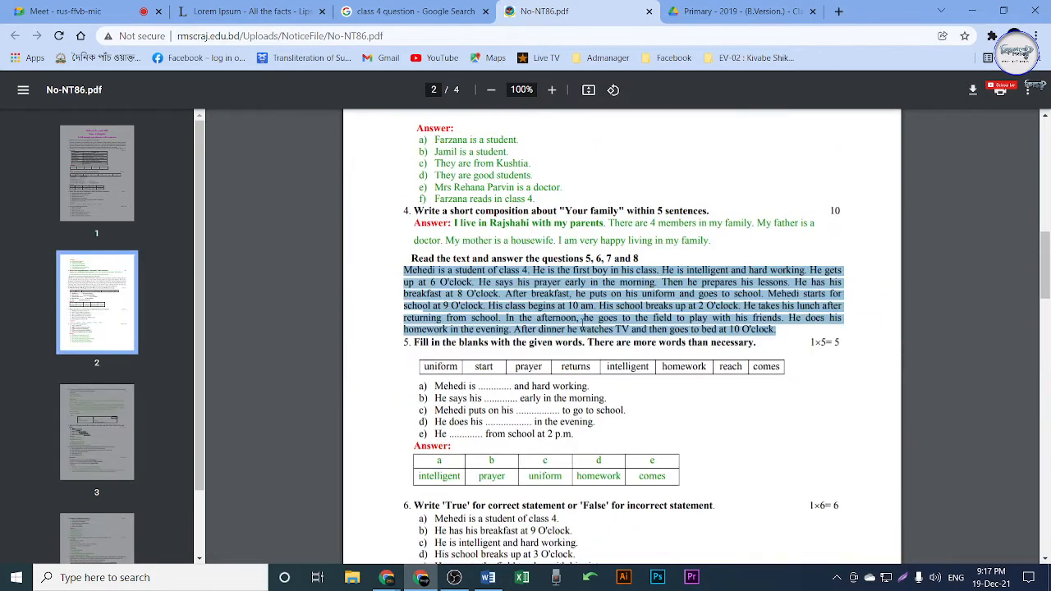
right_click(569, 290)
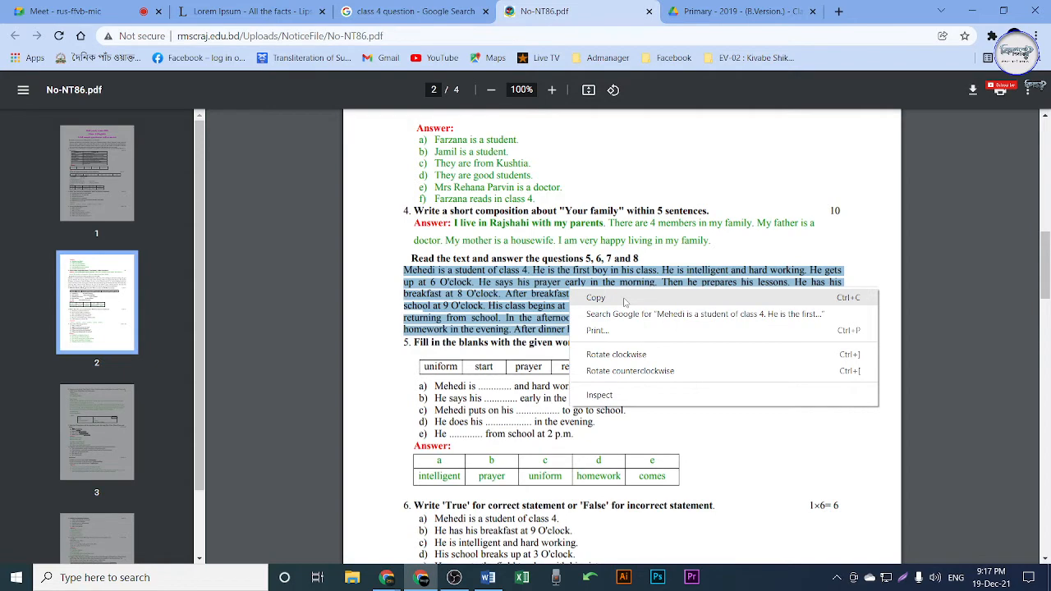
left_click(624, 301)
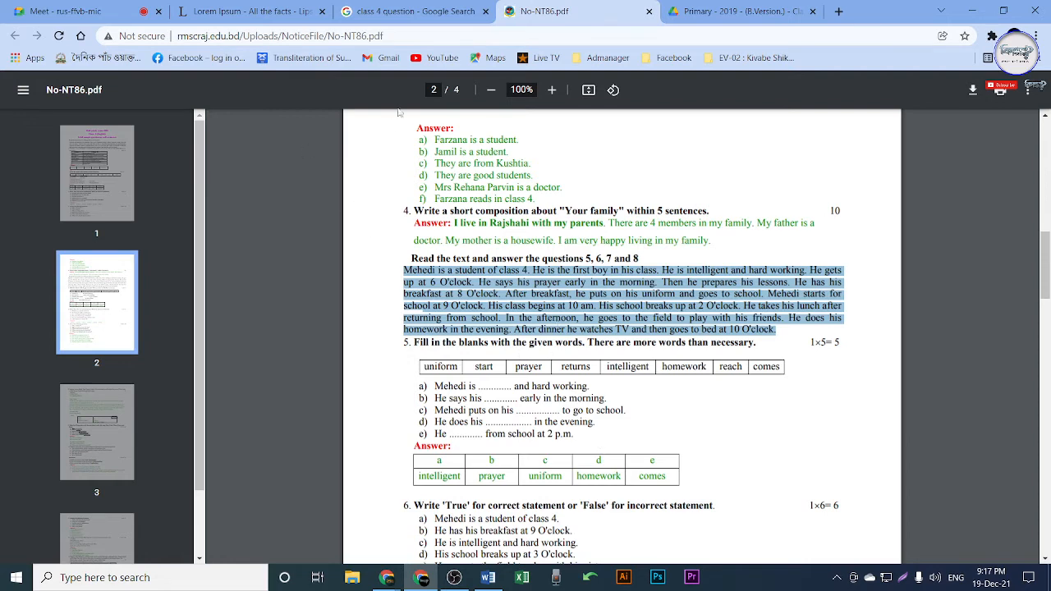
Step: Try pasting the copied passage over the exam PDF's web address, and clear the pasted text
left_click(308, 41)
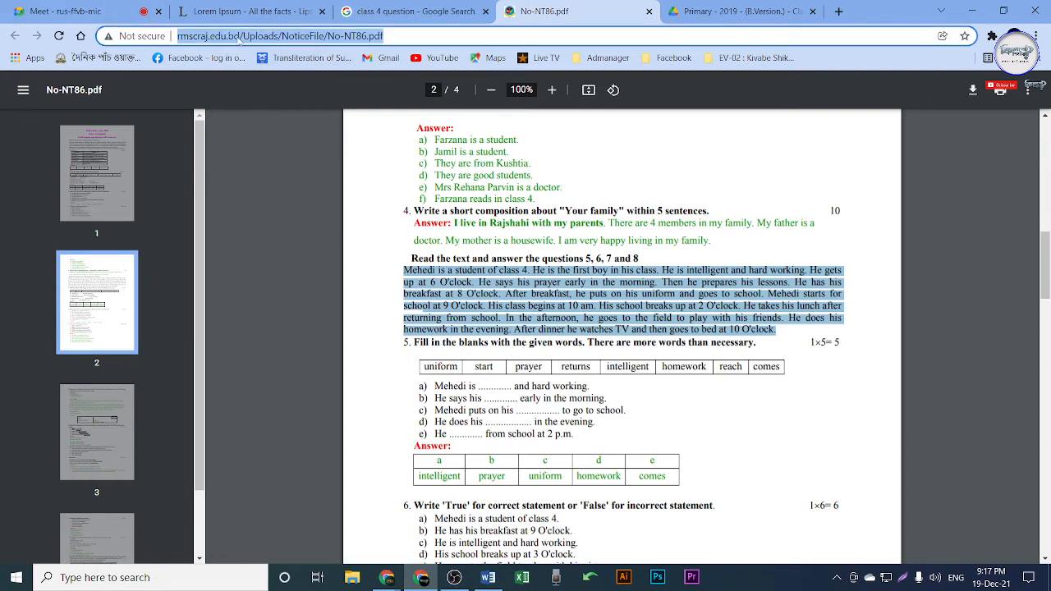
left_click(451, 39)
left_click_drag(451, 39, 197, 38)
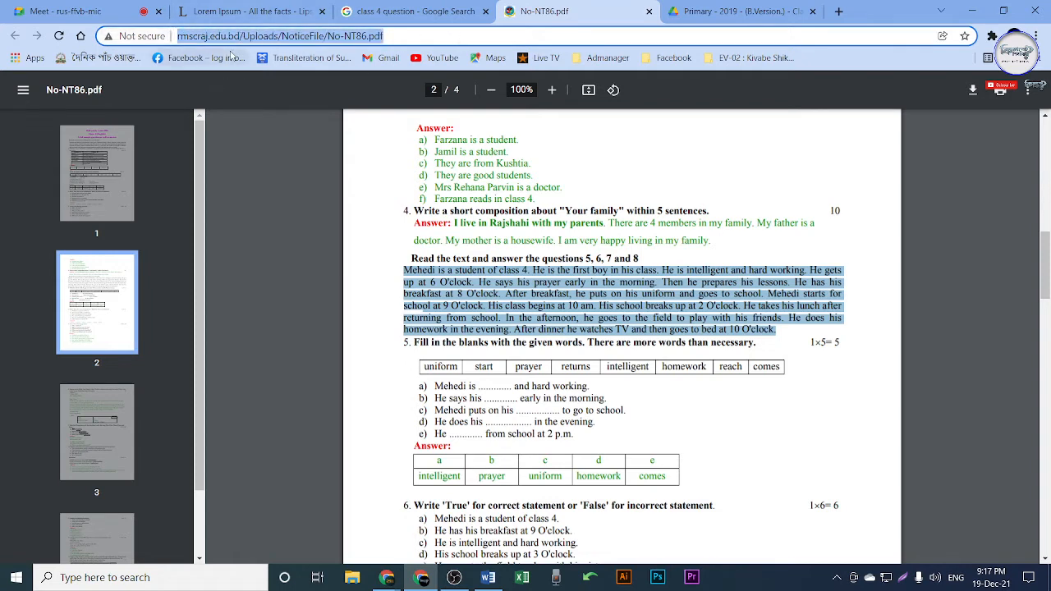
left_click(407, 37)
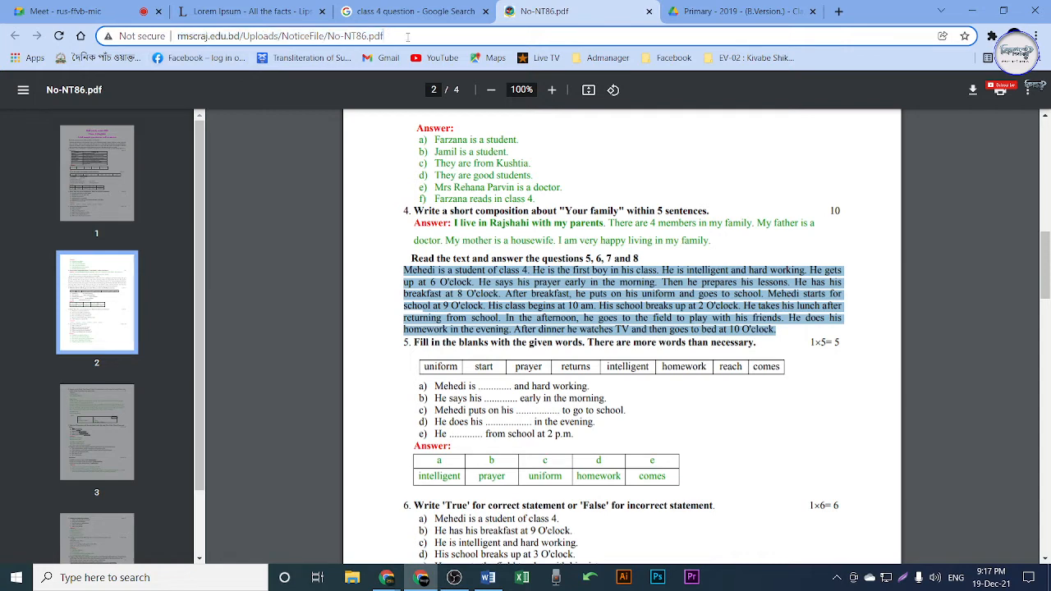
left_click_drag(383, 37, 140, 42)
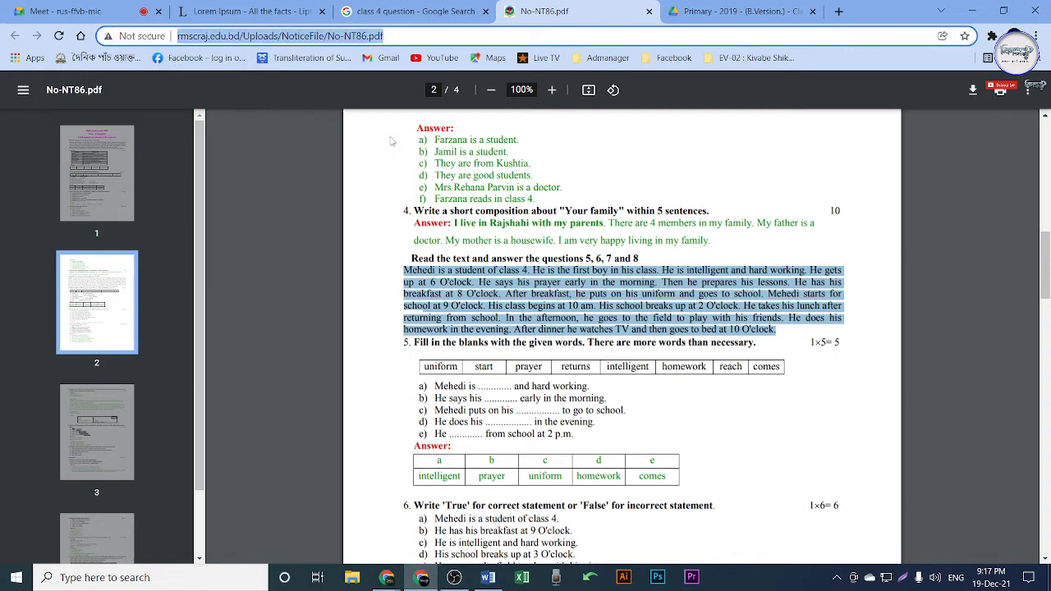
key("ctrl+v")
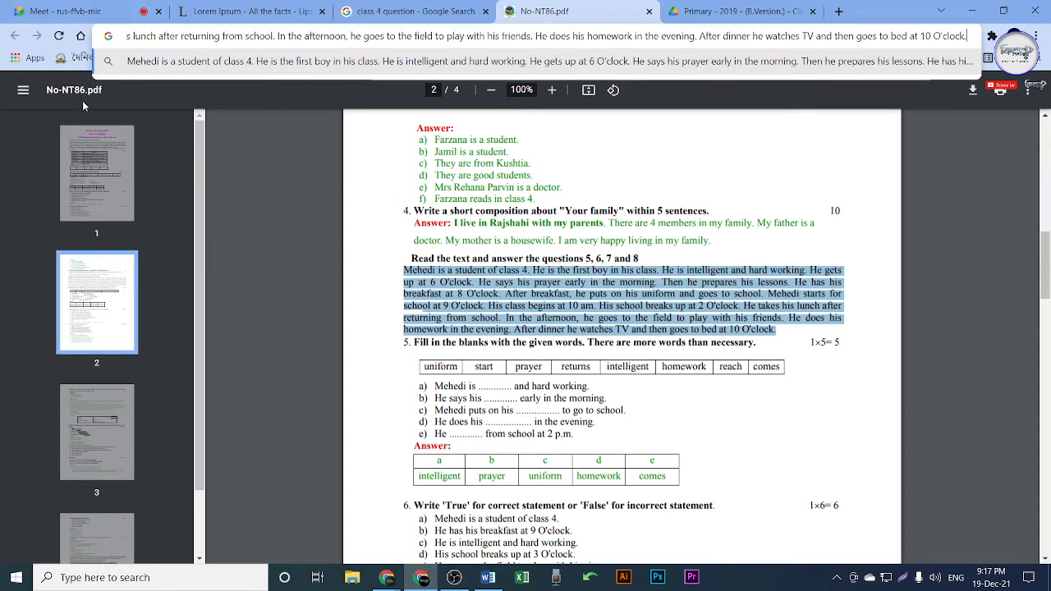
key("ctrl+a")
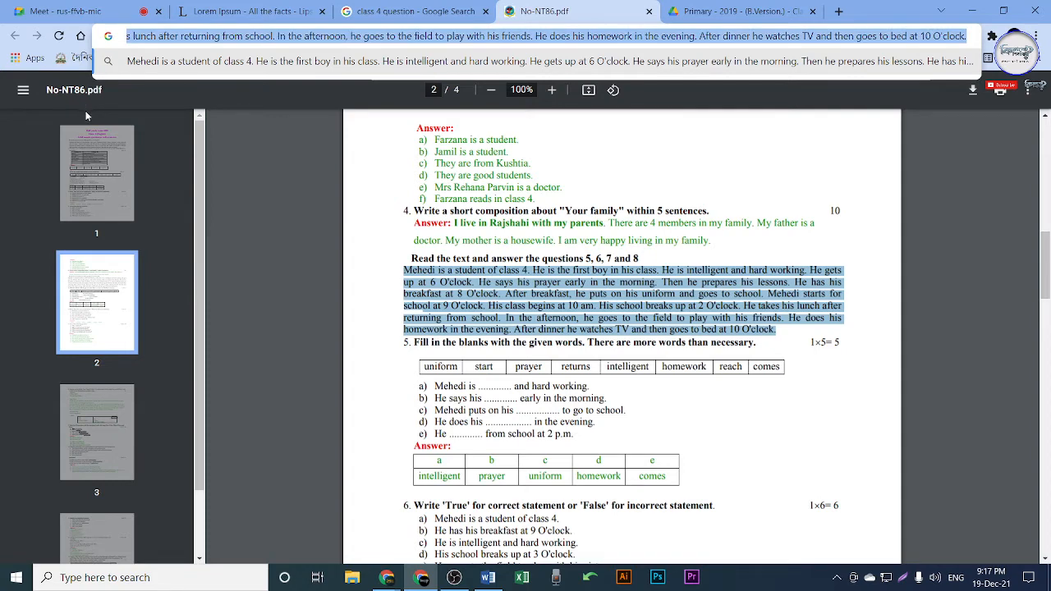
key("BackSpace")
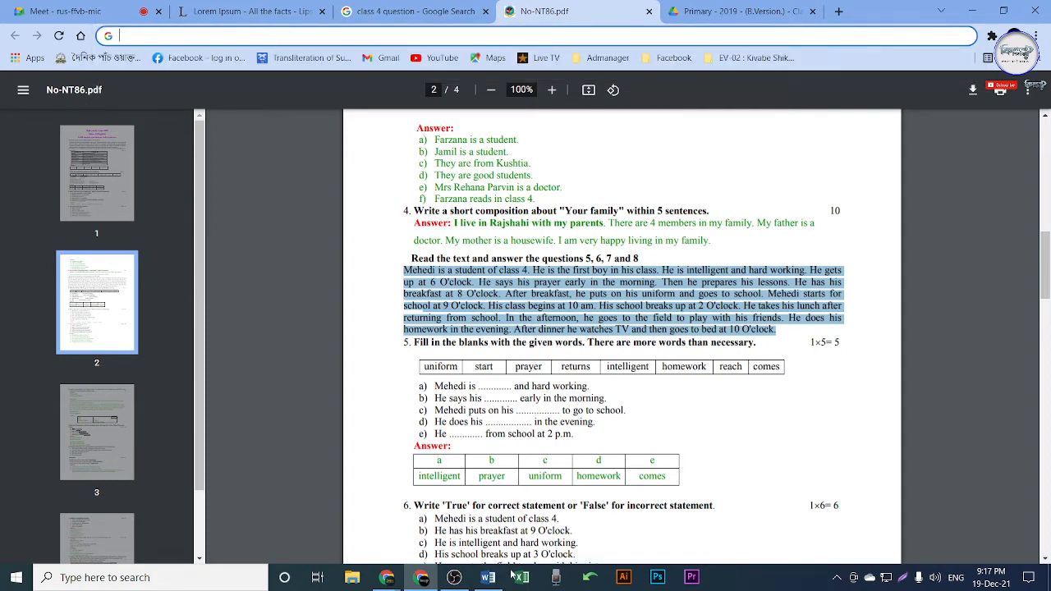
Step: Switch to Word and replace the selected practice text in Class 7.docx with the copied reading passage
left_click(488, 578)
key("ctrl+v")
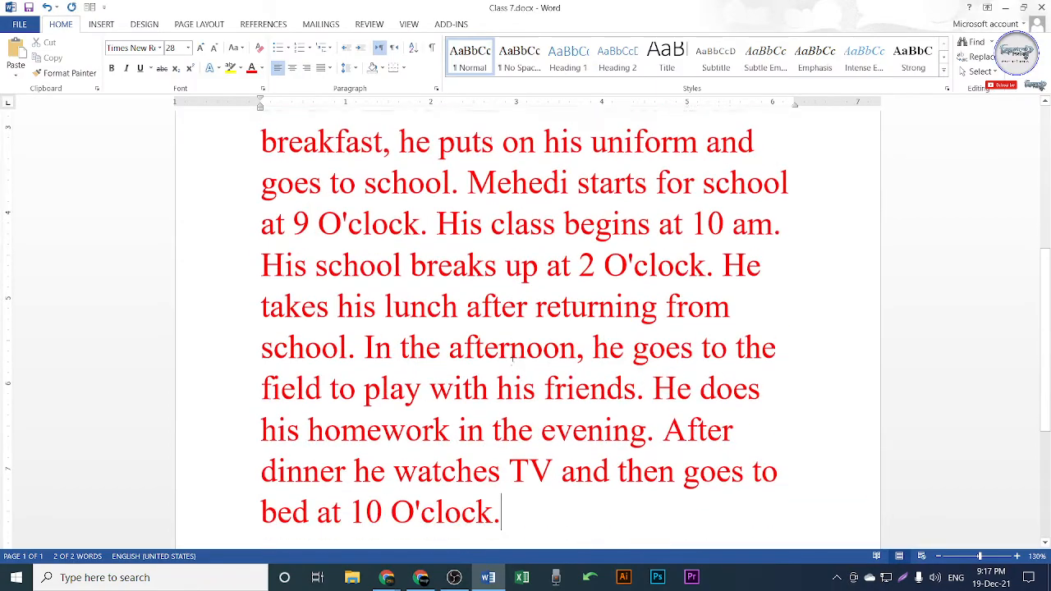
scroll(510, 364, "down", 6)
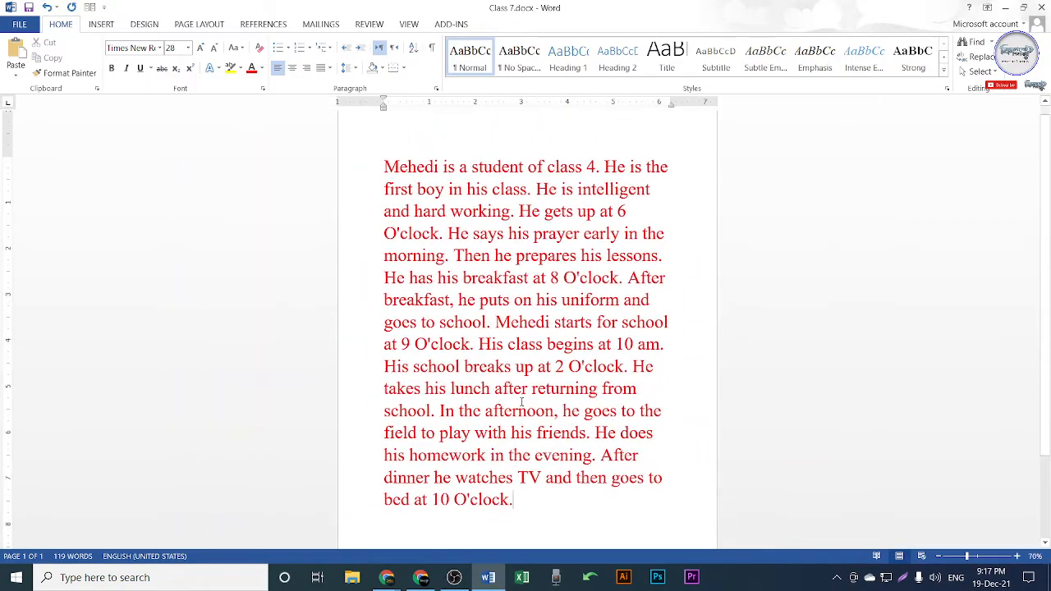
Step: Switch back to Chrome and check the participants in the Google Meet call
left_click(420, 577)
left_click(163, 7)
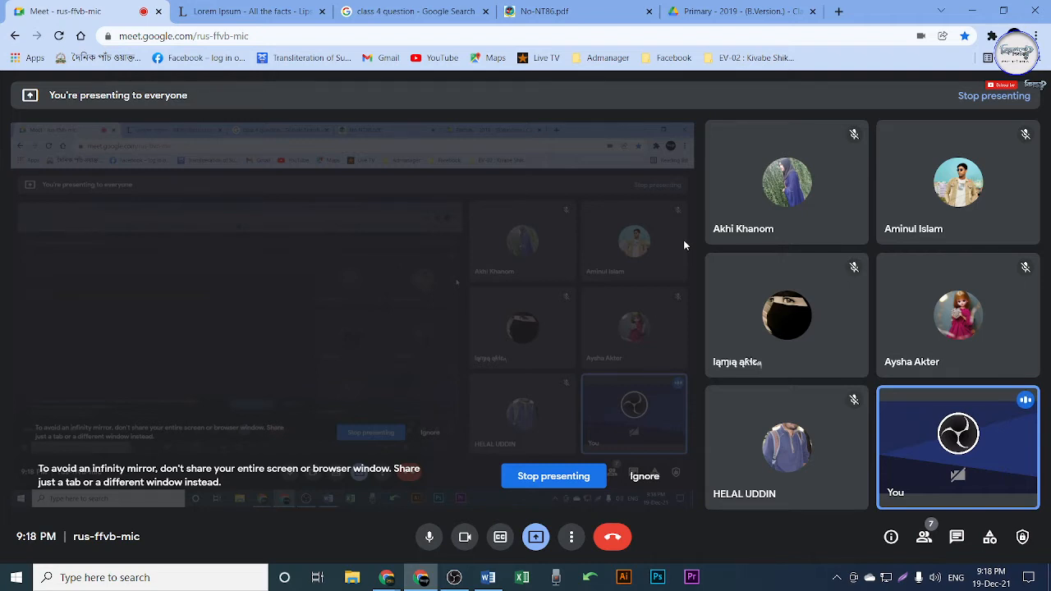
Step: Switch to Word and select the entire reading passage in Class 7.docx
left_click(487, 577)
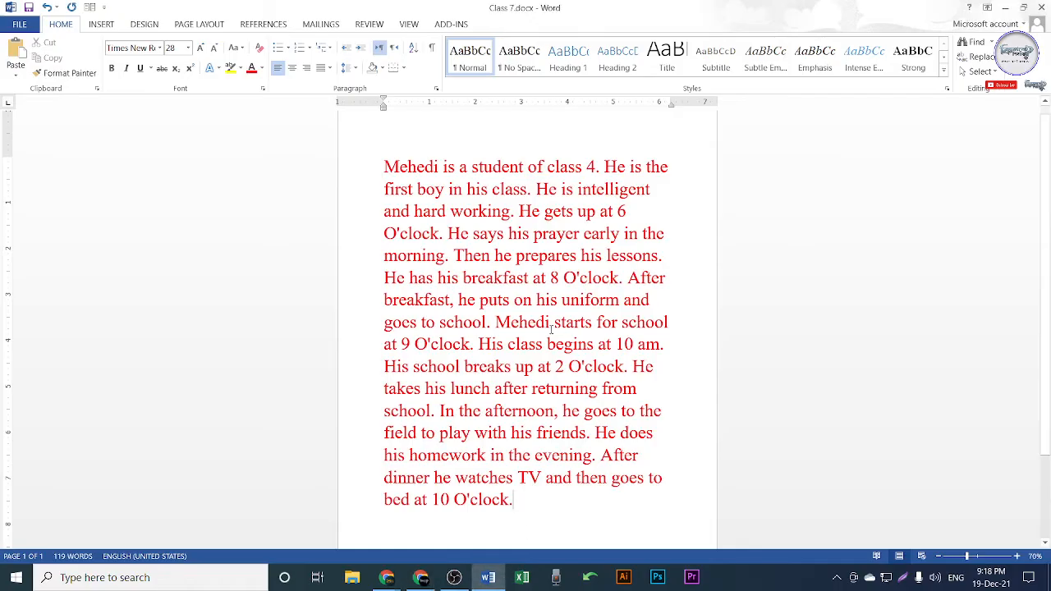
scroll(550, 329, "up", 1)
scroll(576, 245, "up", 5)
scroll(559, 330, "down", 5)
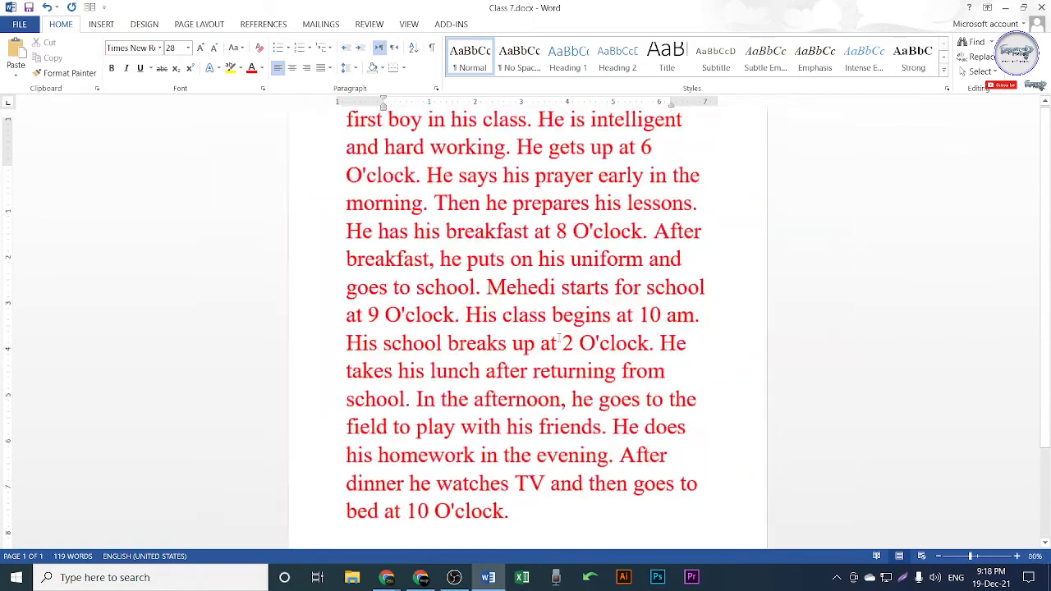
key("ctrl+a")
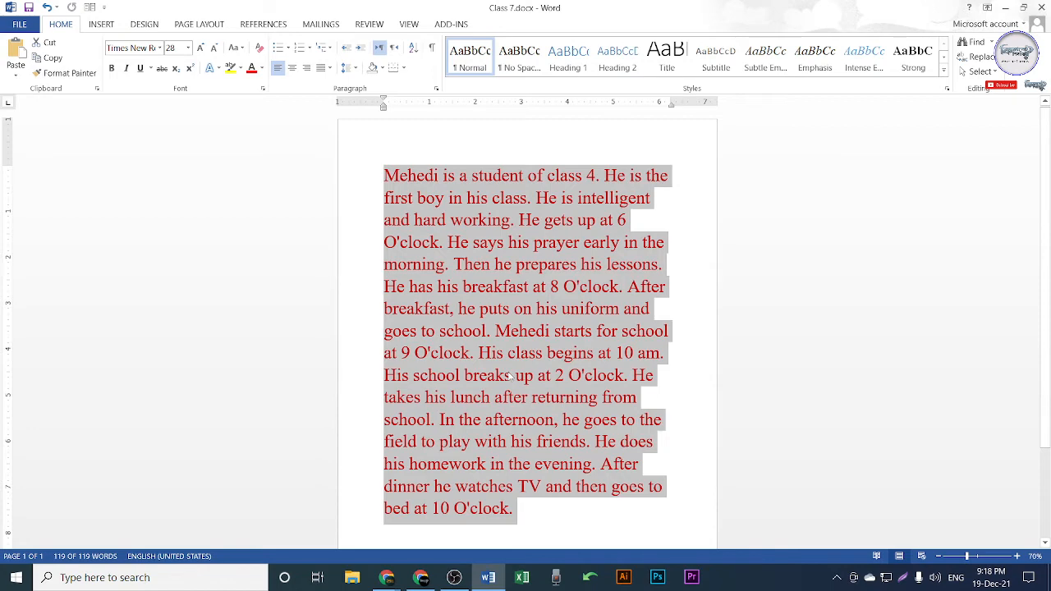
Step: Read the new in-call chat message in Google Meet in Chrome, and return to Word with the whole passage selected
left_click(423, 577)
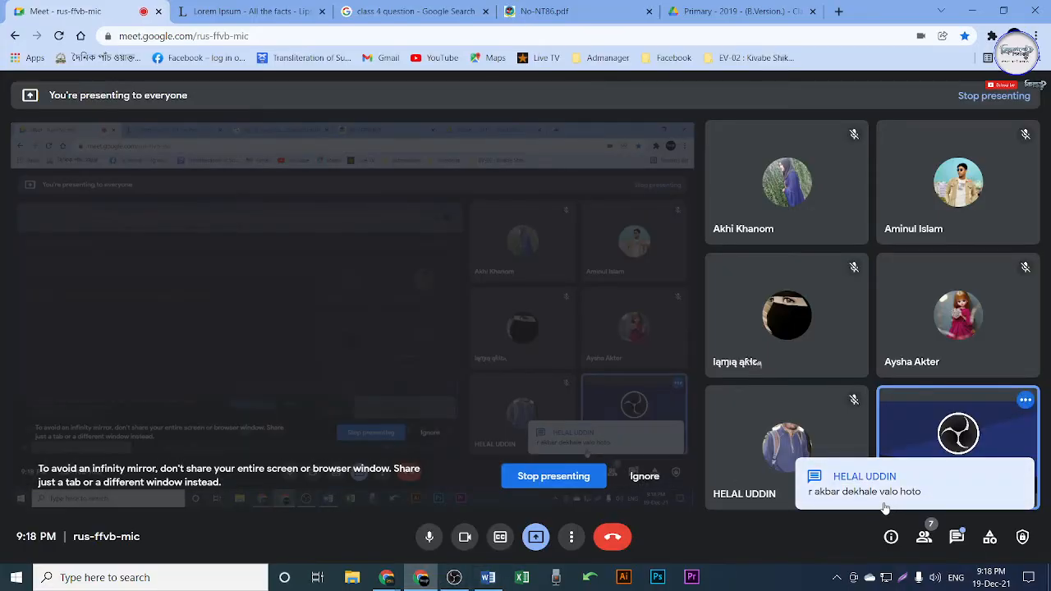
left_click(885, 501)
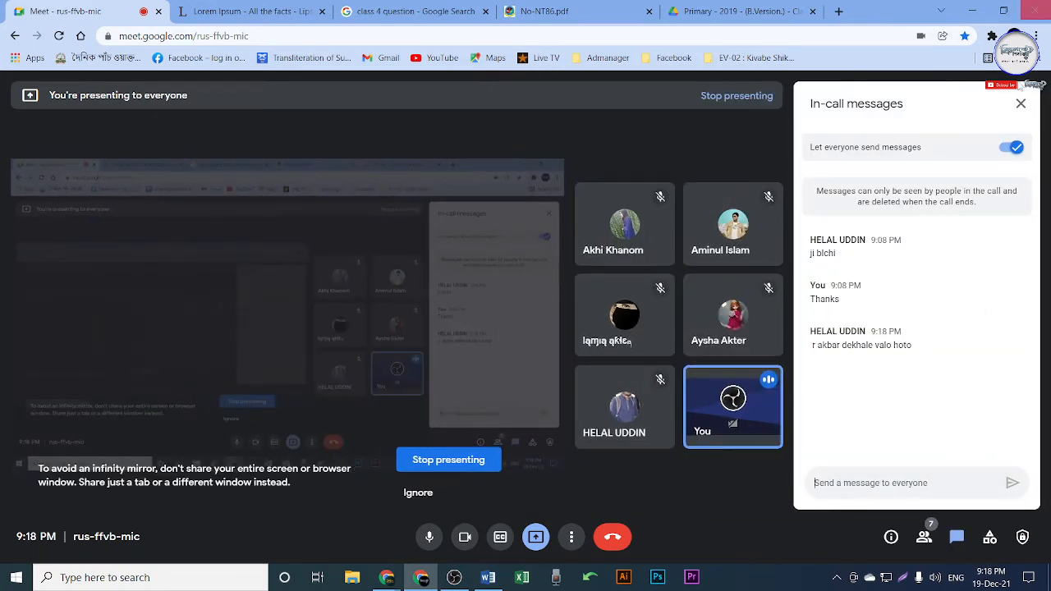
left_click(1020, 104)
left_click(489, 577)
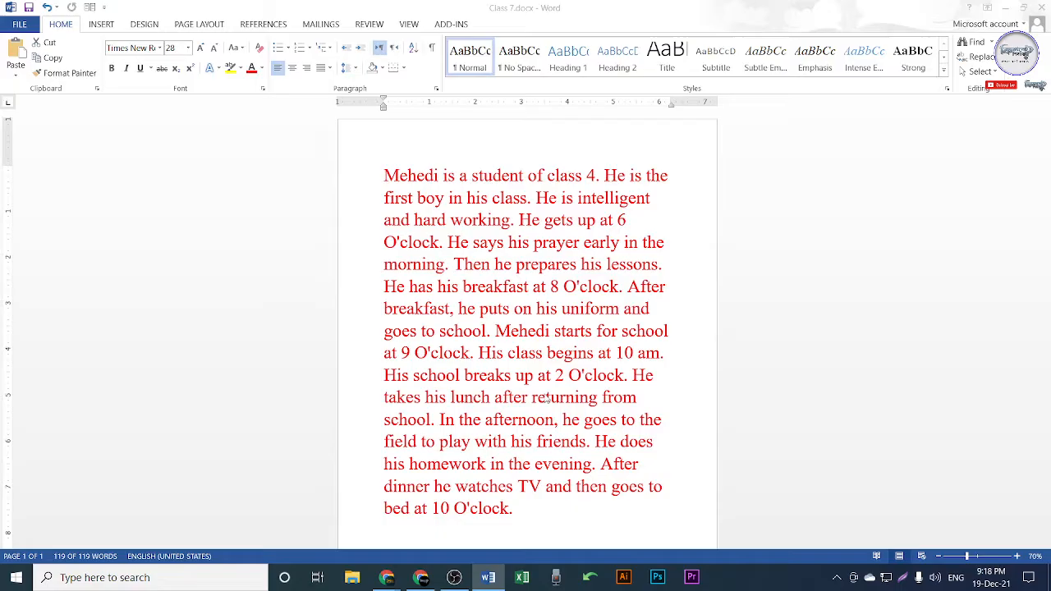
key("ctrl+a")
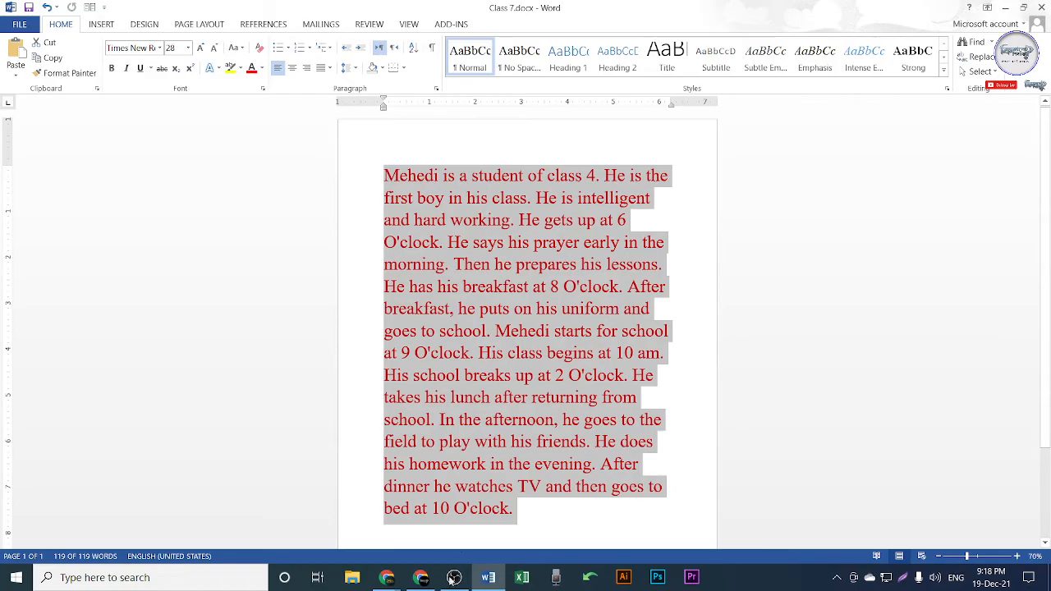
Step: Switch to Chrome and find the Unit 14 passage "Mita's day" in the Class 4 English textbook PDF
left_click(423, 579)
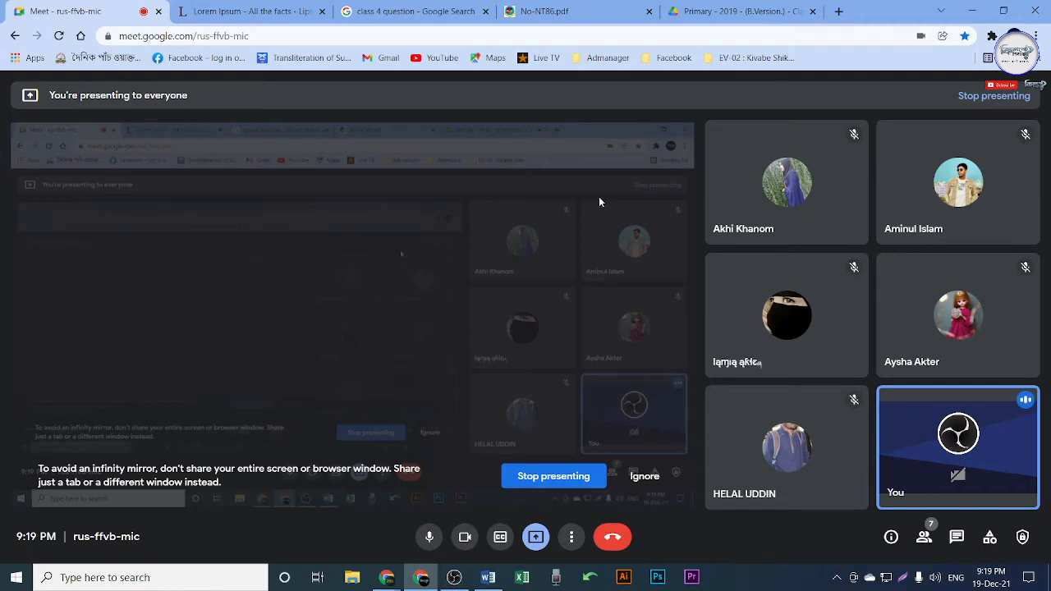
left_click(723, 11)
scroll(576, 409, "down", 3)
scroll(576, 410, "down", 10)
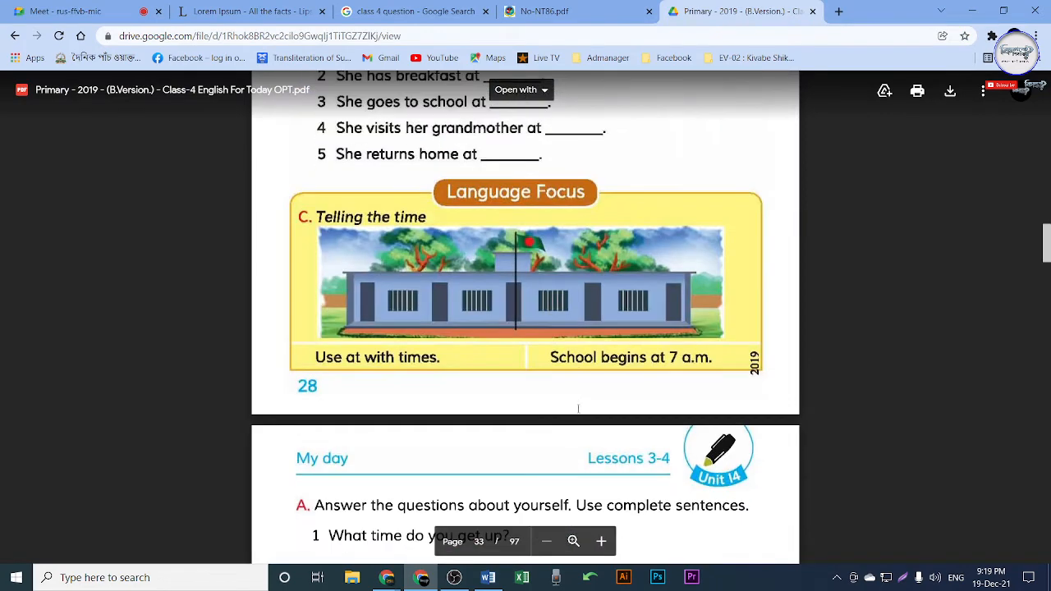
scroll(588, 391, "up", 6)
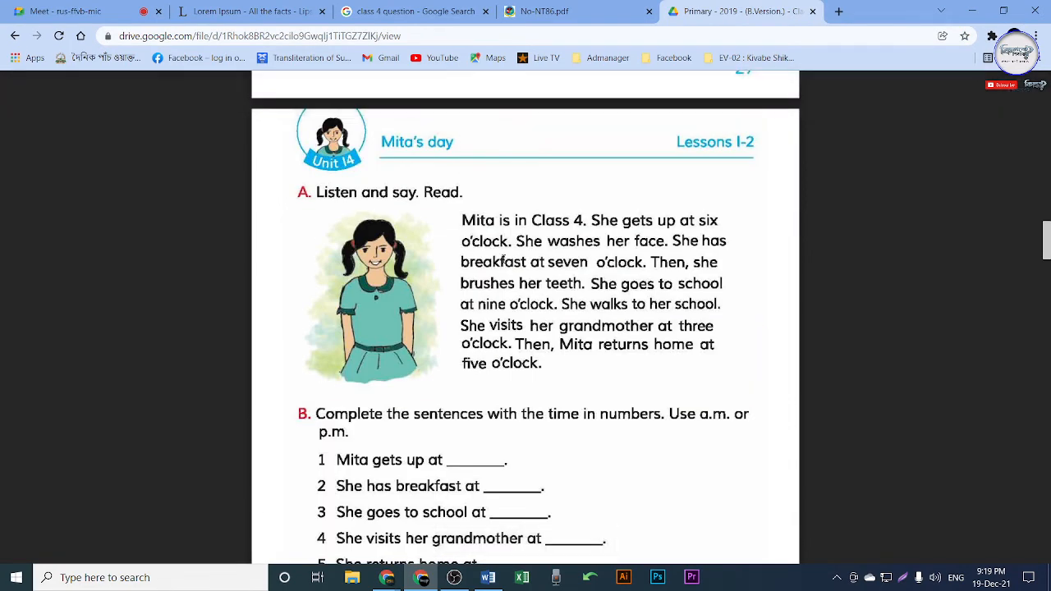
Step: Search Google for "mita is in class 4" from a fresh Google start page
left_click(447, 16)
left_click_drag(253, 112, 95, 111)
left_click(79, 112)
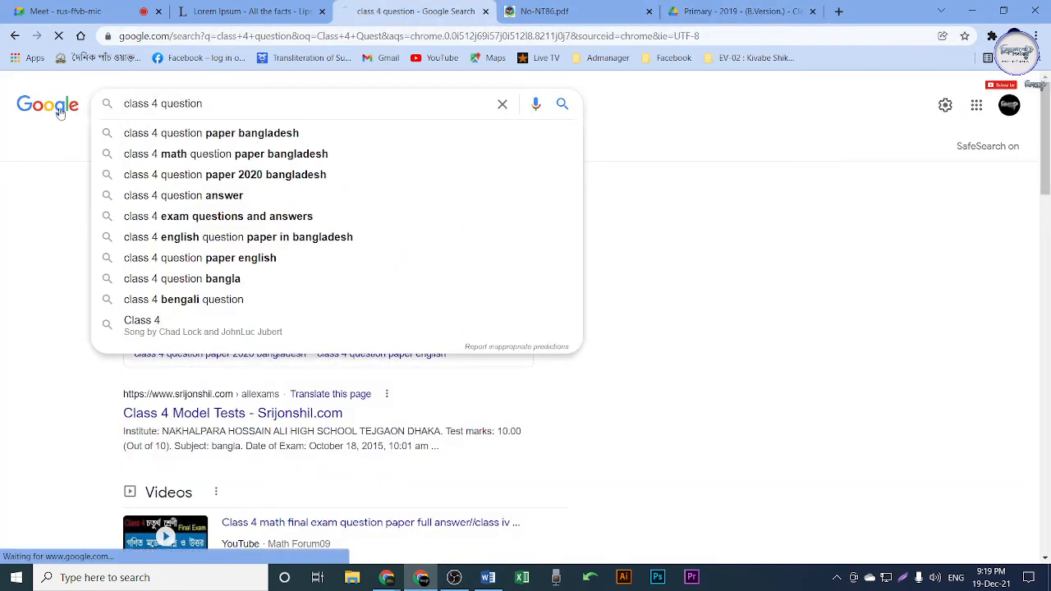
left_click(455, 265)
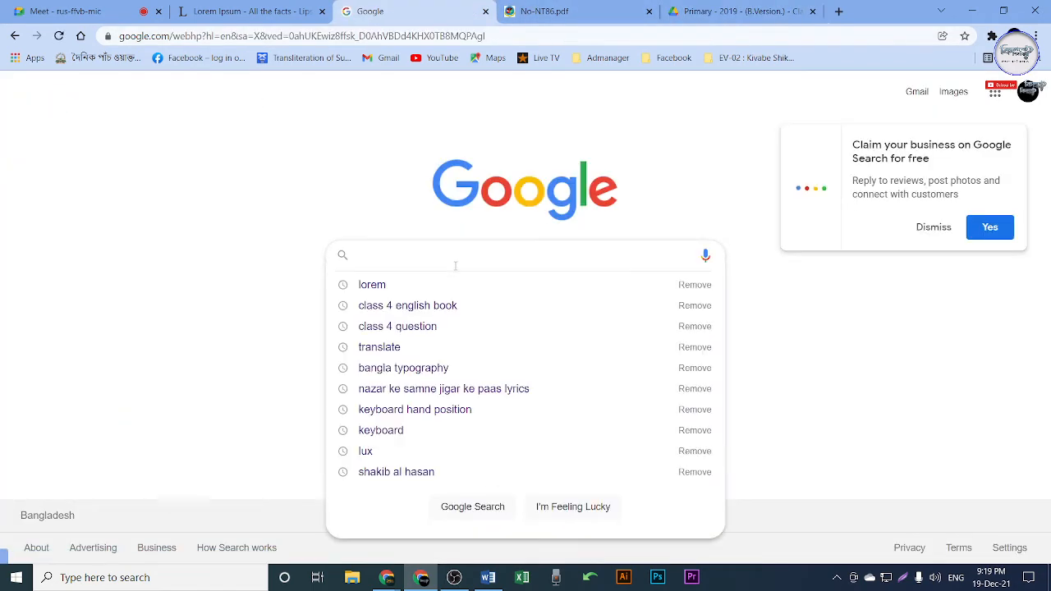
type("Mita")
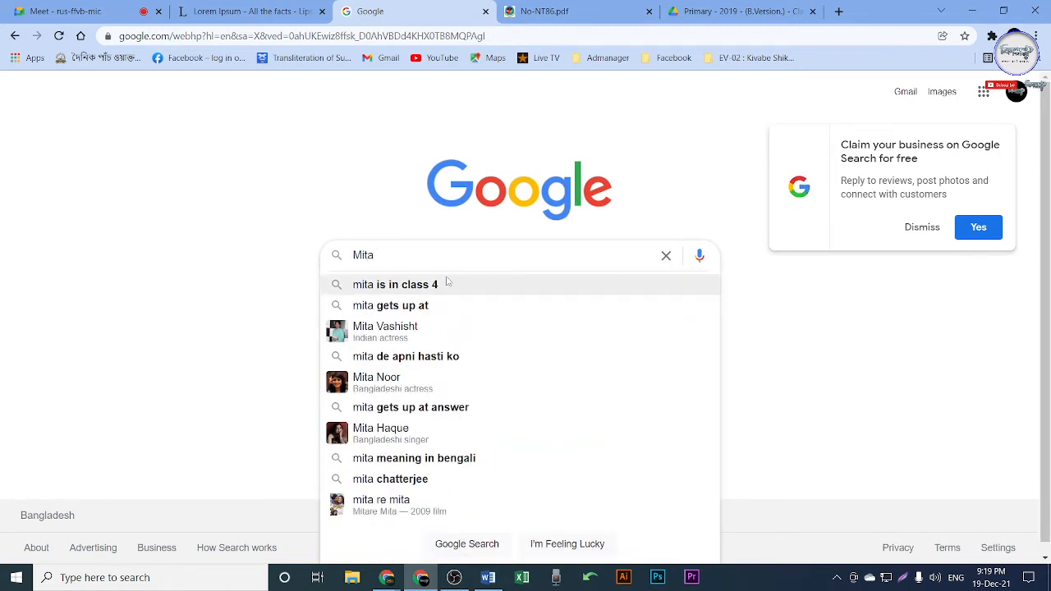
key("Down")
key("Down")
key("Up")
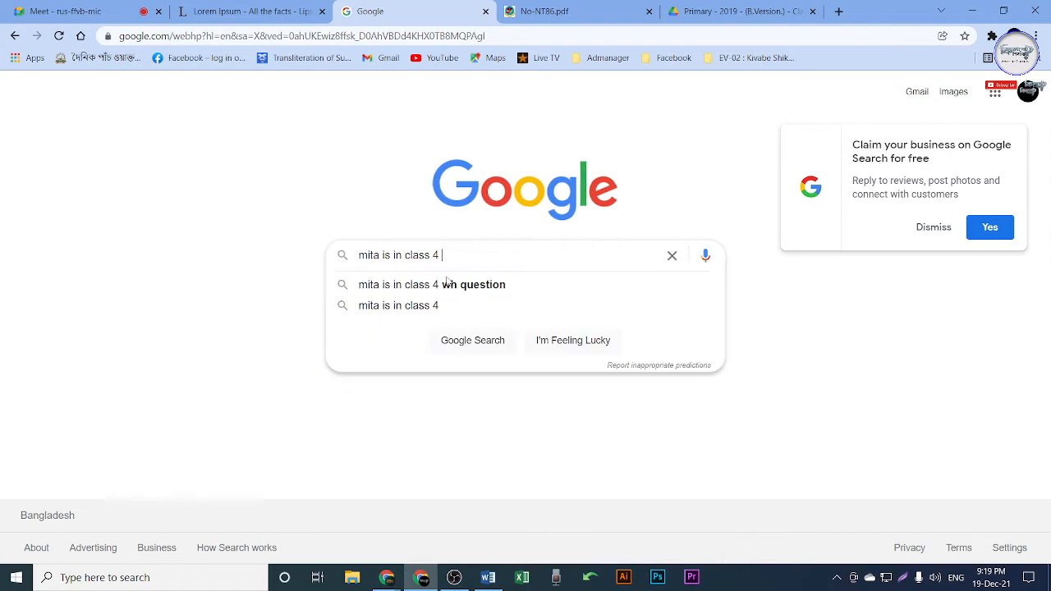
key("Return")
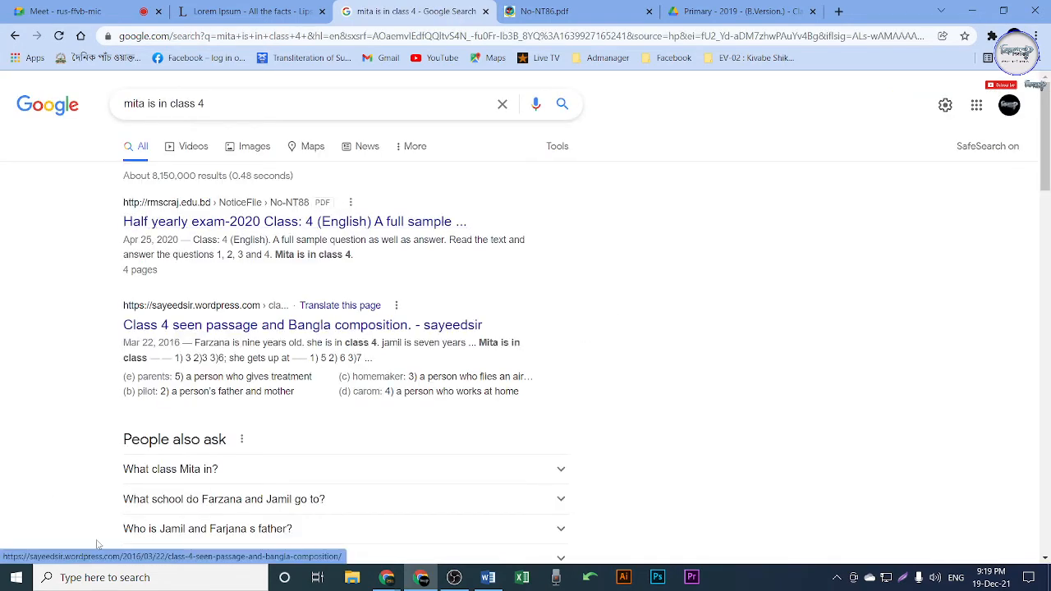
Step: Open the "Half yearly exam-2020 Class: 4 (English)" result in a new tab and highlight its passage about Mita
middle_click(331, 224)
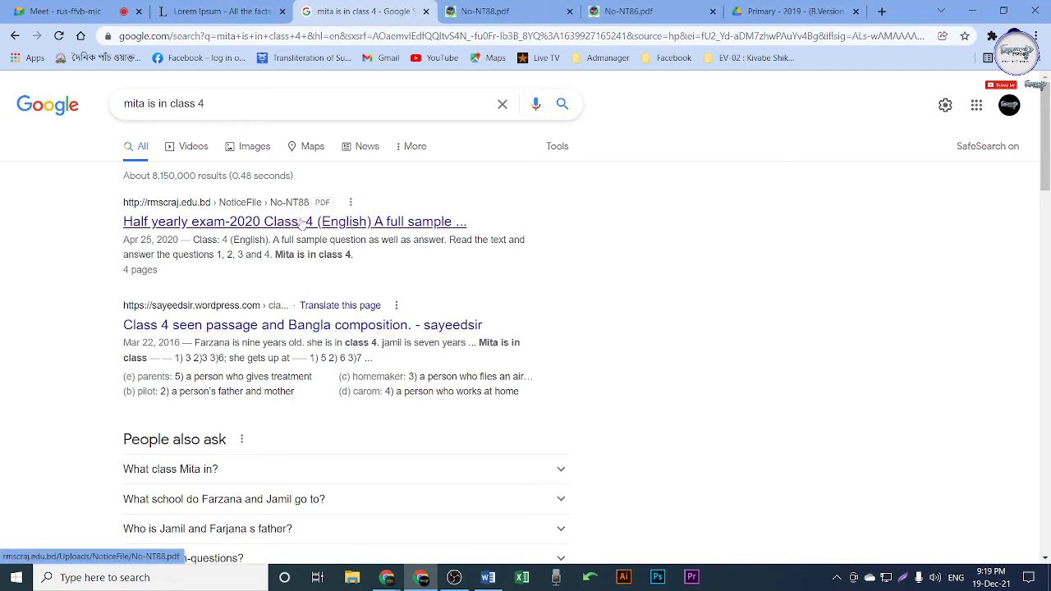
left_click(487, 11)
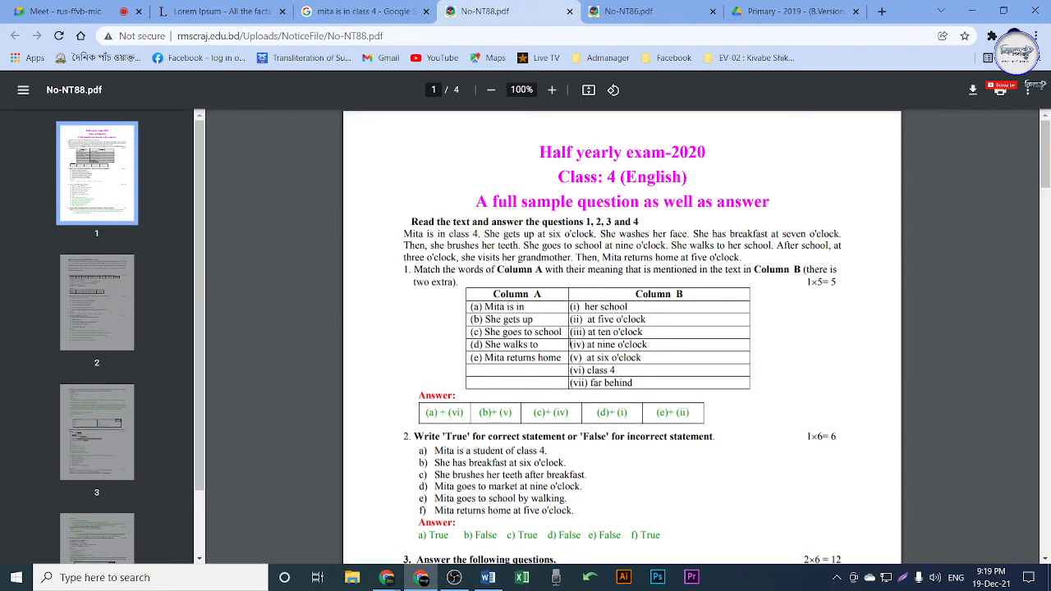
scroll(525, 168, "down", 1)
scroll(445, 207, "down", 1)
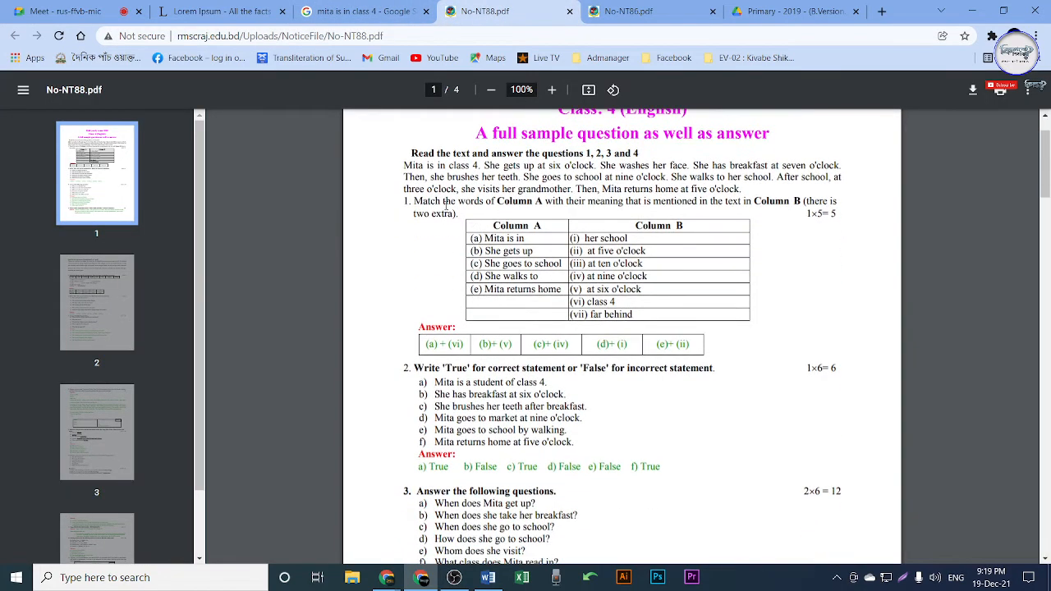
left_click_drag(403, 164, 744, 190)
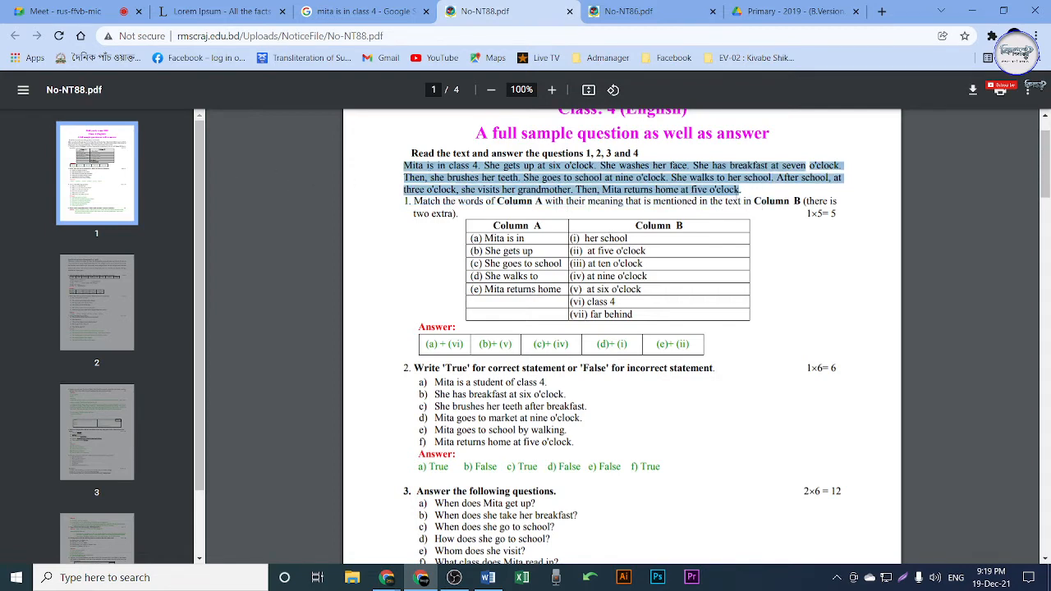
Step: Compare the textbook's Mita passage with the highlighted one in No-NT88.pdf, and check the participants in the Meet call
left_click(841, 10)
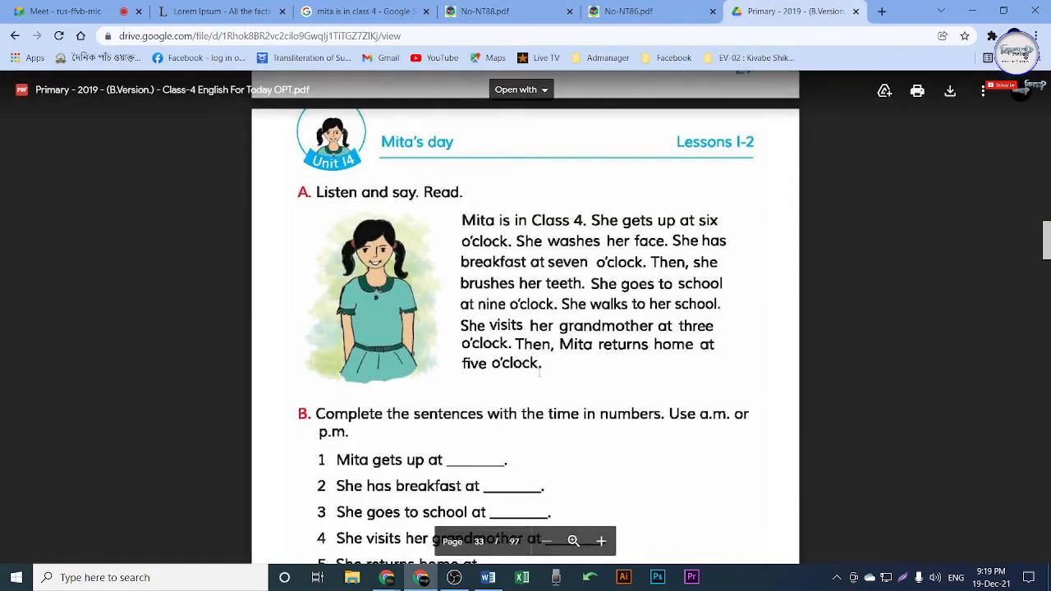
left_click(484, 12)
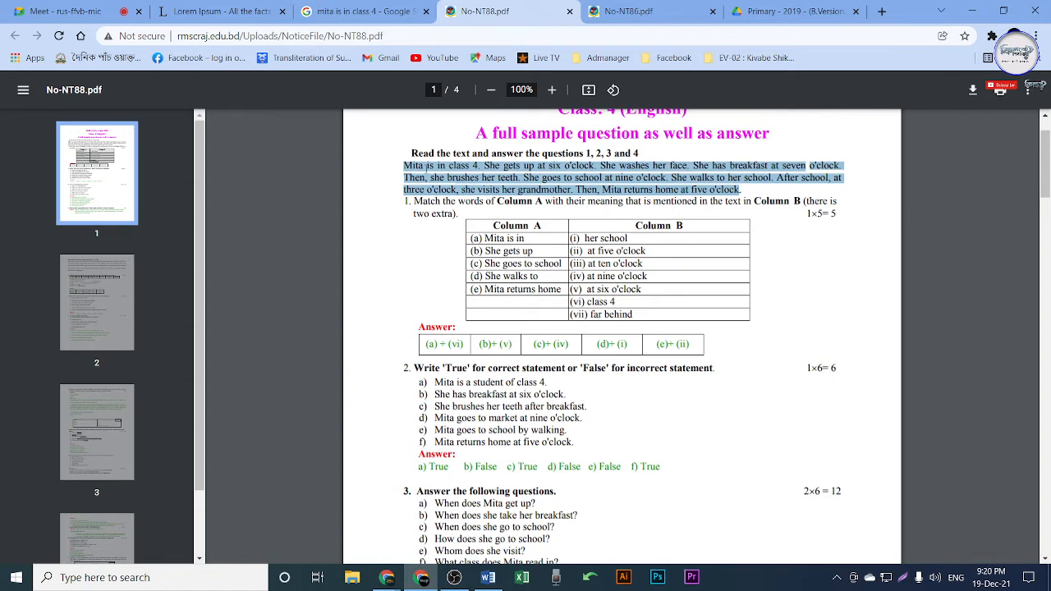
left_click(61, 12)
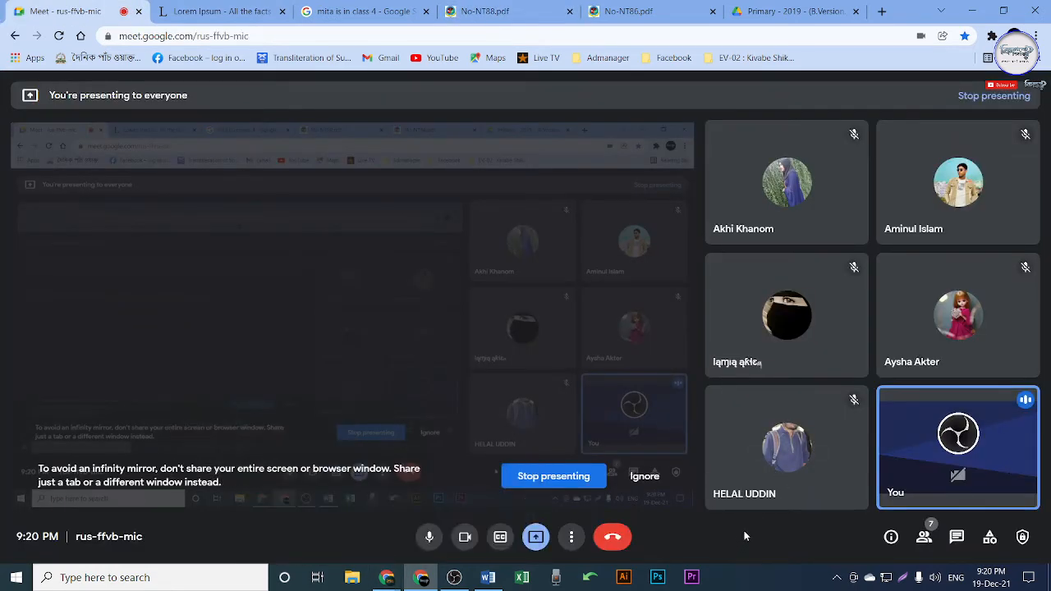
mouse_move(801, 488)
mouse_move(821, 457)
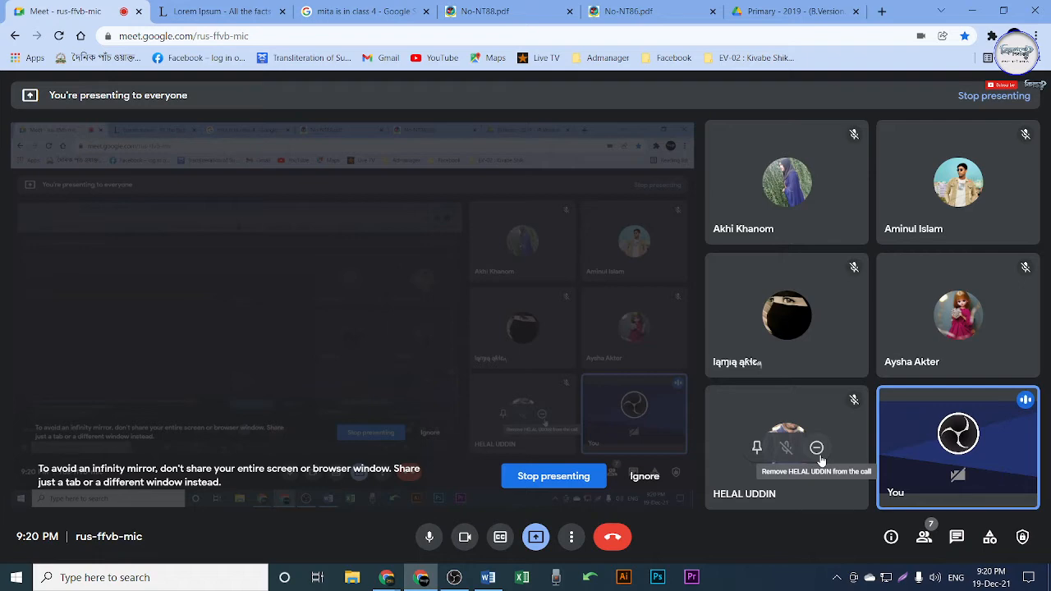
Step: Copy the highlighted passage for questions 5 to 8 from No-NT86.pdf again
left_click(669, 13)
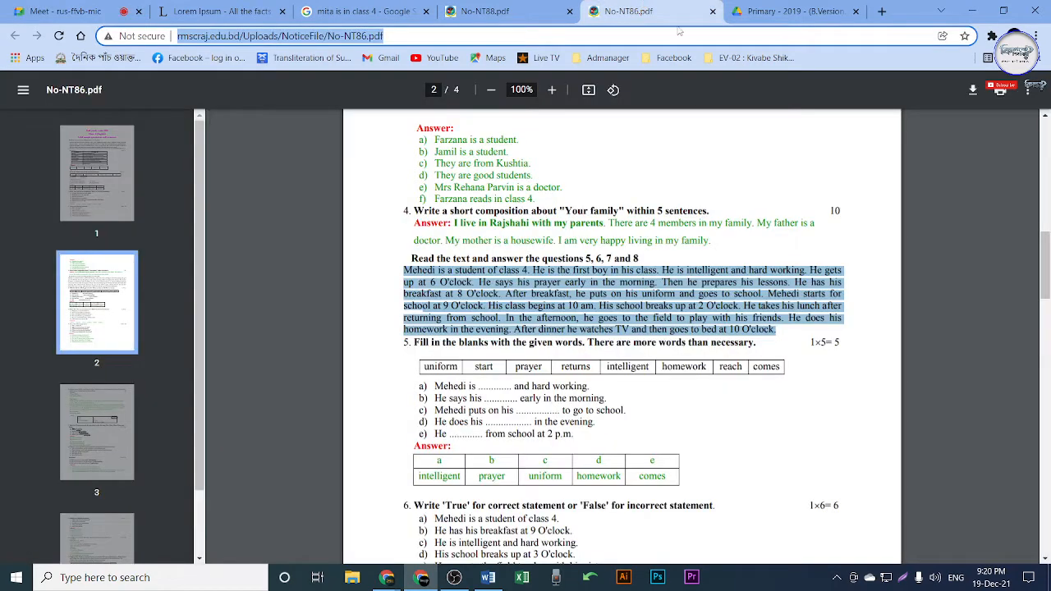
right_click(617, 319)
left_click(651, 331)
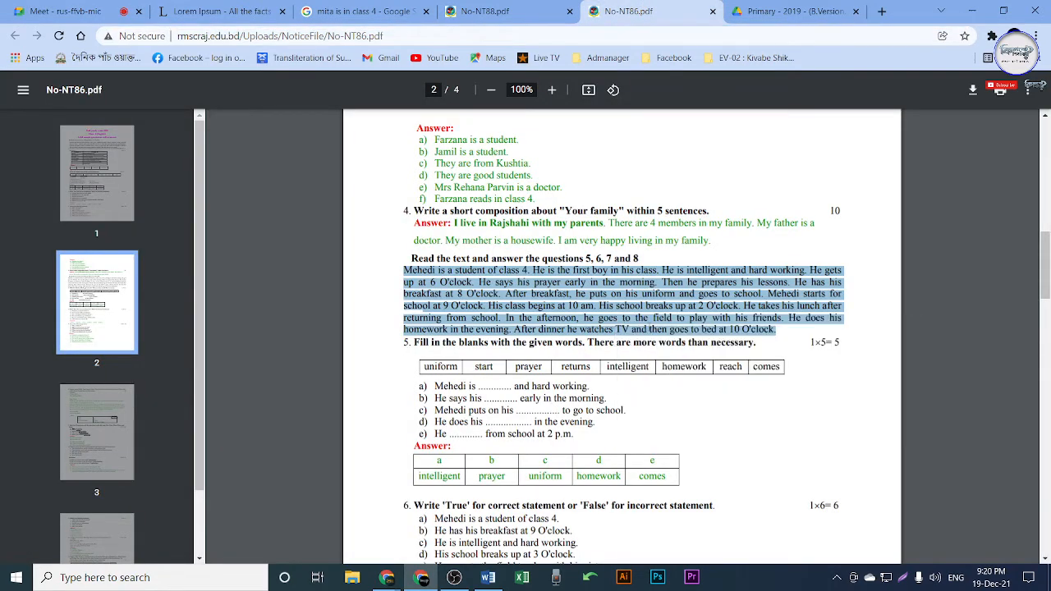
Step: Revisit the "mita is in class 4" search results, and switch to Word to select the whole passage in Class 7.docx
left_click(484, 11)
left_click(361, 11)
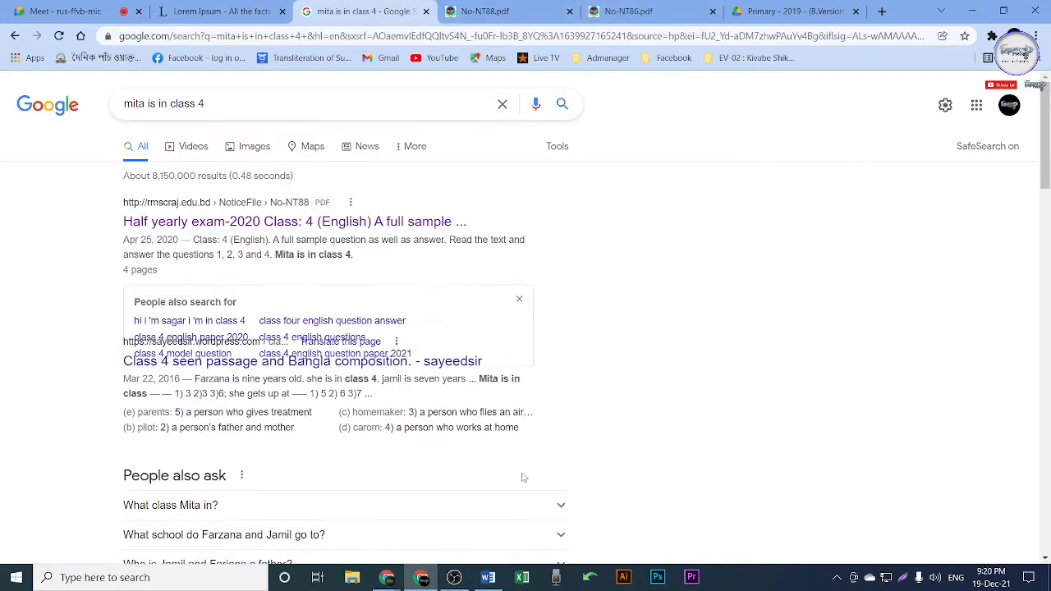
left_click(489, 579)
key("ctrl+a")
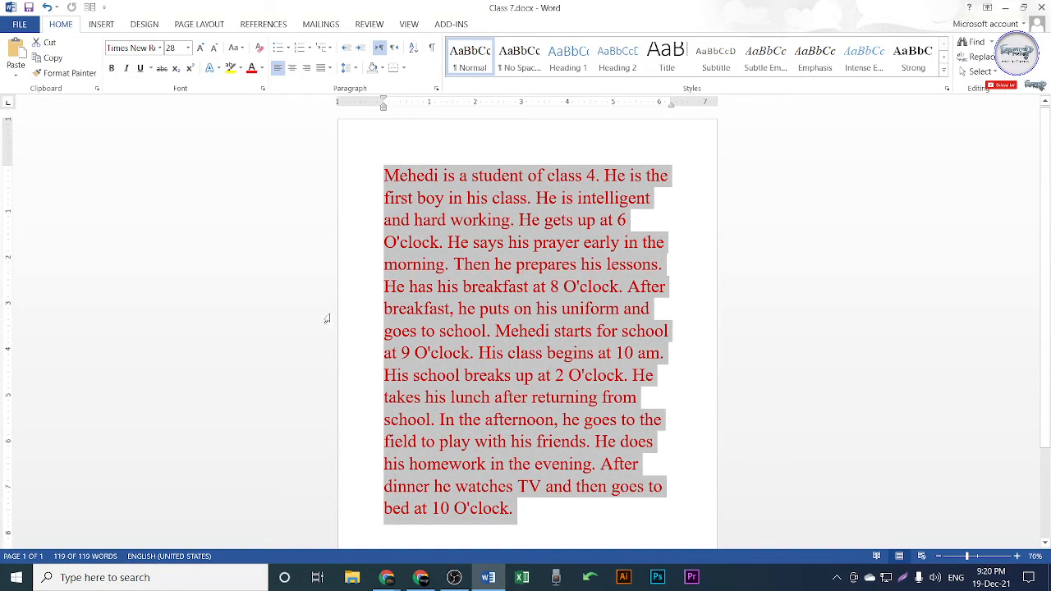
Step: Minimize Word and show the heading and highlighted Mita passage on page 1 of No-NT88.pdf in Chrome
left_click(1005, 8)
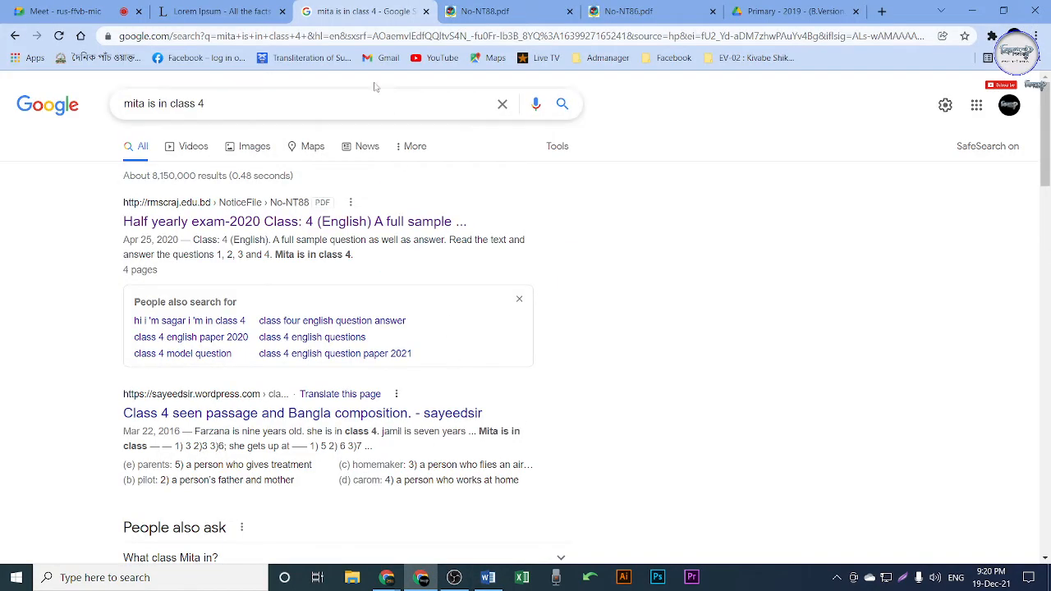
left_click(534, 12)
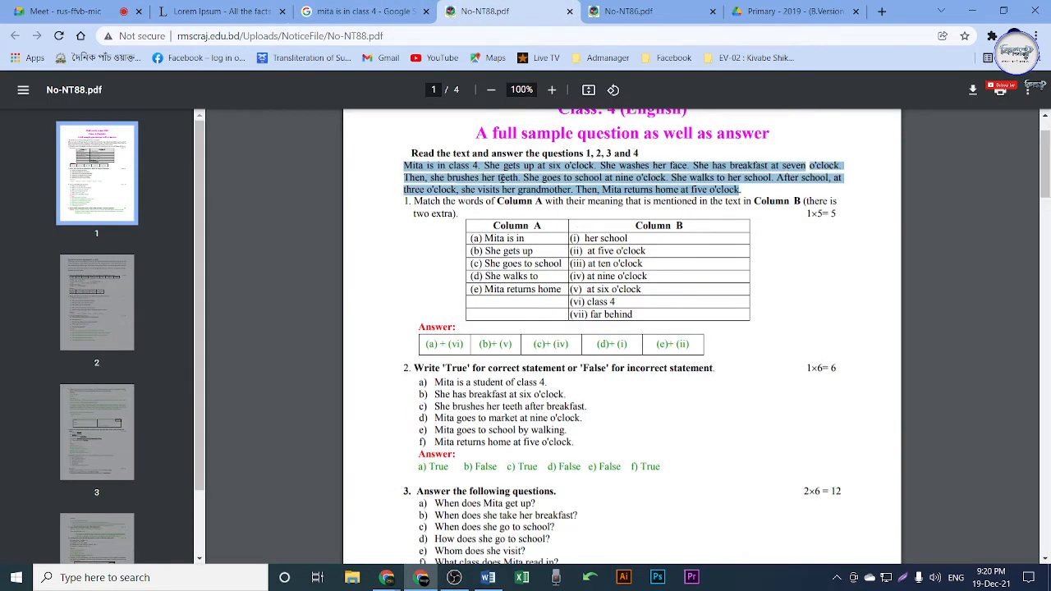
scroll(562, 189, "up", 2)
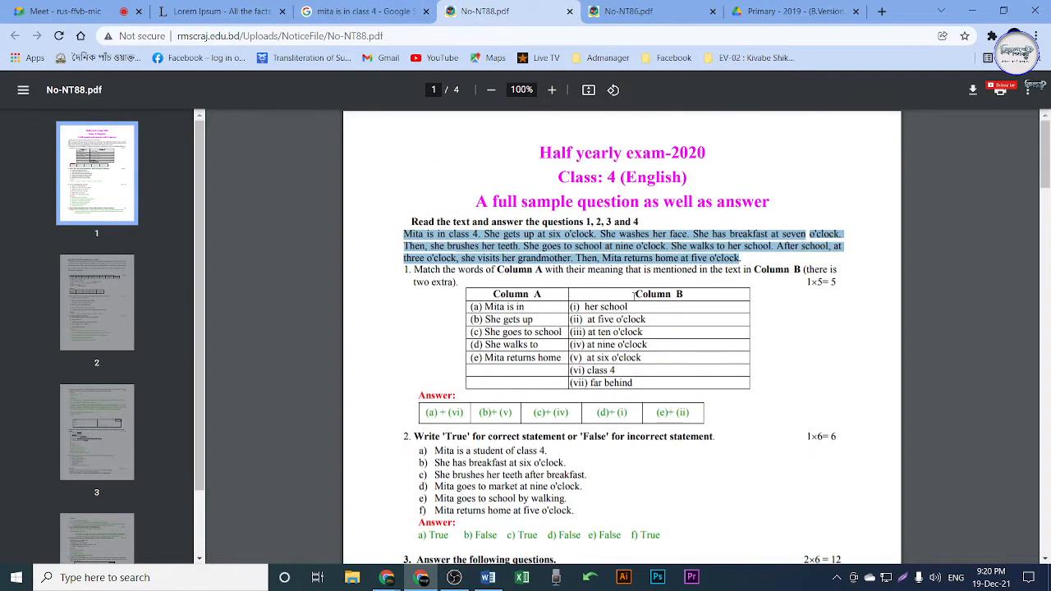
Step: Copy the preview text under the "Class 4 seen passage and Bangla composition" result in the Google search results
left_click(361, 11)
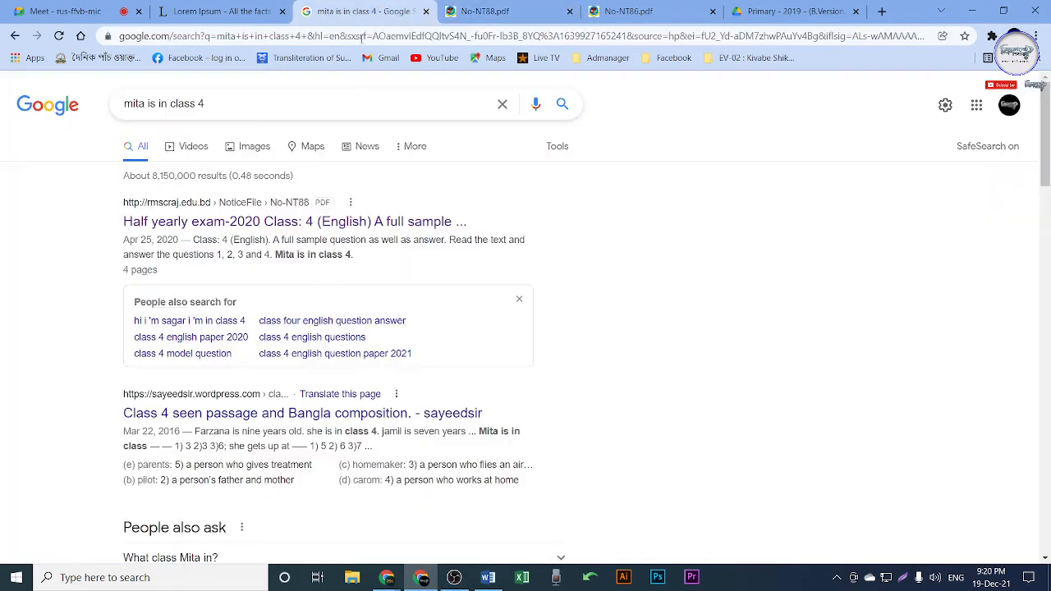
scroll(291, 331, "down", 3)
scroll(291, 332, "up", 2)
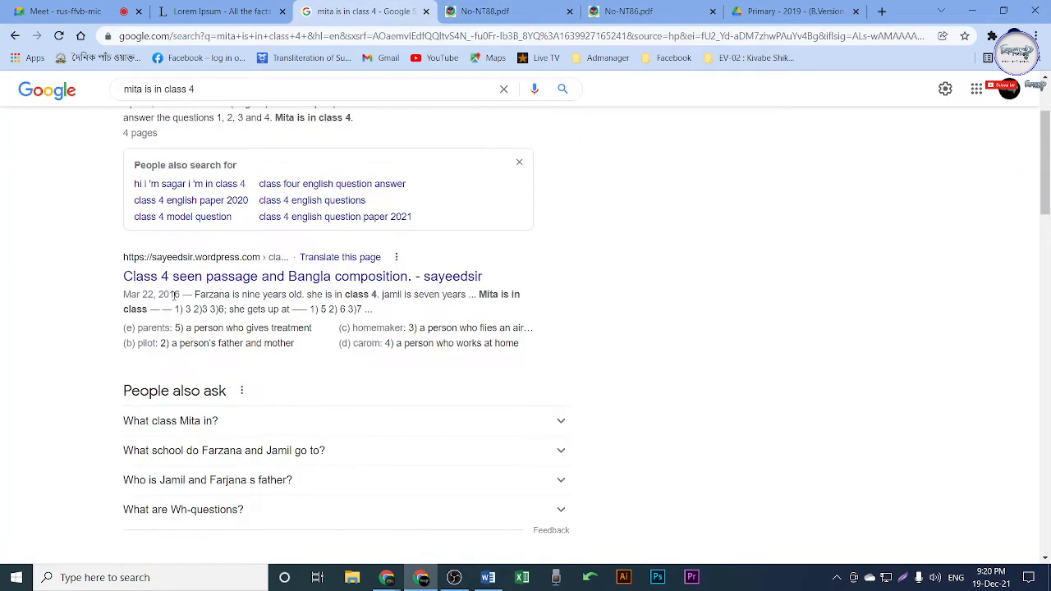
left_click_drag(195, 294, 529, 348)
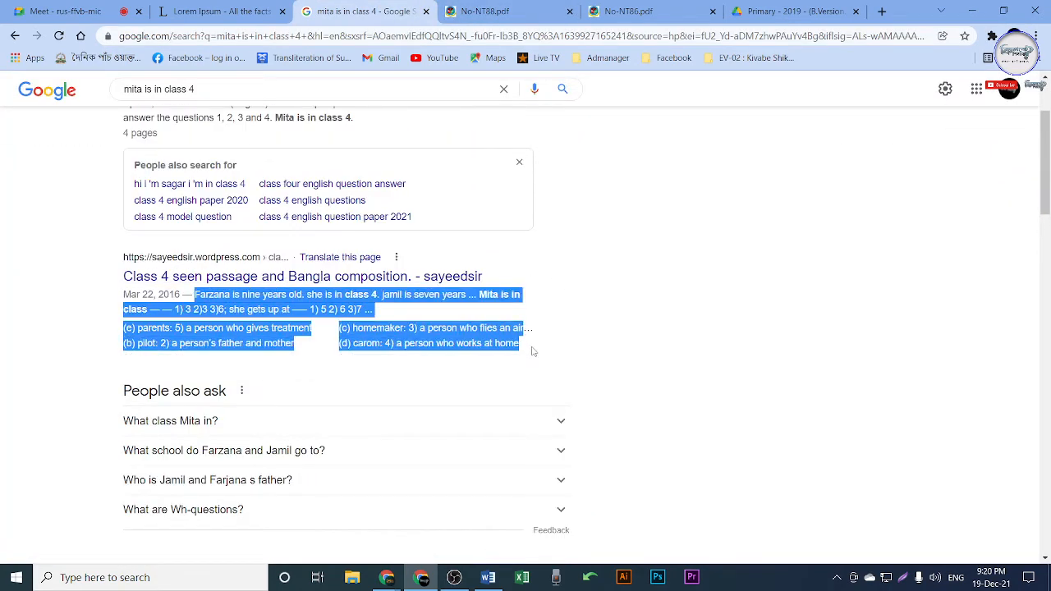
right_click(520, 353)
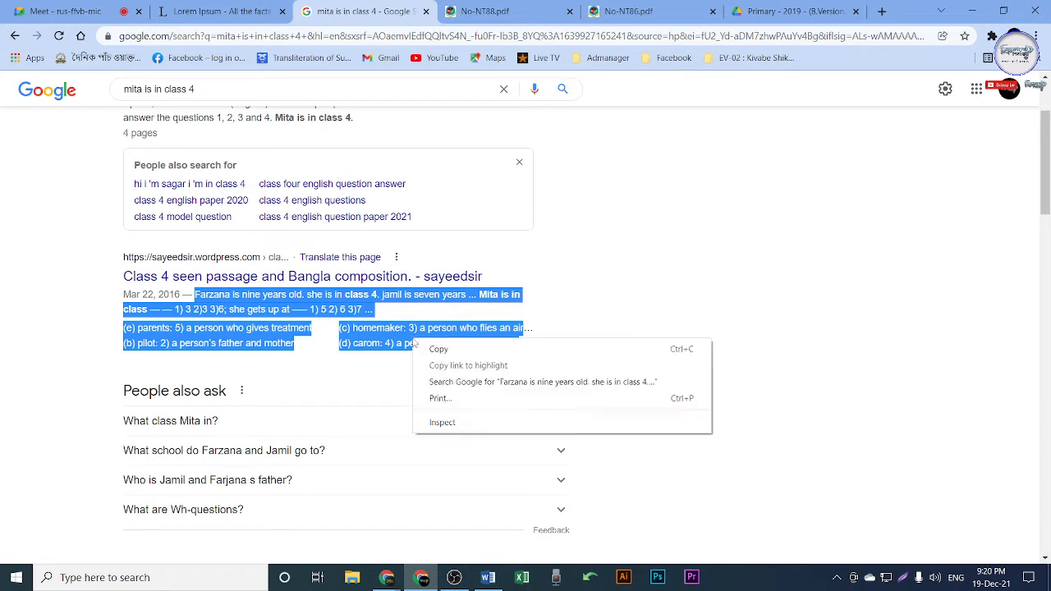
left_click(546, 355)
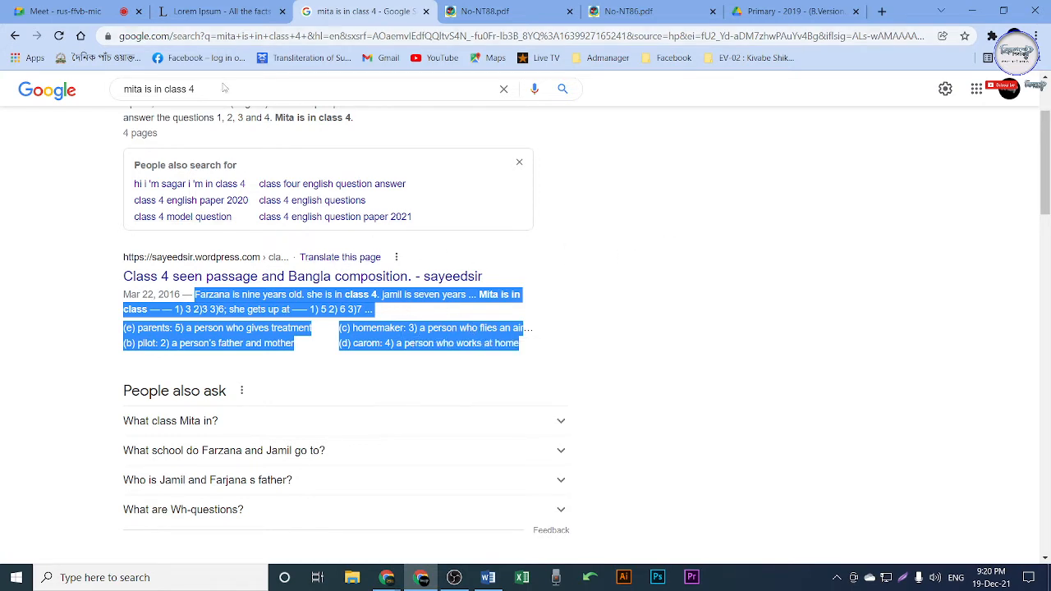
Step: Highlight the "mita is in class 4" search query, and clear the page URL from the address bar
left_click(266, 94)
left_click_drag(190, 92, 97, 98)
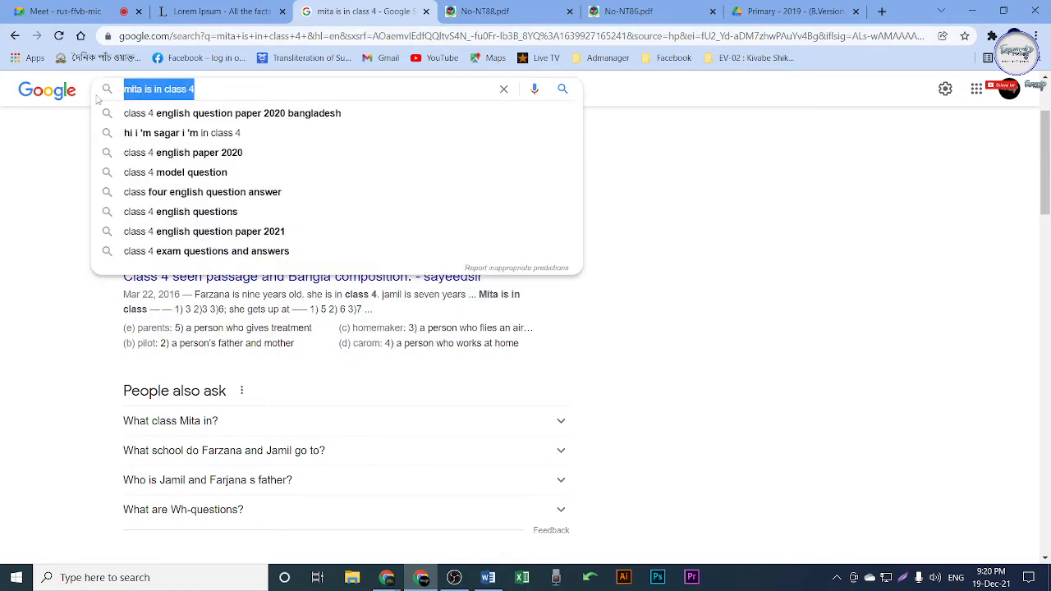
left_click(220, 90)
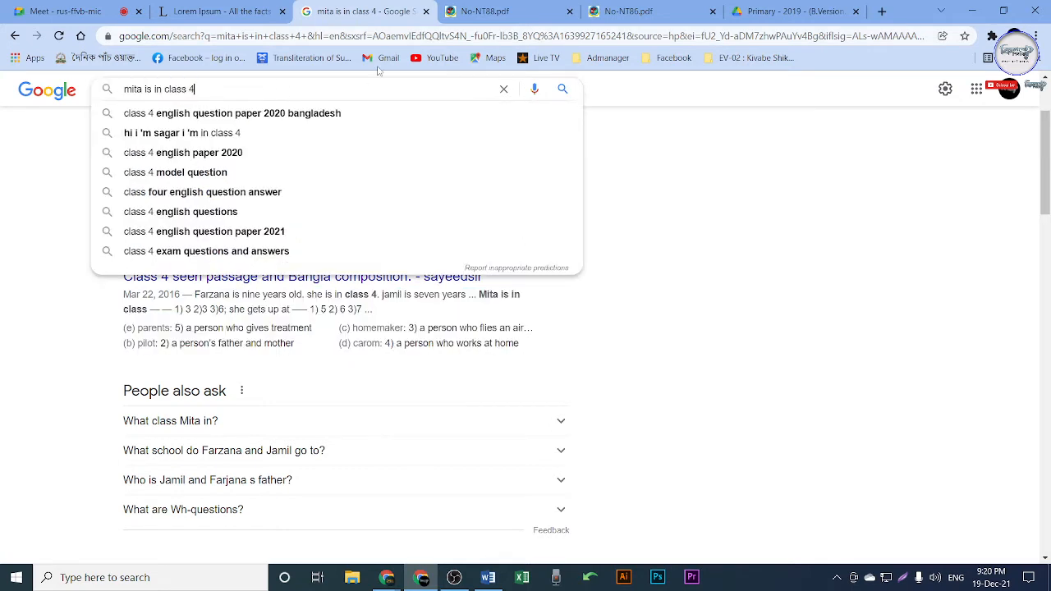
left_click(826, 35)
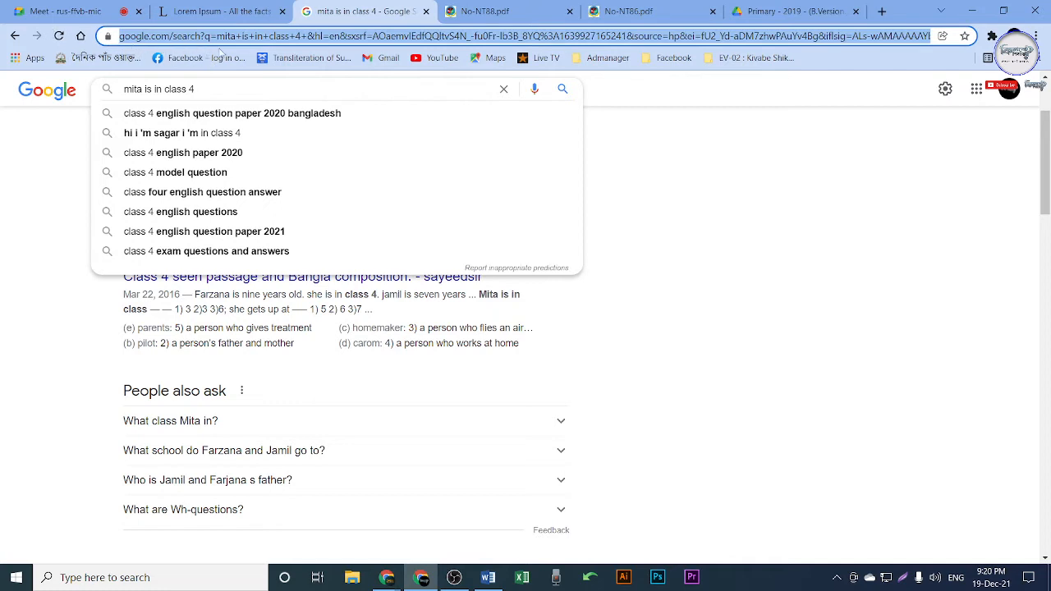
left_click(637, 35)
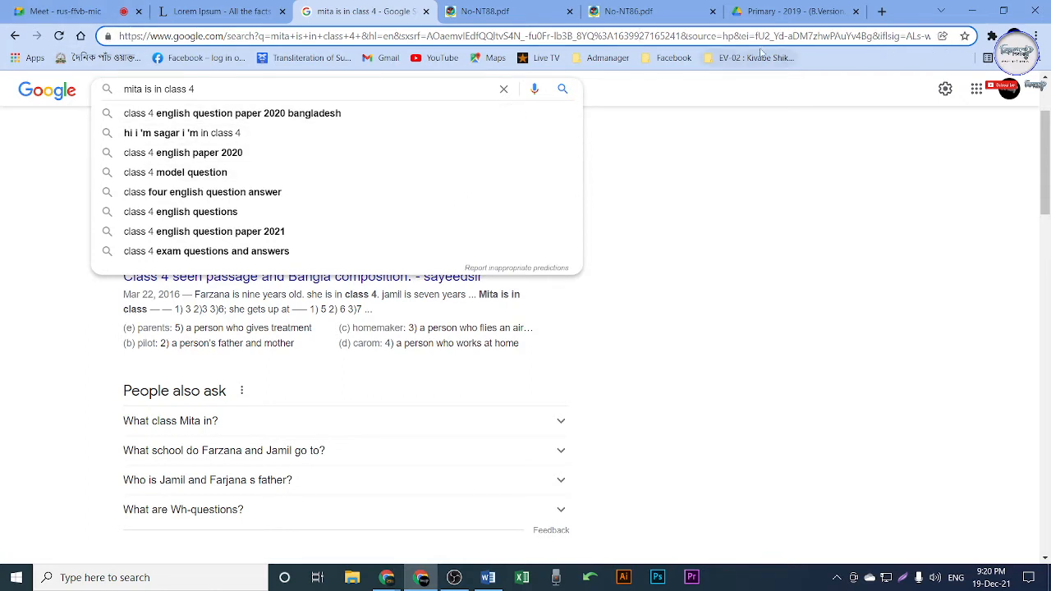
key("ctrl+a")
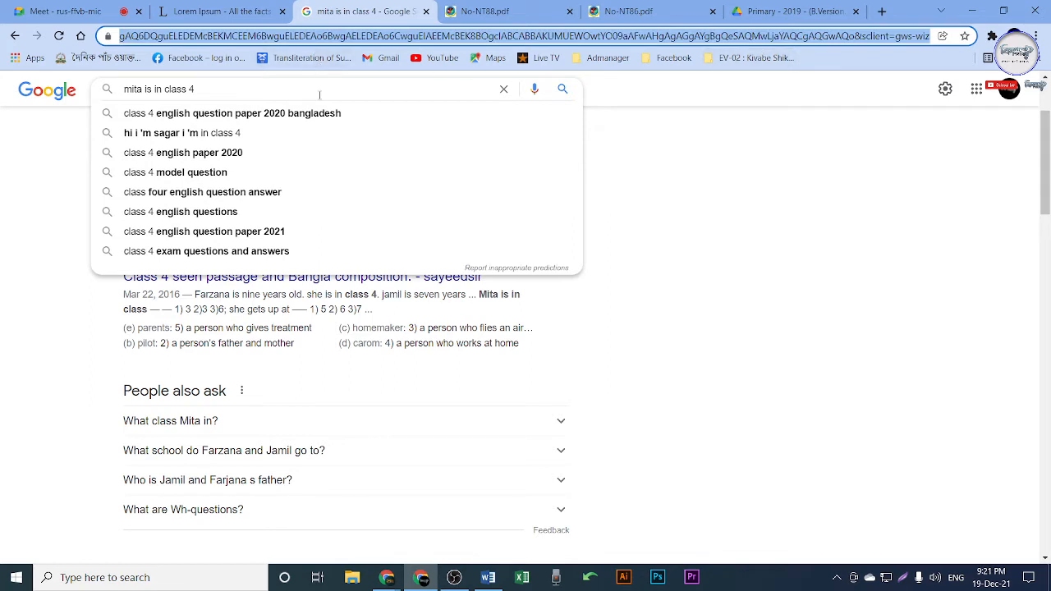
key("BackSpace")
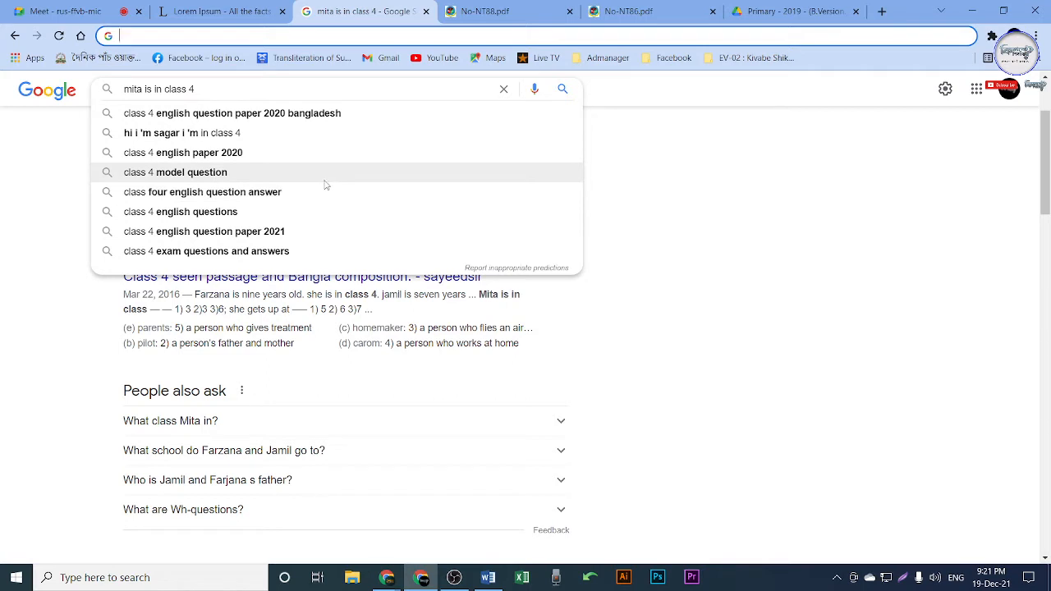
Step: Paste the copied preview text into the empty address bar, and cut it back out to the clipboard
key("ctrl+v")
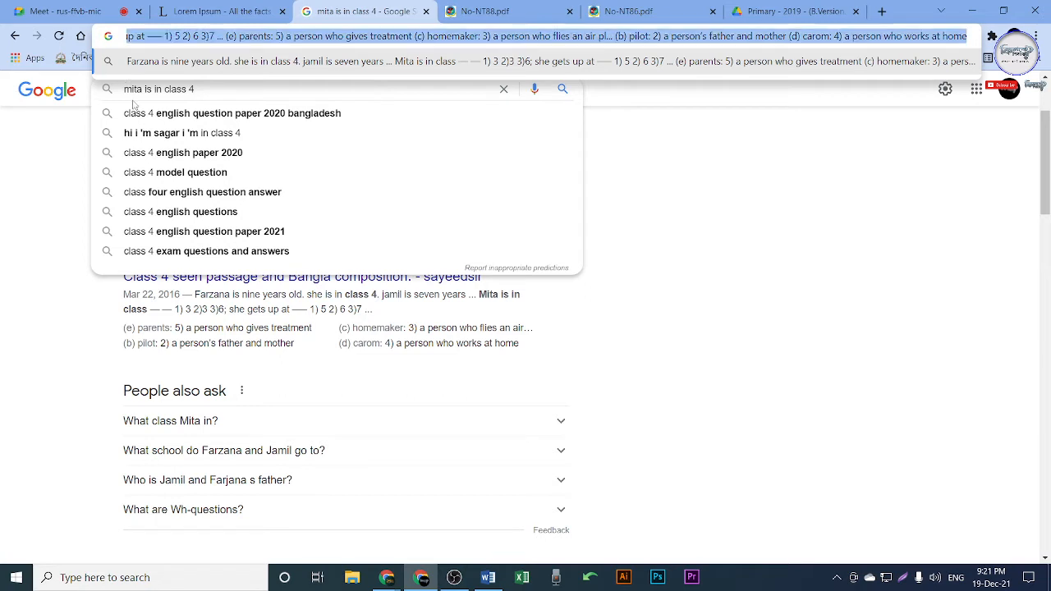
key("ctrl+a")
key("BackSpace")
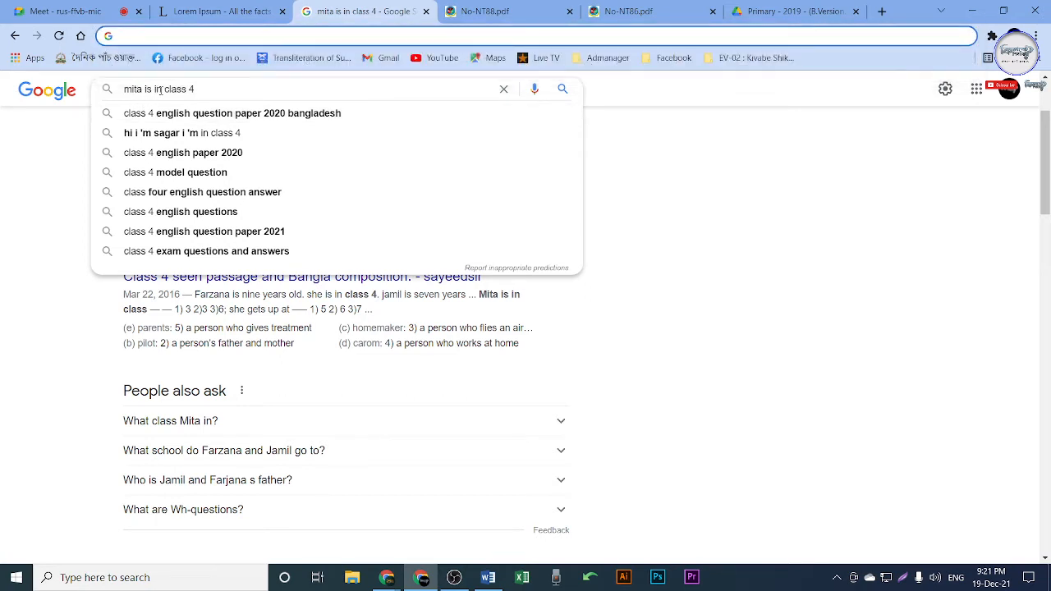
key("ctrl+z")
right_click(216, 41)
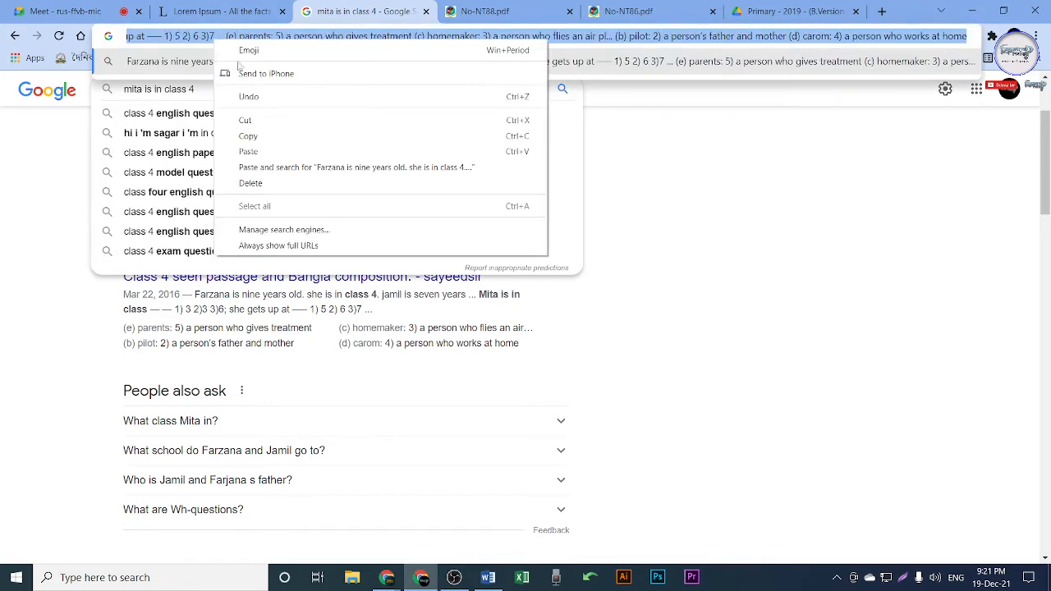
left_click(263, 121)
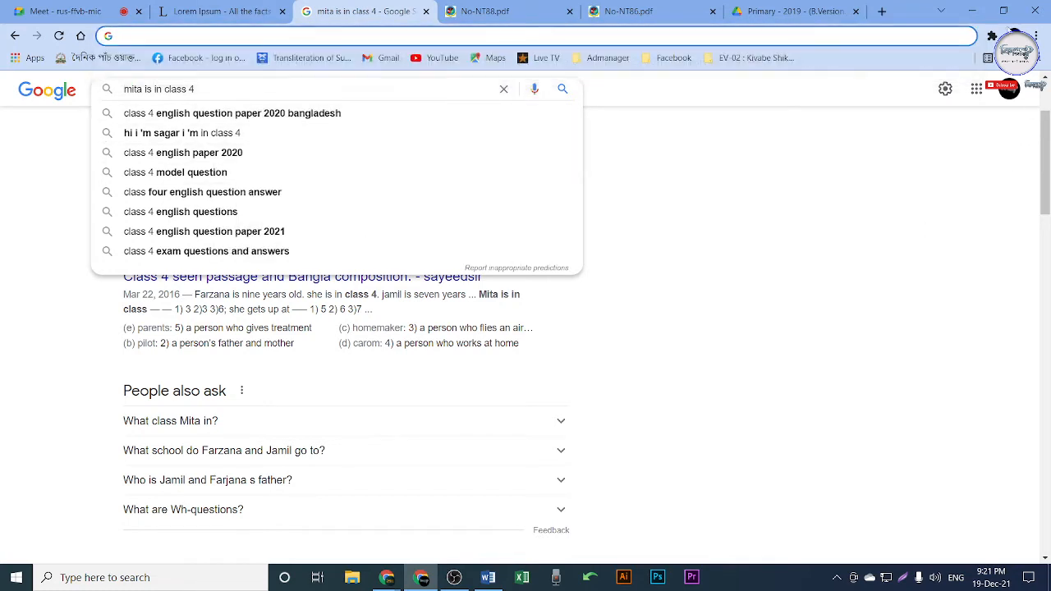
Step: Switch to Class 7.docx in Word, and paste the cut text onto a new page added after the Mehedi passage
left_click(971, 11)
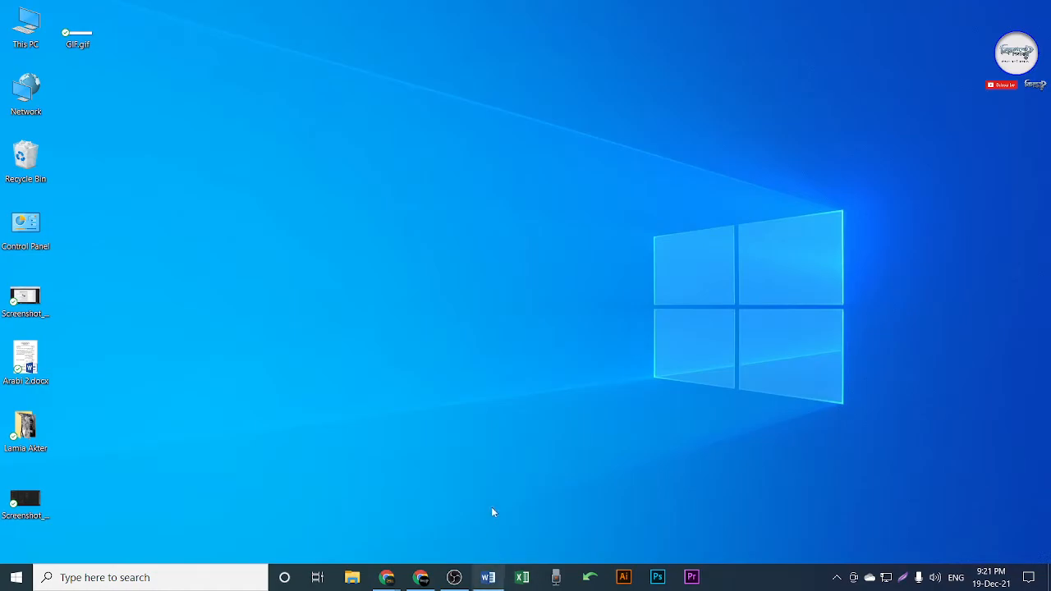
left_click(487, 577)
scroll(514, 419, "down", 2)
left_click(517, 422)
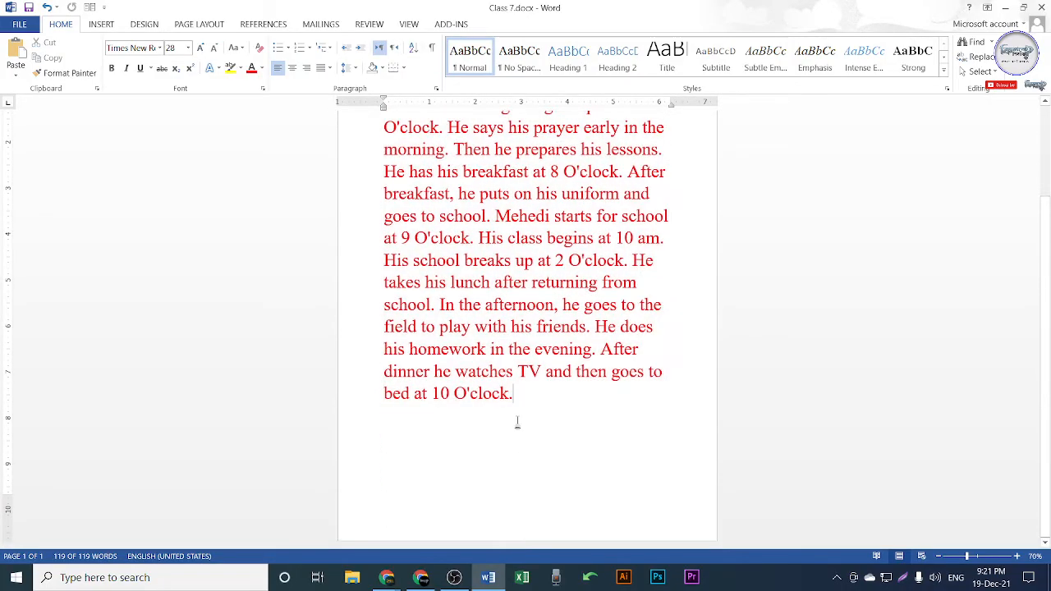
key("ctrl+Return")
scroll(531, 465, "up", 4)
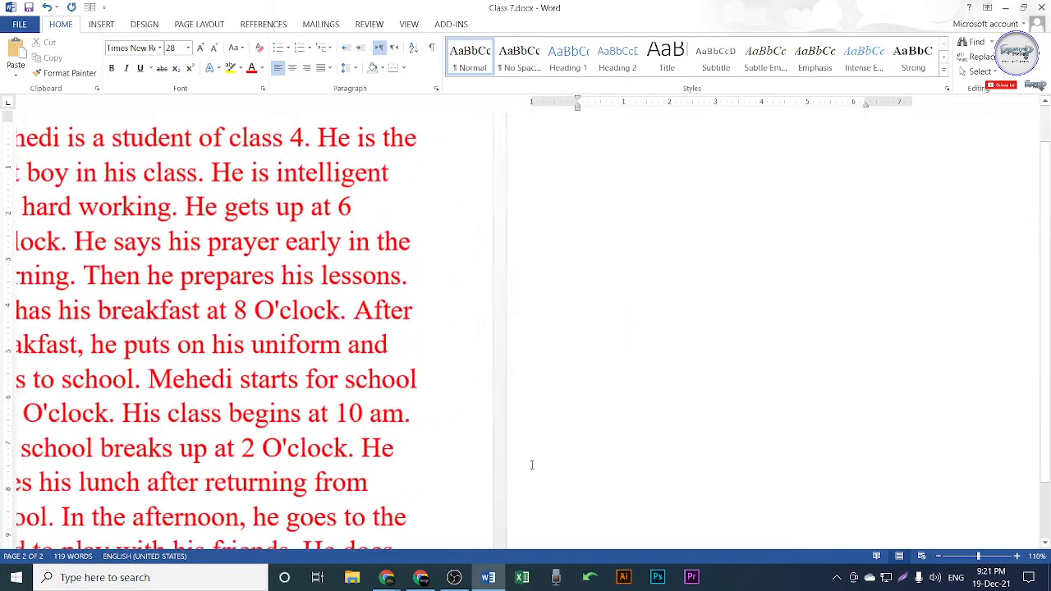
key("ctrl+v")
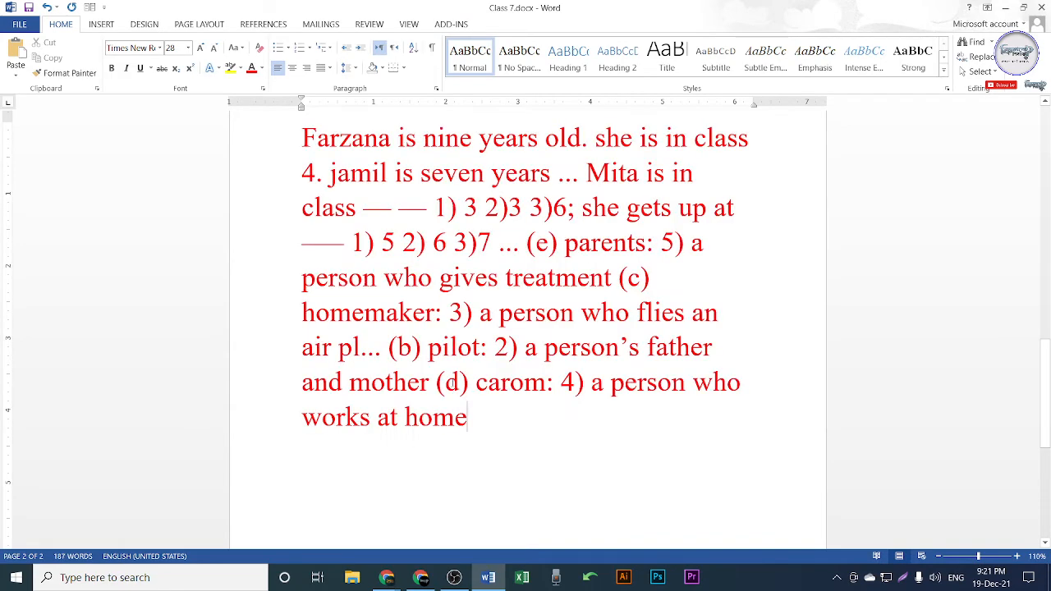
Step: Draw a circle about 2.86 inches in diameter beside the start of the Farzana passage on page 2
scroll(483, 304, "up", 3)
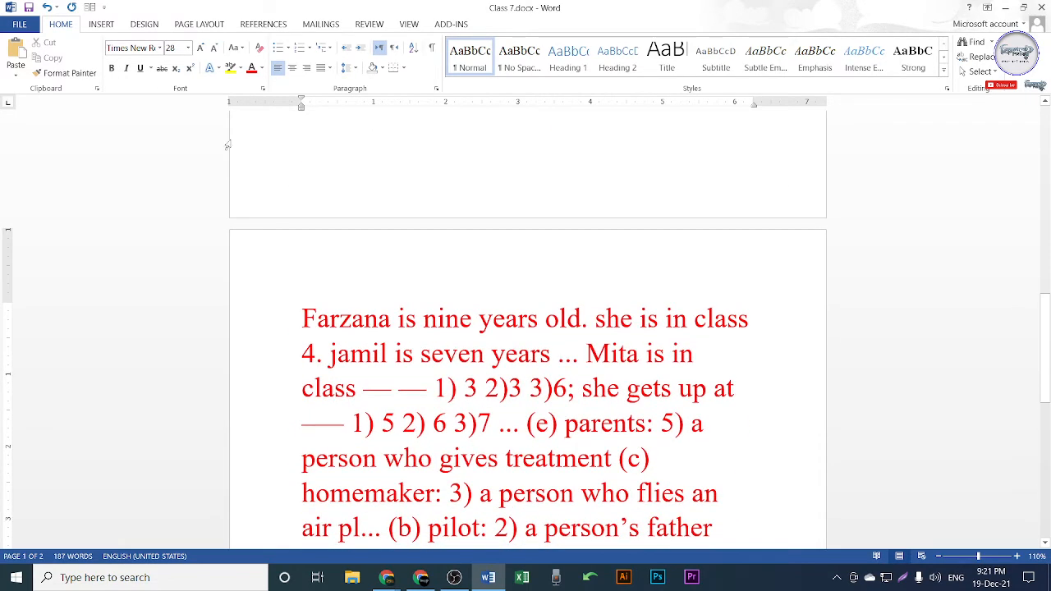
left_click(101, 23)
left_click(197, 57)
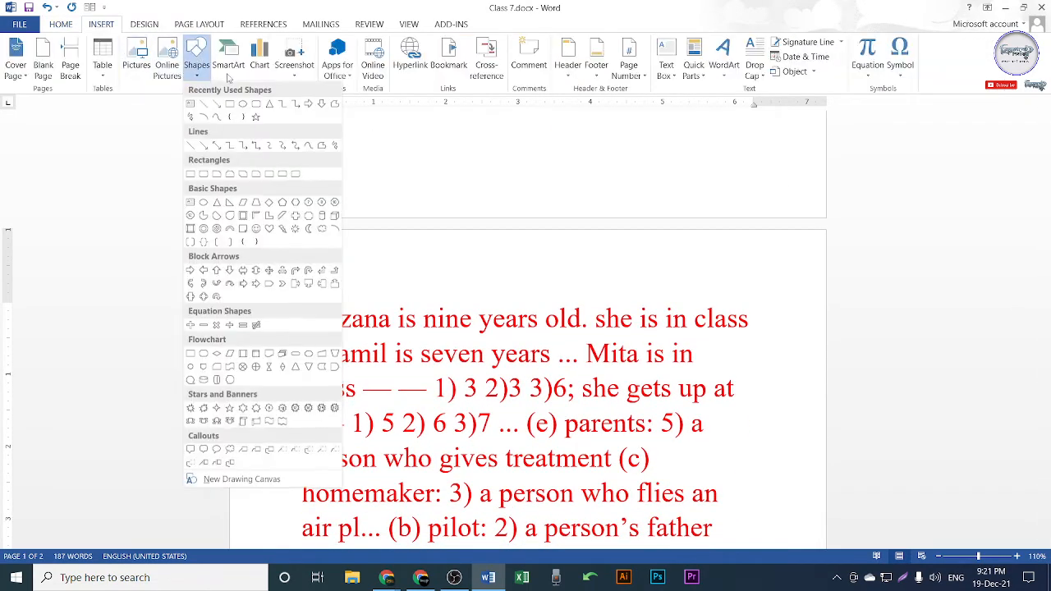
left_click(245, 107)
left_click_drag(741, 428, 793, 508)
Step: Place the circle behind the text near the middle of the Farzana passage, and give it a yellow outline
left_click(697, 66)
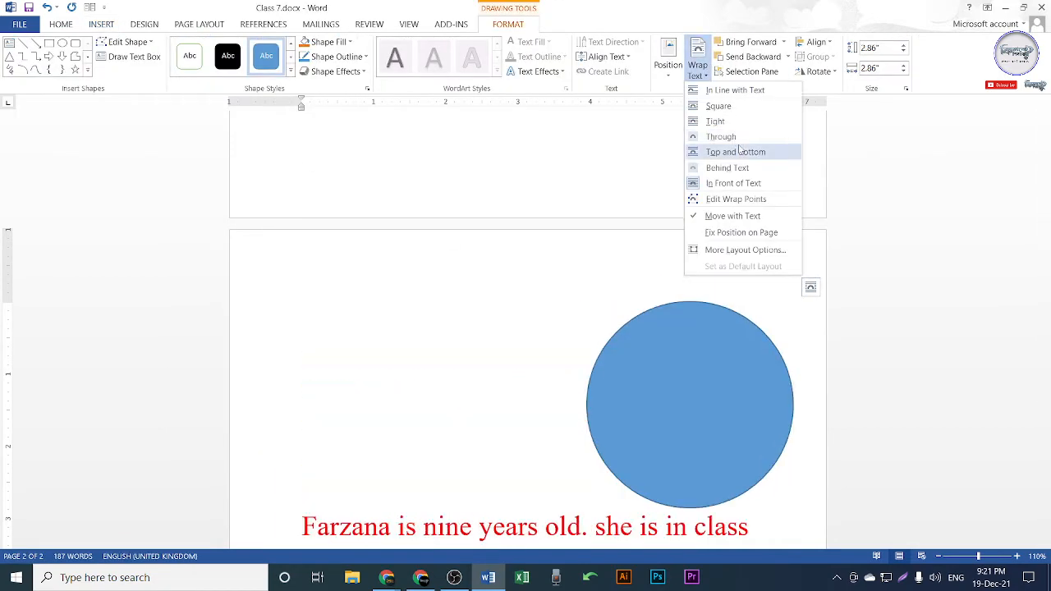
left_click(727, 167)
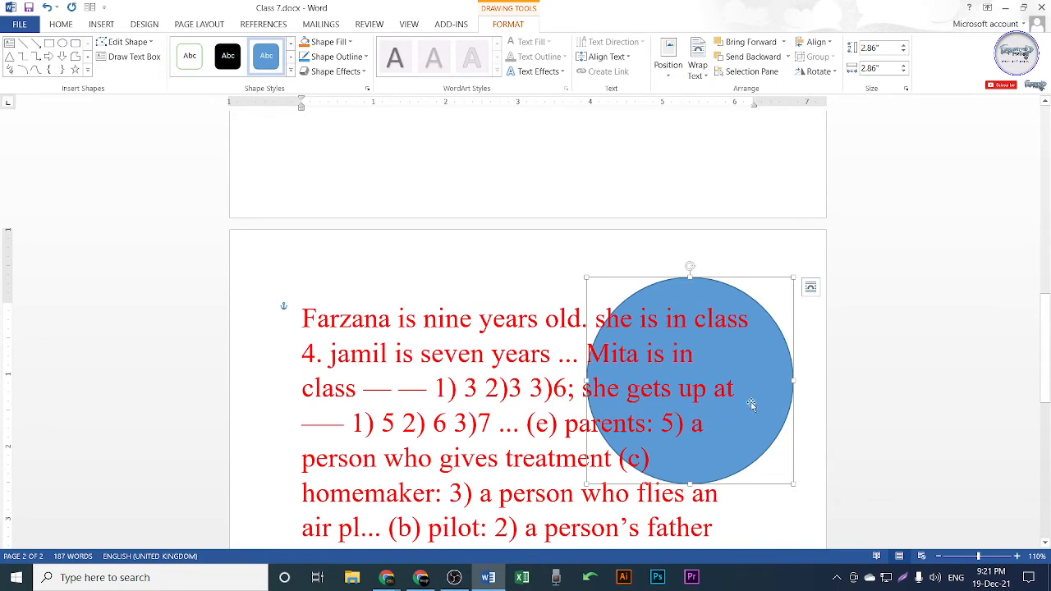
left_click_drag(759, 374, 667, 395)
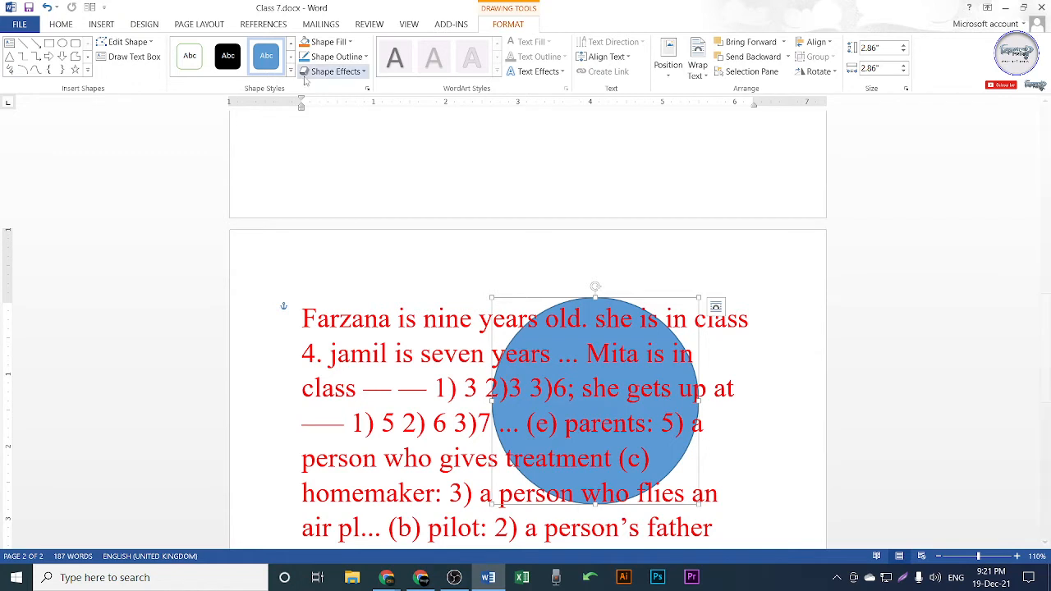
left_click(337, 57)
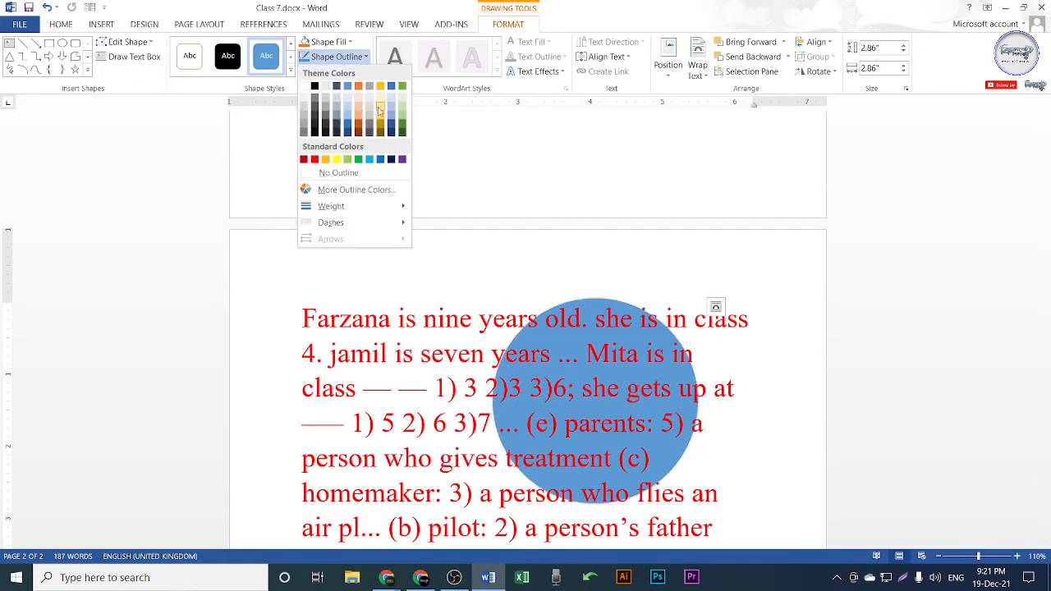
left_click(337, 159)
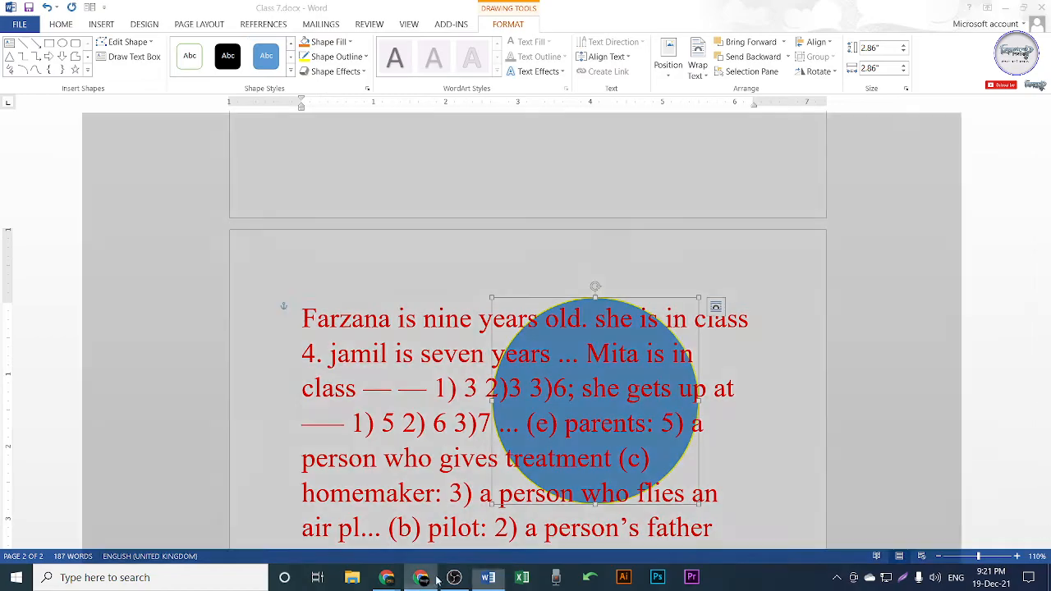
Step: Check the Google Meet call in Chrome, and return to the Word document
left_click(420, 577)
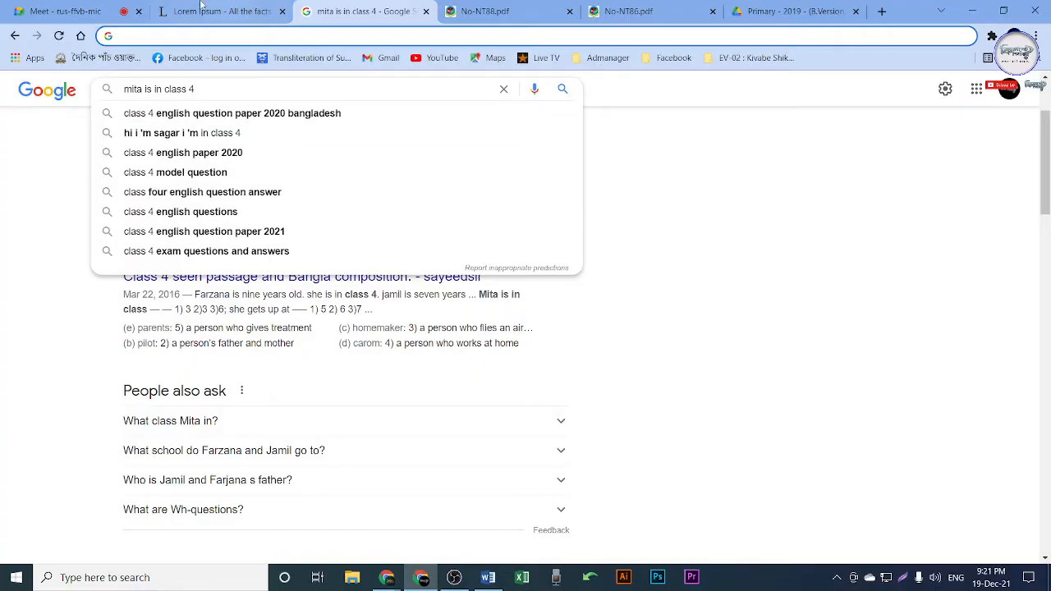
left_click(61, 15)
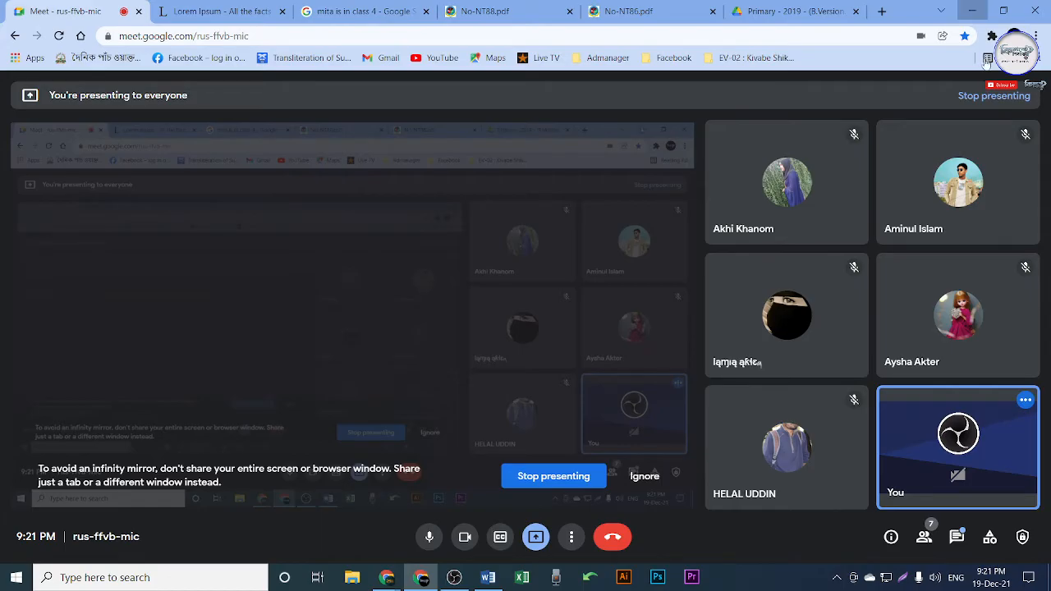
left_click(968, 11)
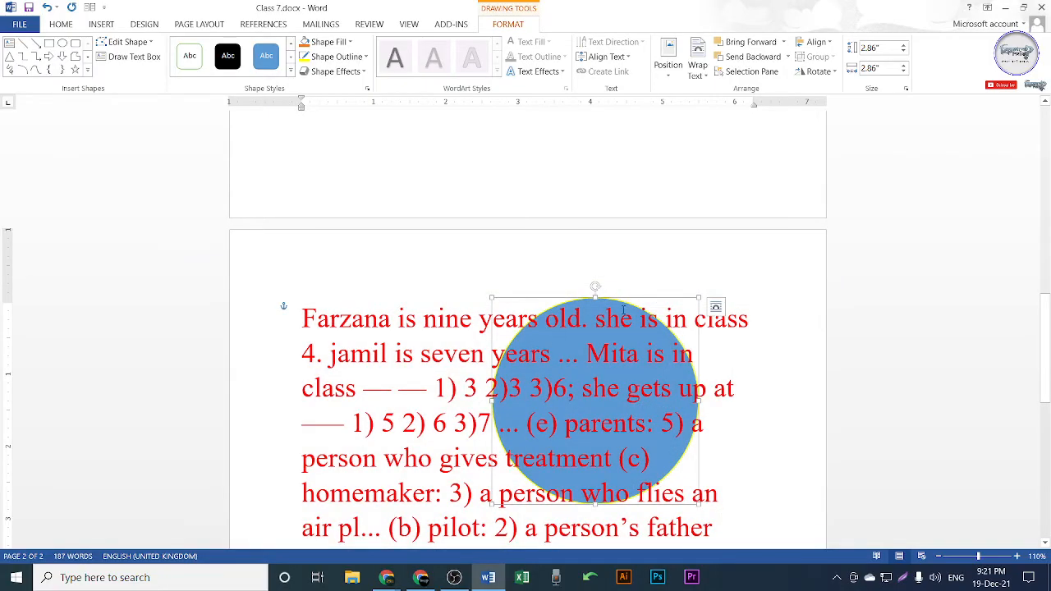
Step: Reposition the circle behind the Farzana passage, and delete it from the page
left_click_drag(612, 300, 349, 285)
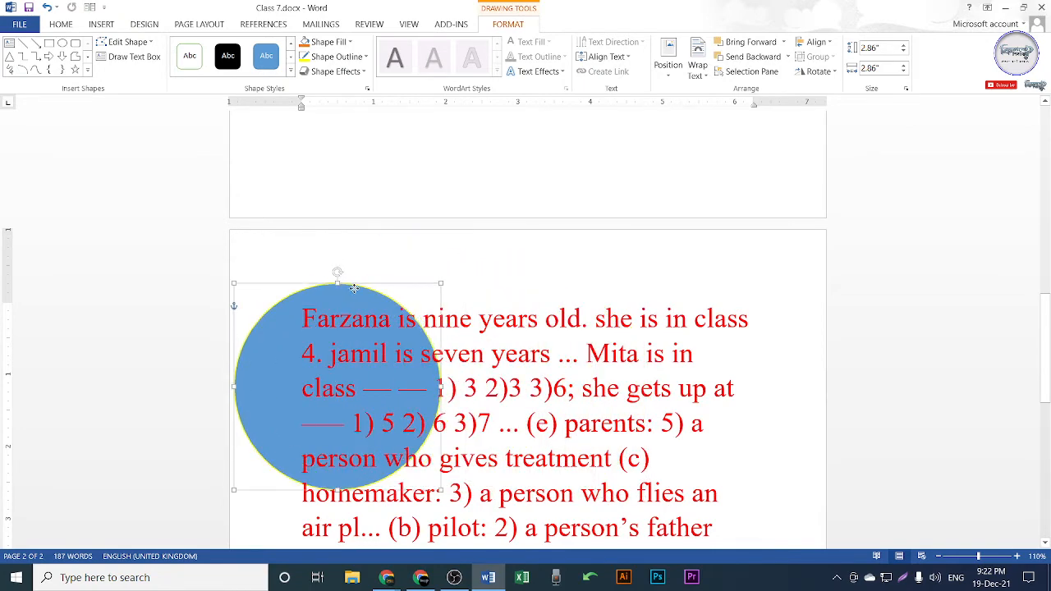
left_click_drag(354, 288, 513, 264)
key("Delete")
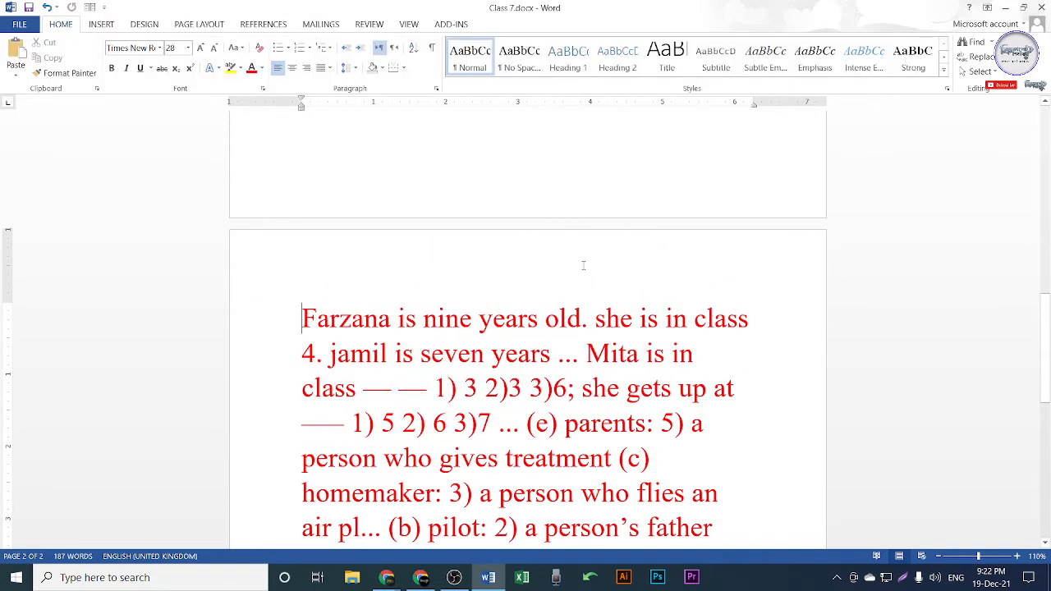
Step: Select the passages on both pages of the document and set their font color to black
scroll(582, 262, "up", 15)
left_click(569, 234)
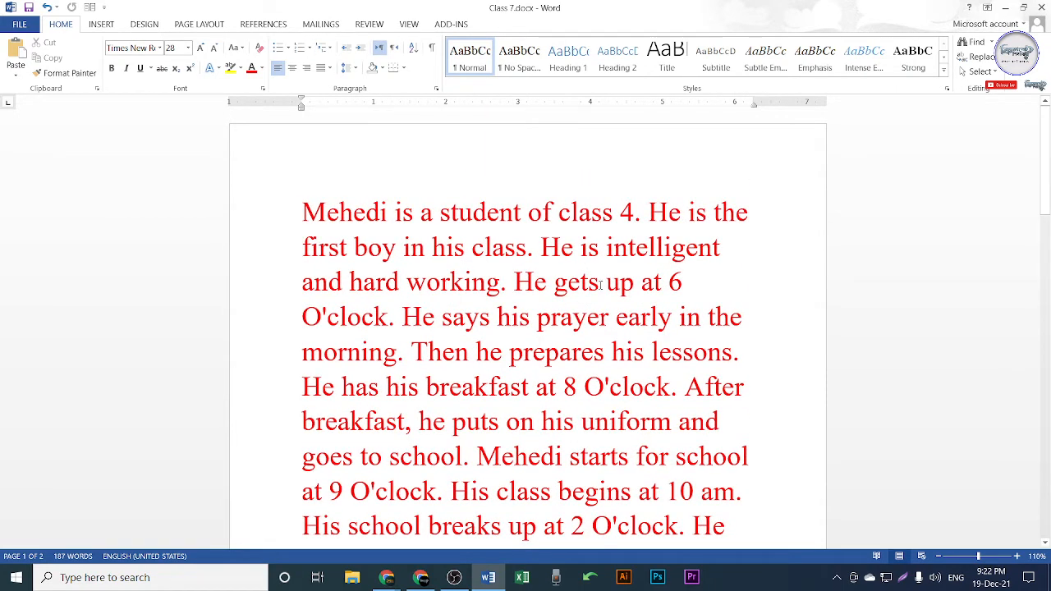
left_click_drag(302, 211, 745, 580)
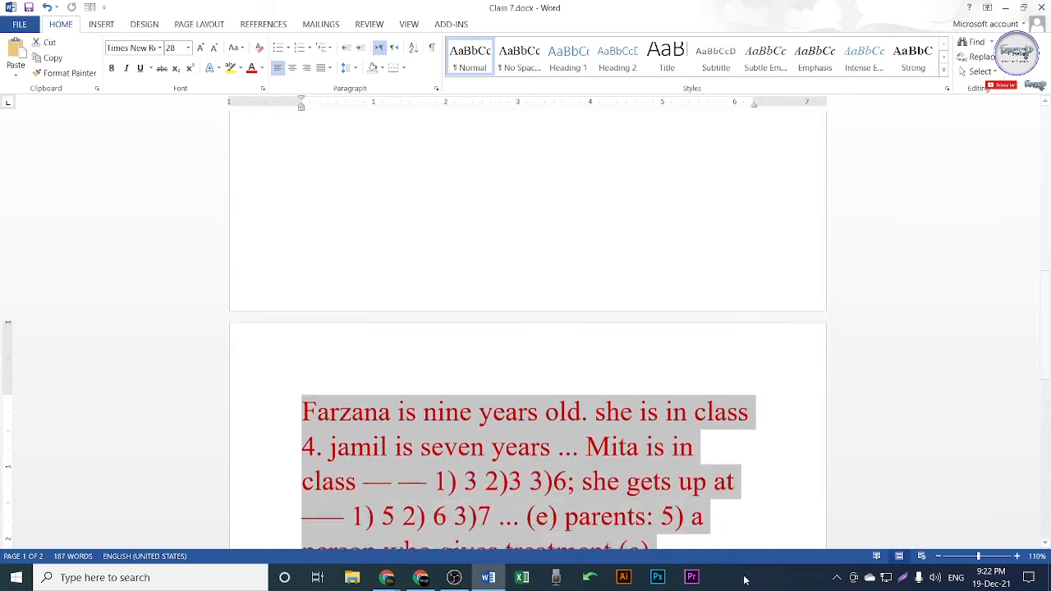
left_click(261, 68)
left_click(262, 114)
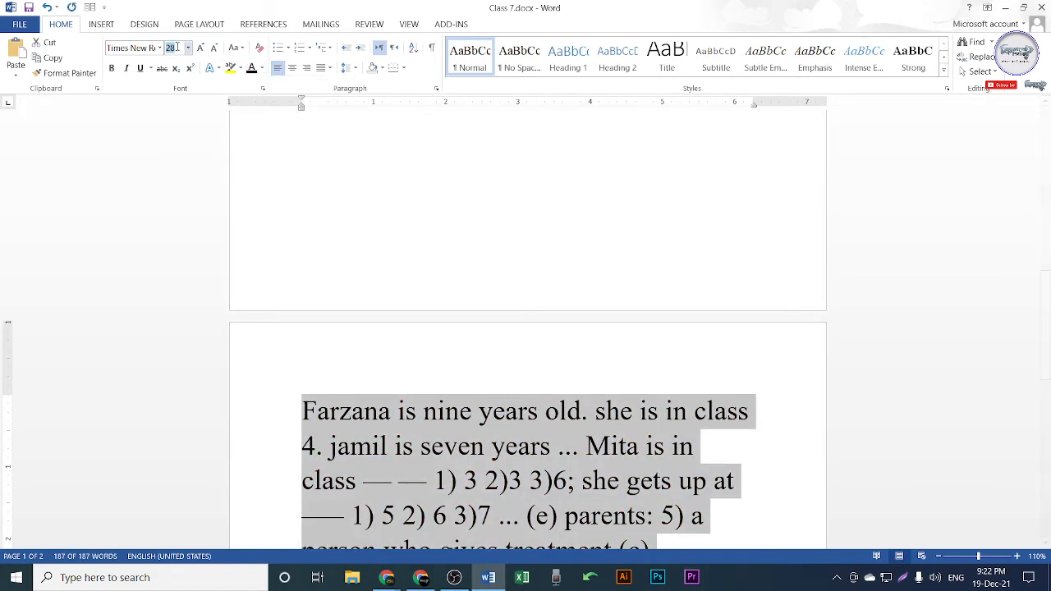
Step: Set the font size of the selected passages to 14 and clear the selection
type("14")
key("Return")
scroll(450, 272, "up", 5)
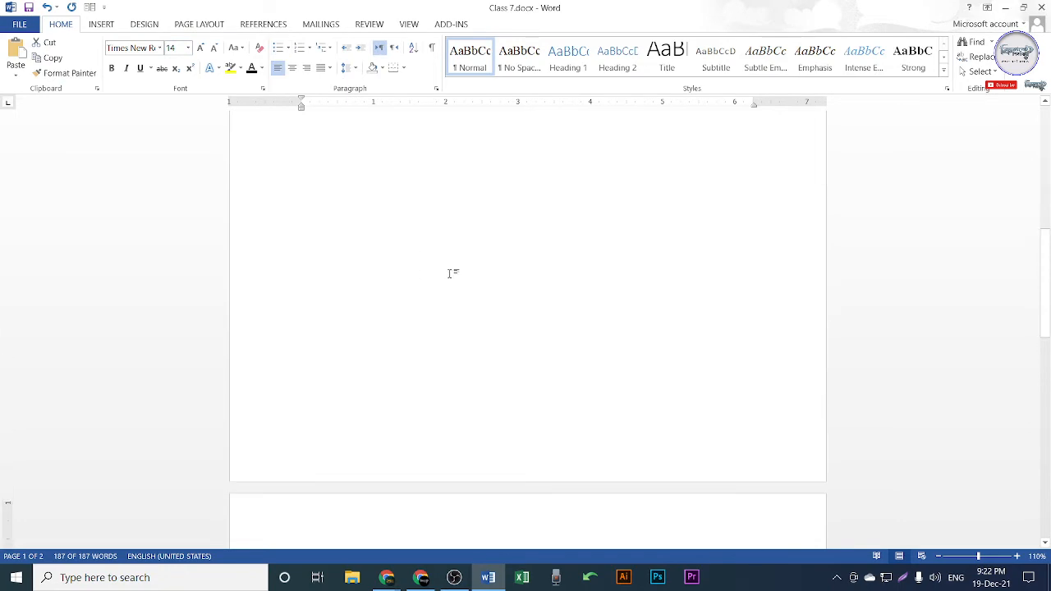
scroll(575, 351, "up", 3)
left_click(576, 342)
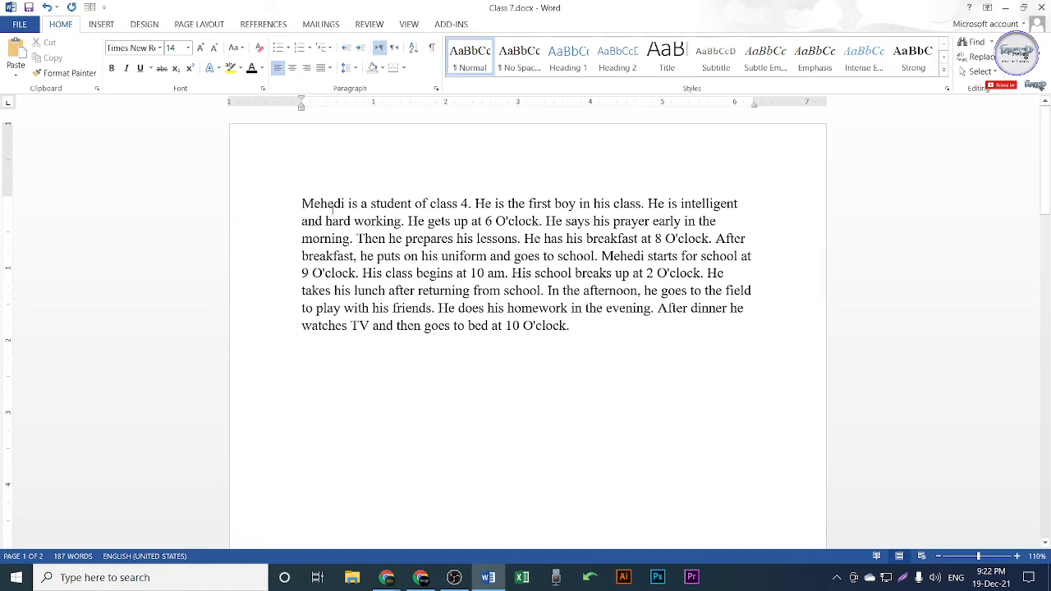
Step: Inspect the font size of the Mehedi passage on page 1, and switch to the Google Meet call in Chrome
left_click(173, 49)
left_click_drag(302, 204, 624, 330)
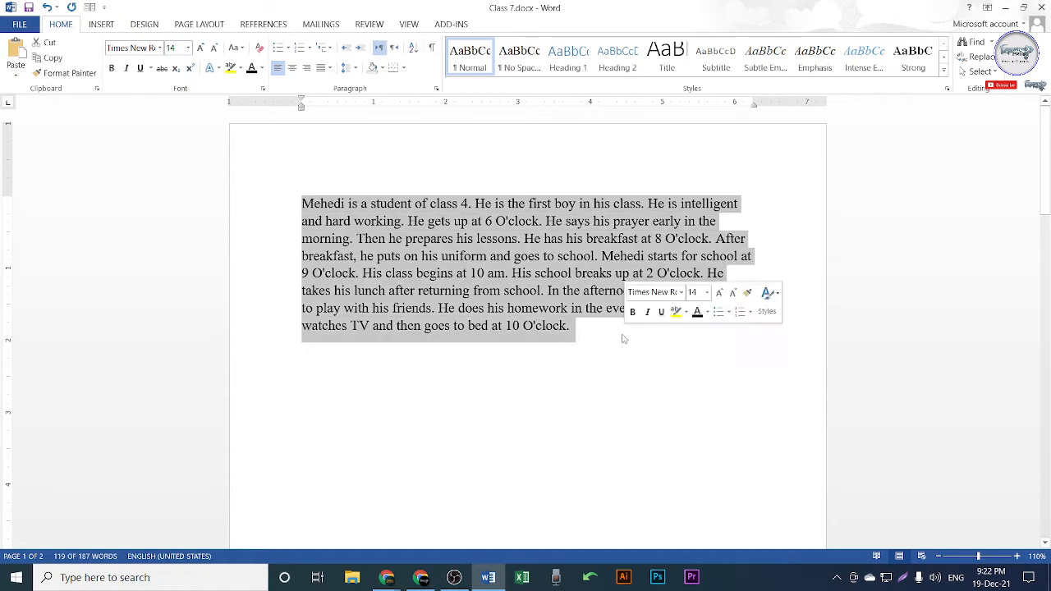
left_click(473, 291)
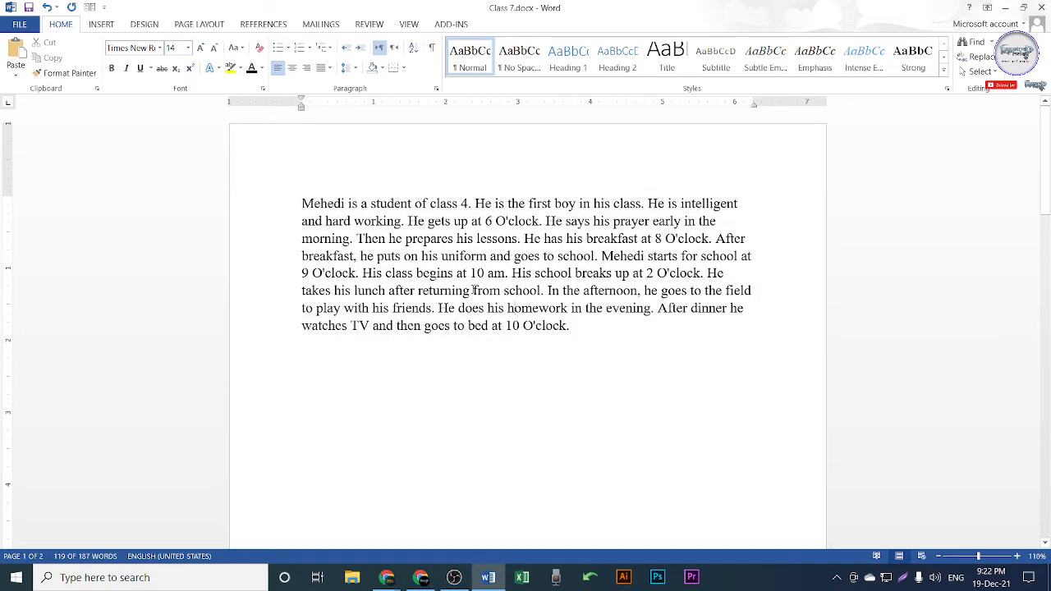
left_click(173, 47)
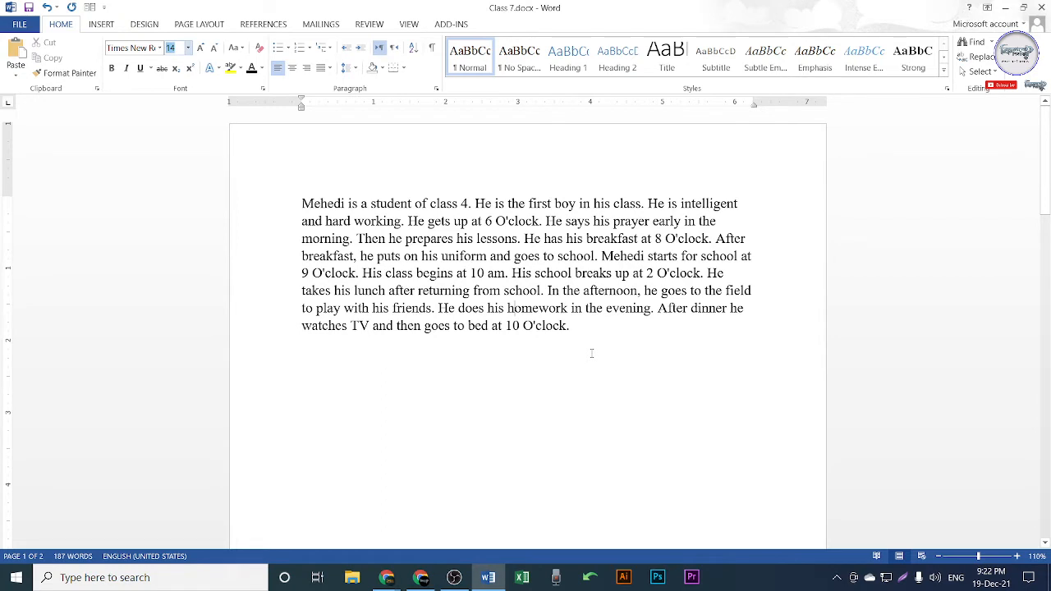
left_click(494, 274)
left_click(421, 577)
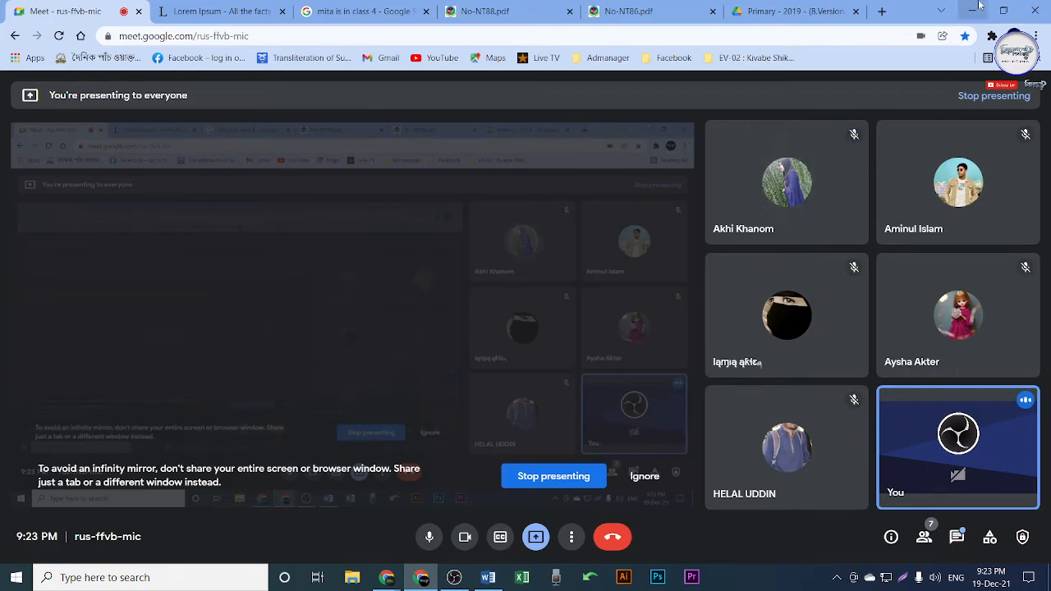
Step: Return to the Word document, outline the paragraph alignment options in red on a screen-capture overlay, and discard the capture
key("alt+Tab")
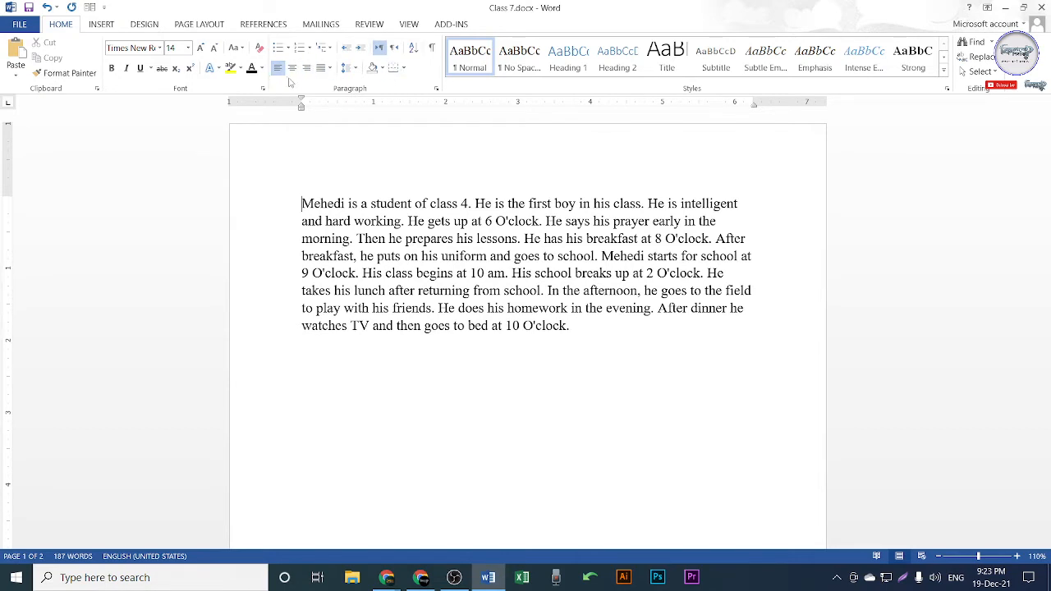
key("Print")
left_click_drag(0, 0, 1049, 225)
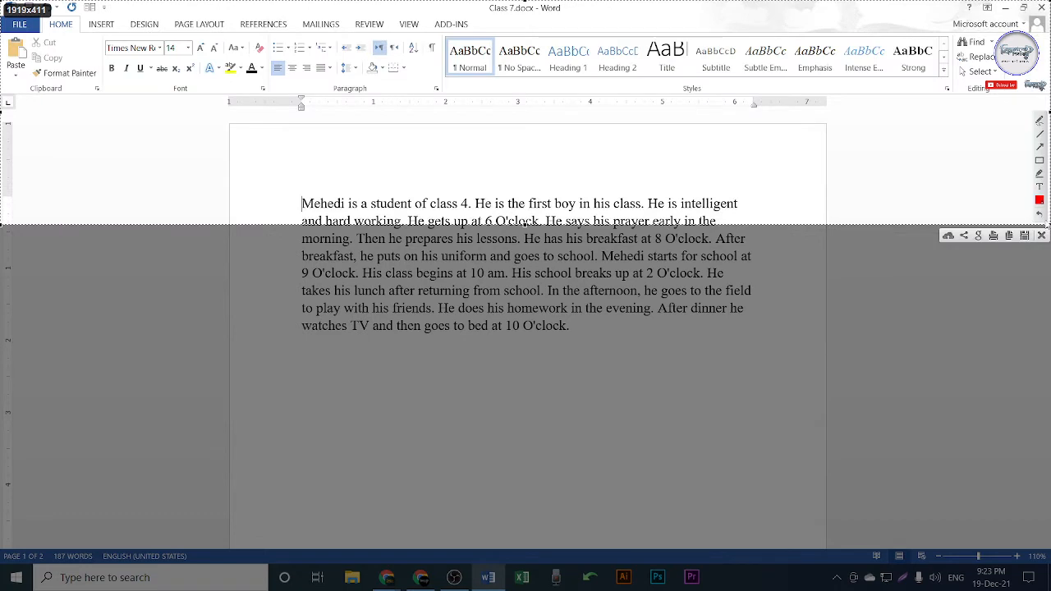
left_click(1040, 161)
left_click_drag(269, 59, 333, 79)
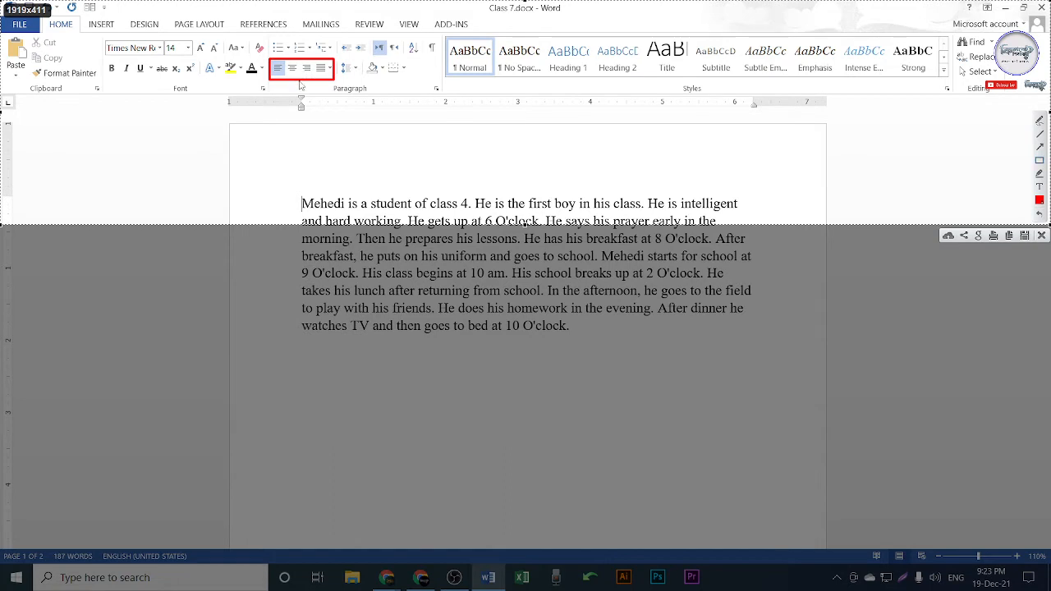
key("Escape")
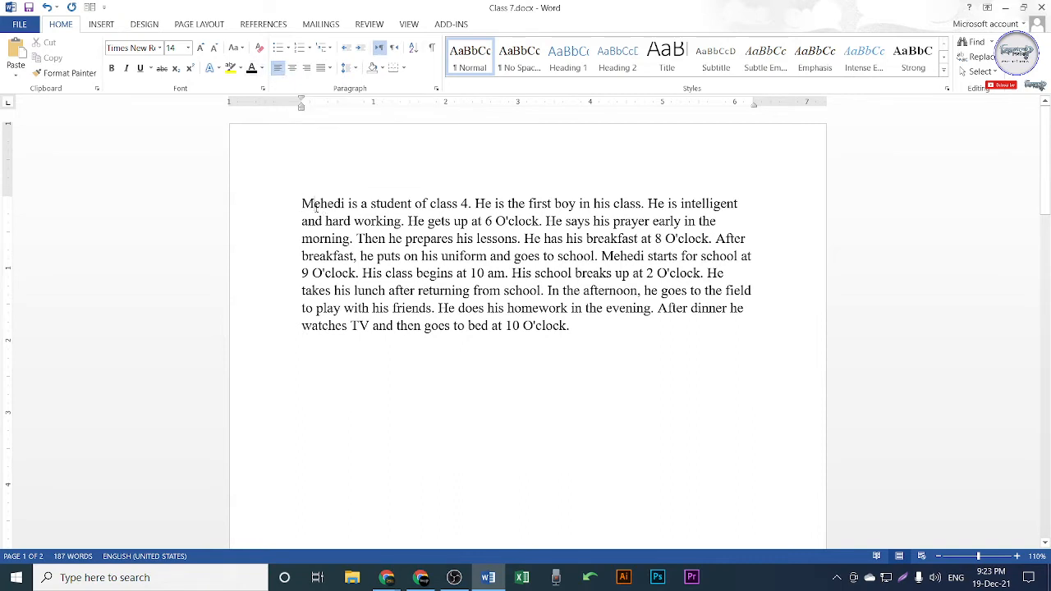
Step: Select the Mehedi passage, apply left alignment to it, and clear the selection
left_click_drag(301, 204, 577, 345)
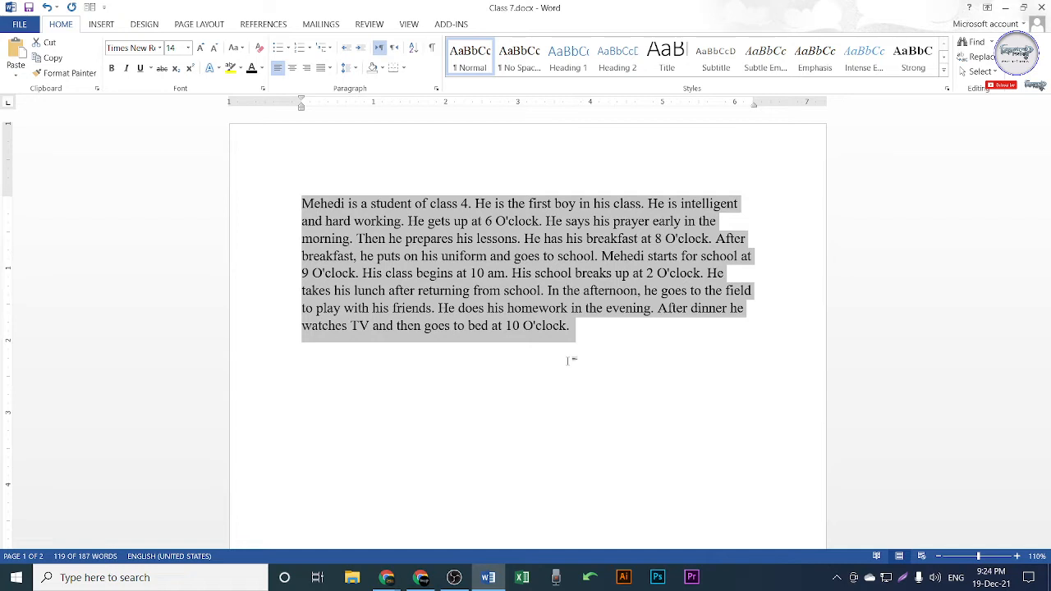
left_click(400, 297)
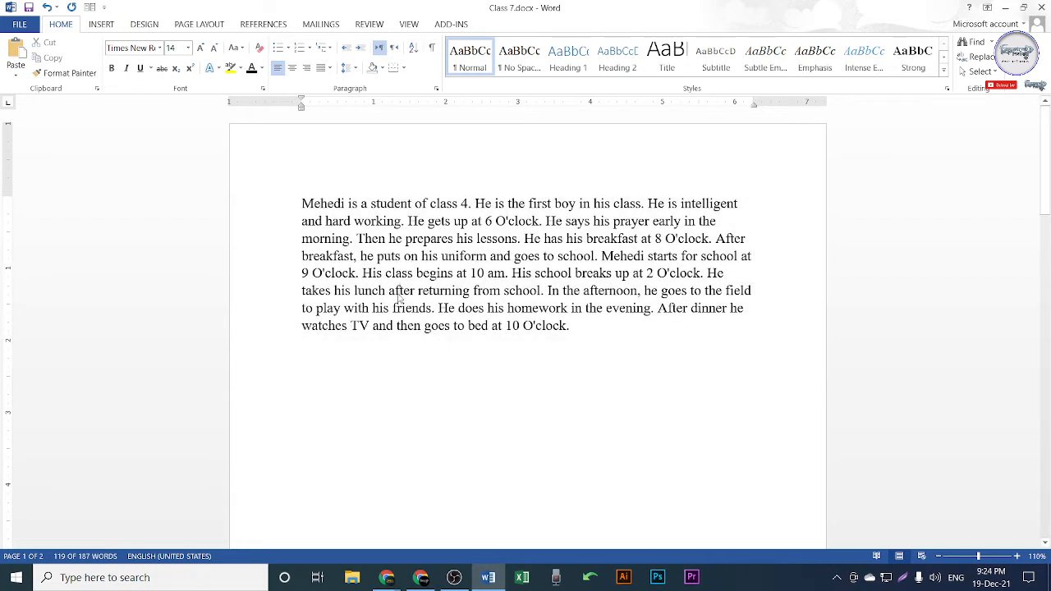
left_click_drag(301, 203, 574, 329)
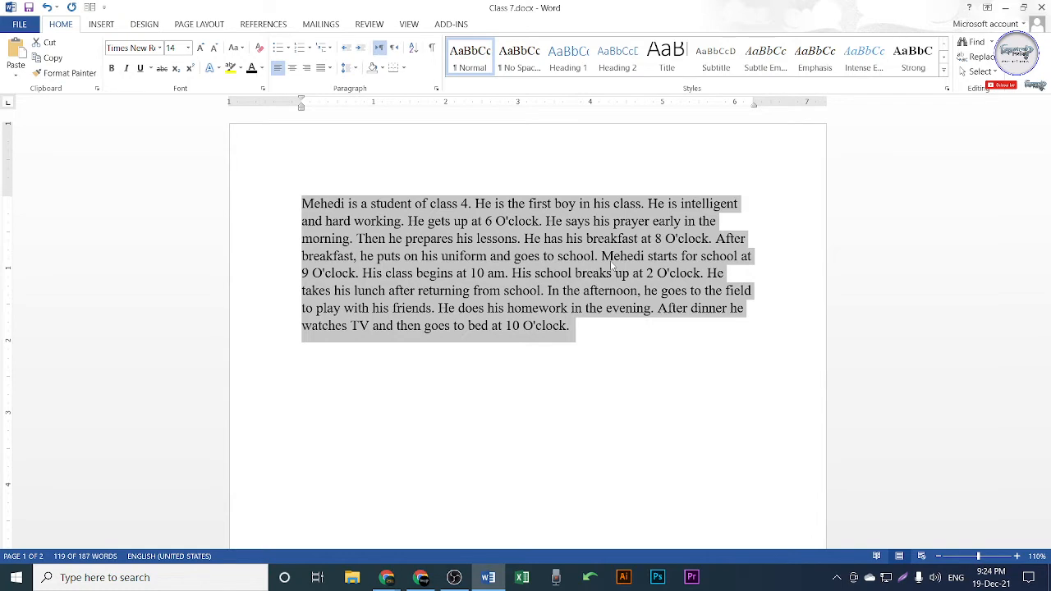
left_click(542, 259)
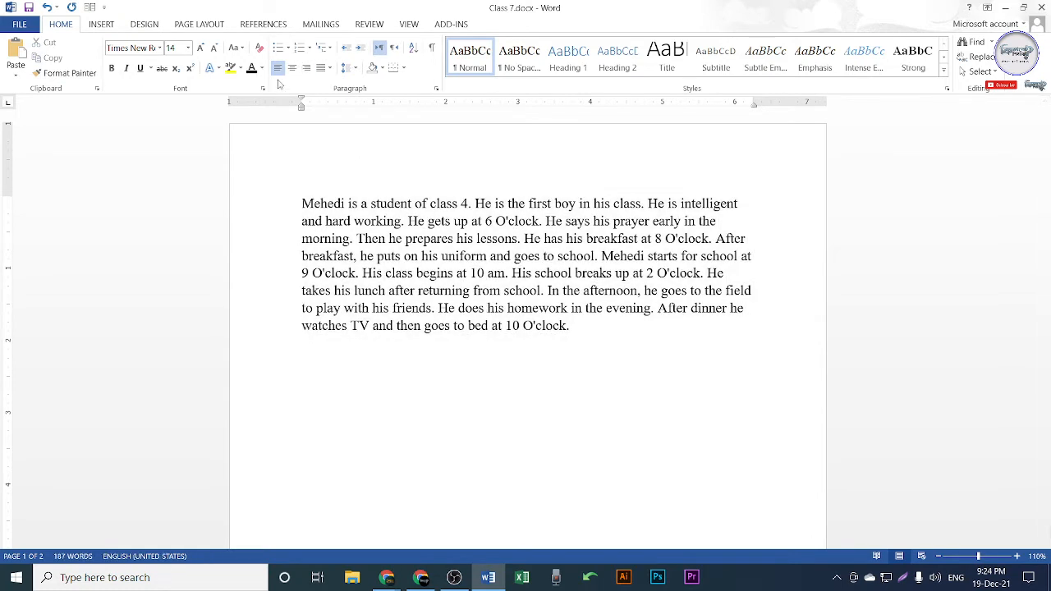
left_click_drag(285, 204, 568, 361)
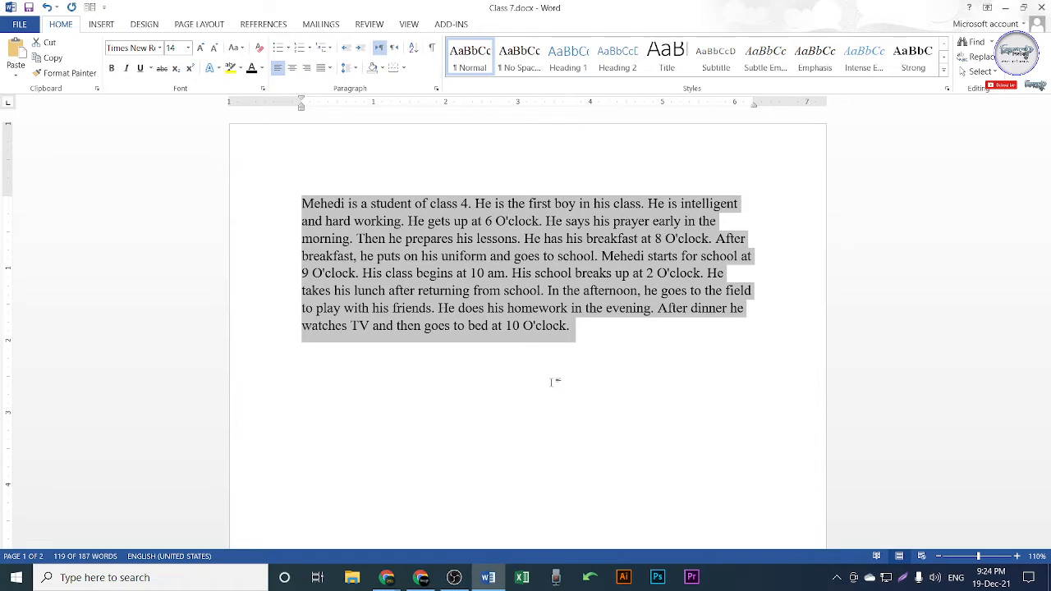
left_click(591, 338)
left_click_drag(300, 202, 619, 330)
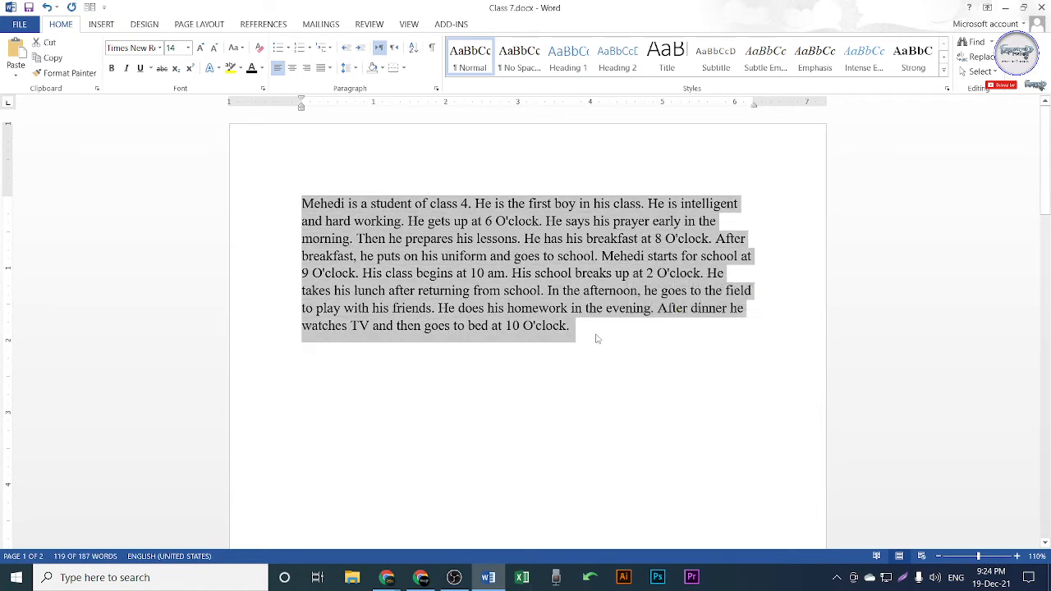
left_click(278, 69)
left_click(286, 205)
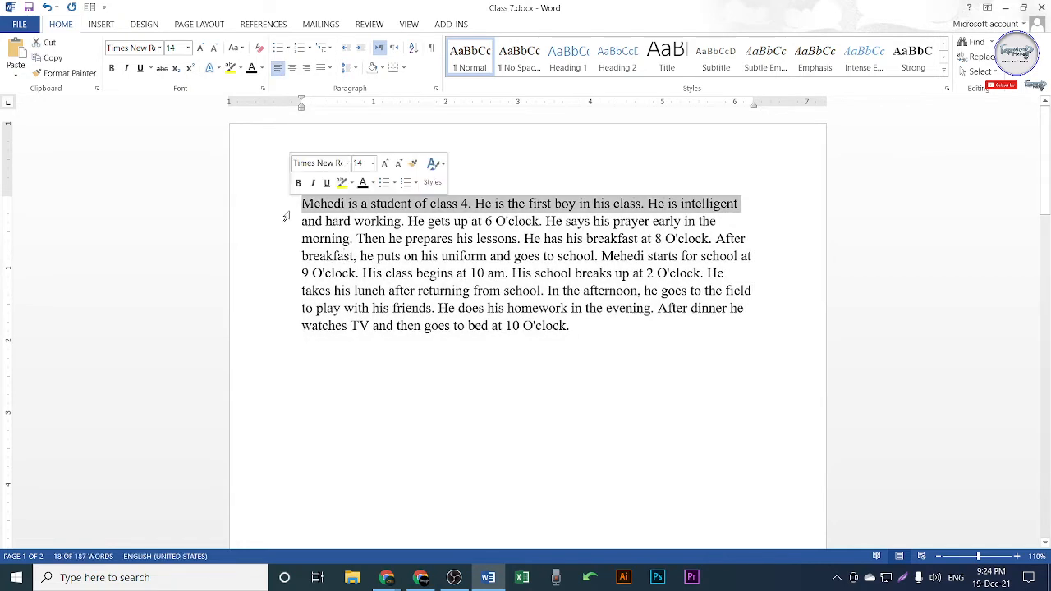
left_click(382, 276)
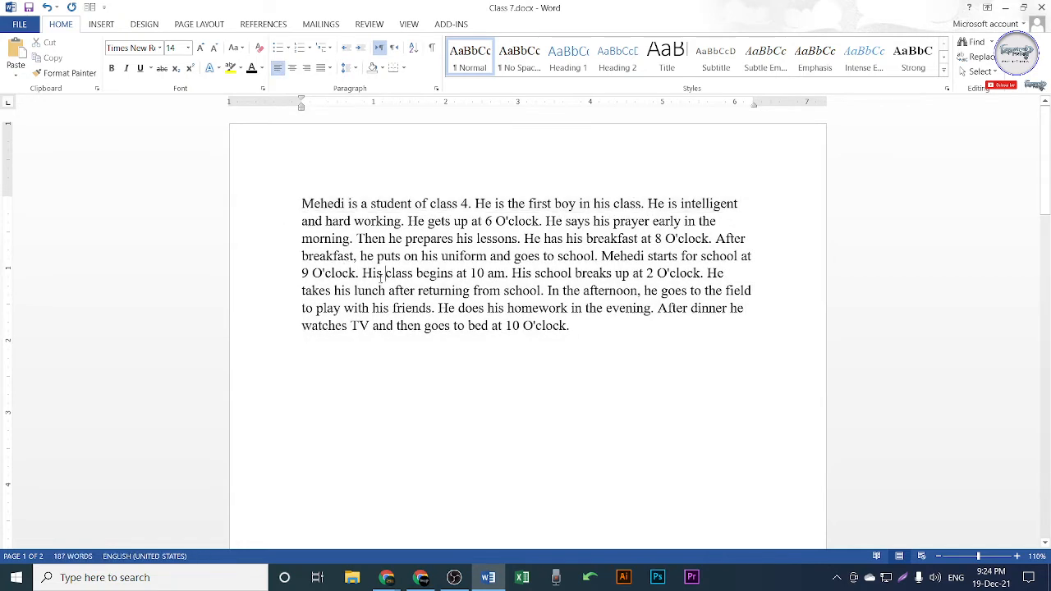
Step: Copy the whole Mehedi passage and delete it from page 1
key("ctrl+Home")
left_click_drag(591, 329, 303, 197)
key("ctrl+c")
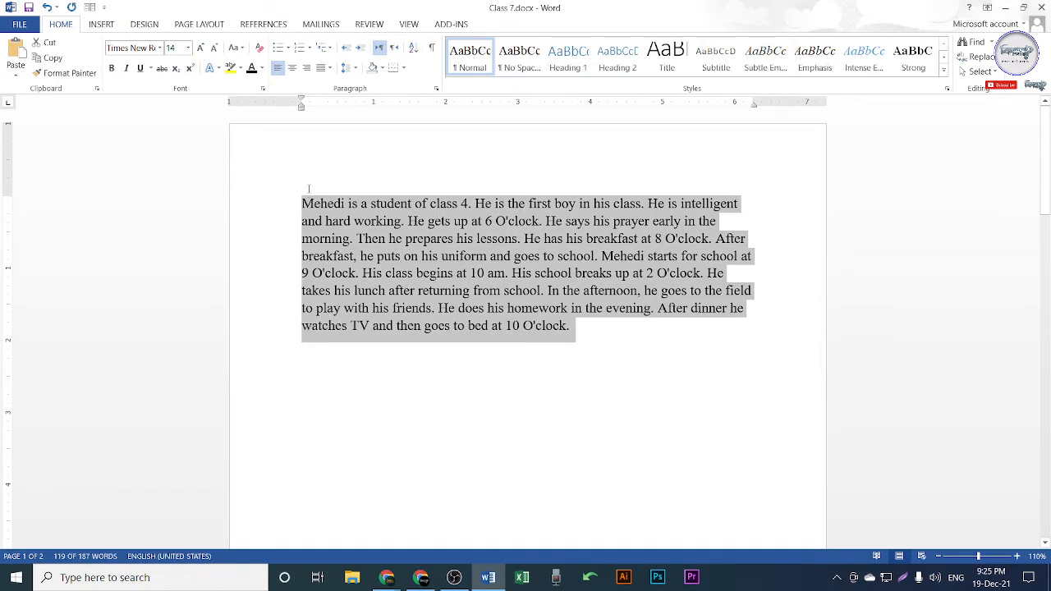
key("Delete")
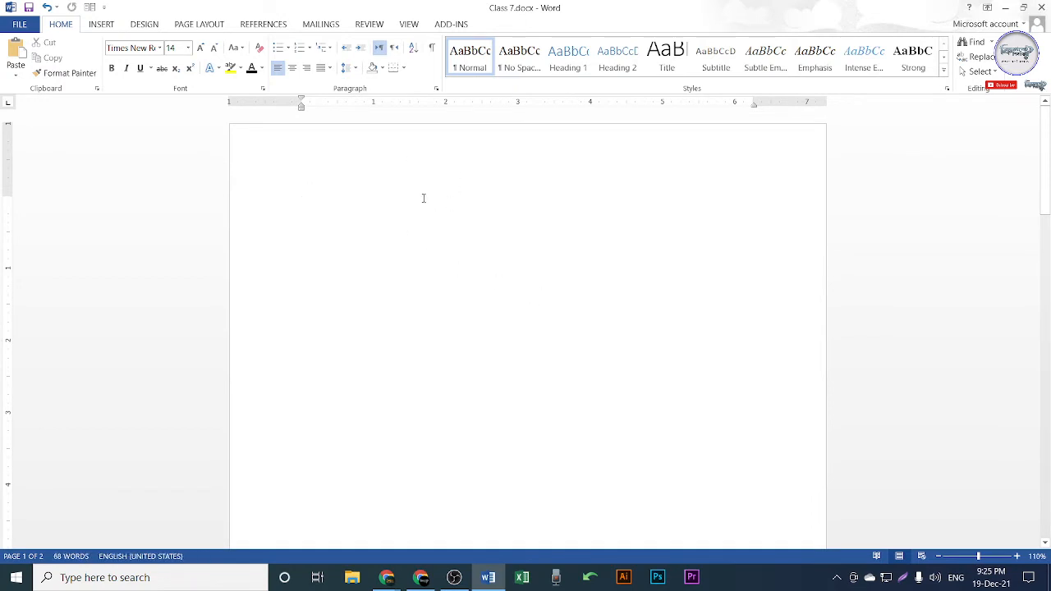
Step: Enter the practice text "Amader Bangladesh" at the start of the emptied page
type("fdf")
key("BackSpace")
key("BackSpace")
key("BackSpace")
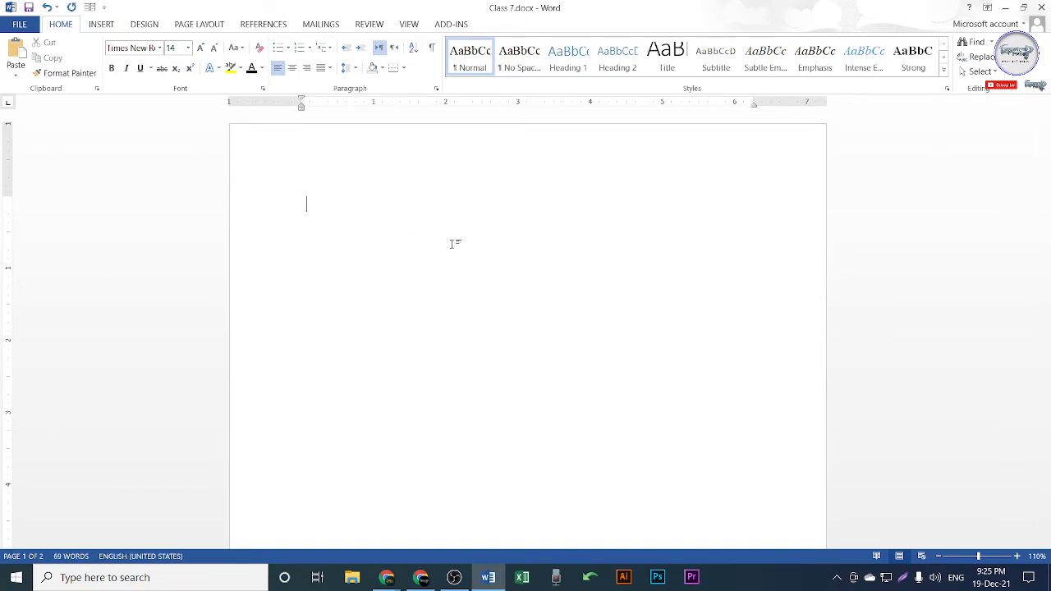
type("Am")
type("as")
type("der")
type(" Bang")
type("ladesh")
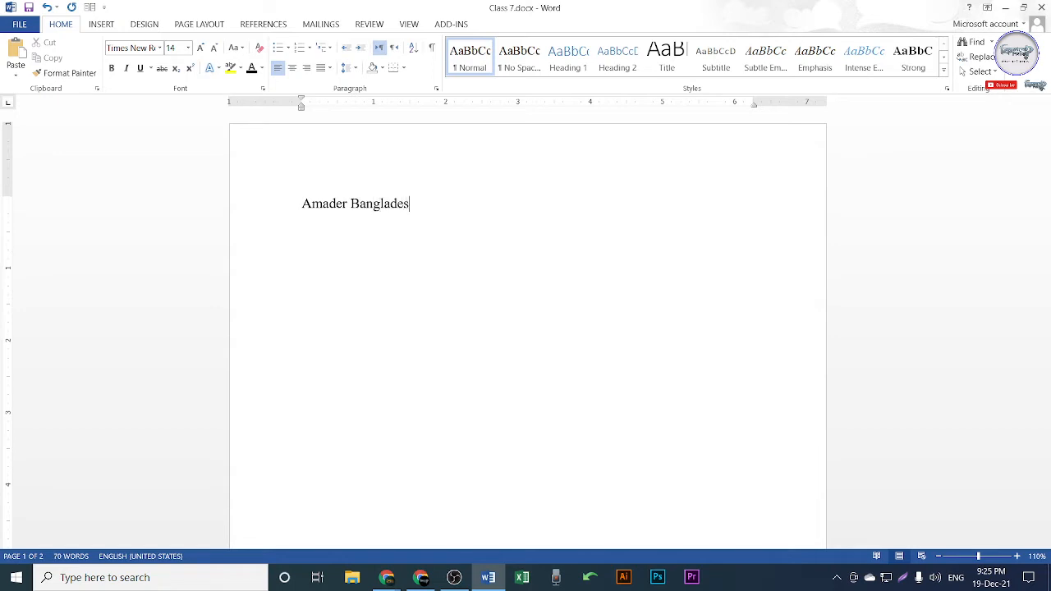
Step: Replace the "Amader Bangladesh" line with the copied Mehedi passage
left_click(262, 209)
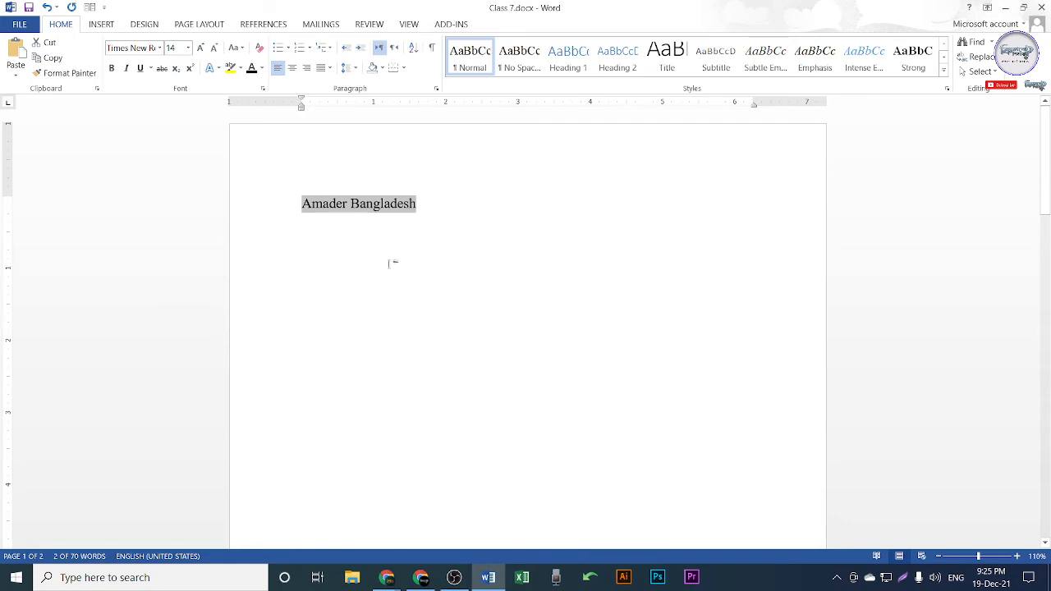
key("ctrl+v")
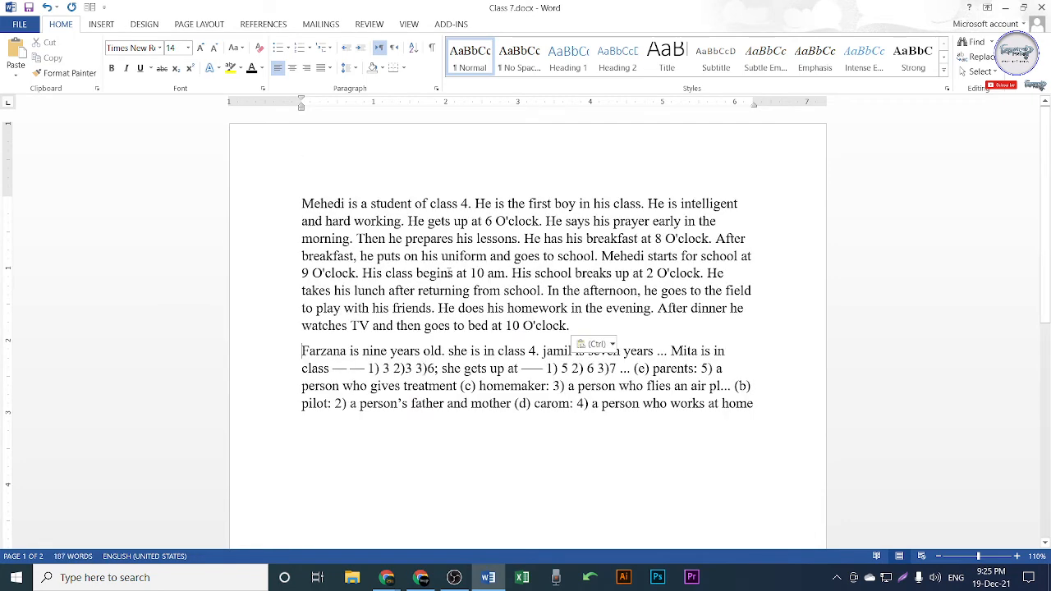
Step: Select the Mehedi and Farzana passages, check the Google Meet call, and center-align both passages in Word
left_click_drag(260, 199, 271, 419)
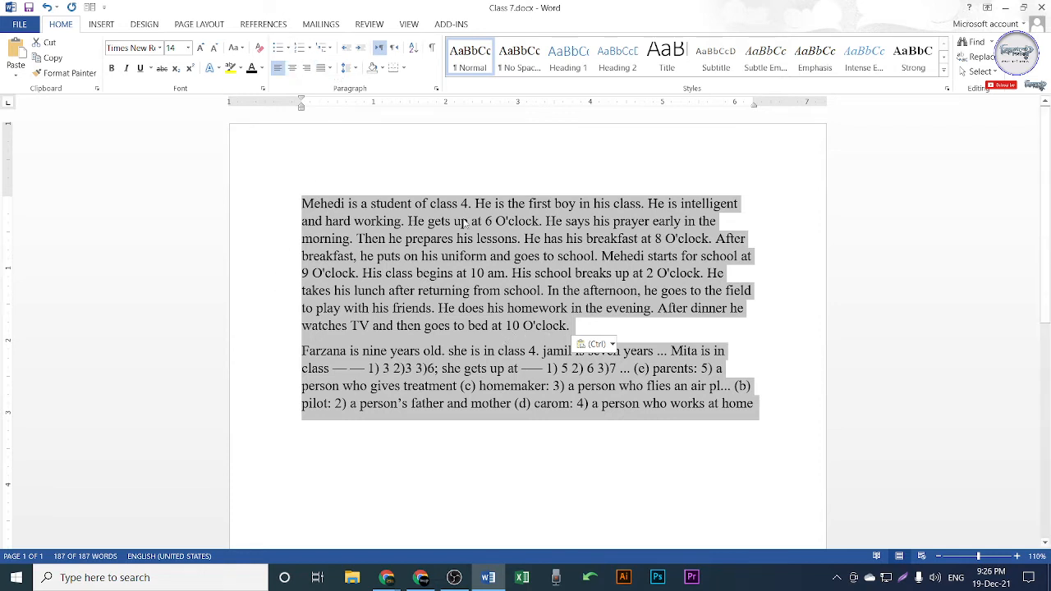
left_click(422, 578)
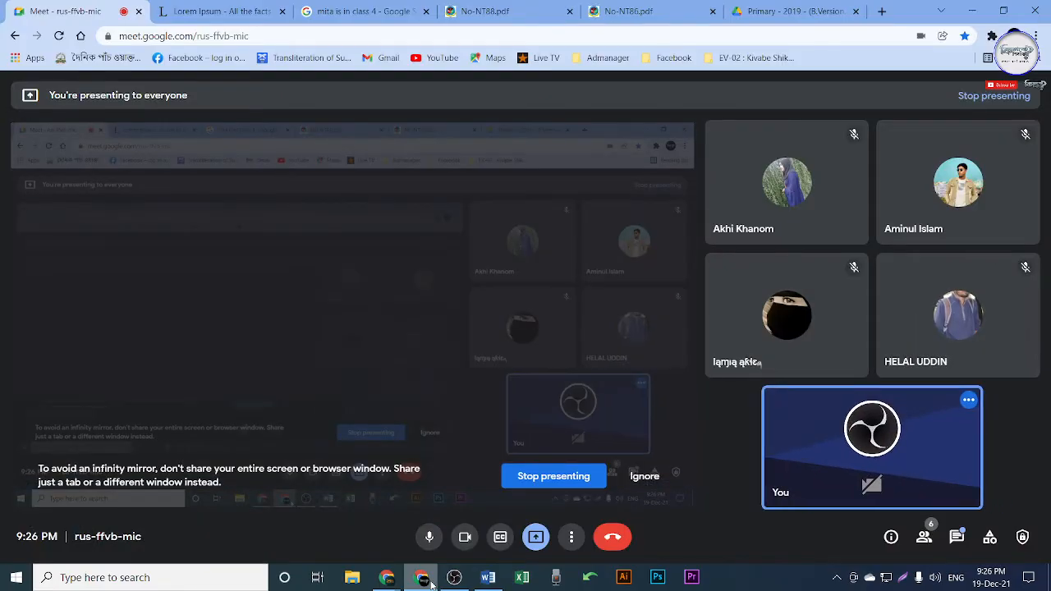
left_click(983, 8)
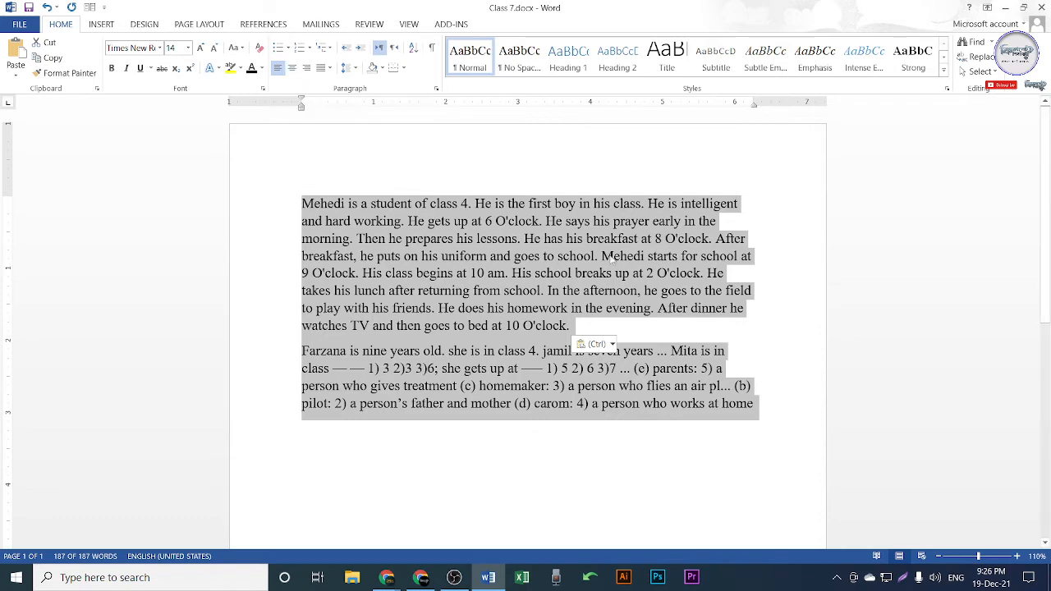
left_click(293, 69)
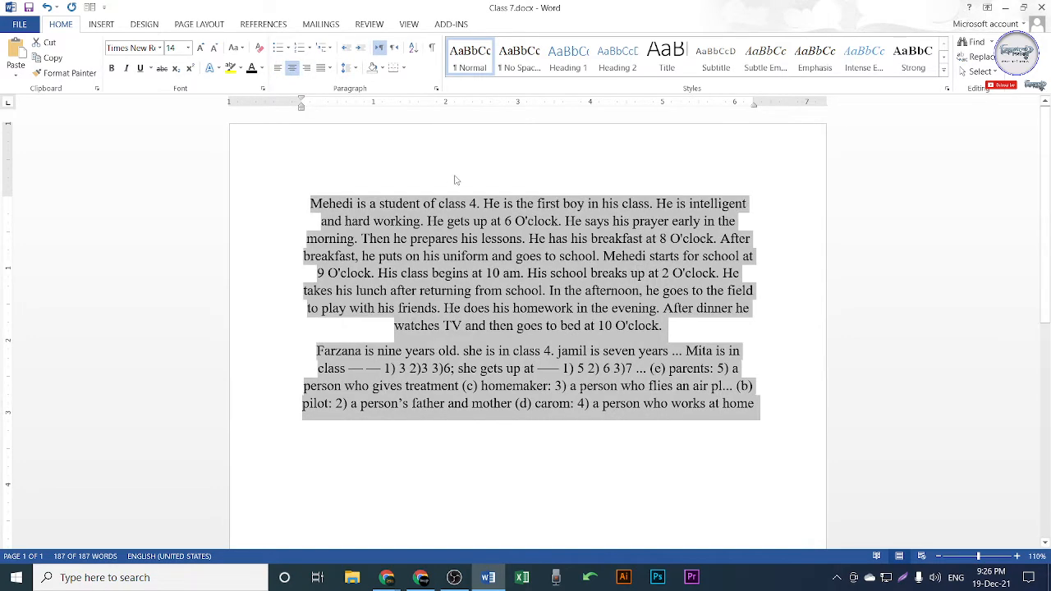
left_click(408, 236)
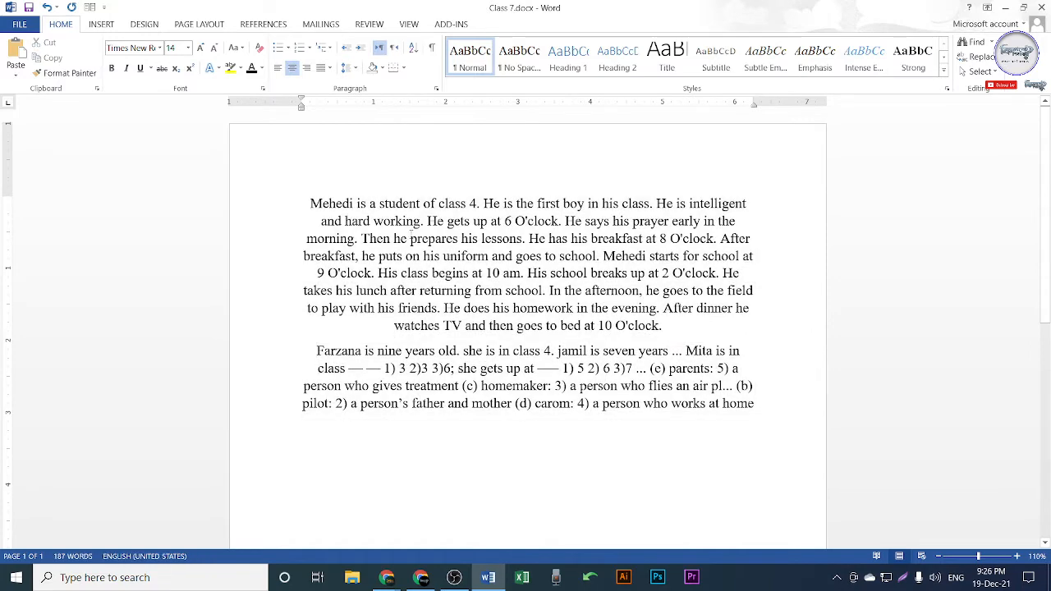
Step: Insert four blank lines above the Mehedi passage
left_click(309, 203)
key("Return")
key("Return")
key("Return")
key("Return")
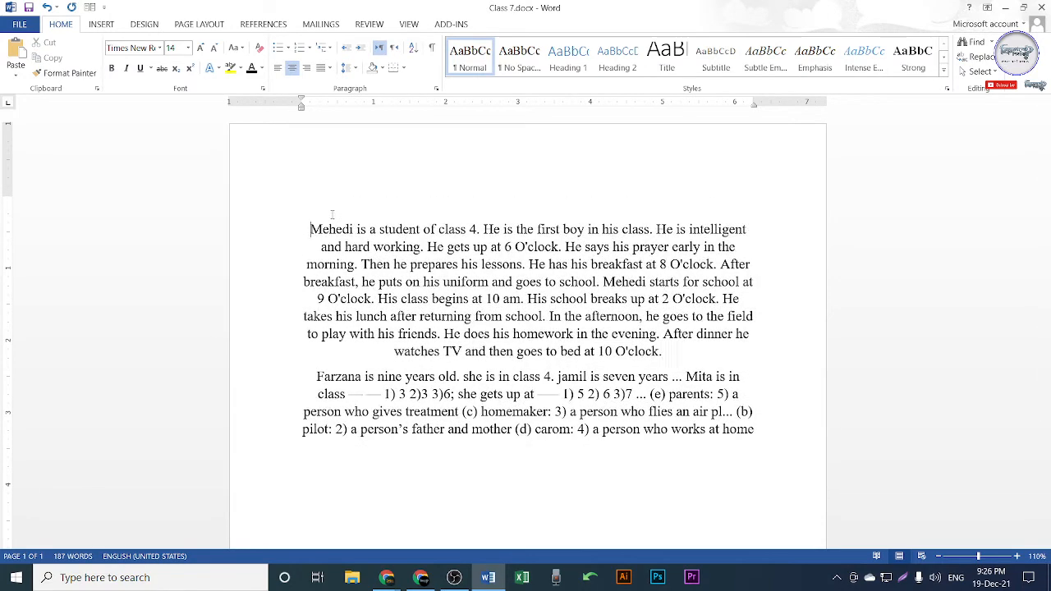
Step: Fill the first blank line with random letters to demonstrate centered typing, and delete them
left_click(454, 210)
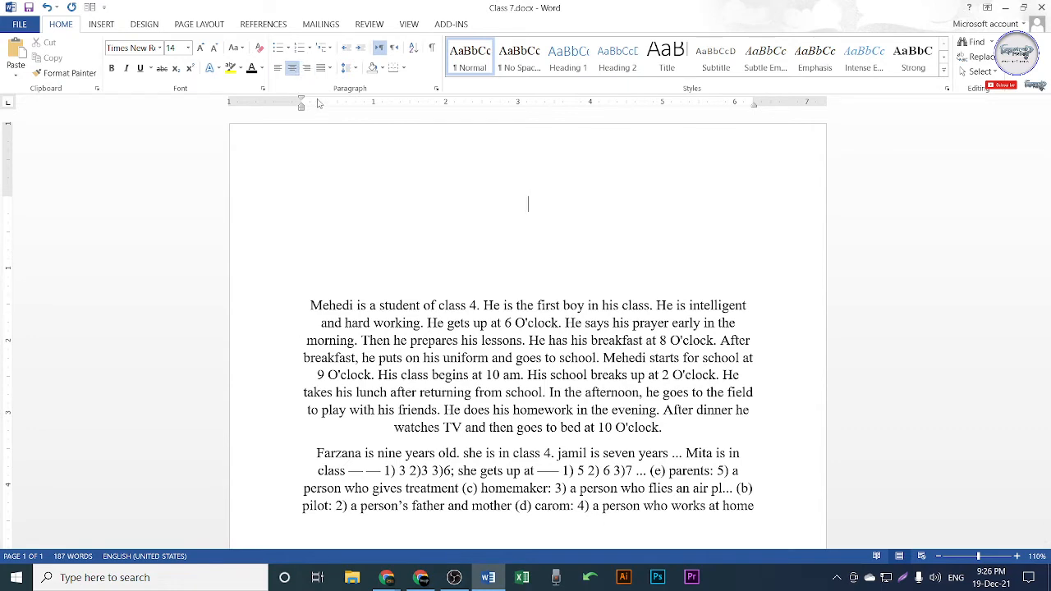
type("hjdfjdfksdjfskdfjdsk")
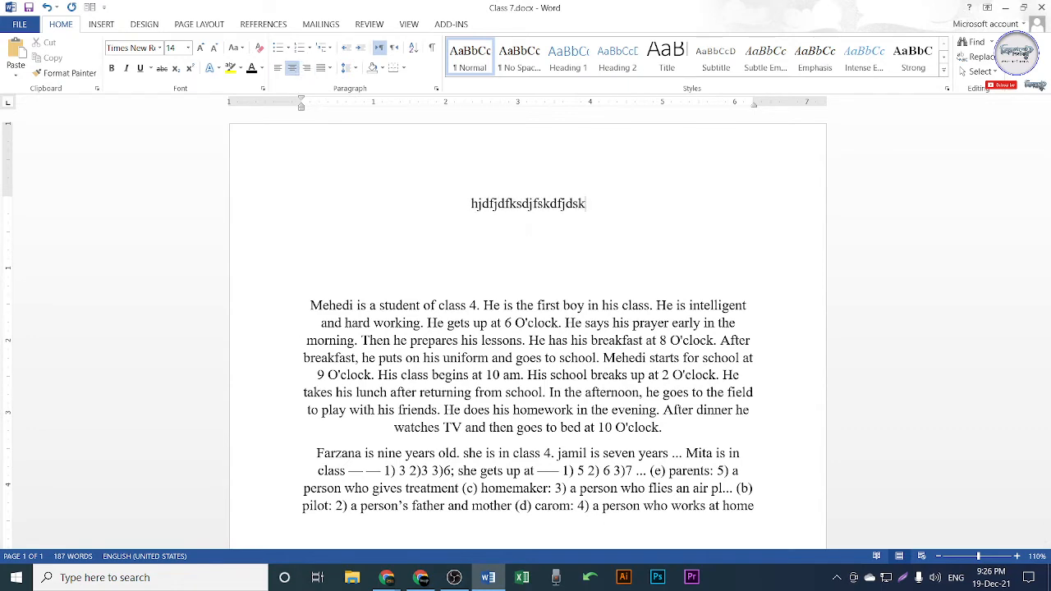
type("fdskjfdskfdkjfhdslkfjdsfkjdsf")
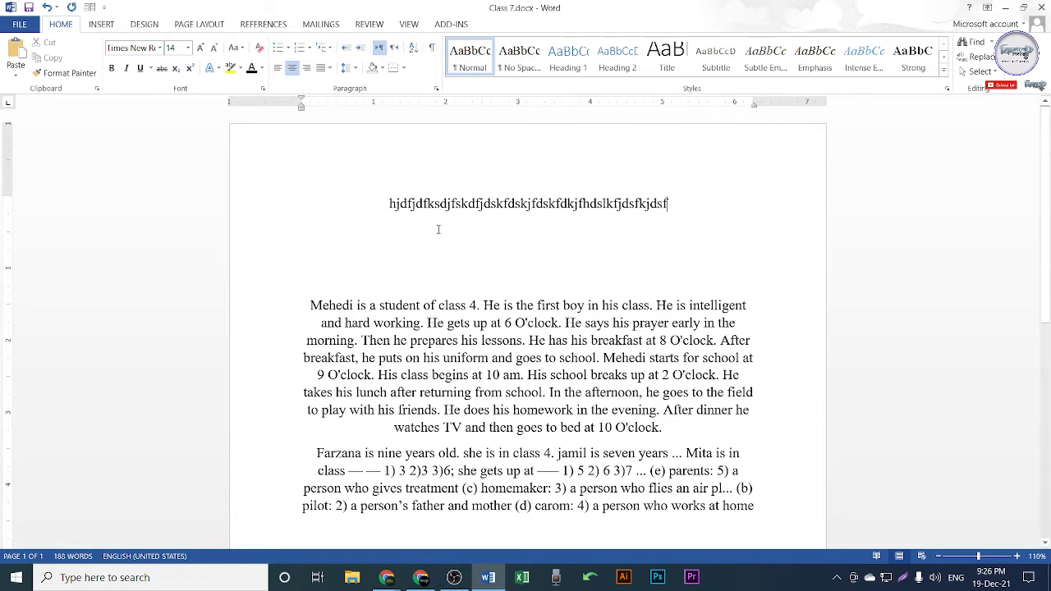
left_click_drag(390, 207, 687, 197)
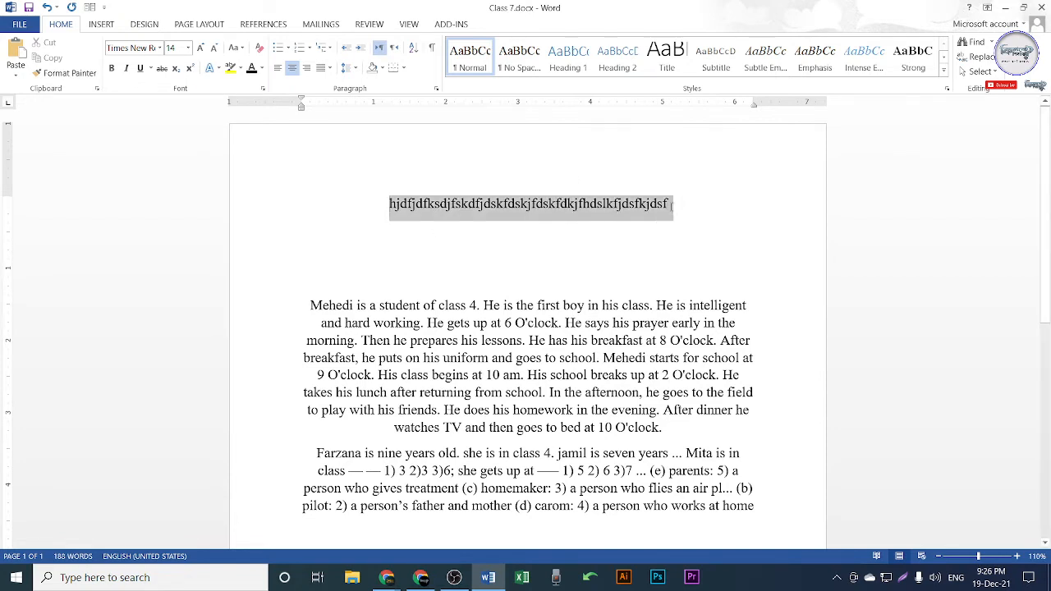
key("Delete")
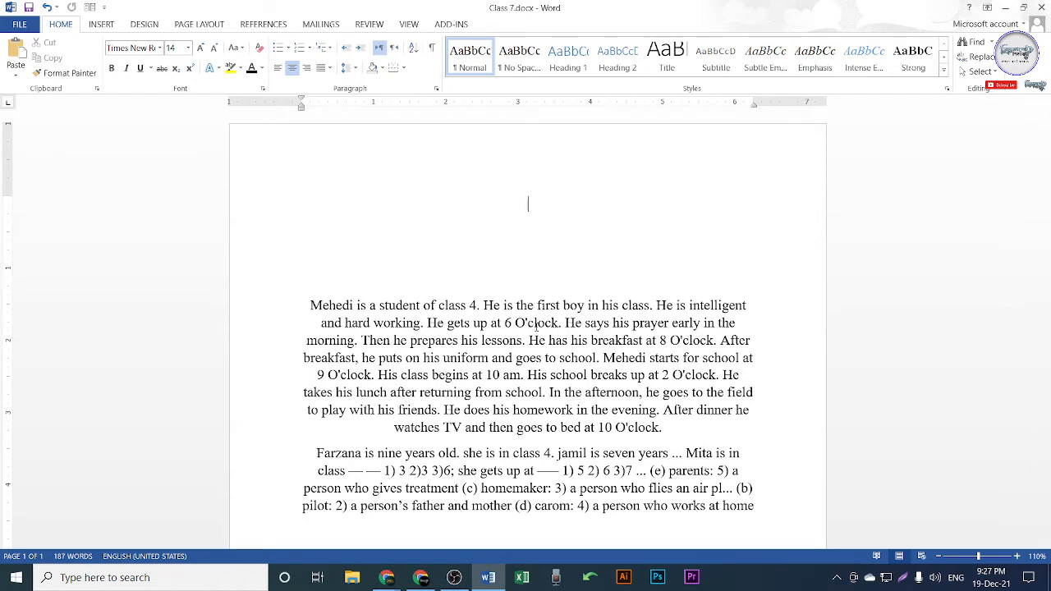
Step: Add the heading "Class : 07" on the first line above the passages and make it bold
type("Class : 07")
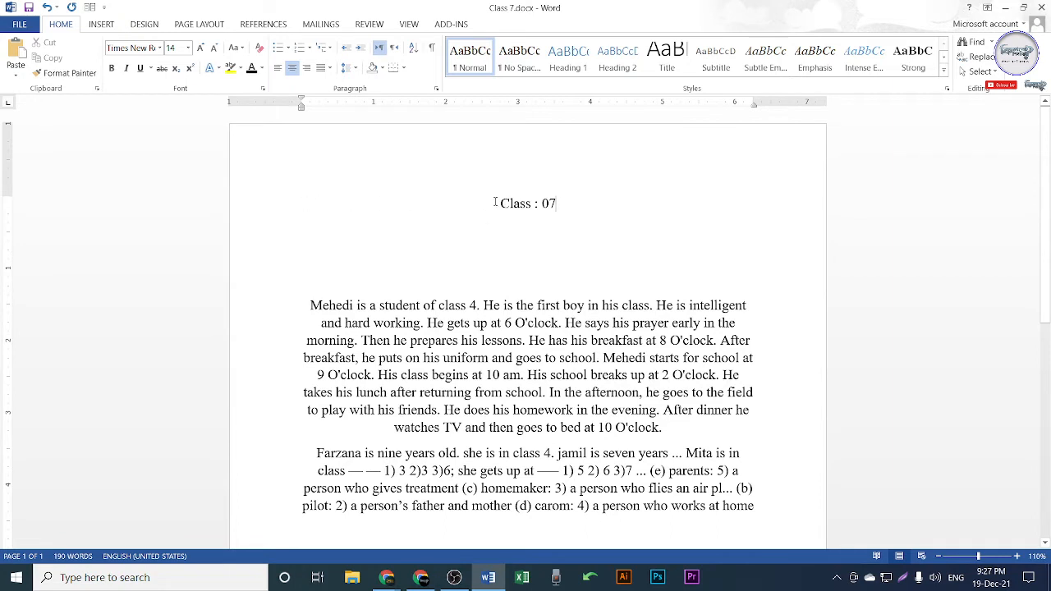
left_click_drag(495, 202, 555, 216)
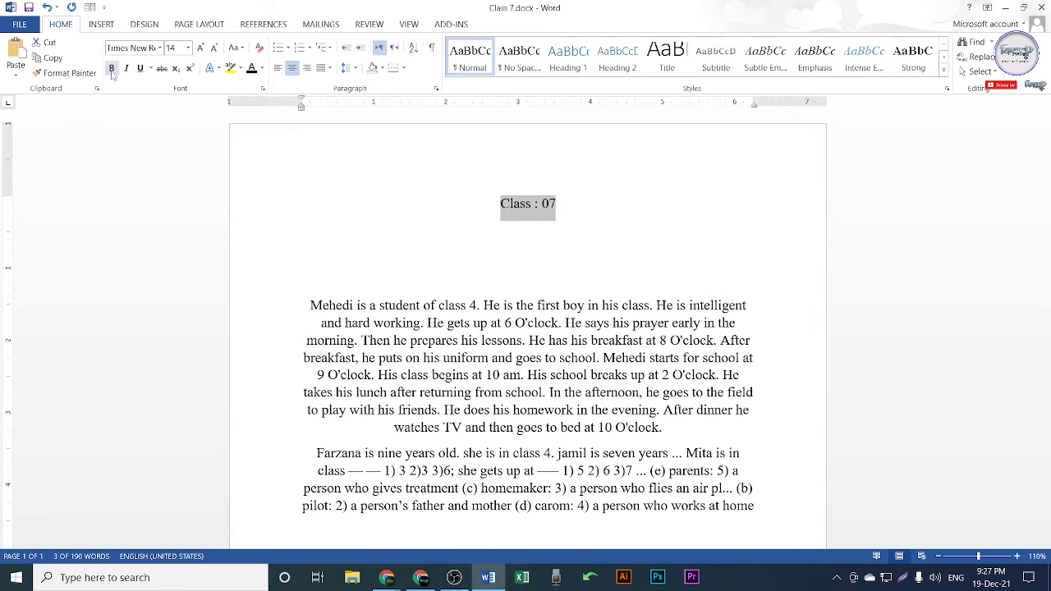
left_click(482, 356)
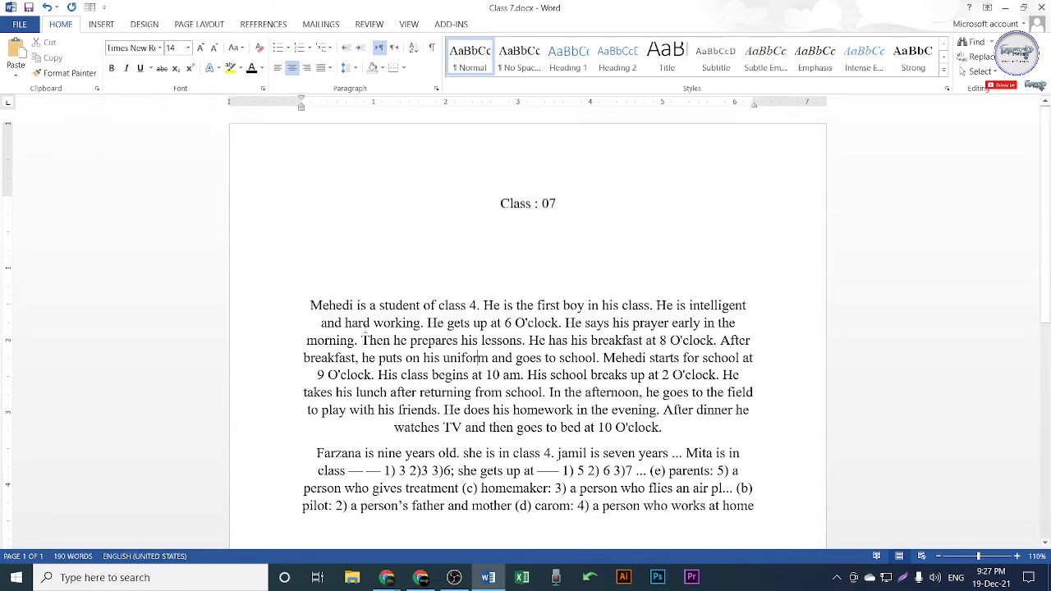
left_click_drag(500, 218, 563, 205)
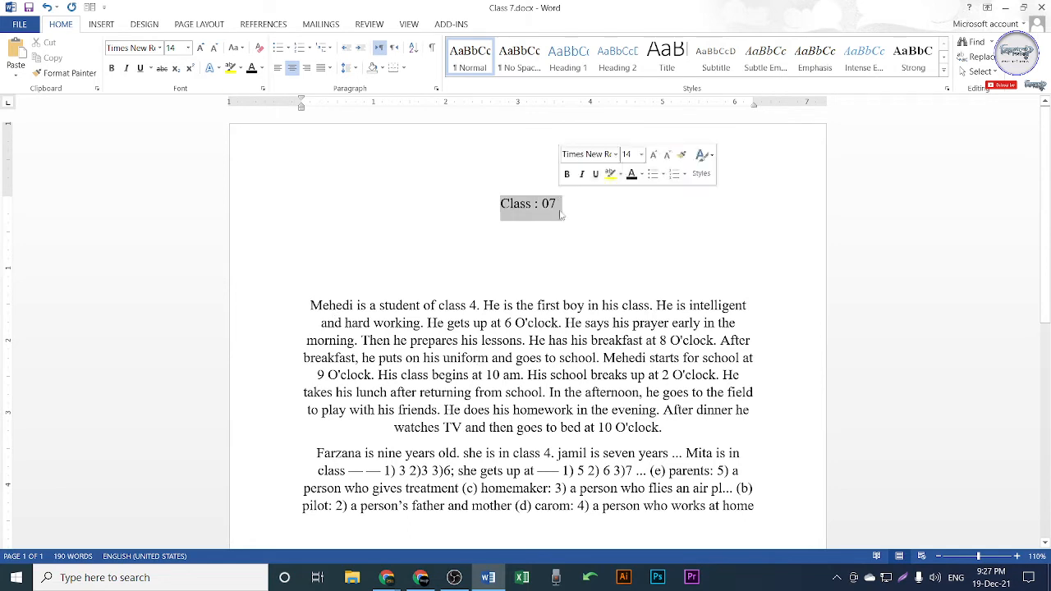
left_click(543, 374)
left_click_drag(309, 305, 763, 517)
left_click(504, 236)
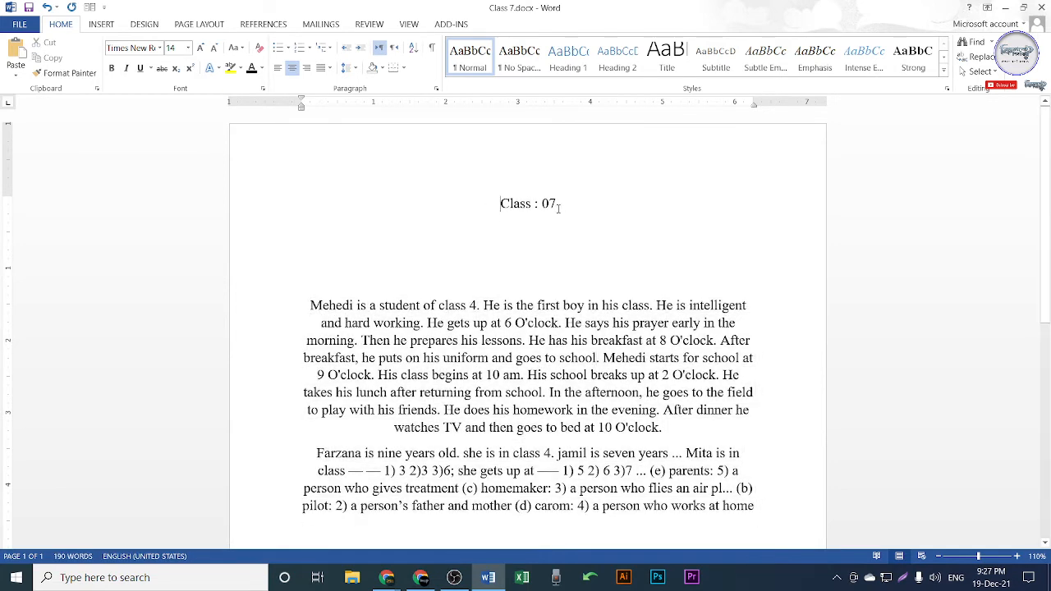
left_click_drag(558, 208, 500, 205)
left_click(112, 68)
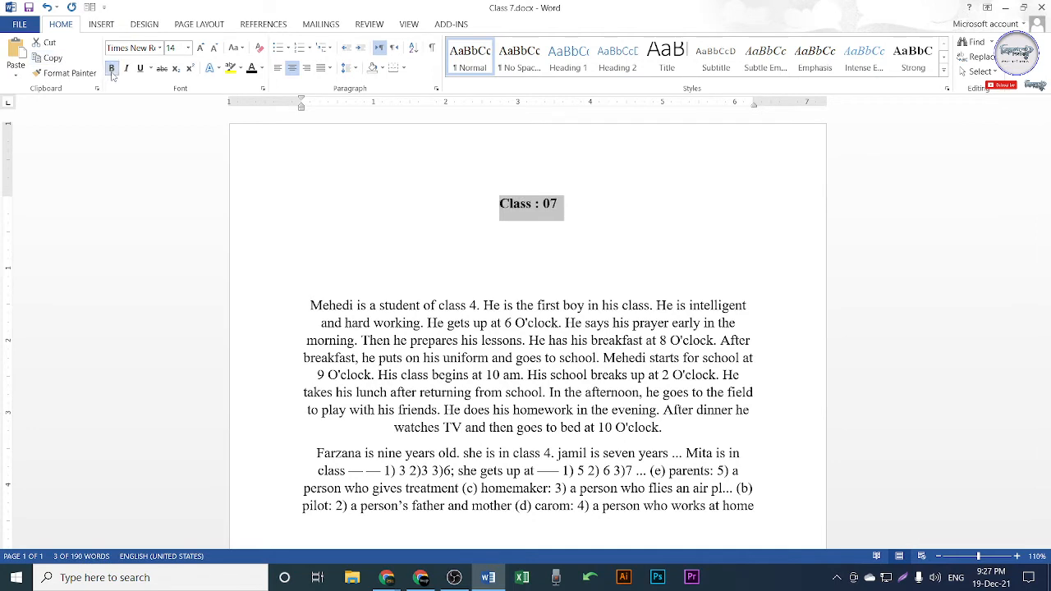
Step: Underline the "Class : 07" heading and increase its font size by two steps
left_click(140, 68)
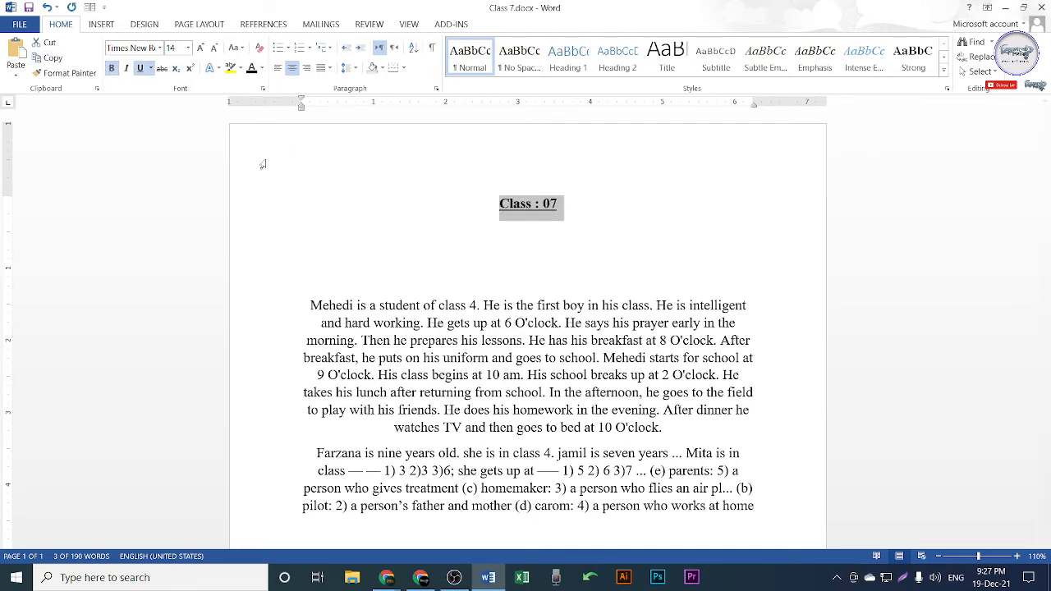
left_click(200, 48)
left_click(201, 47)
left_click(527, 254)
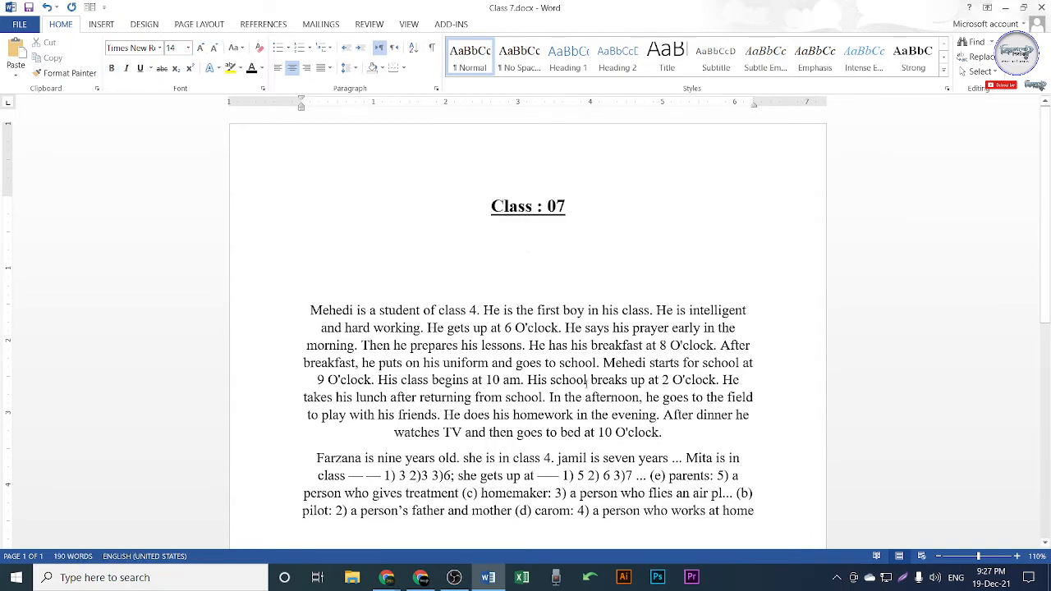
left_click_drag(491, 207, 566, 208)
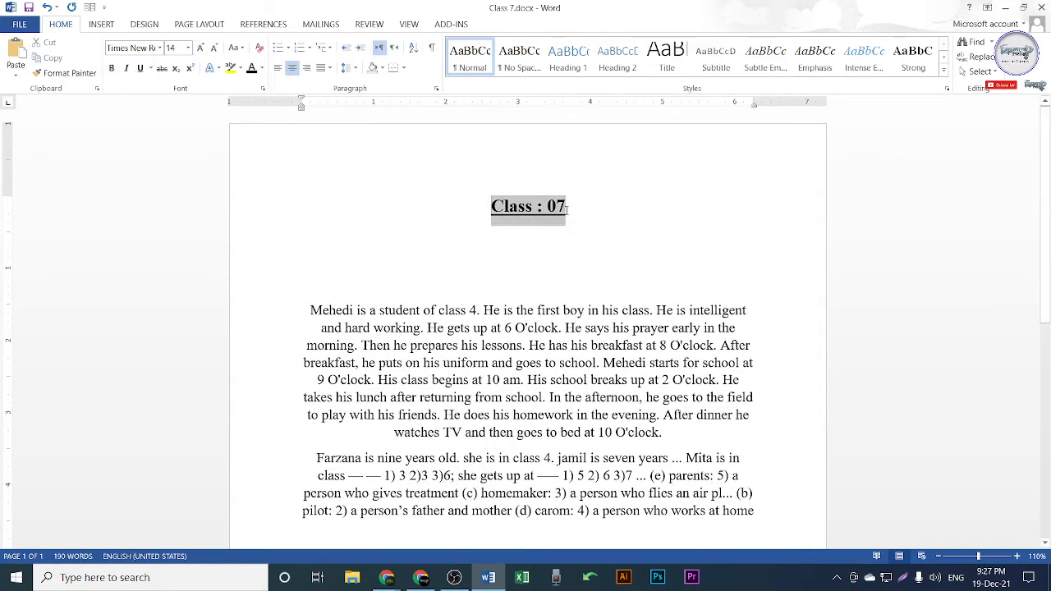
left_click(534, 327)
Step: Select the Mehedi and Farzana passages, check the Google Meet call and No-NT88.pdf in Chrome, and right-align both passages in Word
scroll(565, 218, "down", 1)
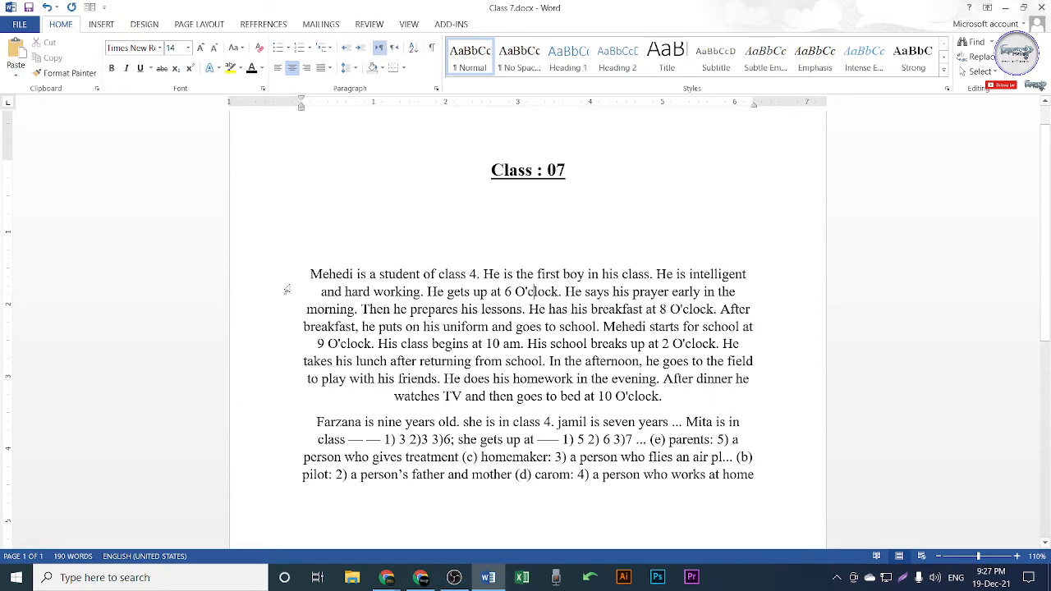
left_click_drag(289, 283, 302, 361)
left_click(527, 248)
scroll(496, 344, "down", 2)
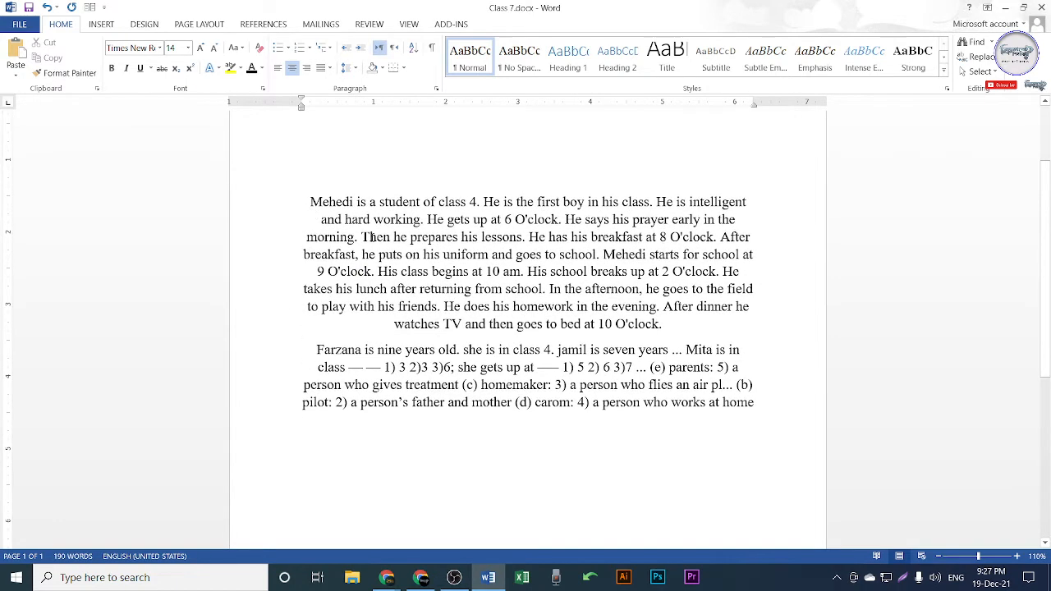
left_click_drag(302, 202, 759, 403)
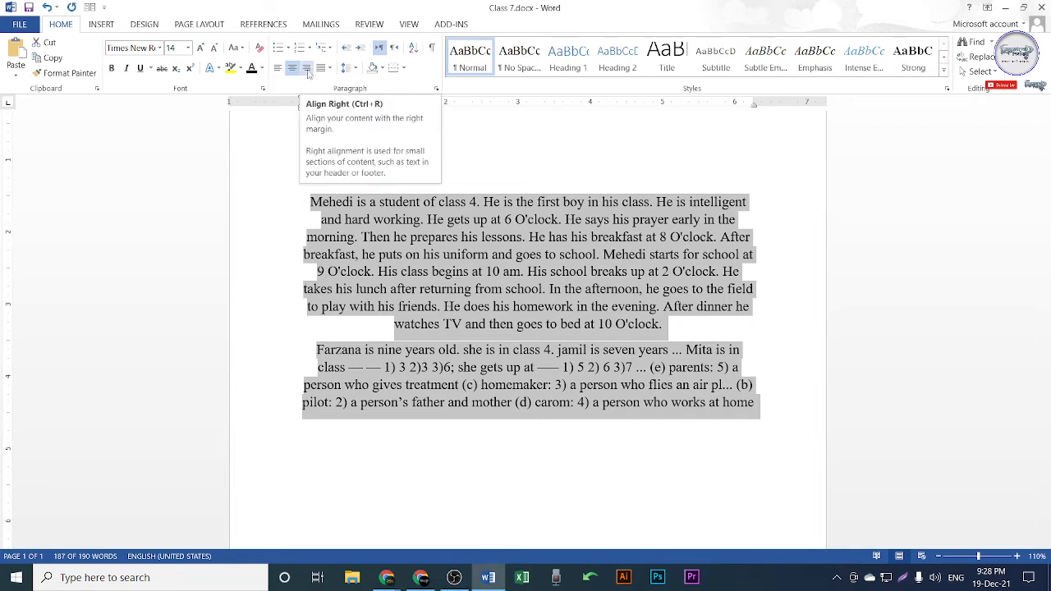
left_click(420, 577)
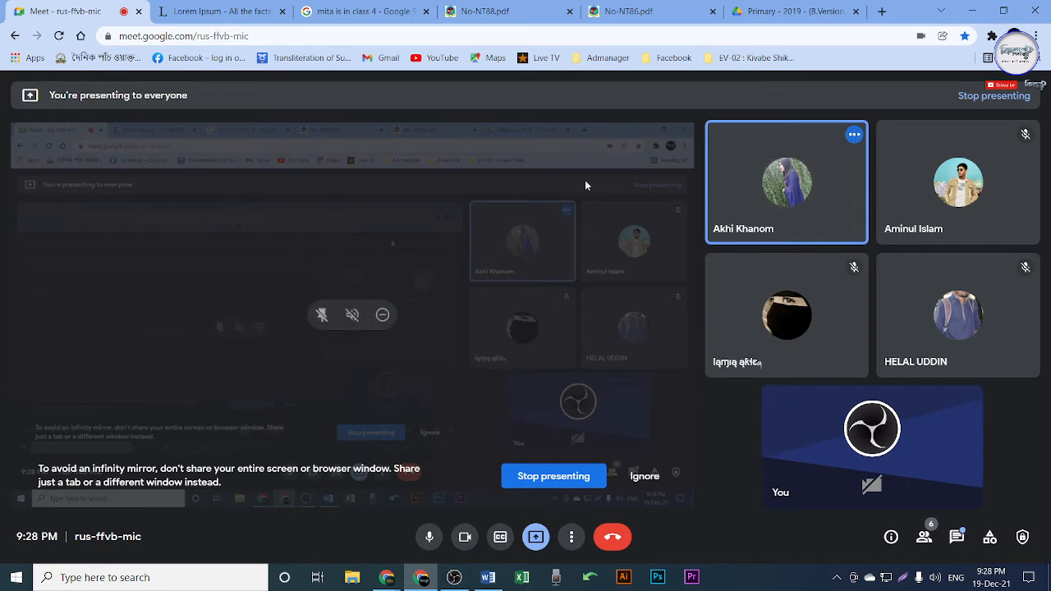
left_click(509, 11)
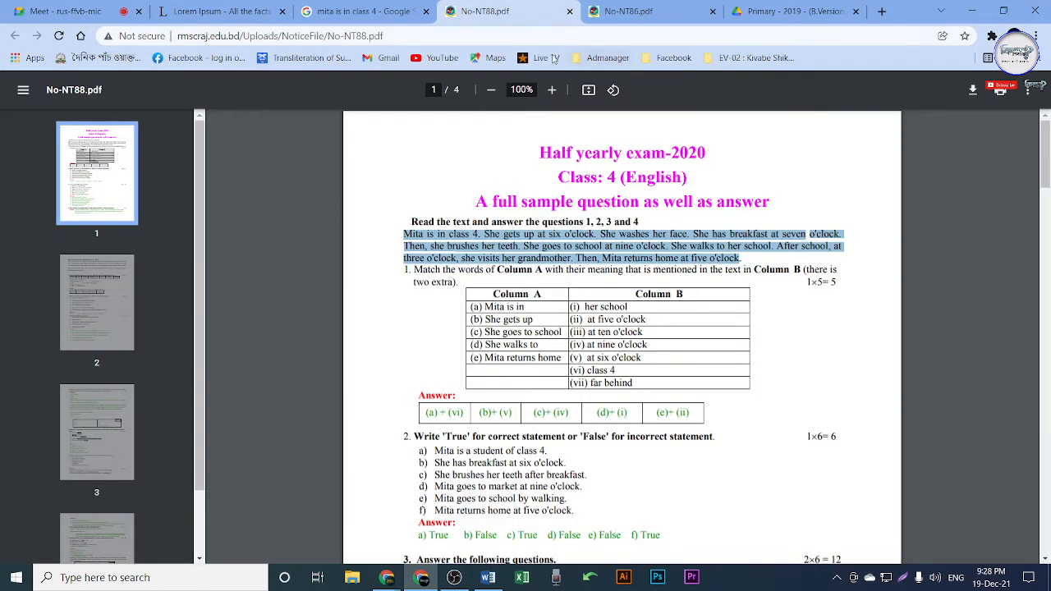
left_click(62, 12)
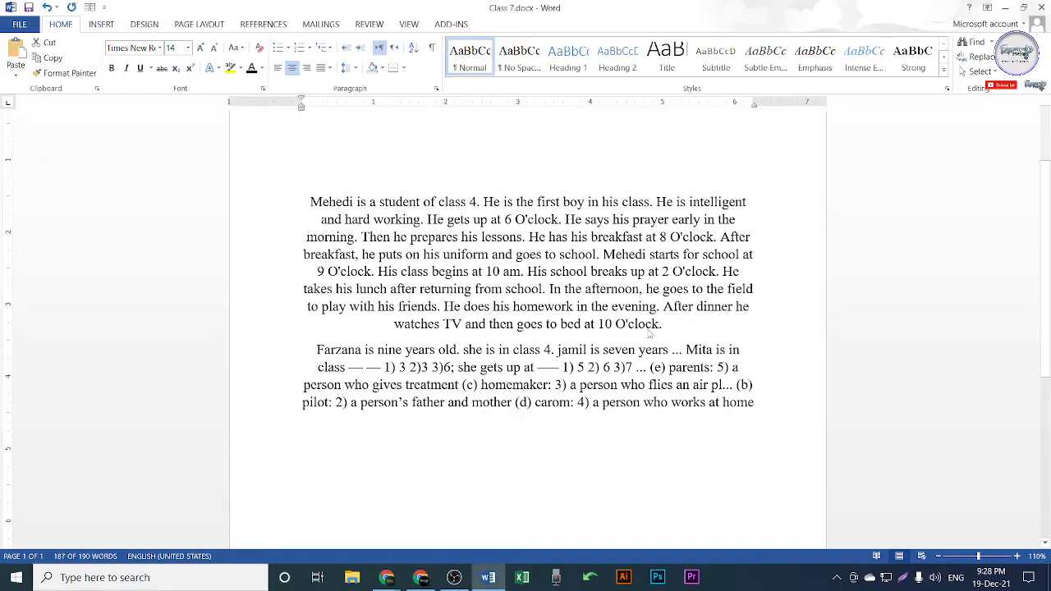
left_click(985, 7)
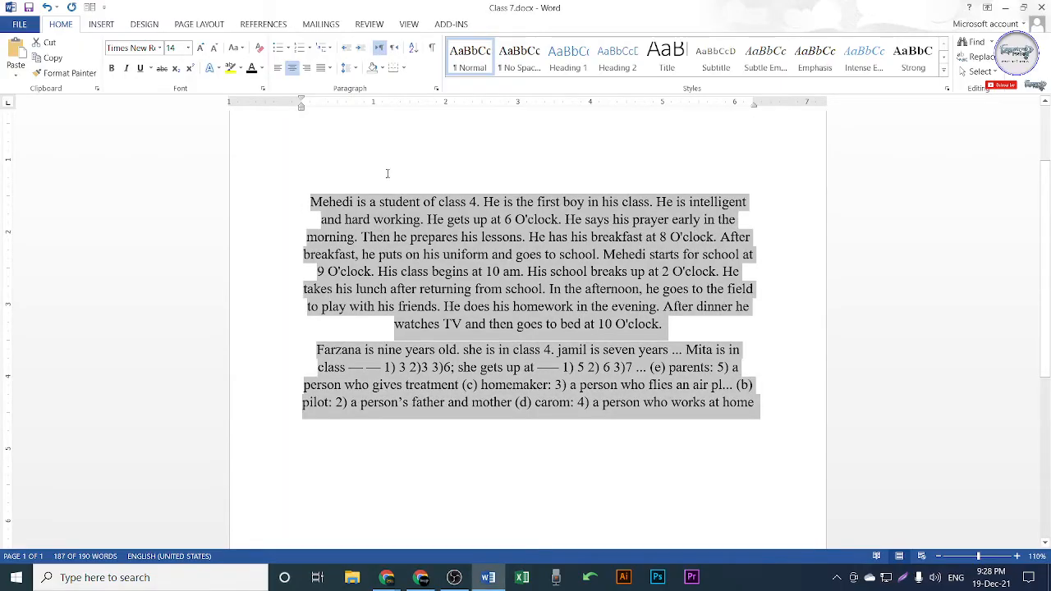
left_click(309, 70)
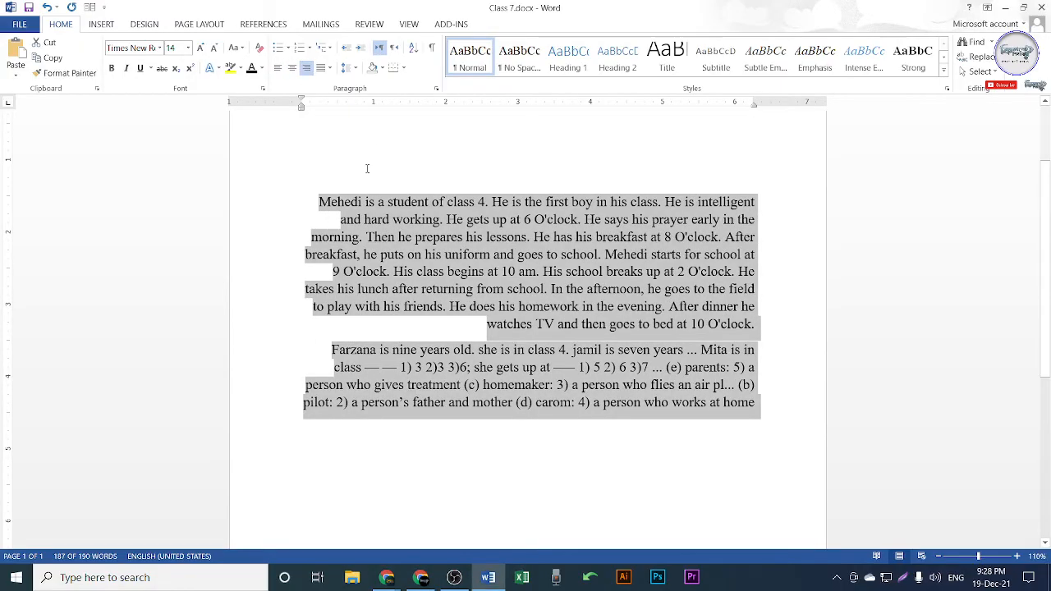
left_click(769, 425)
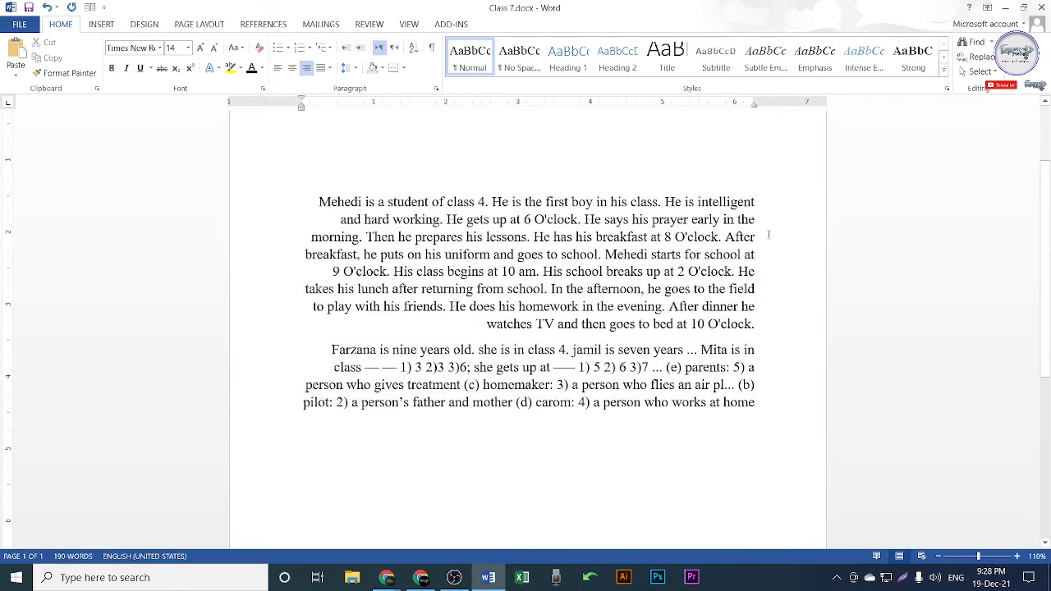
Step: Select both passages again and left-align them
left_click_drag(307, 186, 387, 272)
left_click(770, 198)
left_click_drag(300, 202, 296, 435)
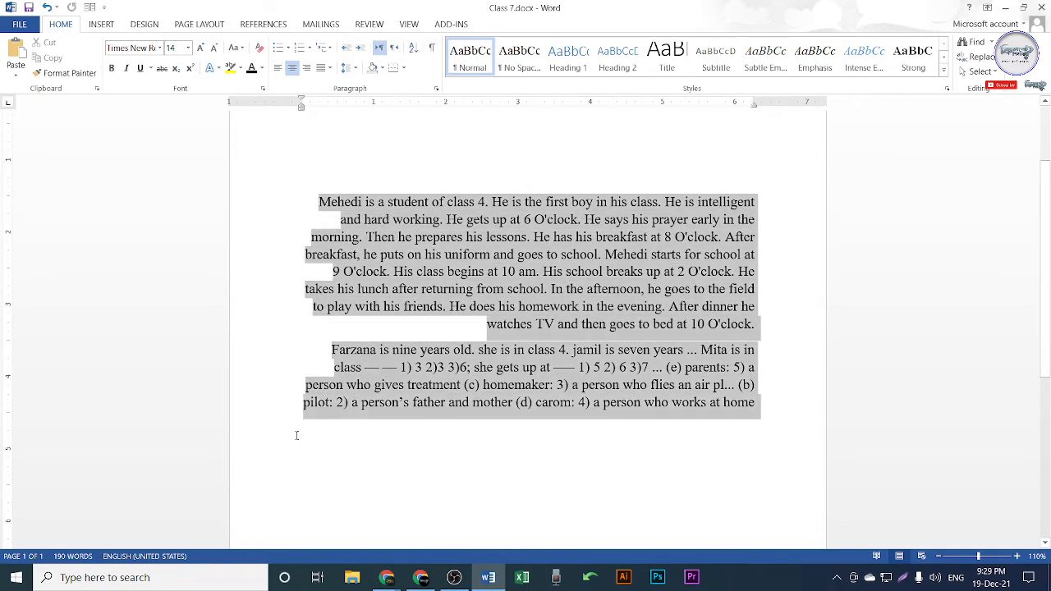
left_click(277, 68)
left_click(413, 306)
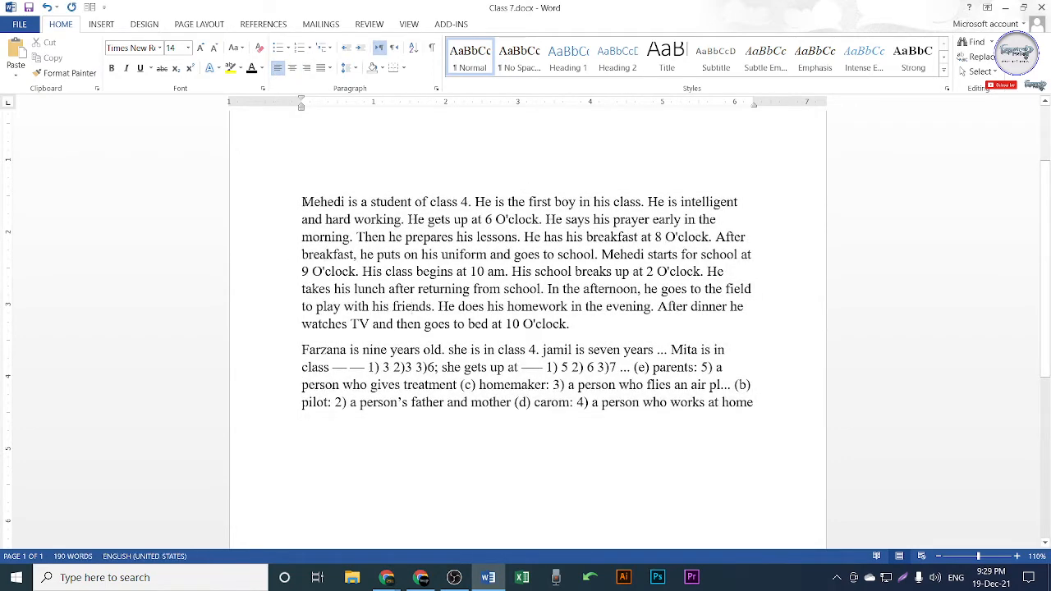
Step: Center-align only the Mehedi passage, switch it to right alignment, and highlight its edges to compare it with the Farzana passage
left_click_drag(301, 202, 328, 410)
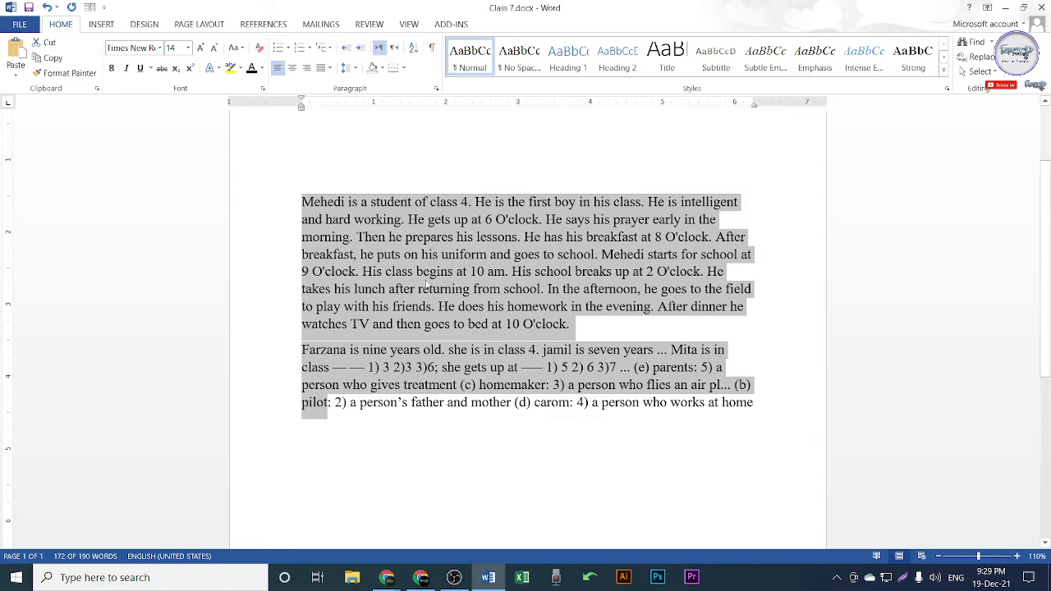
left_click(388, 238)
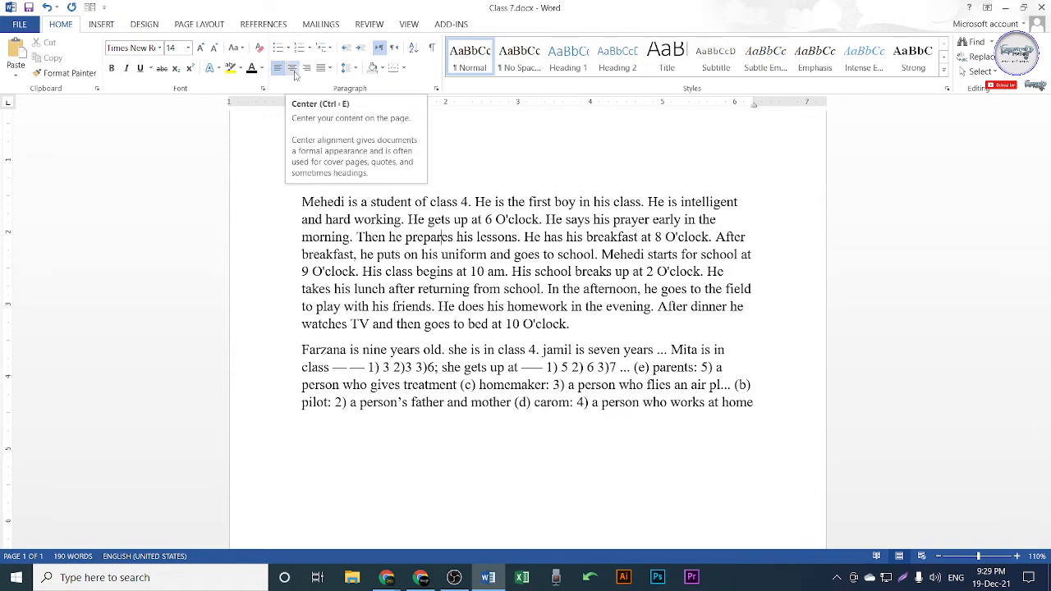
left_click(293, 69)
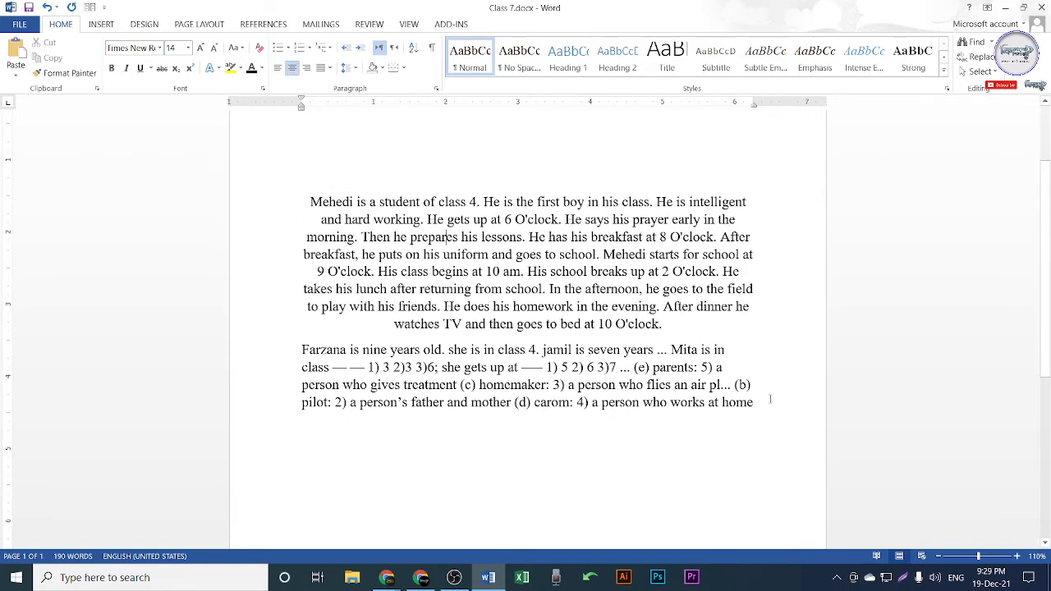
left_click(307, 69)
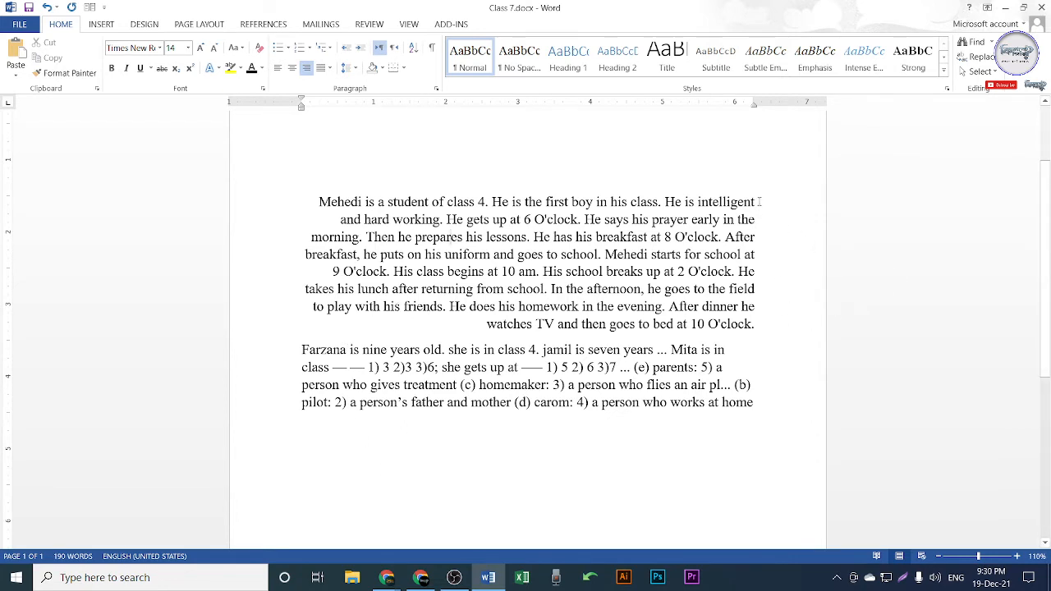
left_click_drag(759, 201, 739, 343)
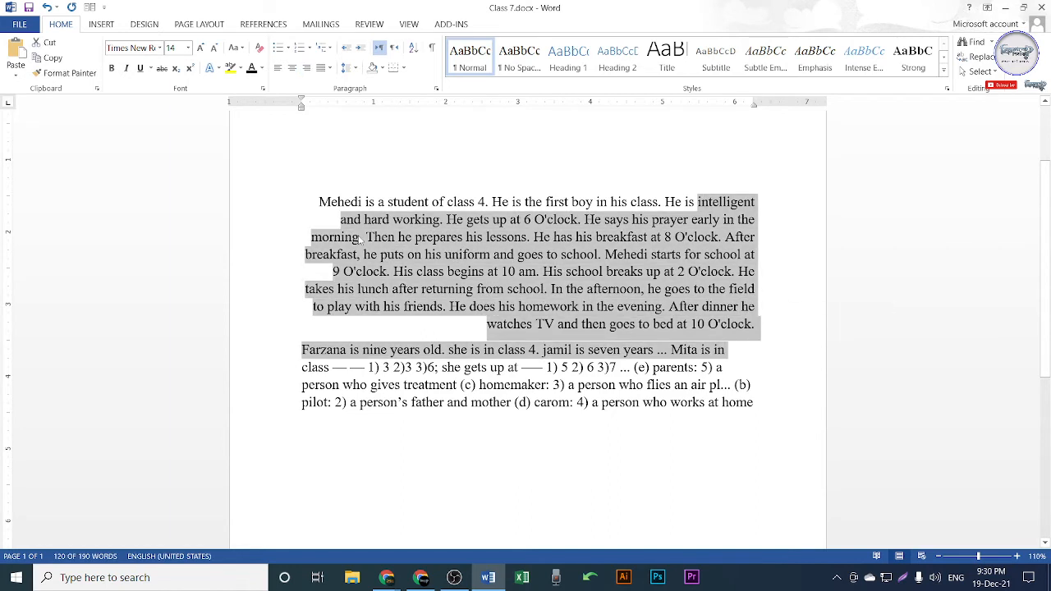
left_click_drag(303, 178, 297, 368)
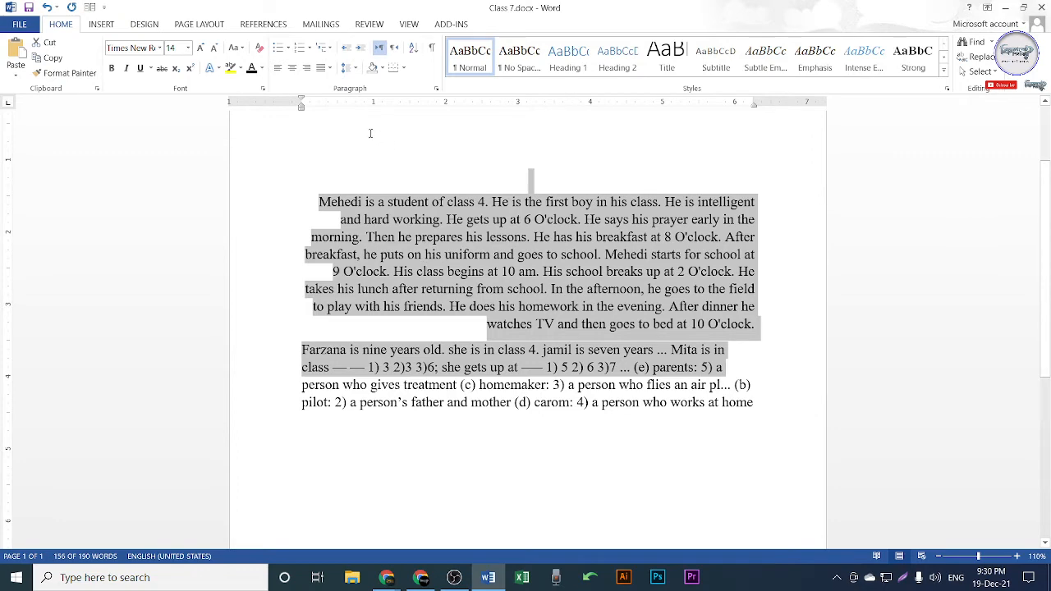
left_click(515, 236)
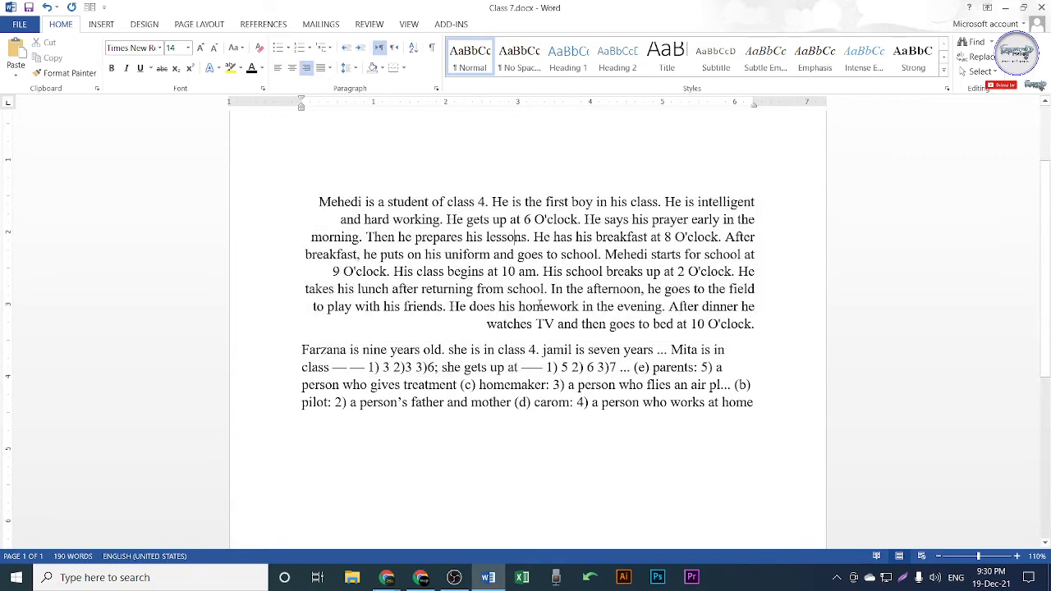
Step: Select both passages and apply the Justify alignment to them
left_click_drag(410, 237, 721, 489)
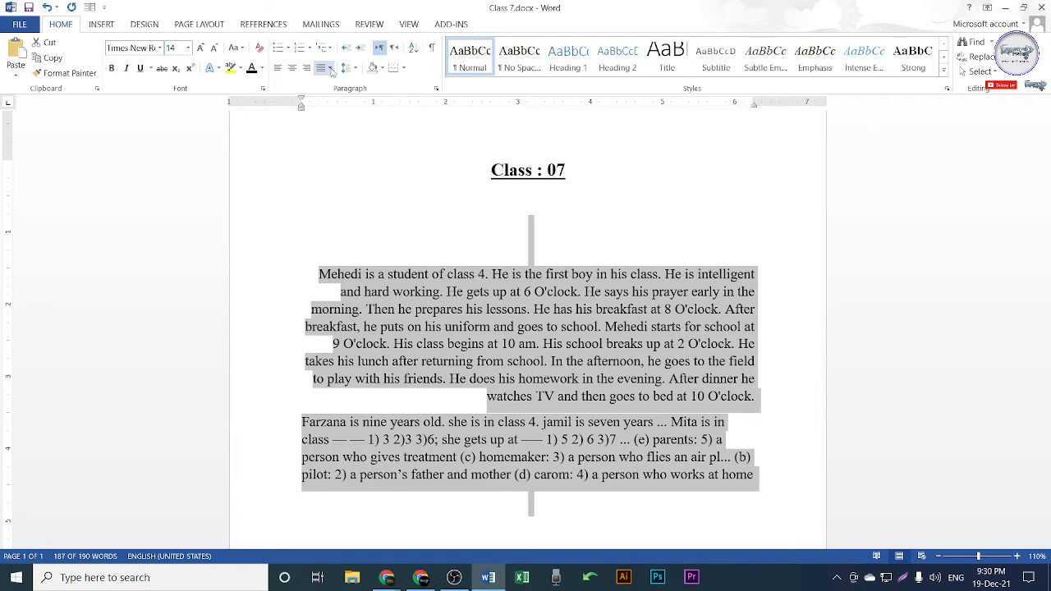
left_click(331, 71)
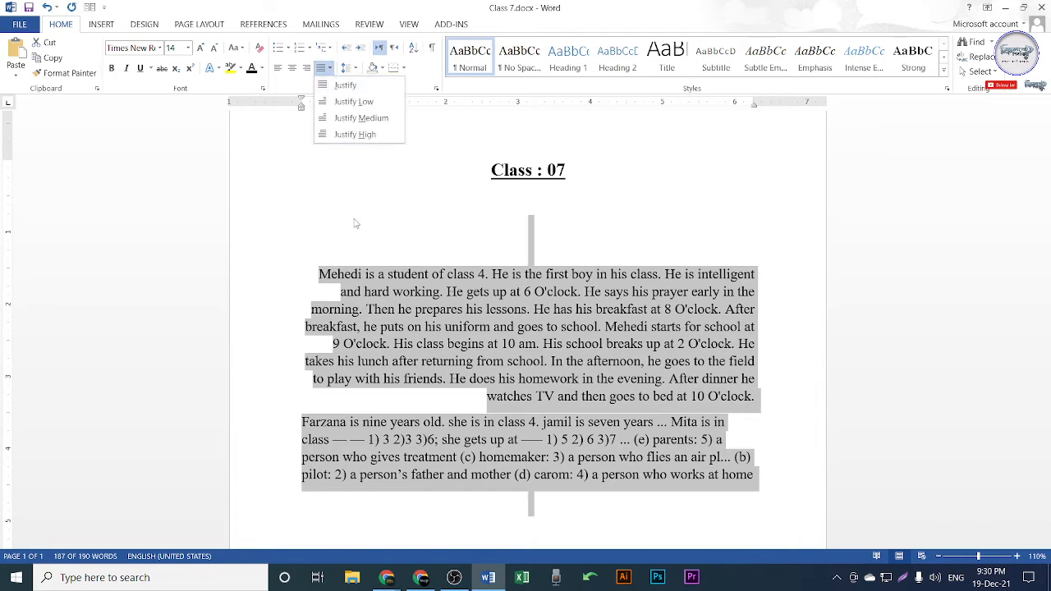
left_click(331, 70)
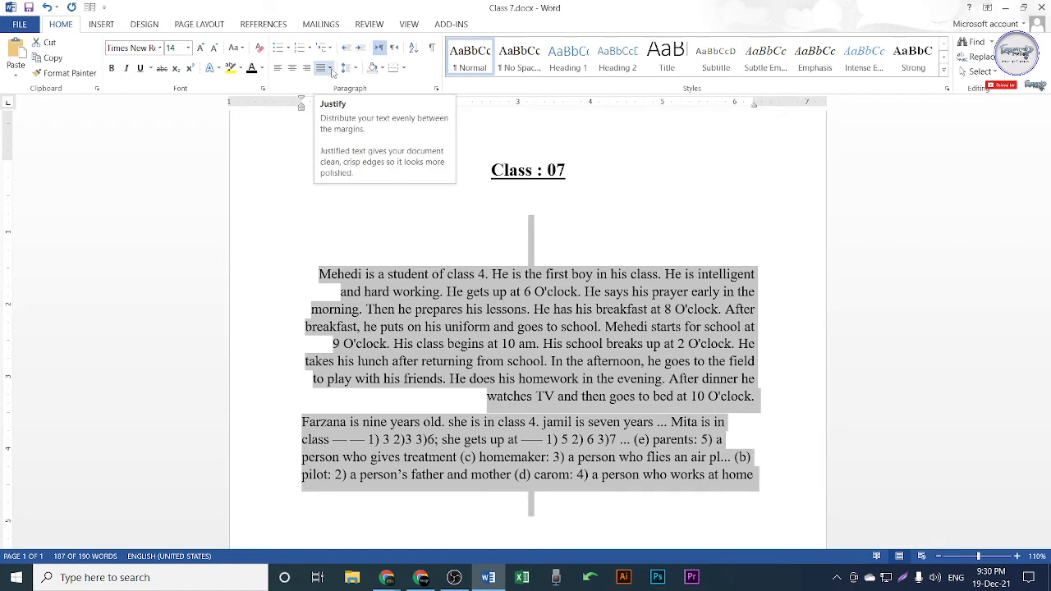
left_click(330, 70)
left_click(369, 205)
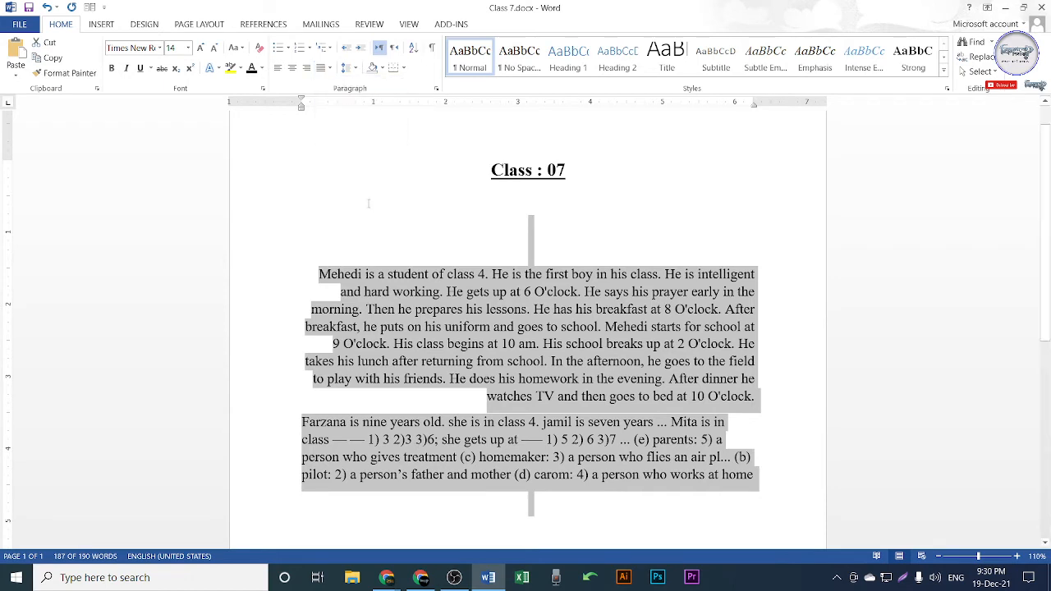
left_click(320, 71)
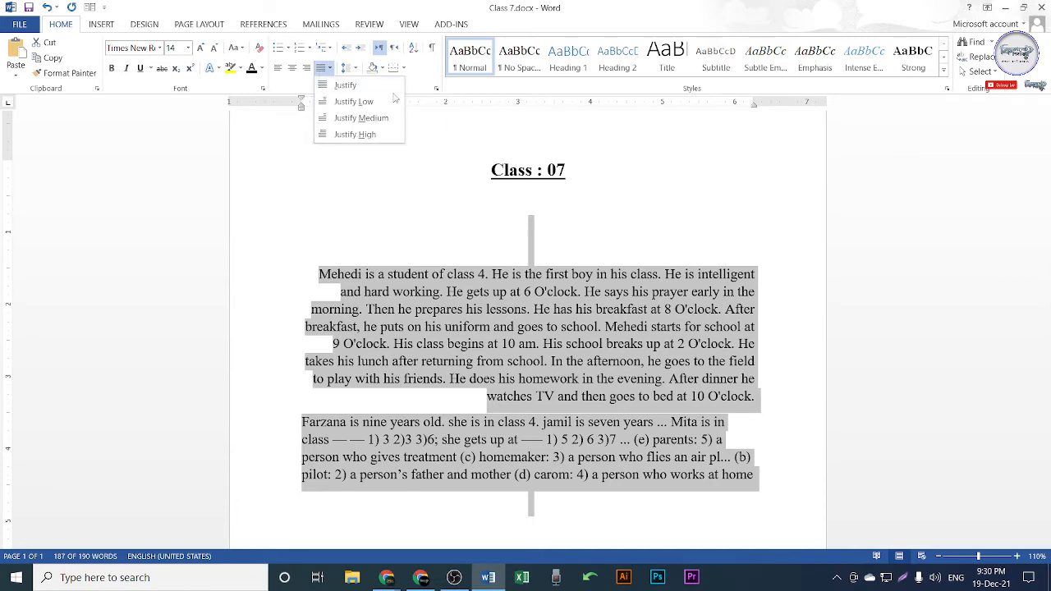
left_click(341, 86)
left_click(555, 345)
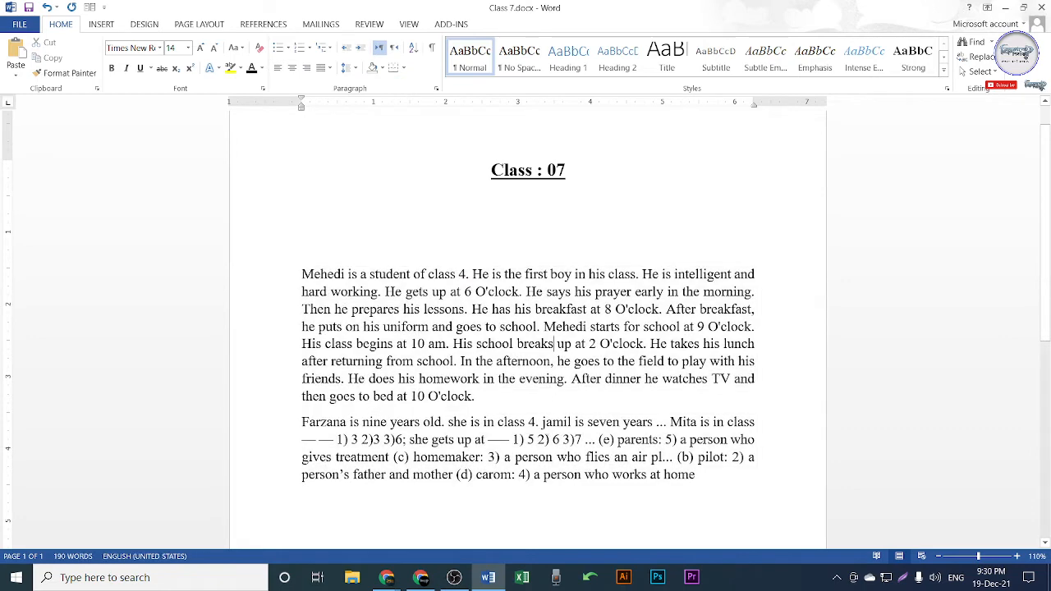
Step: Start a screen capture around both passages, draw red freehand lines along their two side edges, and discard the capture
scroll(473, 476, "down", 2)
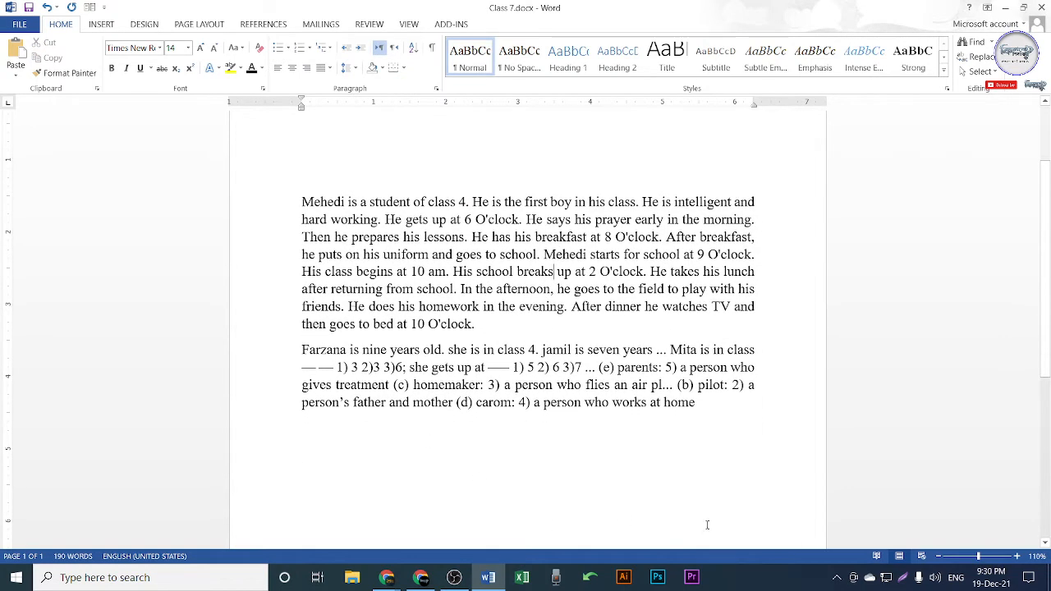
key("Print")
left_click_drag(195, 165, 806, 395)
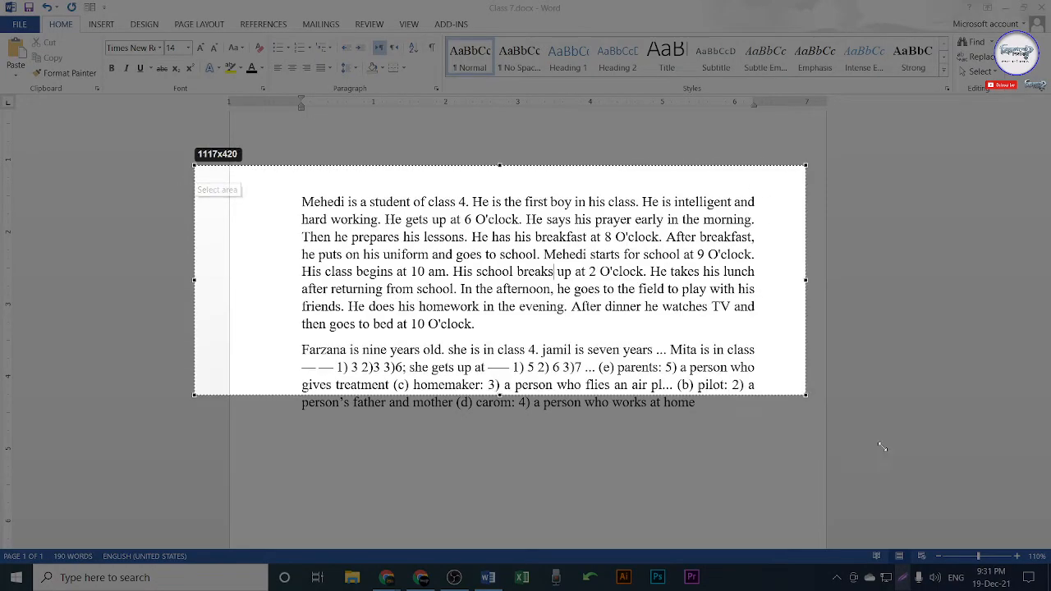
left_click_drag(882, 447, 907, 462)
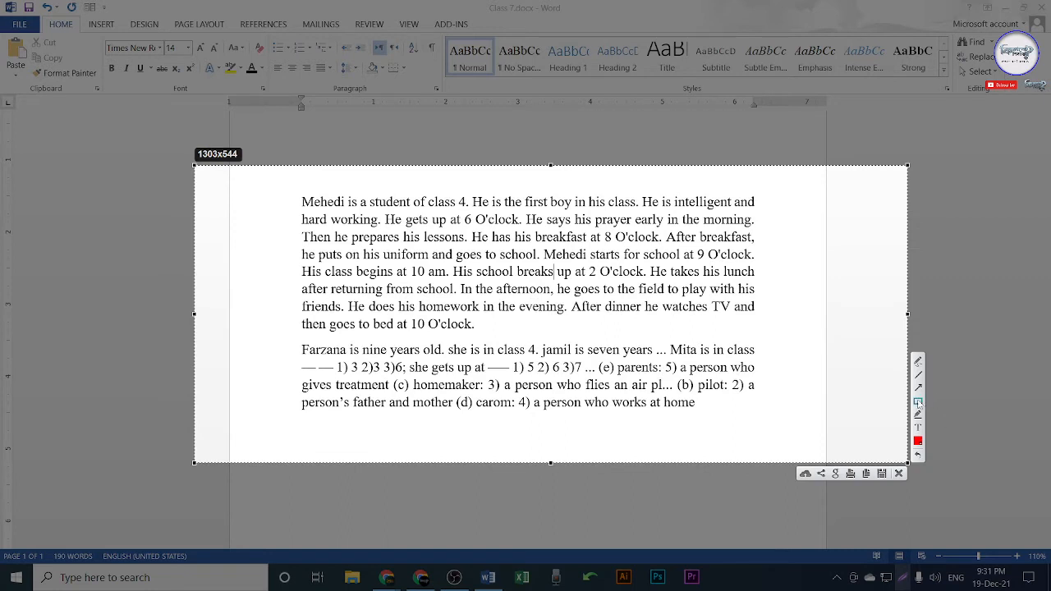
left_click(918, 362)
left_click_drag(755, 195, 755, 408)
left_click_drag(300, 197, 296, 420)
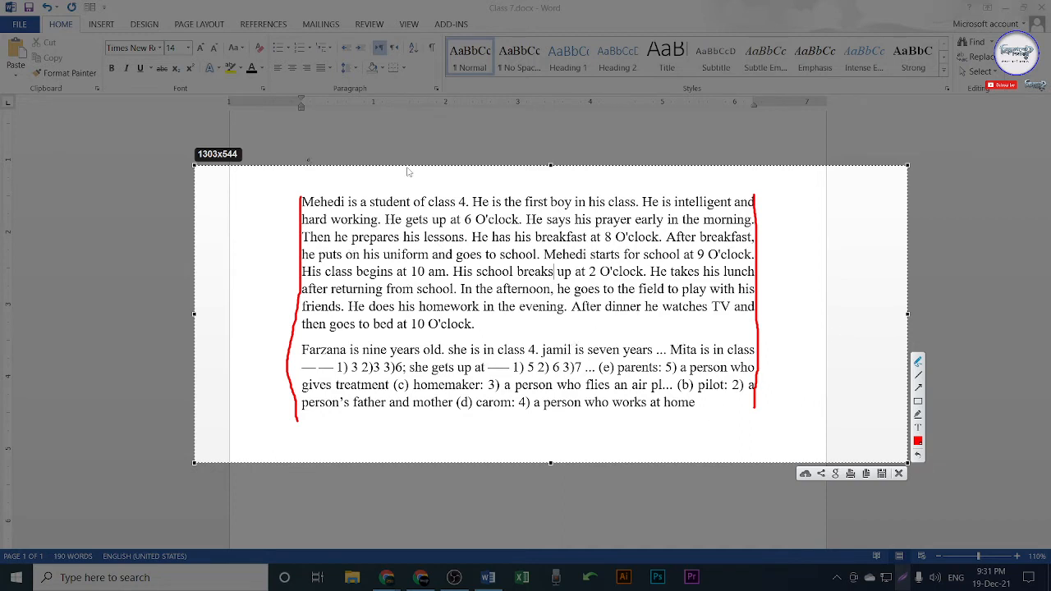
left_click(899, 474)
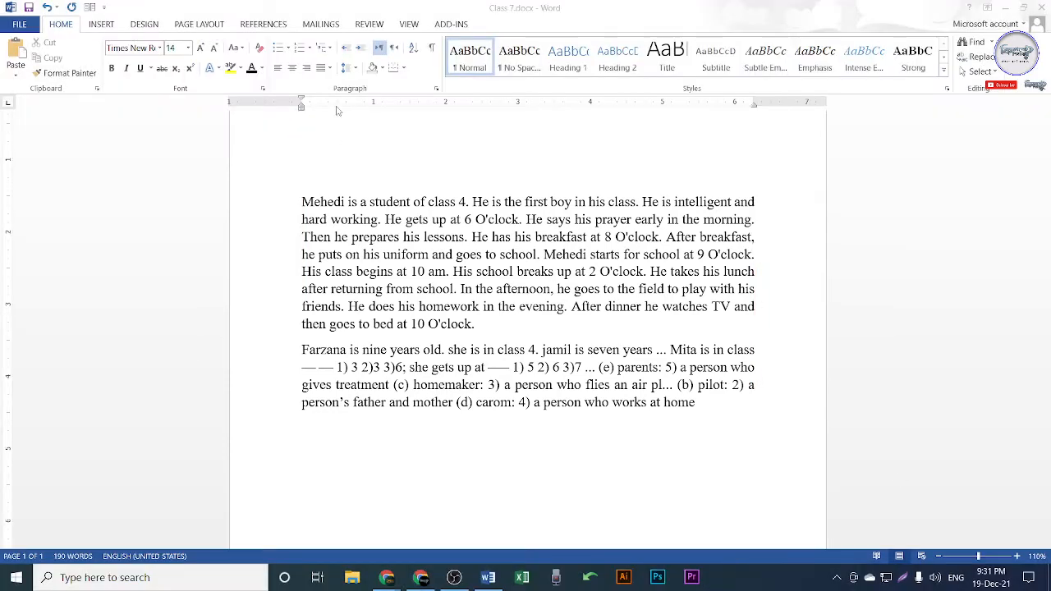
left_click(329, 71)
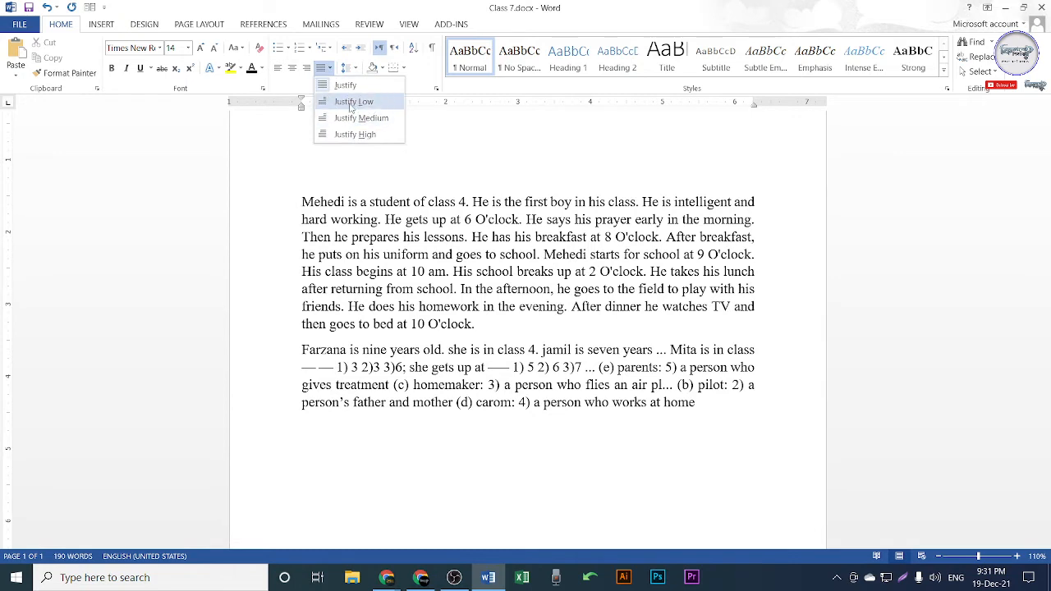
left_click(345, 178)
left_click_drag(283, 191, 439, 405)
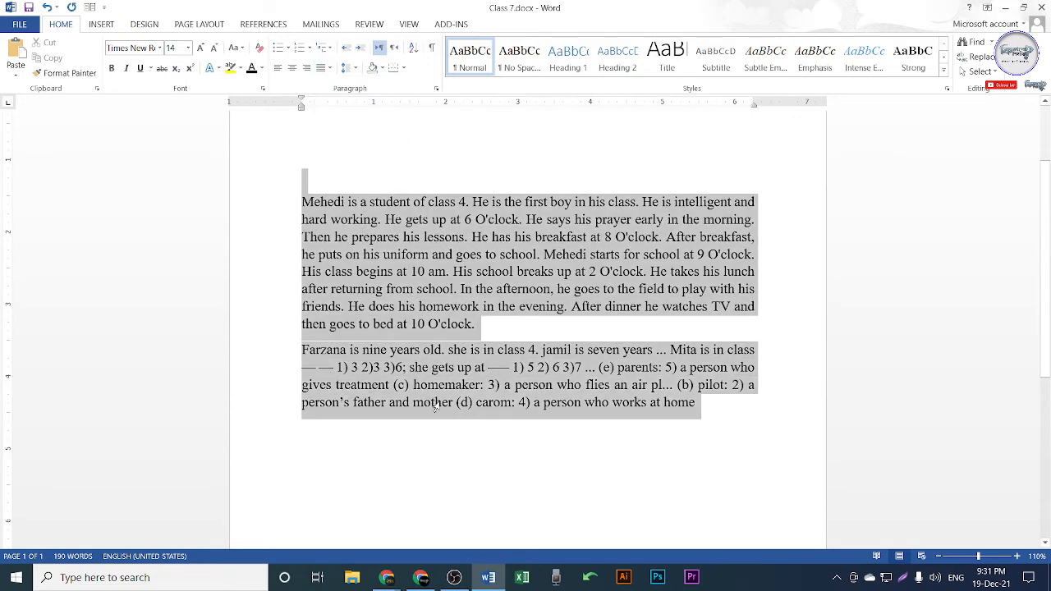
left_click_drag(287, 210, 702, 407)
left_click(348, 68)
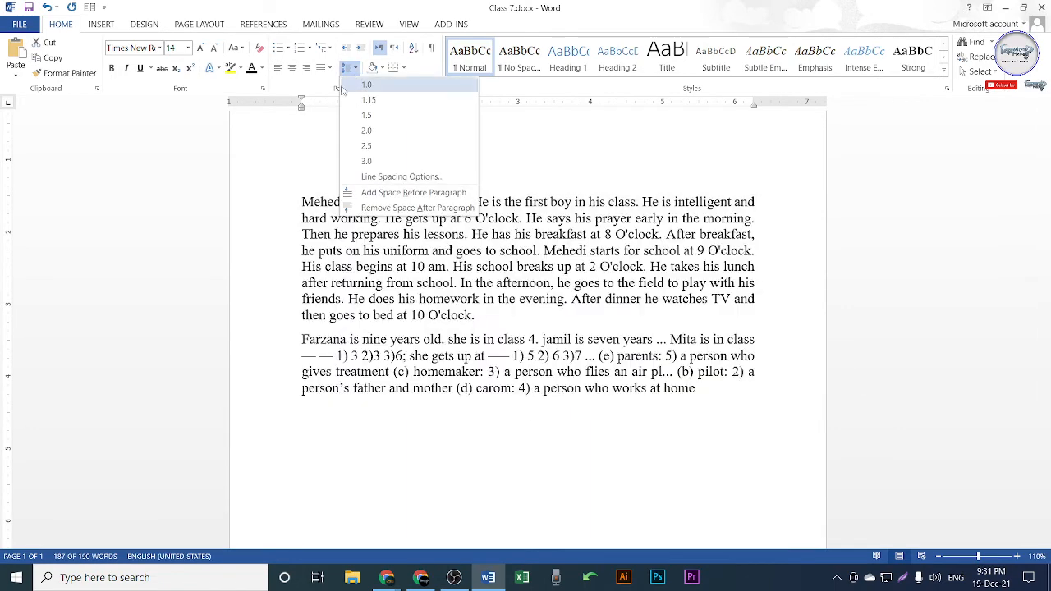
left_click(329, 68)
left_click(337, 104)
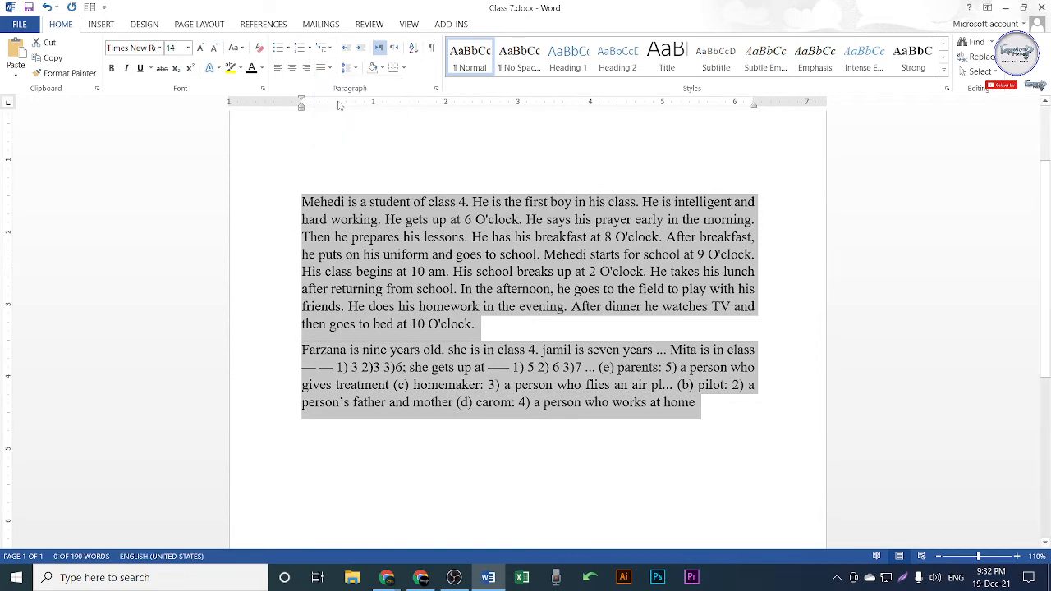
left_click(346, 191)
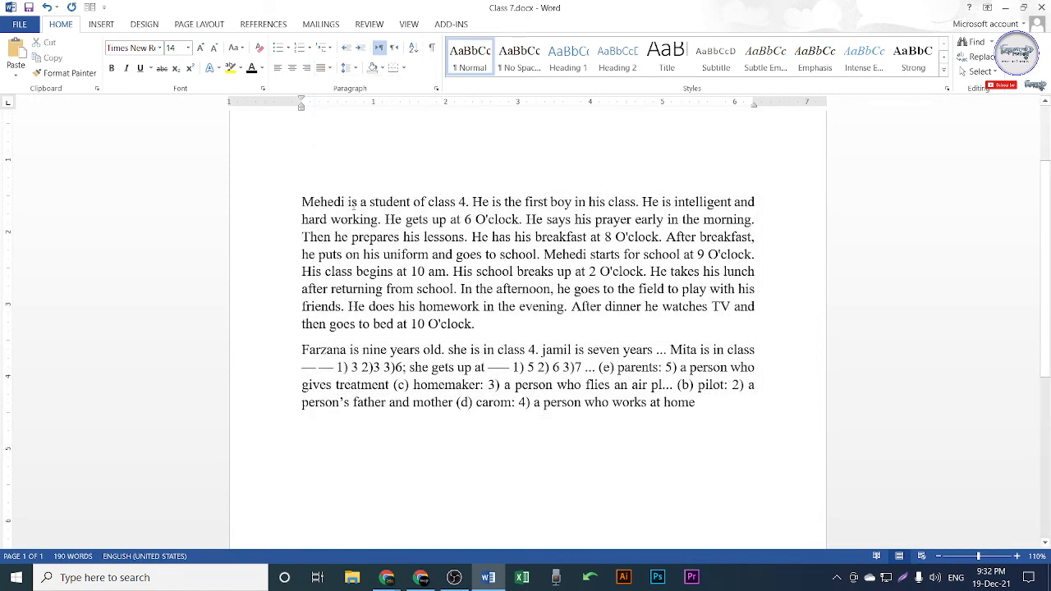
key("Return")
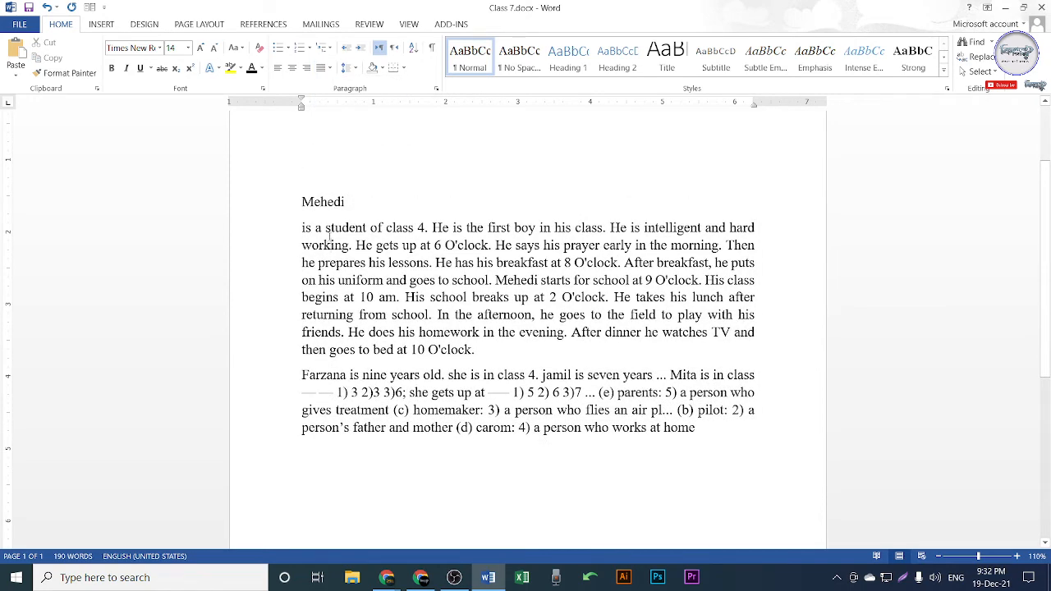
key("BackSpace")
Step: Select both passages and apply Justify High alignment to them
key("ctrl+a")
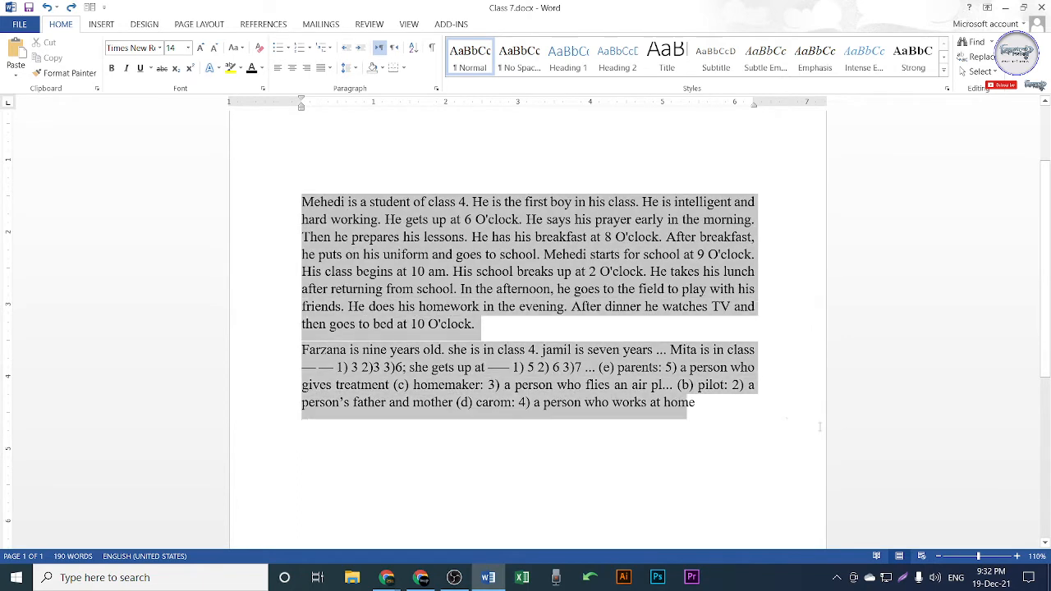
left_click(327, 67)
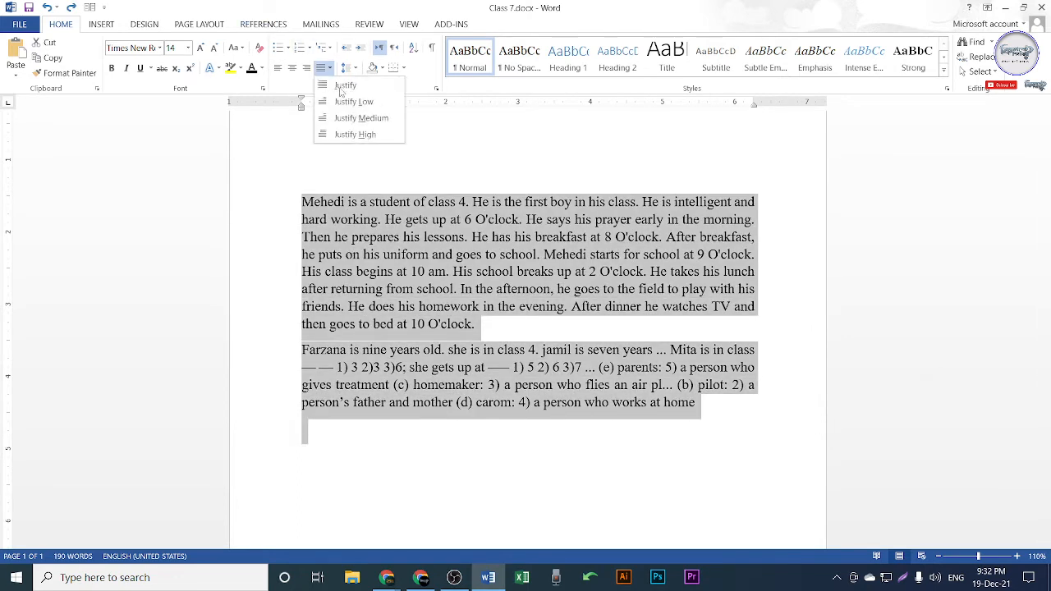
left_click(369, 135)
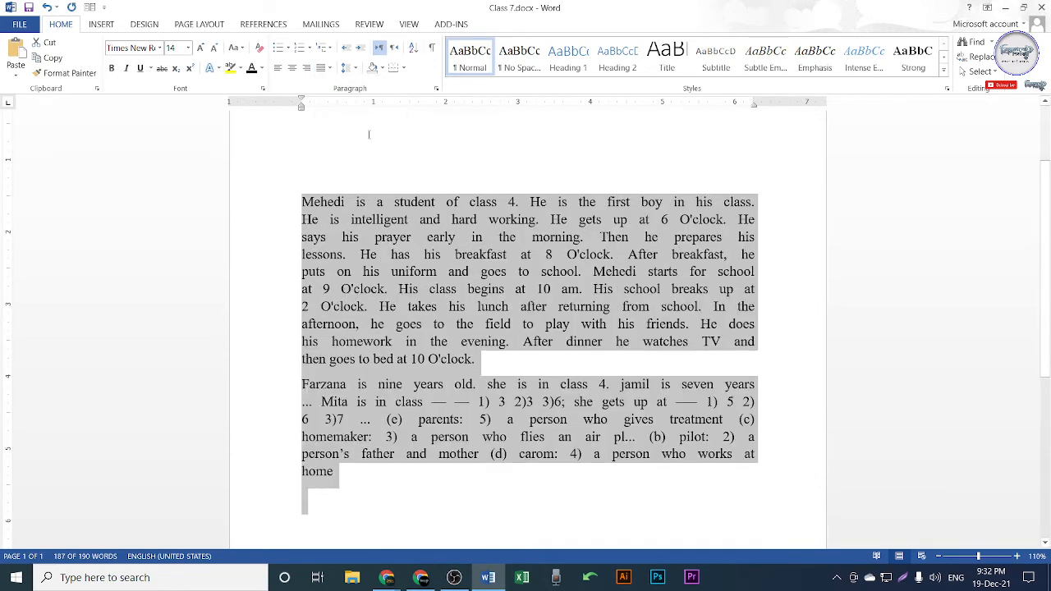
scroll(507, 416, "up", 2)
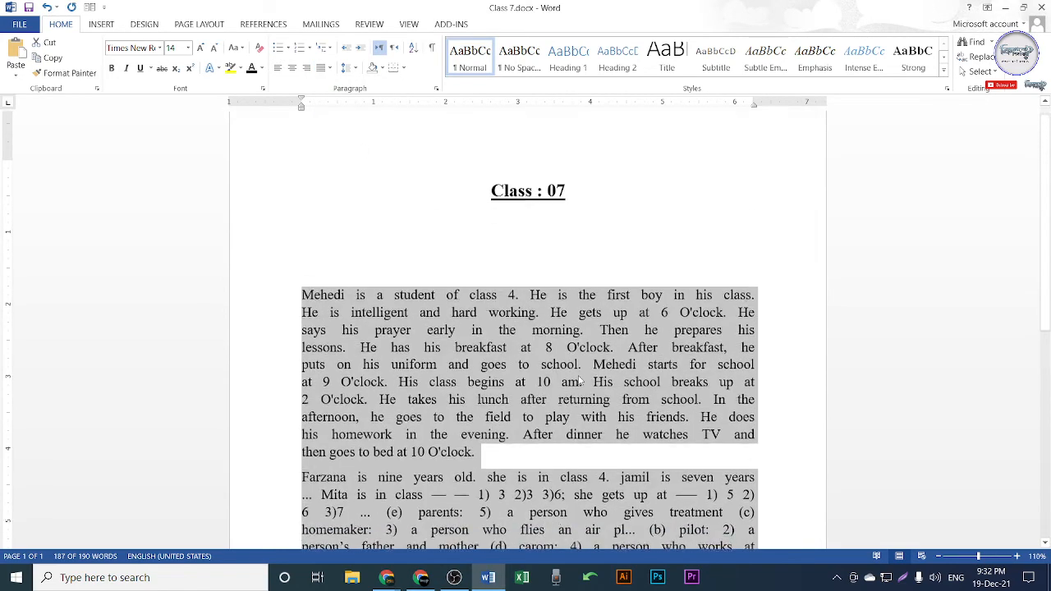
scroll(520, 383, "down", 1)
scroll(519, 382, "down", 2)
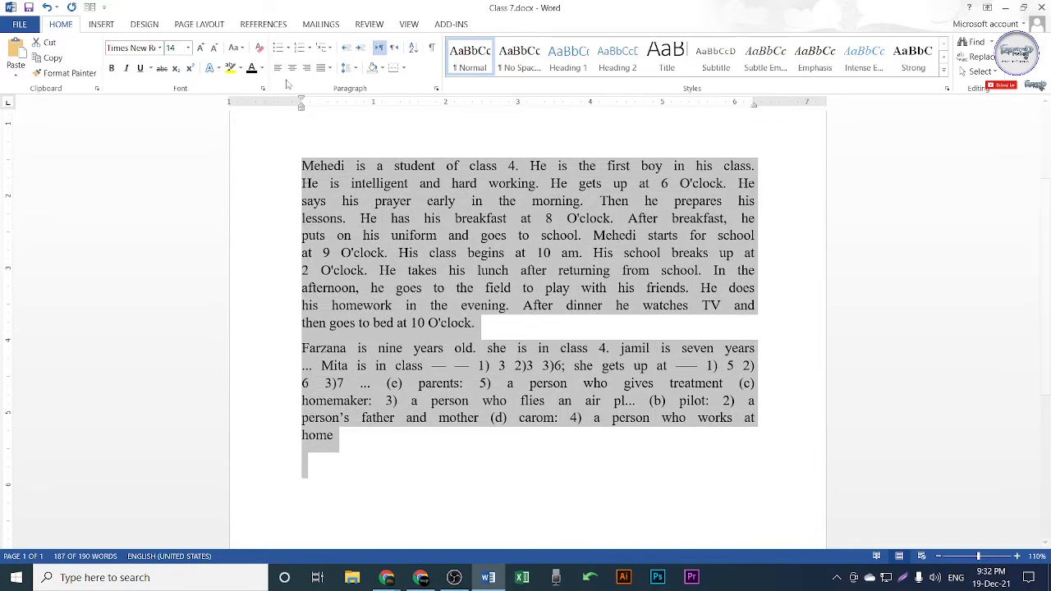
Step: Apply Justify Low, Justify Medium and Justify High one after another to the two selected passages to compare the word spacing
left_click(329, 68)
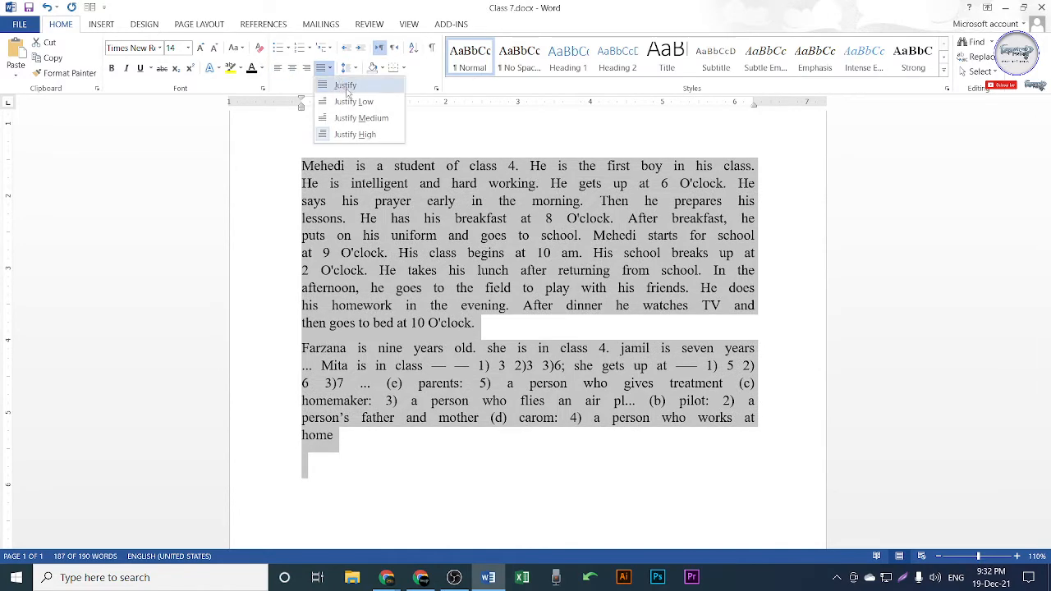
left_click(351, 97)
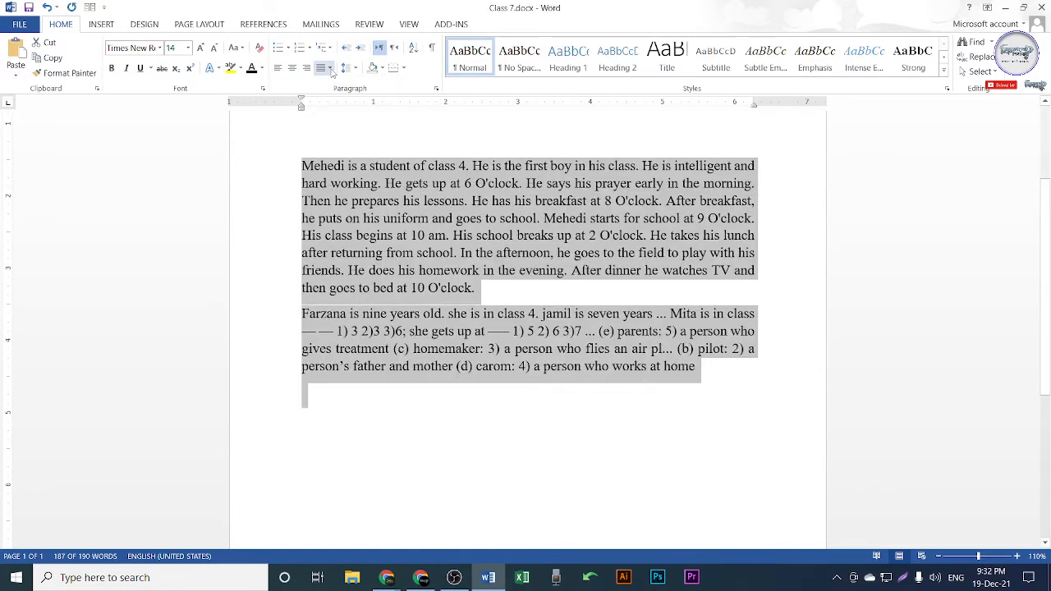
left_click(329, 69)
left_click(344, 115)
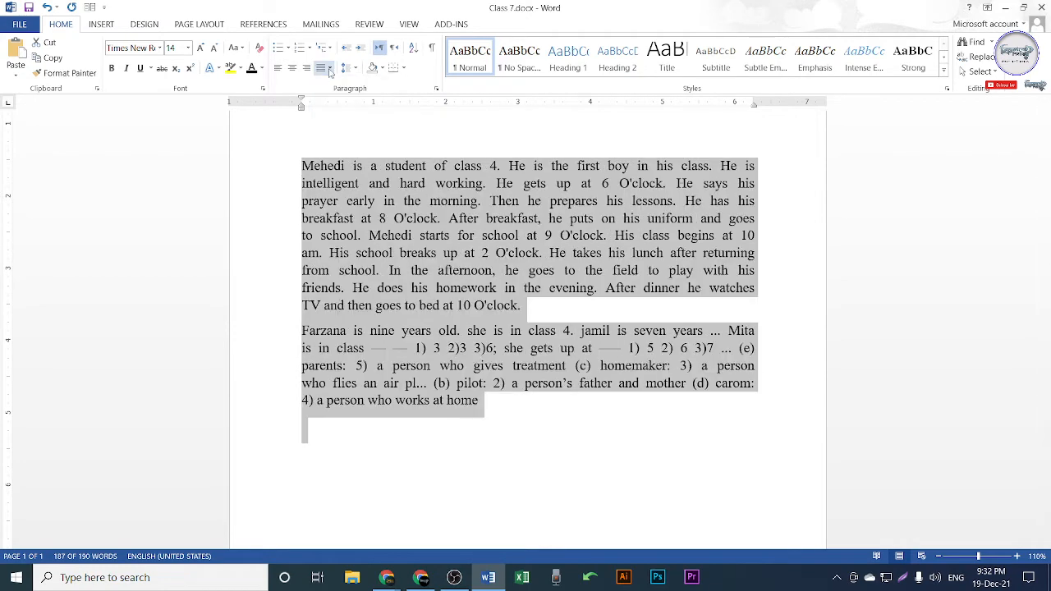
left_click(329, 69)
left_click(350, 129)
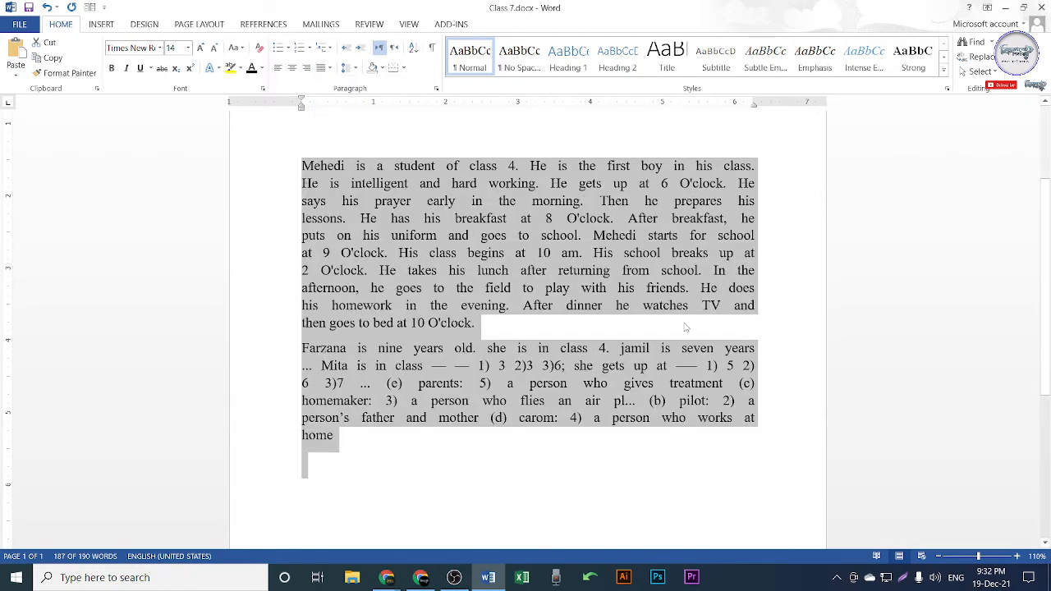
Step: Undo the Justify High change and apply plain Justify alignment to both passages
key("ctrl+z")
key("ctrl+z")
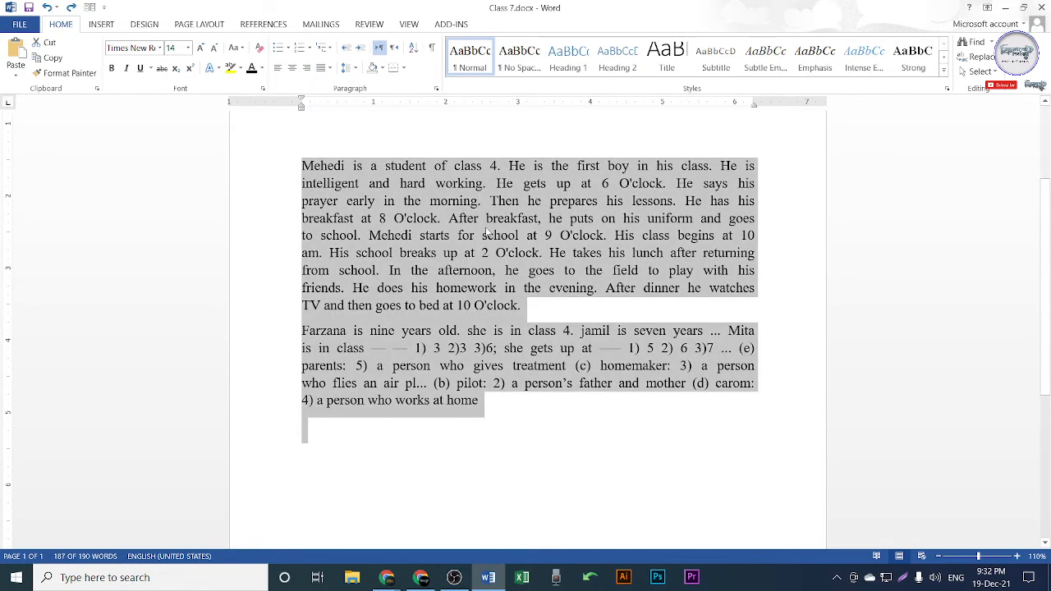
left_click(328, 68)
left_click(353, 87)
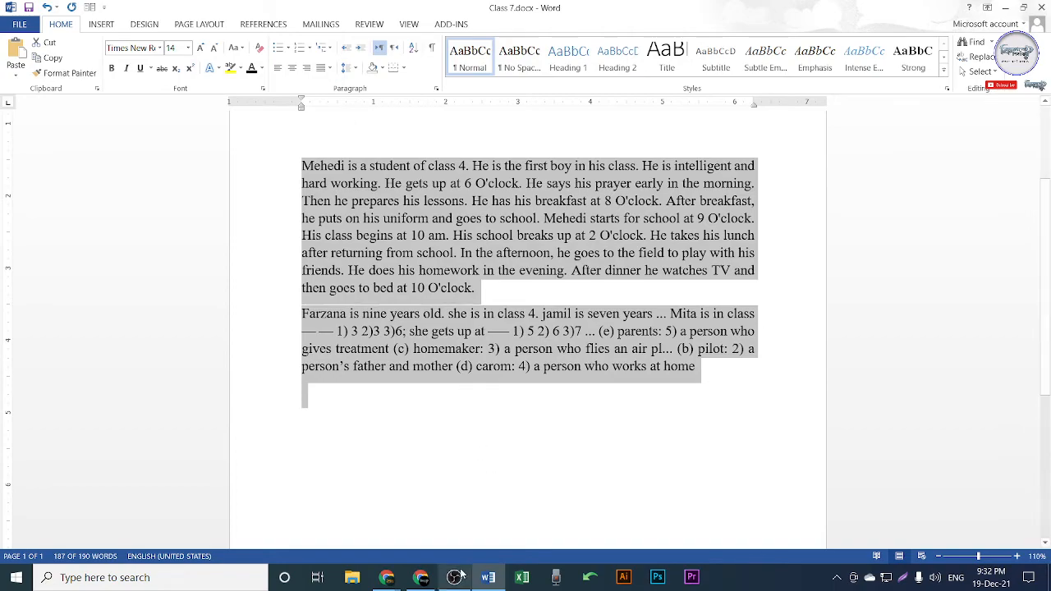
Step: Stop presenting the screen in the Google Meet call and turn the microphone off and back on
left_click(423, 579)
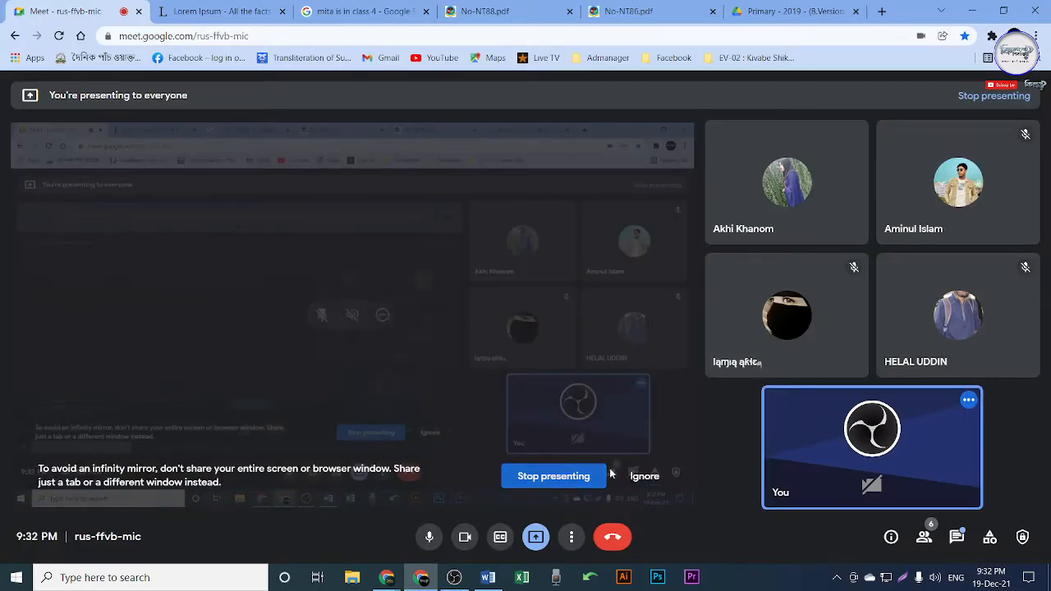
left_click(577, 483)
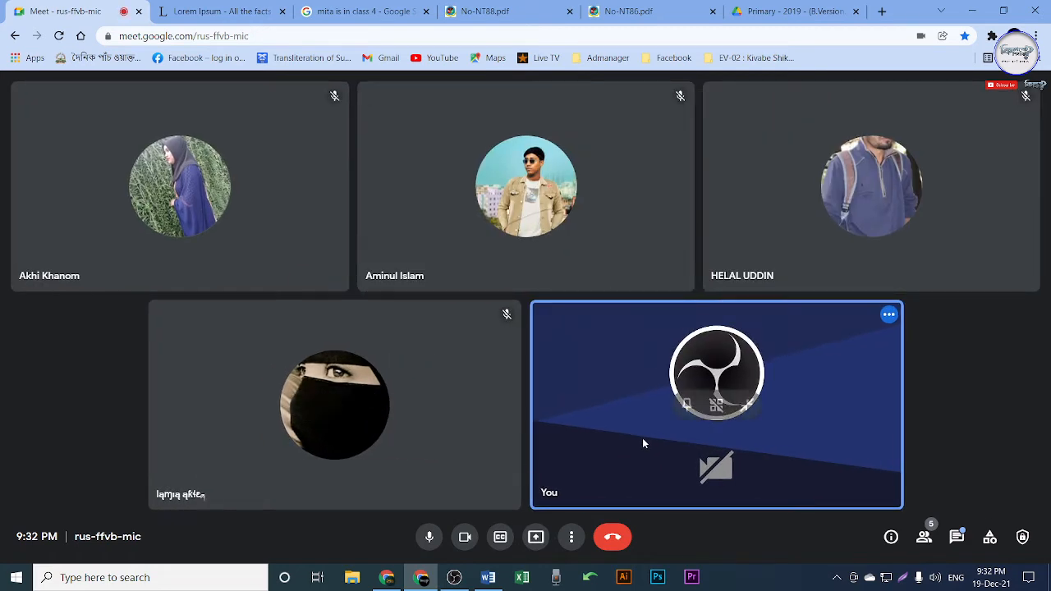
left_click(428, 537)
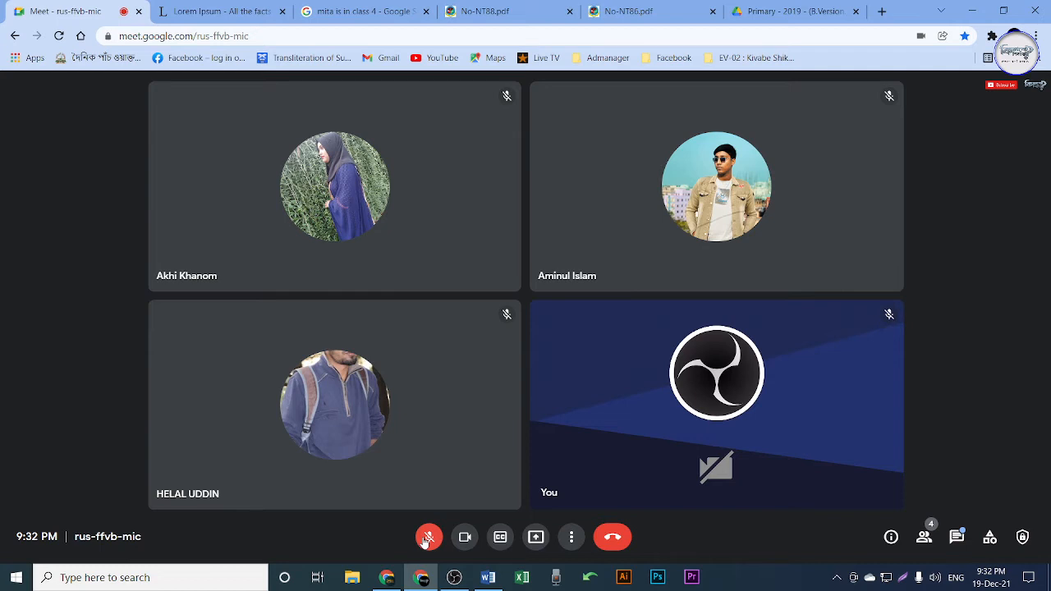
left_click(427, 538)
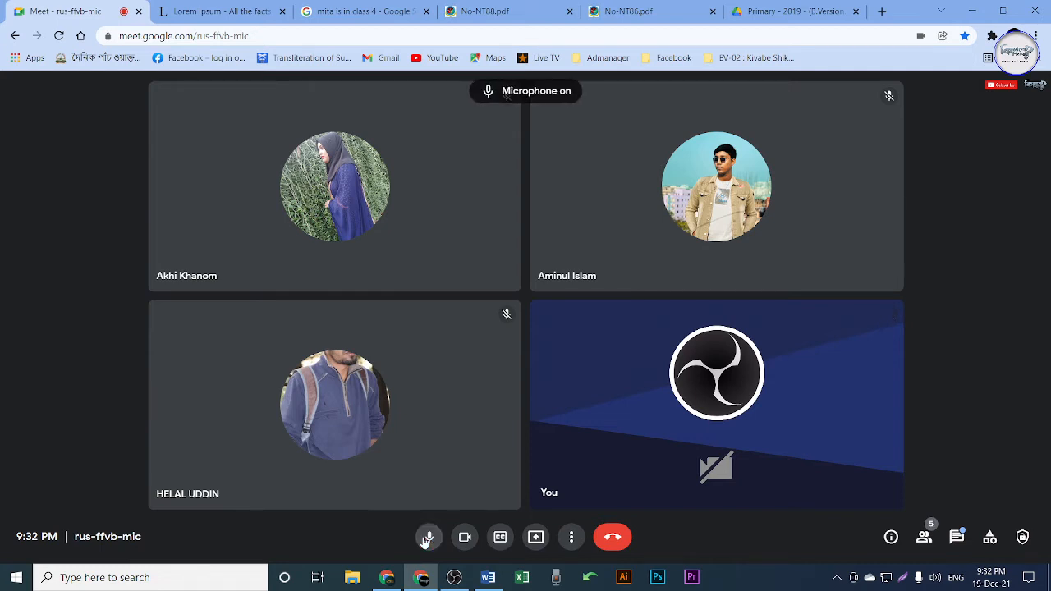
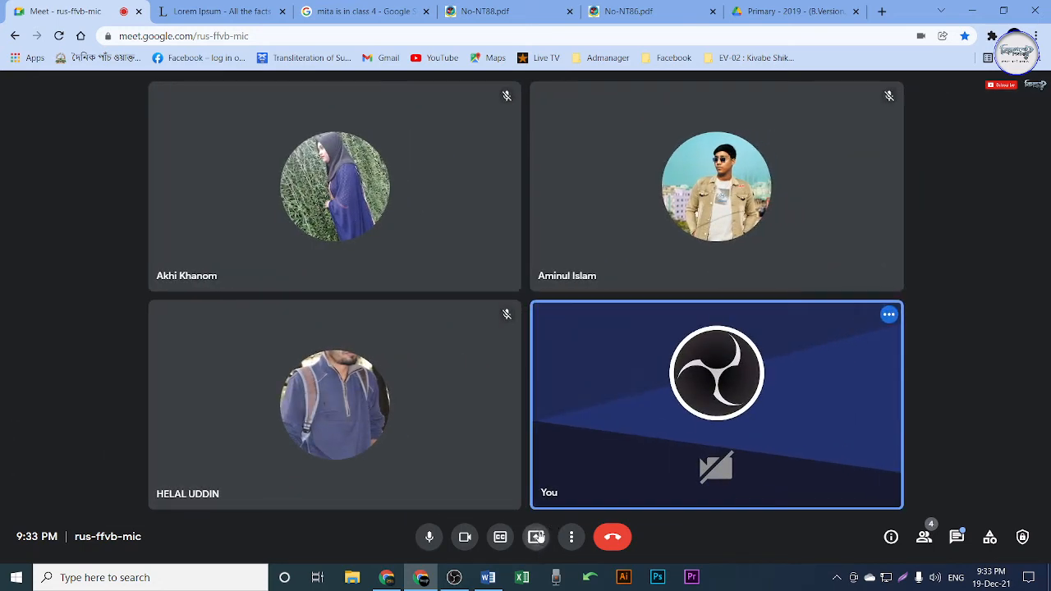
Step: Share the entire screen in the Google Meet call again and return to the Class 7 document in Word
left_click(535, 536)
left_click(611, 440)
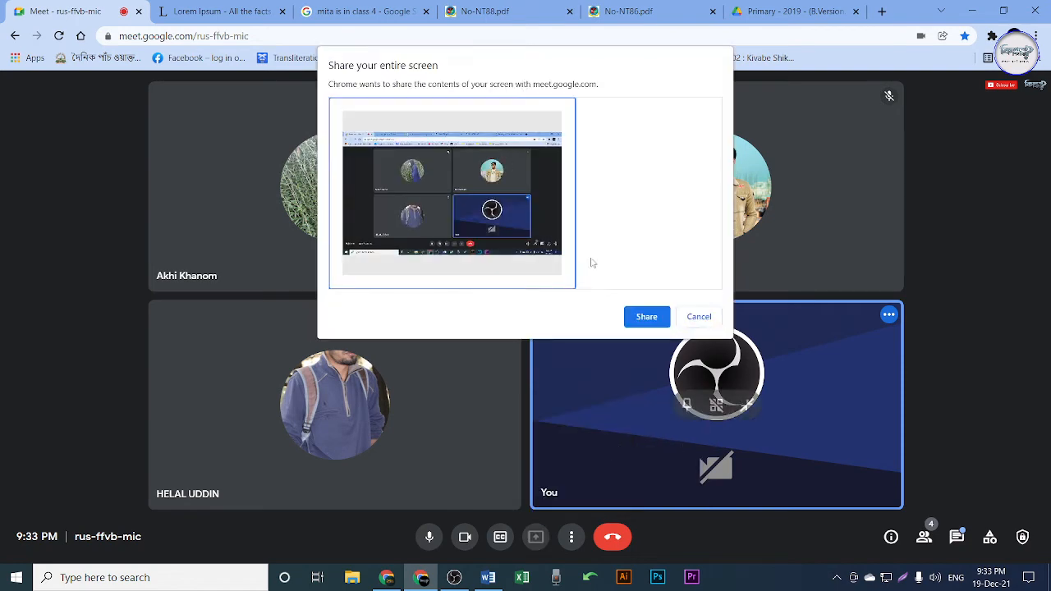
left_click(647, 318)
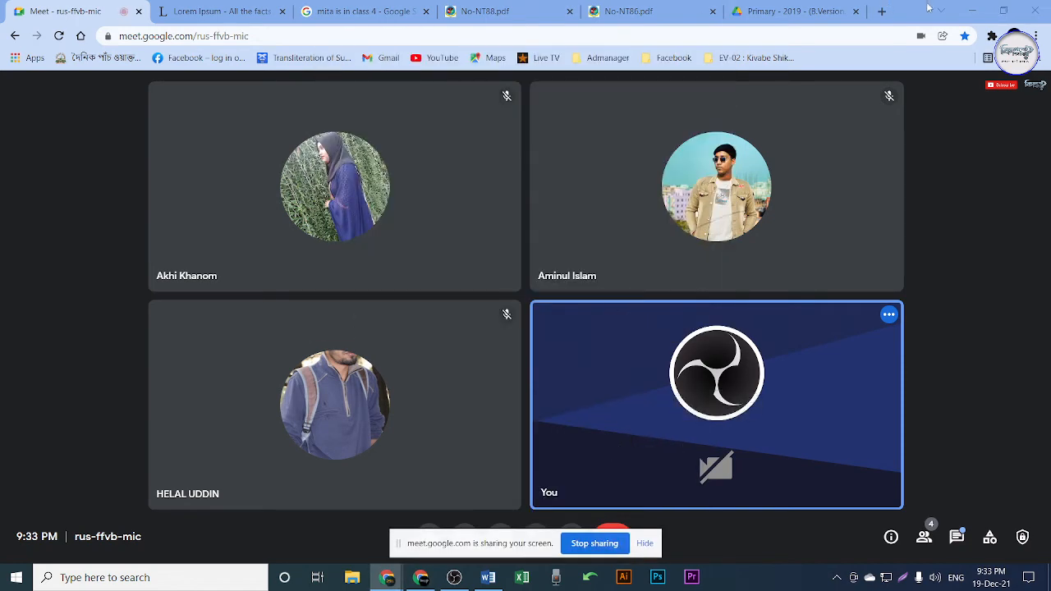
left_click(971, 10)
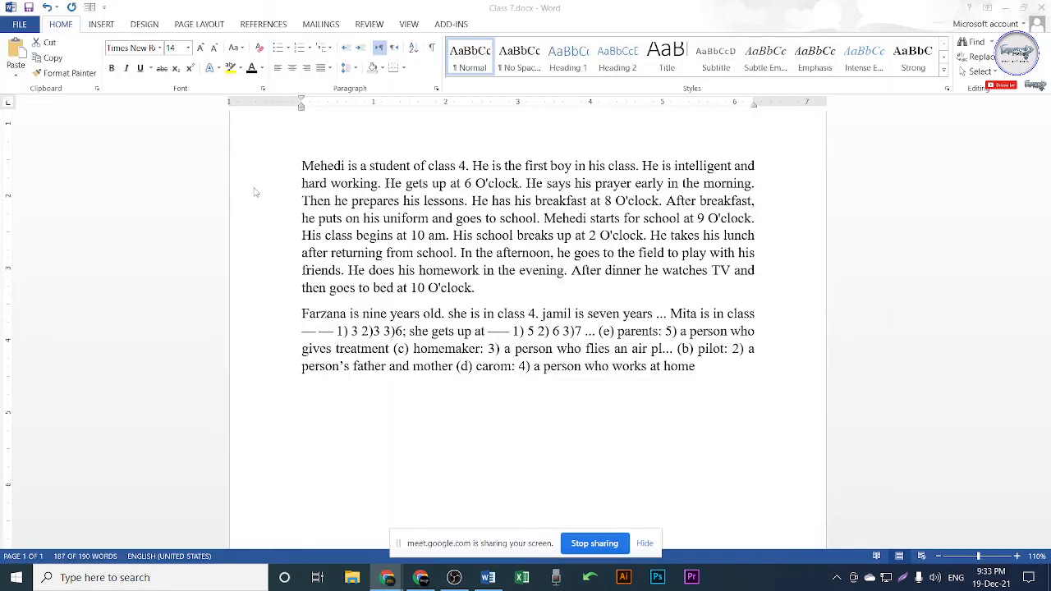
scroll(350, 225, "up", 3)
scroll(328, 246, "down", 2)
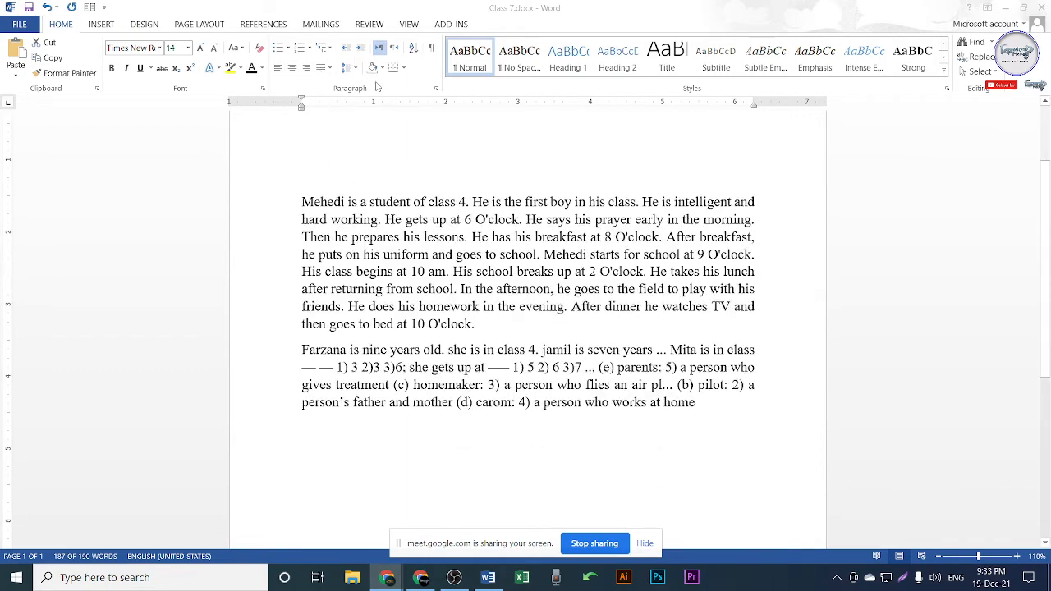
left_click(433, 580)
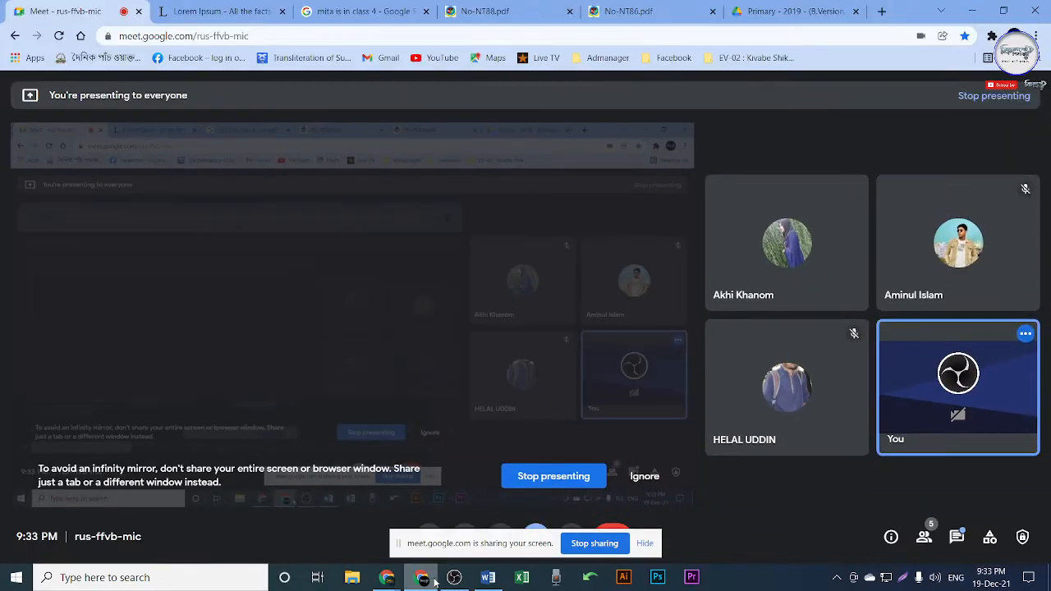
left_click(487, 577)
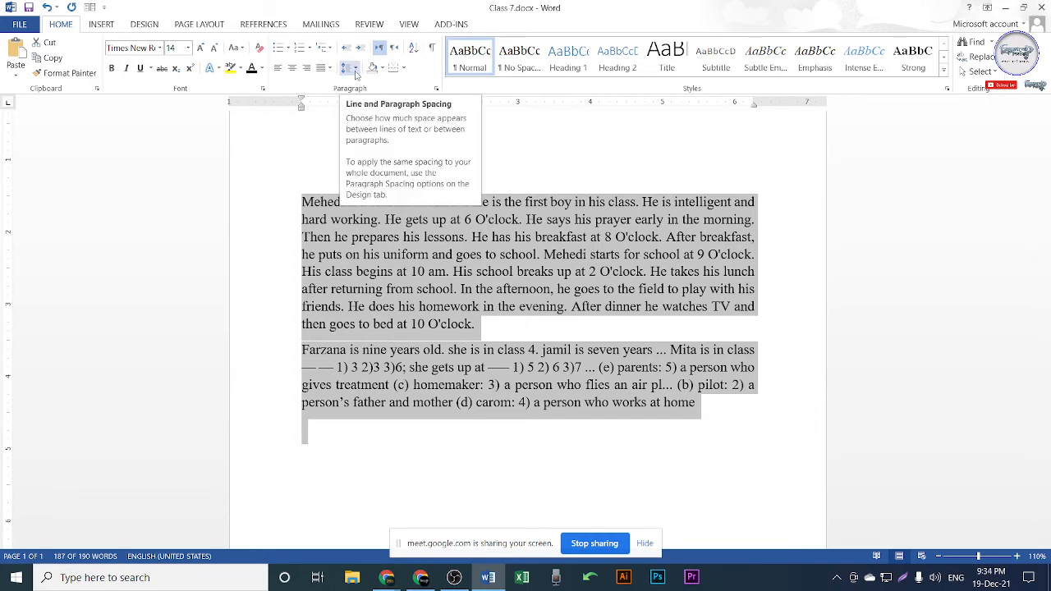
Step: Highlight the first sentence of the first passage, highlight that whole passage twice to point it out, and clear the selection
left_click(452, 271)
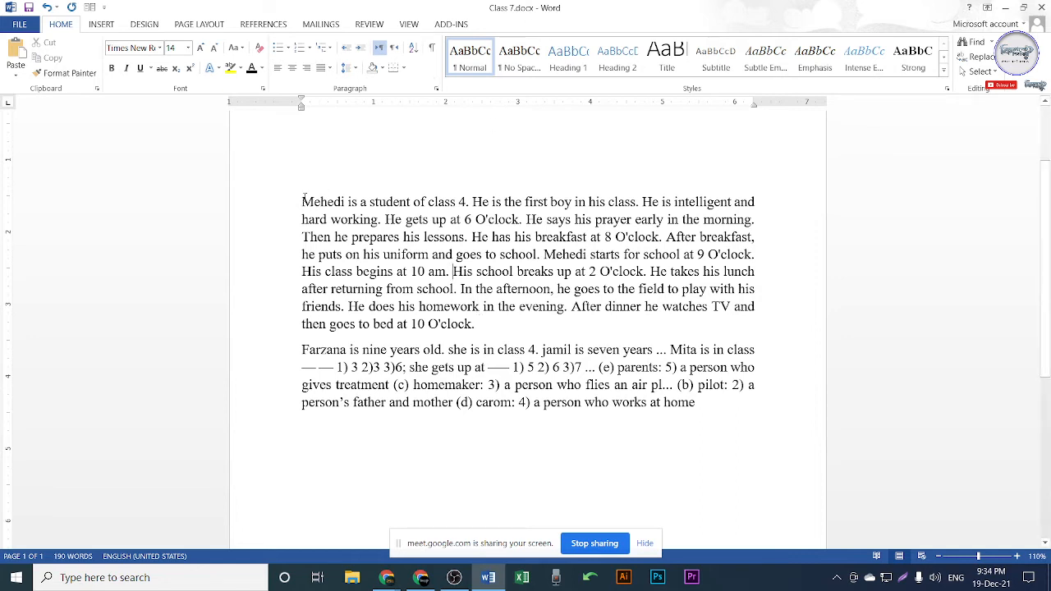
left_click_drag(299, 201, 467, 202)
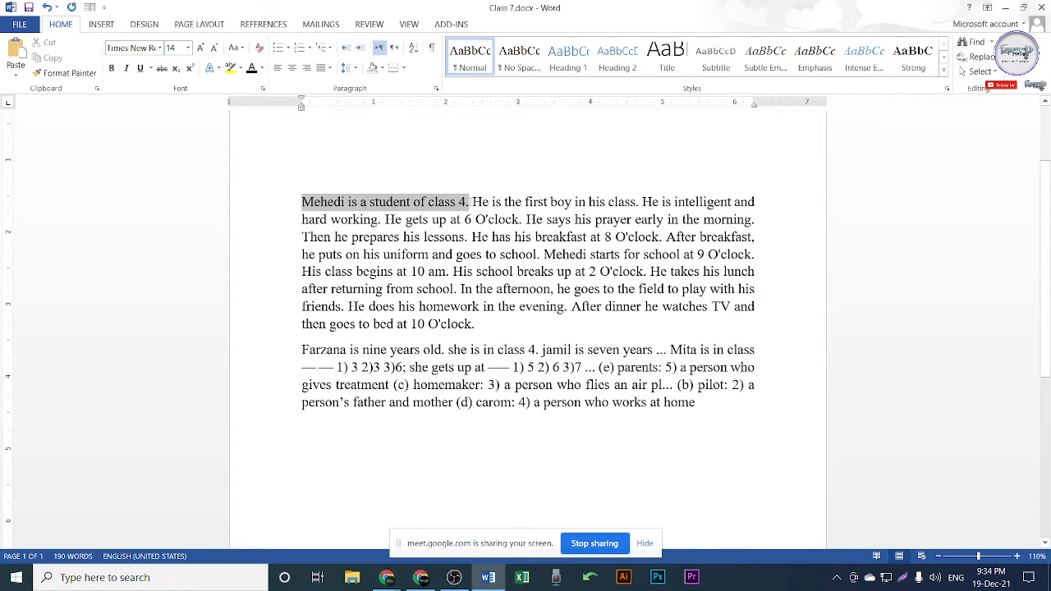
key("Right")
left_click_drag(303, 202, 477, 324)
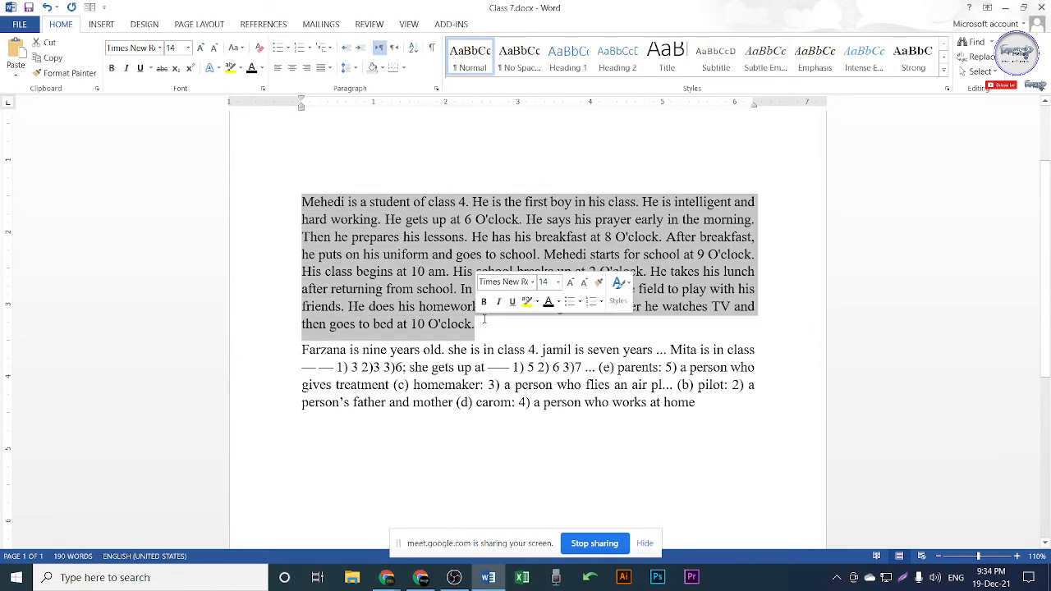
left_click(501, 332)
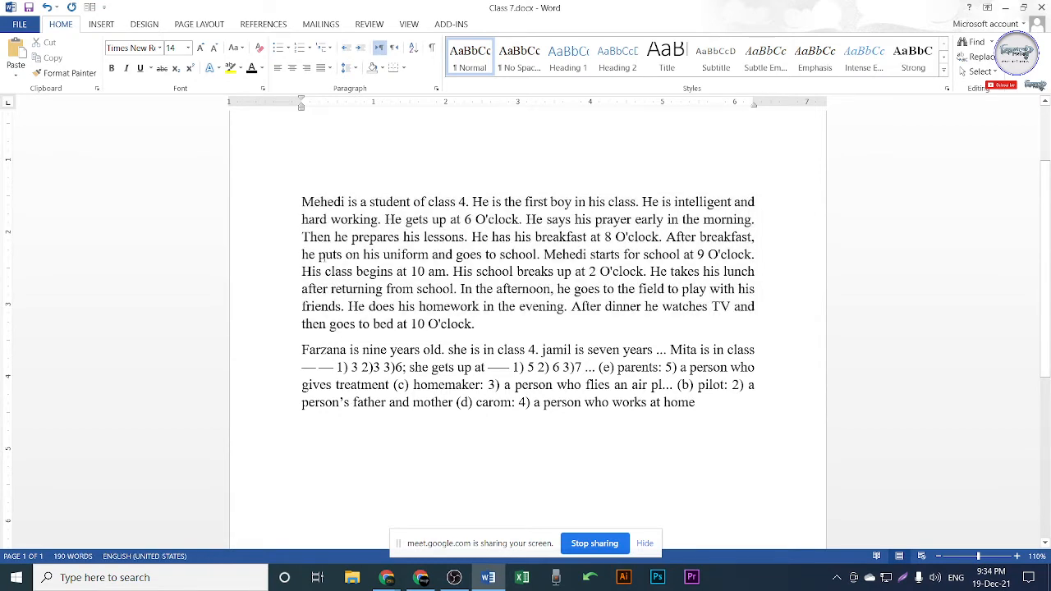
left_click_drag(302, 200, 476, 324)
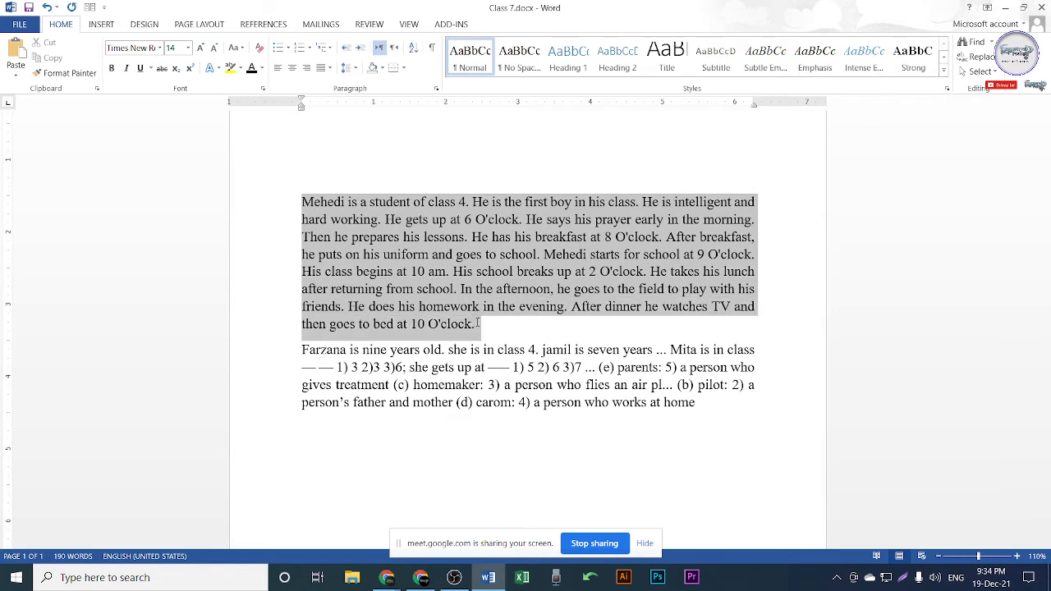
left_click(403, 183)
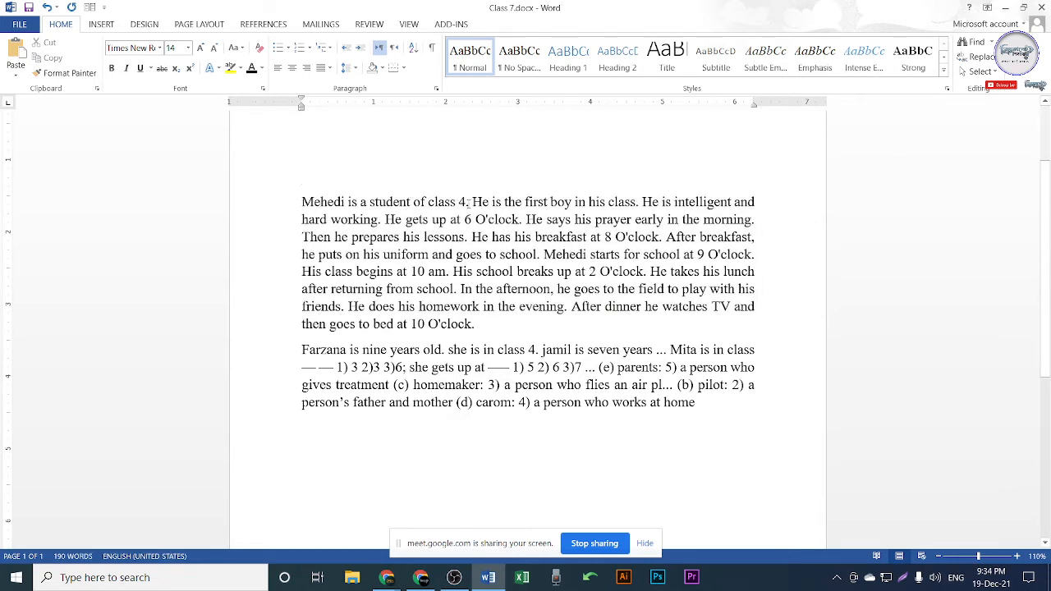
Step: Highlight the opening sentence and individual lines of the first paragraph one after another
left_click_drag(469, 203, 298, 201)
left_click(403, 259)
left_click(253, 207)
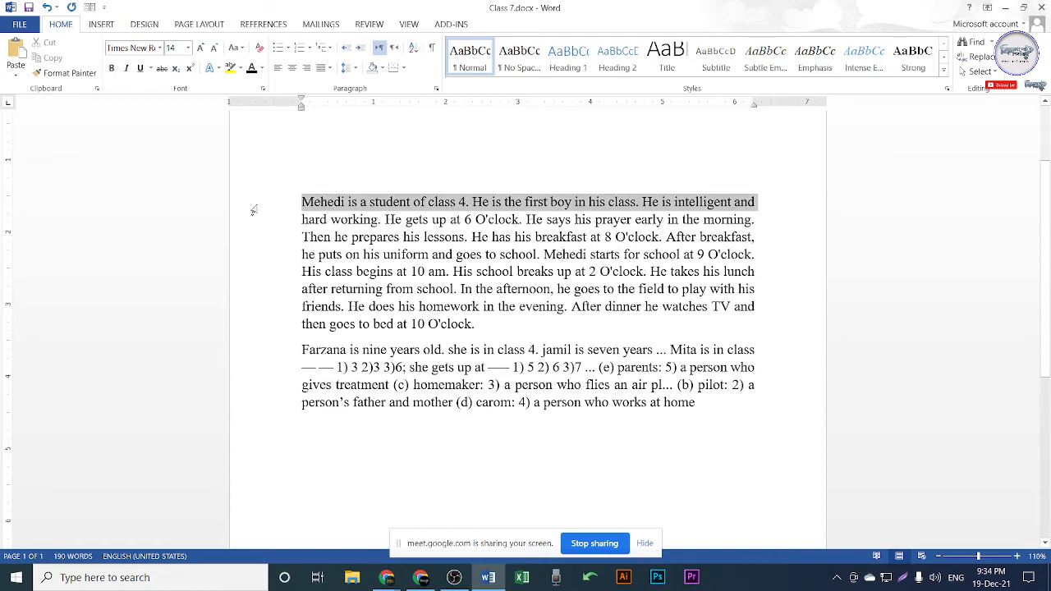
left_click(471, 202)
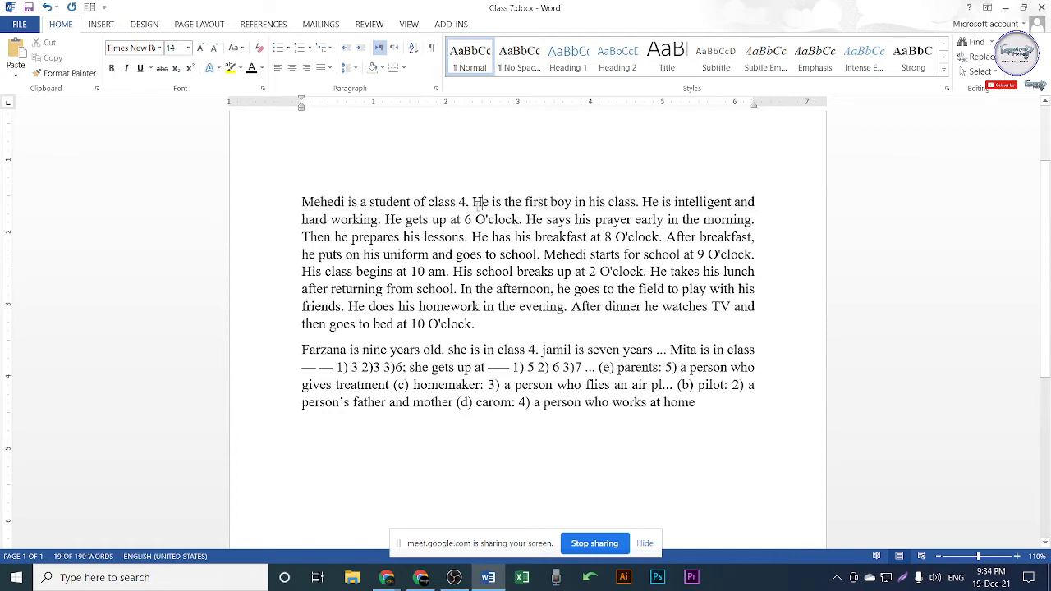
left_click_drag(471, 202, 290, 202)
left_click(289, 202)
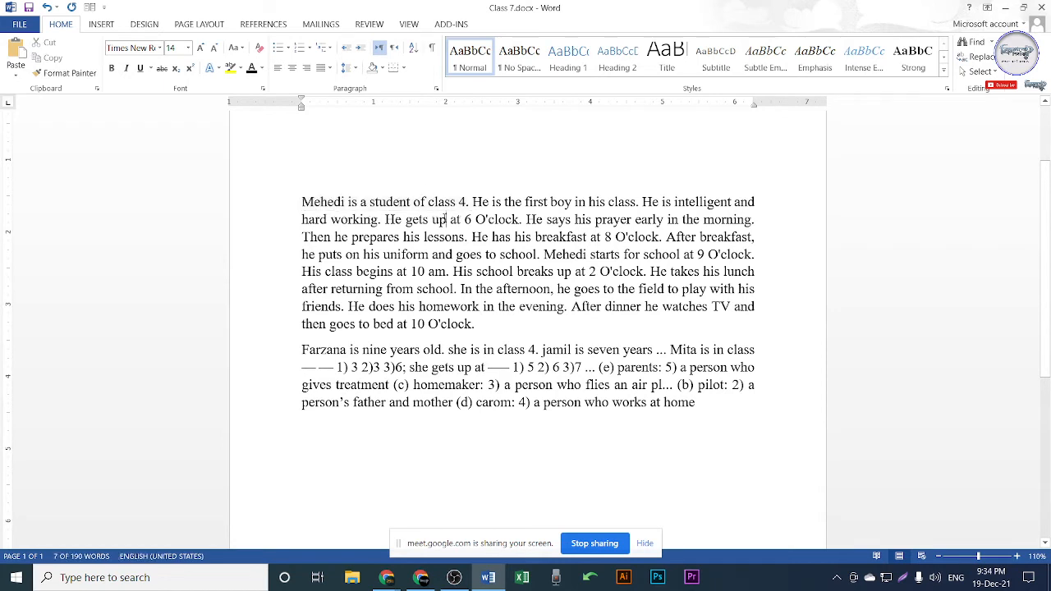
left_click(238, 203)
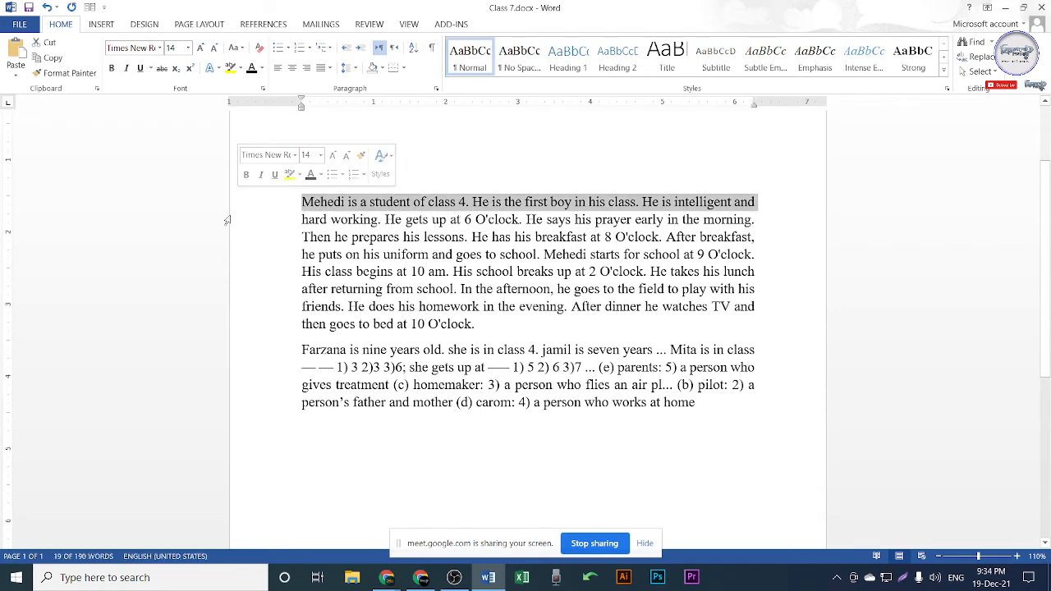
left_click(232, 220)
left_click(242, 238)
left_click(254, 256)
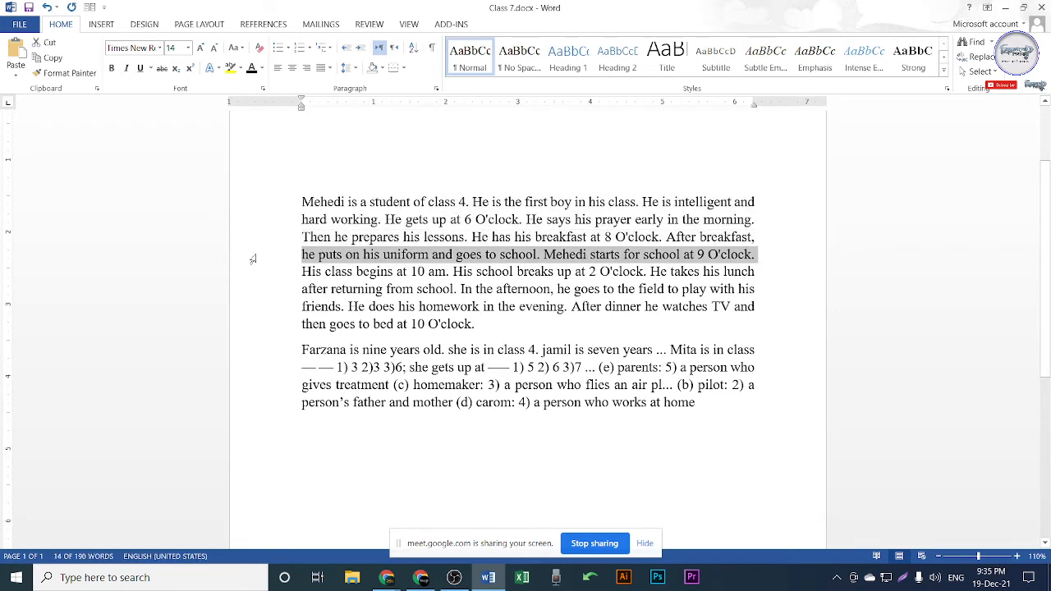
left_click(262, 273)
left_click(281, 289)
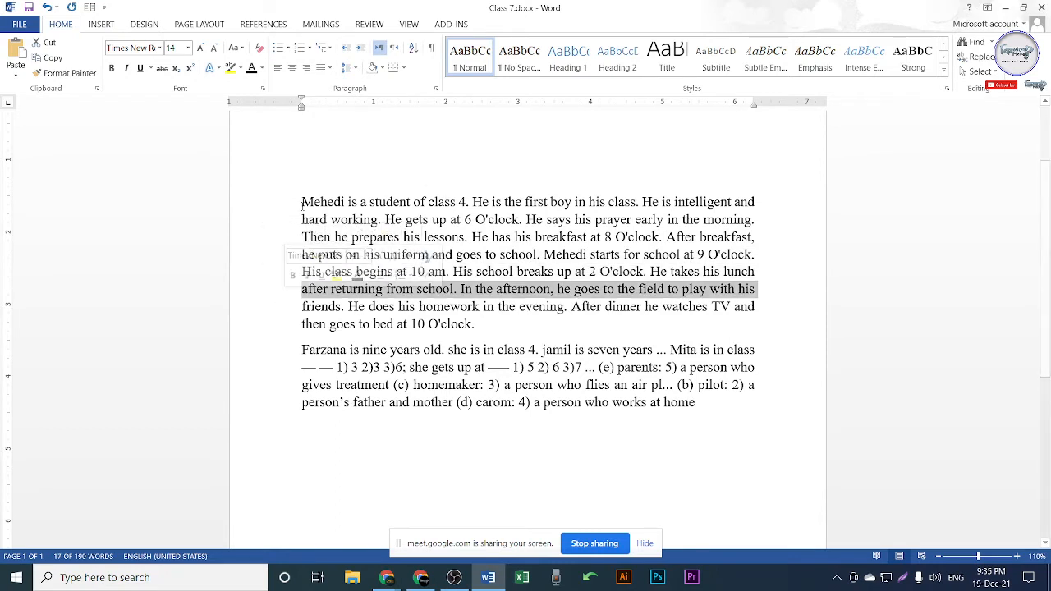
left_click(271, 202)
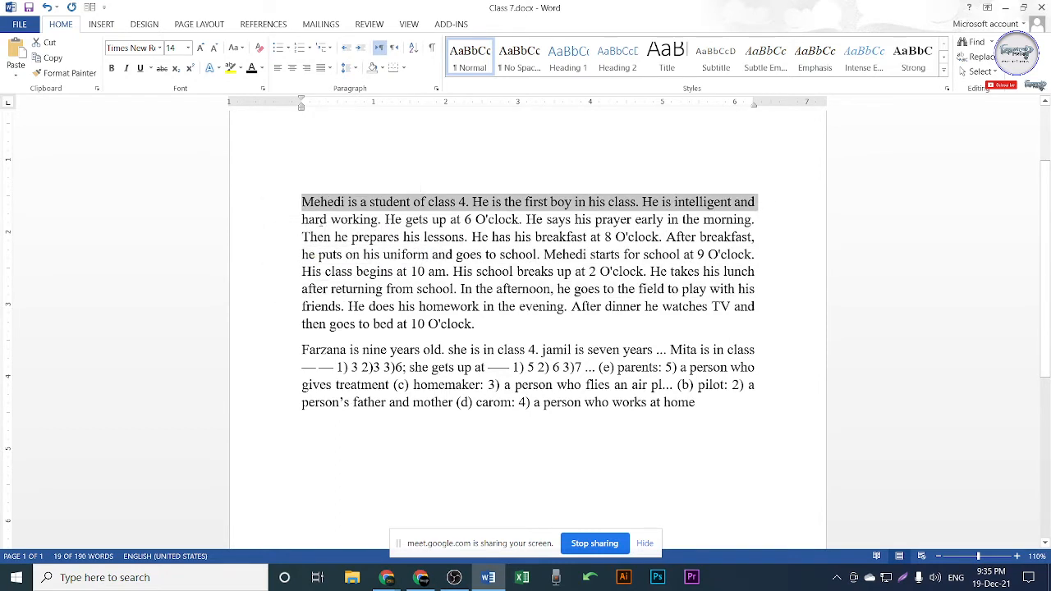
left_click(475, 324)
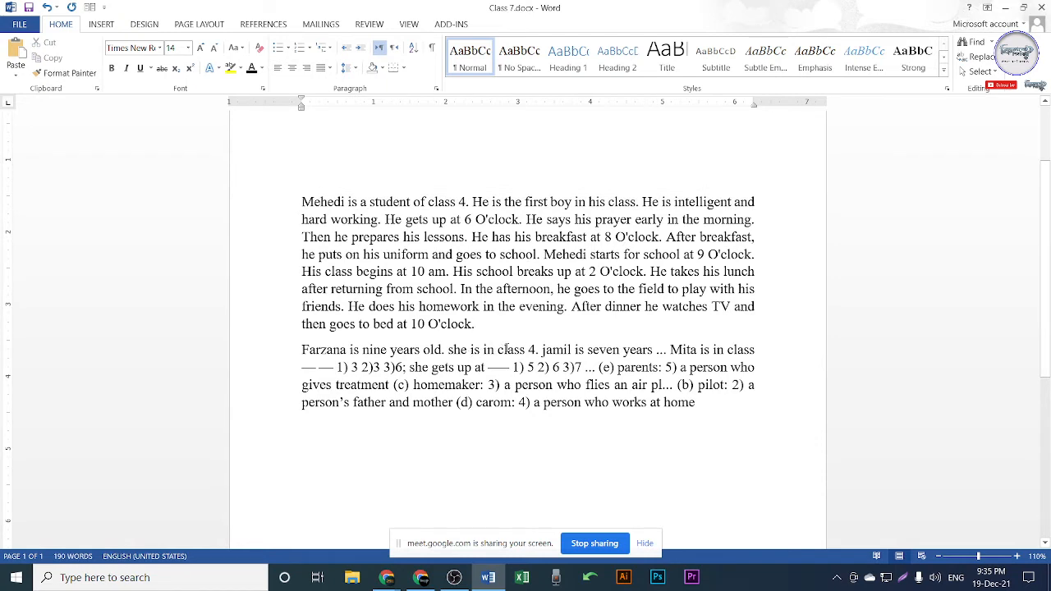
Step: Join the second paragraph onto the end of the first and split it off again at the same place
left_click_drag(296, 213, 297, 201)
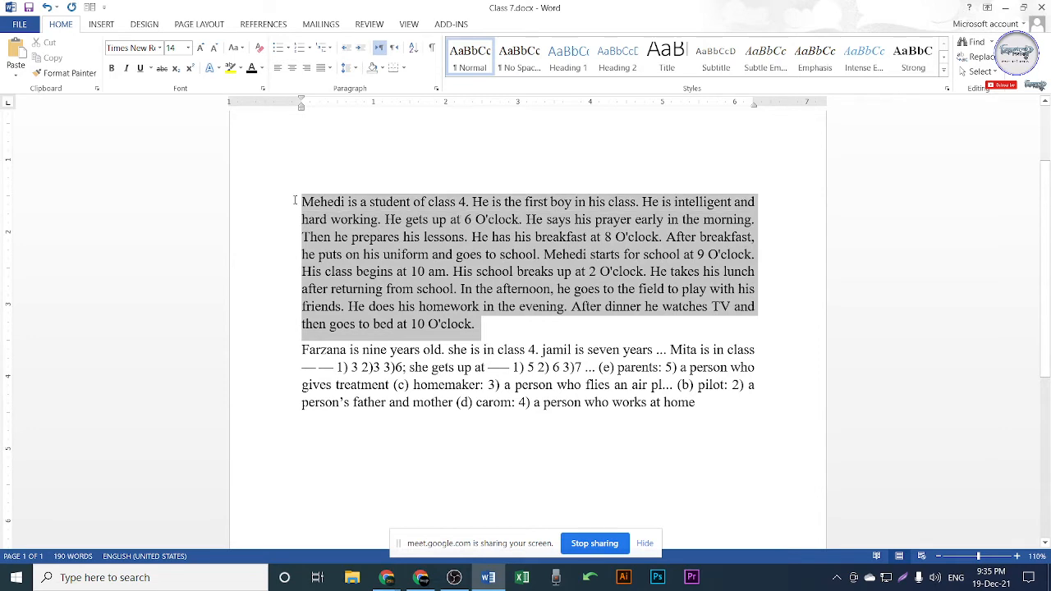
left_click(482, 322)
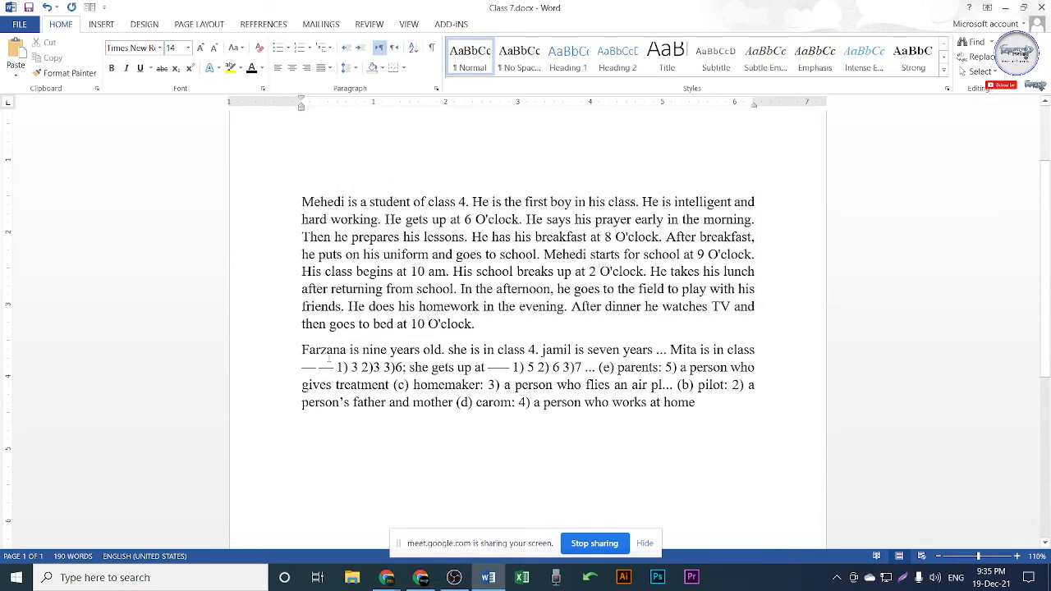
key("BackSpace")
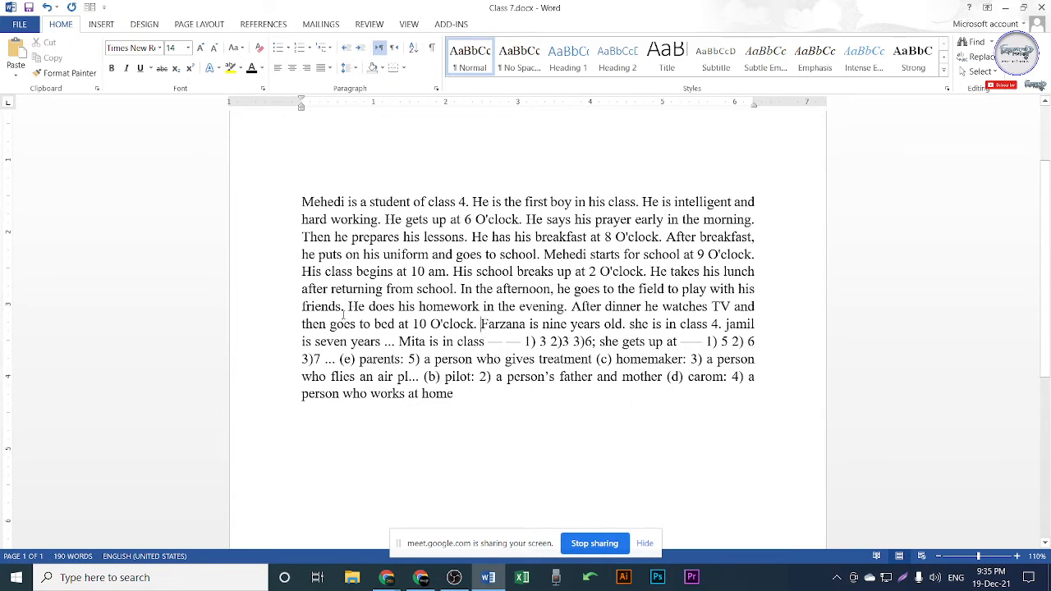
left_click(244, 334)
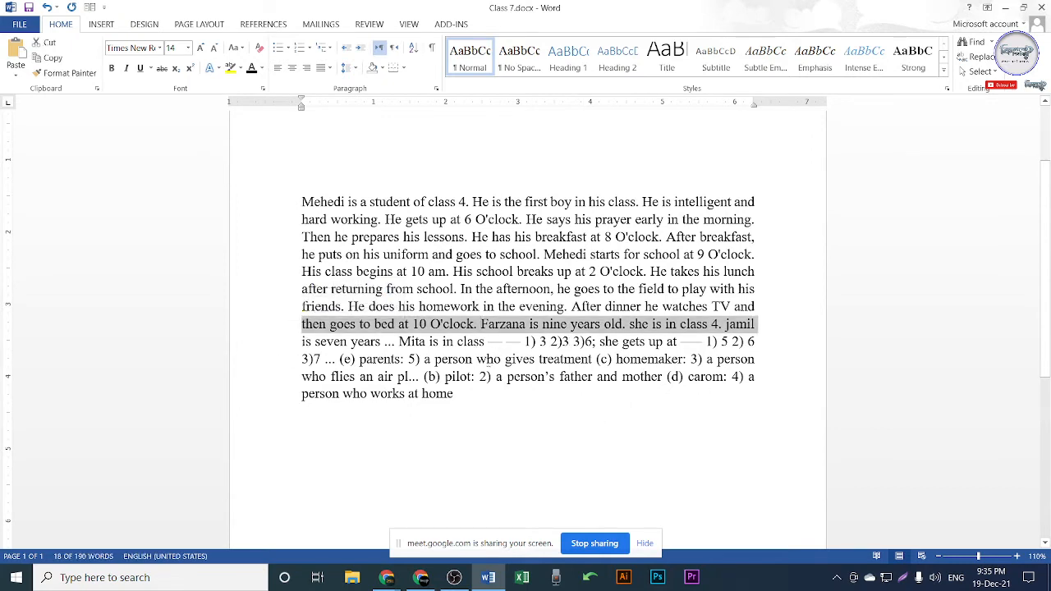
left_click(483, 325)
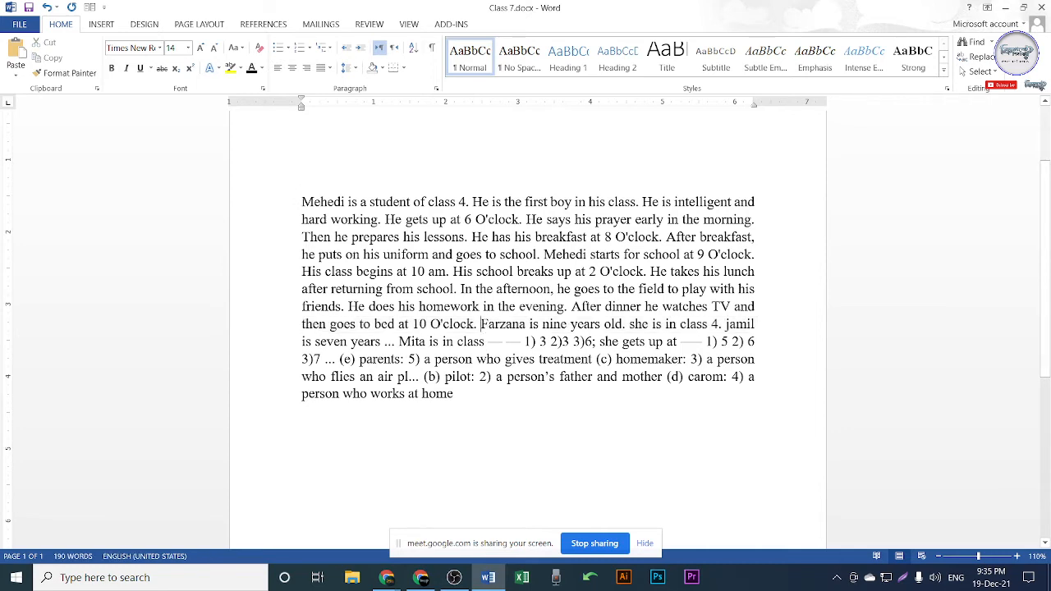
key("Return")
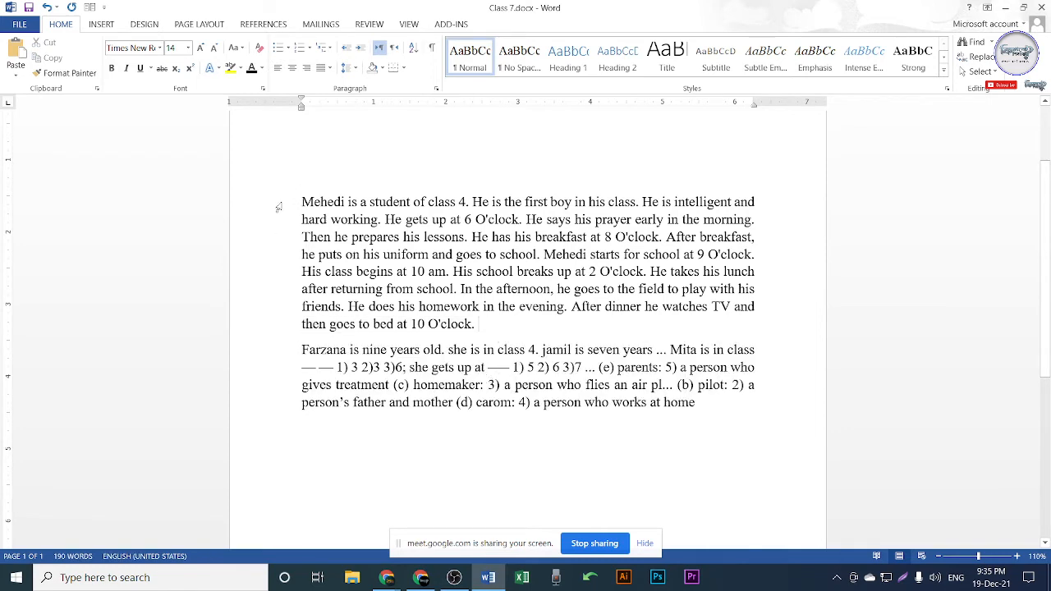
Step: Highlight the two paragraphs in turn and view the available line spacing choices
left_click_drag(275, 205, 332, 325)
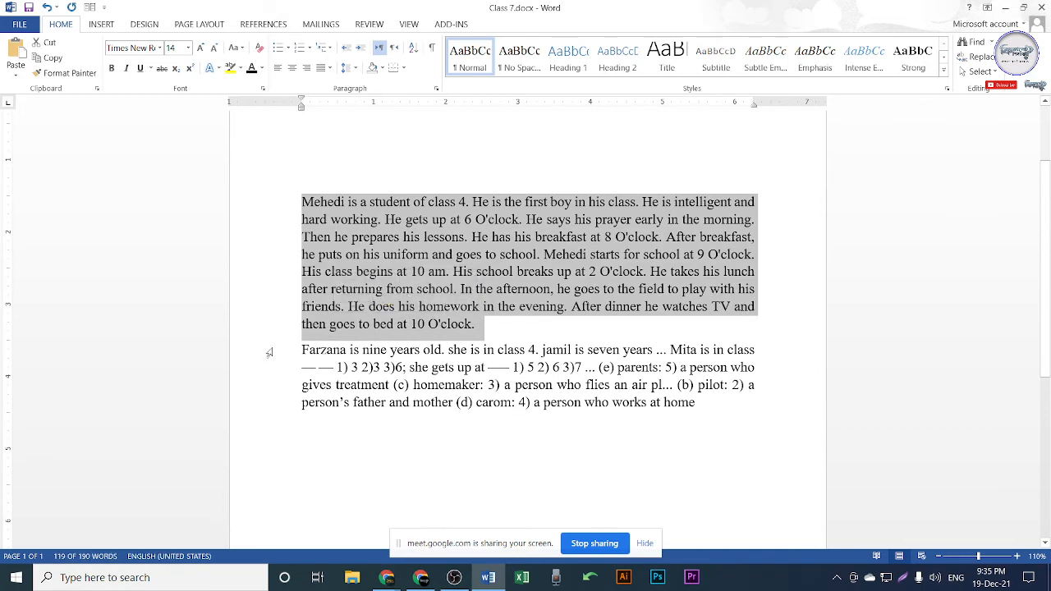
left_click_drag(270, 353, 287, 412)
left_click(646, 409)
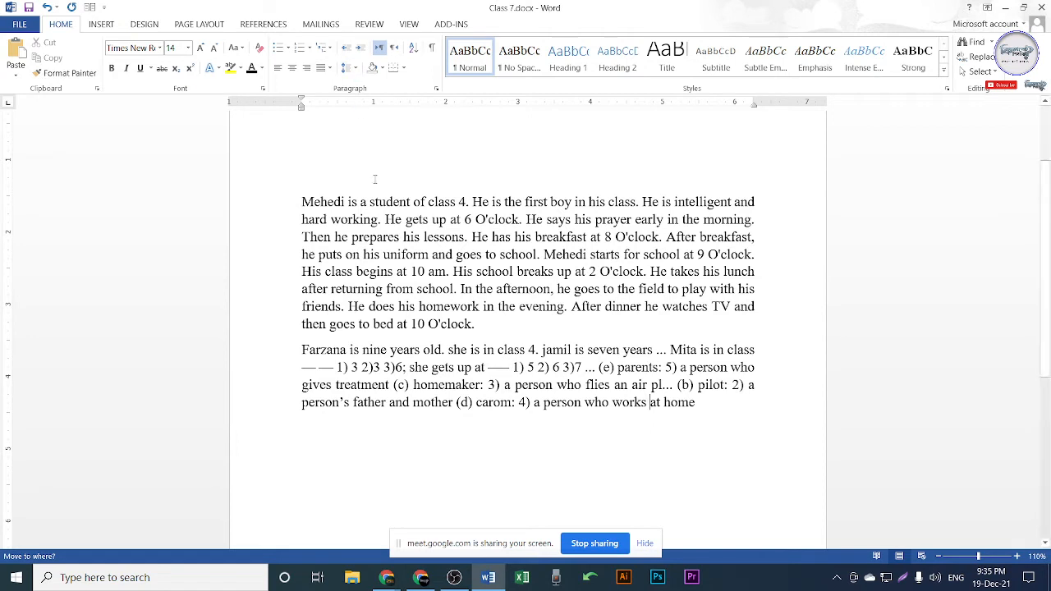
left_click(357, 71)
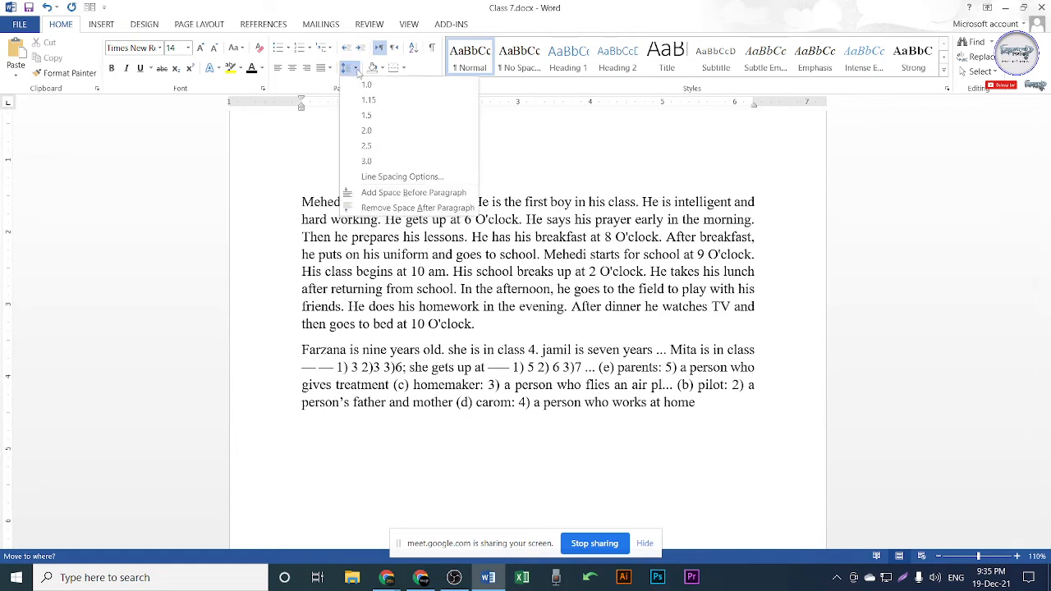
left_click(432, 302)
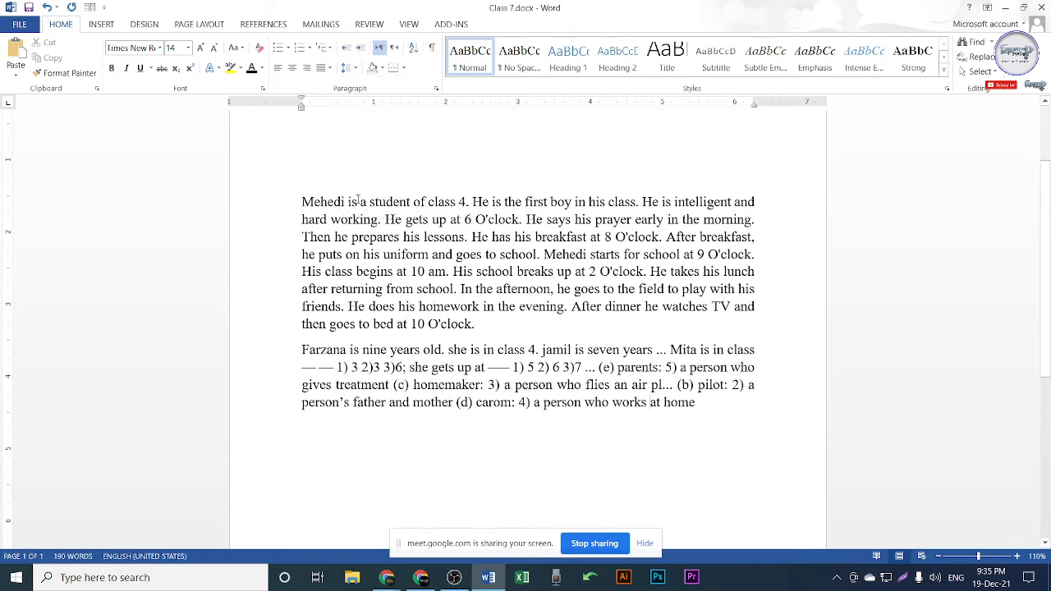
left_click_drag(237, 205, 302, 364)
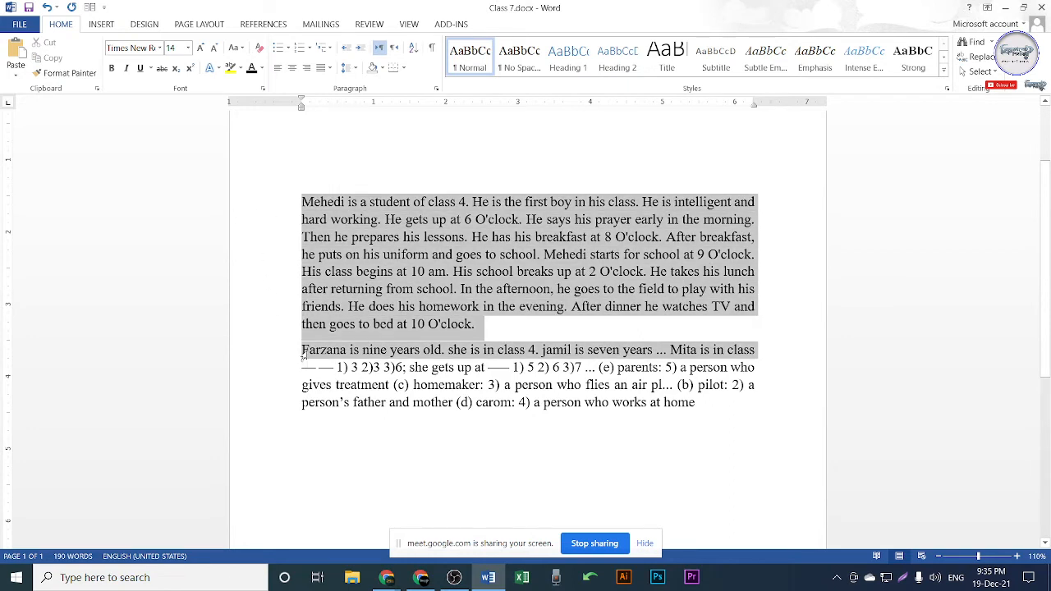
left_click_drag(297, 203, 303, 215)
left_click(451, 204)
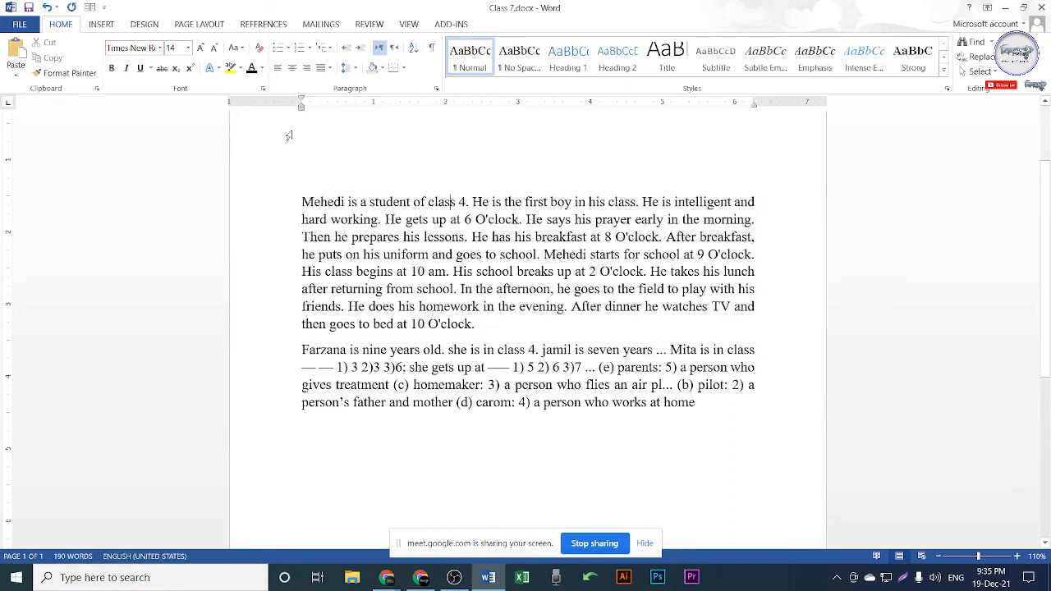
Step: Capture a screenshot area of about 1476 by 598 pixels around both paragraphs and mark paragraph starts and the first paragraph's end in red pen
key("Print")
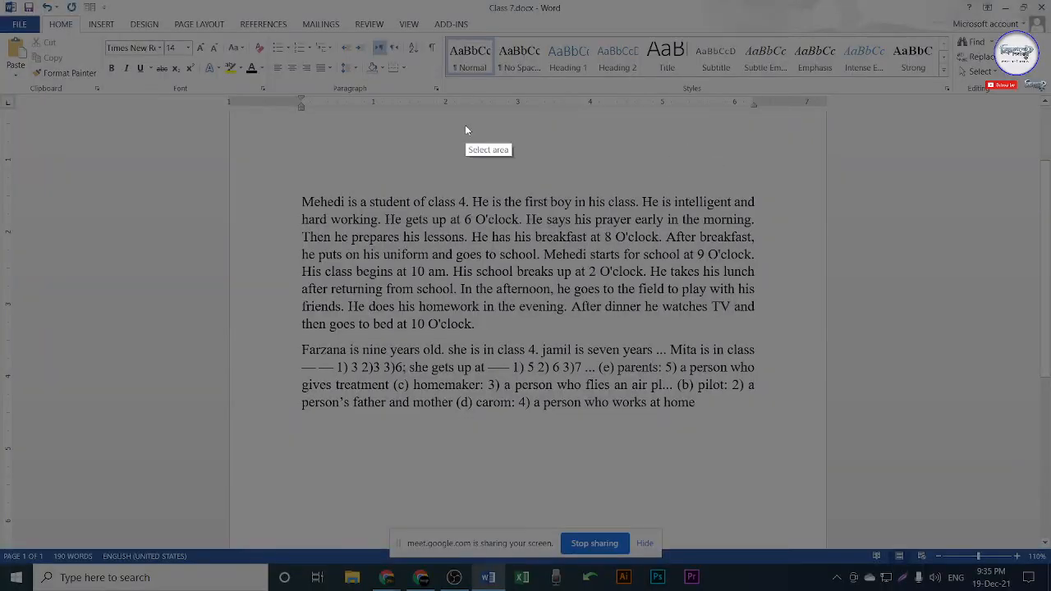
left_click_drag(207, 161, 1015, 487)
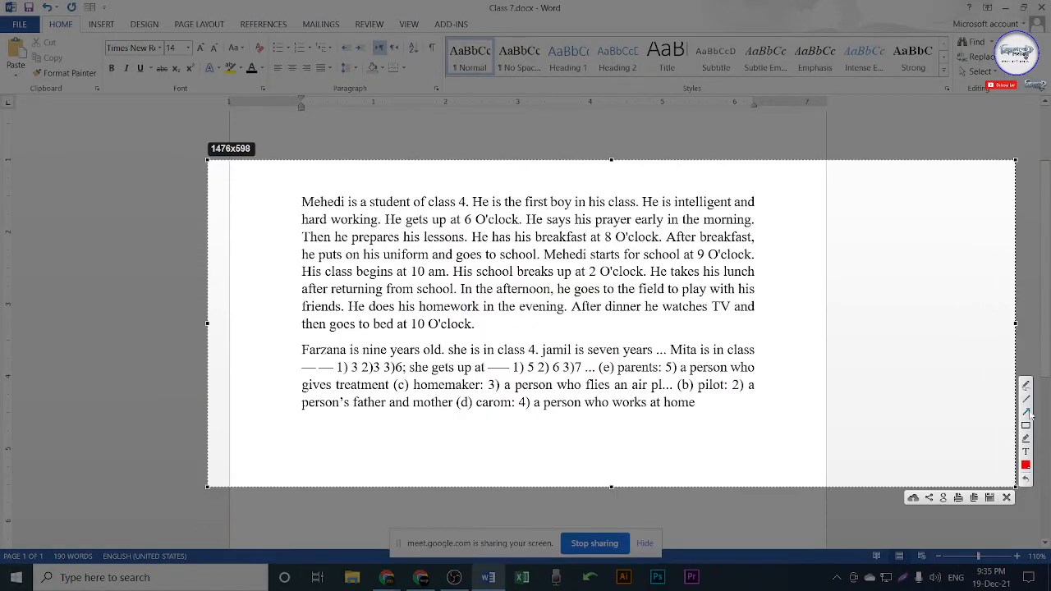
mouse_move(298, 349)
left_mouse_down()
mouse_move(298, 329)
mouse_move(310, 350)
mouse_move(298, 348)
mouse_move(321, 344)
left_mouse_up()
left_click_drag(305, 301, 349, 298)
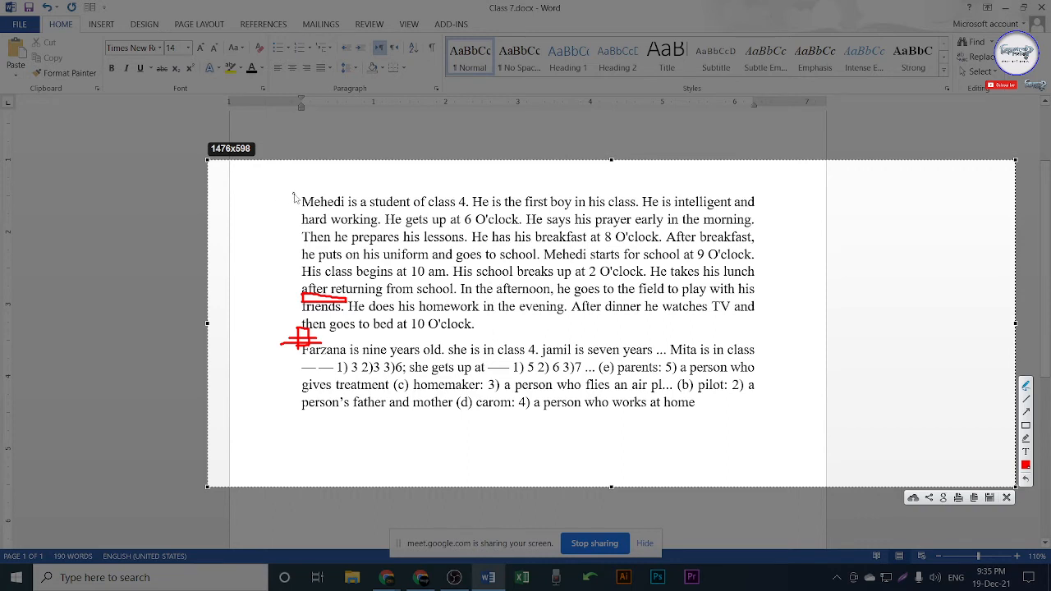
mouse_move(303, 209)
left_mouse_down()
mouse_move(338, 215)
mouse_move(299, 207)
left_mouse_up()
left_click_drag(478, 329, 517, 263)
mouse_move(480, 353)
left_mouse_down()
mouse_move(496, 439)
mouse_move(469, 345)
mouse_move(481, 344)
mouse_move(472, 351)
mouse_move(476, 329)
mouse_move(491, 337)
left_mouse_up()
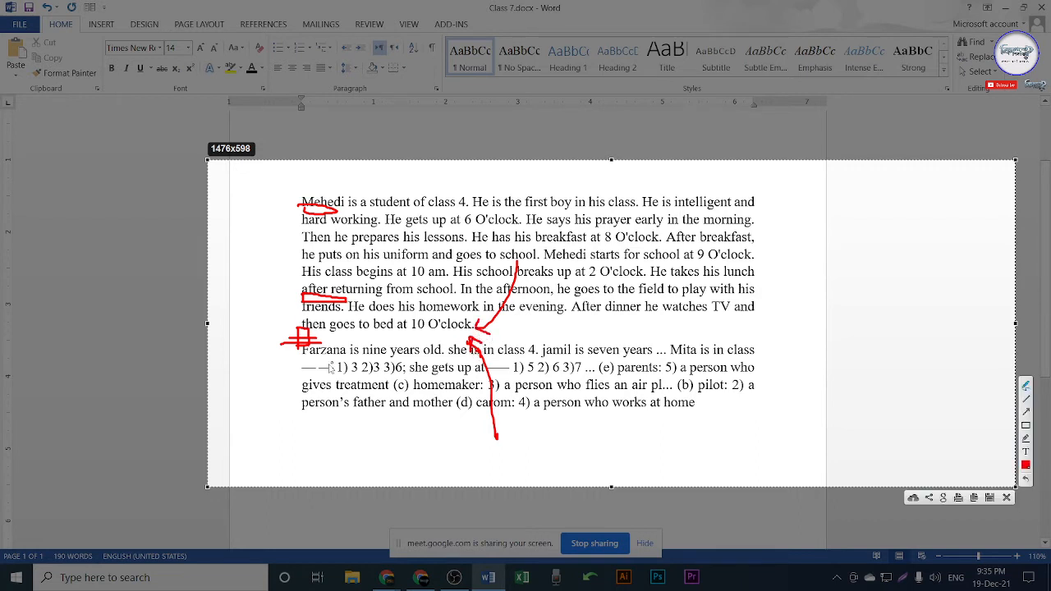
mouse_move(300, 371)
left_mouse_down()
mouse_move(353, 381)
mouse_move(301, 373)
left_mouse_up()
Step: Undo the latest red pen marks and discard the screenshot capture
key("ctrl+z")
key("ctrl+z")
key("ctrl+z")
left_click(1005, 497)
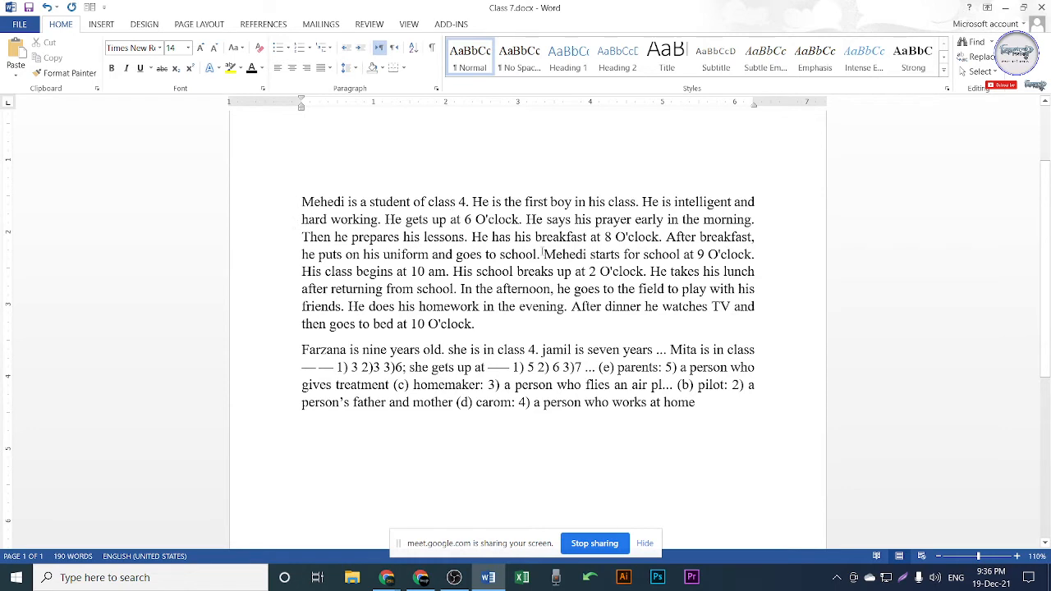
Step: Highlight the whole first paragraph, then single lines within it, to compare paragraph and line selection
left_click_drag(271, 204, 289, 333)
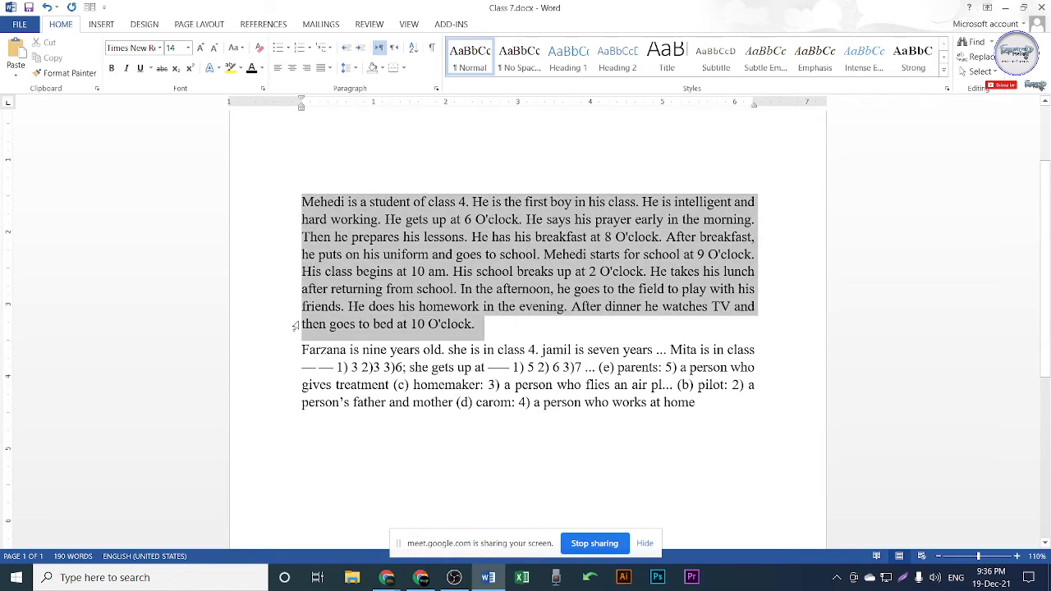
left_click(314, 246)
left_click(285, 254)
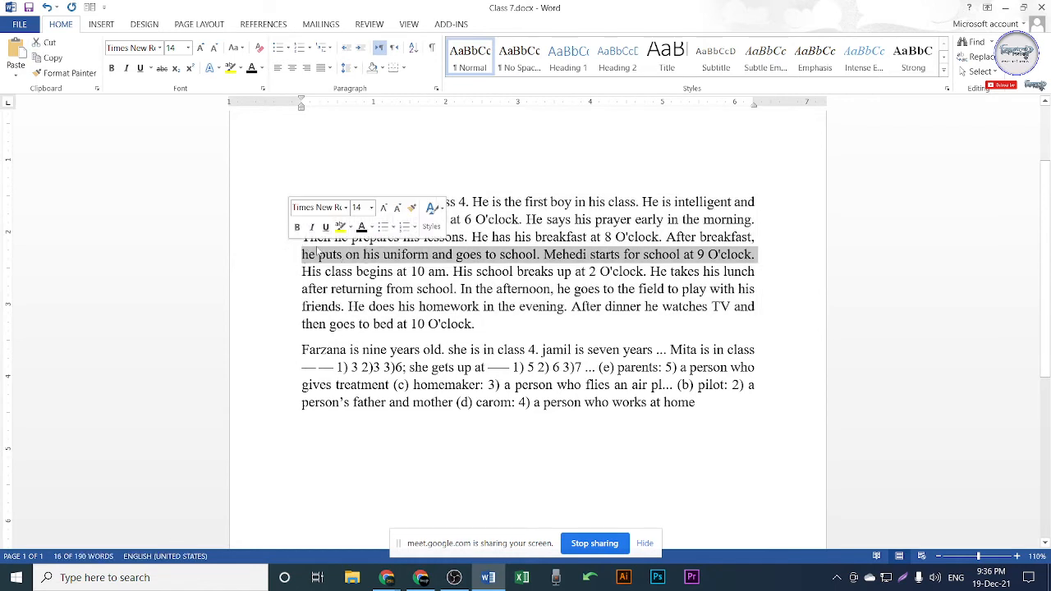
left_click(255, 328)
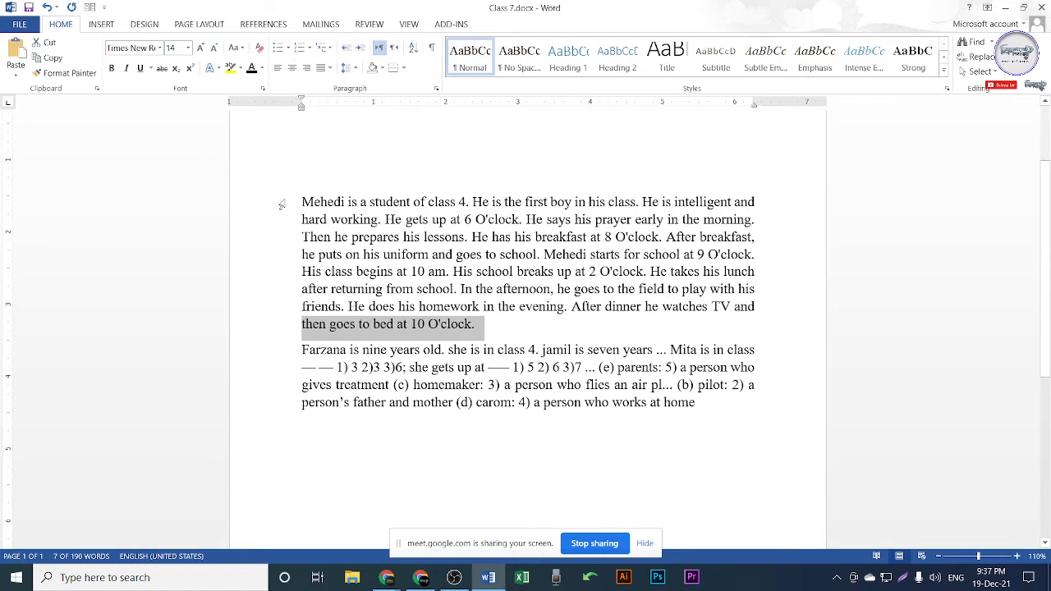
left_click_drag(284, 205, 499, 315)
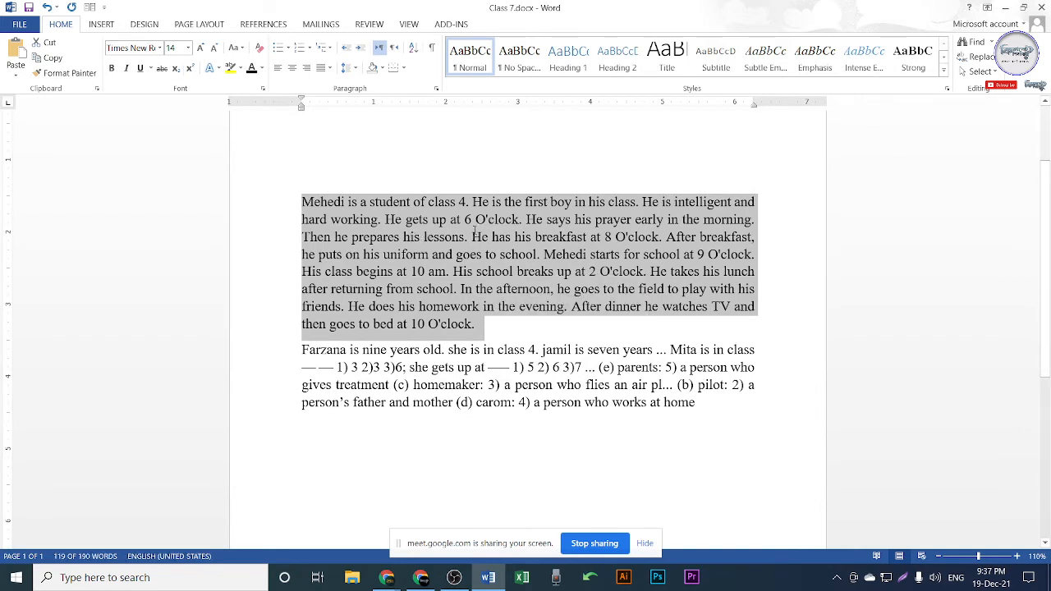
left_click(475, 231)
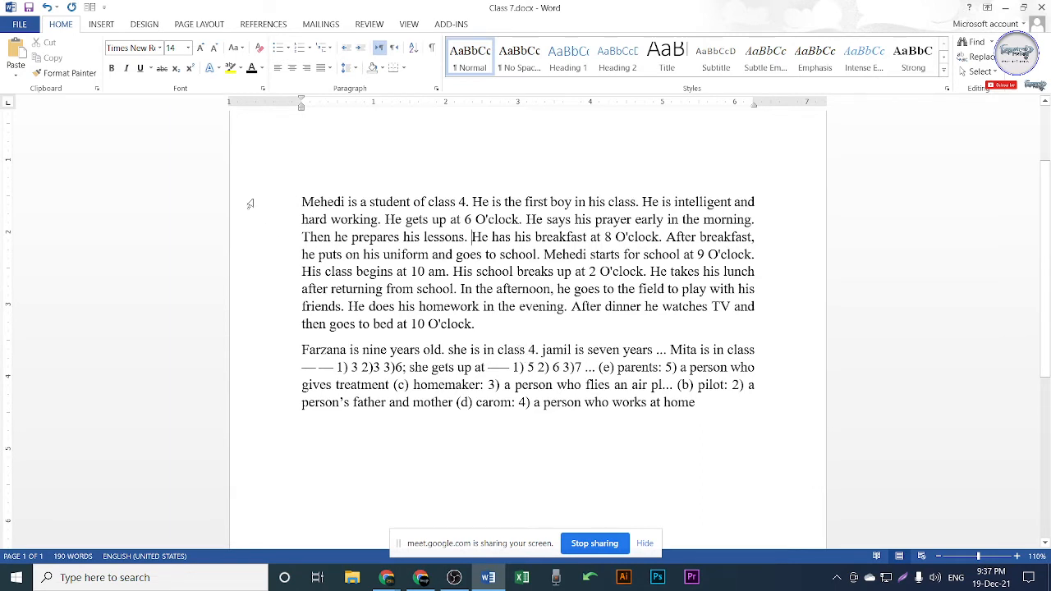
left_click_drag(251, 204, 258, 310)
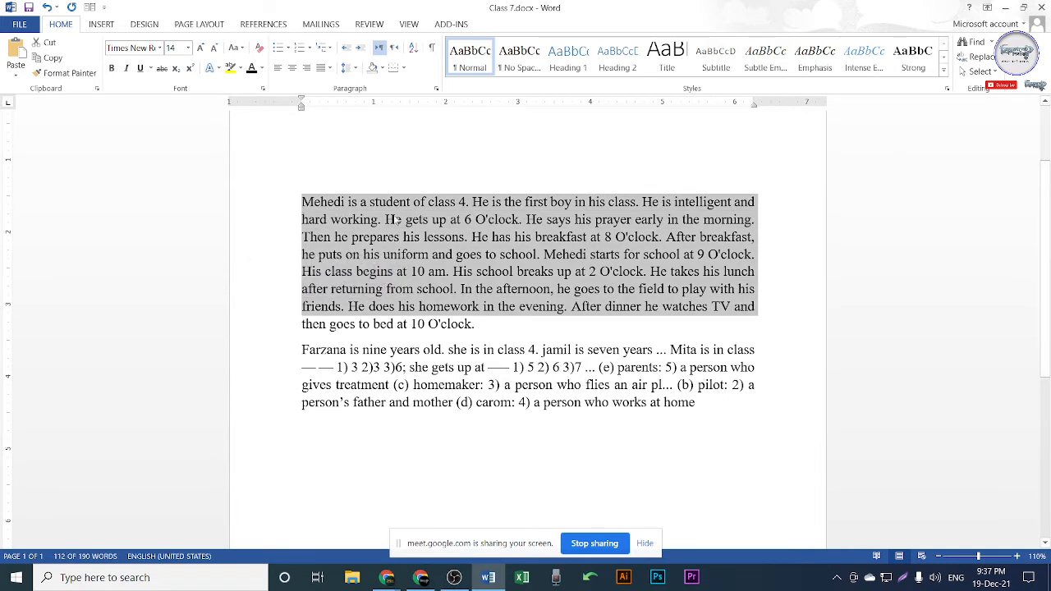
left_click(542, 264)
Step: Set the line spacing of the entire first paragraph to 3.0
left_click_drag(271, 213, 279, 329)
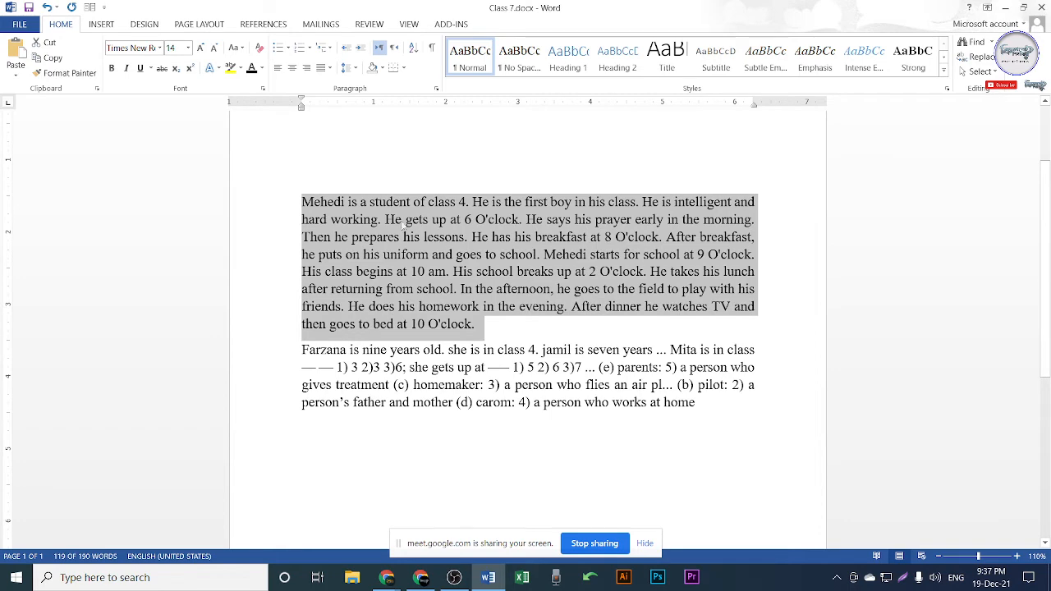
left_click(357, 67)
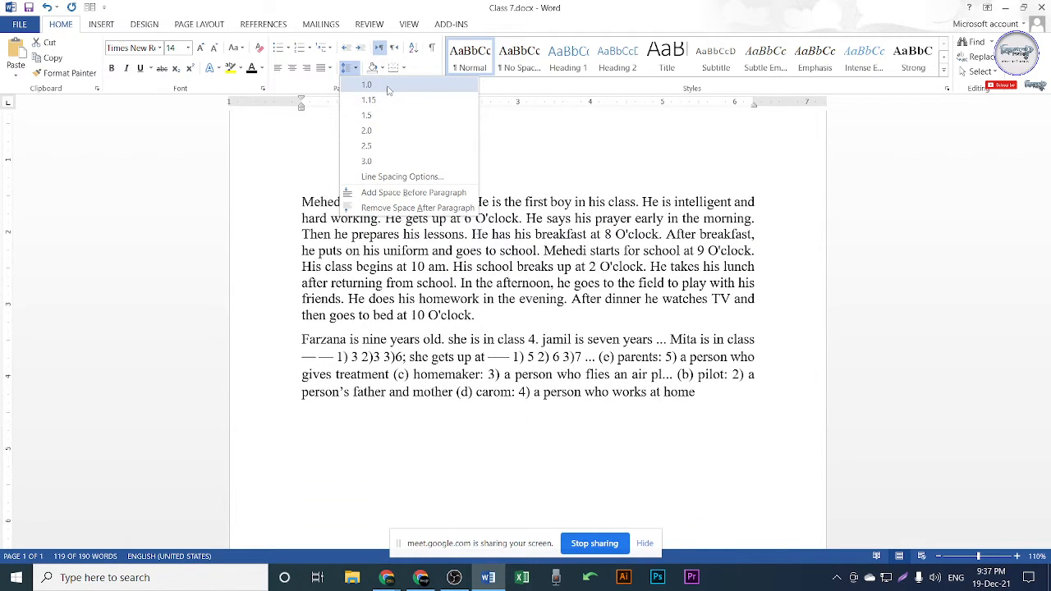
left_click(380, 162)
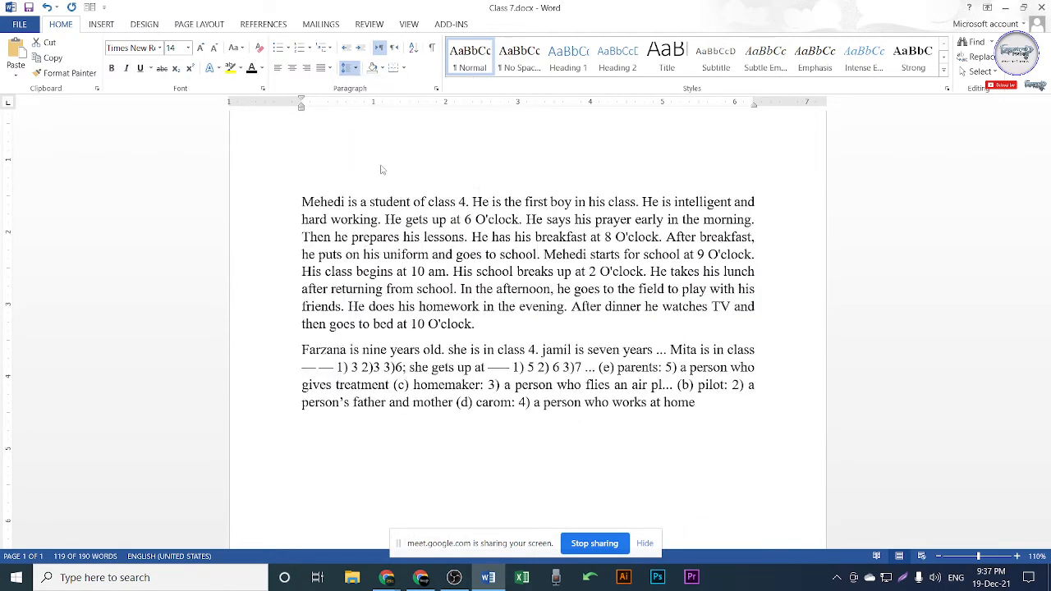
scroll(540, 313, "down", 2)
scroll(460, 285, "down", 3)
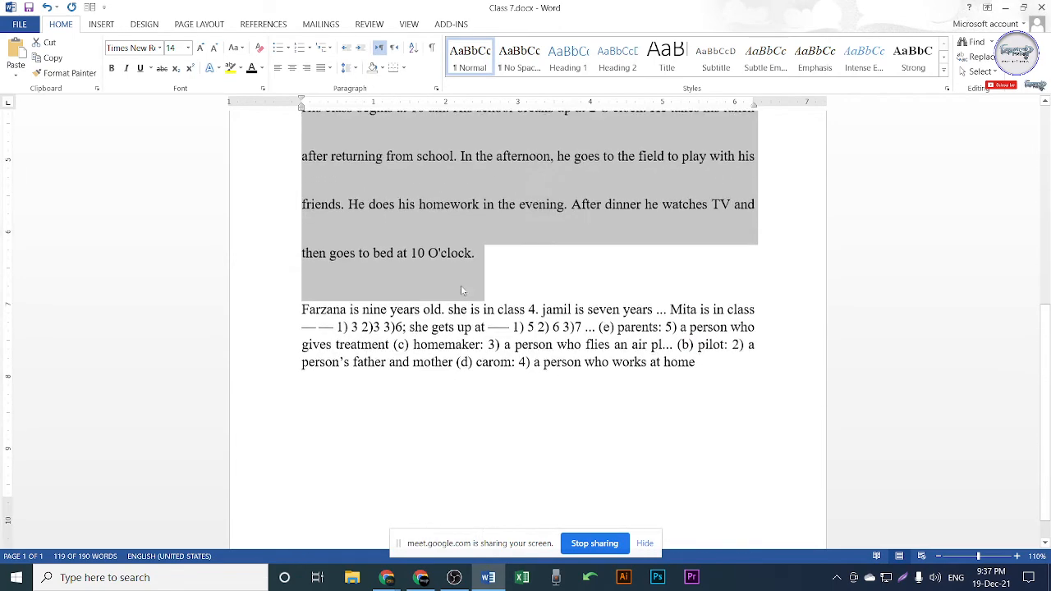
Step: Highlight only the first line of the first paragraph and preview 1.0 line spacing without applying it
scroll(451, 277, "up", 5)
left_click(414, 234)
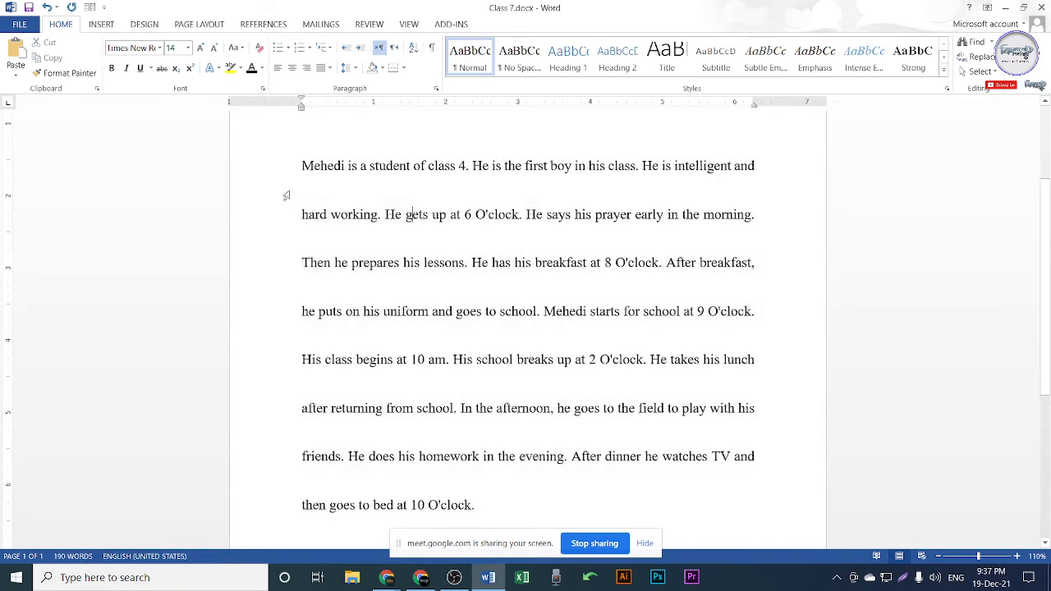
left_click(267, 197)
left_click(479, 191)
left_click(273, 194)
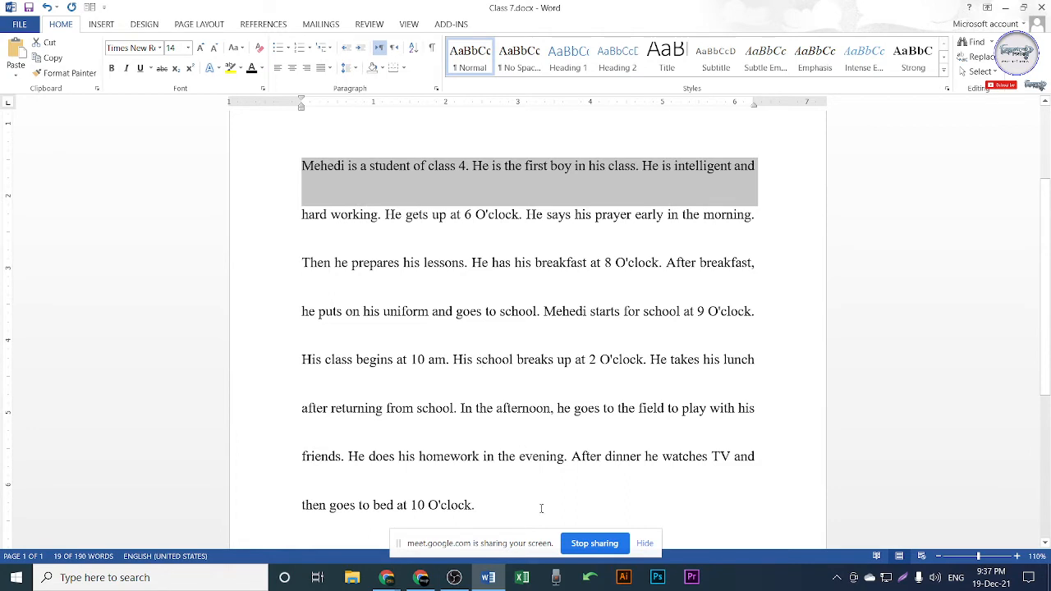
left_click(398, 197)
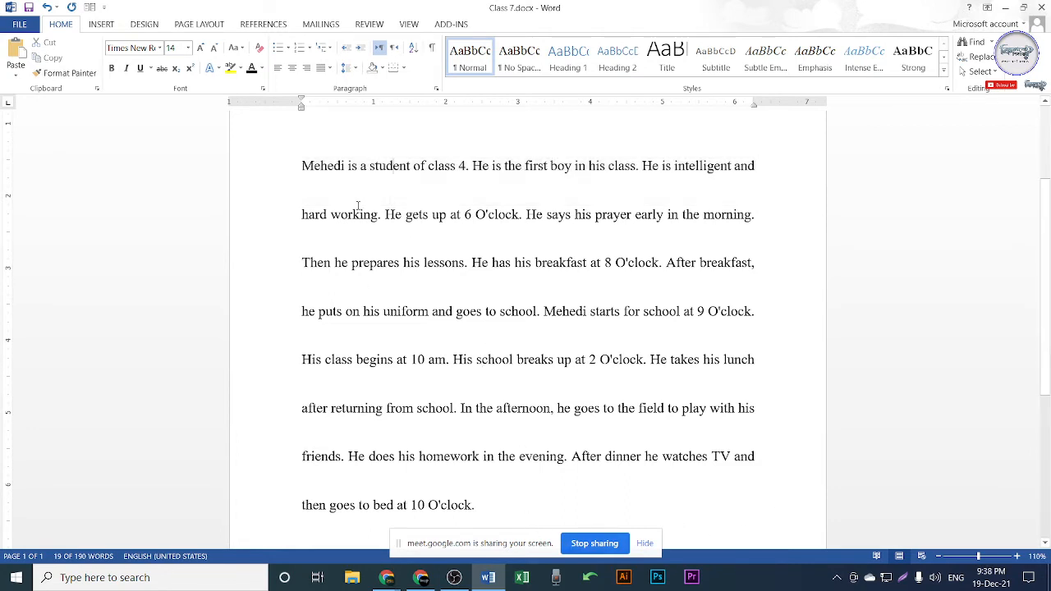
left_click(272, 201)
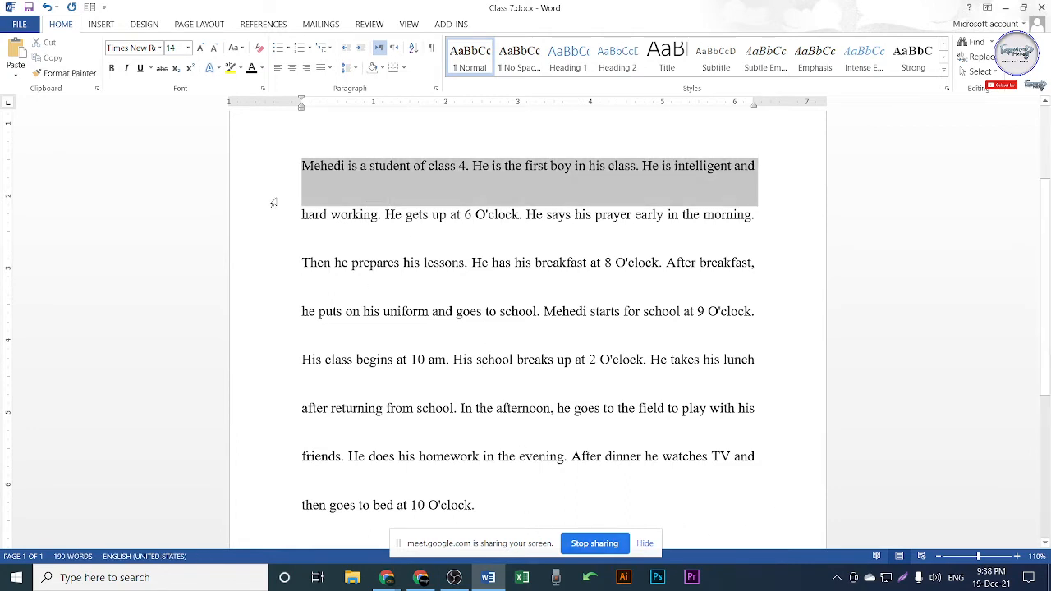
left_click(346, 67)
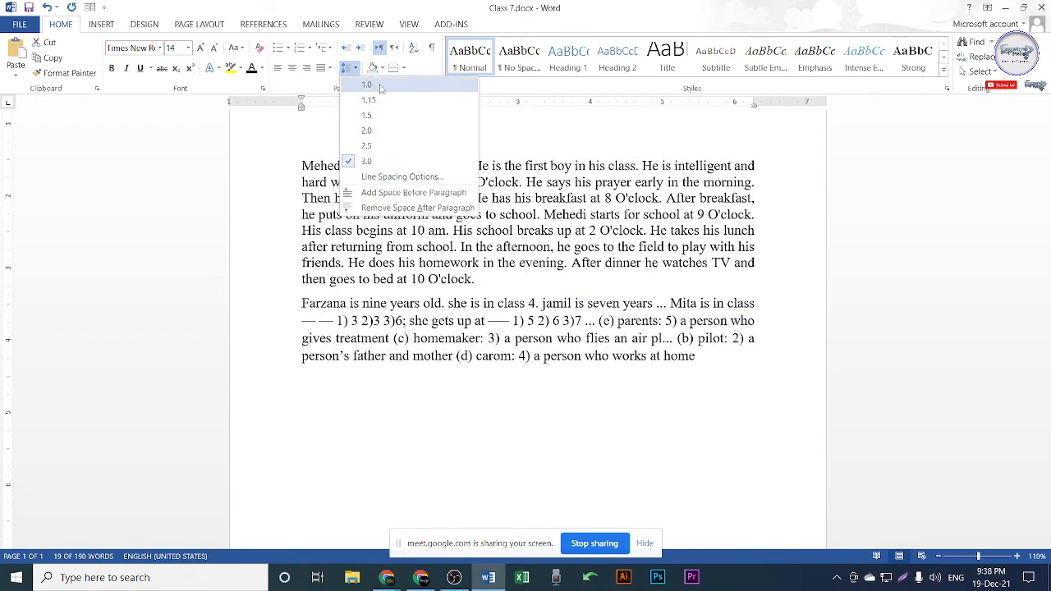
left_click(297, 281)
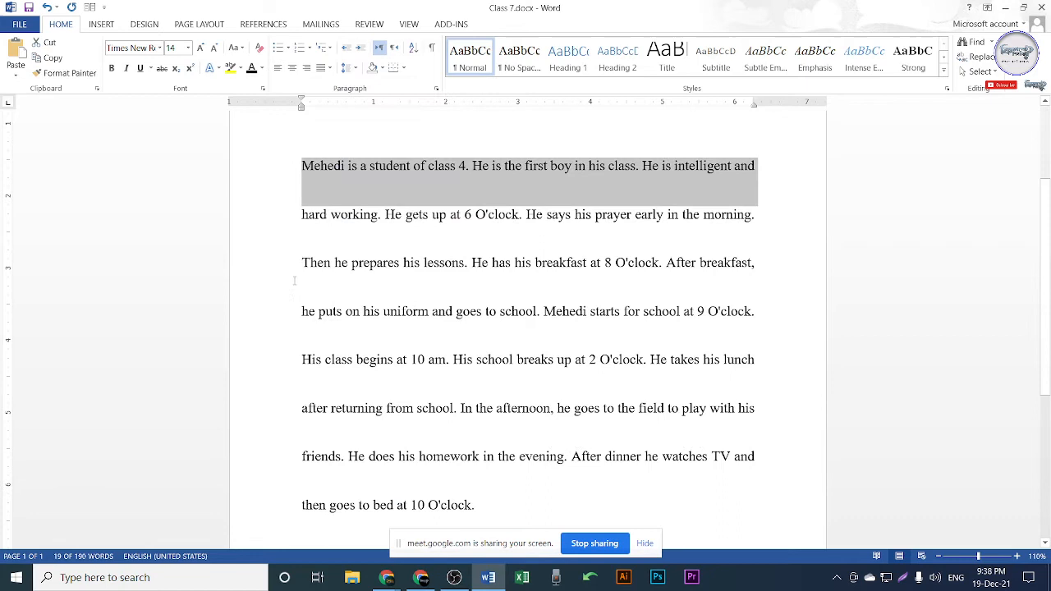
Step: Set the line spacing of the entire first paragraph to 1.0
left_click(340, 178)
left_click_drag(313, 150, 476, 504)
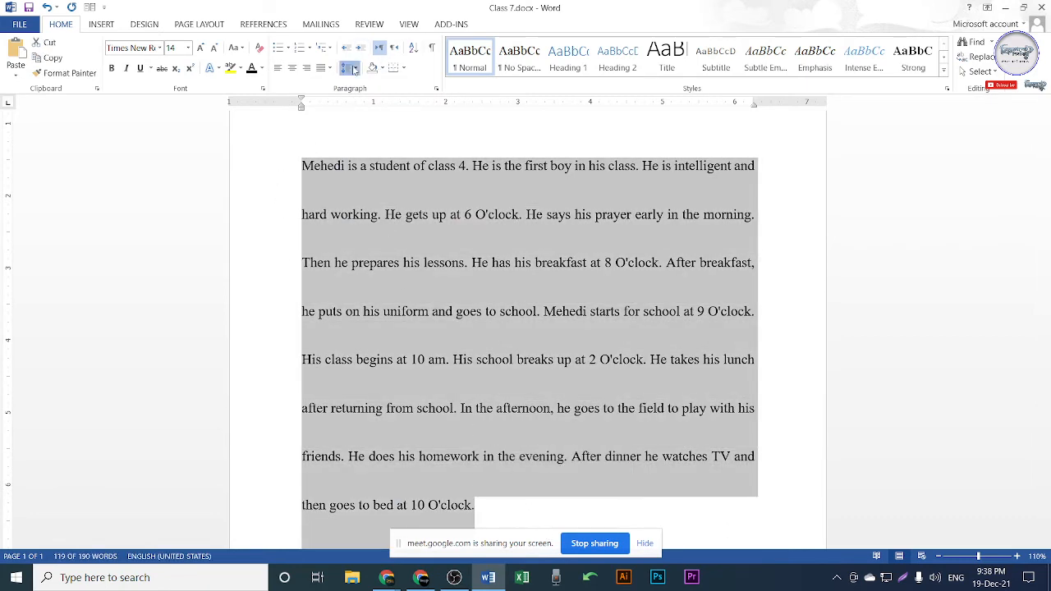
left_click(348, 67)
left_click(367, 87)
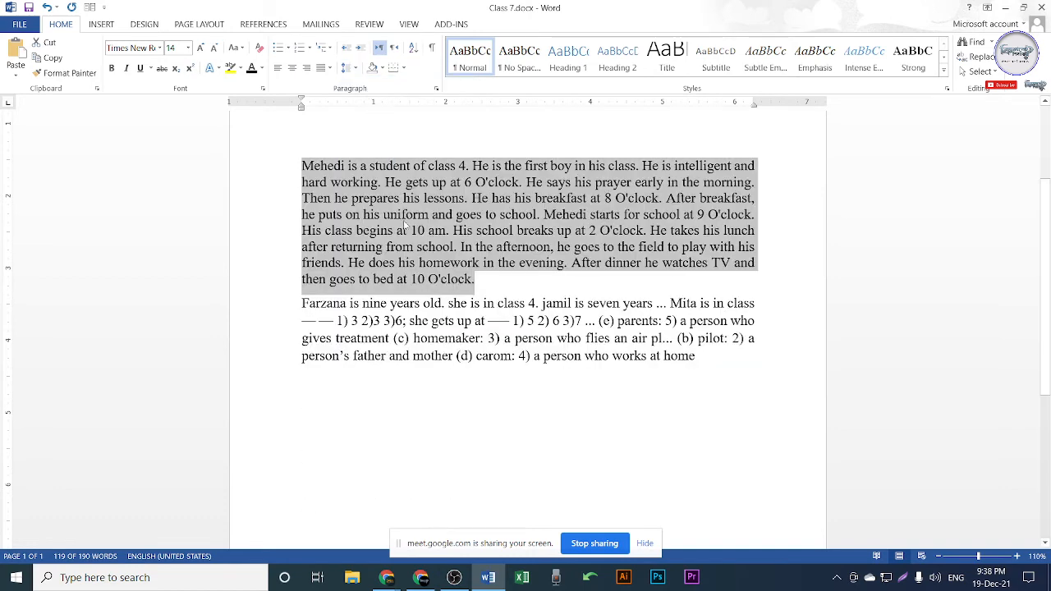
left_click(413, 247)
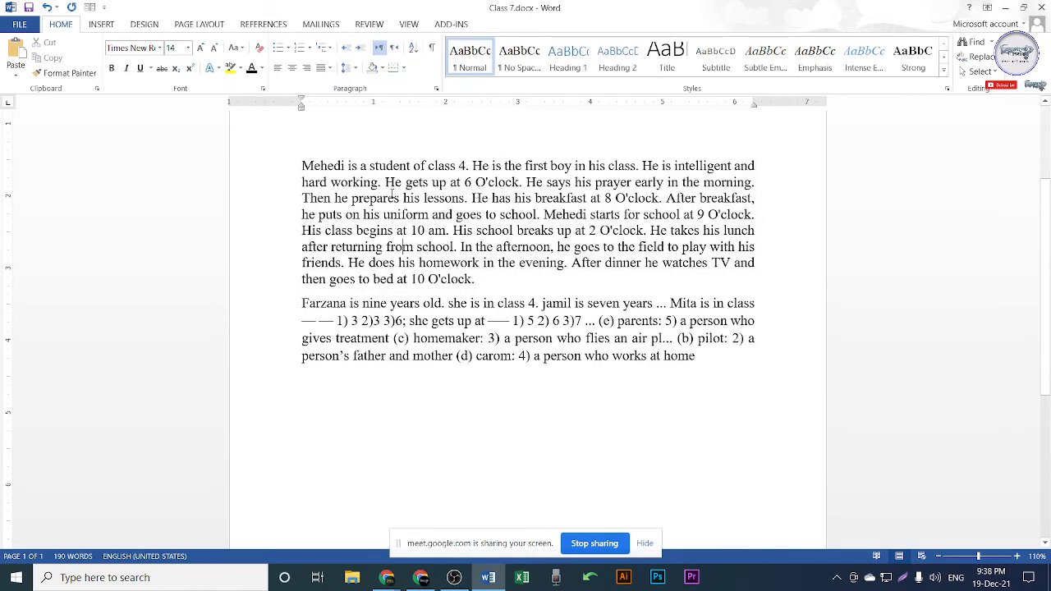
Step: Try line spacing of 1.15 and 1.5 on the whole first paragraph
scroll(488, 335, "up", 10, "ctrl")
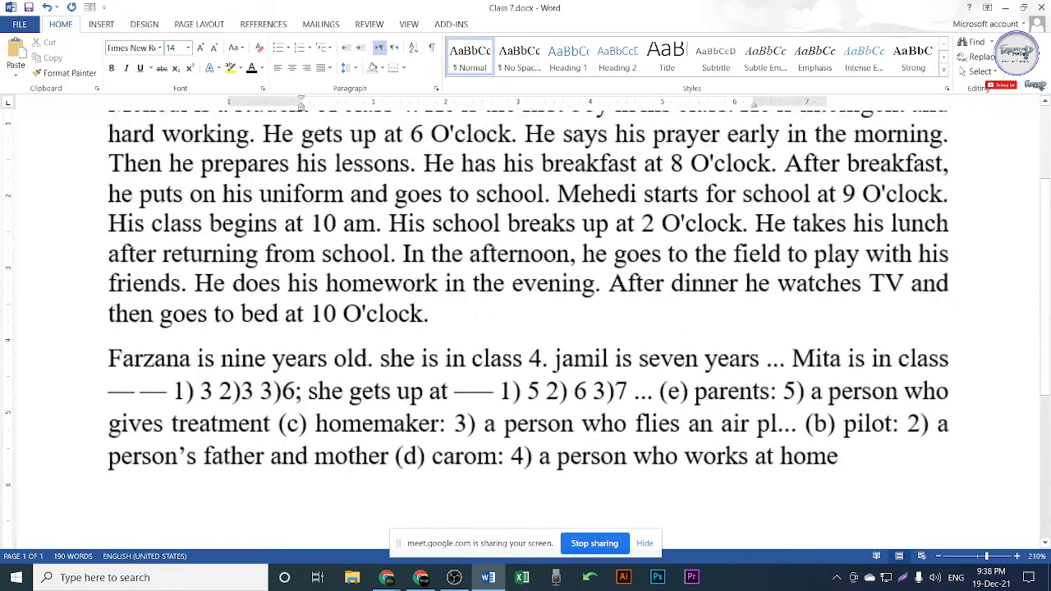
scroll(280, 290, "up", 5)
scroll(280, 290, "down", 5)
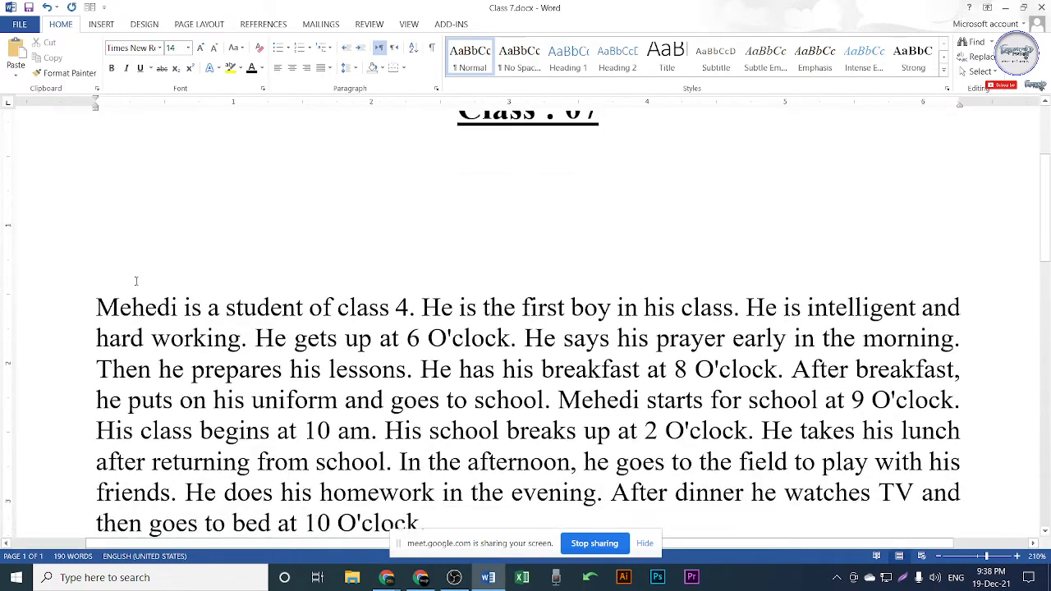
left_click_drag(66, 172, 66, 394)
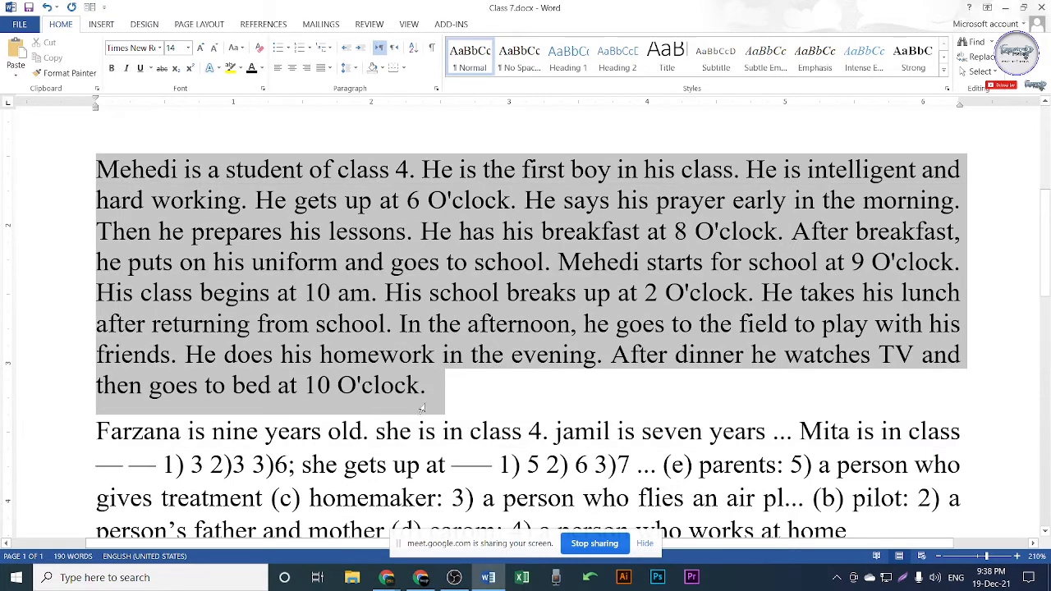
left_click(349, 68)
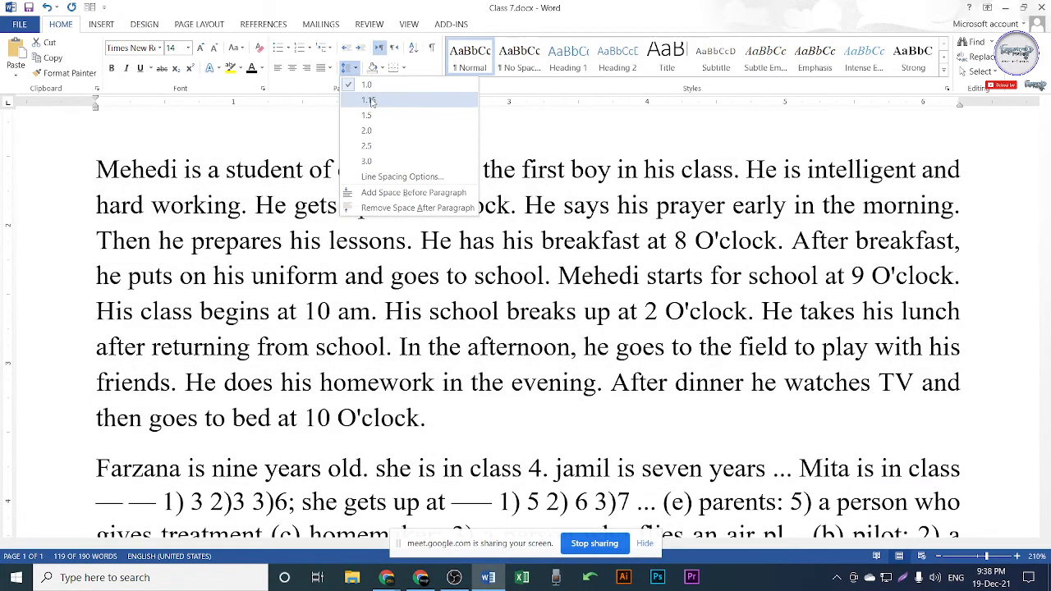
left_click(369, 100)
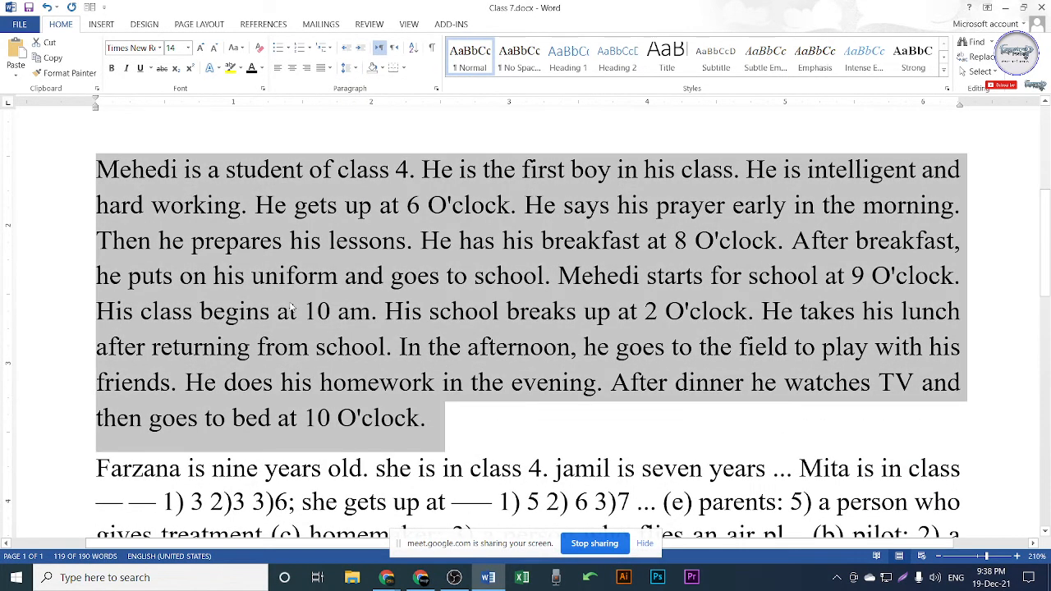
left_click(354, 69)
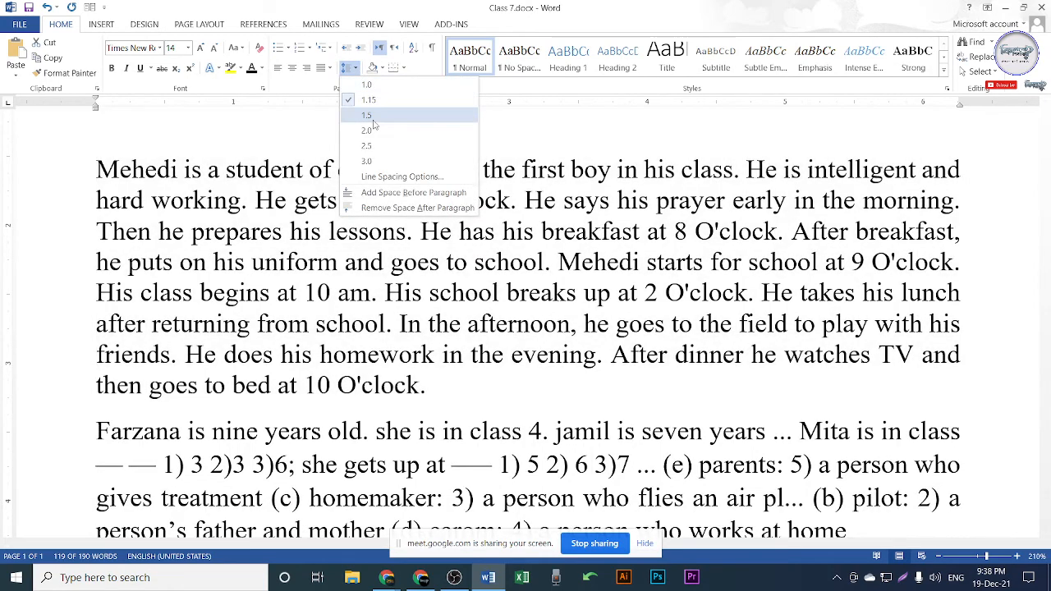
left_click(374, 123)
Step: Try Multiple line spacing values between 0.5 and 13.5 in the first paragraph's line spacing options, discarding the changes
left_click(349, 68)
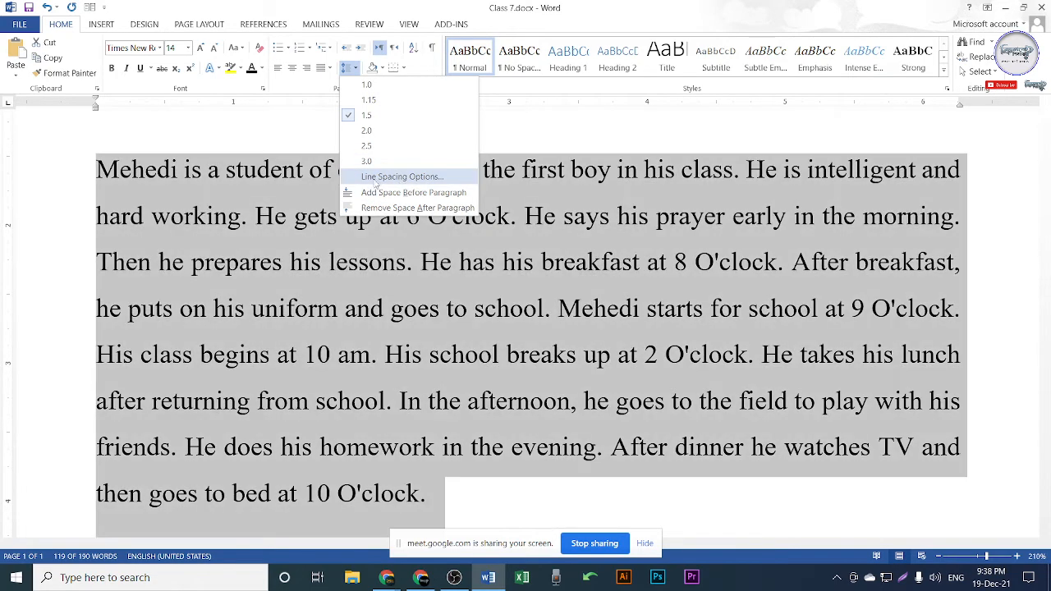
left_click(402, 179)
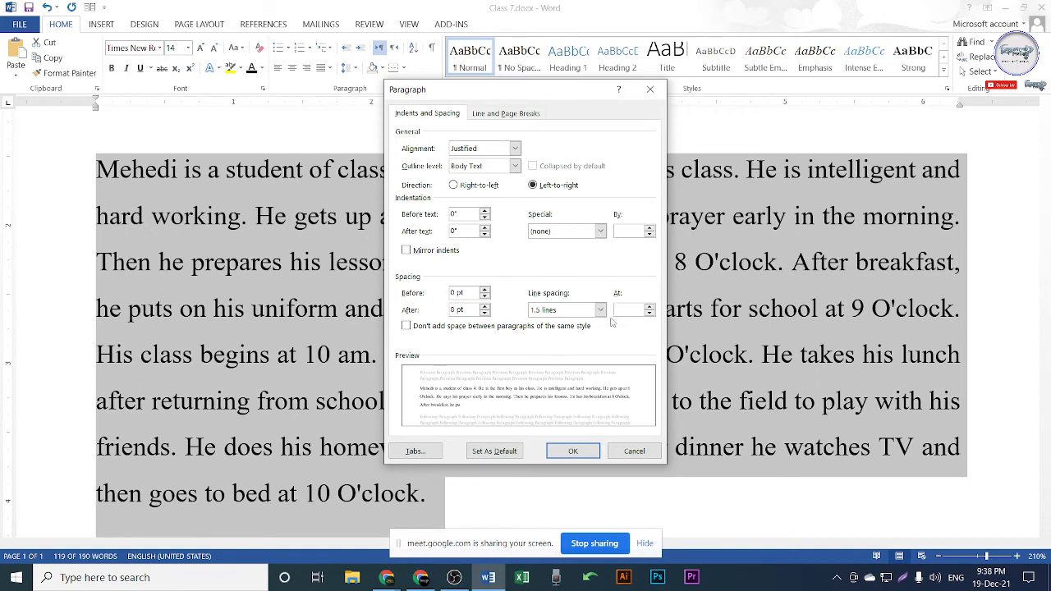
left_click(650, 311)
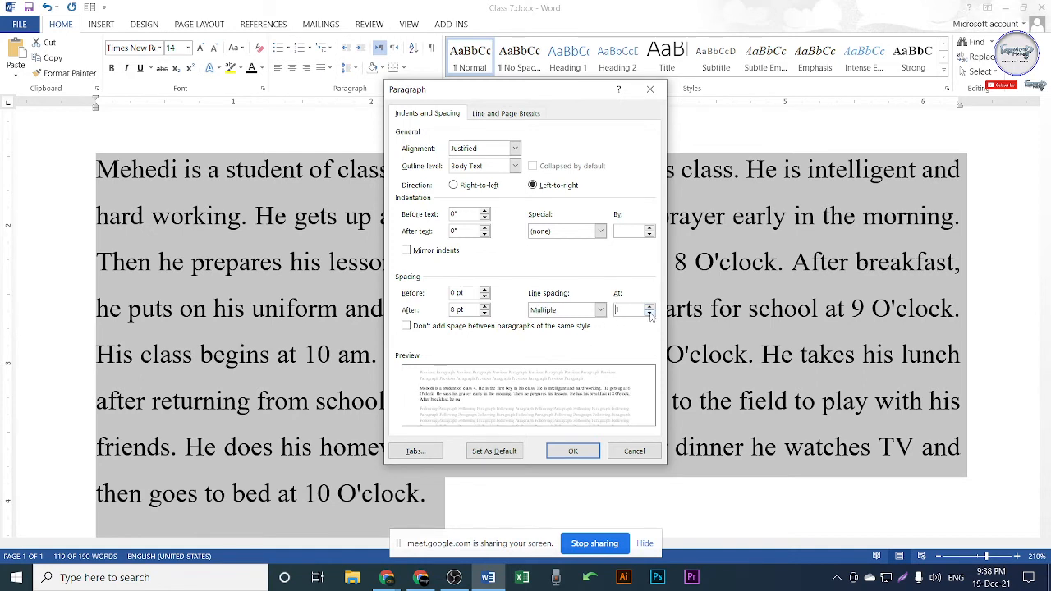
left_click(649, 314)
left_click(651, 307)
left_click(651, 307)
left_click(651, 307)
left_click(650, 307)
left_click(651, 307)
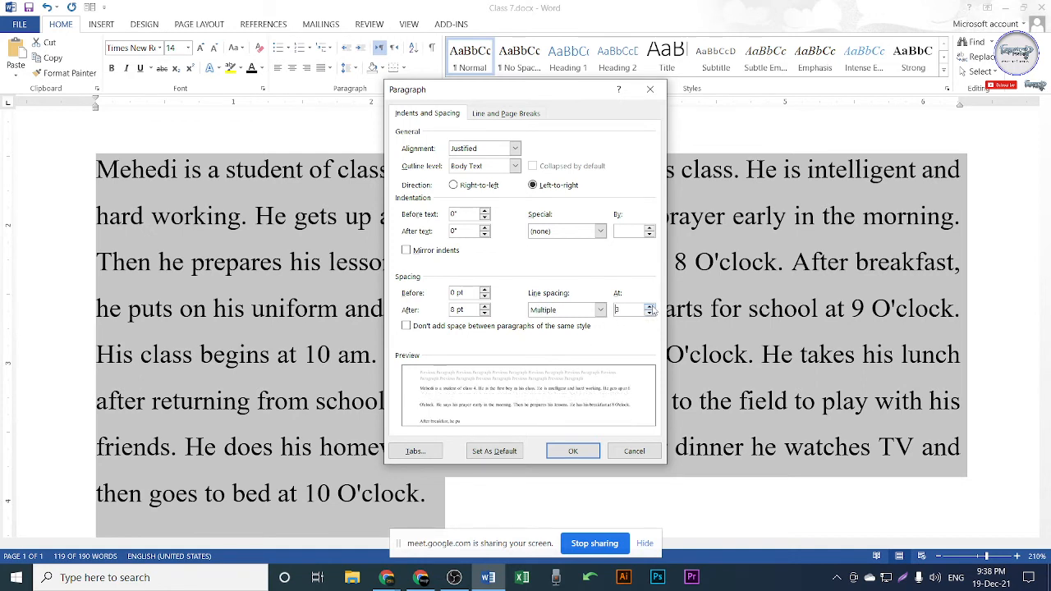
left_click(651, 307)
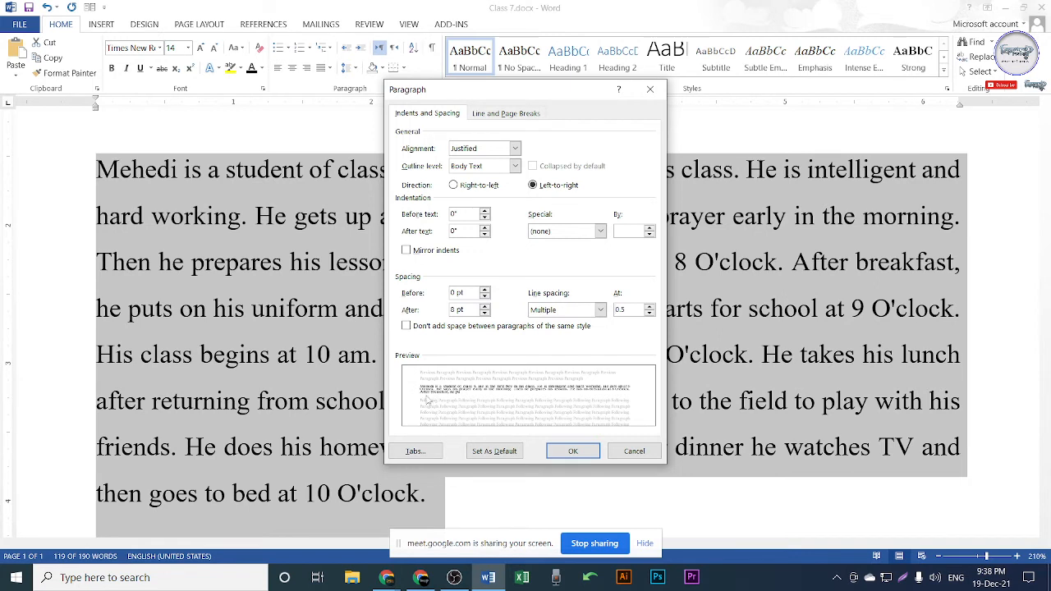
left_click(648, 305)
left_click(649, 305)
left_click(648, 305)
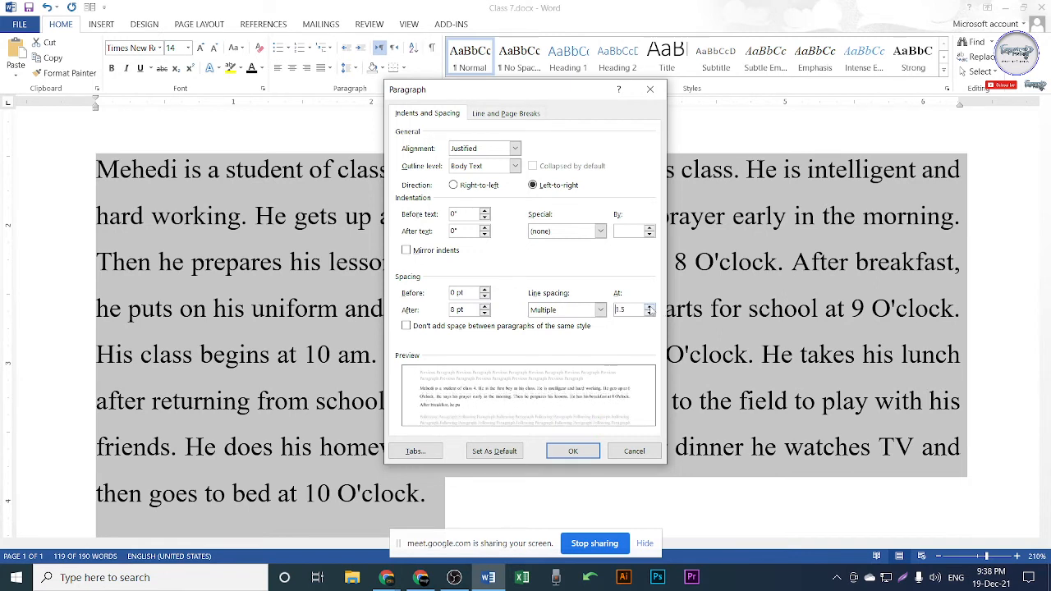
left_click(649, 306)
left_click(649, 306)
left_click(649, 306)
left_click(649, 307)
left_click(649, 307)
left_click(649, 307)
left_click(649, 307)
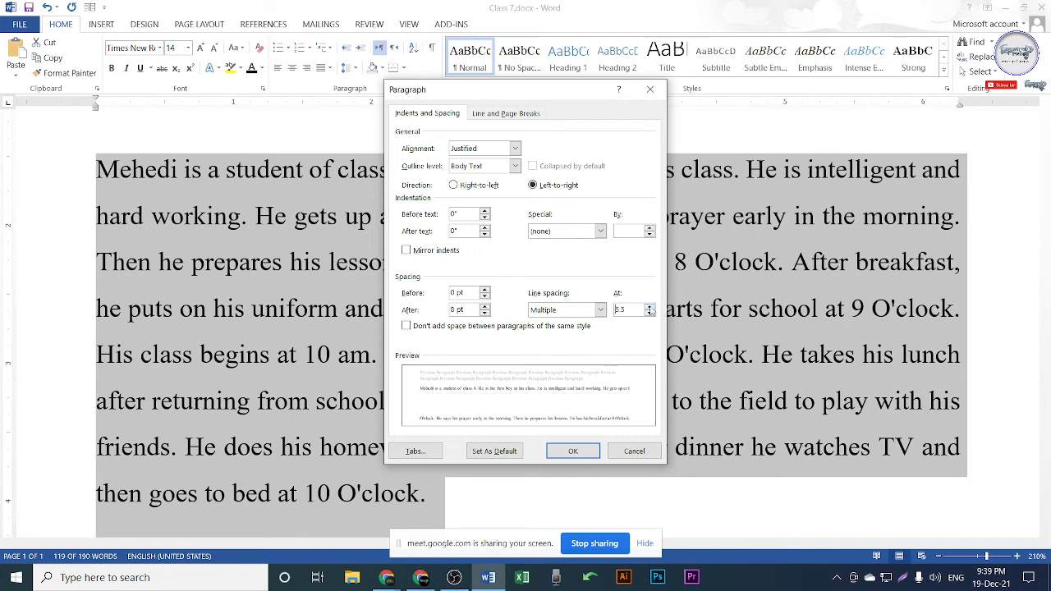
left_click(650, 307)
left_click(649, 307)
left_click(649, 307)
left_click(649, 307)
left_click(649, 307)
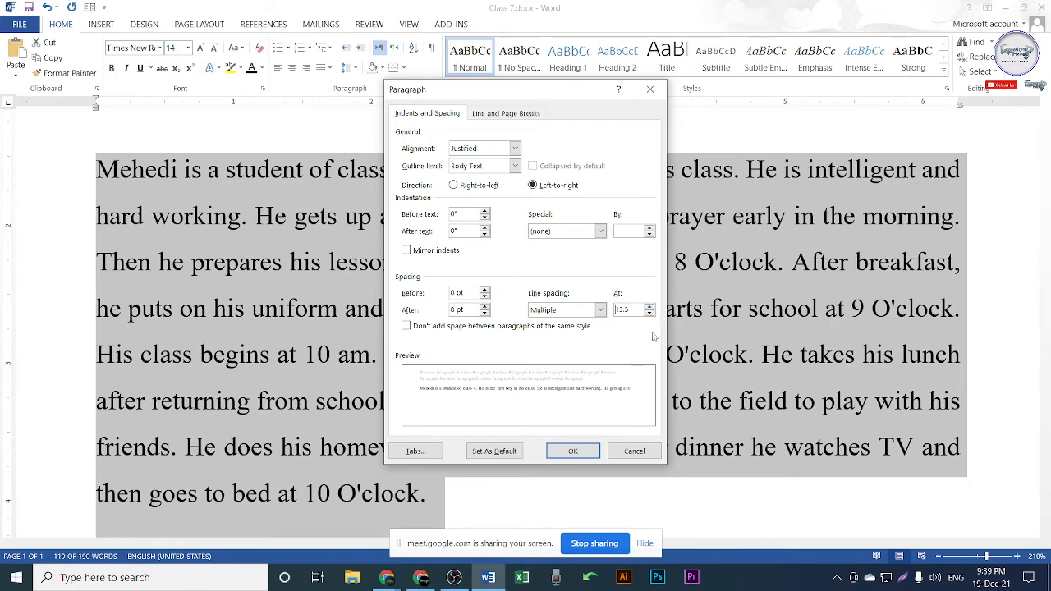
left_click(639, 453)
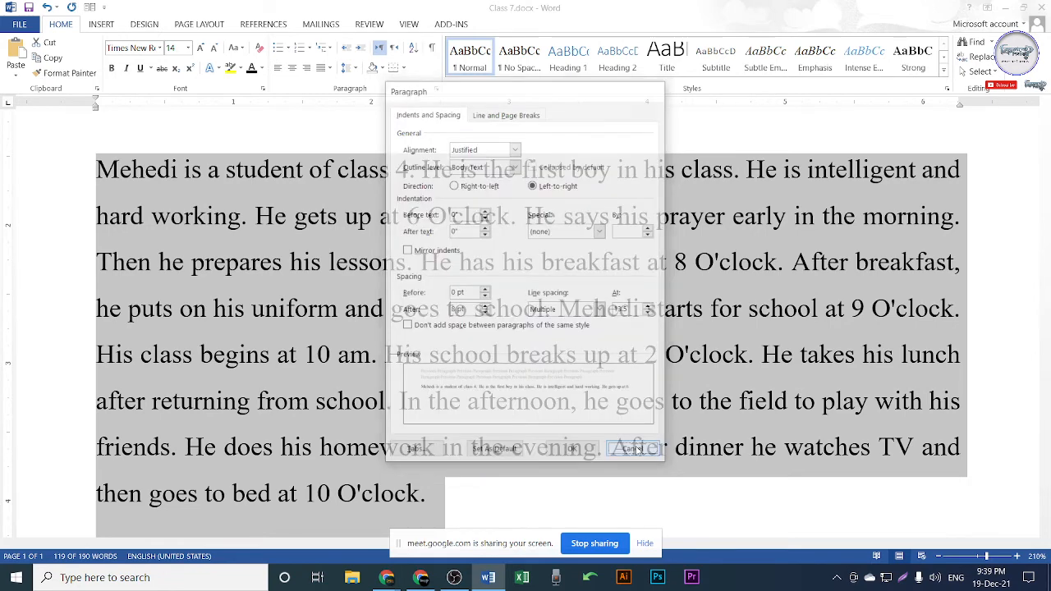
Step: Return the first paragraph's line spacing to 1.0 and deselect the text
left_click(351, 68)
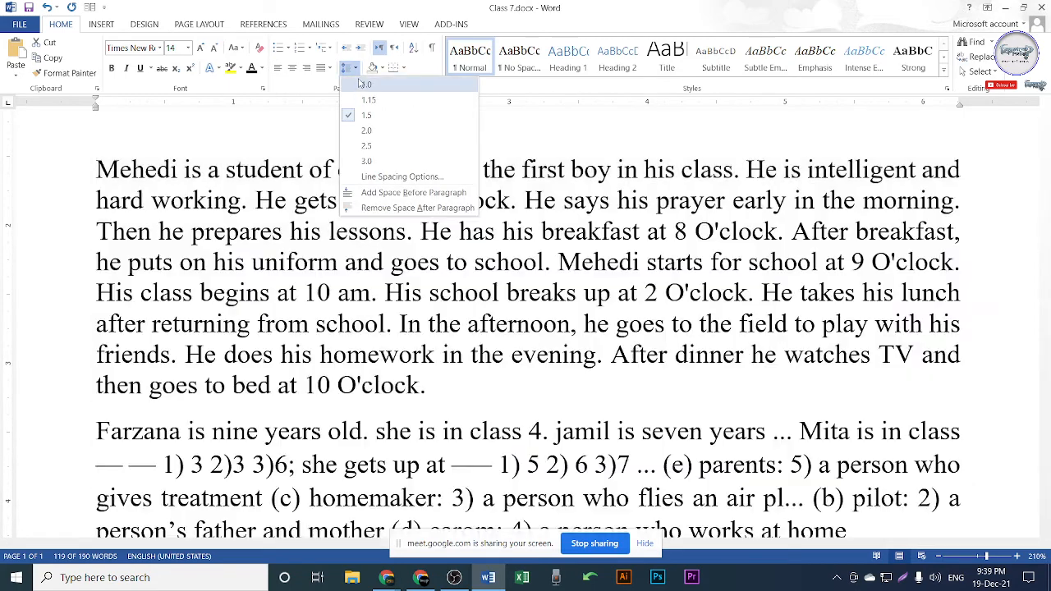
left_click(361, 80)
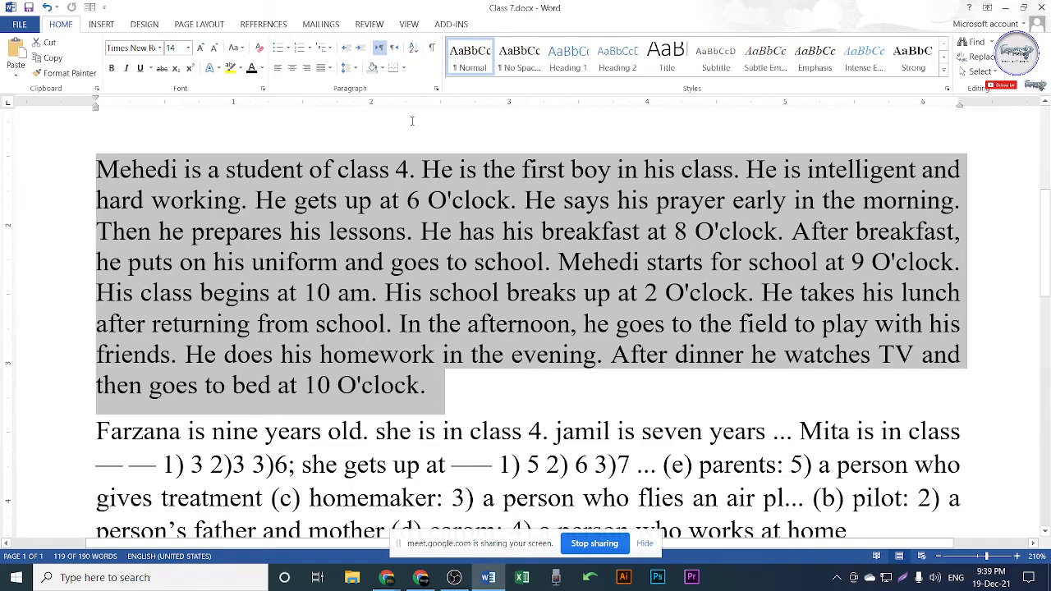
left_click(352, 68)
scroll(515, 351, "down", 1)
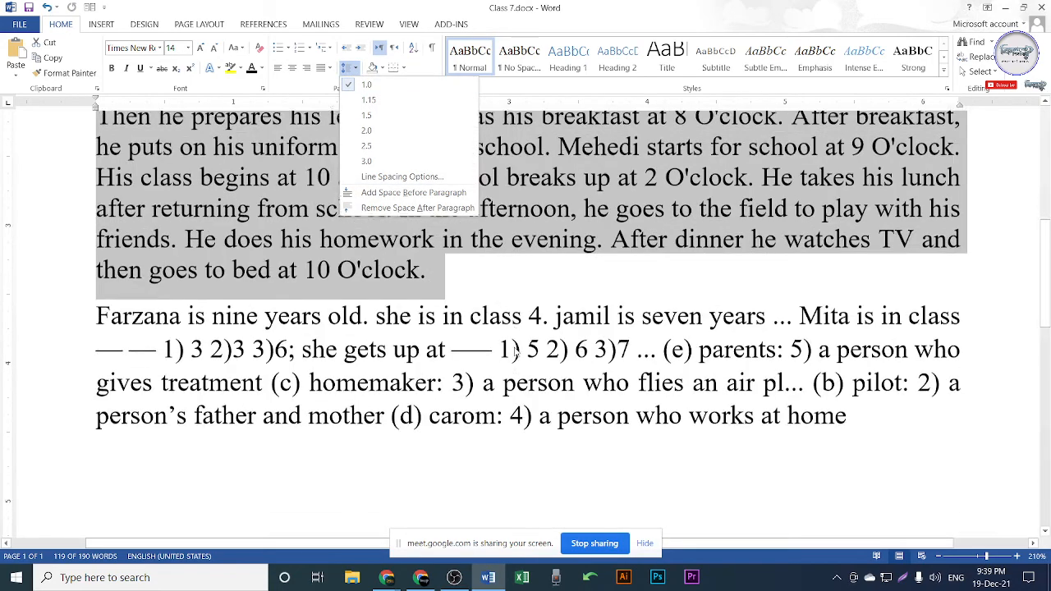
scroll(515, 351, "down", 8)
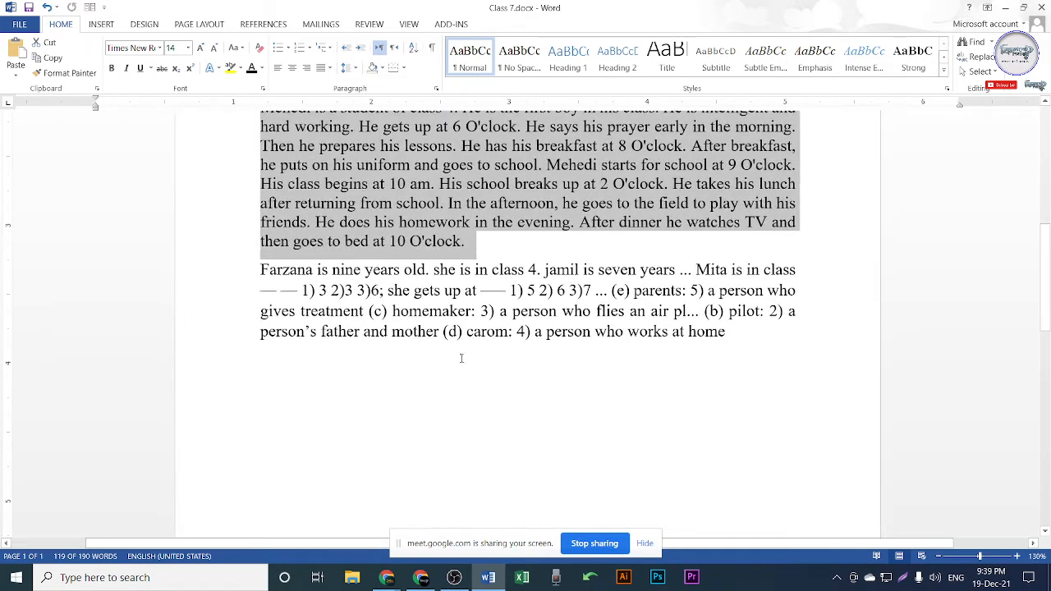
left_click(558, 312)
scroll(321, 284, "up", 2)
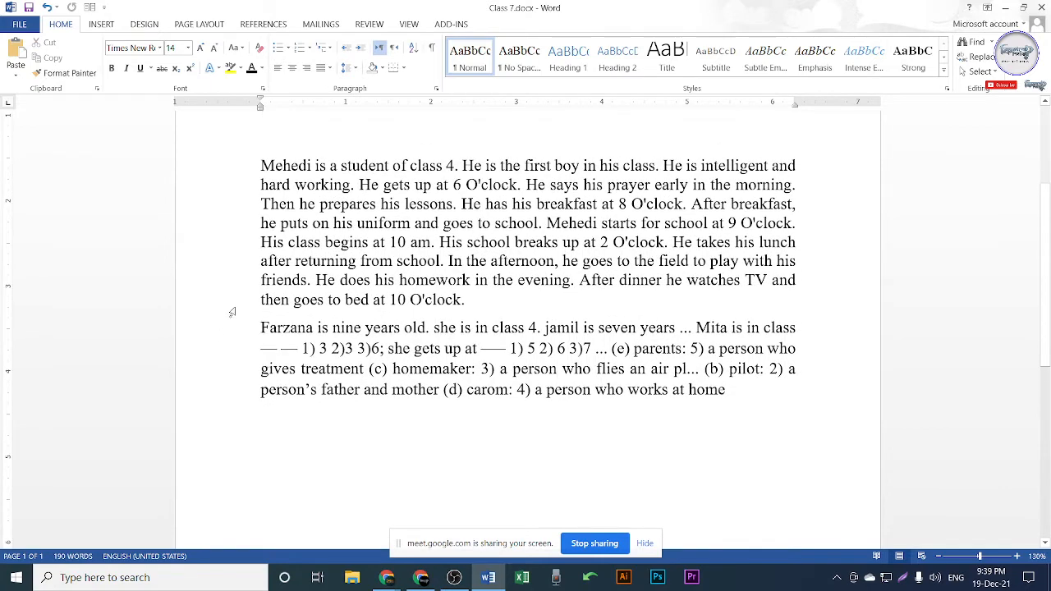
Step: Change the font colour of the whole first paragraph to the standard light blue
left_click_drag(261, 166, 469, 305)
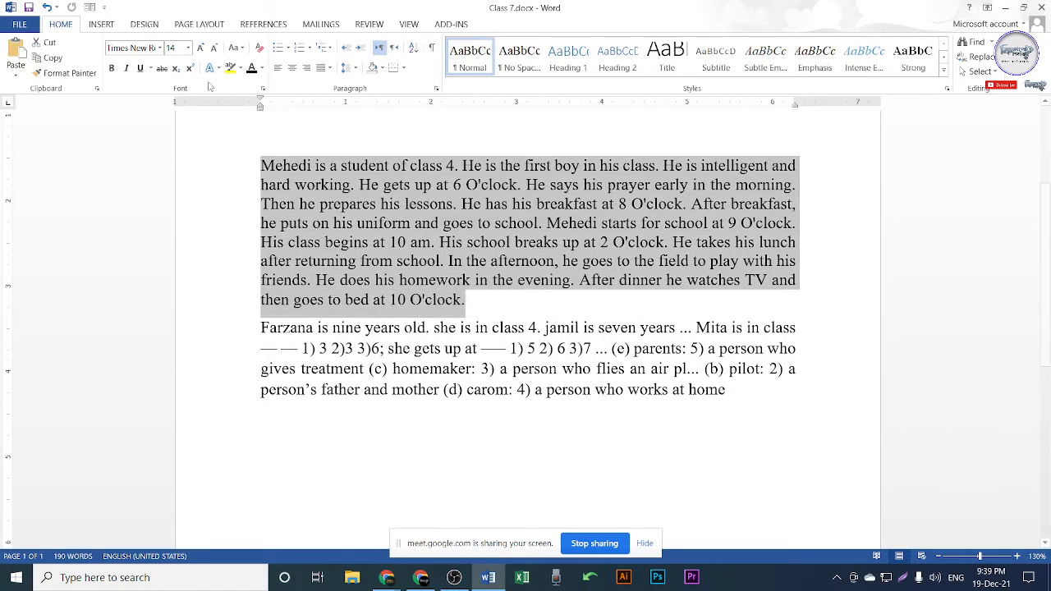
left_click(261, 69)
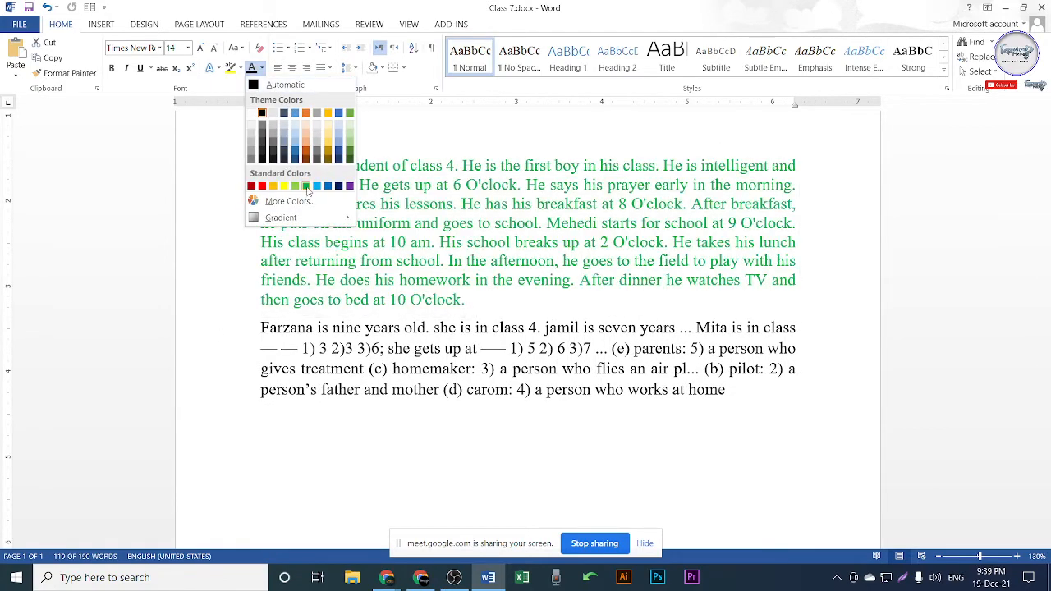
left_click(316, 185)
left_click(469, 299)
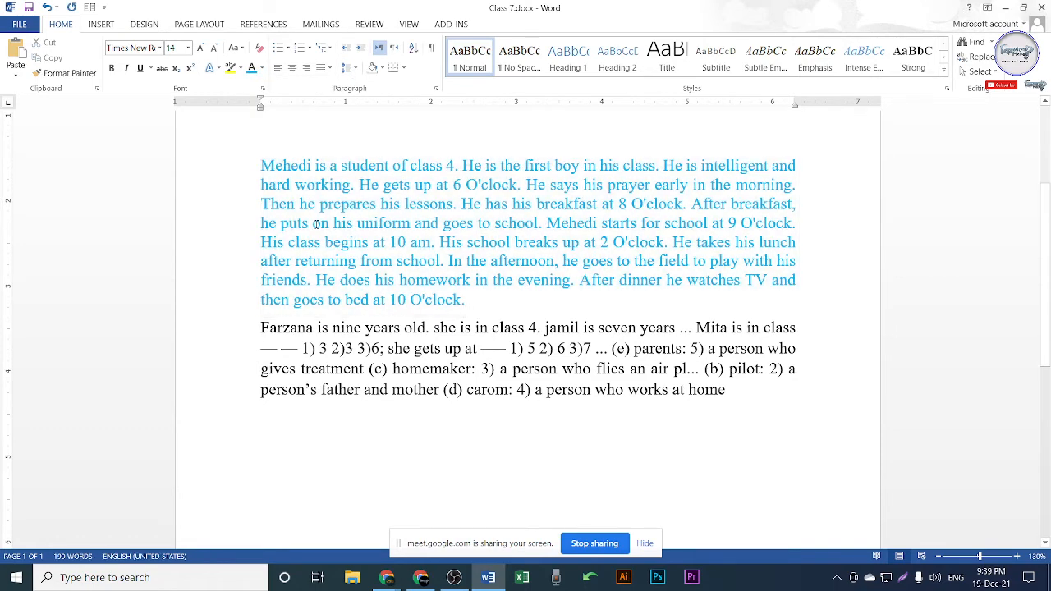
Step: Try to remove the space after paragraph for both body paragraphs
left_click_drag(243, 173, 243, 392)
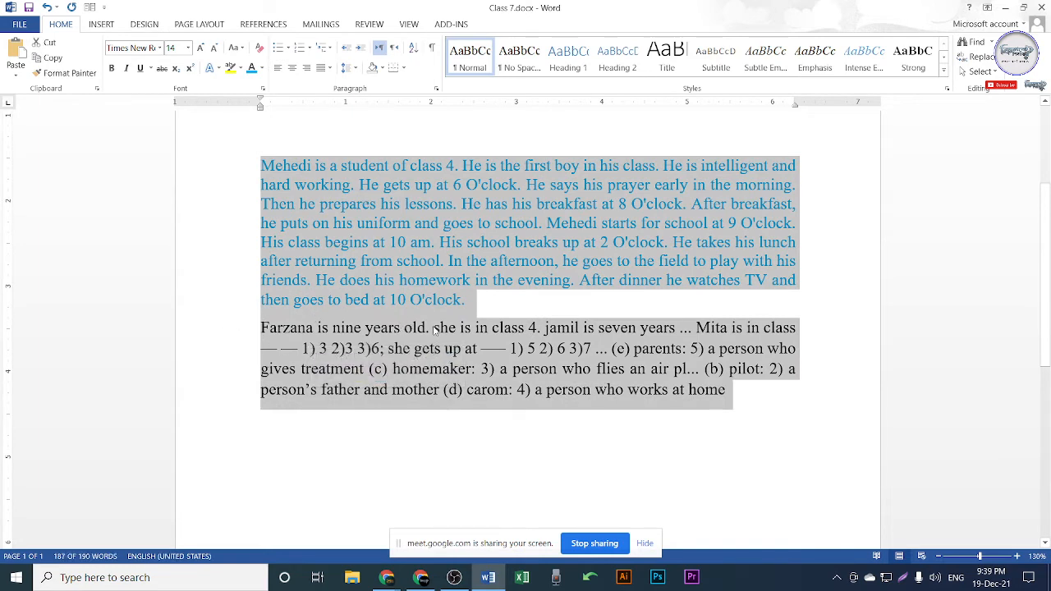
left_click(352, 68)
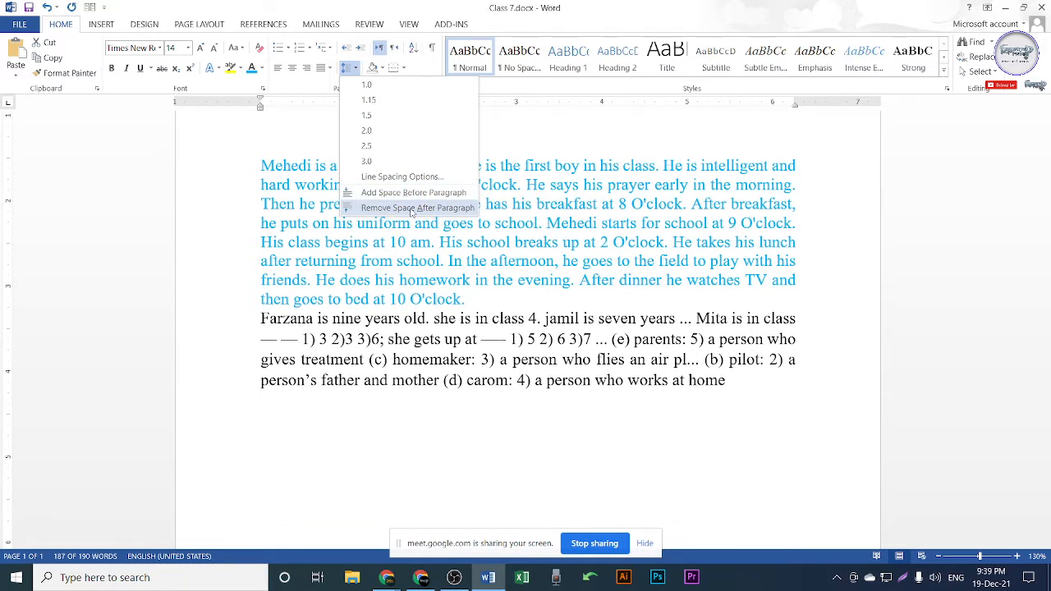
left_click(419, 209)
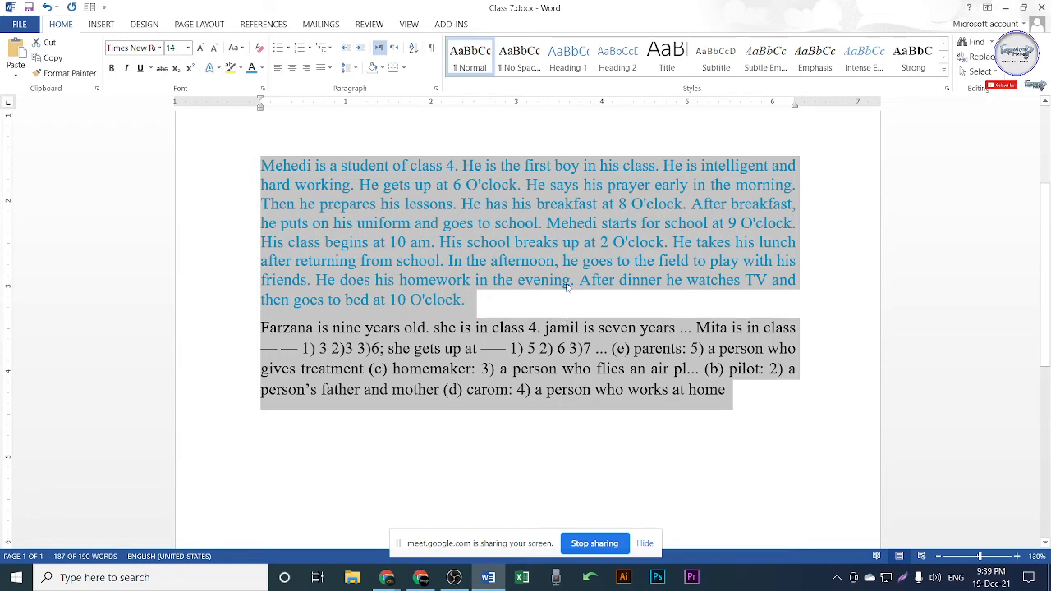
Step: Add space before both selected body paragraphs and deselect the text
left_click(348, 67)
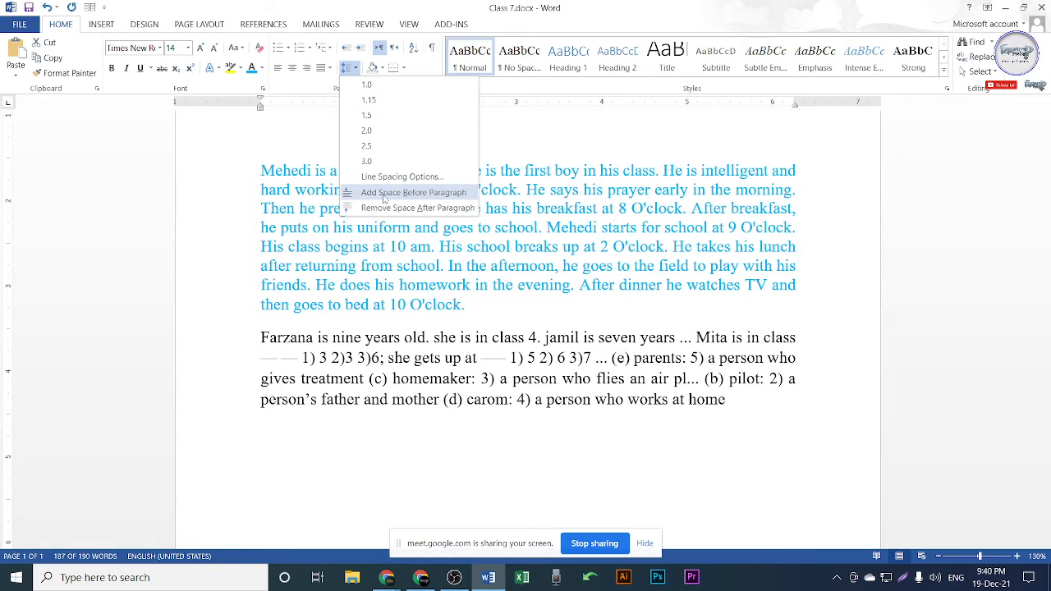
left_click(433, 241)
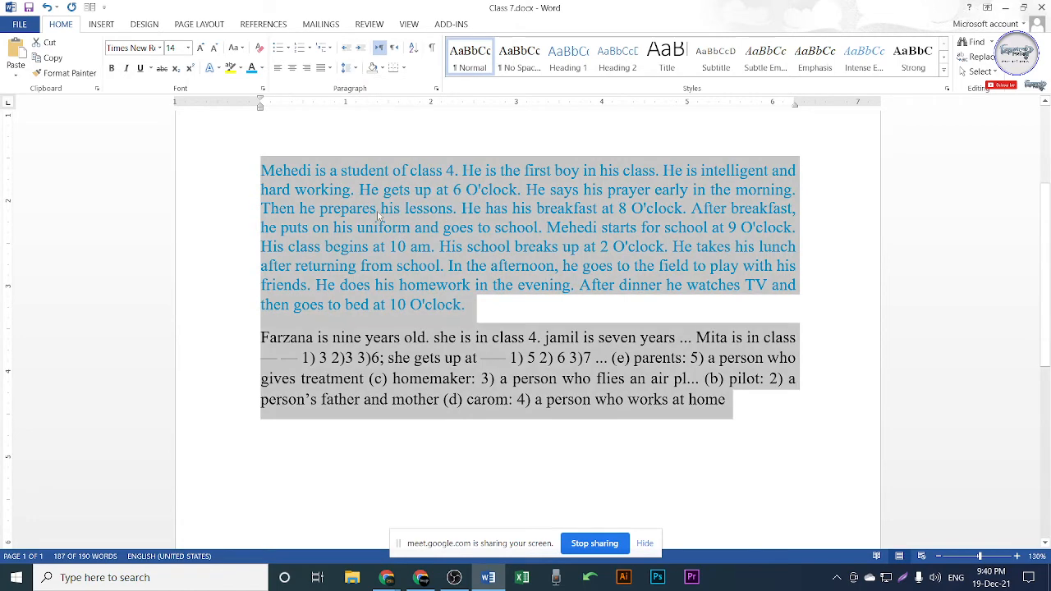
left_click(430, 228)
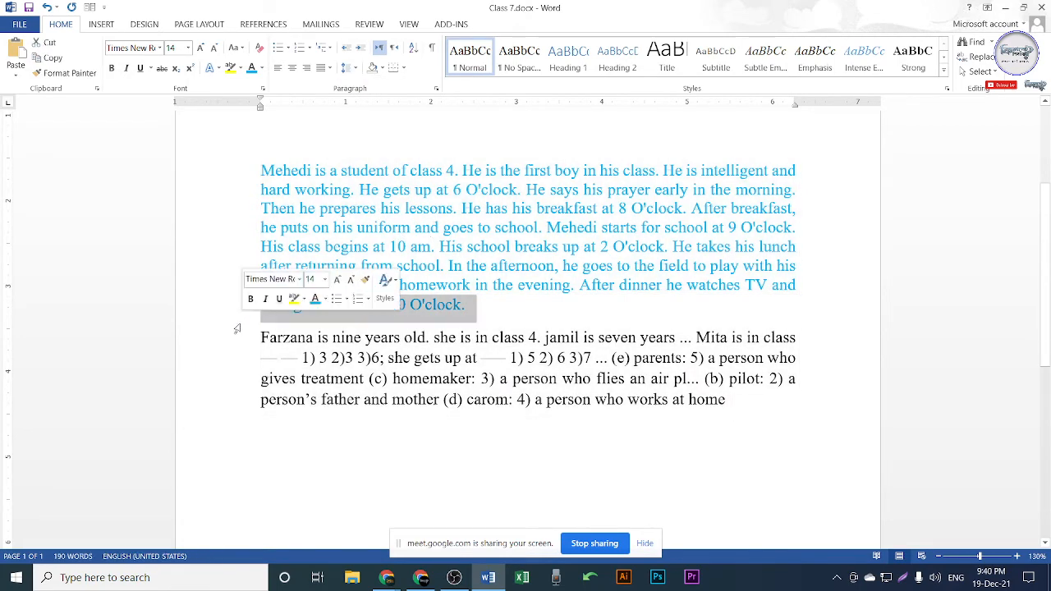
left_click(228, 337)
left_click(550, 326)
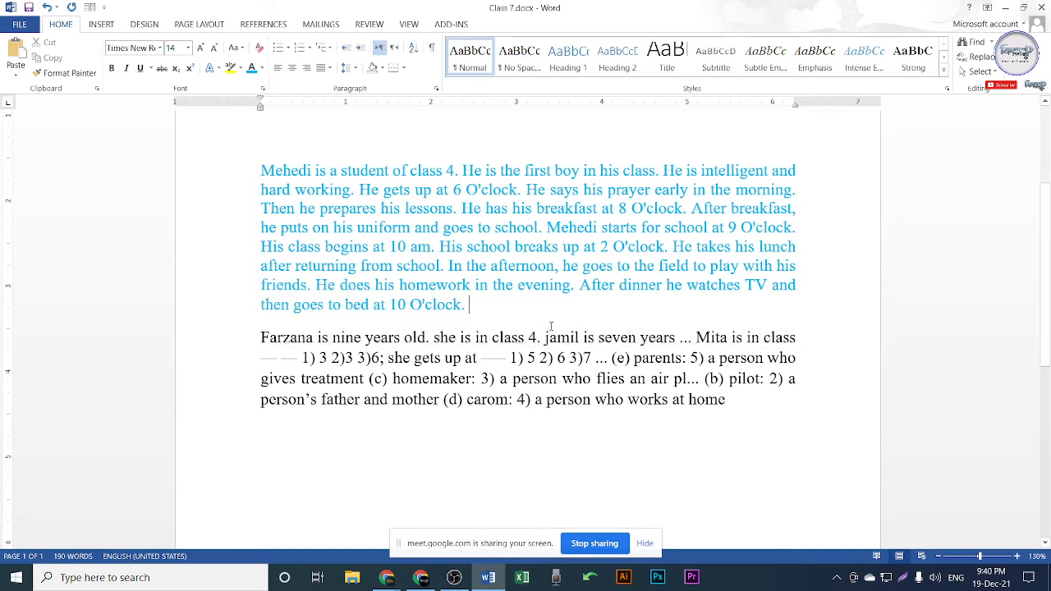
Step: Undo the space added before both body paragraphs and the light blue font colour of the first paragraph
key("ctrl+a")
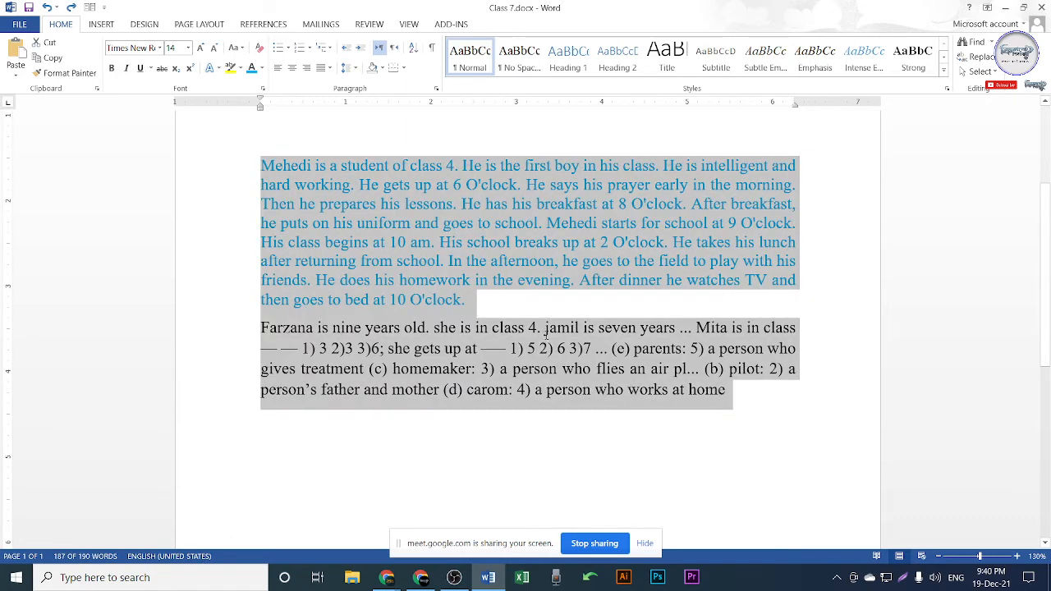
key("ctrl+z")
left_click(481, 367)
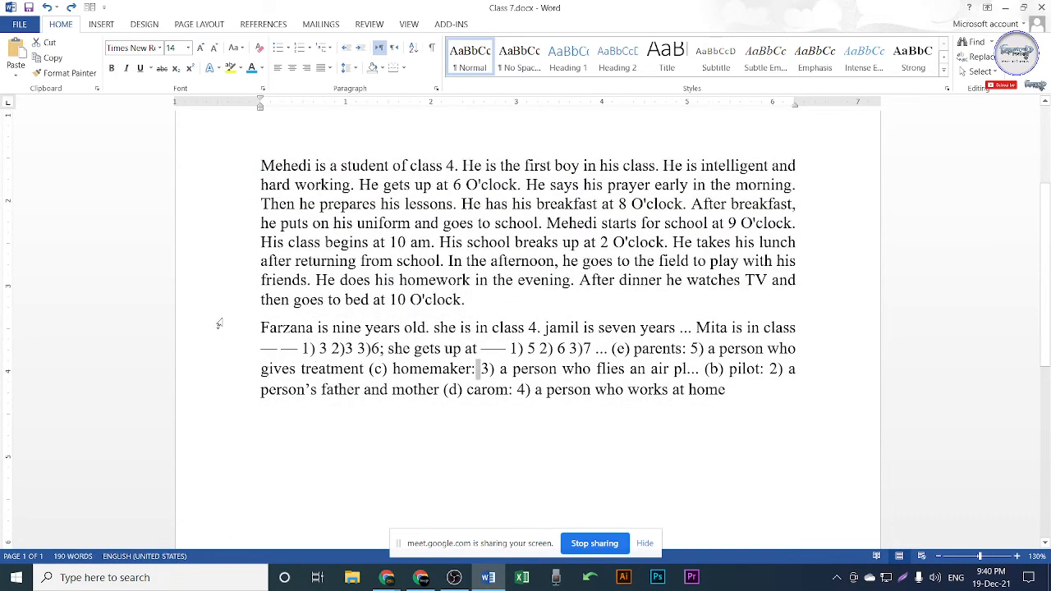
left_click(234, 299)
Step: Select both body paragraphs and add space before each paragraph
left_click_drag(223, 141, 416, 430)
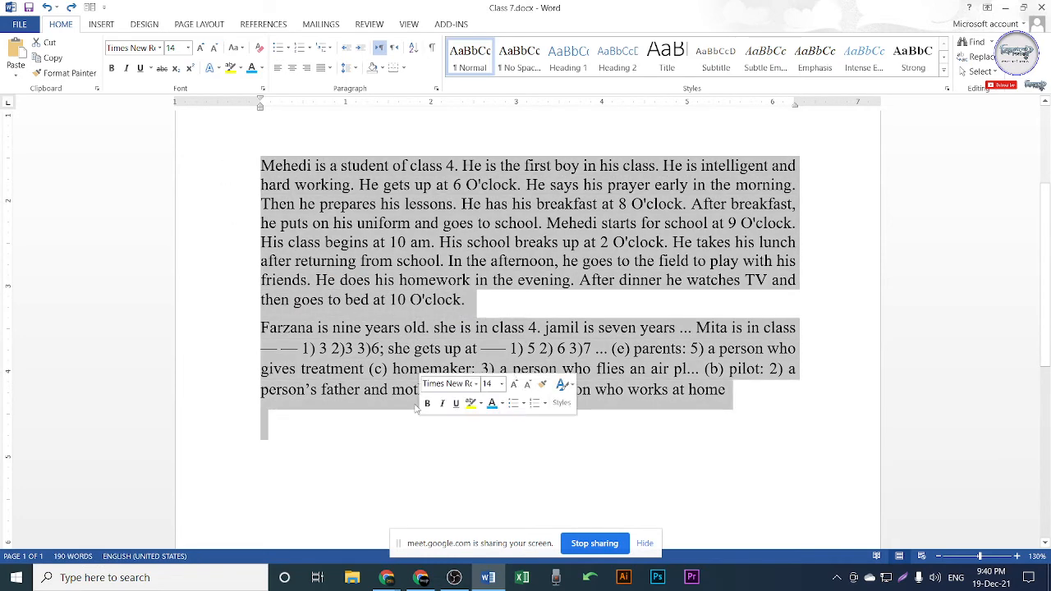
left_click(348, 68)
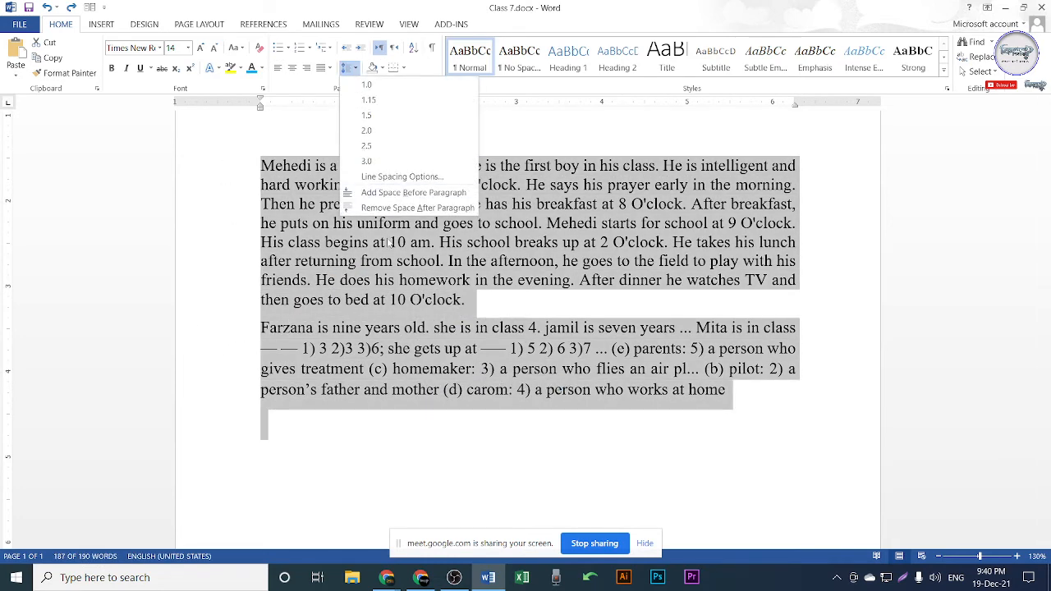
left_click(402, 192)
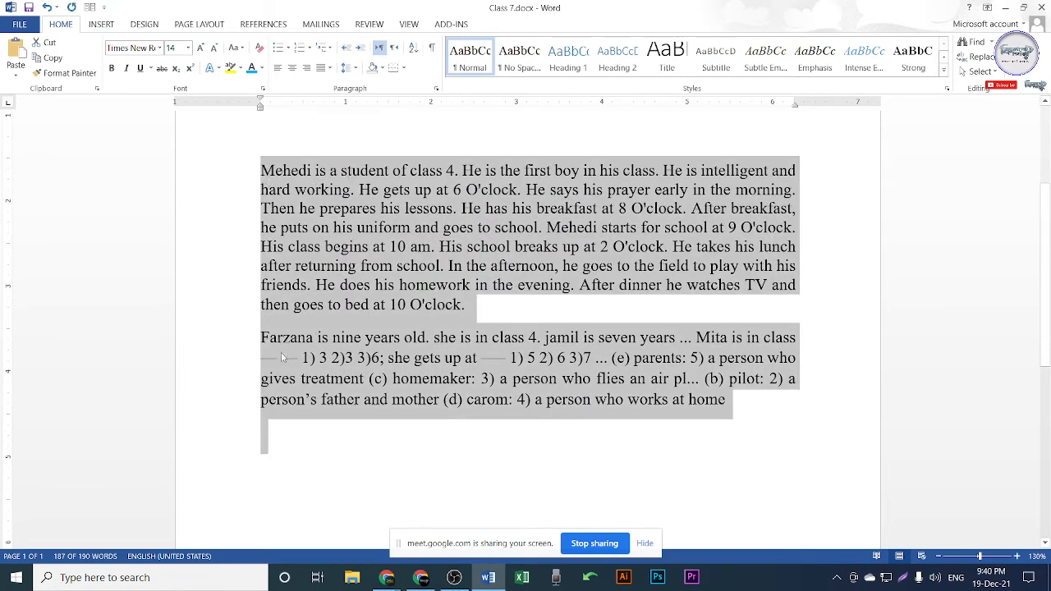
Step: Remove the space before and the space after both body paragraphs
left_click(347, 67)
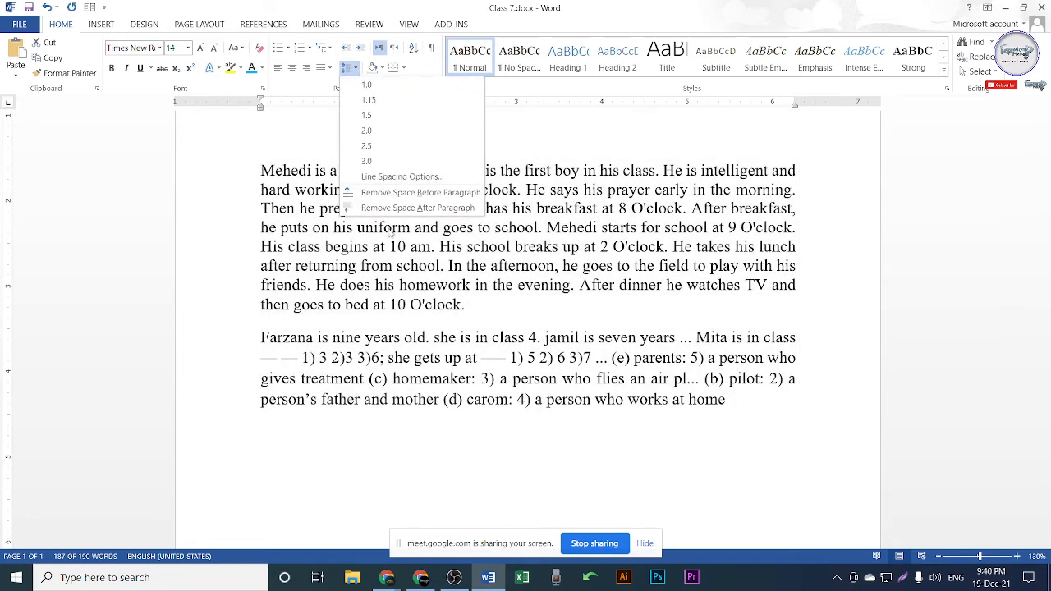
left_click(385, 192)
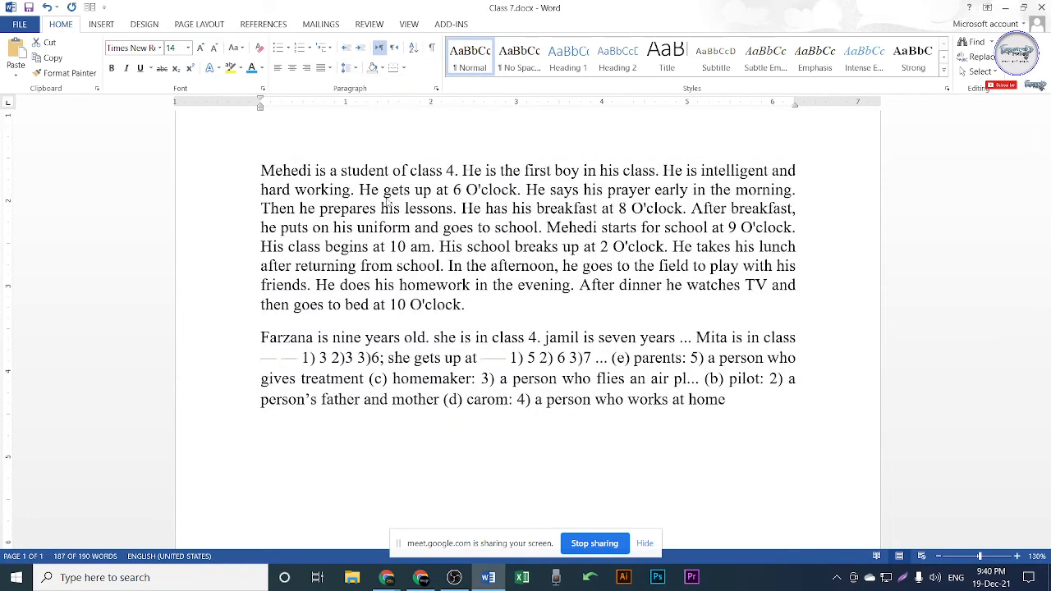
left_click(347, 67)
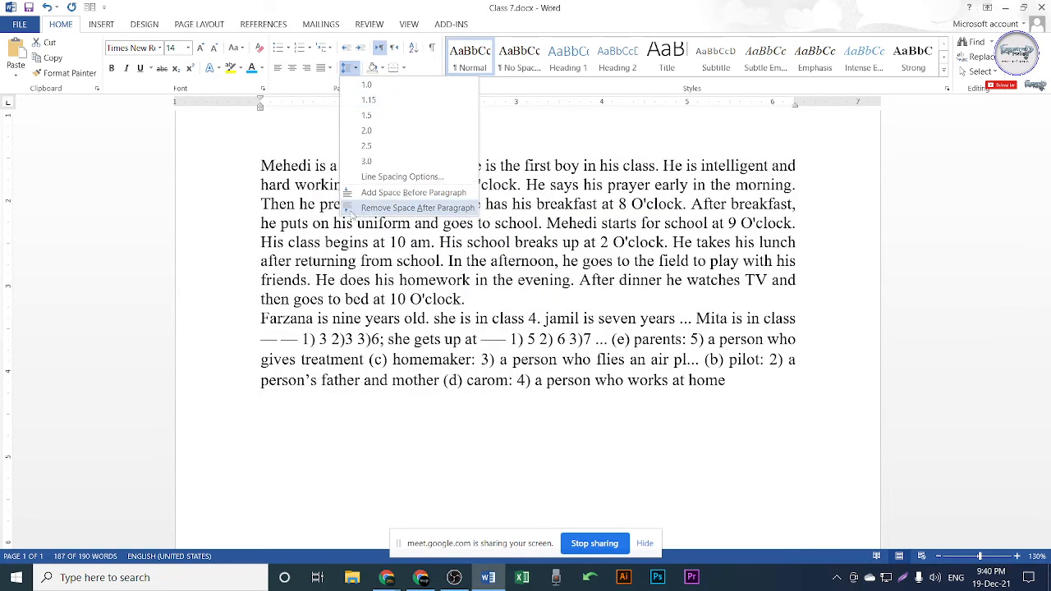
left_click(420, 210)
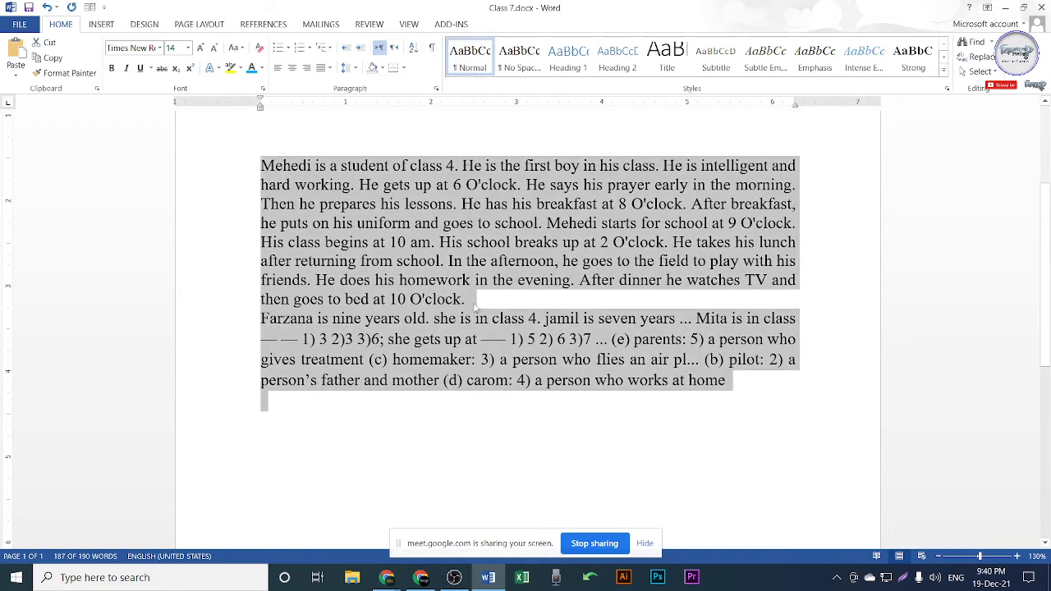
Step: Examine the boundary between the two body paragraphs and the lines inside the first paragraph
left_click(450, 362)
left_click(243, 307)
left_click(259, 337)
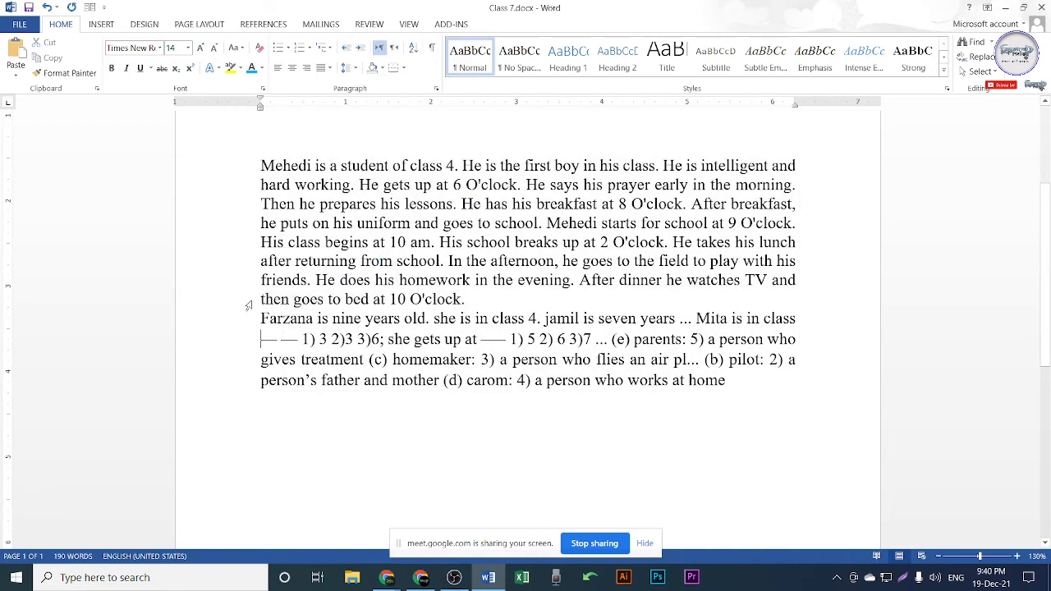
left_click_drag(250, 306, 253, 333)
left_click(498, 339)
left_click(524, 318)
left_click_drag(204, 169, 232, 266)
left_click(492, 275)
Step: Preview the shading colours on the second body paragraph without applying one
scroll(560, 284, "up", 3)
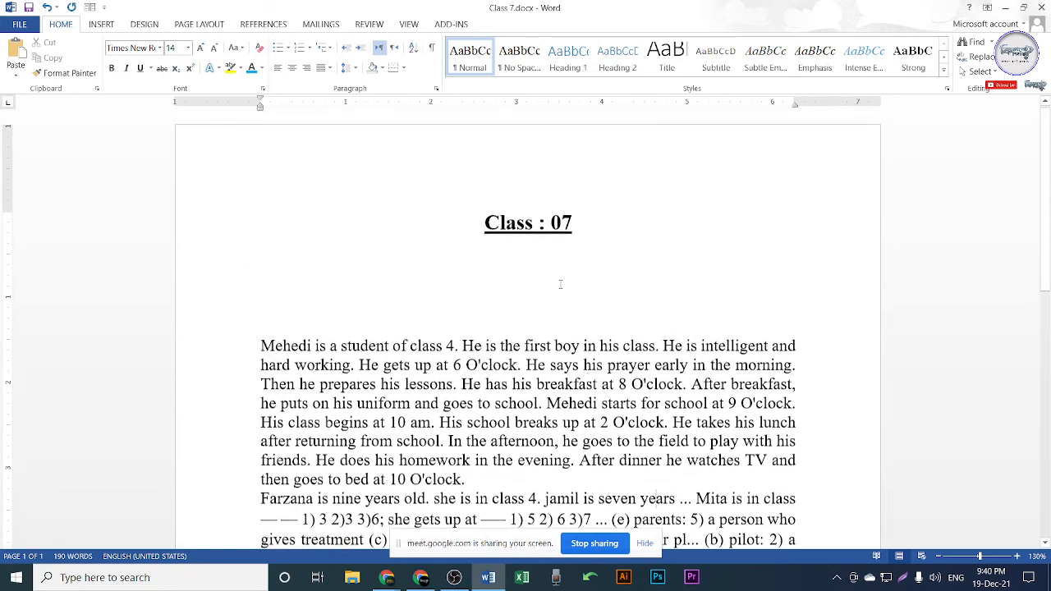
left_click(381, 68)
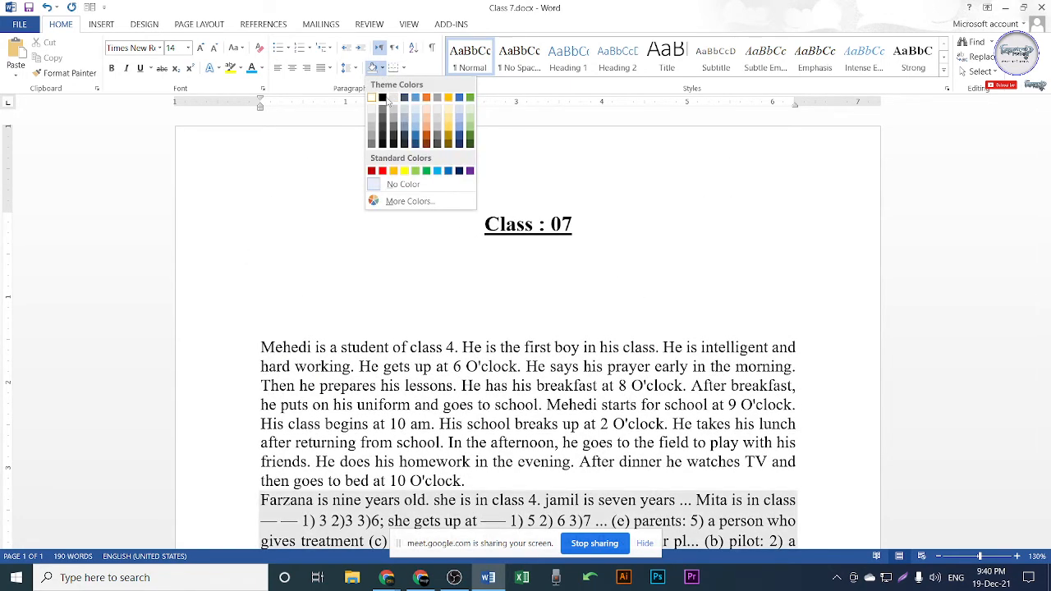
scroll(510, 474, "down", 3)
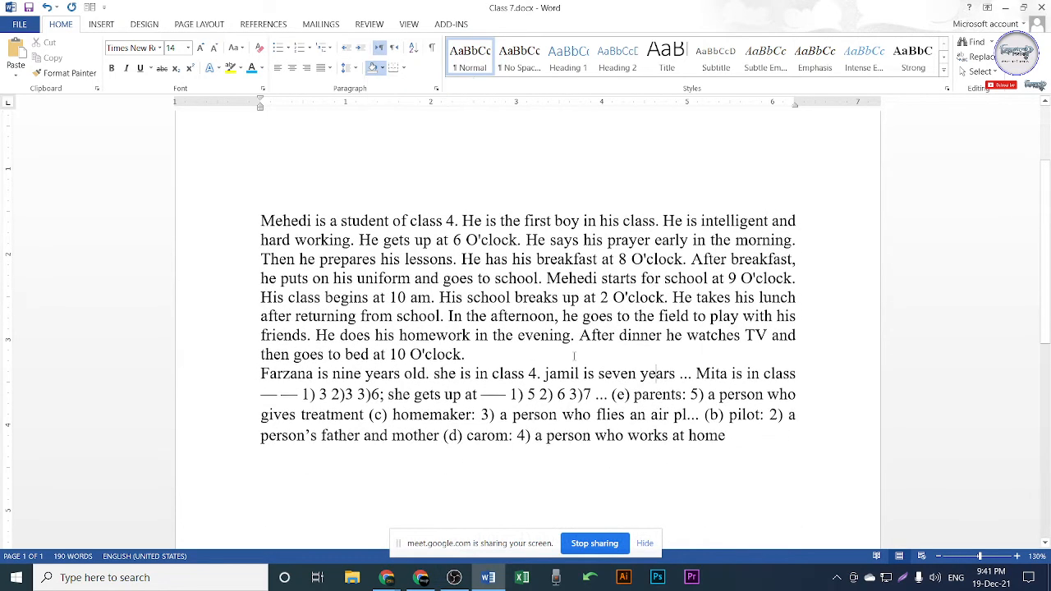
Step: Add space after and space before both body paragraphs and deselect the text
mouse_move(236, 221)
left_mouse_down()
mouse_move(459, 362)
mouse_move(465, 453)
left_mouse_up()
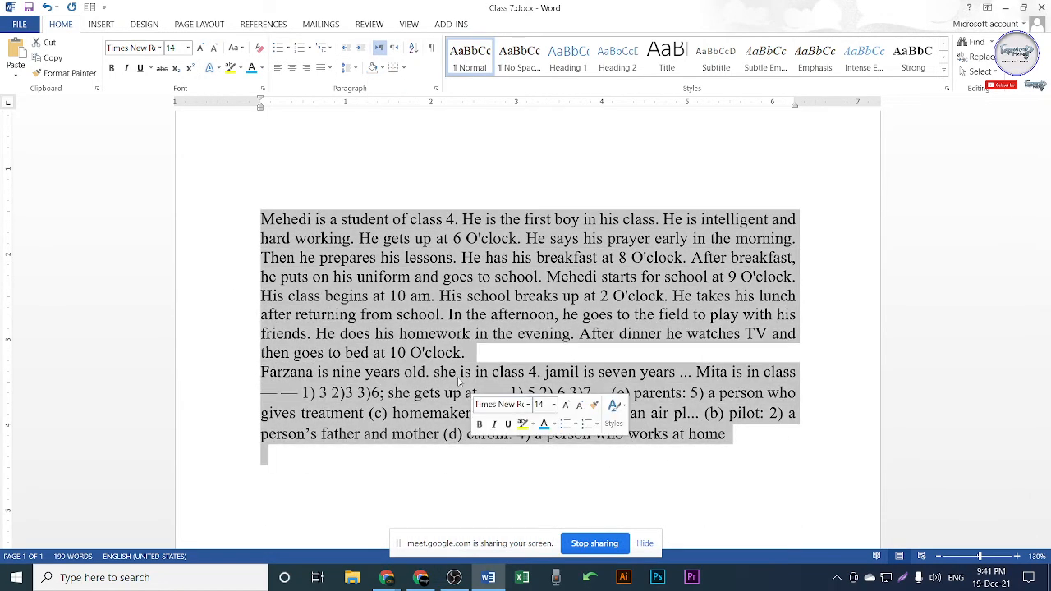
left_click(348, 67)
left_click(409, 207)
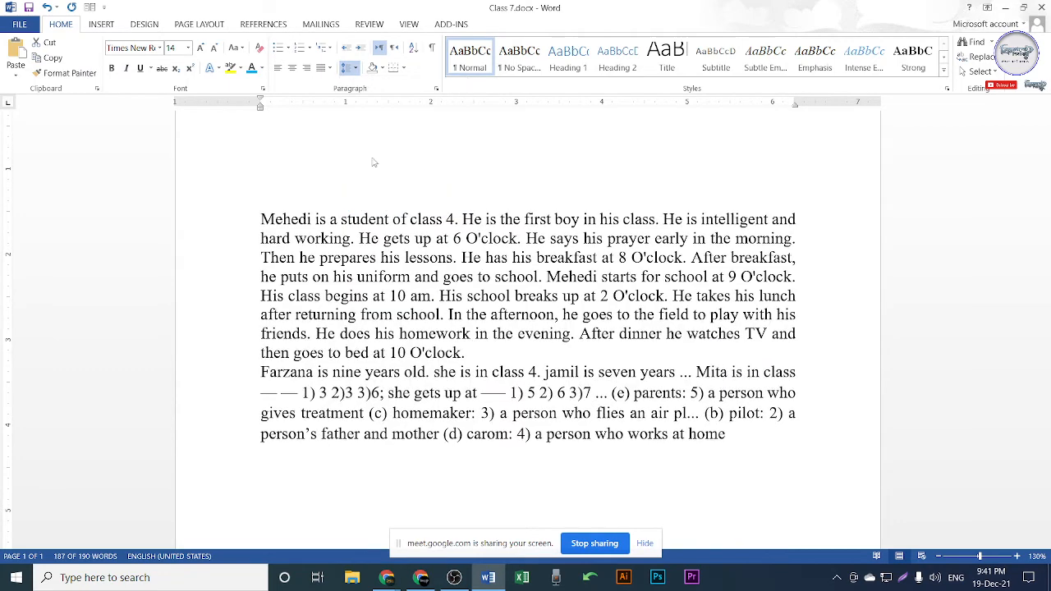
left_click(349, 67)
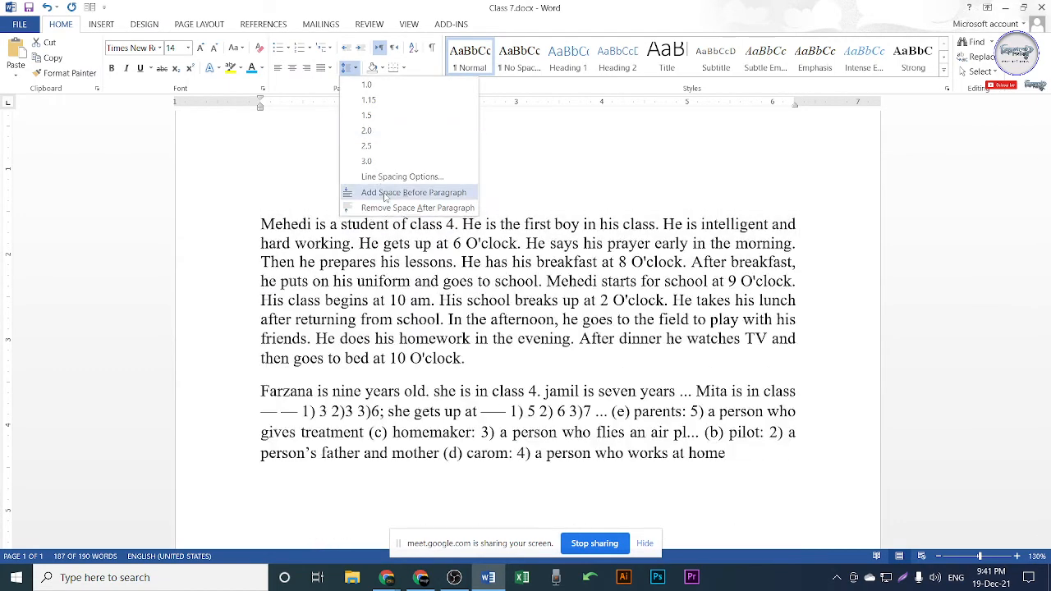
left_click(402, 192)
left_click(495, 365)
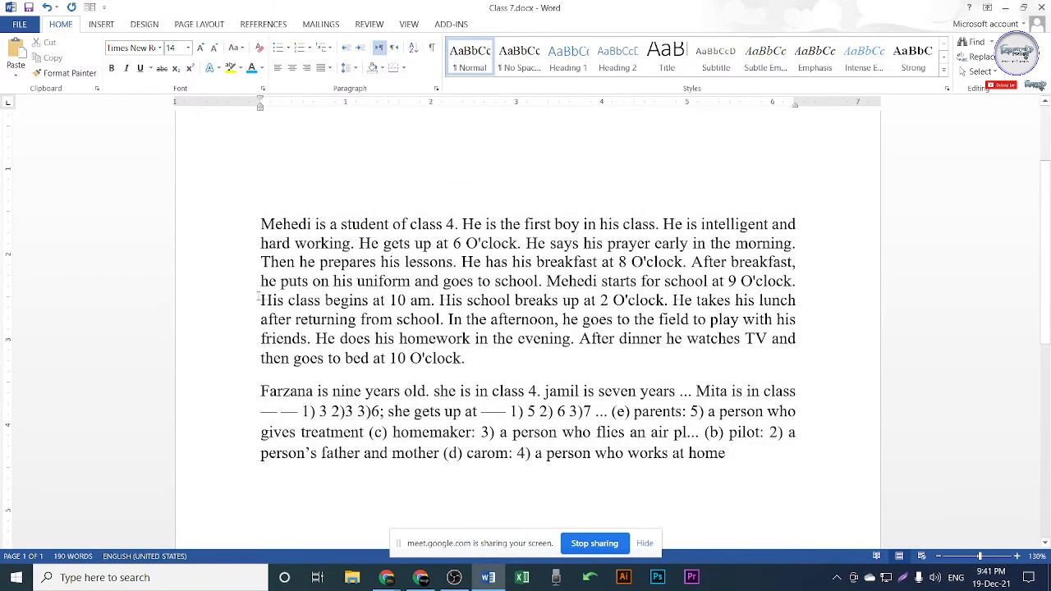
Step: Shade the background of both body paragraphs with a light blue theme colour
left_click_drag(205, 218, 422, 461)
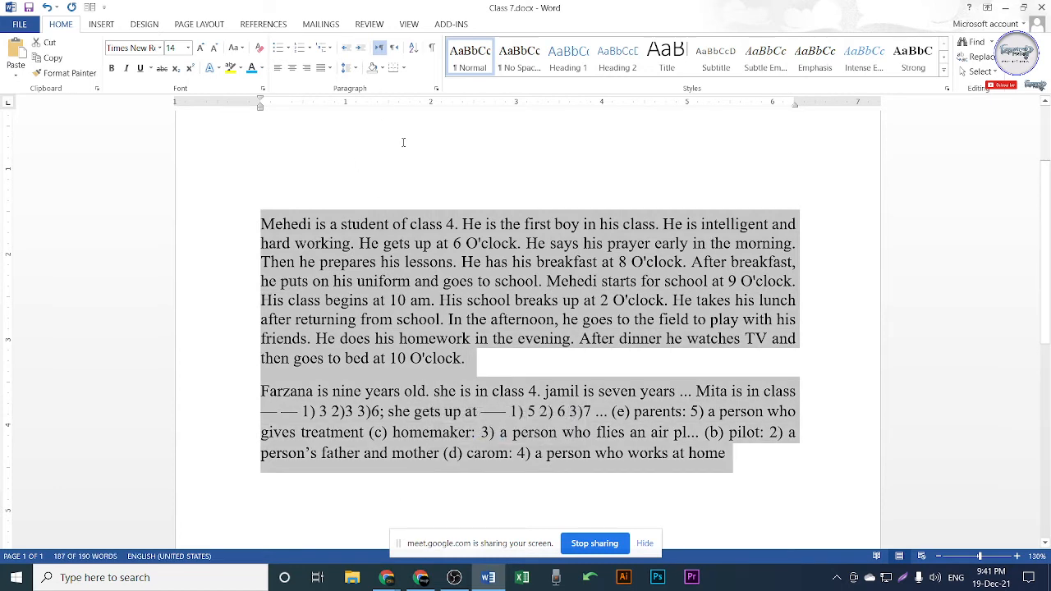
left_click(382, 69)
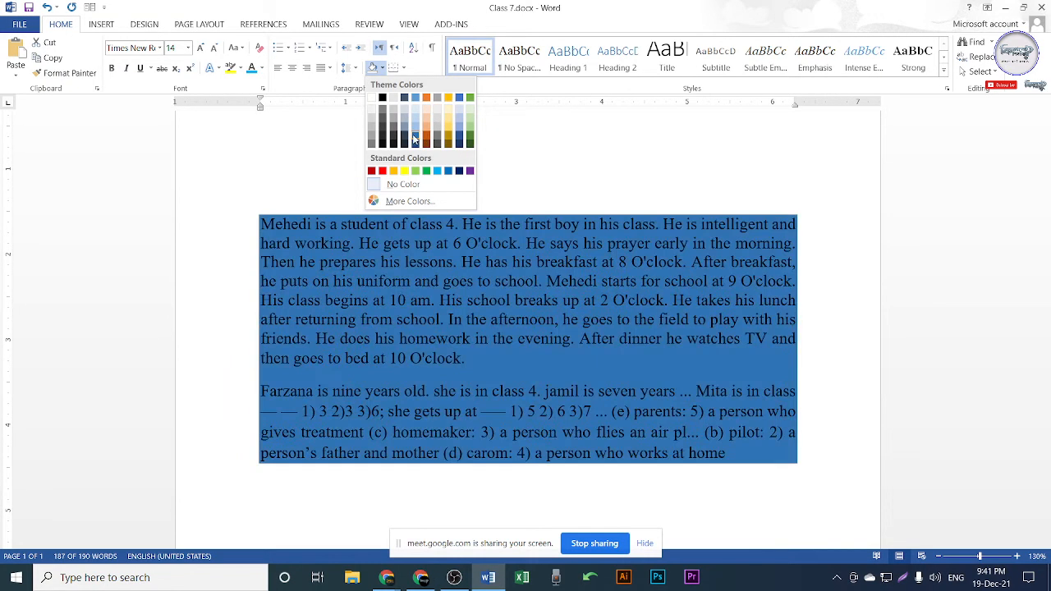
left_click(416, 121)
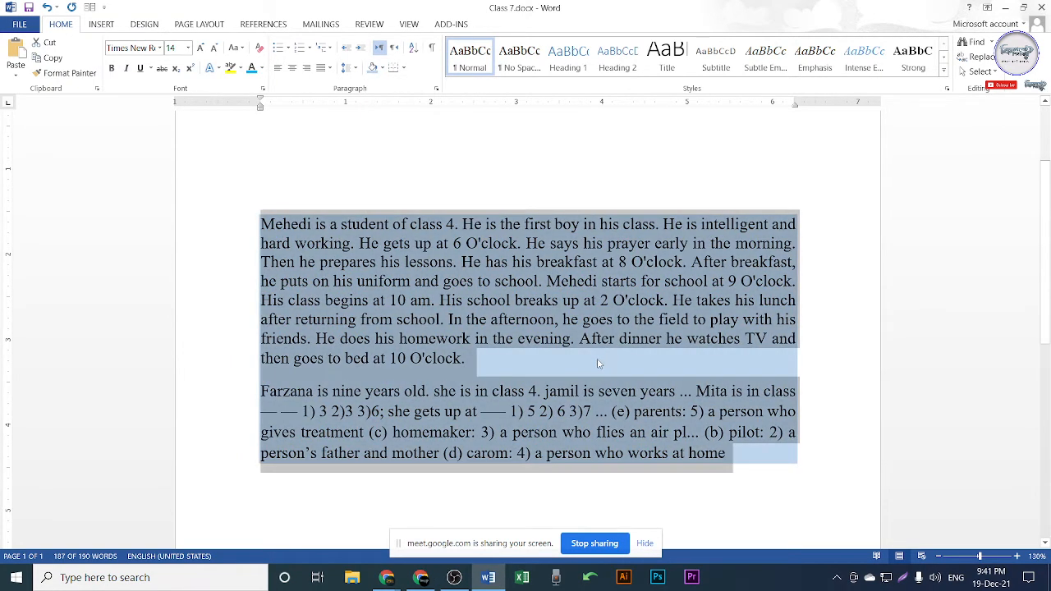
left_click(724, 508)
scroll(795, 437, "down", 3)
scroll(345, 276, "up", 3)
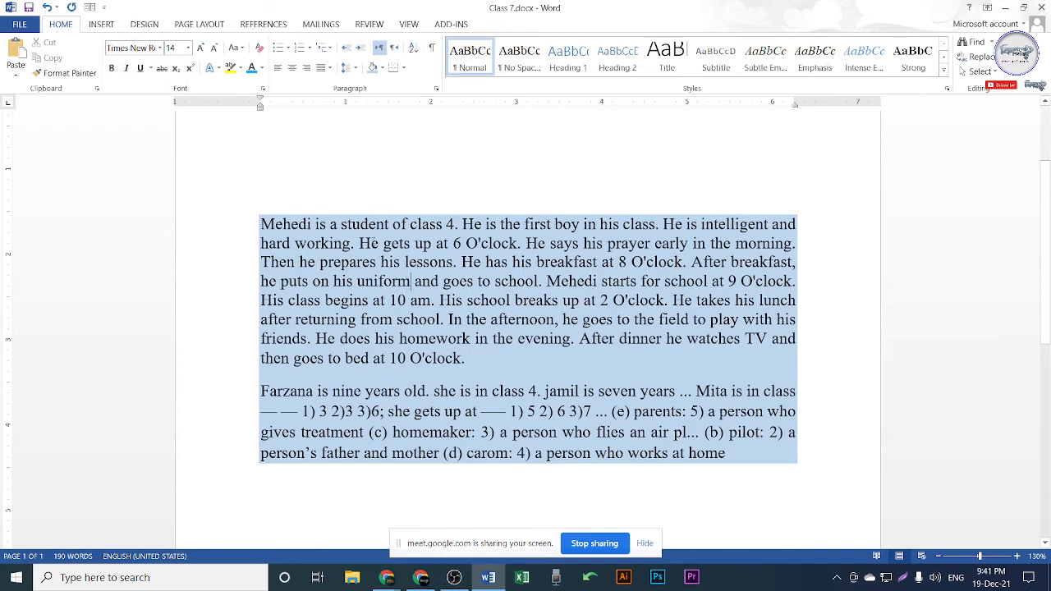
Step: Remove the shading from both body paragraphs by setting it to No Color
triple_click(236, 224)
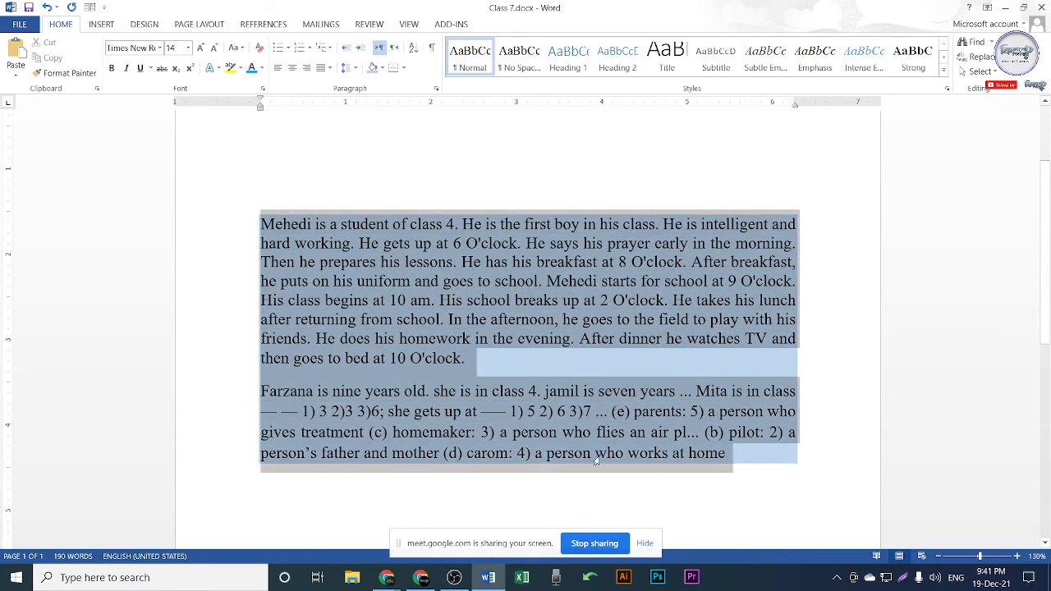
left_click(381, 69)
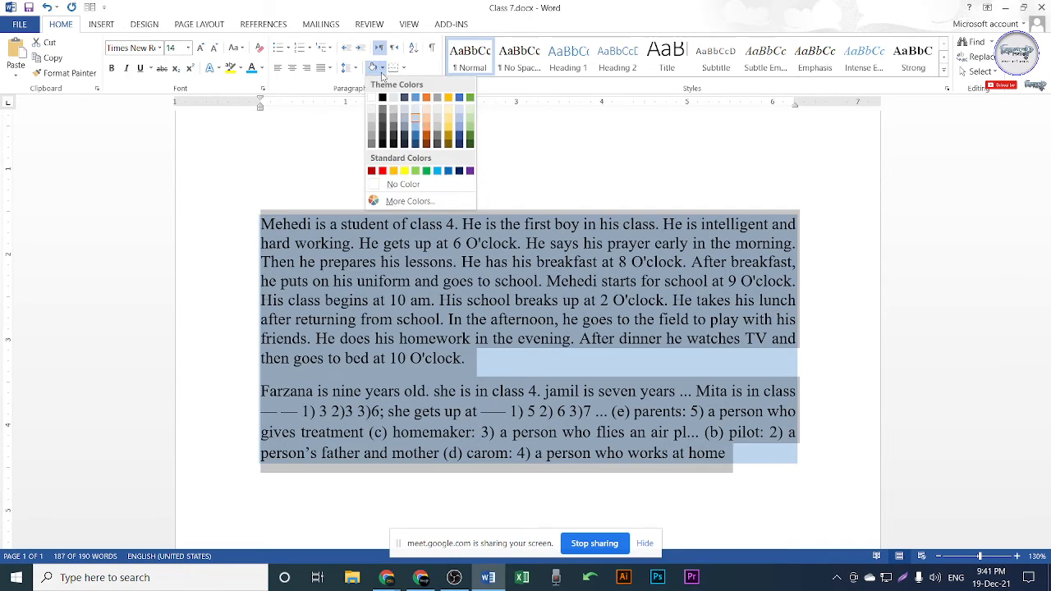
left_click(413, 186)
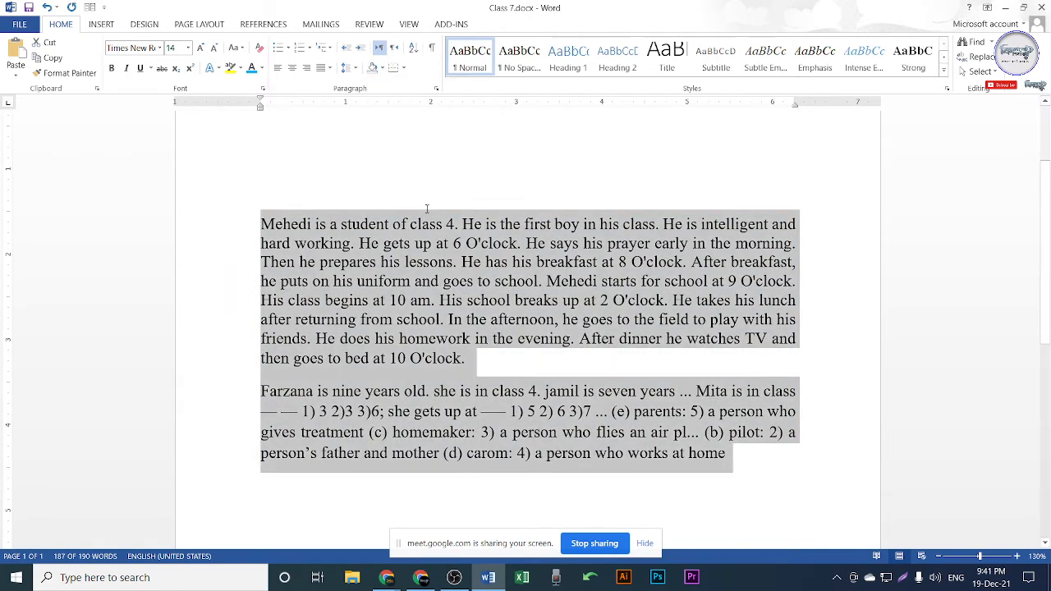
left_click(486, 319)
left_click_drag(306, 229, 730, 456)
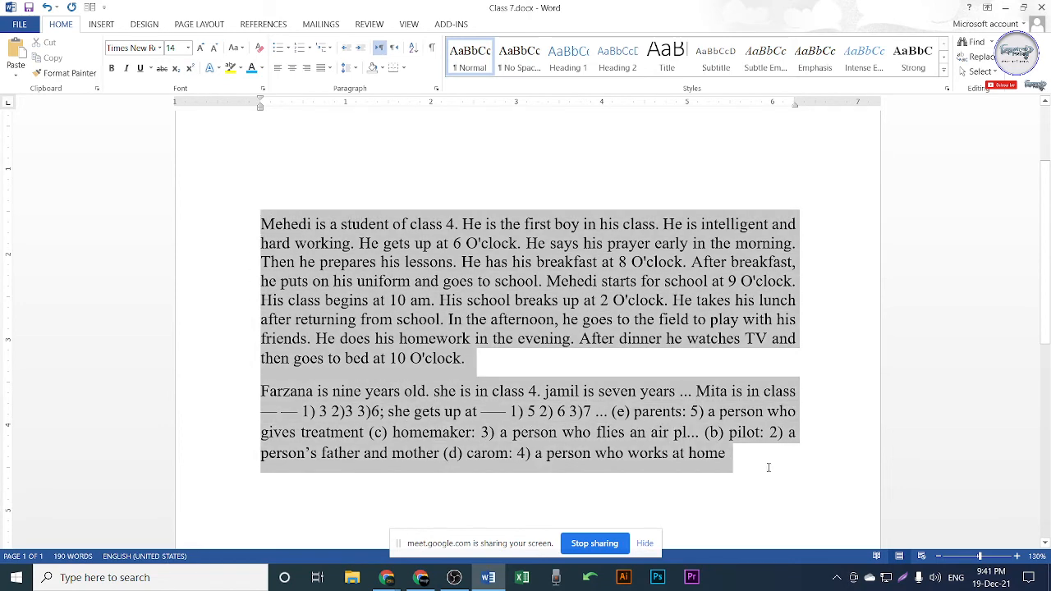
left_click(380, 67)
left_click(399, 194)
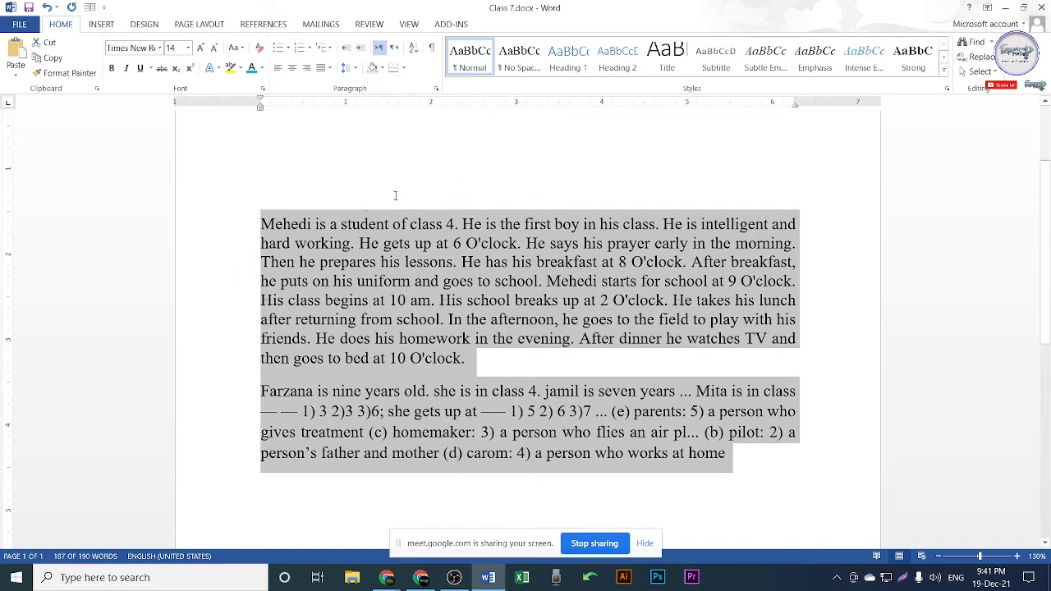
Step: Deselect the paragraphs and place the insertion point on the empty line below the "Class : 07" heading
left_click(515, 244)
scroll(491, 233, "up", 2)
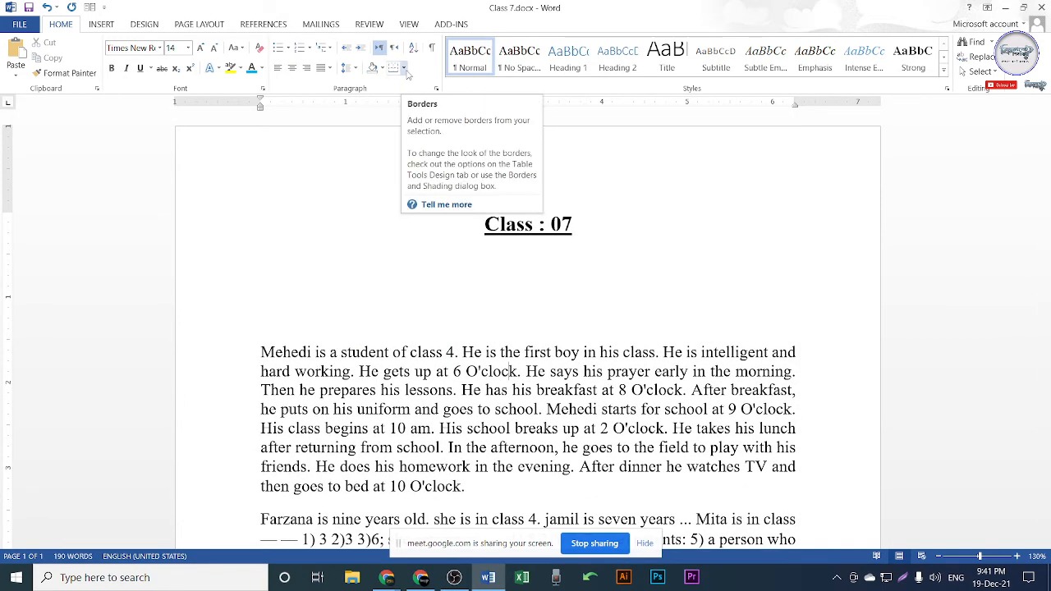
left_click(617, 259)
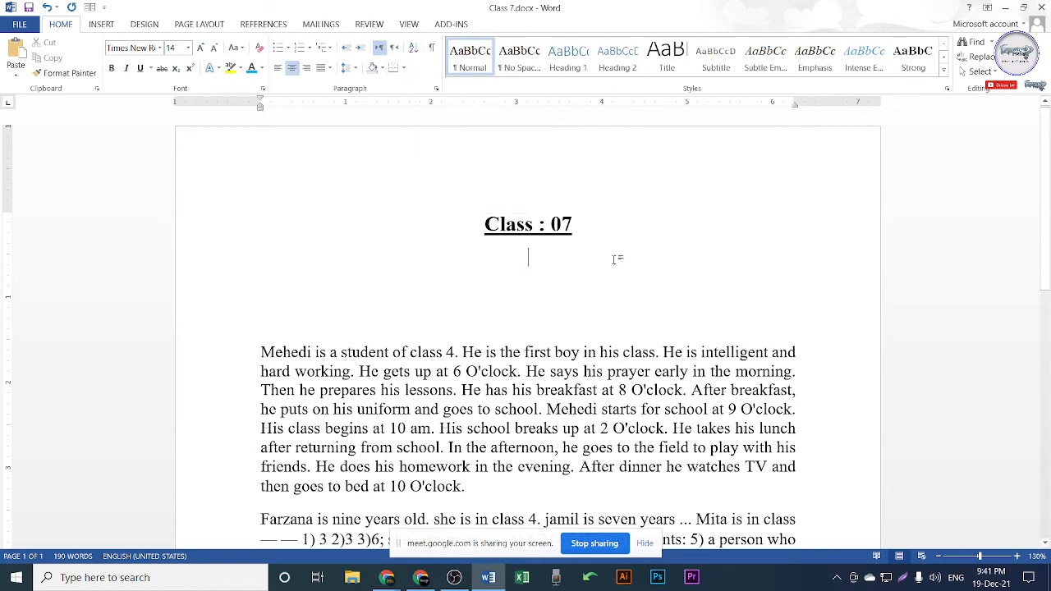
Step: Switch to the Google Meet window, hide the screen-sharing notice and return to the Word document
left_click(421, 580)
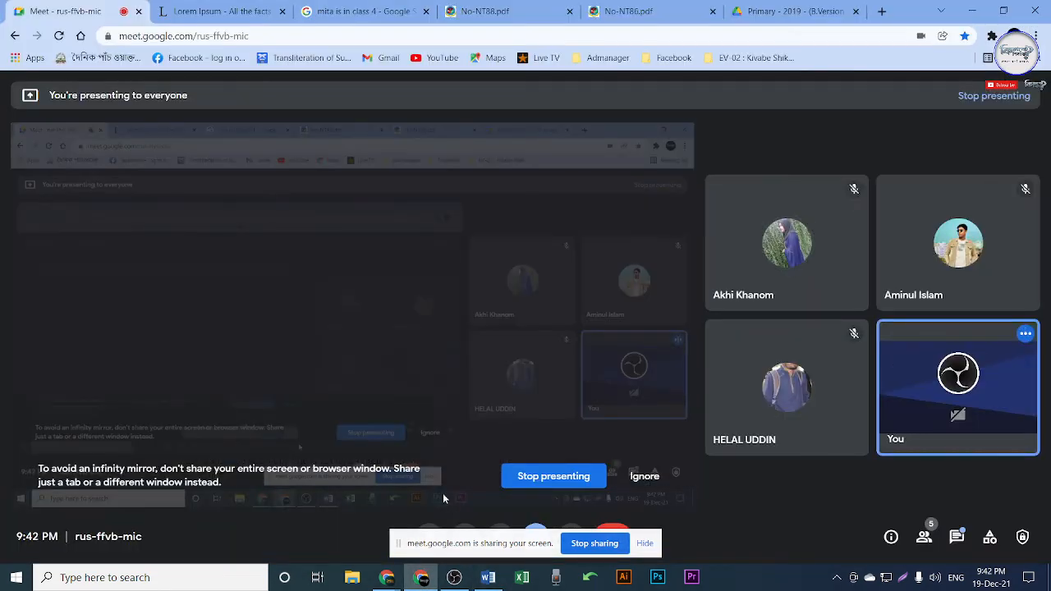
left_click(644, 542)
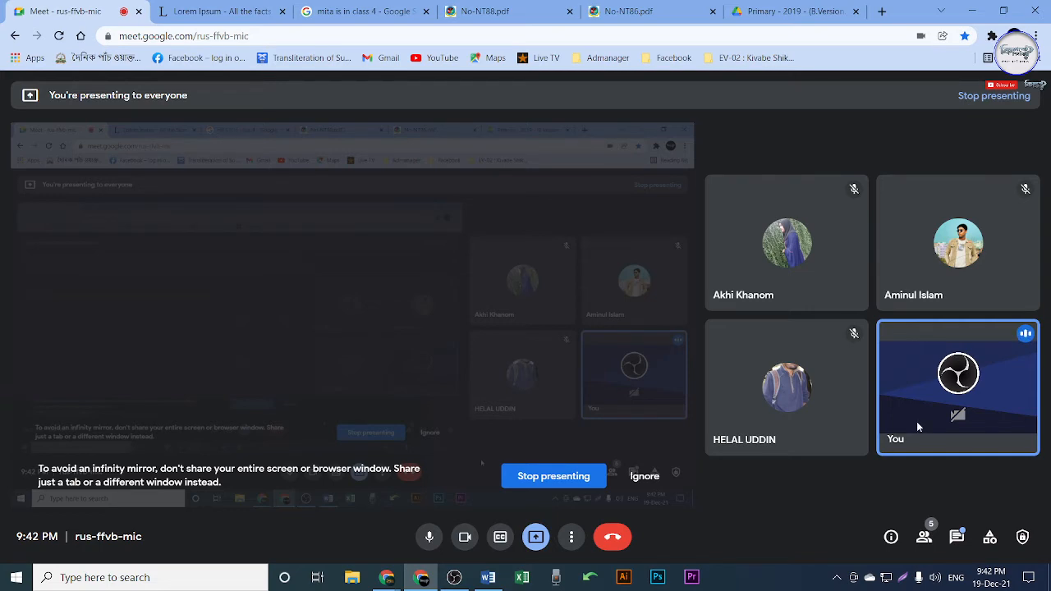
left_click(972, 10)
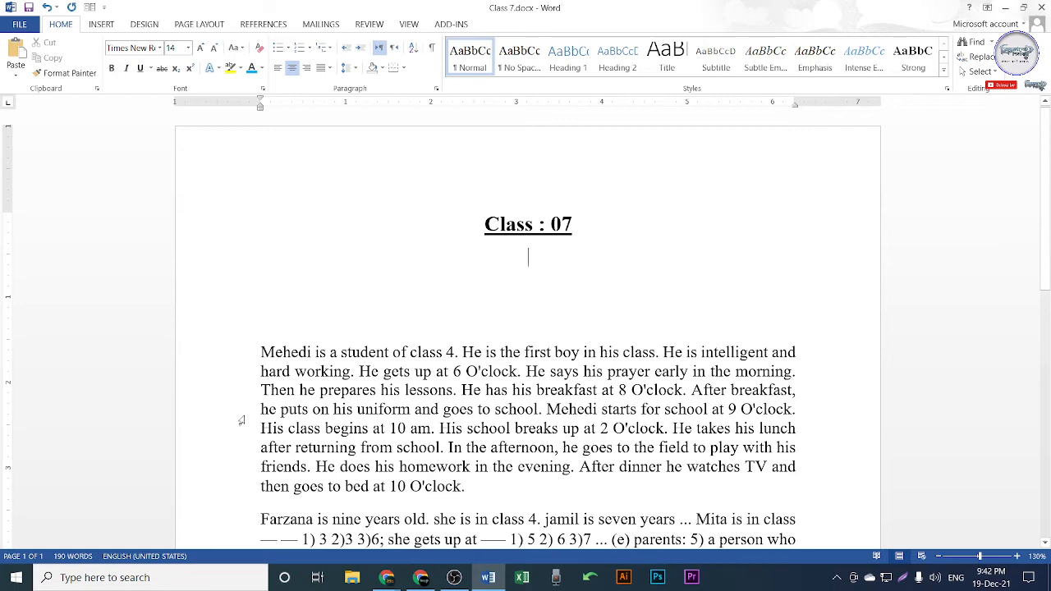
Step: Remove the underline from the "Class : 07" heading
scroll(572, 376, "down", 2)
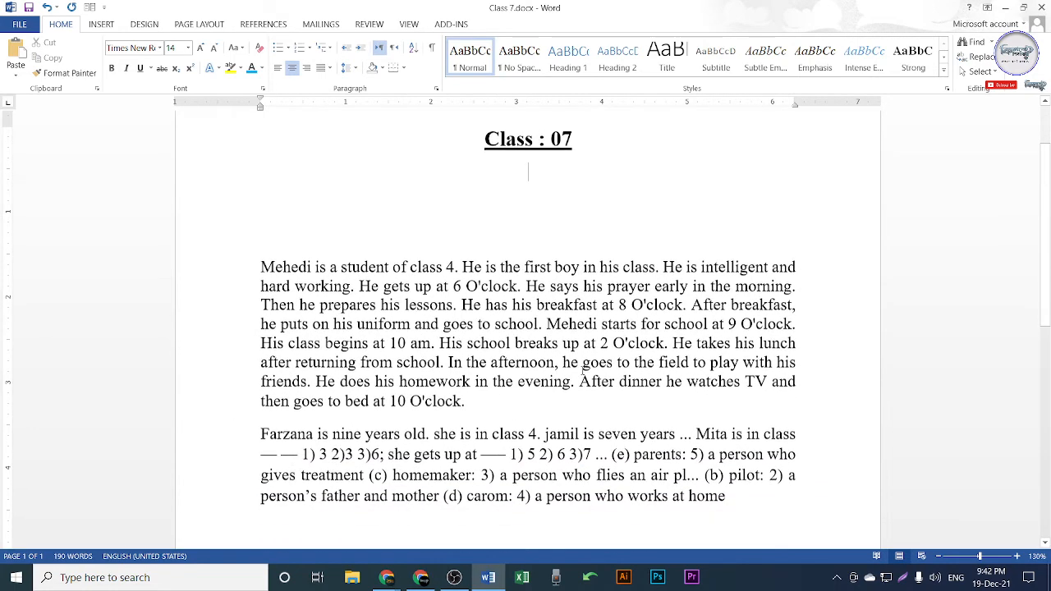
scroll(573, 373, "up", 2)
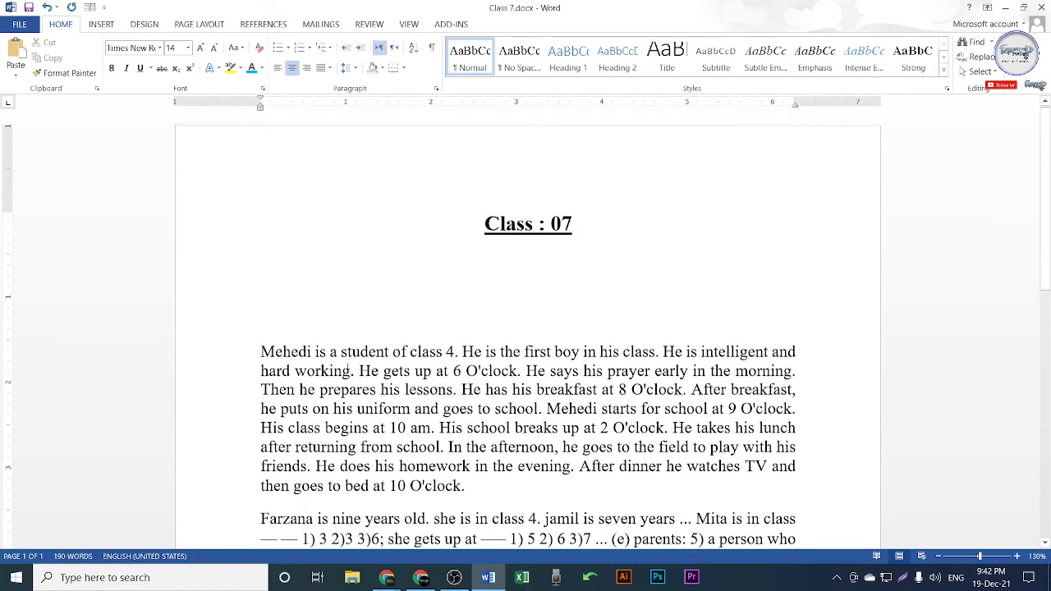
left_click(206, 353)
left_click(523, 393)
scroll(523, 392, "down", 1)
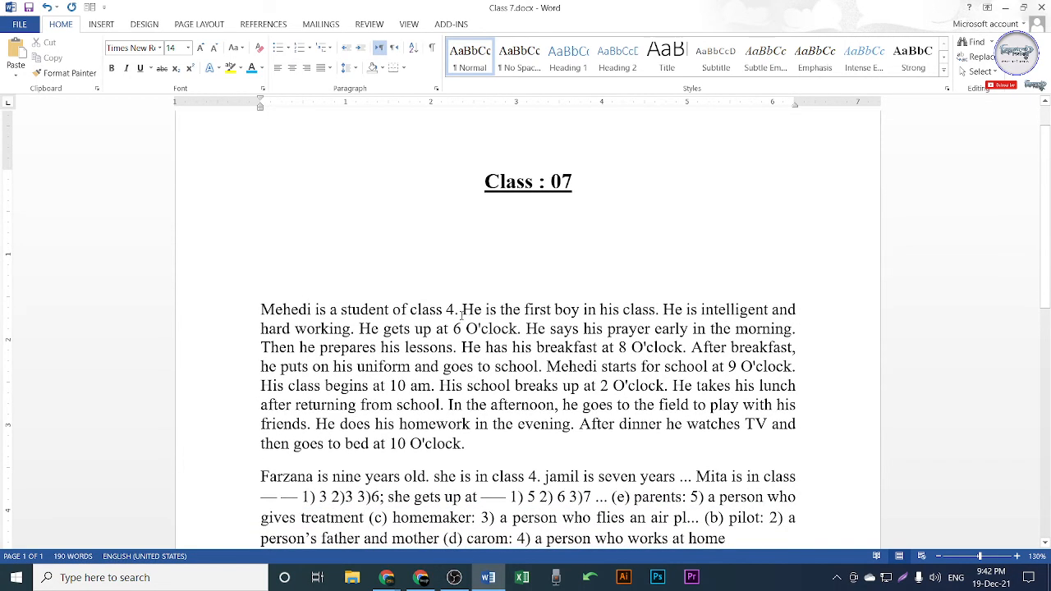
triple_click(575, 193)
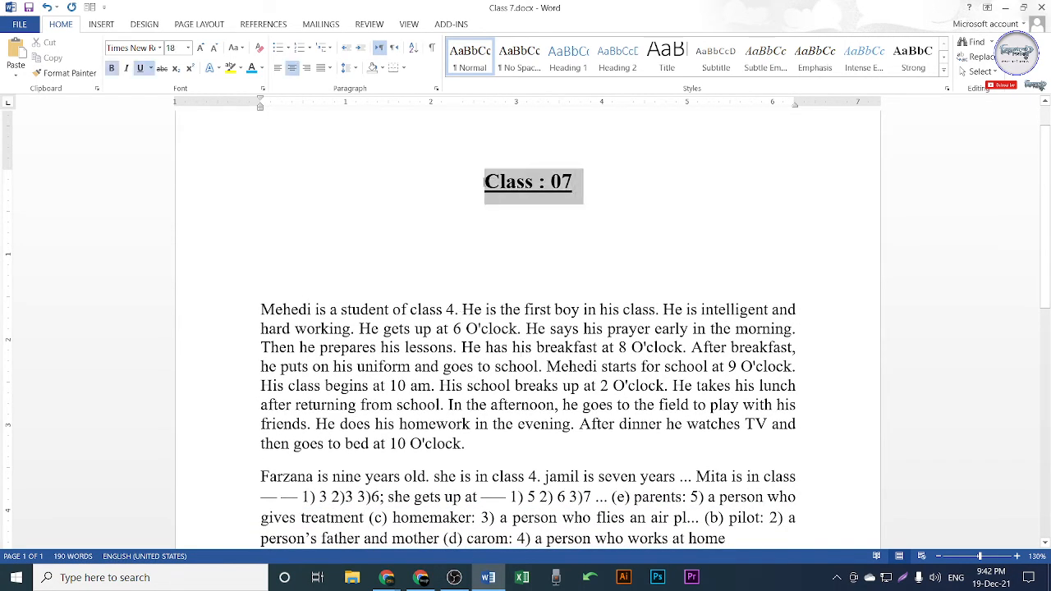
left_click(139, 68)
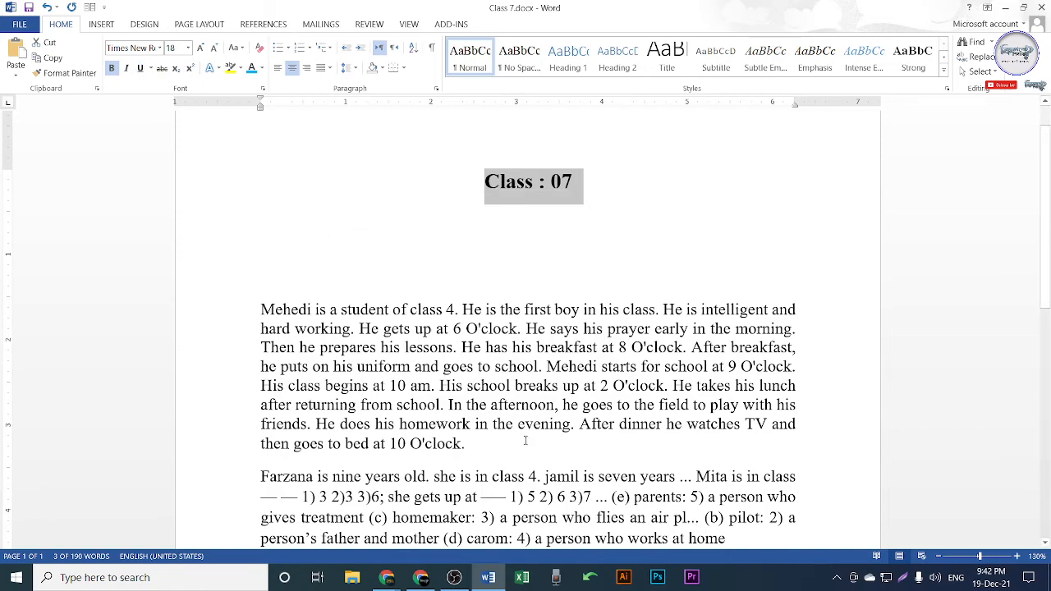
Step: Switch to the Google Meet window and return to the Word document
left_click(420, 577)
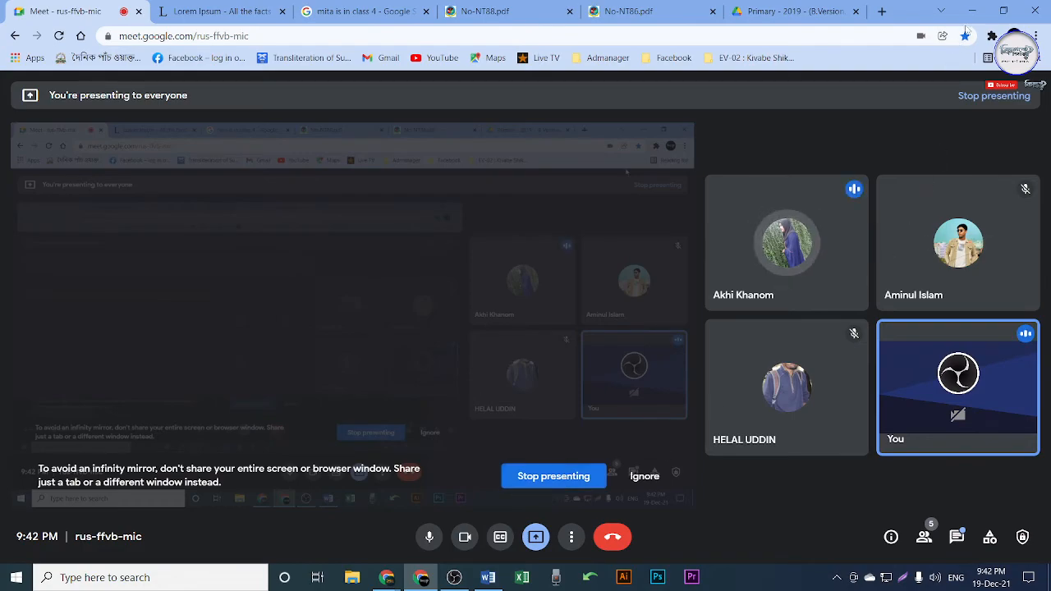
left_click(487, 577)
left_click(547, 260)
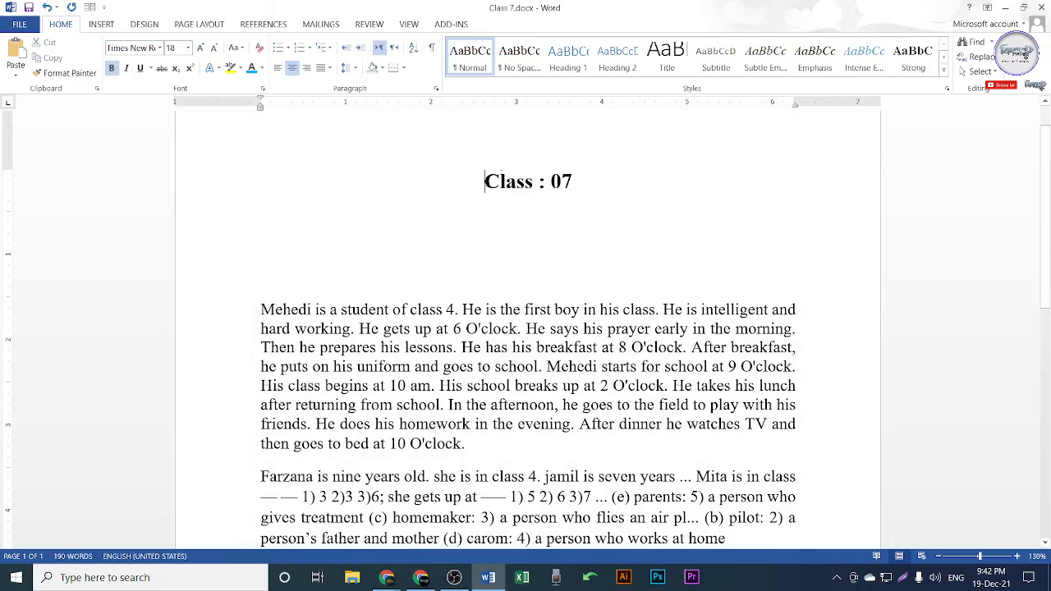
Step: Try a bottom border on only the characters of the "Class : 07" heading
left_click_drag(484, 181, 615, 194)
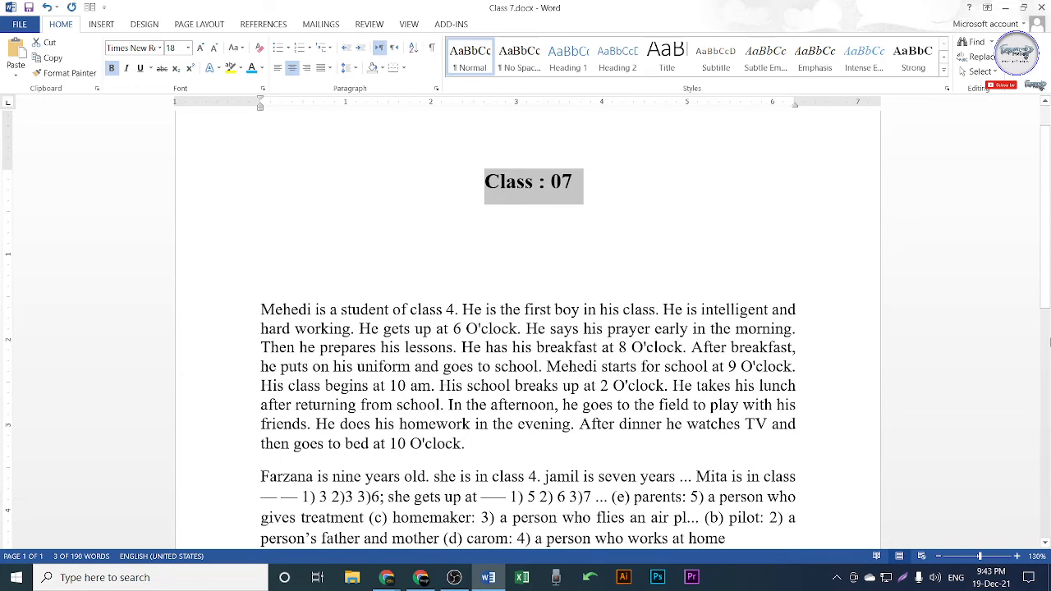
left_click(490, 234)
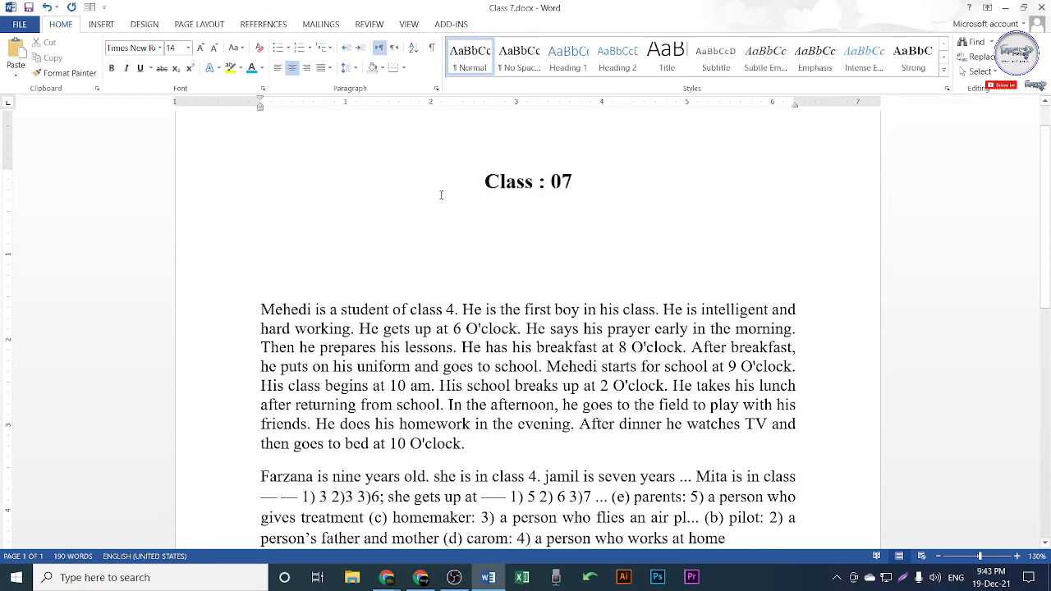
left_click_drag(485, 181, 580, 203)
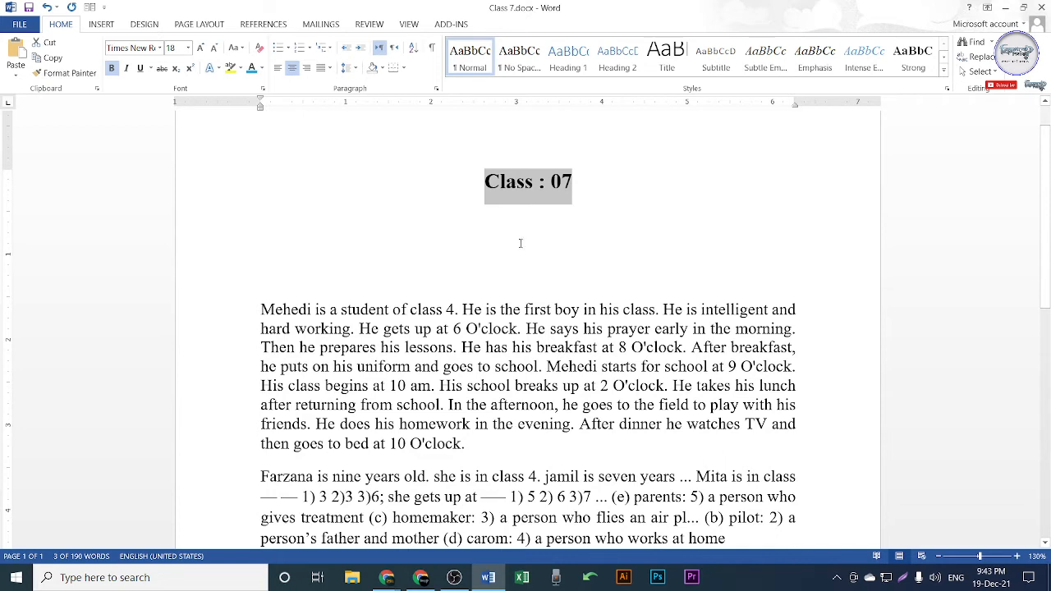
left_click(403, 68)
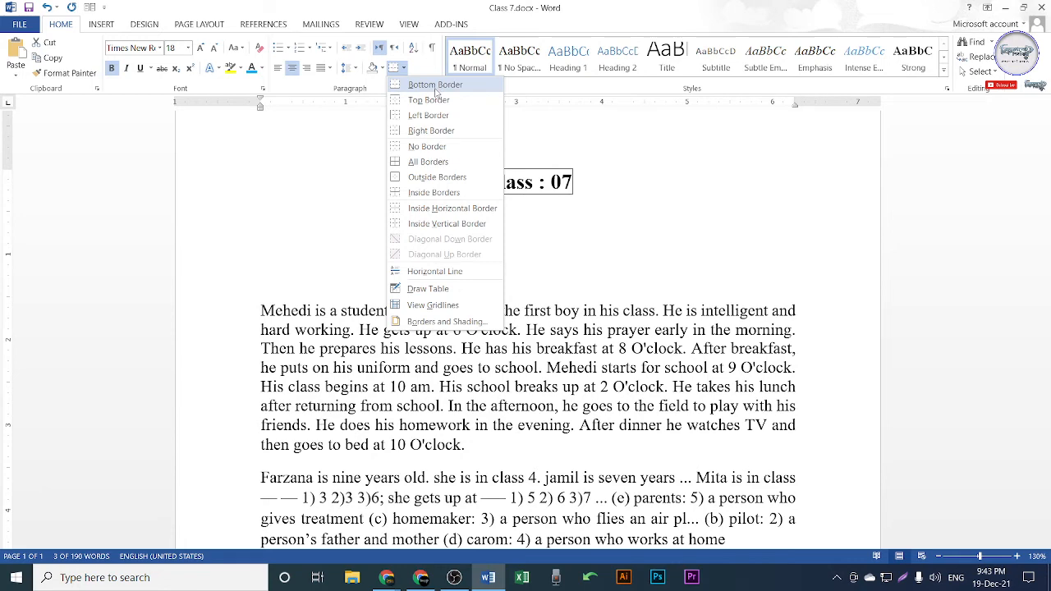
left_click(442, 89)
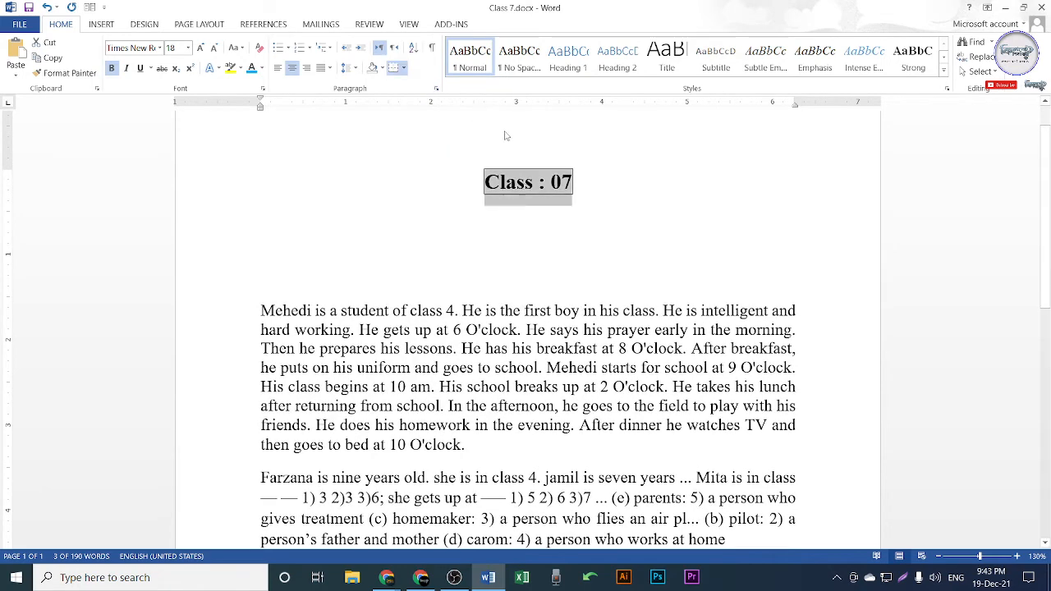
left_click(602, 222)
Step: Try a bottom border on the whole "Class : 07" heading paragraph and undo the last two border changes
left_click_drag(486, 182, 575, 192)
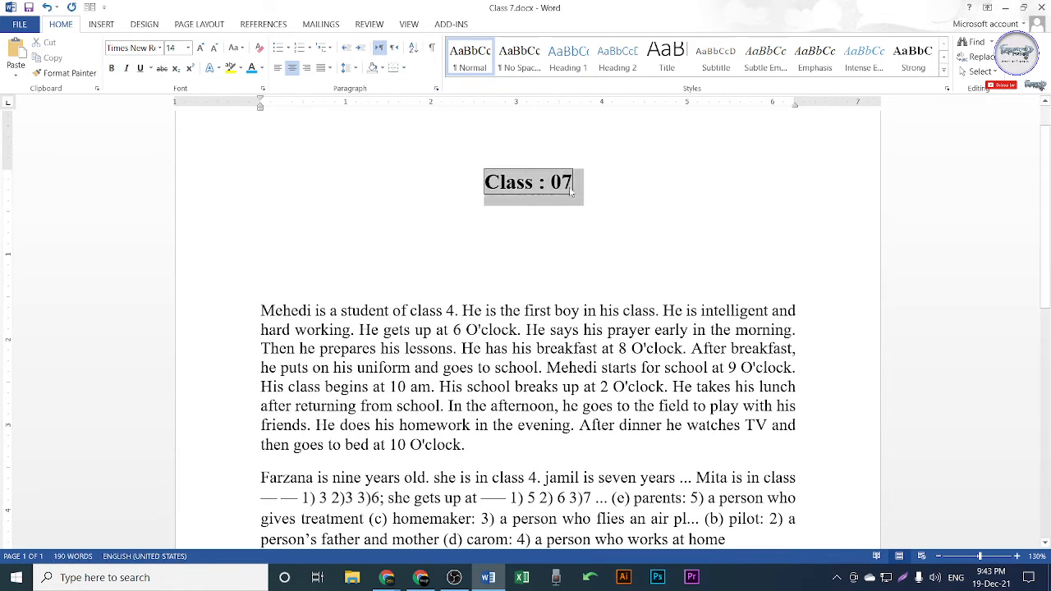
left_click(401, 68)
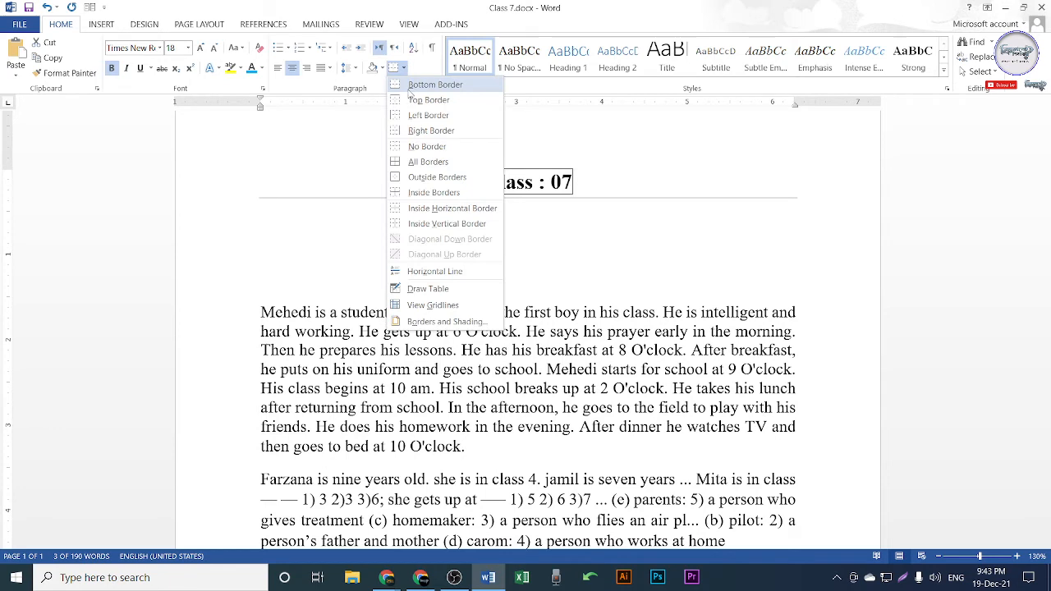
left_click(410, 87)
key("ctrl+z")
key("ctrl+z")
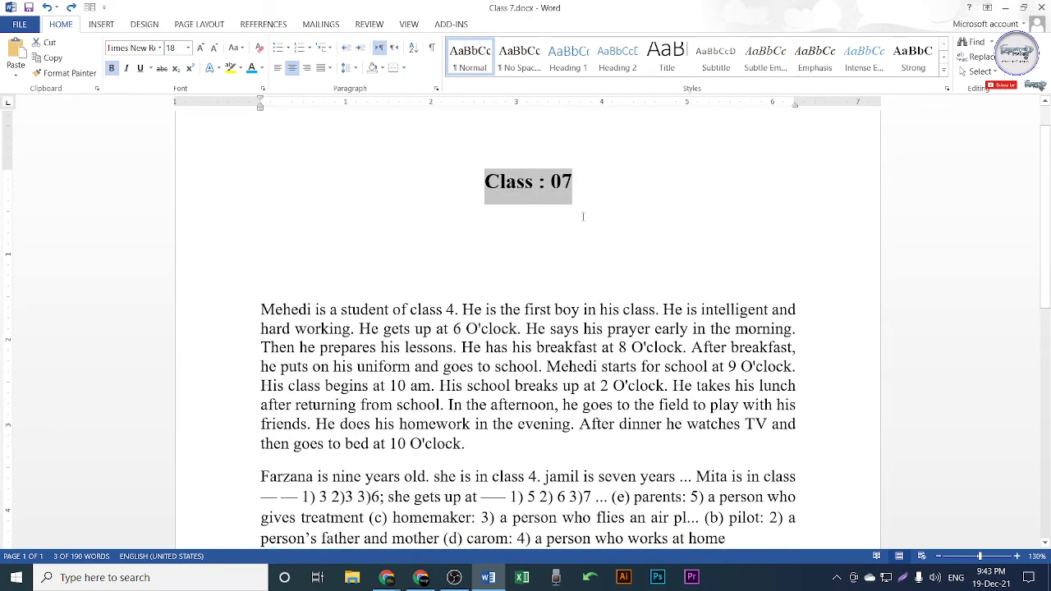
Step: Try a bottom border on the selected "Class : 07" characters again and remove it
left_click(576, 184)
left_click_drag(485, 182, 572, 181)
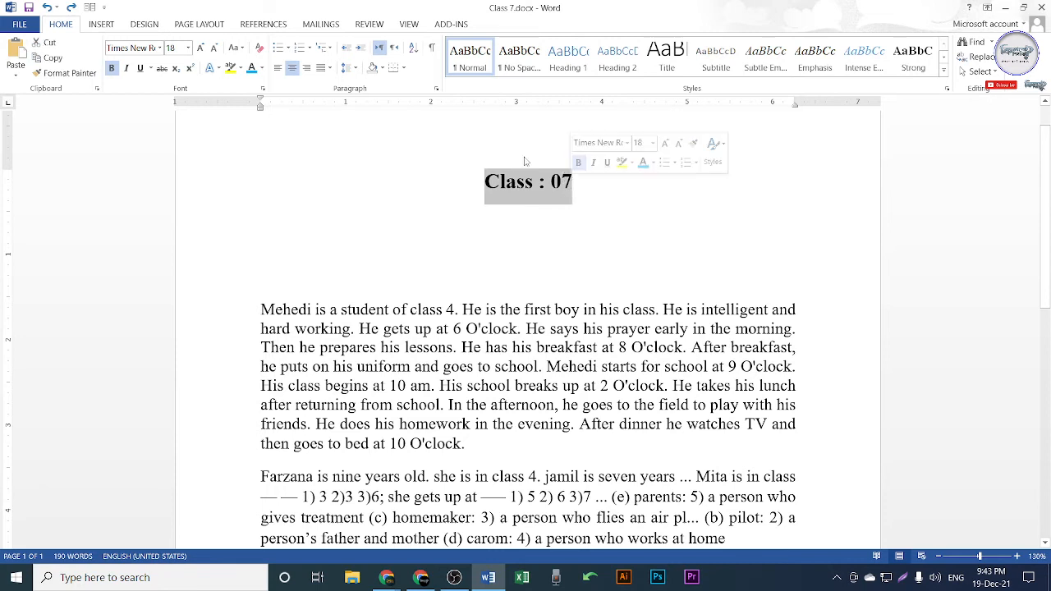
left_click(404, 69)
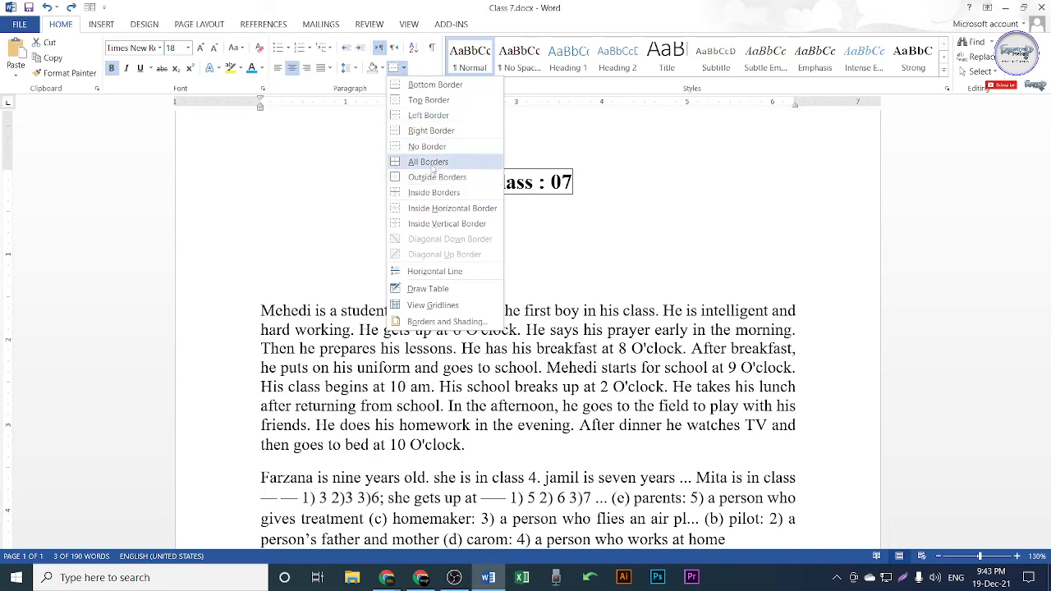
left_click(435, 85)
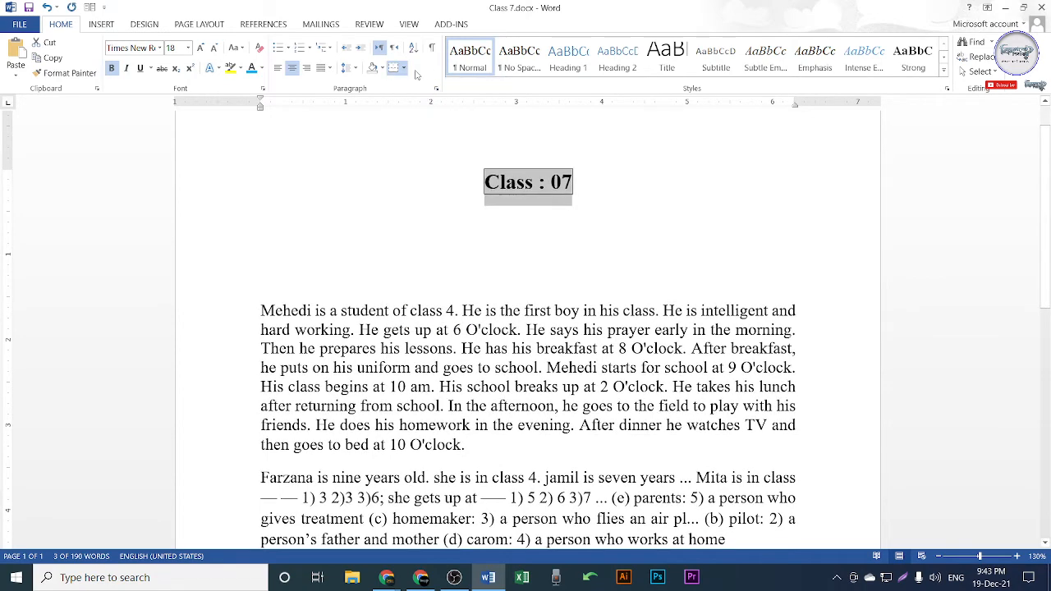
left_click(403, 67)
left_click(413, 85)
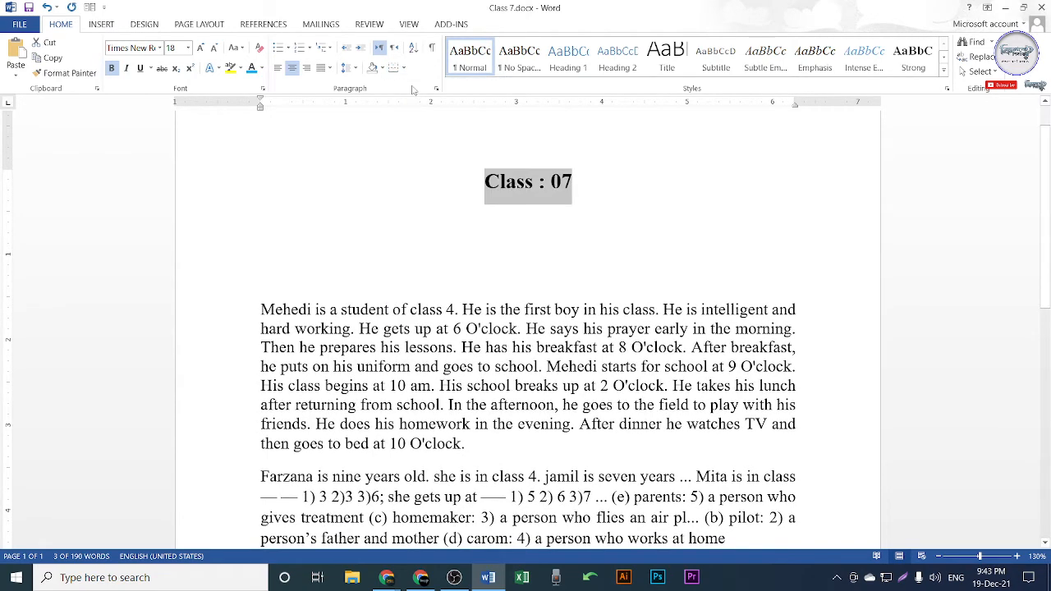
left_click(403, 67)
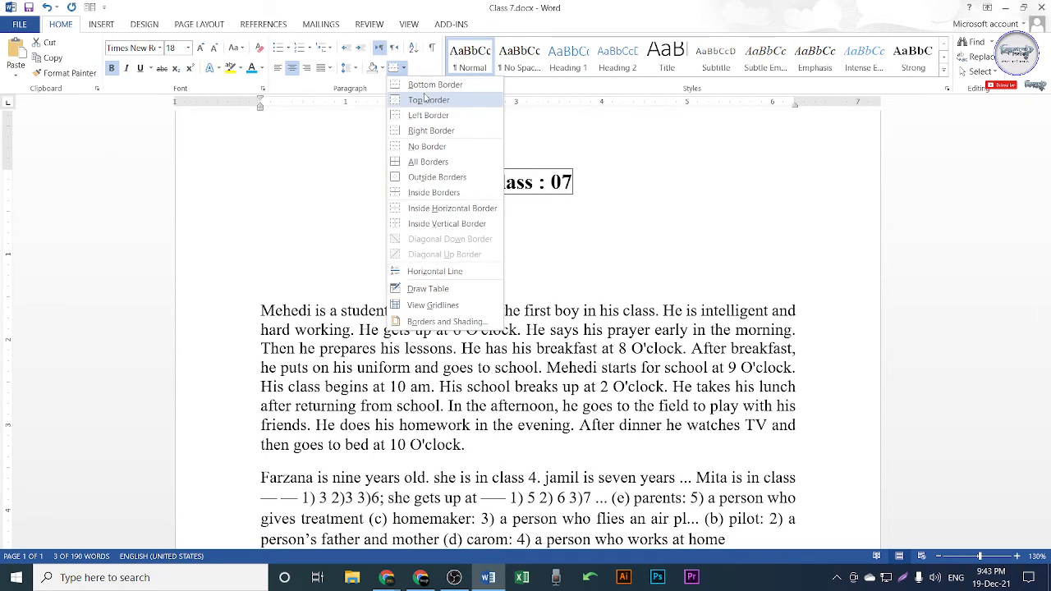
left_click(435, 197)
left_click(547, 195)
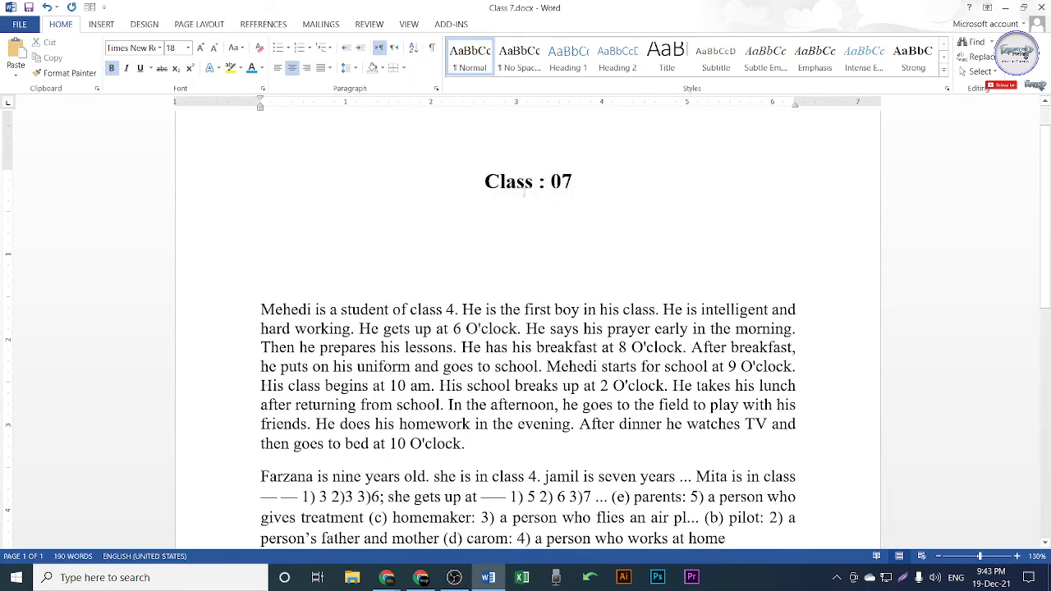
Step: Apply a bottom border to the entire "Class : 07" heading paragraph, including its paragraph mark
left_click_drag(486, 183, 584, 185)
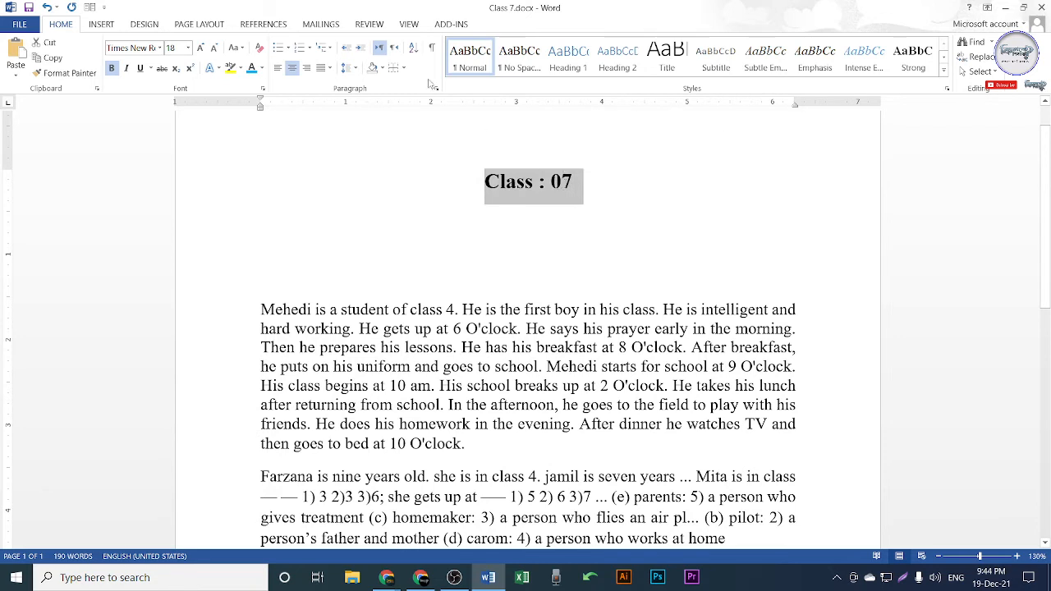
left_click(402, 68)
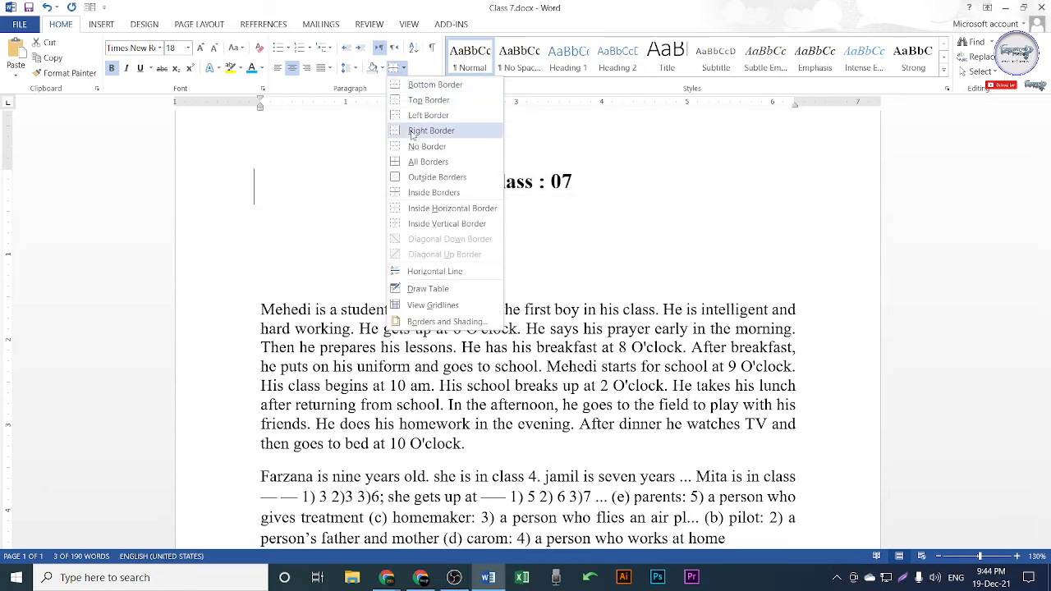
left_click(430, 84)
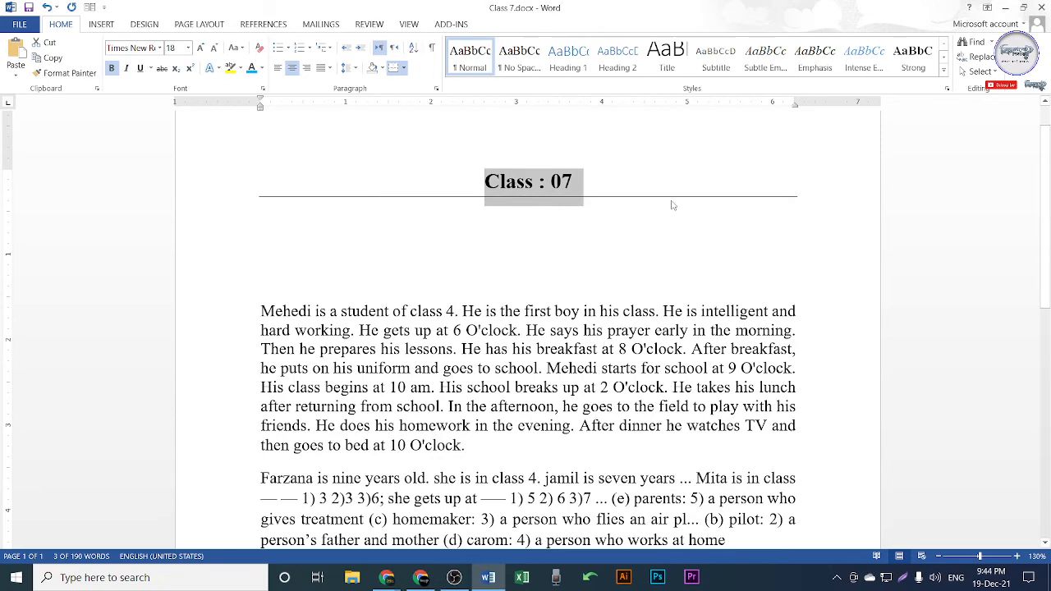
left_click(585, 194)
scroll(496, 216, "up", 1)
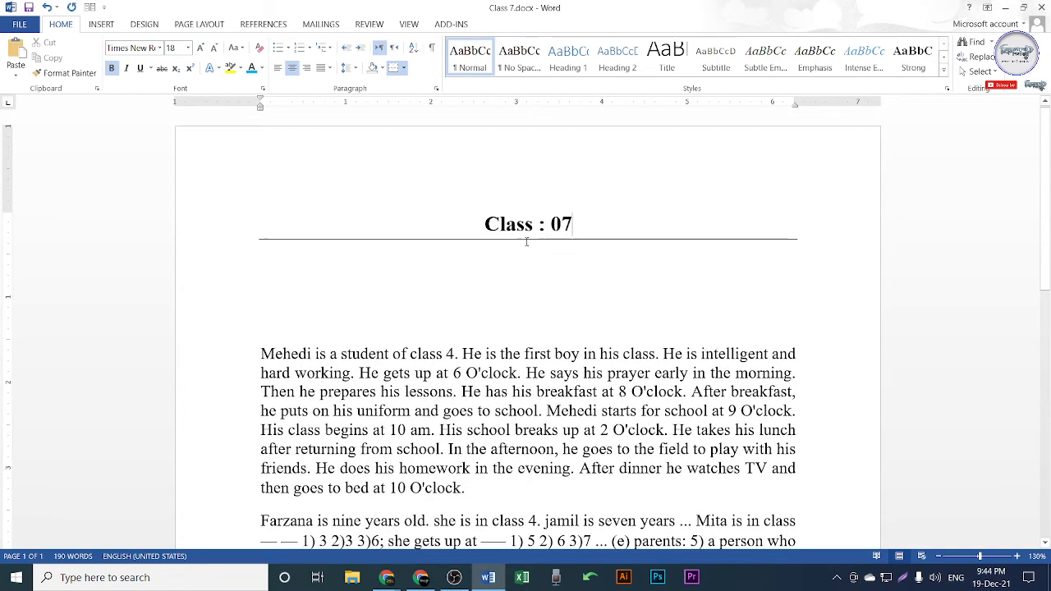
Step: Try a top border on only the characters of the "Class : 07" heading and remove it
left_click_drag(483, 224, 585, 223)
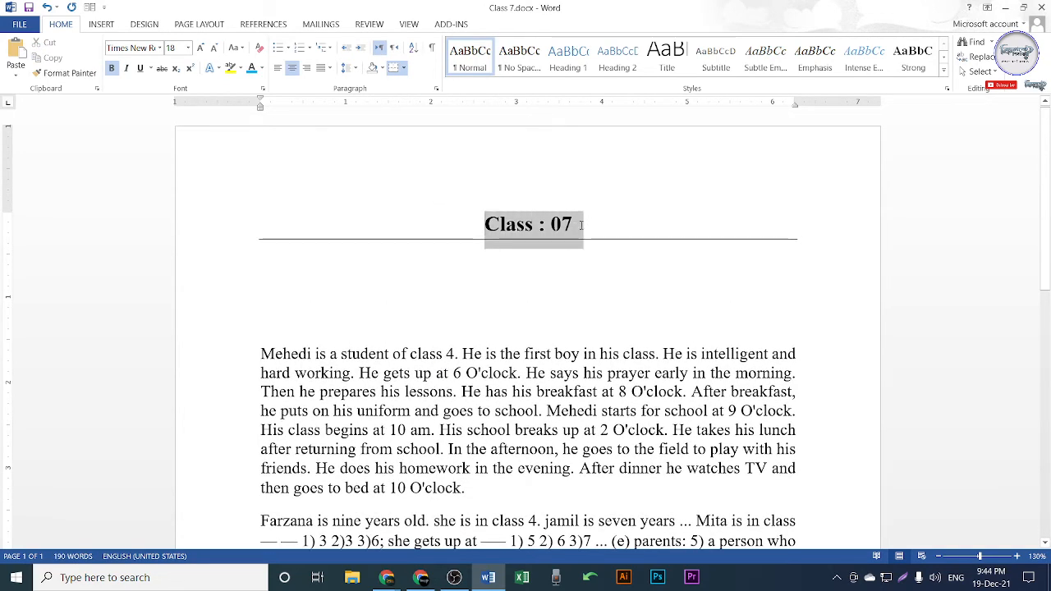
left_click(356, 255)
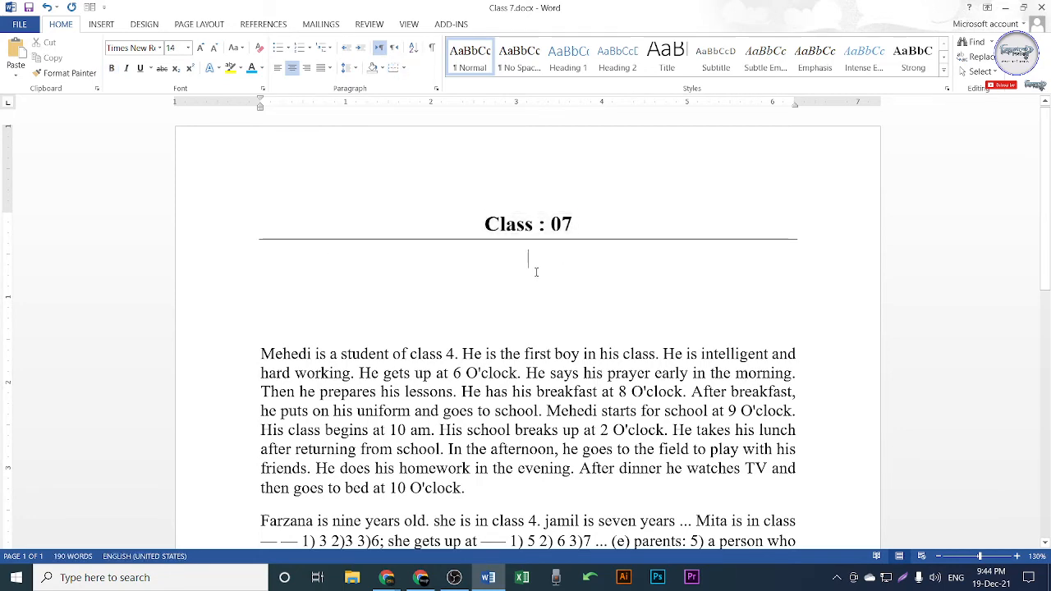
scroll(540, 273, "up", 3)
scroll(542, 273, "up", 1)
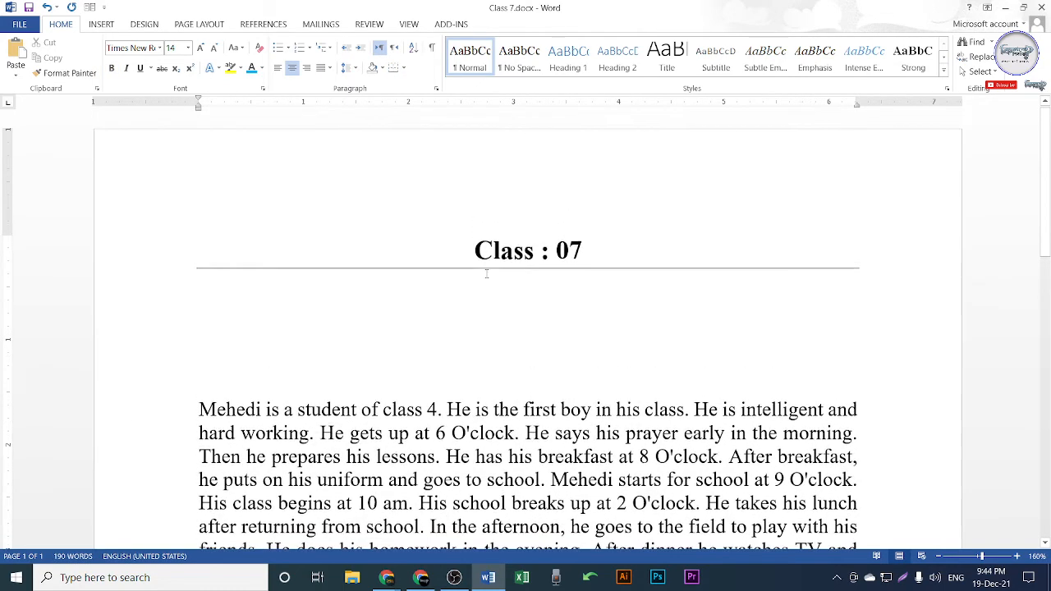
left_click_drag(474, 248, 582, 251)
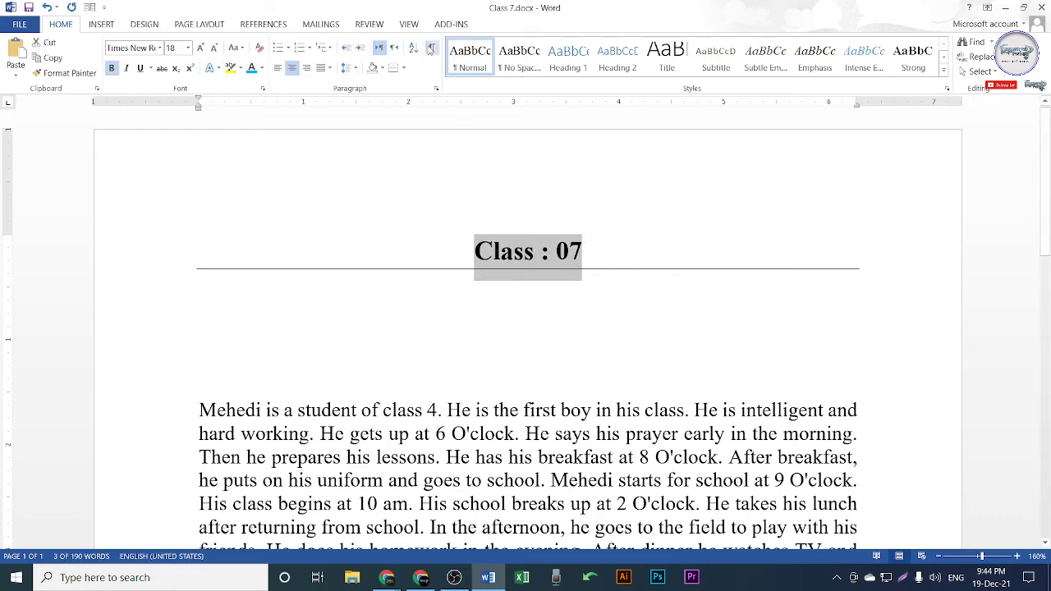
left_click(405, 69)
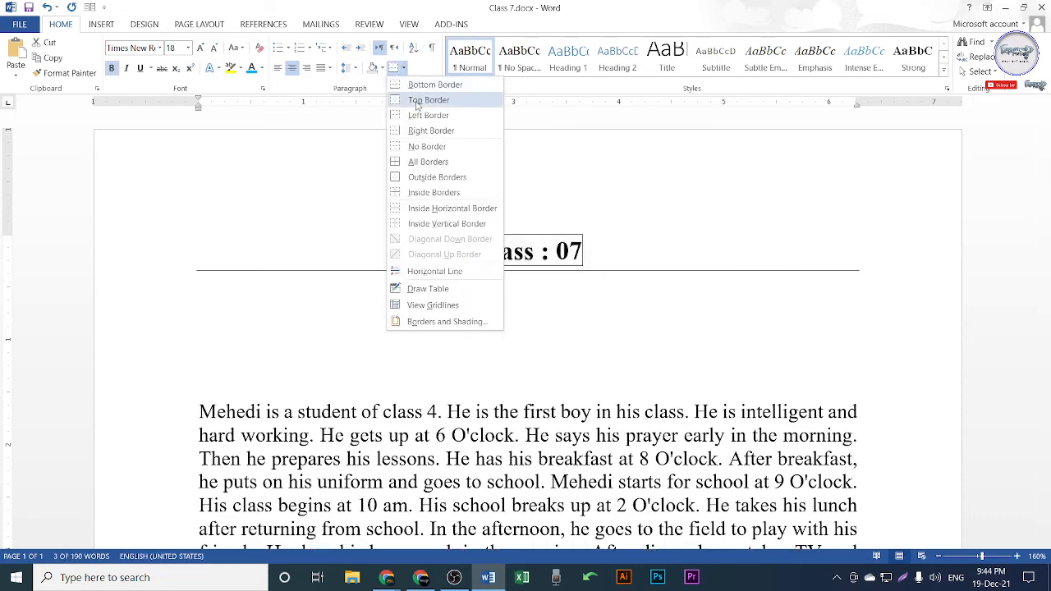
left_click(417, 104)
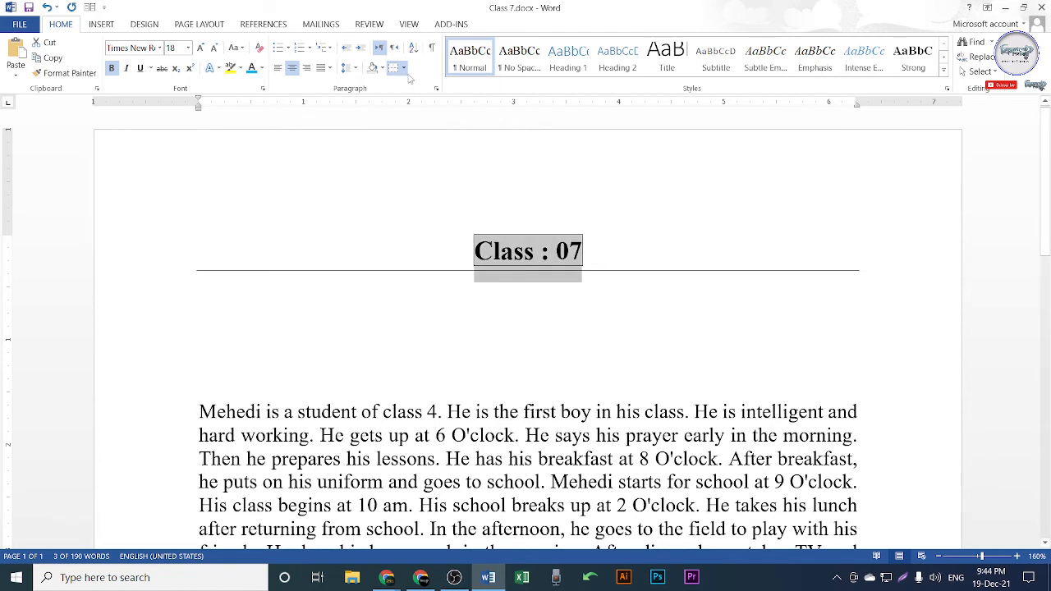
left_click(404, 69)
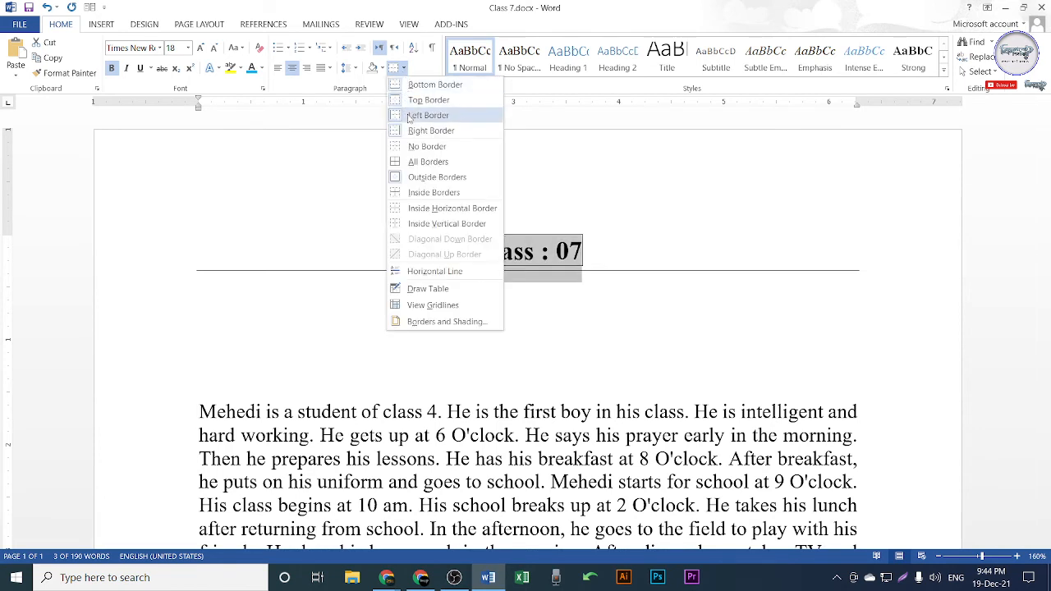
left_click(412, 109)
Step: Set the selected "Class : 07" characters to No Border and apply a top border to them
left_click(403, 68)
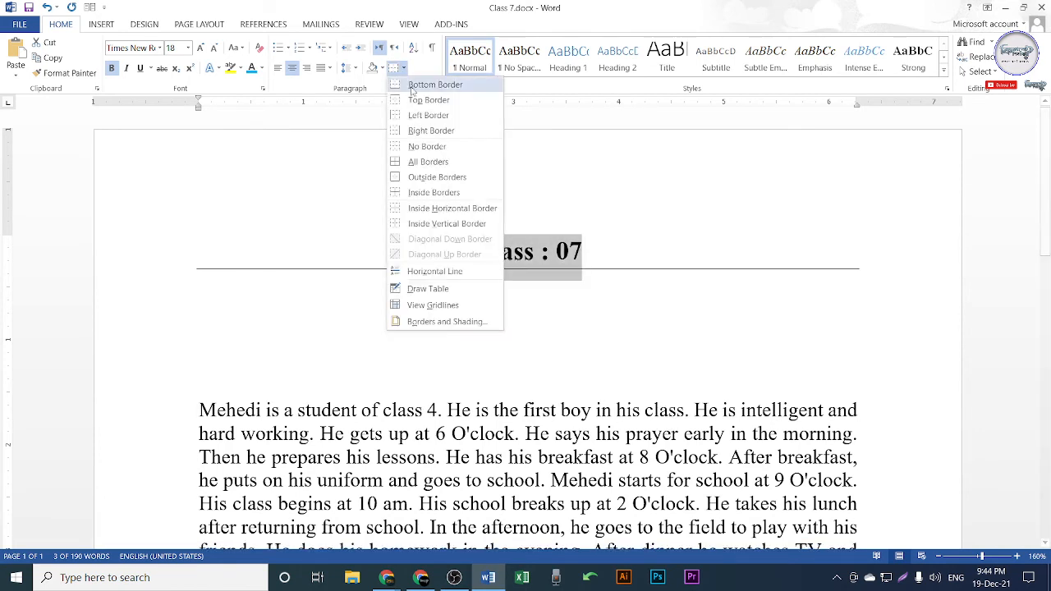
left_click(409, 146)
left_click(403, 68)
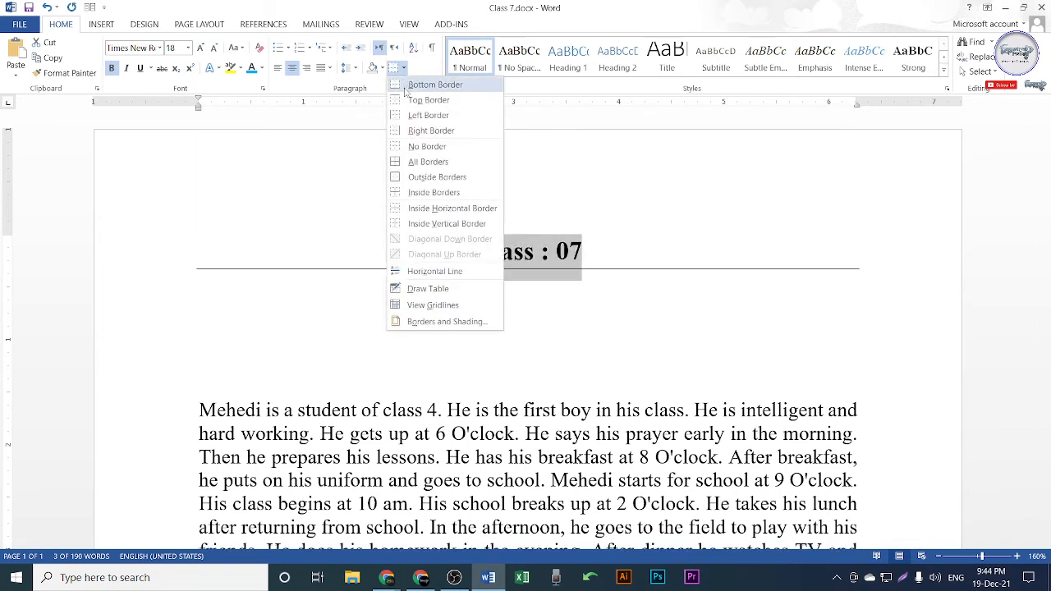
left_click(410, 102)
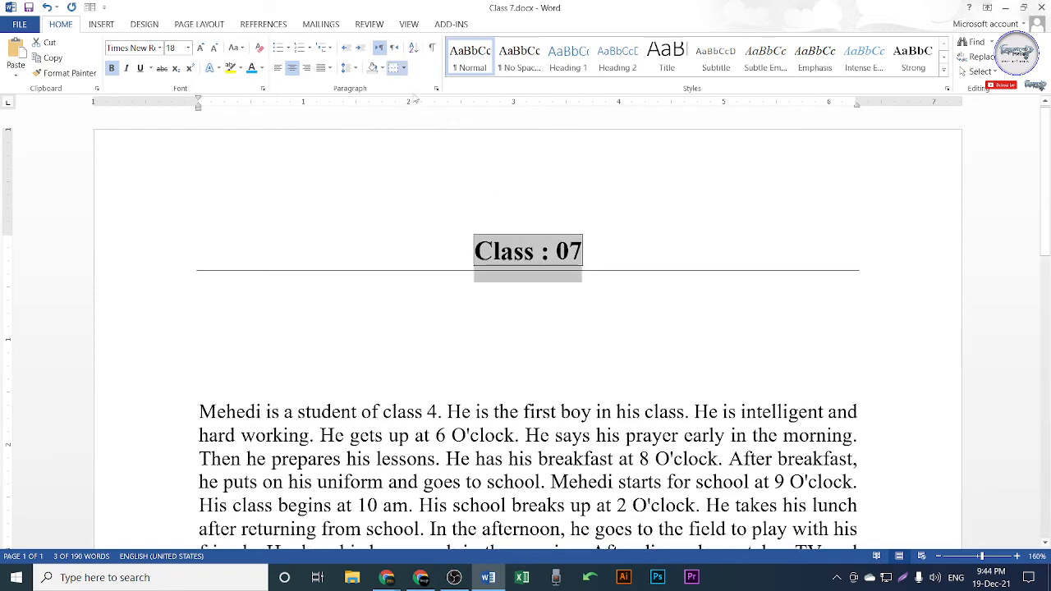
Step: Clear the character-level border from the "Class : 07" heading text, keeping the bottom border of the whole paragraph
left_click(403, 68)
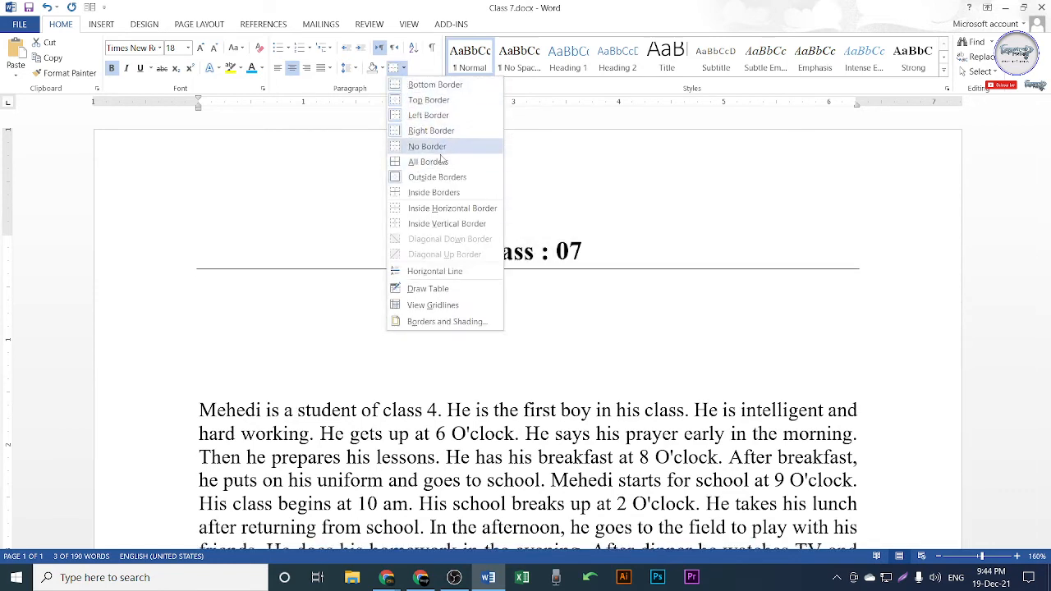
left_click(439, 192)
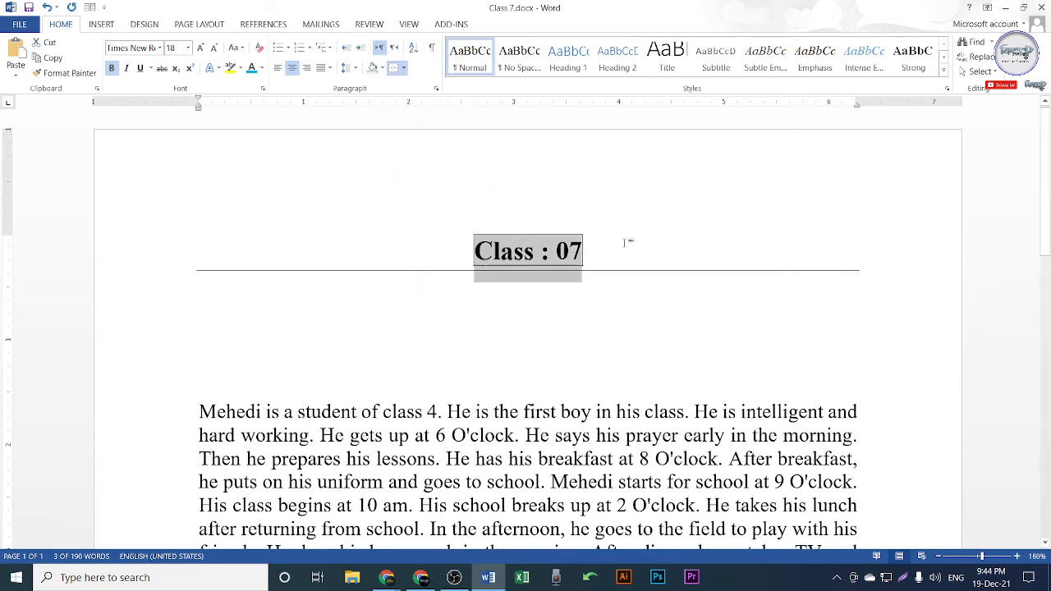
left_click(594, 250)
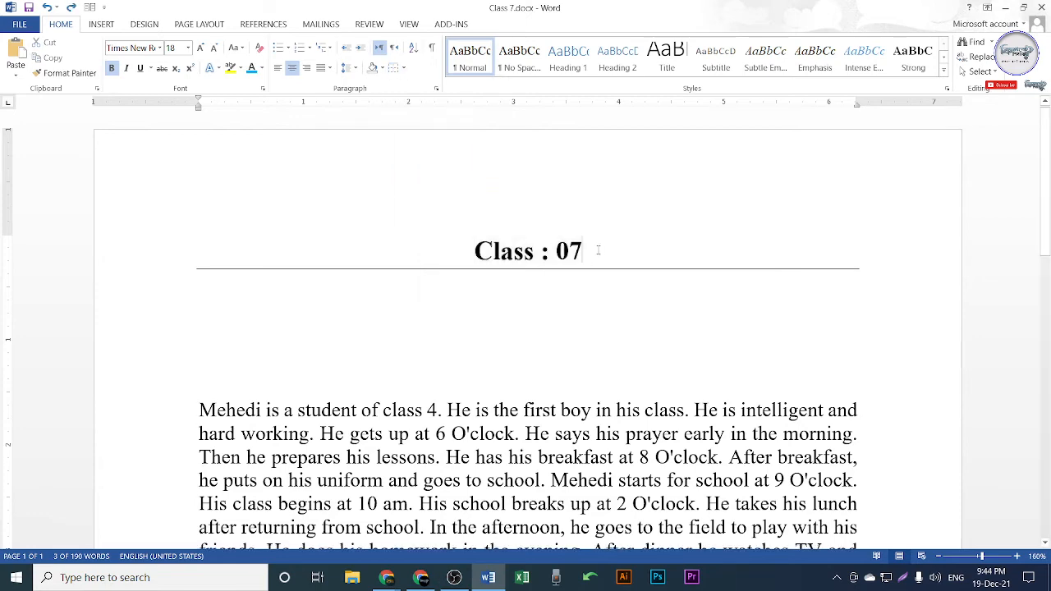
Step: Apply a top border to the whole "Class : 07" heading paragraph, with no characters selected
left_click(403, 67)
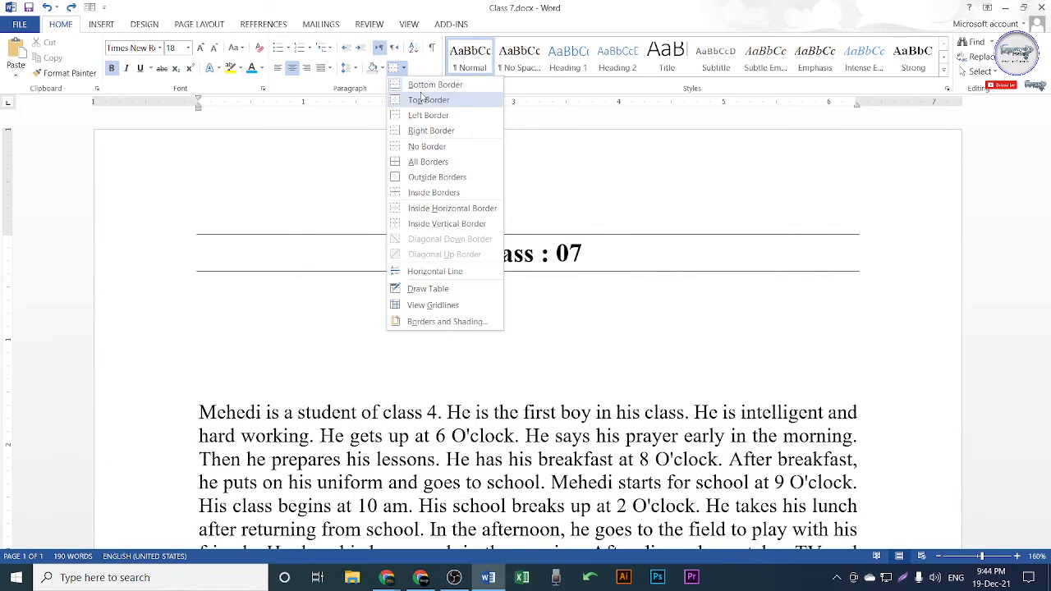
left_click(569, 258)
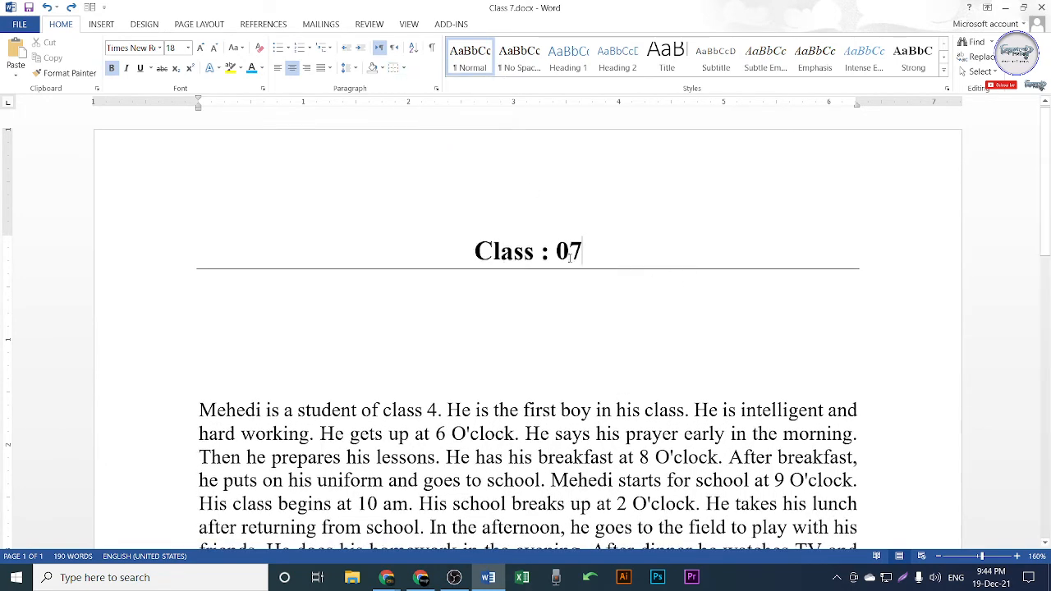
left_click_drag(475, 250, 582, 254)
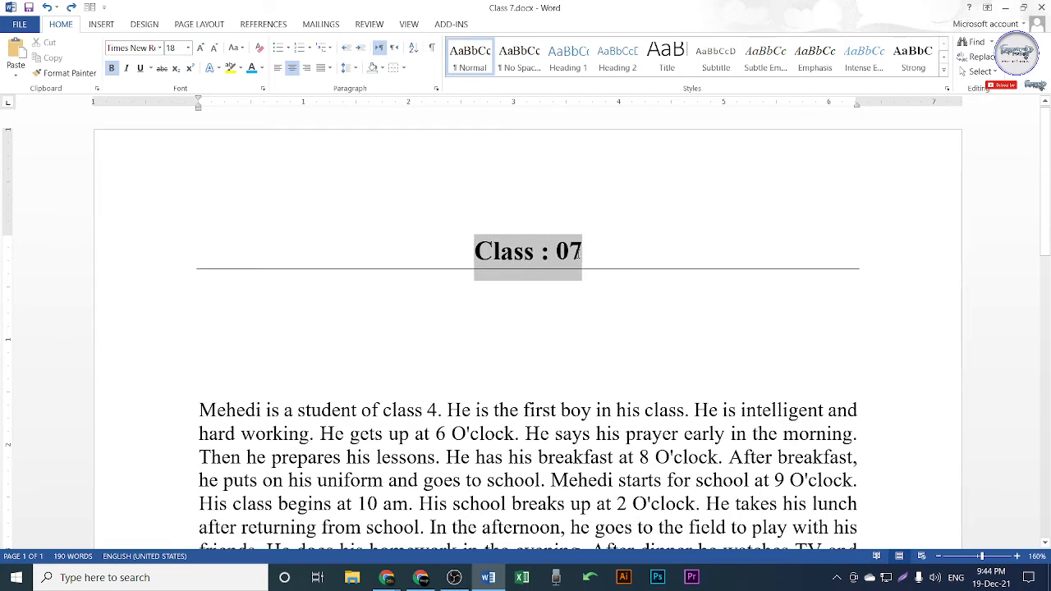
left_click(554, 257)
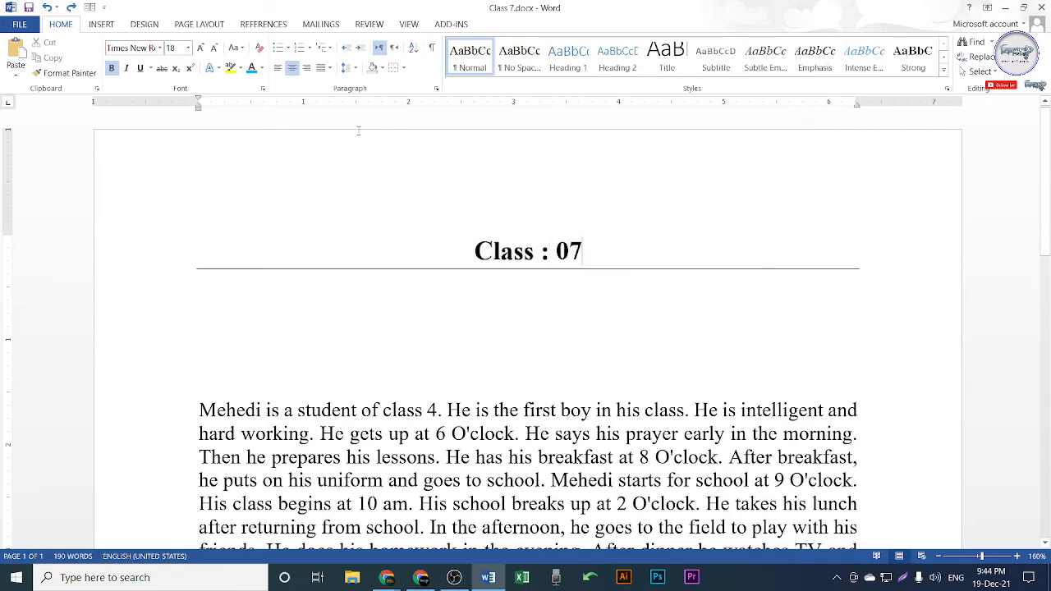
left_click(402, 67)
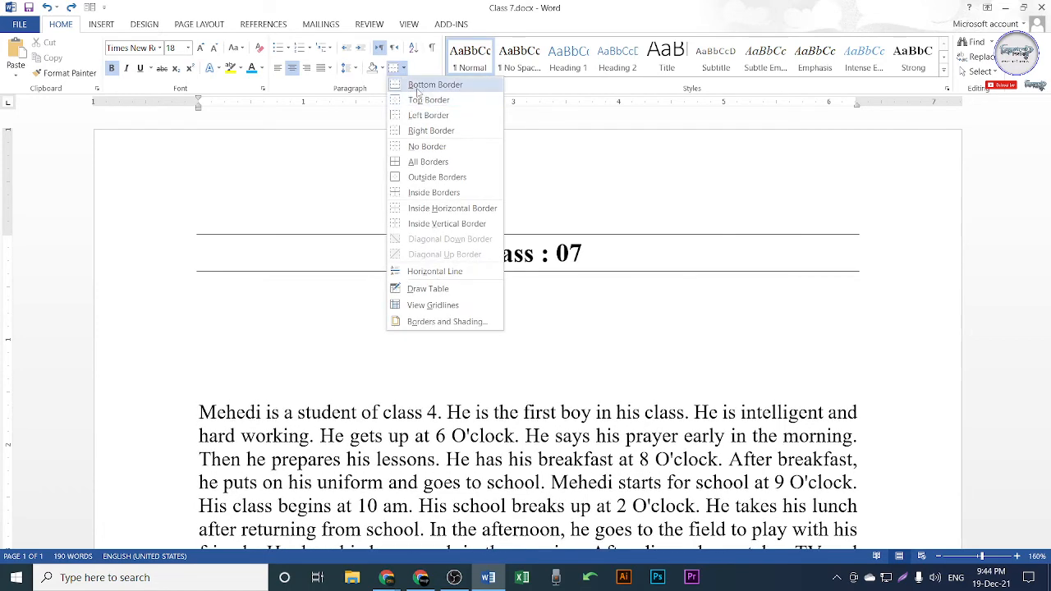
left_click(419, 104)
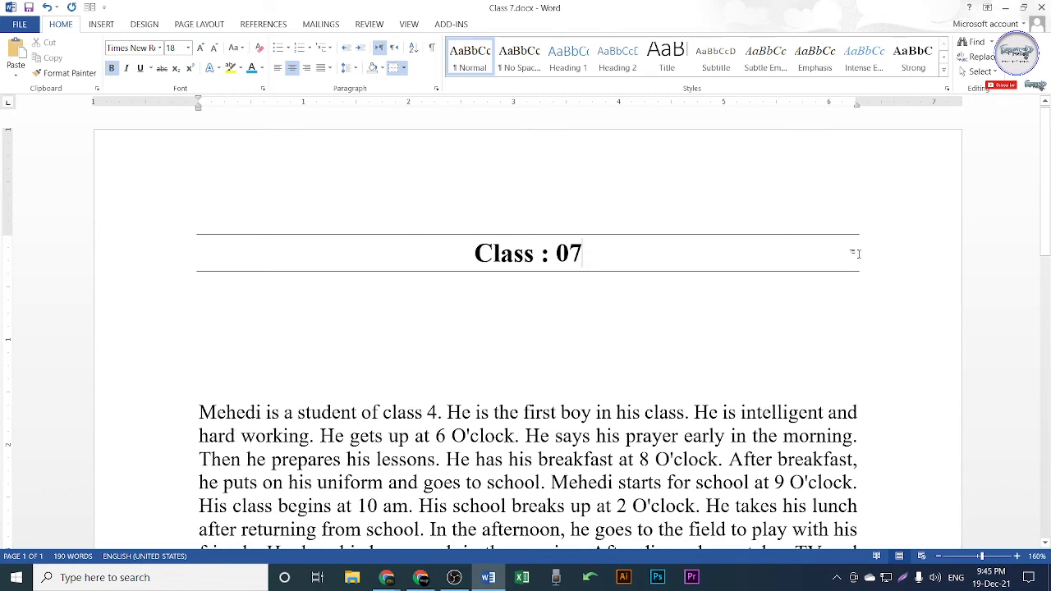
Step: Add left and right borders to the "Class : 07" heading paragraph to complete the box around it
left_click(403, 68)
left_click(413, 118)
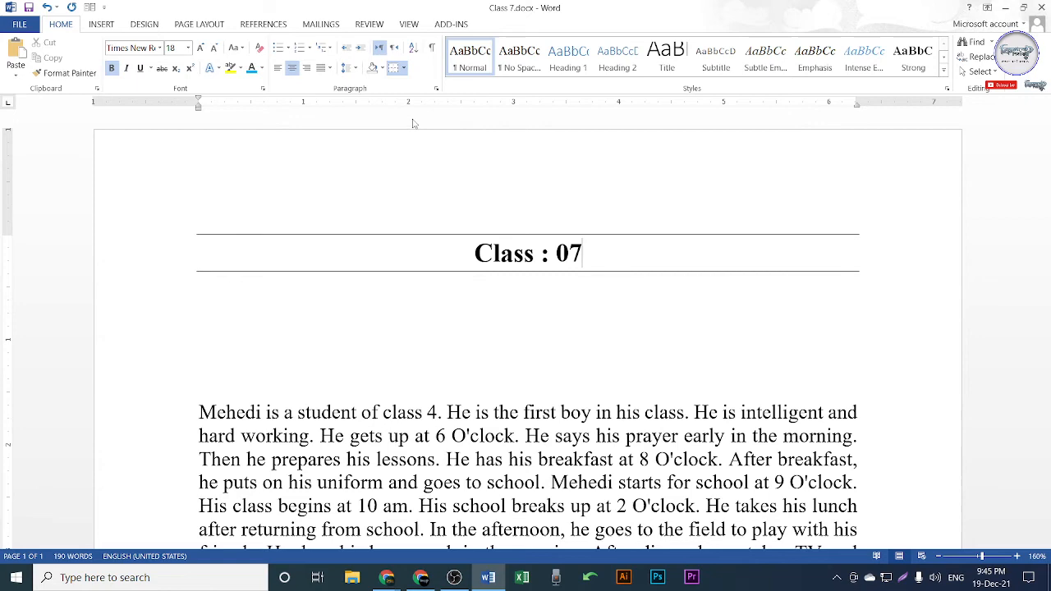
left_click(404, 68)
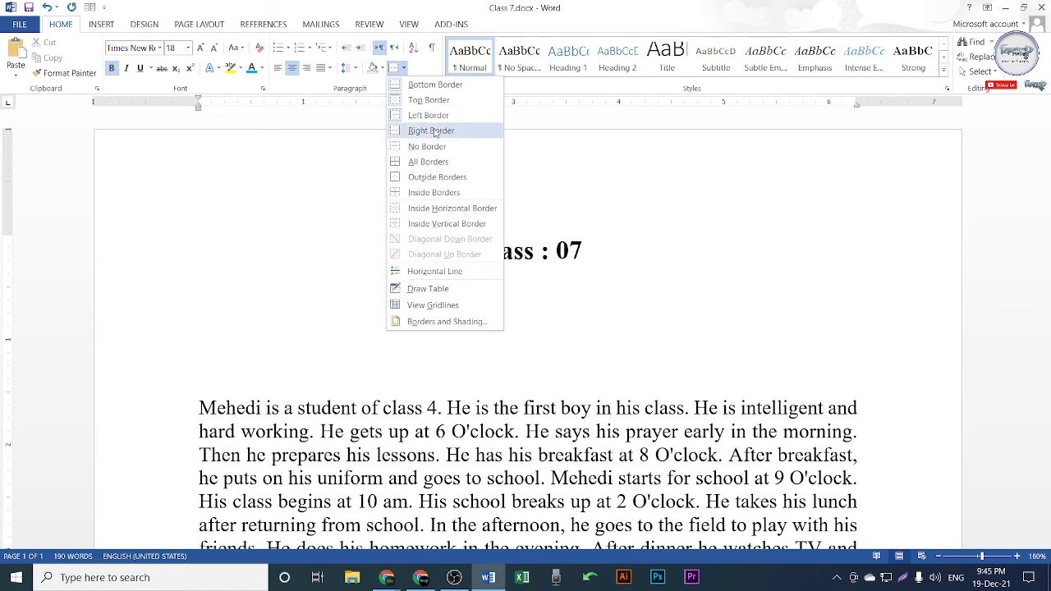
left_click(419, 133)
left_click(684, 288)
left_click(145, 251)
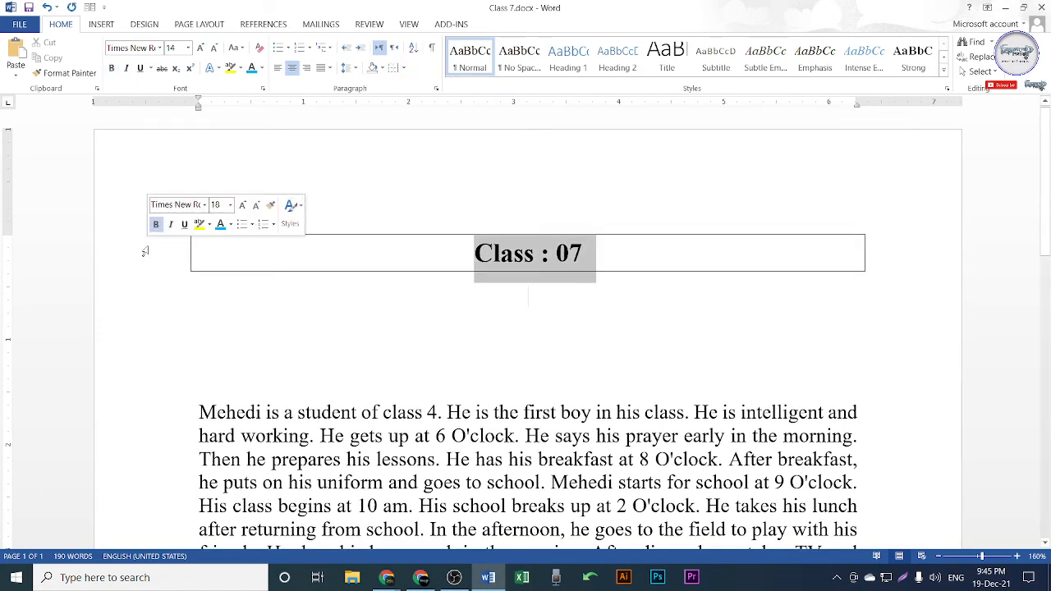
left_click(637, 282)
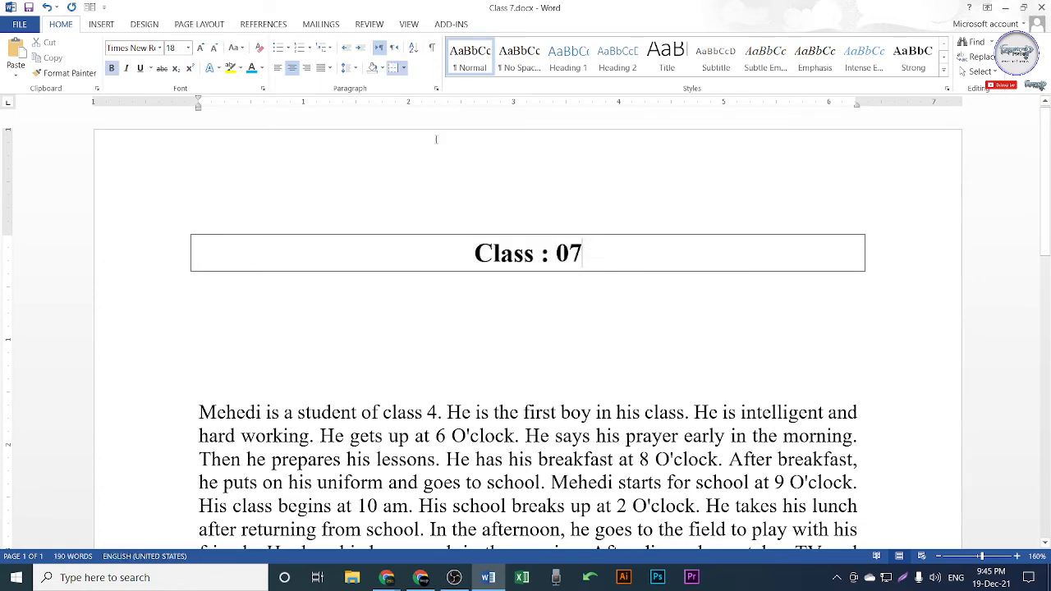
Step: Clear the heading's borders and apply All Borders to the entire "Class : 07" paragraph, including its paragraph mark
left_click(403, 68)
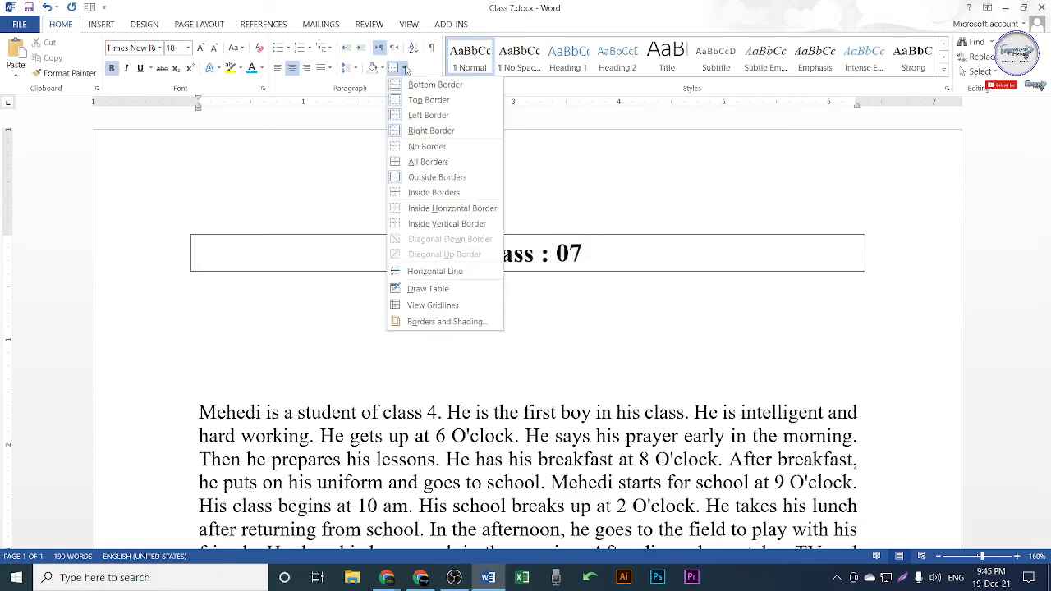
left_click(423, 149)
left_click_drag(474, 250, 605, 253)
left_click(402, 67)
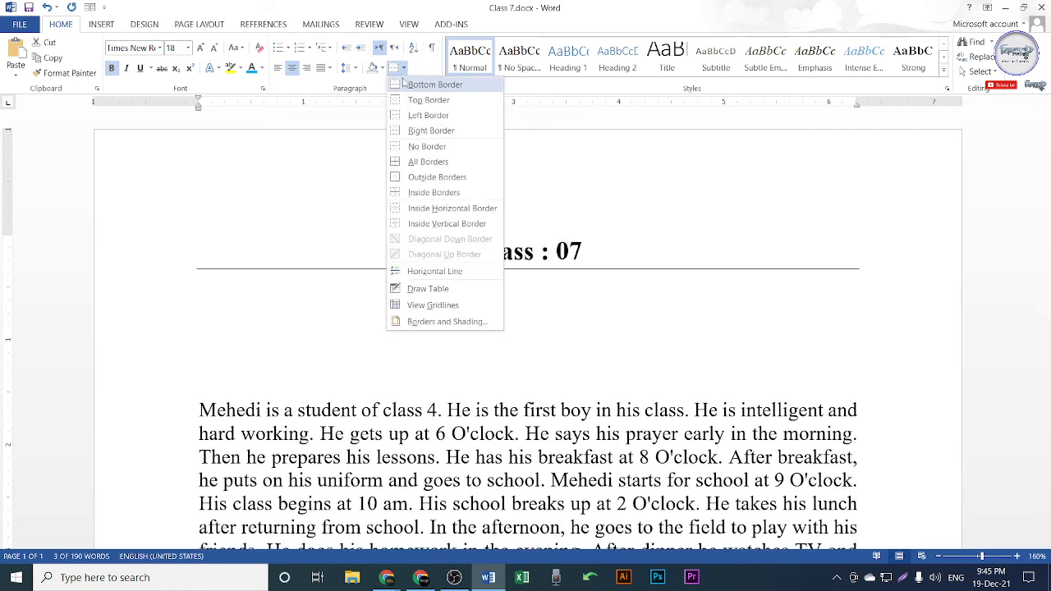
left_click(417, 165)
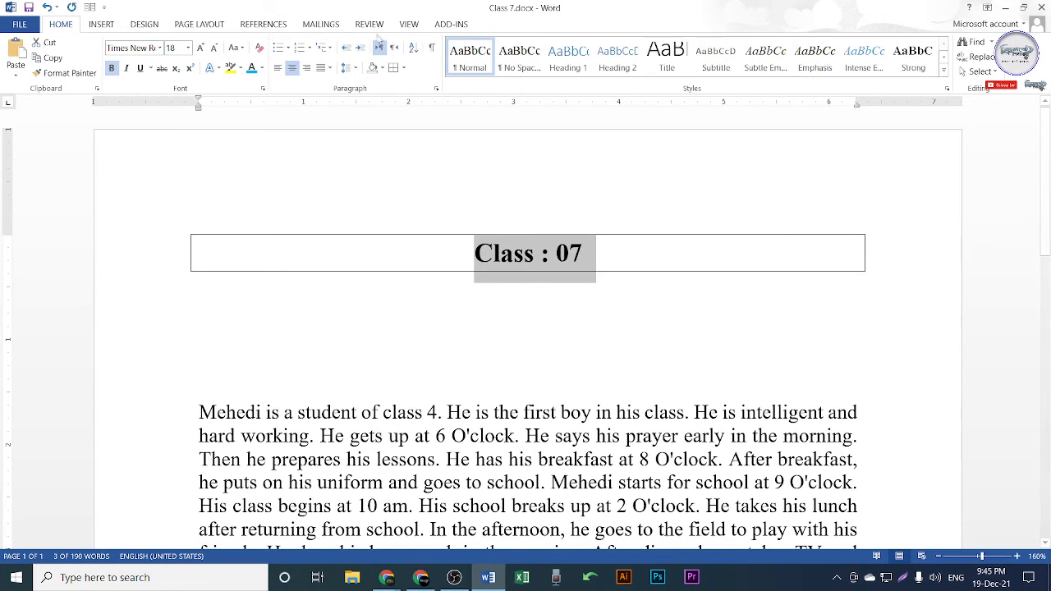
Step: Try Inside Borders on the selected "Class : 07" heading paragraph
left_click(403, 67)
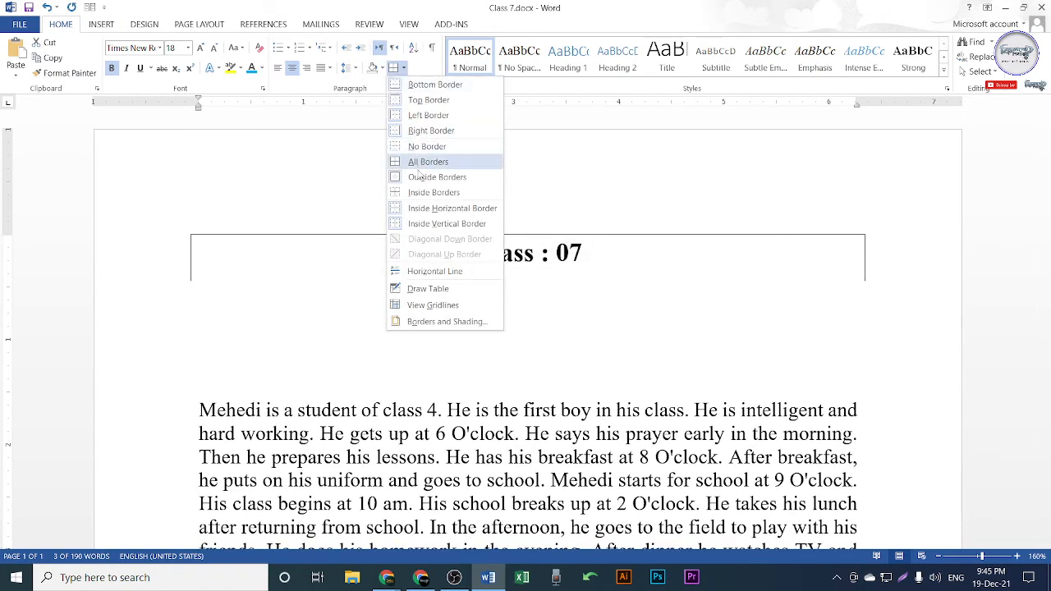
left_click(419, 197)
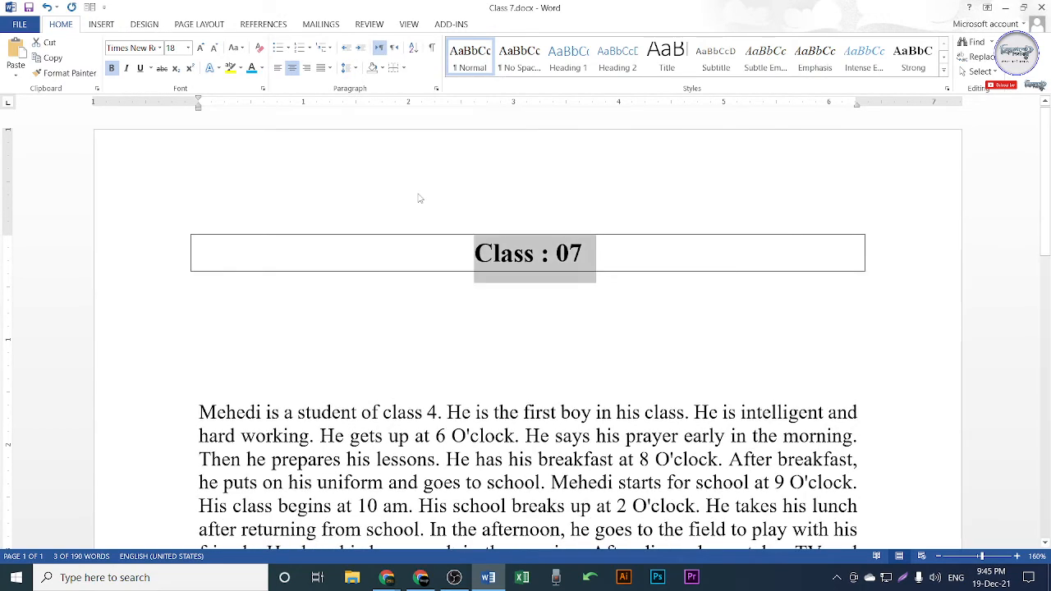
left_click(633, 249)
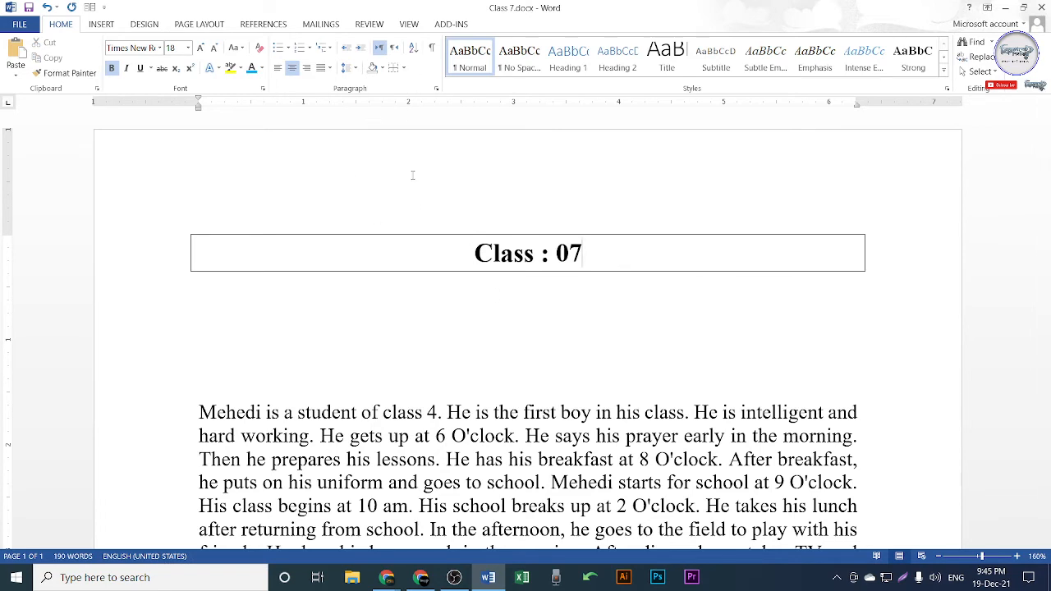
Step: Set the "Class : 07" heading paragraph to No Border and place the cursor in the empty line below it
left_click(403, 68)
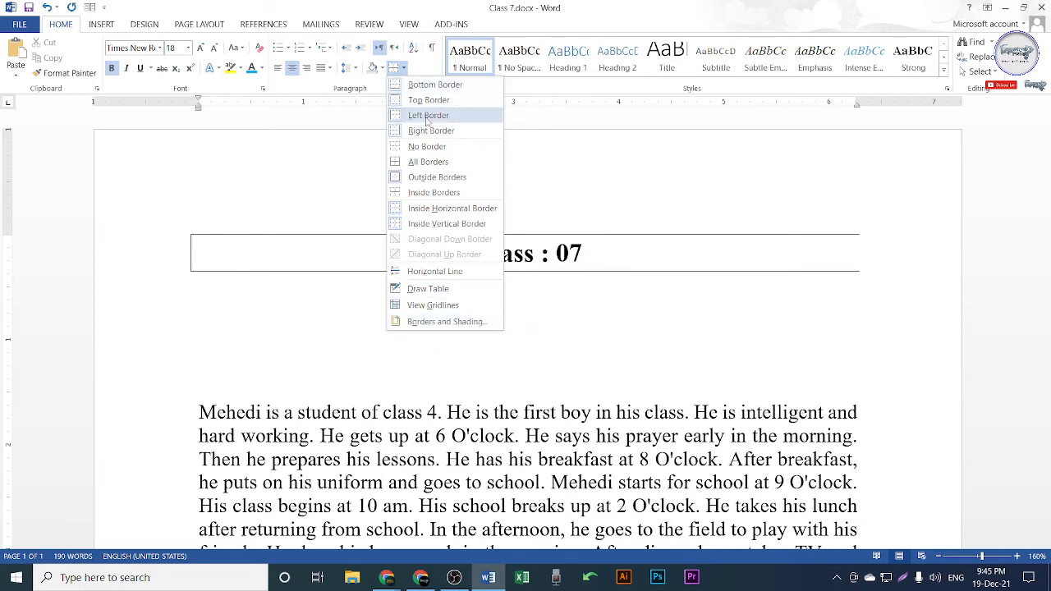
left_click(426, 146)
left_click(710, 298)
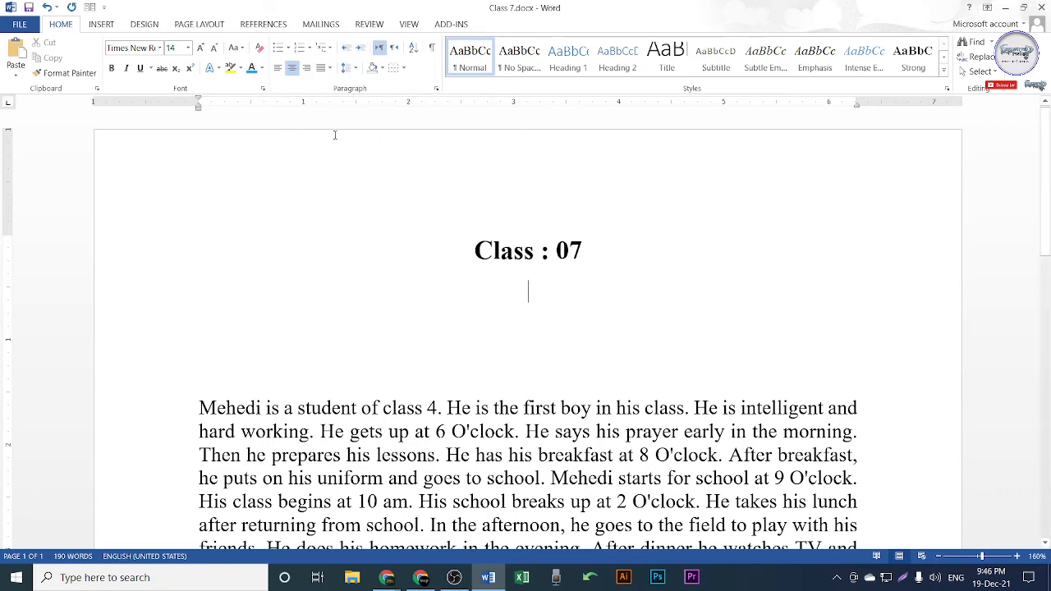
left_click(293, 67)
Step: Split the document's last paragraph into separate paragraphs after "seven years ..." and after "3)6;"
scroll(519, 343, "down", 5)
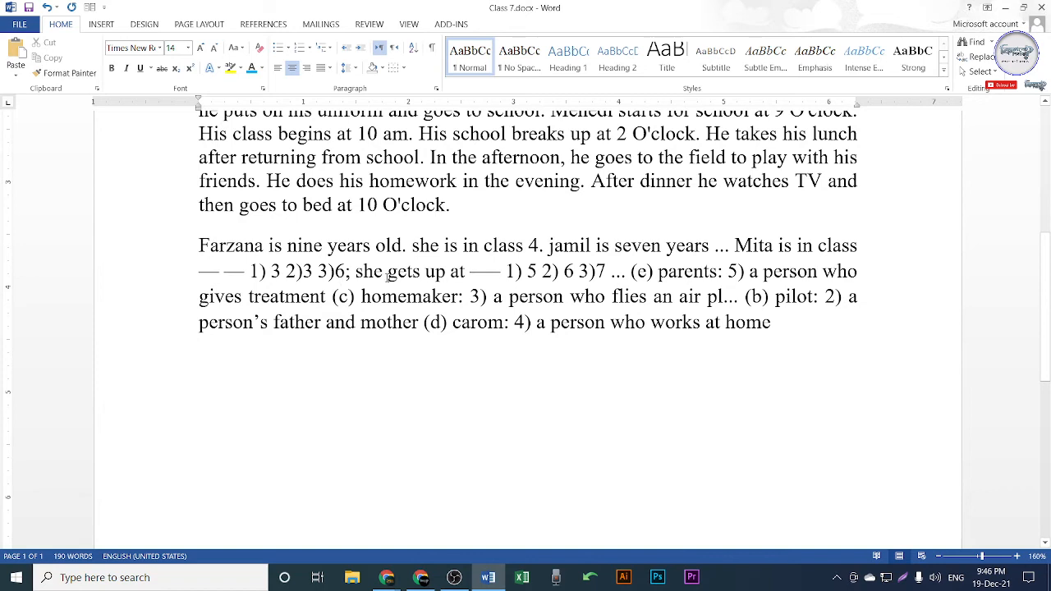
left_click(355, 271)
left_click(733, 245)
key("Return")
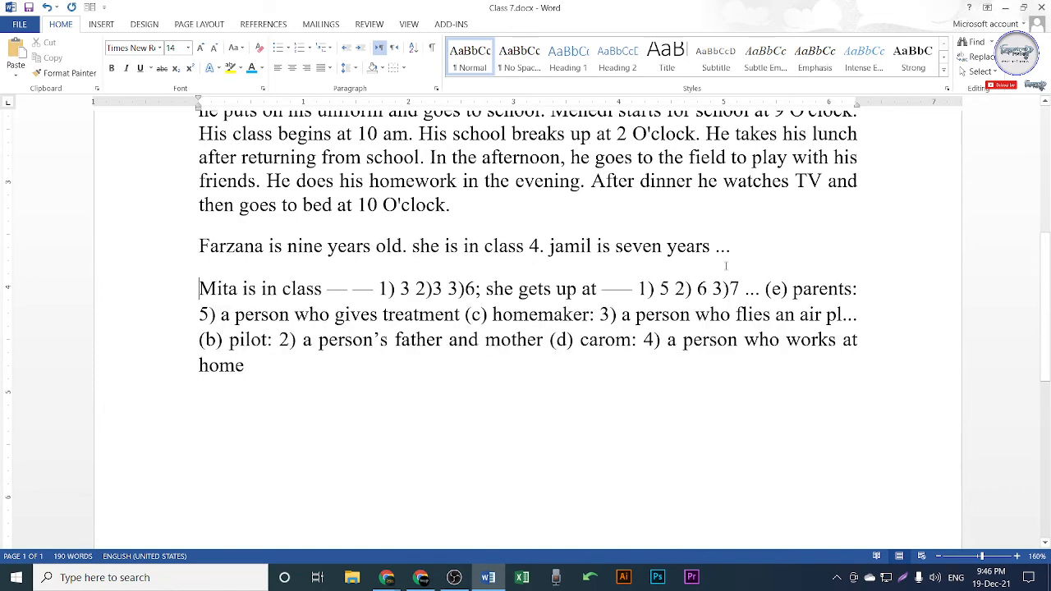
left_click(485, 288)
key("Return")
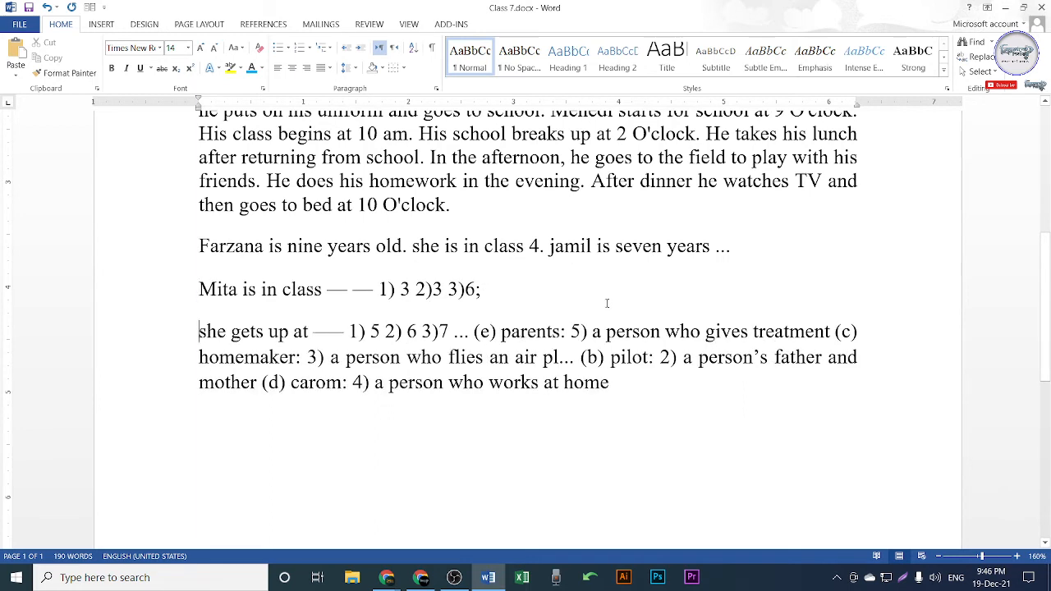
Step: Delete the "(e)" and "5)" markers around "parents:" and start a new paragraph at "a person who gives treatment"
left_click_drag(491, 331, 474, 331)
key("Return")
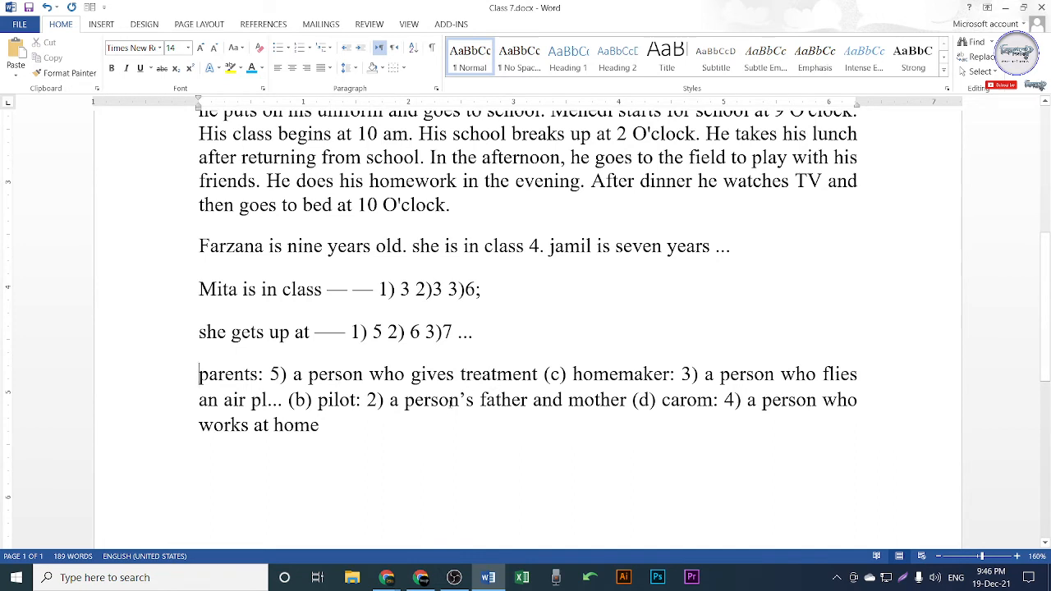
key("BackSpace")
left_click_drag(585, 331, 562, 331)
key("Return")
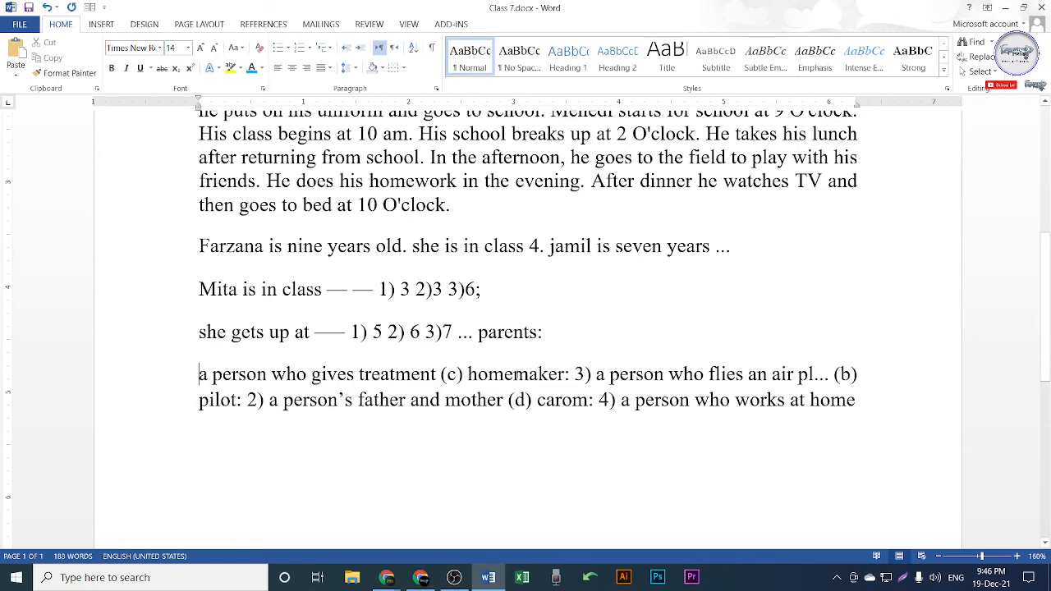
Step: Replace "(c)" with a paragraph break before "homemaker:" and start another paragraph at "3) a person who flies"
left_click_drag(466, 374, 441, 374)
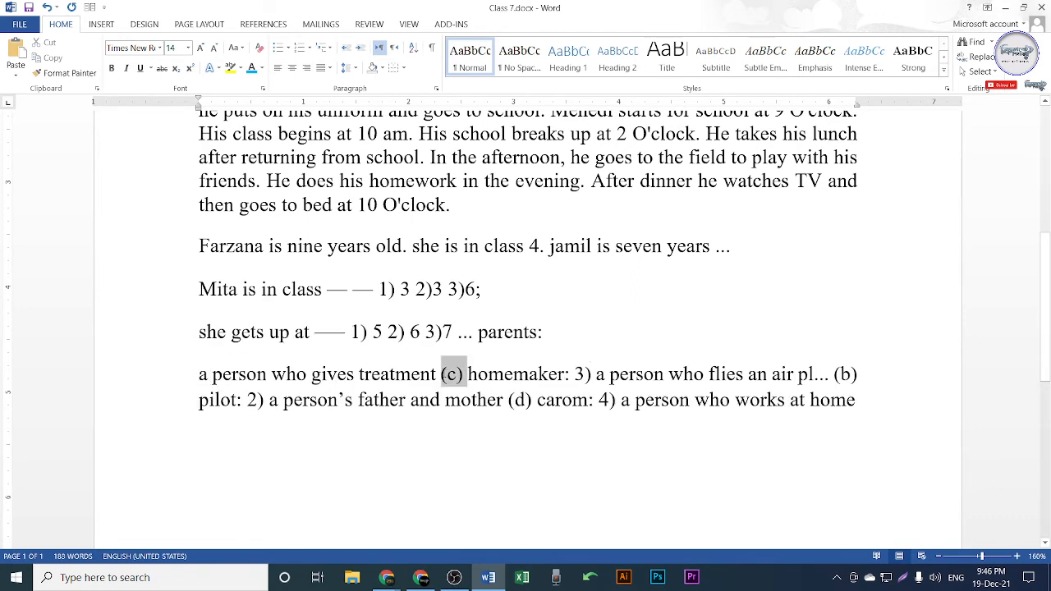
key("Return")
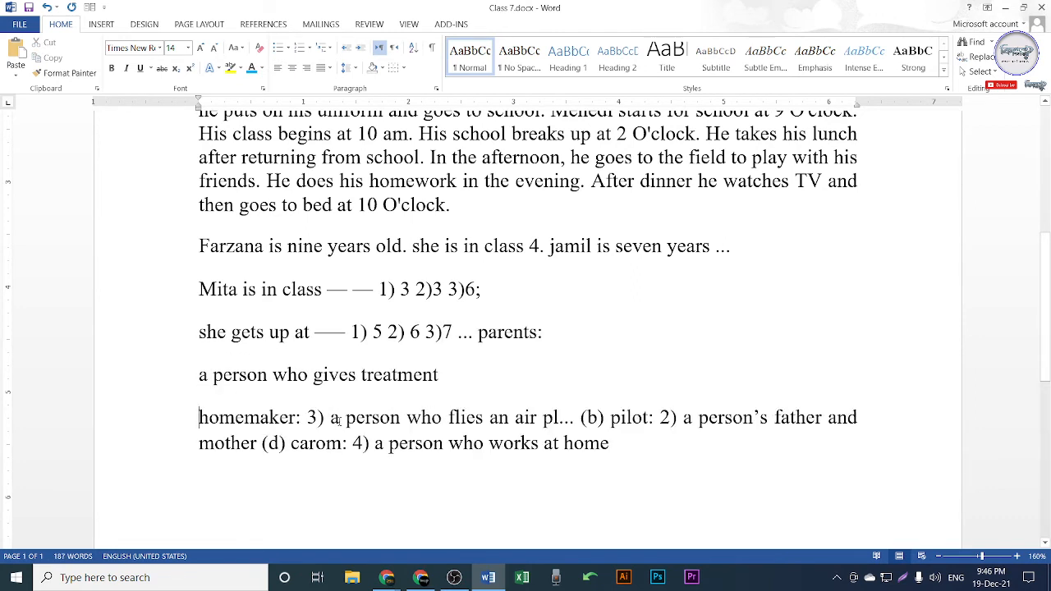
left_click_drag(345, 417, 318, 417)
left_click(307, 417)
key("Return")
scroll(395, 436, "up", 3)
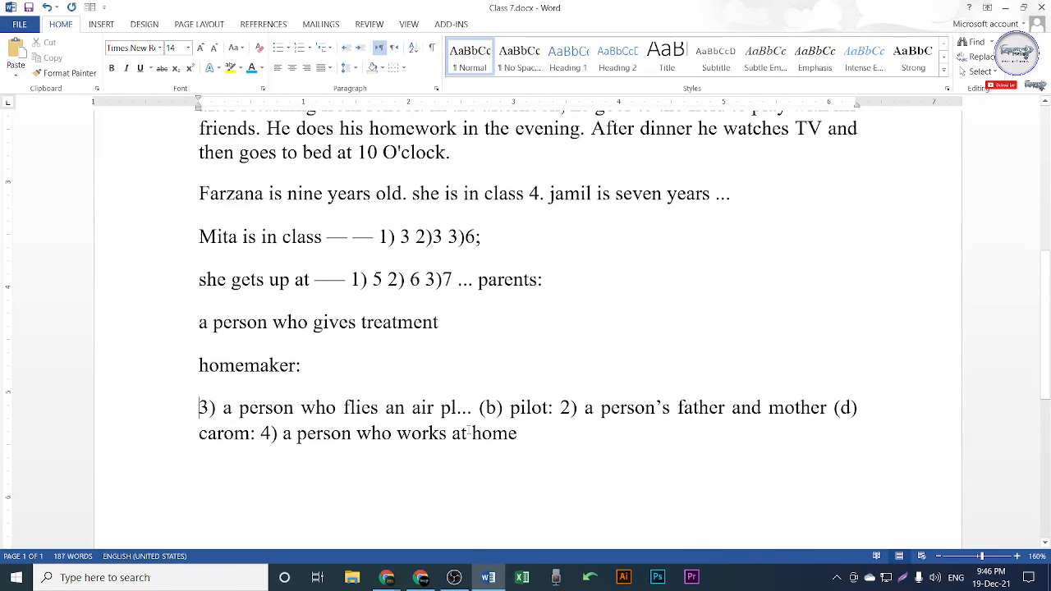
scroll(359, 421, "down", 3)
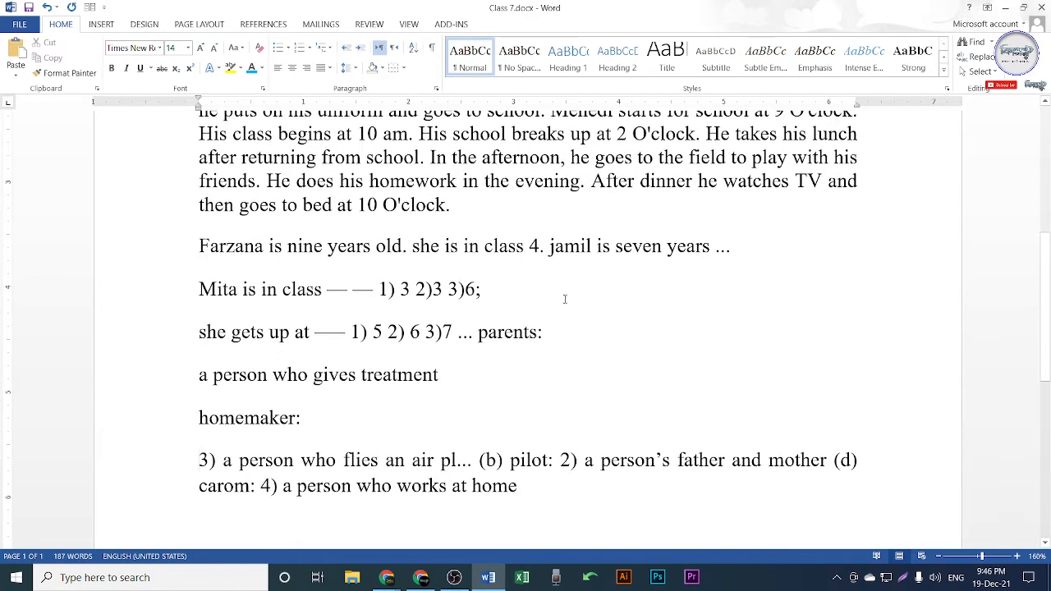
Step: Try 1.15 line spacing on the three paragraphs ending with "a person who gives treatment" and settle on 1.0
left_click_drag(155, 294, 356, 358)
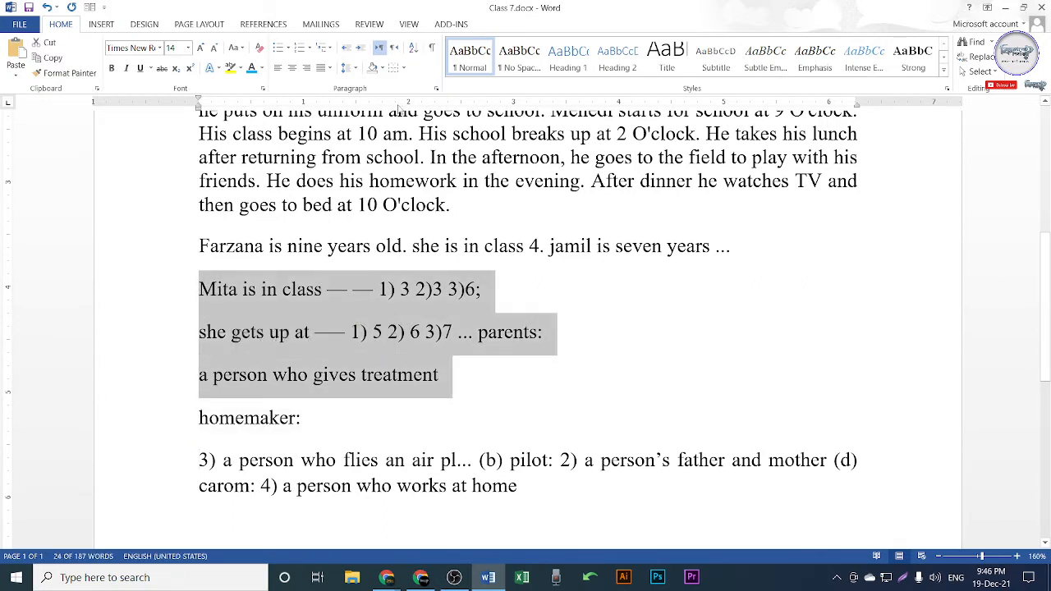
left_click(355, 71)
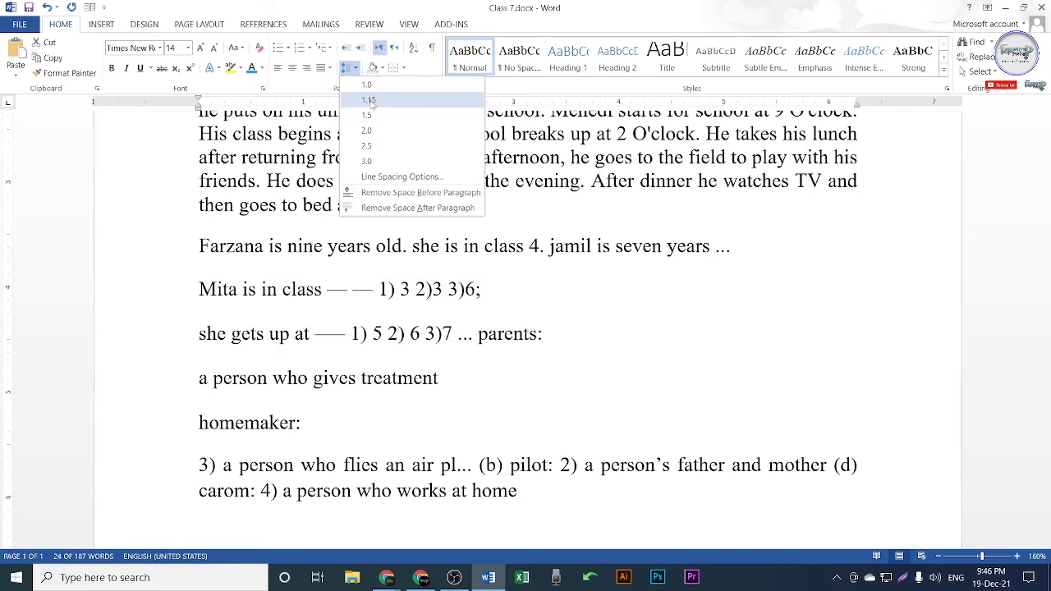
left_click(366, 97)
left_click(351, 69)
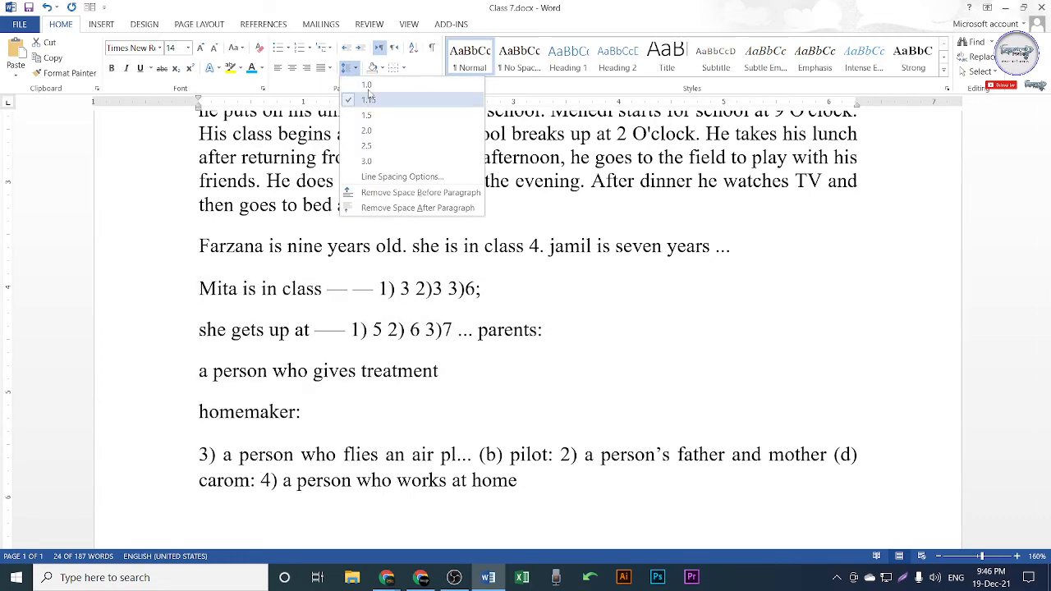
left_click(364, 98)
Step: Remove the space before and after the three paragraphs ending with "a person who gives treatment"
left_click(352, 69)
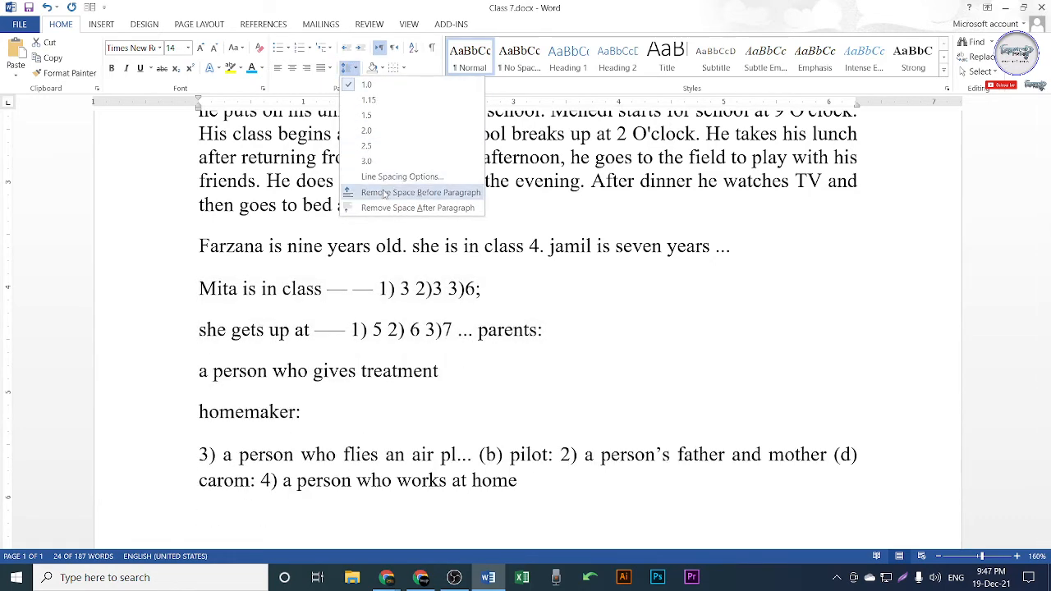
left_click(394, 146)
left_click(352, 68)
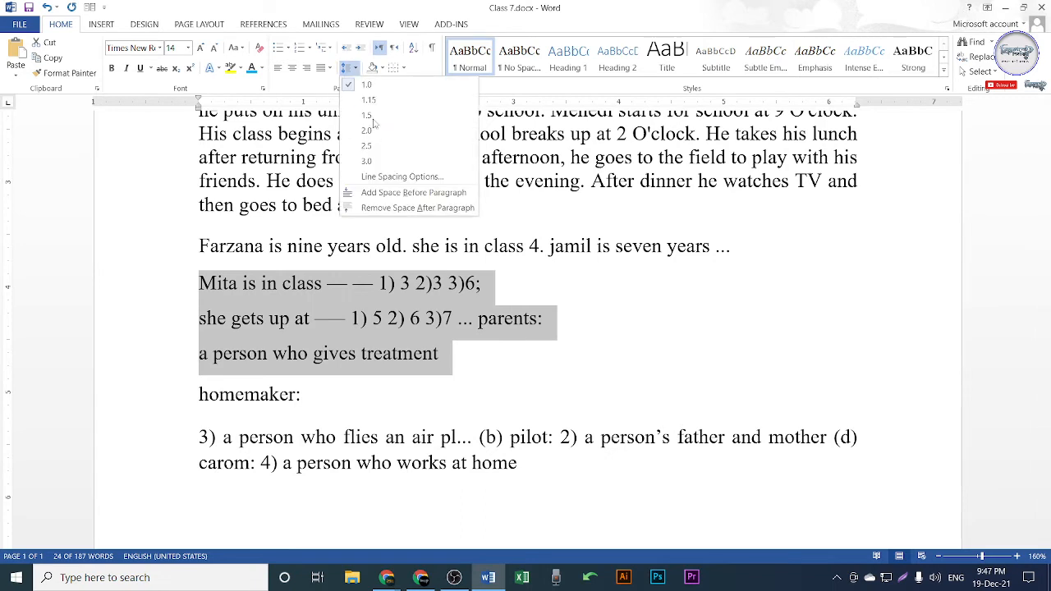
left_click(381, 294)
left_click(385, 323)
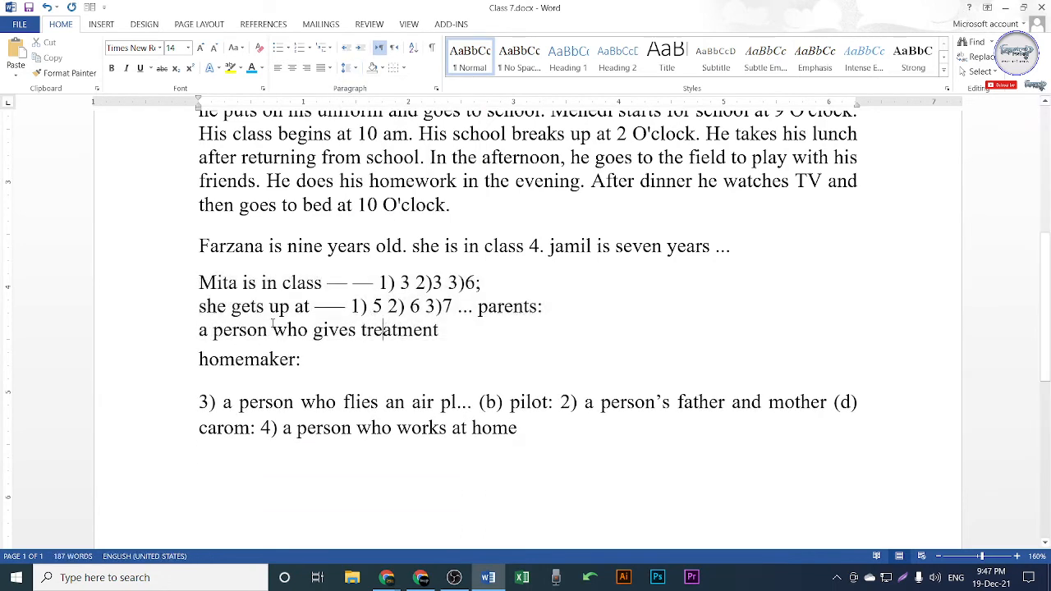
Step: Set the line spacing of the three paragraphs from "Mita is in class" to "a person who gives treatment" to 1.5
left_click_drag(168, 287, 224, 331)
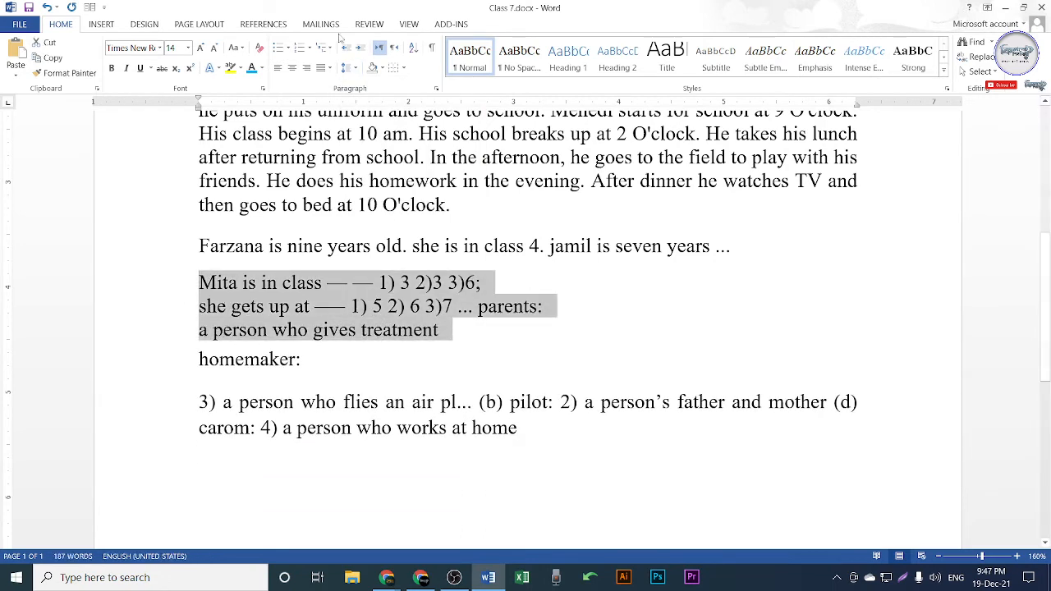
left_click(351, 68)
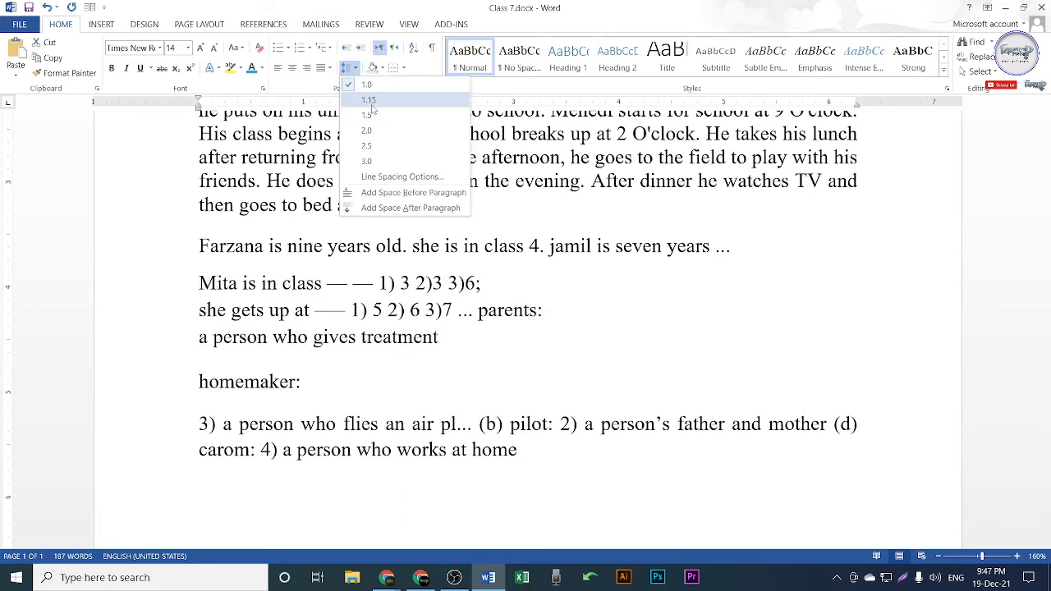
left_click(370, 100)
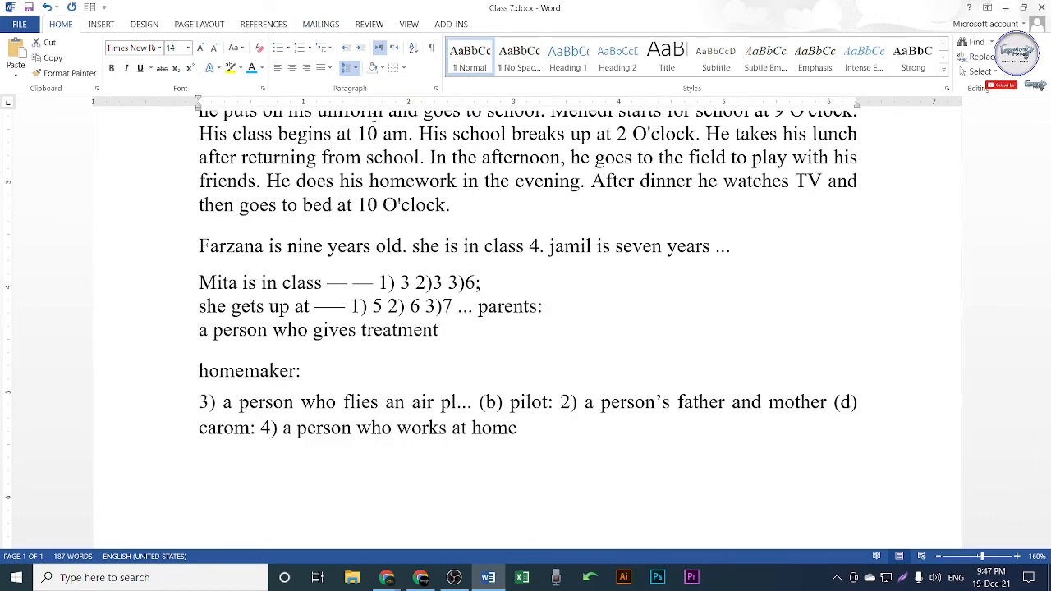
Step: Insert two empty paragraphs above "Mita is in class" and three empty paragraphs below "homemaker:"
left_click(338, 364)
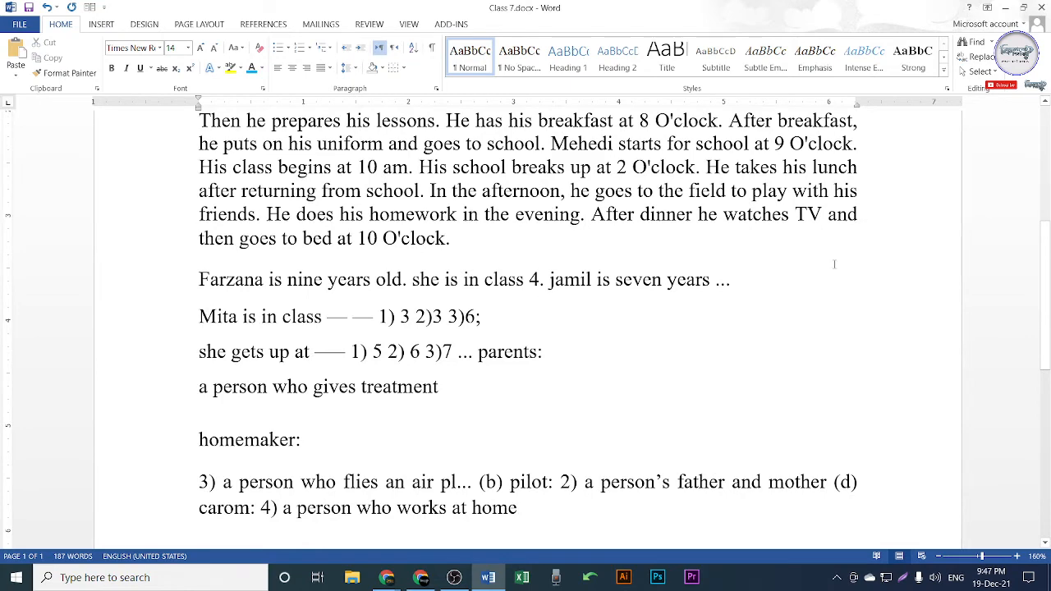
key("End")
key("Return")
key("Return")
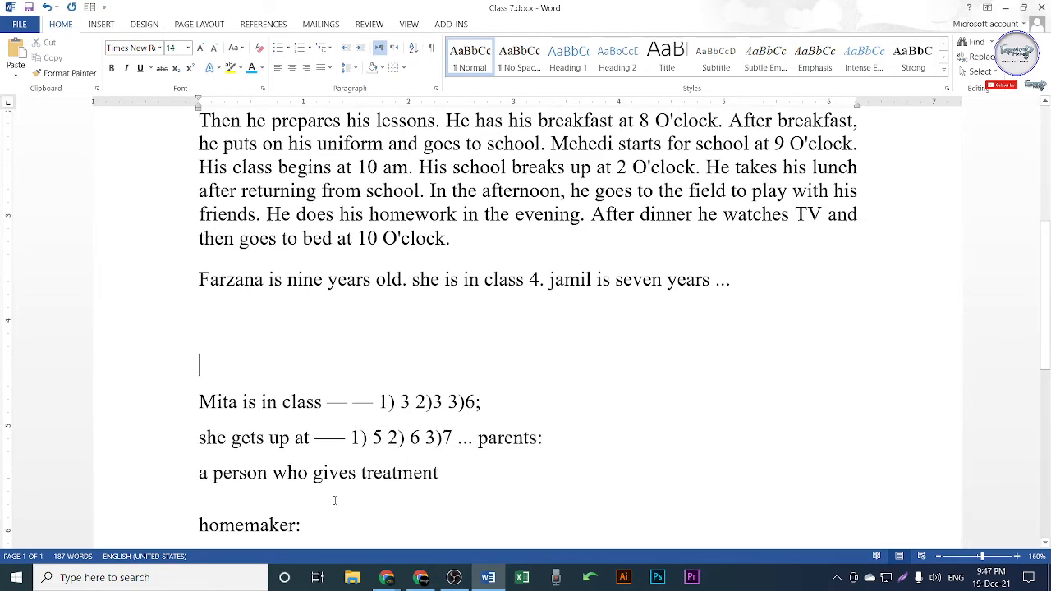
scroll(336, 490, "down", 3)
left_click(321, 370)
key("Return")
key("Return")
key("Return")
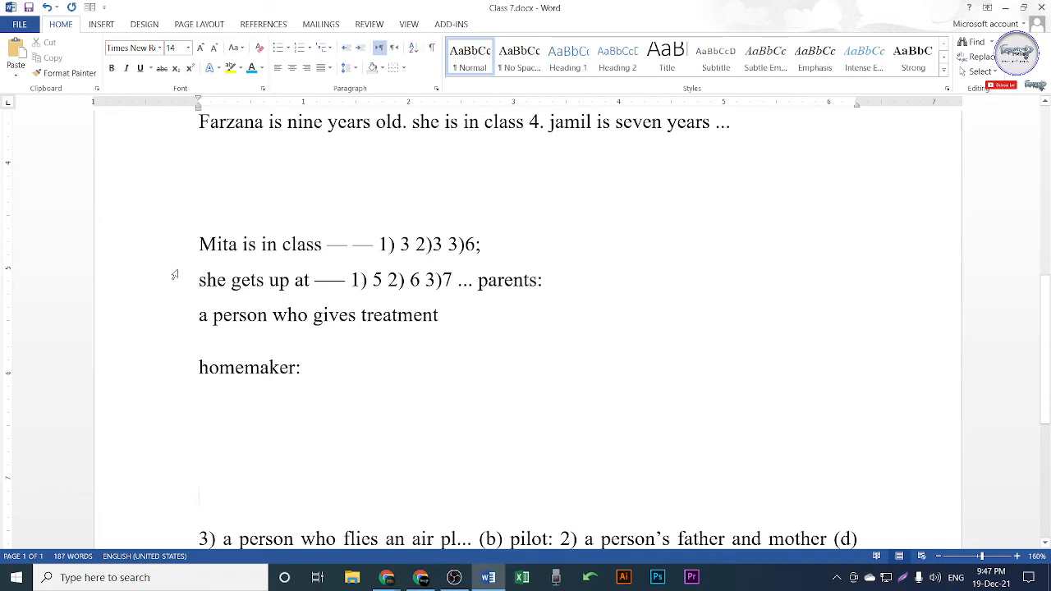
Step: Merge "homemaker:" into the paragraph above and split it off again so it takes over that paragraph's spacing
left_click_drag(172, 242, 313, 376)
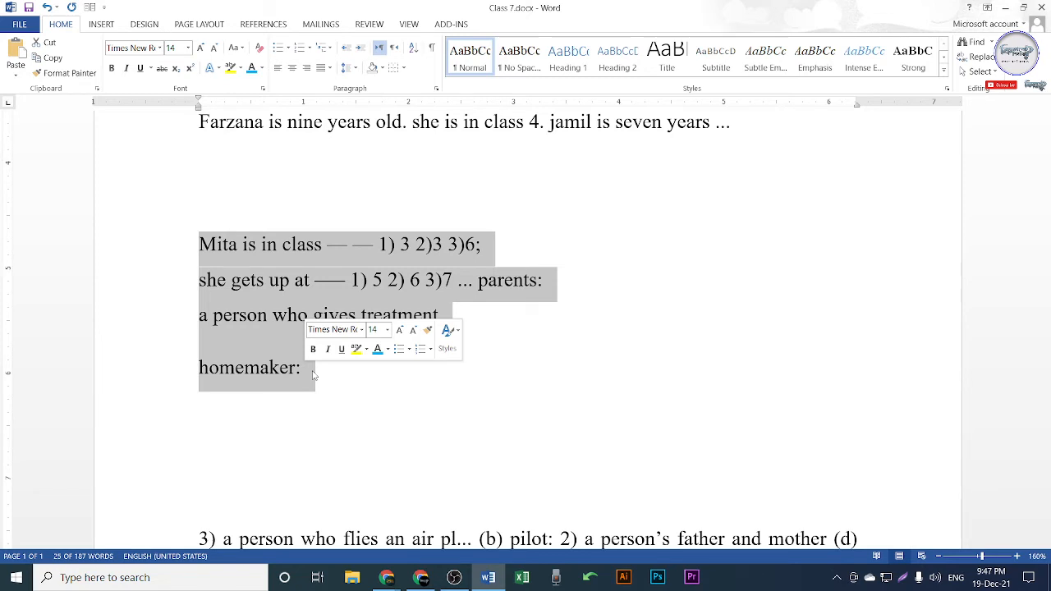
left_click_drag(198, 244, 359, 372)
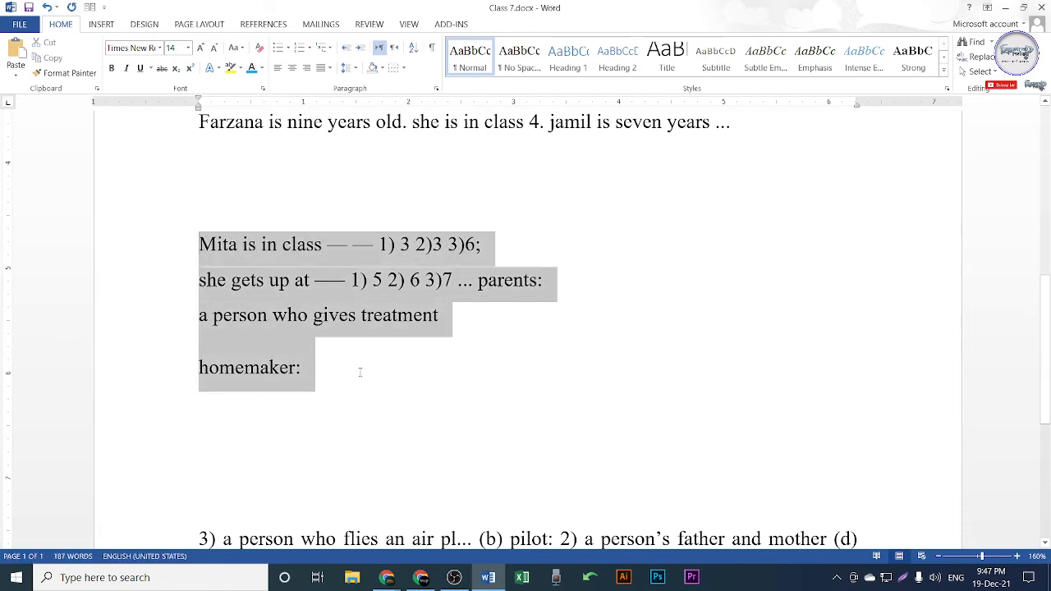
left_click(247, 356)
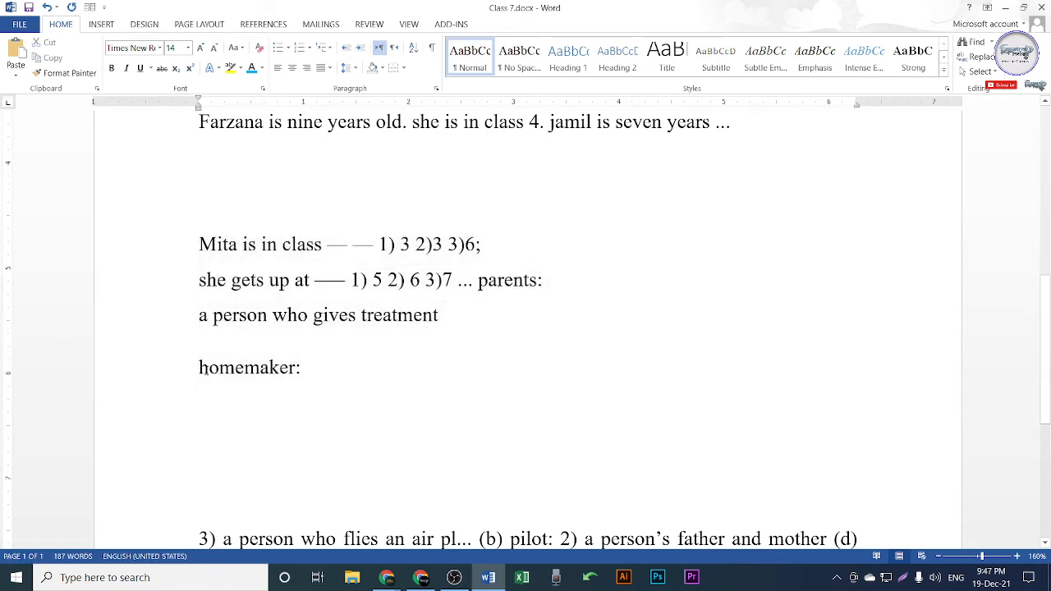
key("BackSpace")
key("Return")
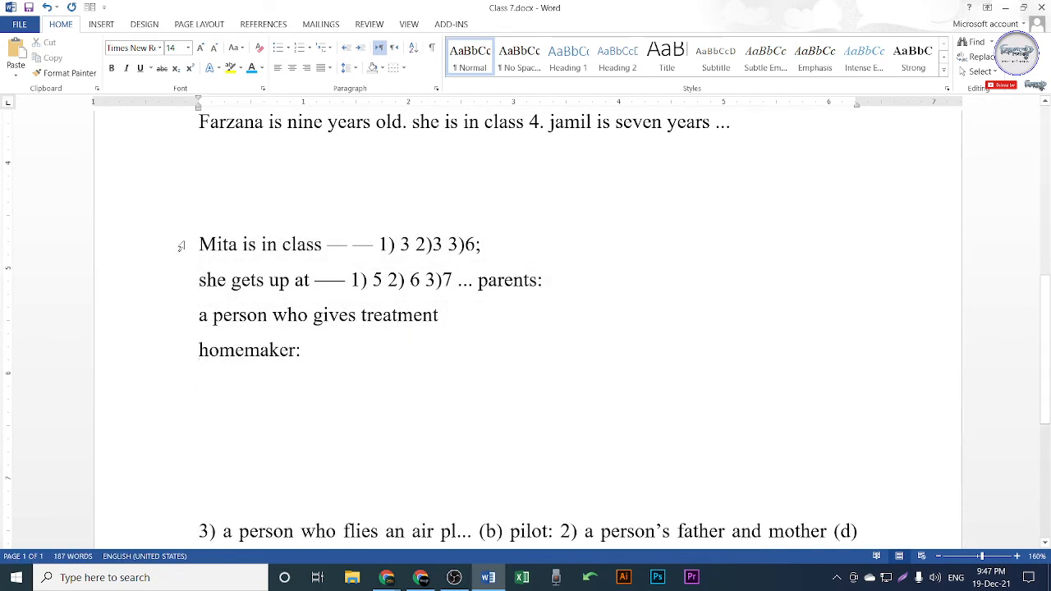
Step: Apply arrowhead bullets to the four paragraphs from "Mita is in class" to "homemaker:"
left_click_drag(177, 236, 219, 388)
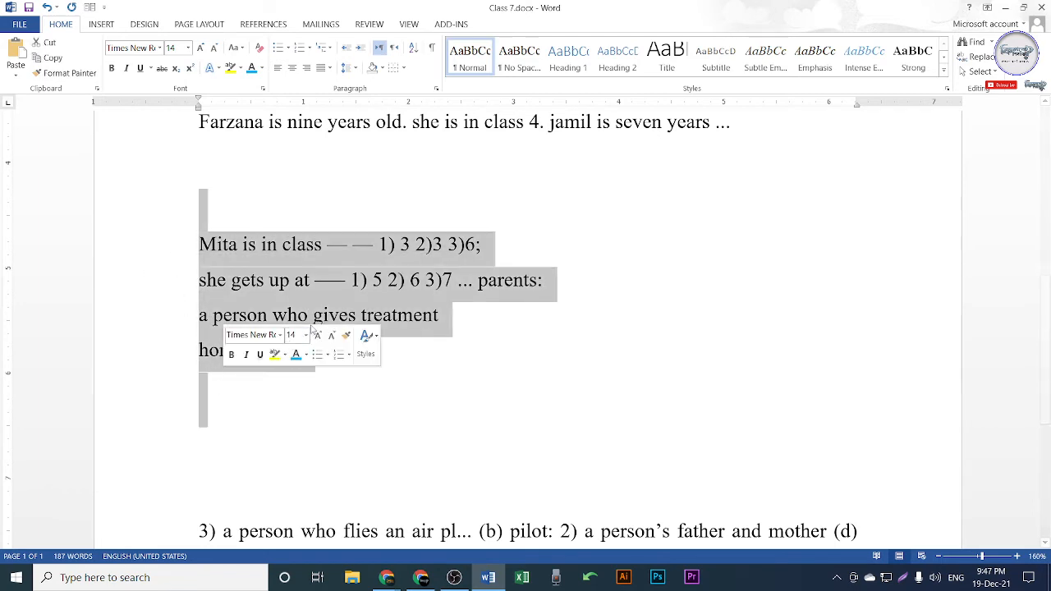
left_click_drag(201, 246, 357, 341)
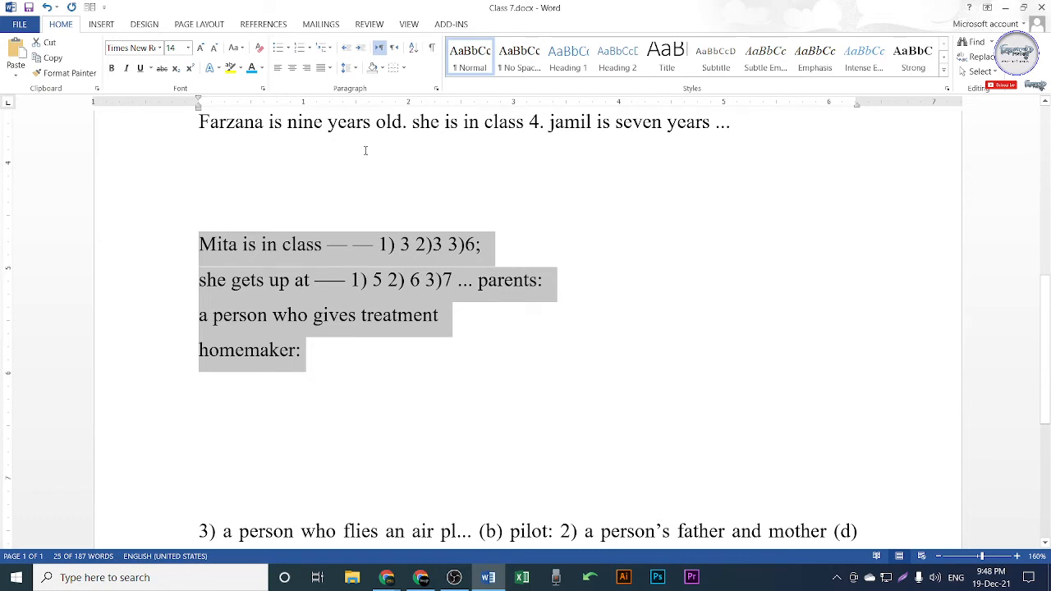
left_click(289, 49)
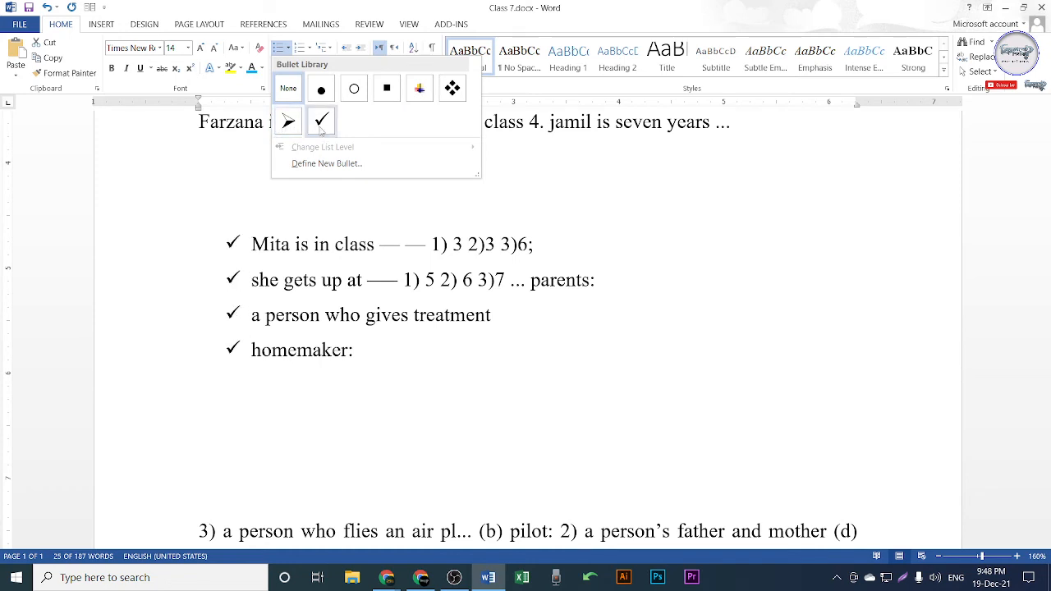
left_click(288, 121)
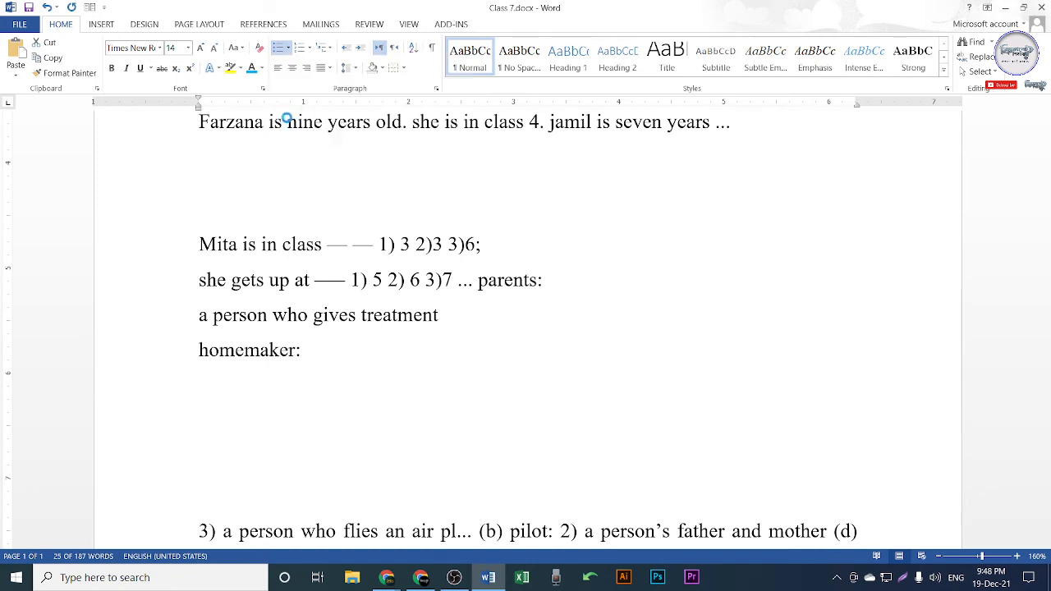
left_click(502, 333)
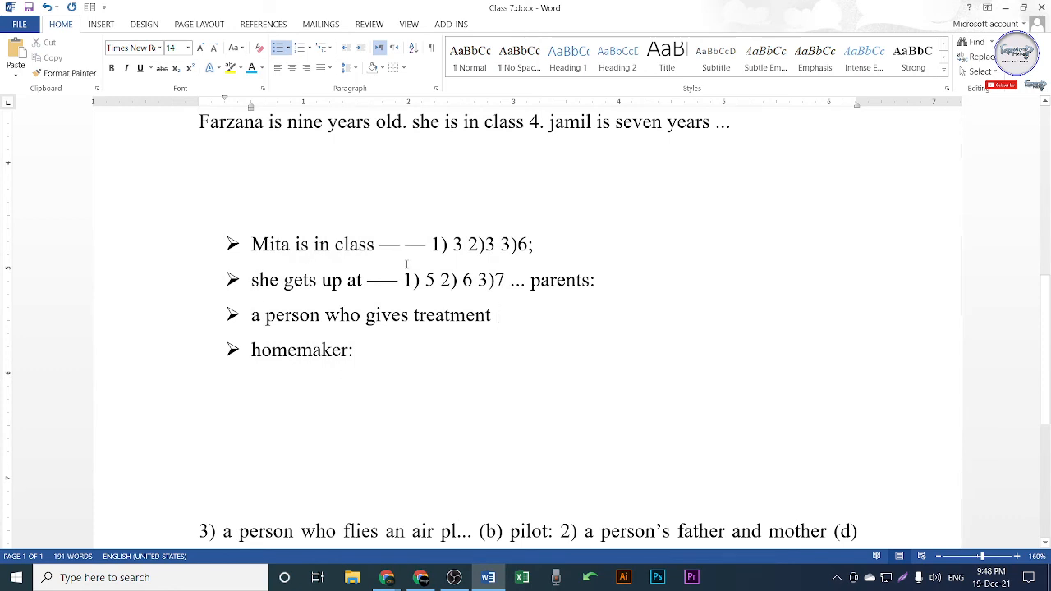
left_click_drag(256, 242, 382, 356)
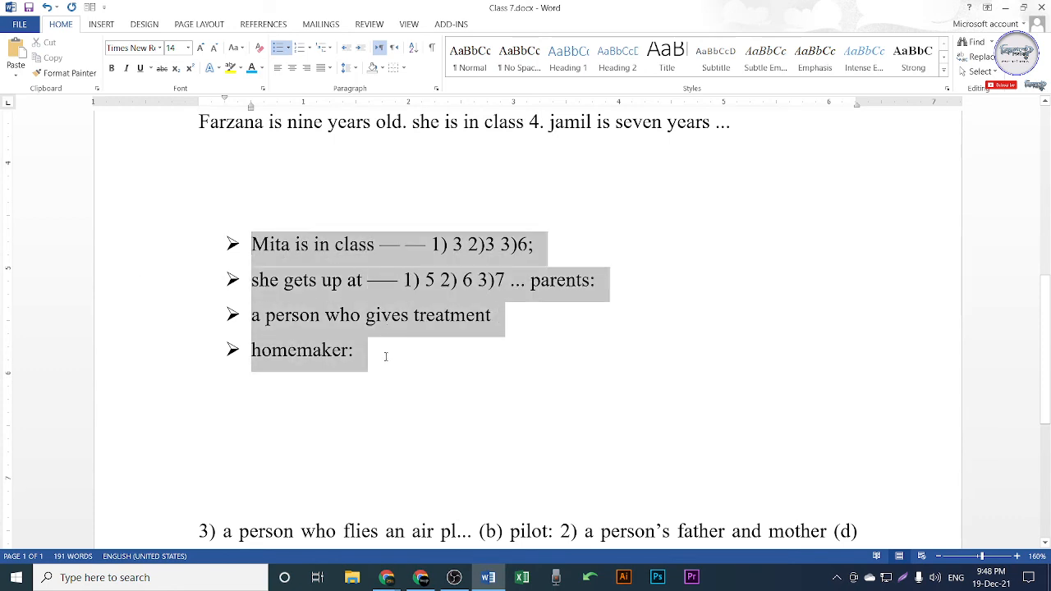
left_click(326, 316)
left_click(182, 244)
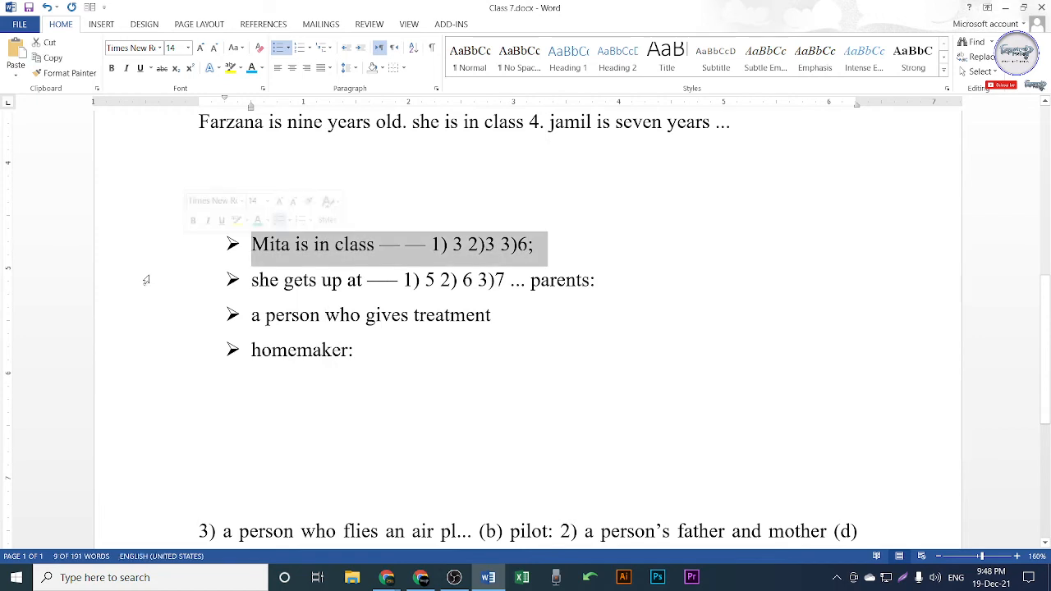
left_click(164, 280)
left_click(173, 316)
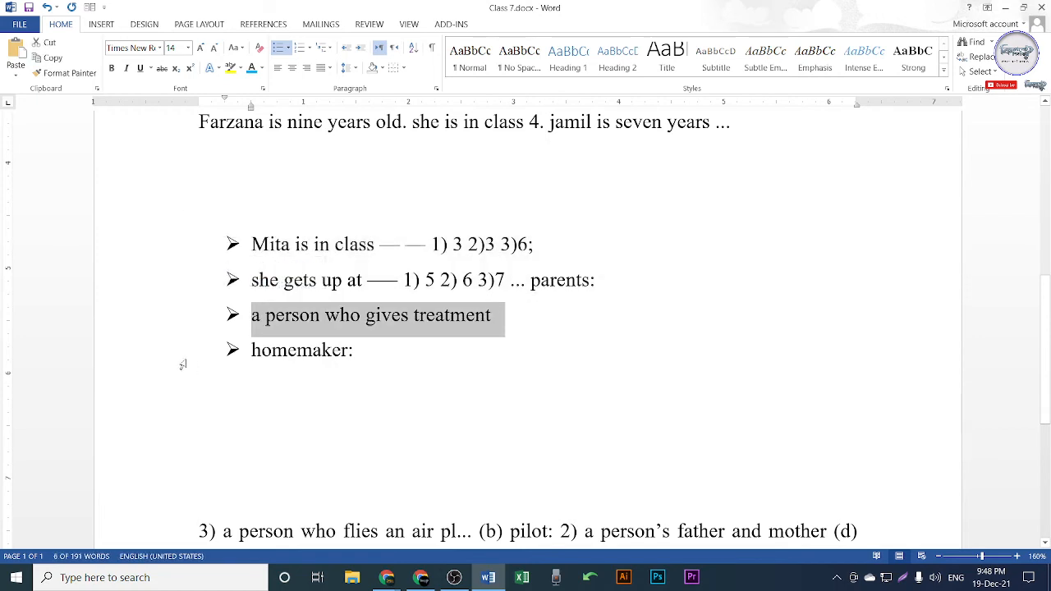
left_click(182, 362)
left_click(586, 394)
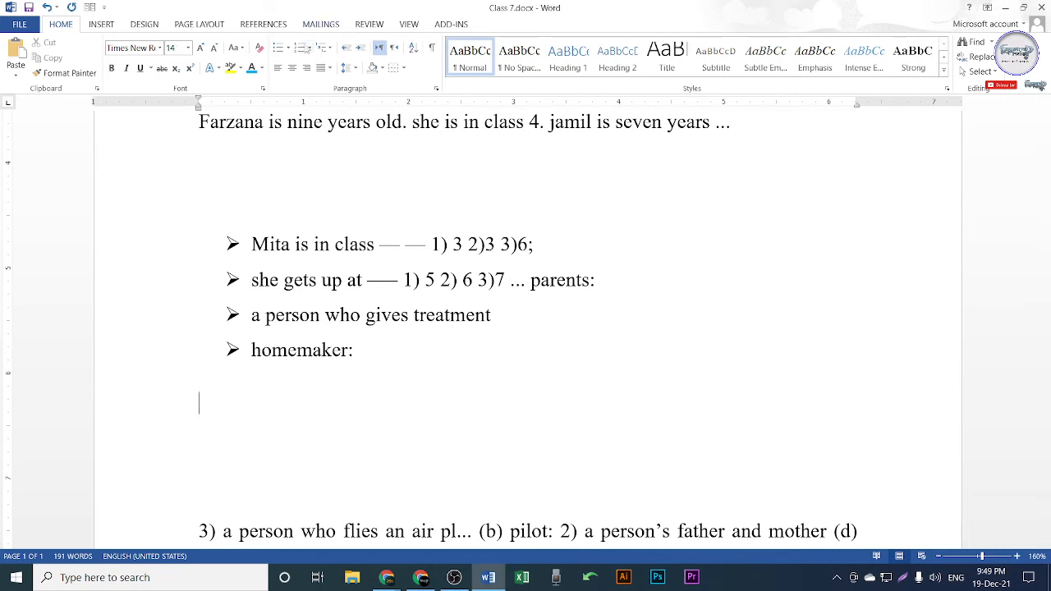
left_click(289, 51)
left_click(323, 322)
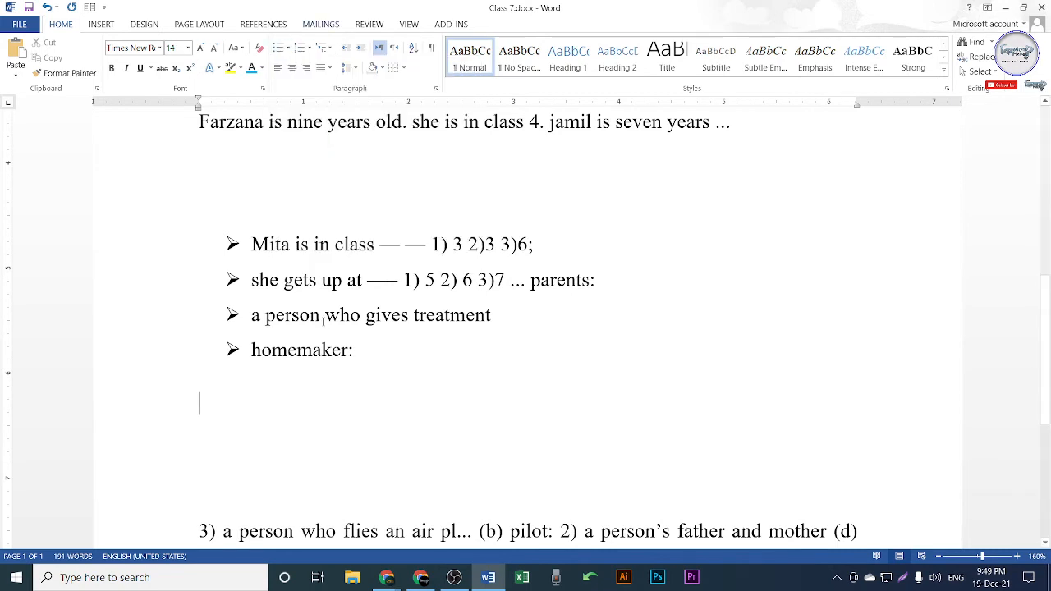
left_click(420, 577)
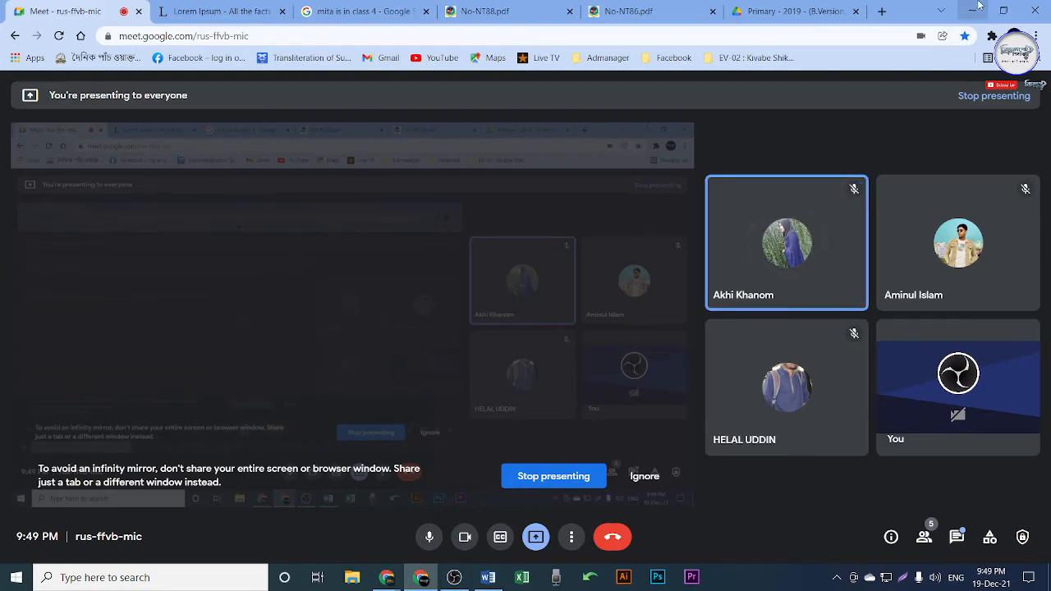
left_click(971, 11)
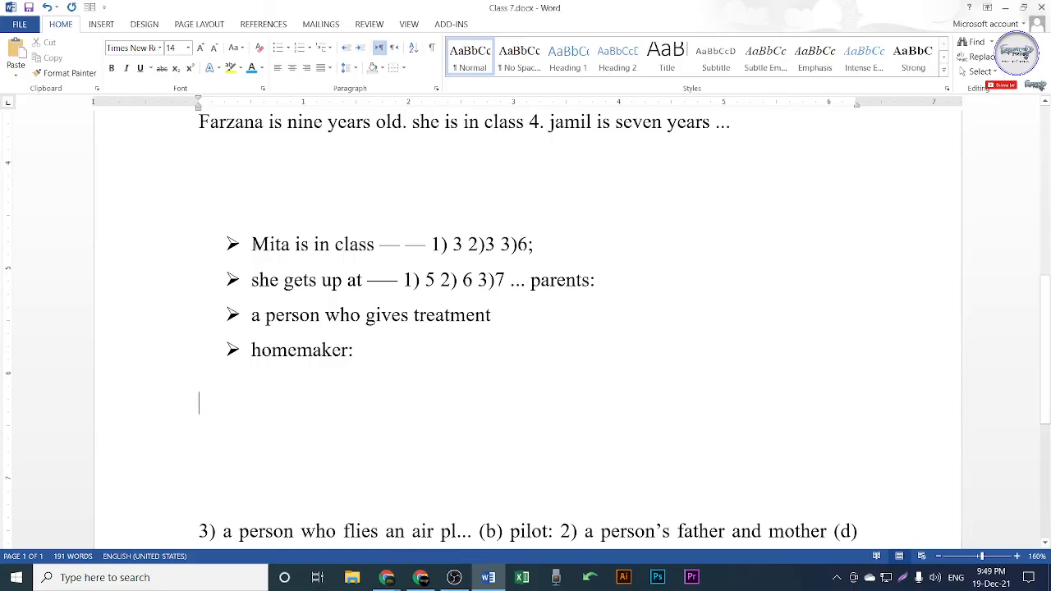
Step: Remove the arrowhead bullets from the four list items from "Mita is in class" to "homemaker:"
left_click_drag(255, 244, 387, 375)
left_click(374, 378)
left_click_drag(252, 244, 385, 355)
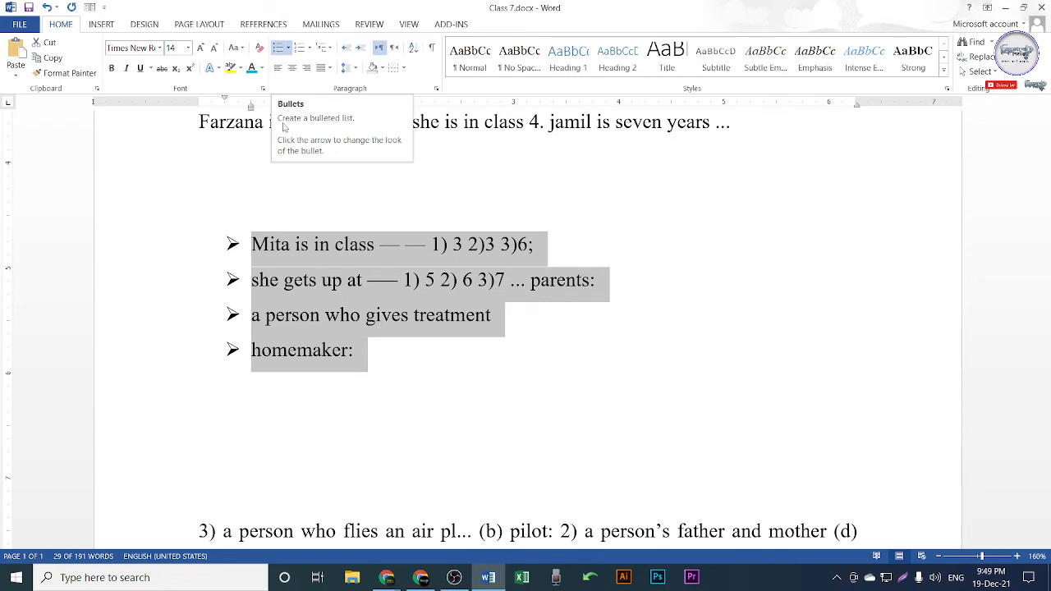
left_click(278, 47)
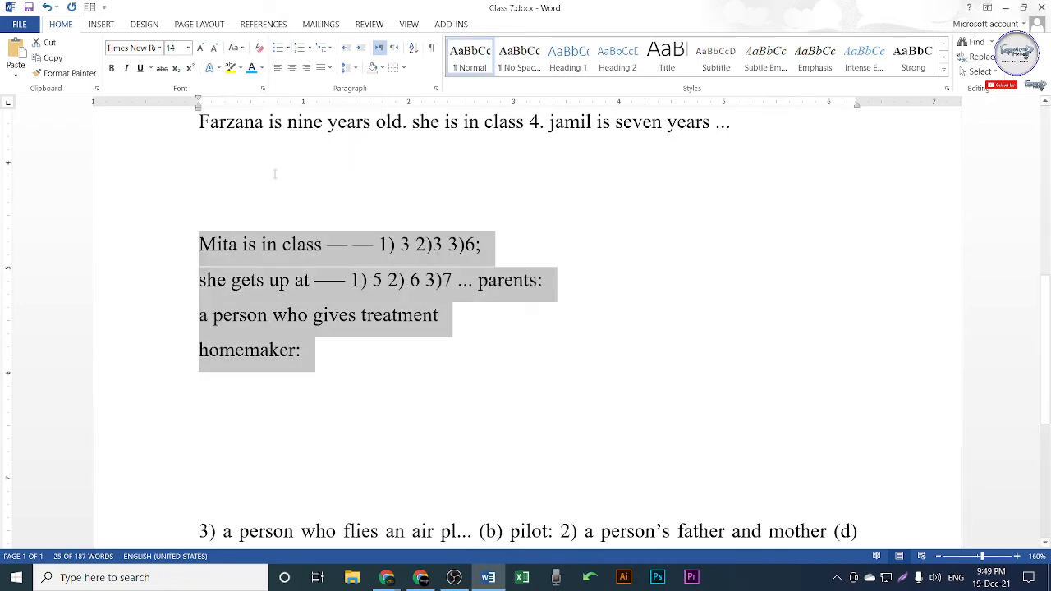
left_click(311, 50)
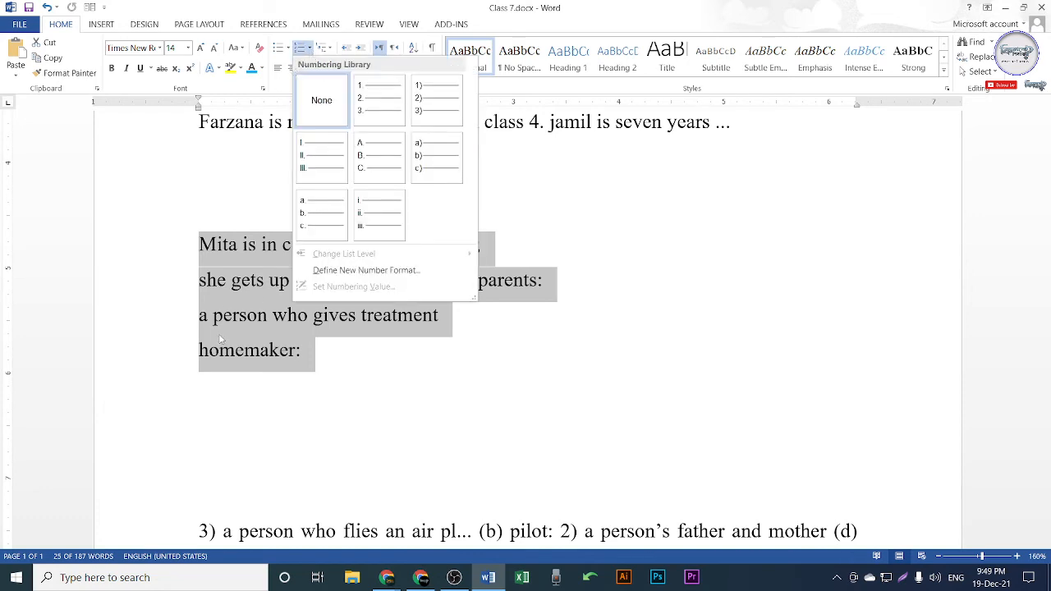
key("Escape")
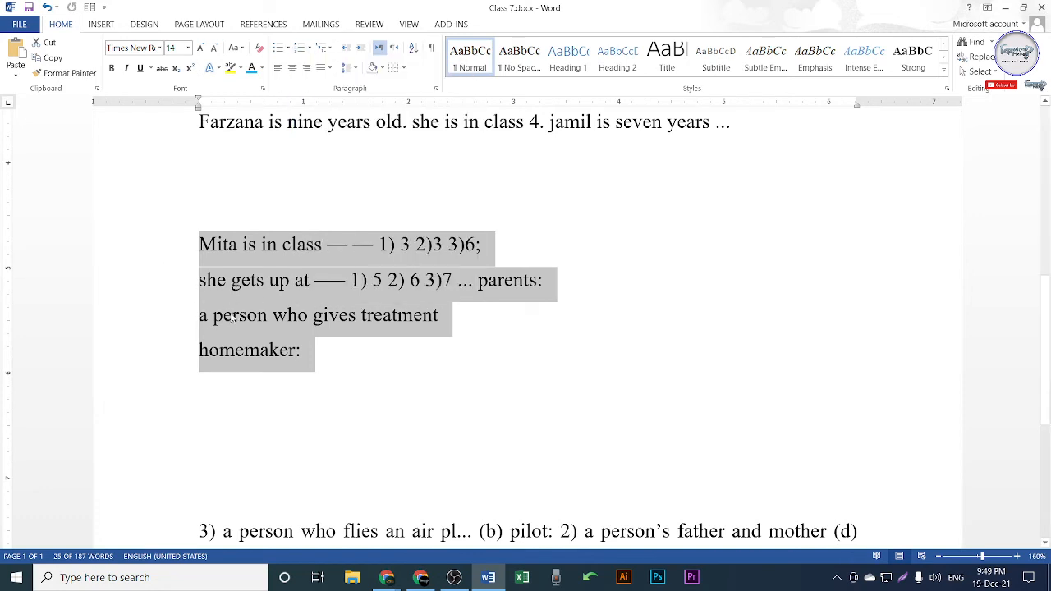
left_click(286, 48)
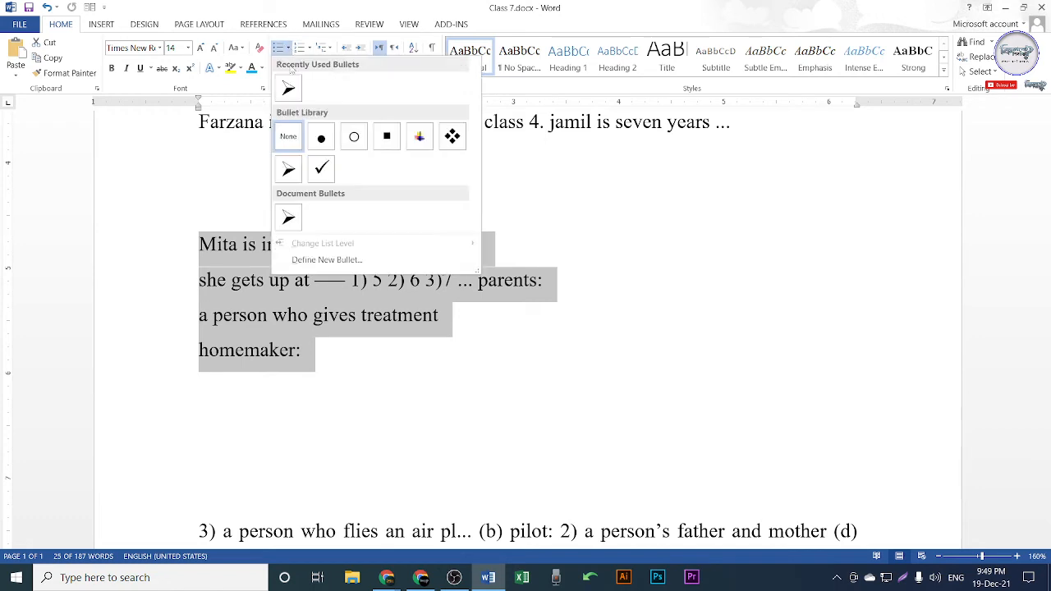
left_click(318, 261)
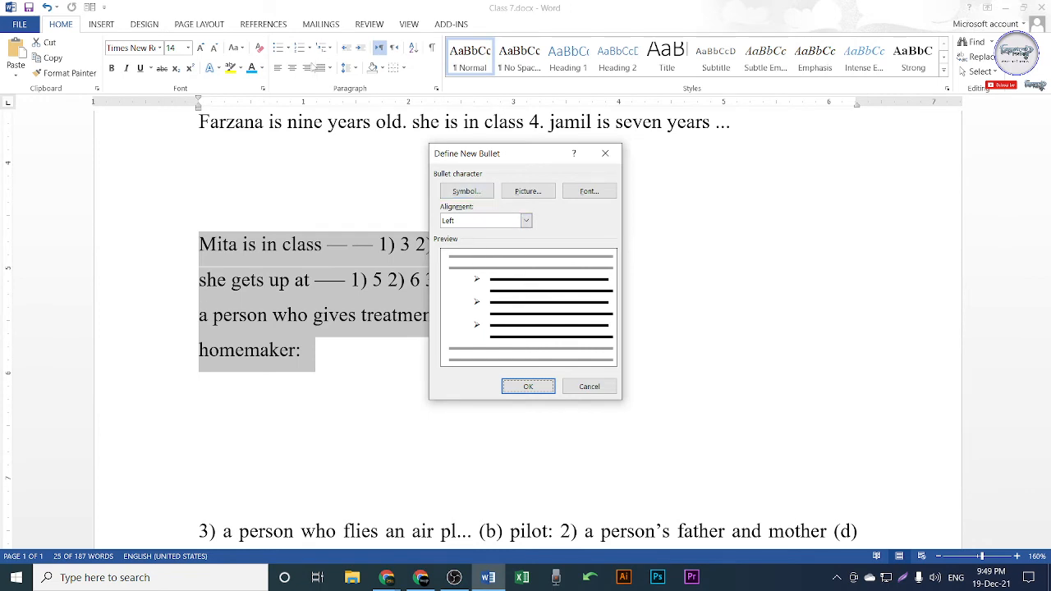
left_click(605, 153)
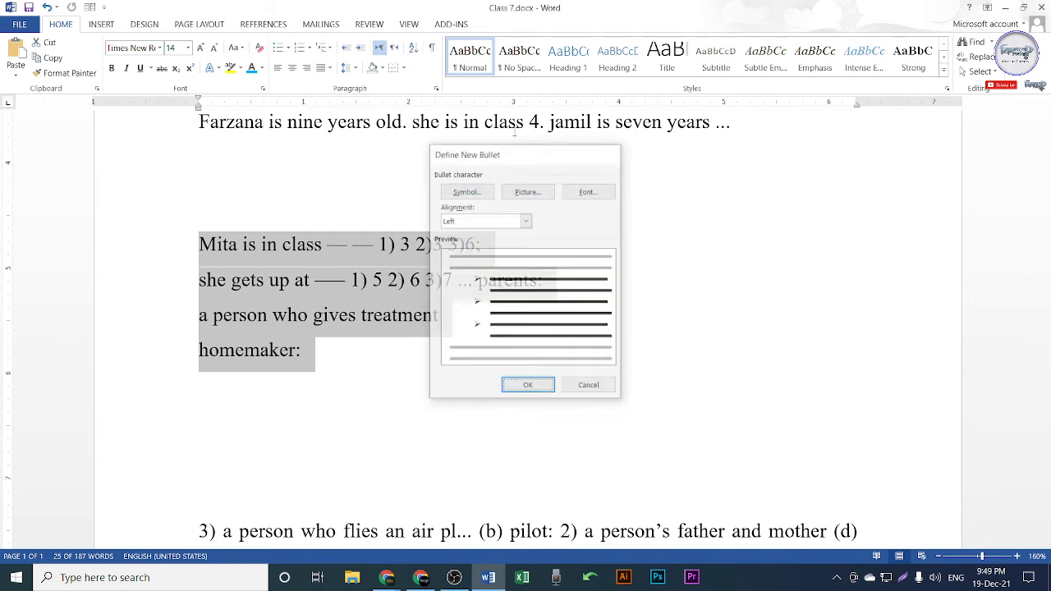
Step: Try a new bullet made from the Wingdings scissors symbol (character code 34) on the four selected paragraphs, and undo it
left_click(288, 47)
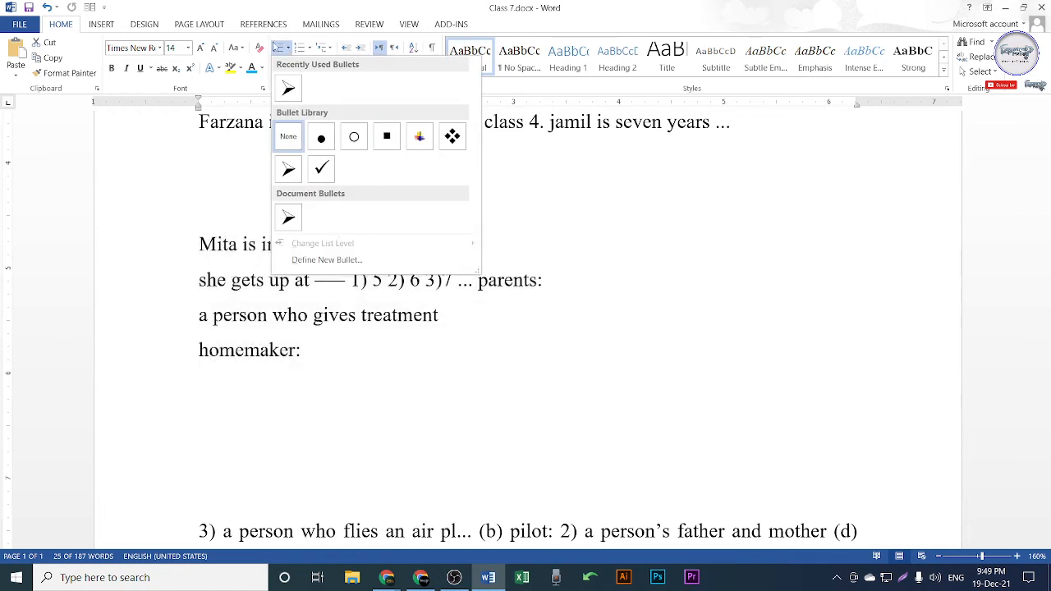
left_click(326, 260)
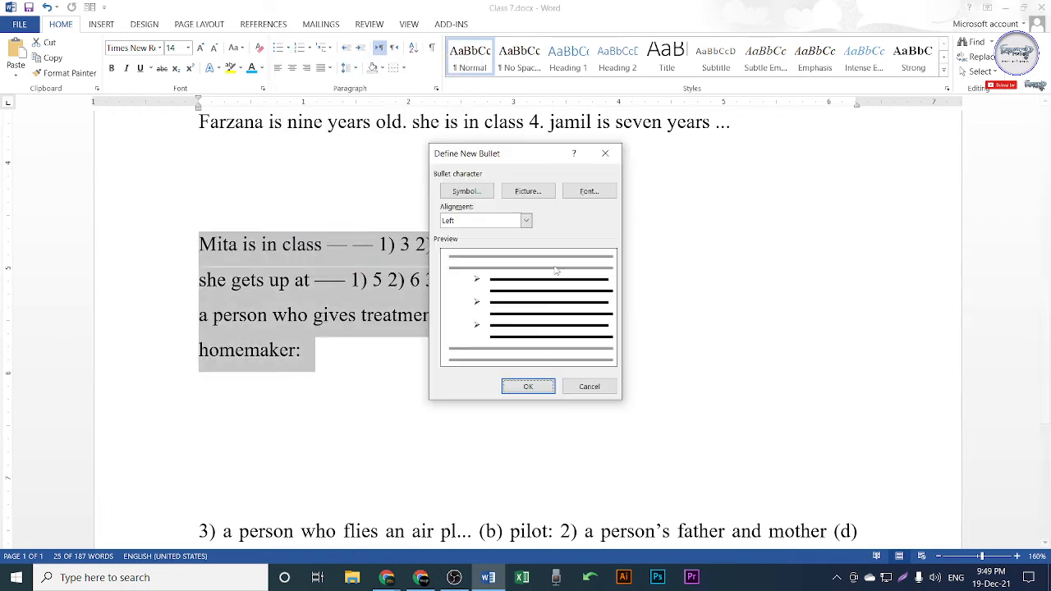
left_click(477, 196)
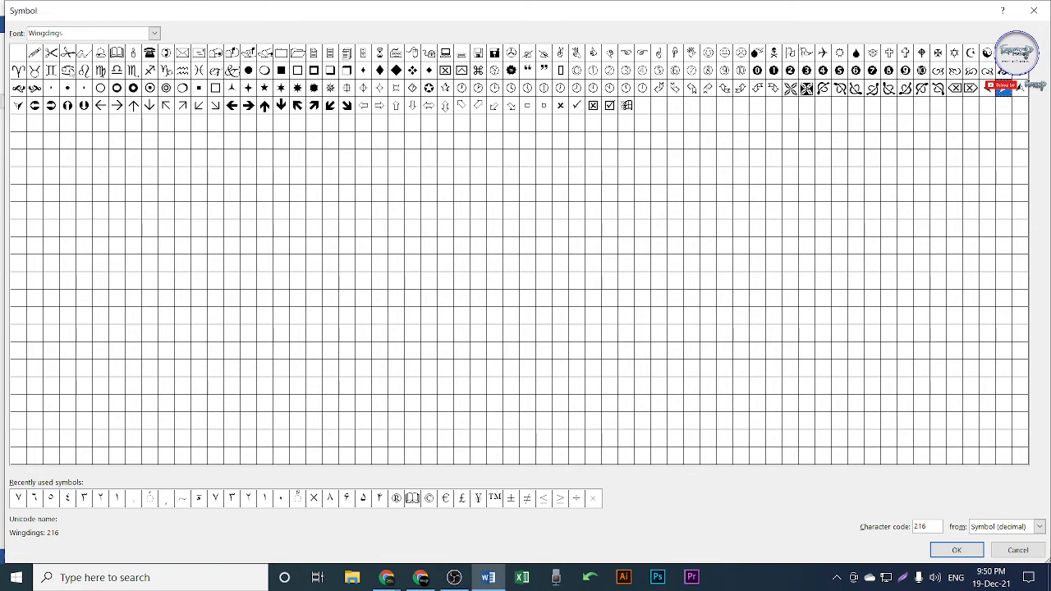
left_click(53, 55)
left_click(956, 550)
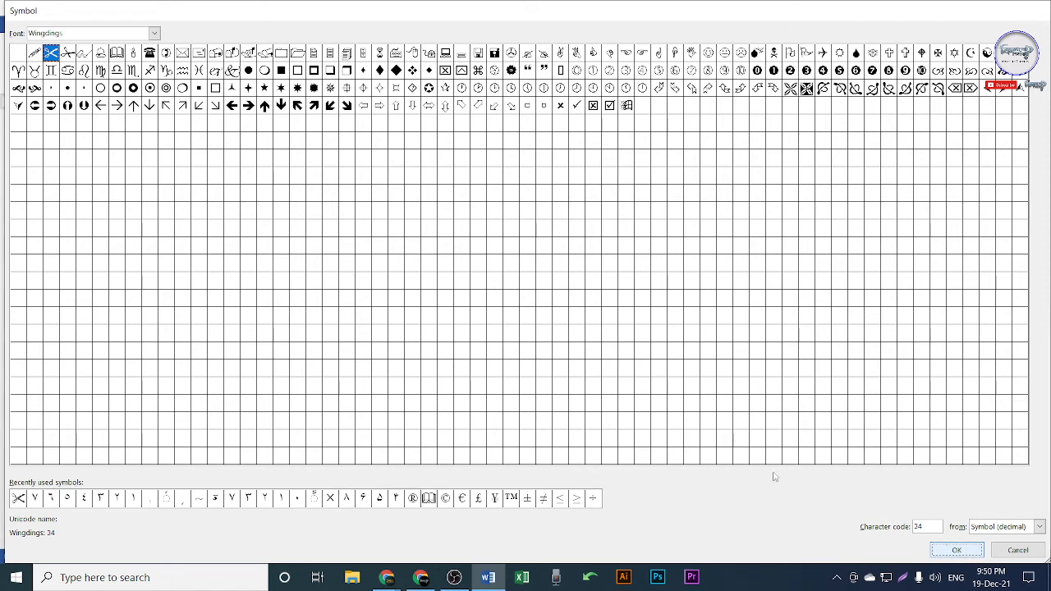
left_click(538, 387)
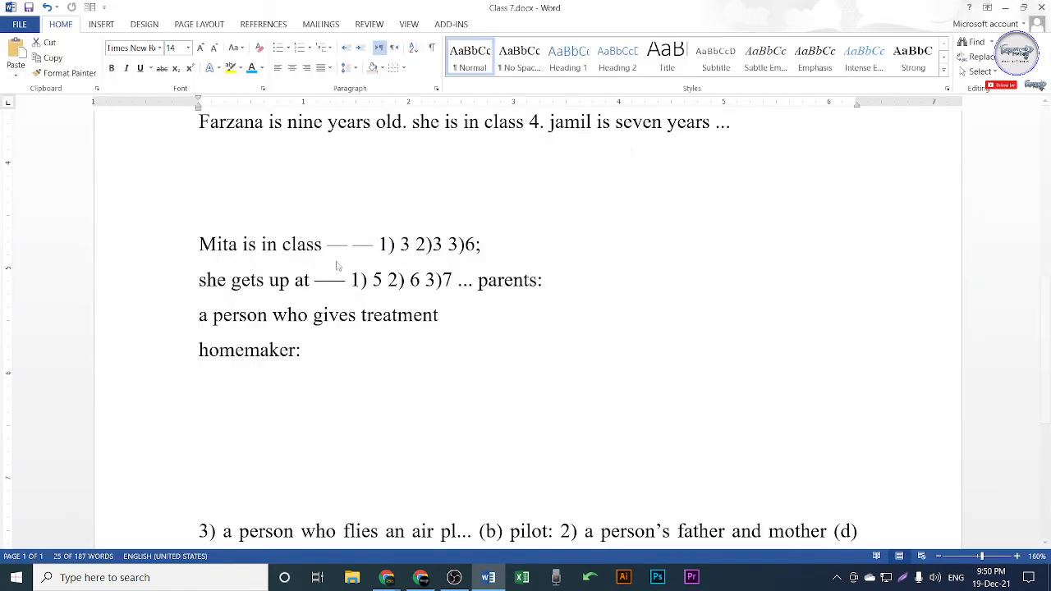
left_click(356, 382)
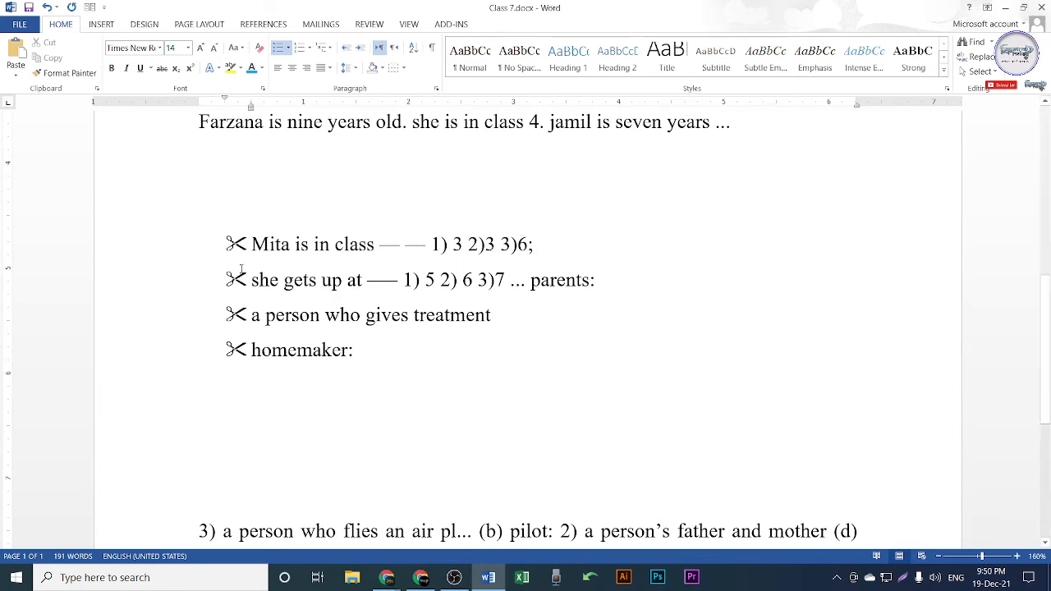
key("ctrl+z")
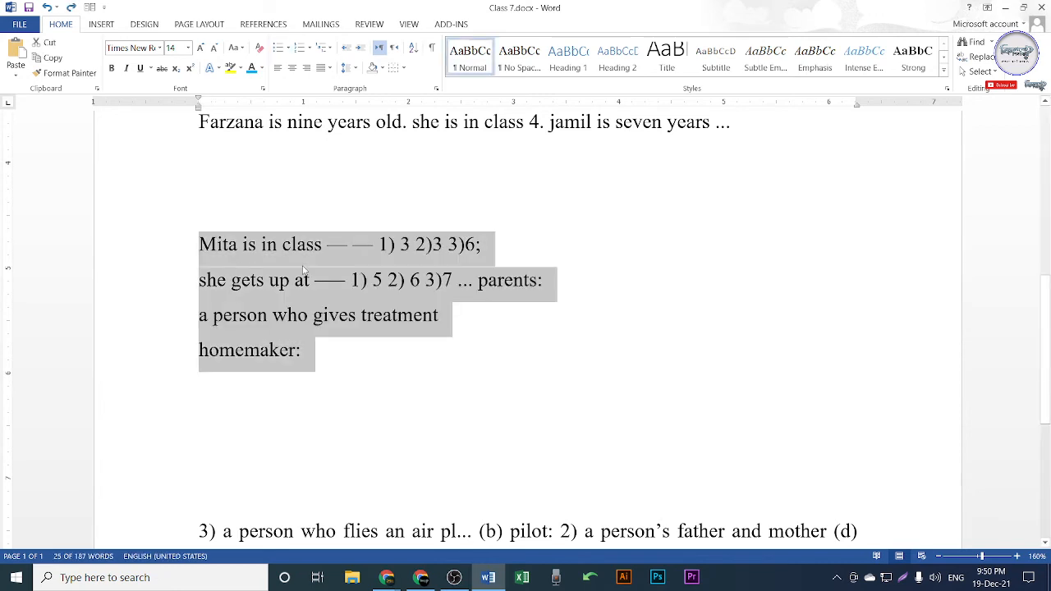
Step: Start defining a new picture bullet for the four paragraphs and search Bing images for "Salman Khan"
left_click(286, 48)
left_click(326, 259)
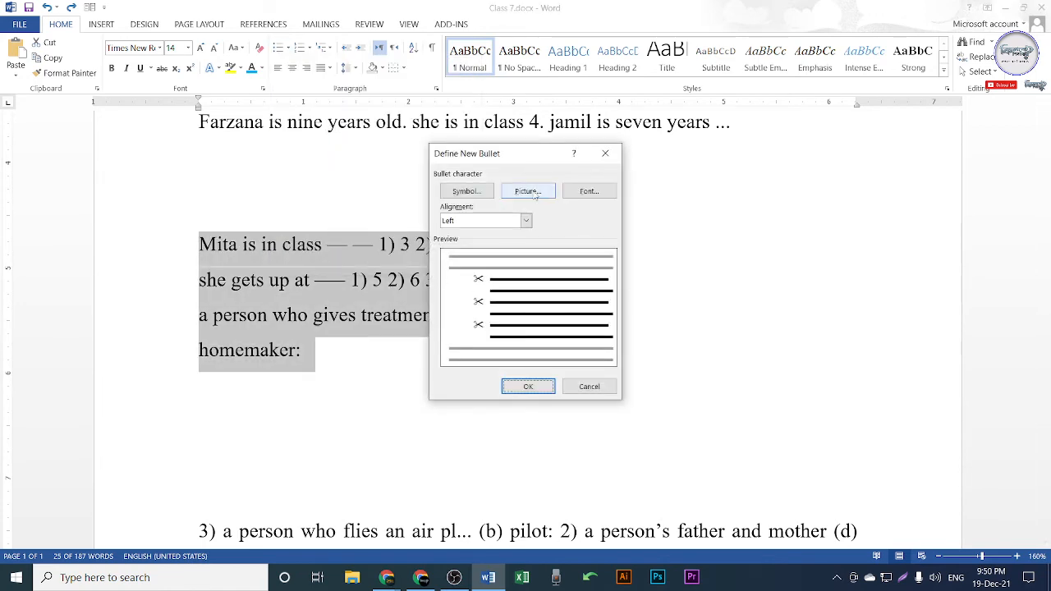
left_click(527, 191)
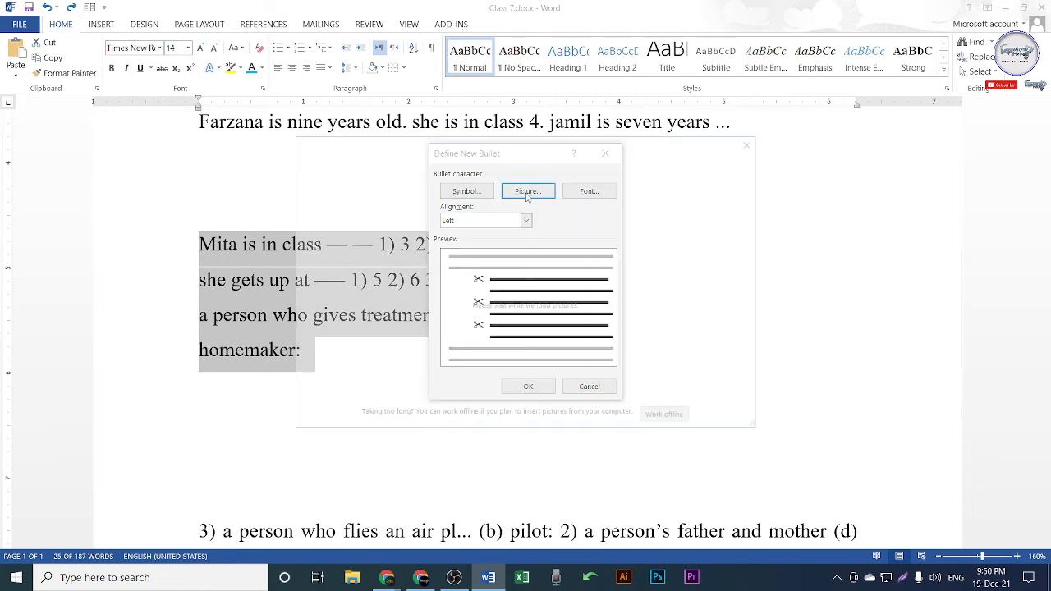
left_click(754, 141)
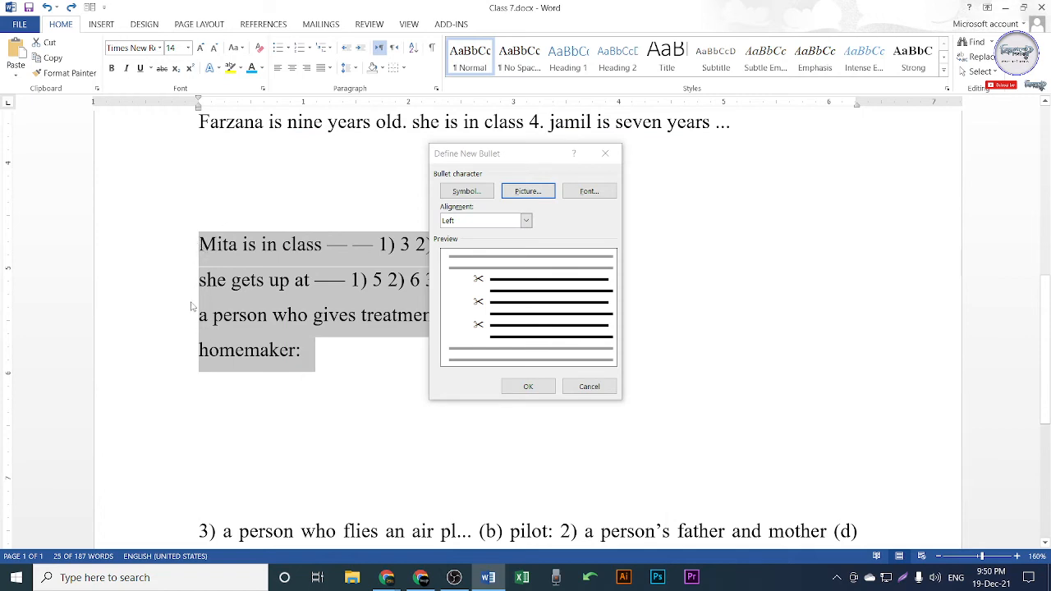
left_click(548, 196)
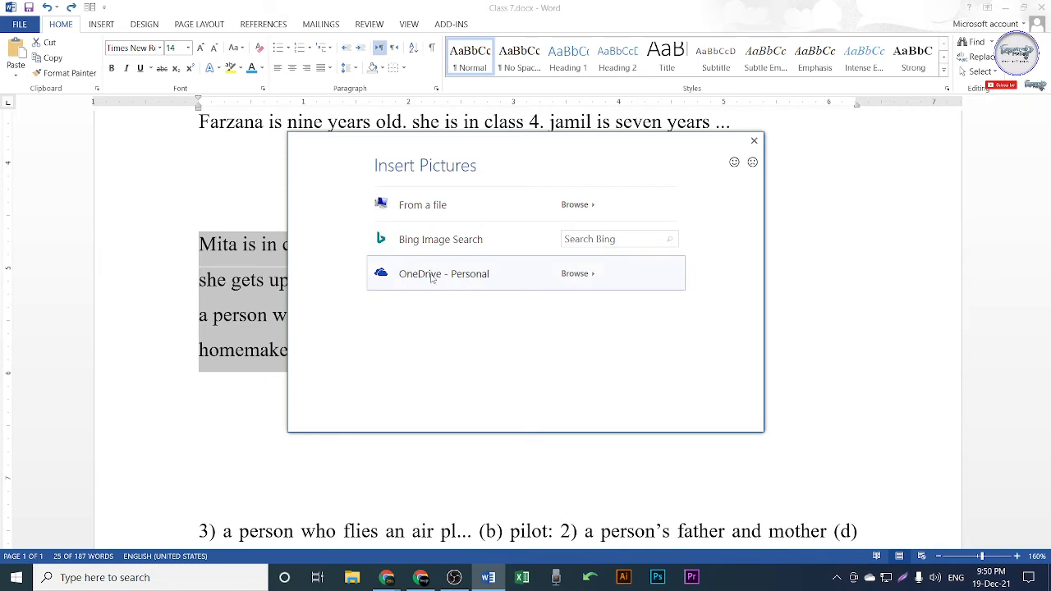
left_click(618, 241)
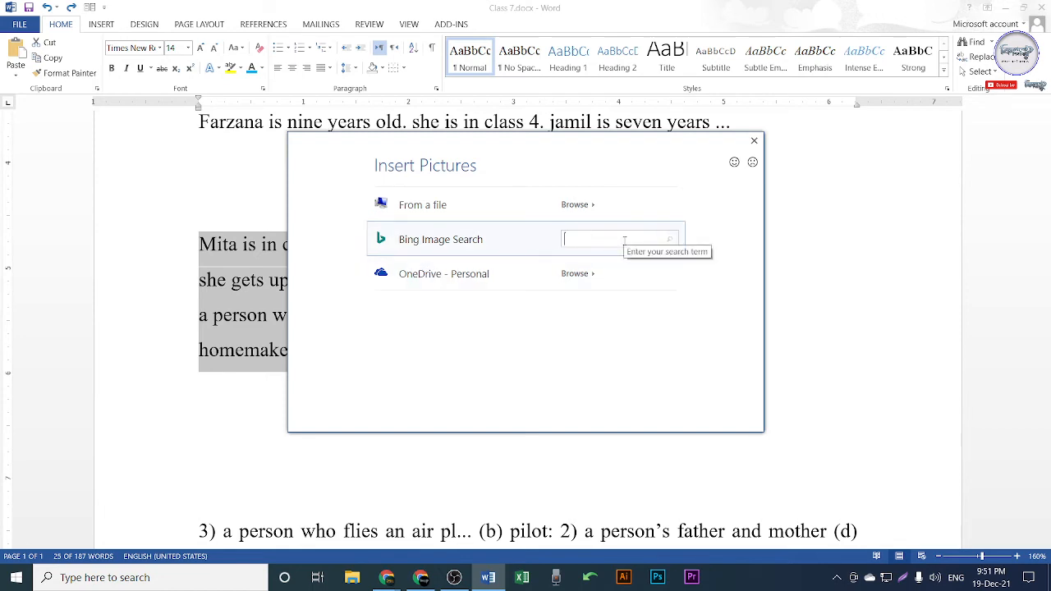
type("Sa")
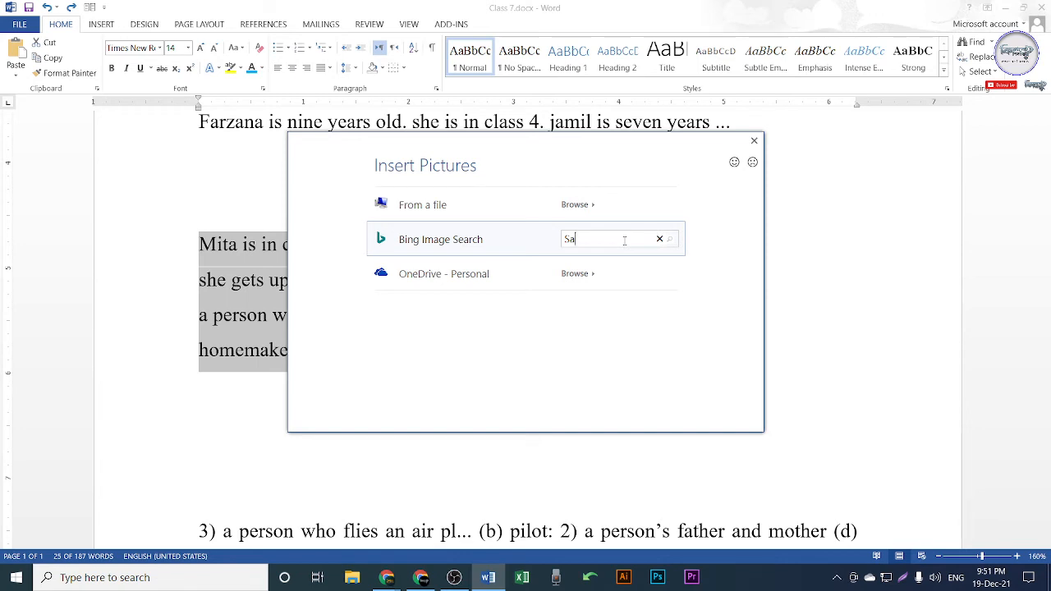
type("lman Khan")
key("Return")
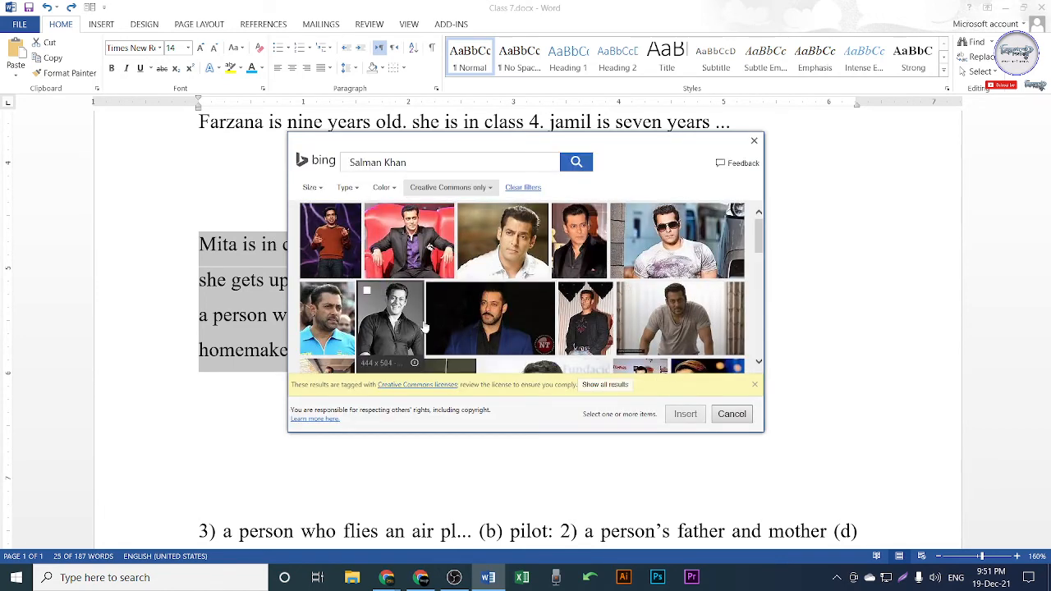
Step: Insert the 600 x 341 picture with the dark background and apply it as the bullet of the four selected paragraphs
left_click(509, 320)
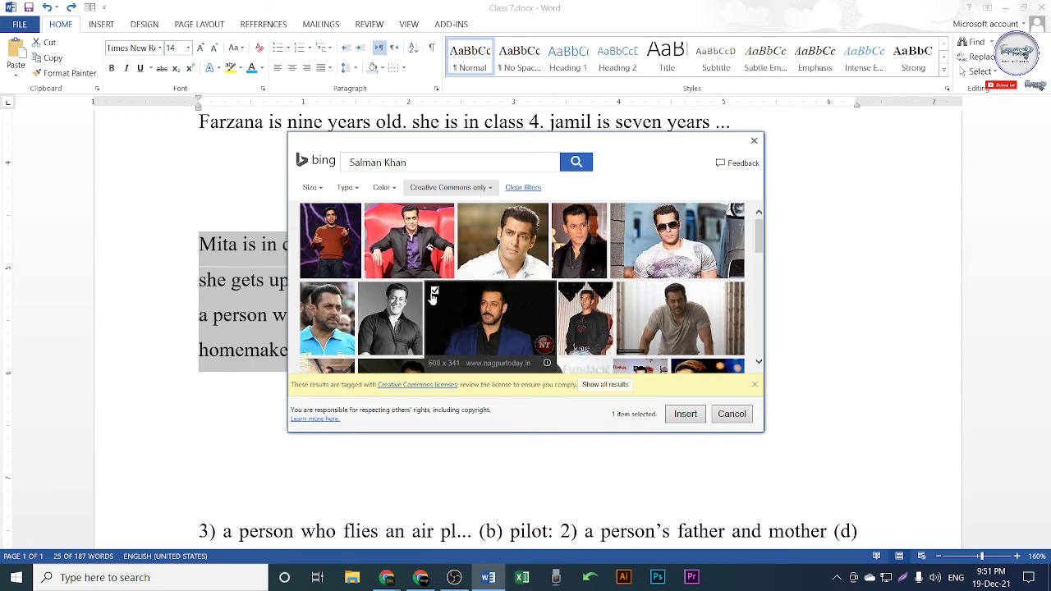
left_click(688, 416)
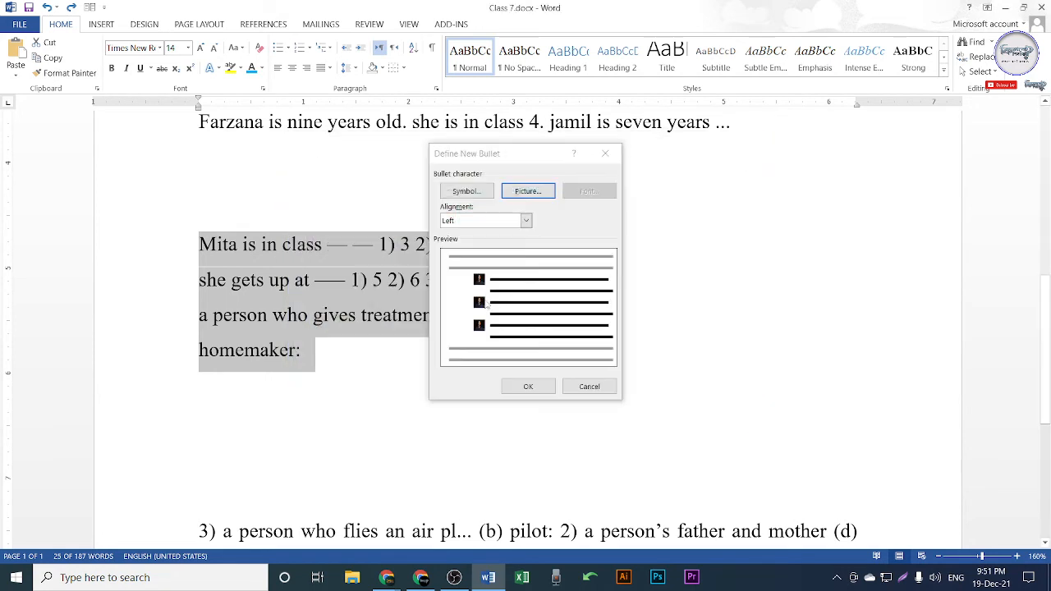
left_click(528, 386)
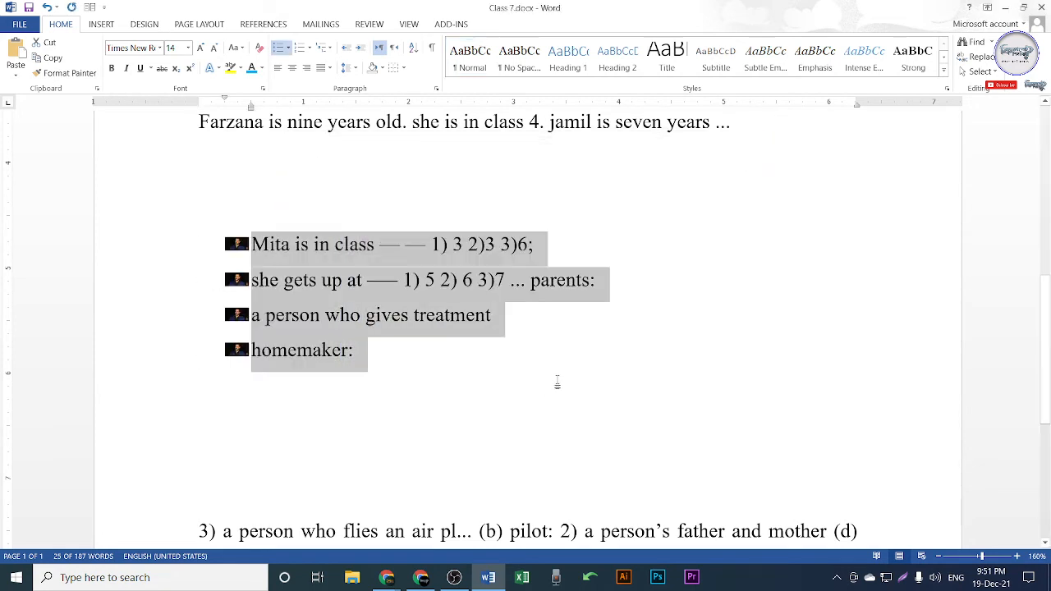
Step: Inspect the picture bullets up close and undo them on the four paragraphs
scroll(230, 284, "up", 12, "ctrl")
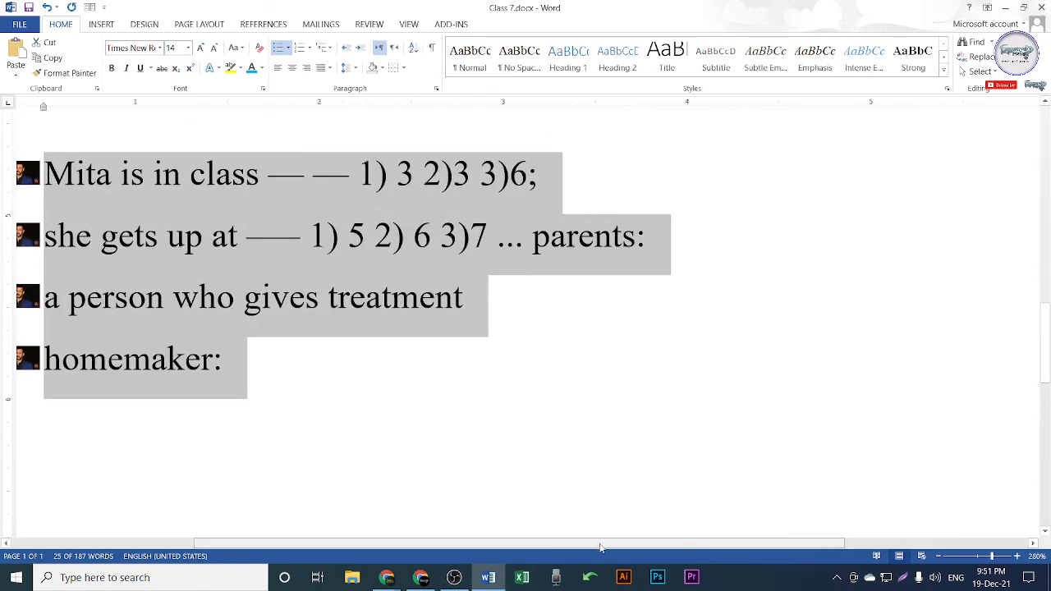
scroll(317, 520, "up", 5, "ctrl")
scroll(297, 237, "up", 4, "ctrl")
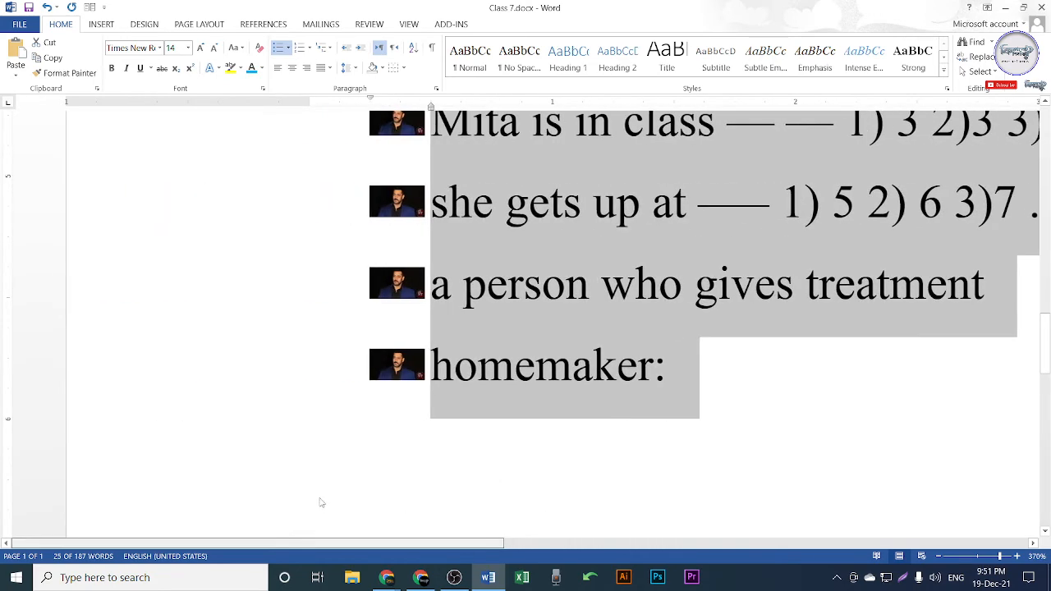
scroll(429, 235, "up", 5)
scroll(426, 240, "down", 2)
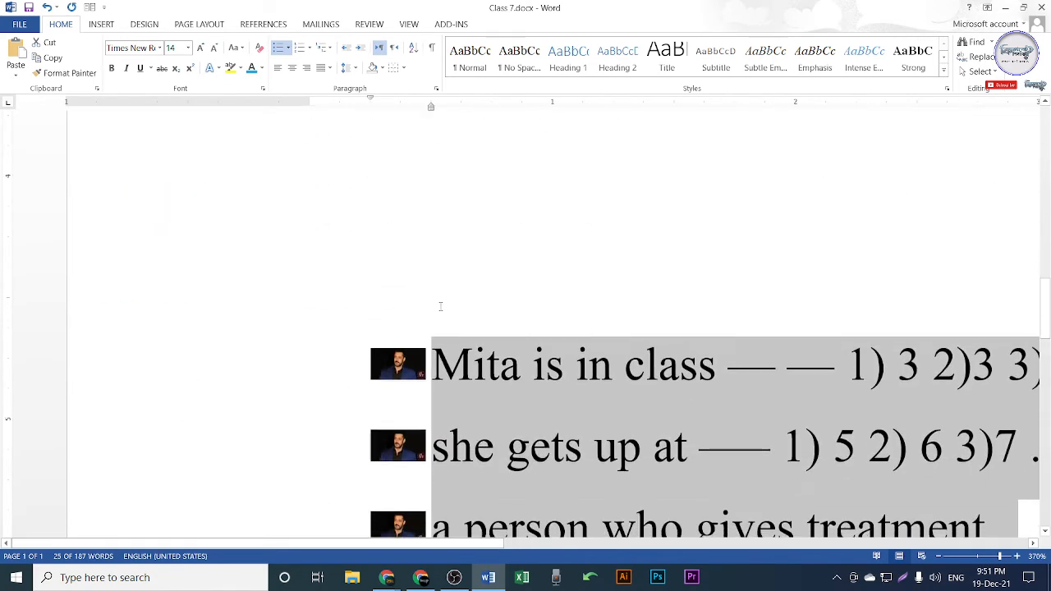
scroll(518, 341, "down", 20, "ctrl")
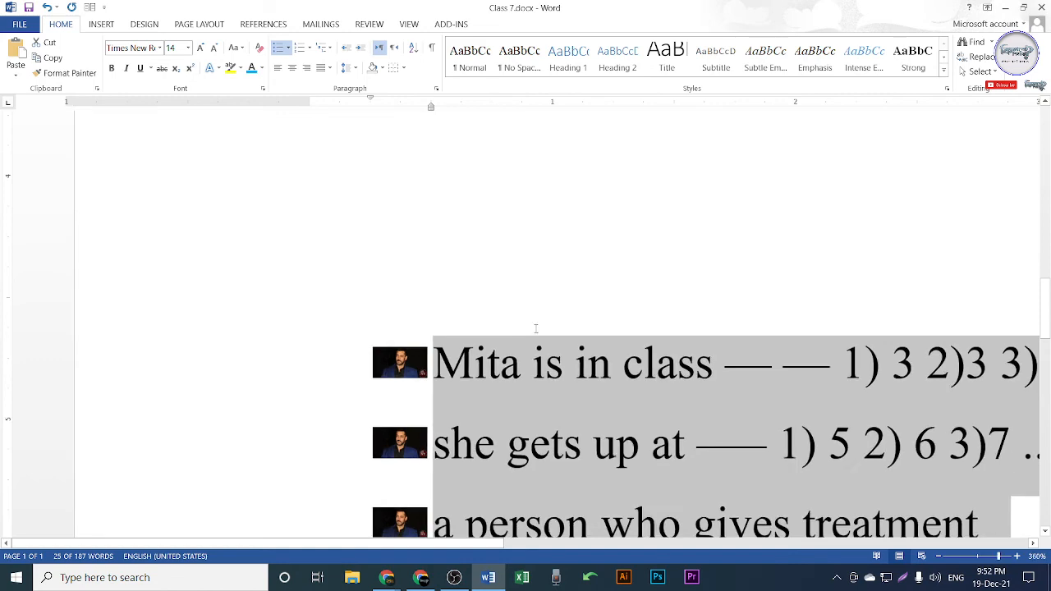
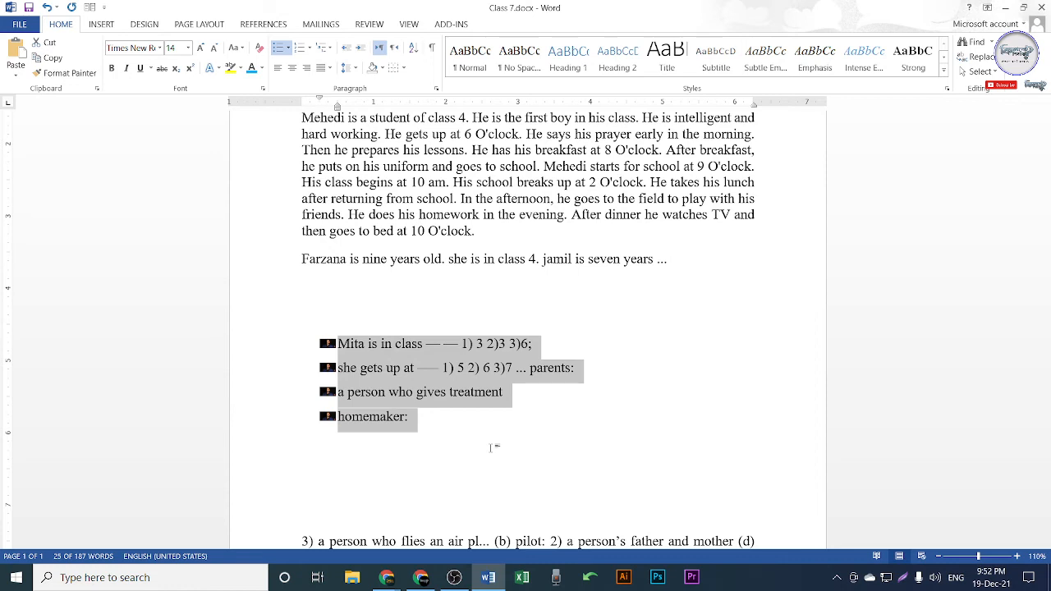
key("ctrl+z")
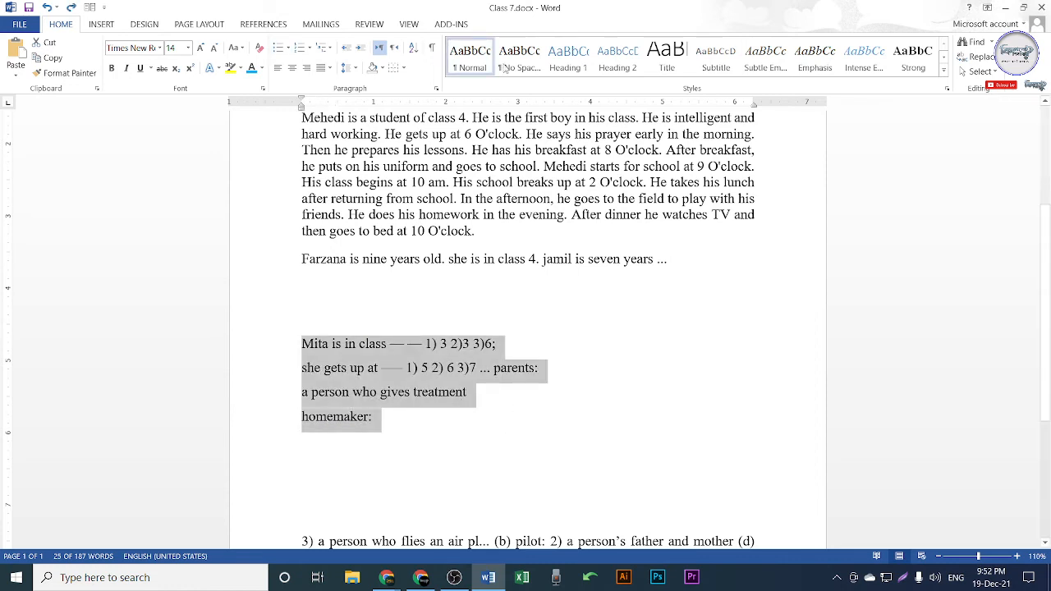
Step: Apply the "1. 2. 3." library numbering to the four paragraphs from "Mita is in class" to "homemaker:"
left_click(310, 51)
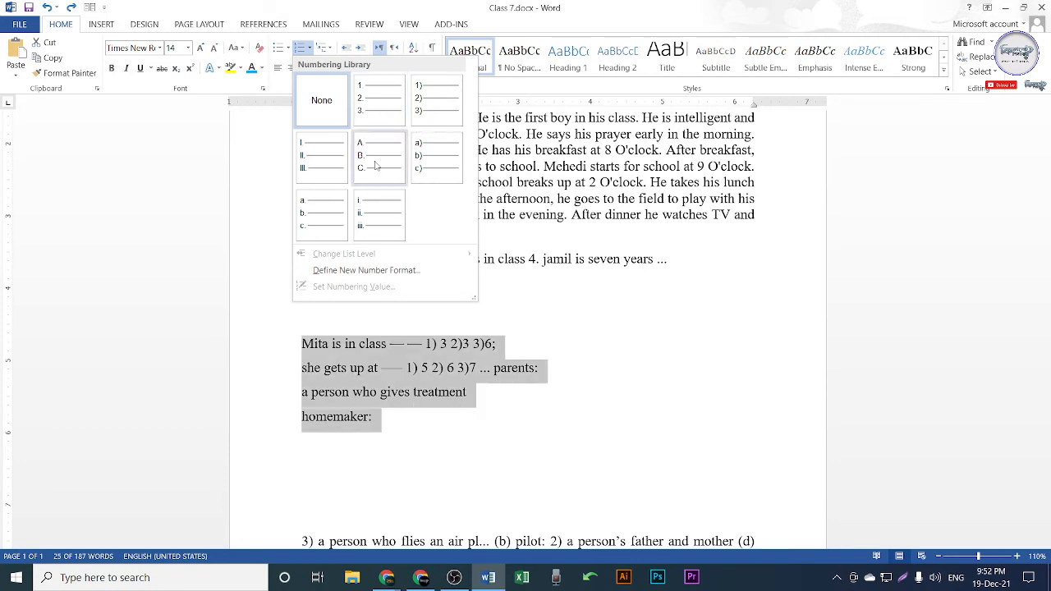
left_click(377, 110)
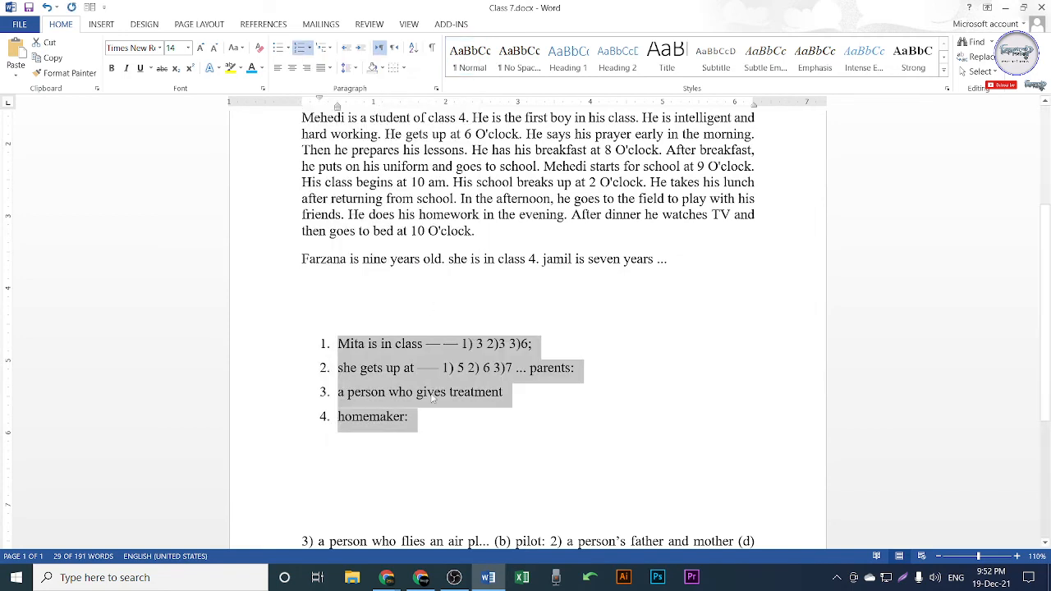
left_click(427, 420)
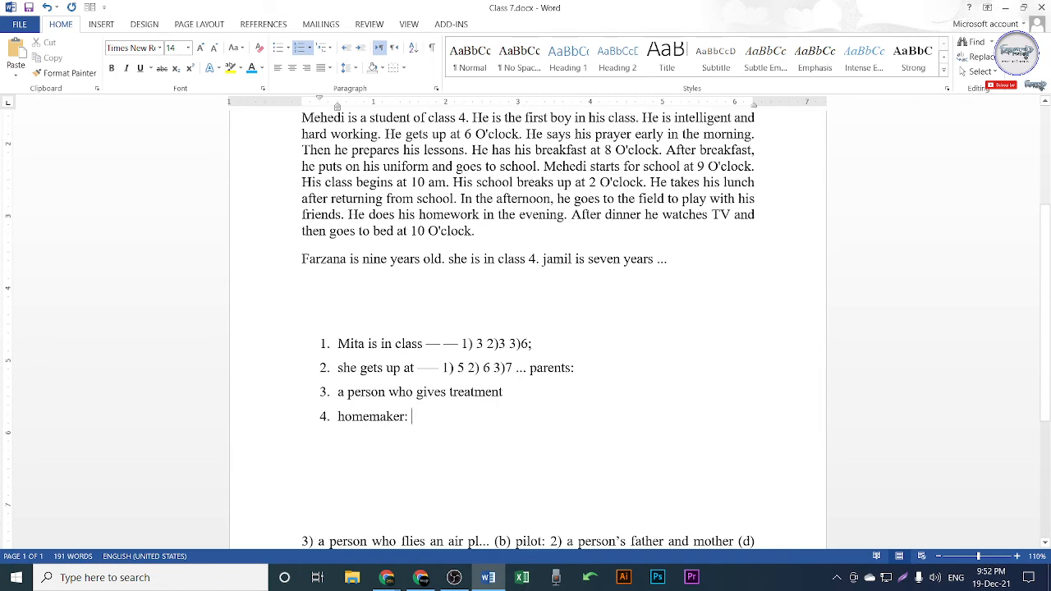
Step: Add the items "Name" and "Father" to the numbered list below "homemaker:"
key("Return")
type("hf")
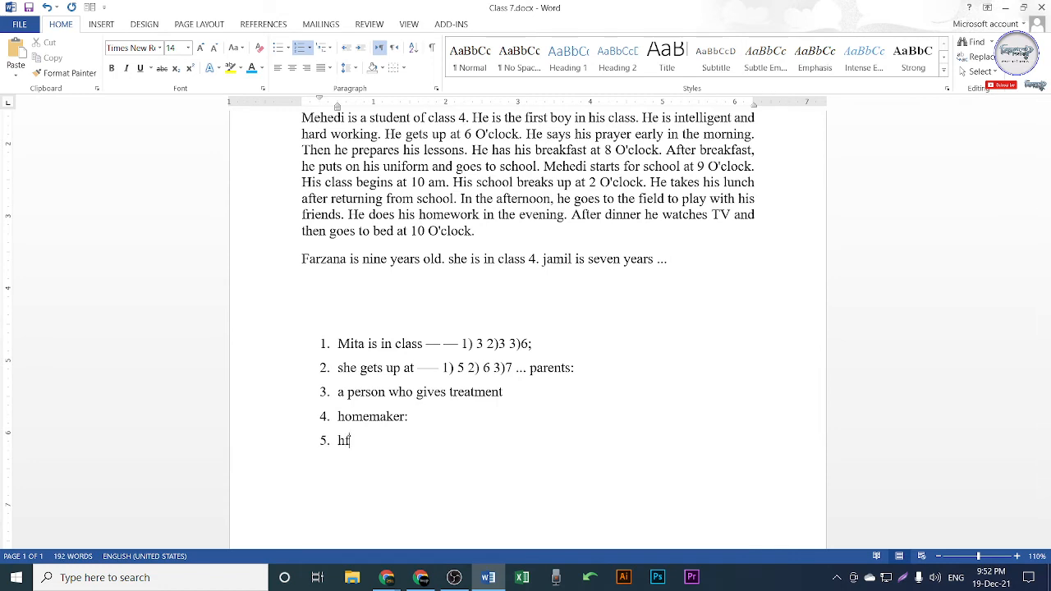
key("BackSpace")
key("BackSpace")
type("Name")
key("Return")
type("Father")
key("BackSpace")
type("r")
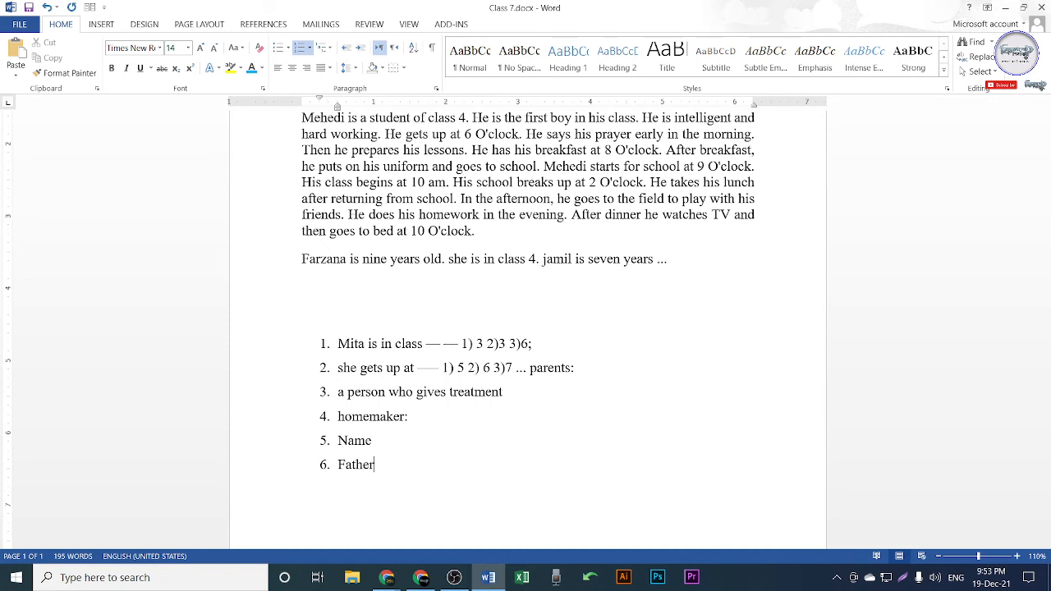
Step: Add the items "Mother", "lkds" and "dkfkld" to the numbered list below "Father"
type("Mother")
key("Return")
type("lkds")
key("Return")
type("dkf")
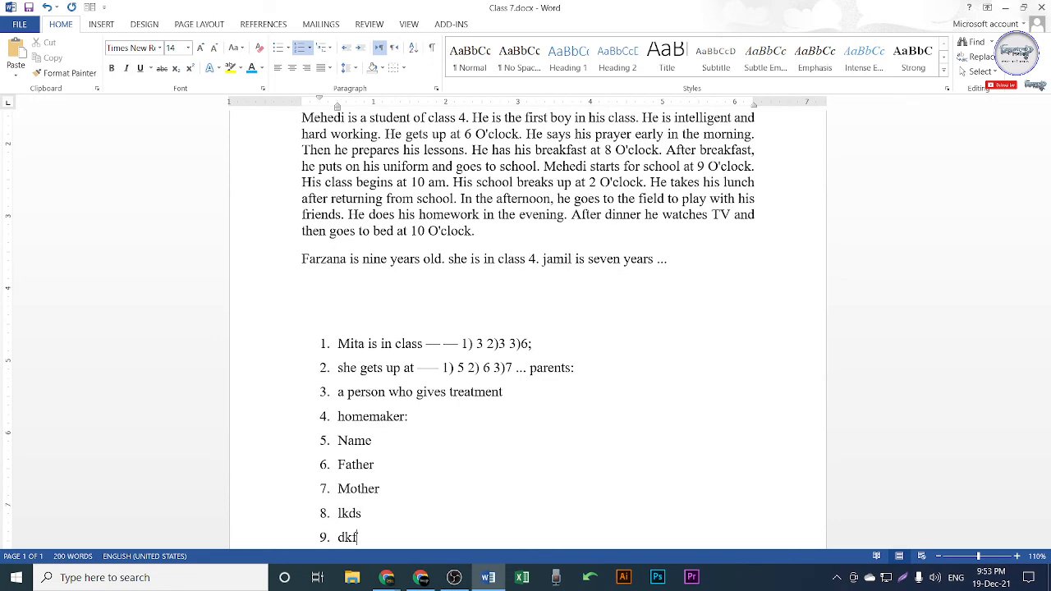
type("kld")
scroll(452, 413, "down", 2)
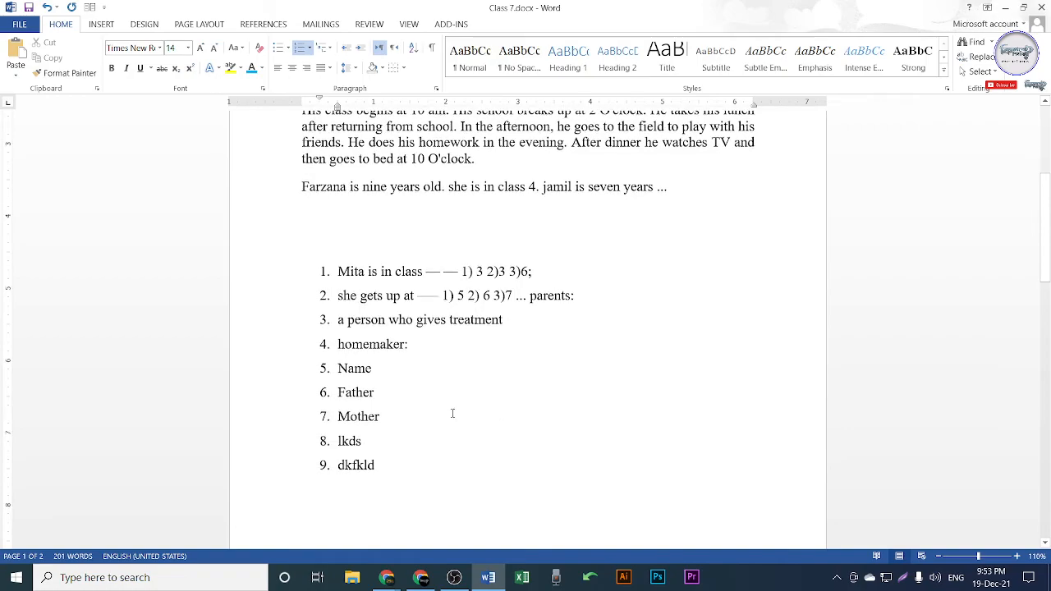
left_click(420, 577)
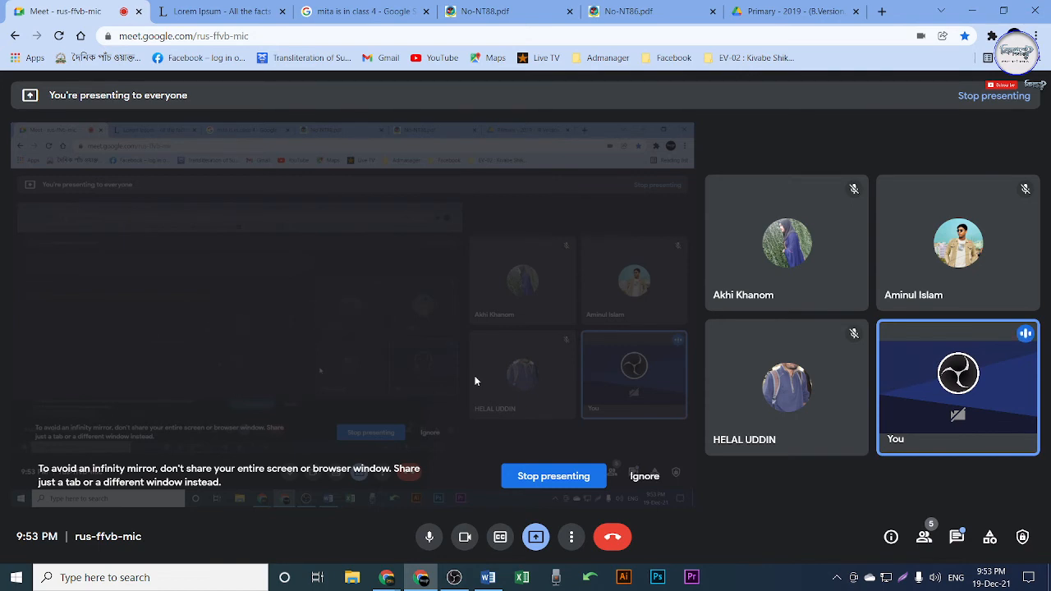
left_click(985, 7)
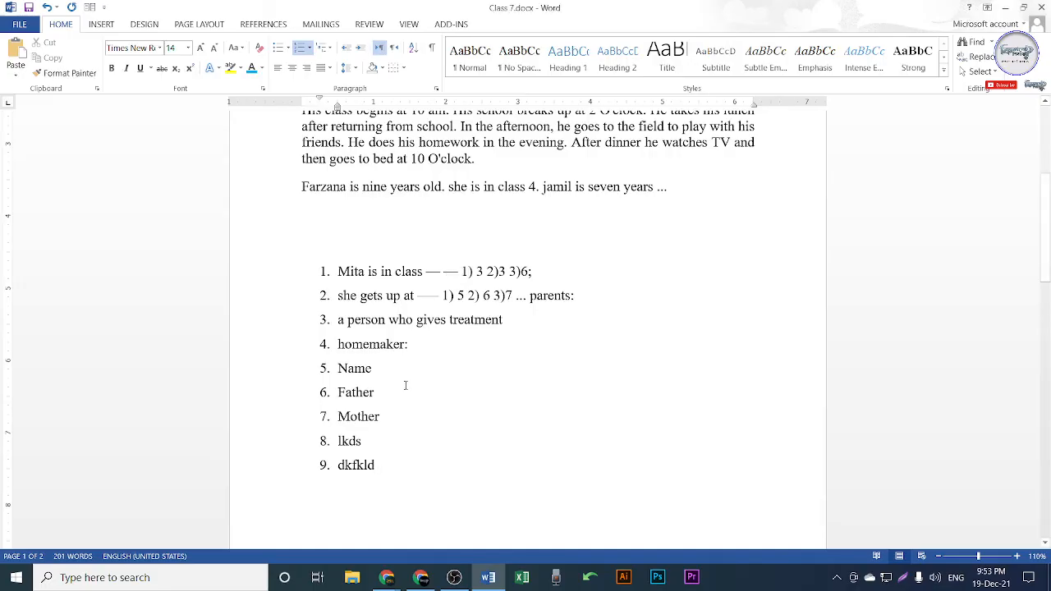
Step: Try ending the numbered list after "dkfkld" and entering "hfh" as plain text, and remove the text and the extra paragraph
key("Return")
key("Return")
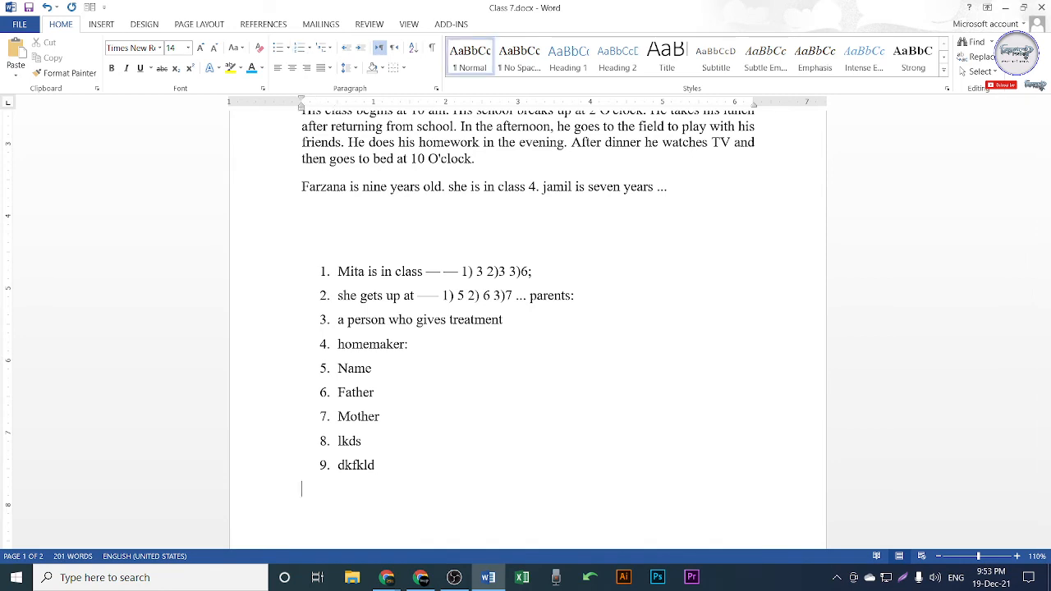
type("hfh")
key("BackSpace")
key("BackSpace")
key("BackSpace")
key("BackSpace")
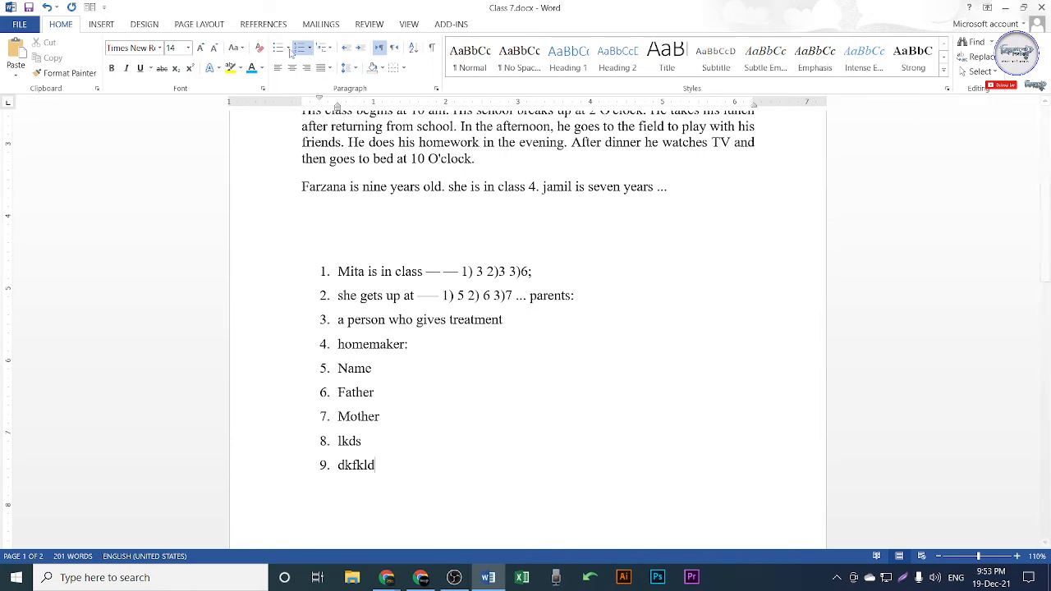
Step: Change the numbering of the nine-item list from "Mita is in class" to "dkfkld" to the Roman numeral format I. II. III
left_click_drag(408, 462, 304, 246)
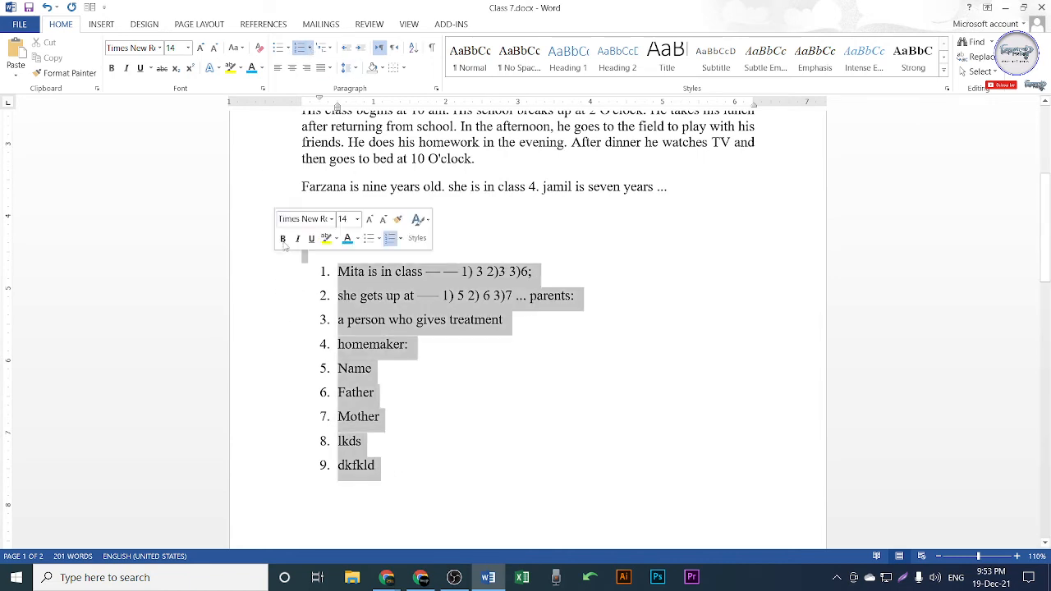
left_click(308, 48)
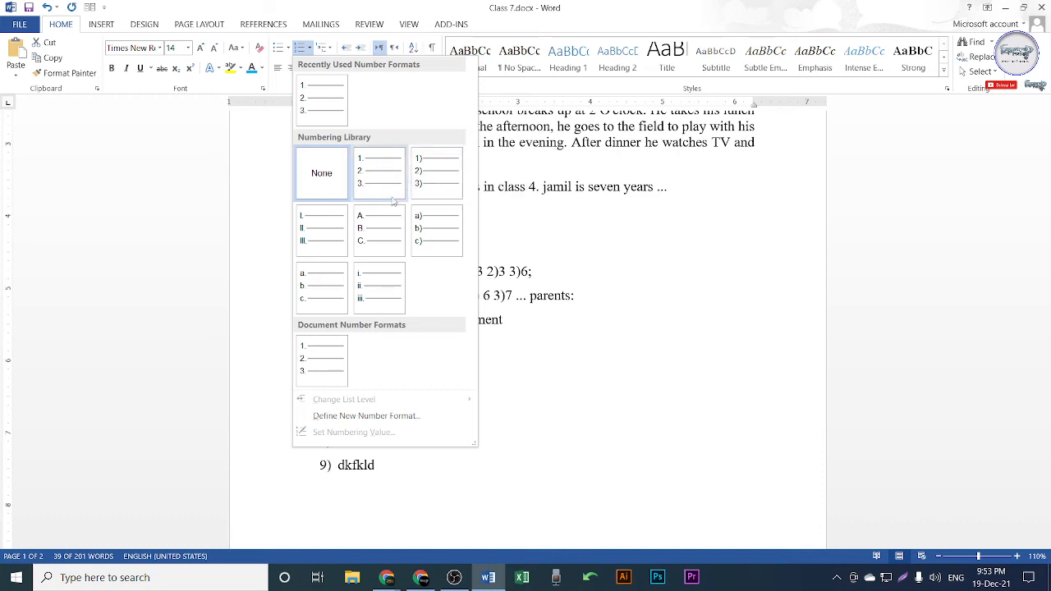
left_click(314, 229)
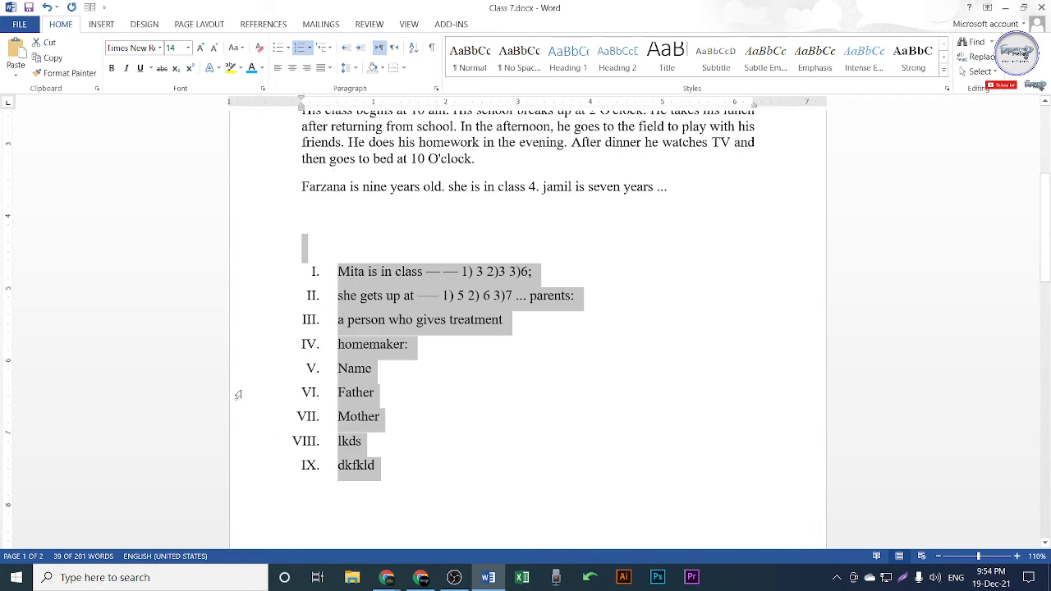
Step: Switch the nine-item list's numbering to the lowercase letter format a. b. c
left_click(309, 47)
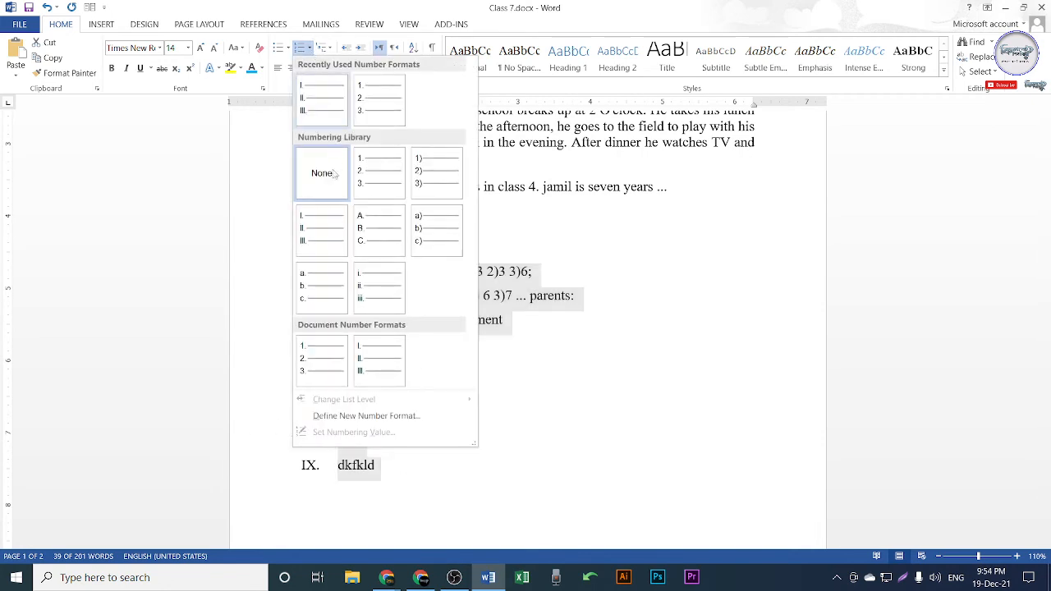
left_click(327, 288)
scroll(325, 347, "down", 5)
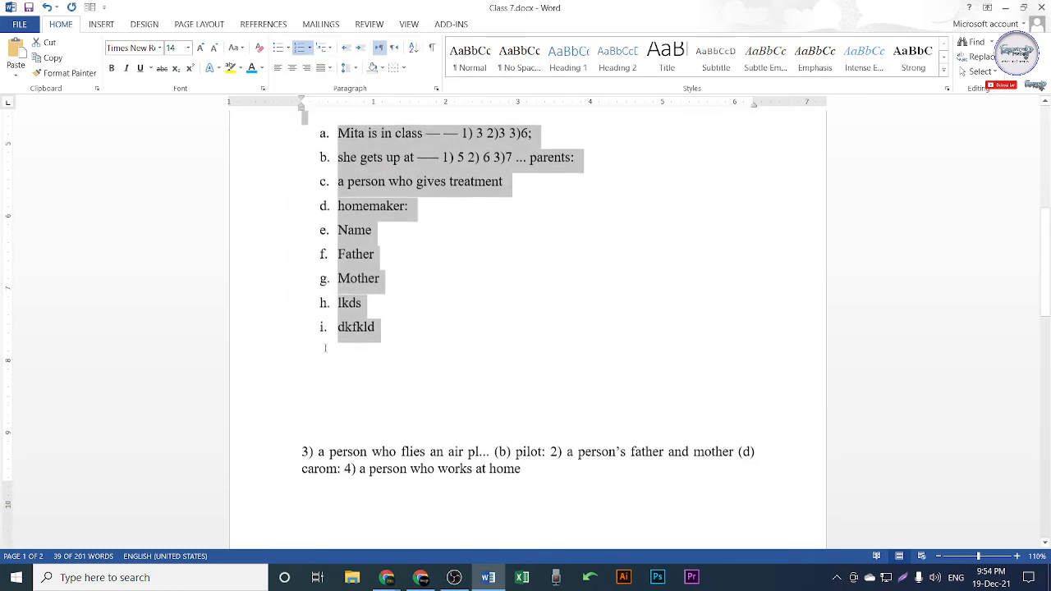
scroll(325, 348, "up", 3)
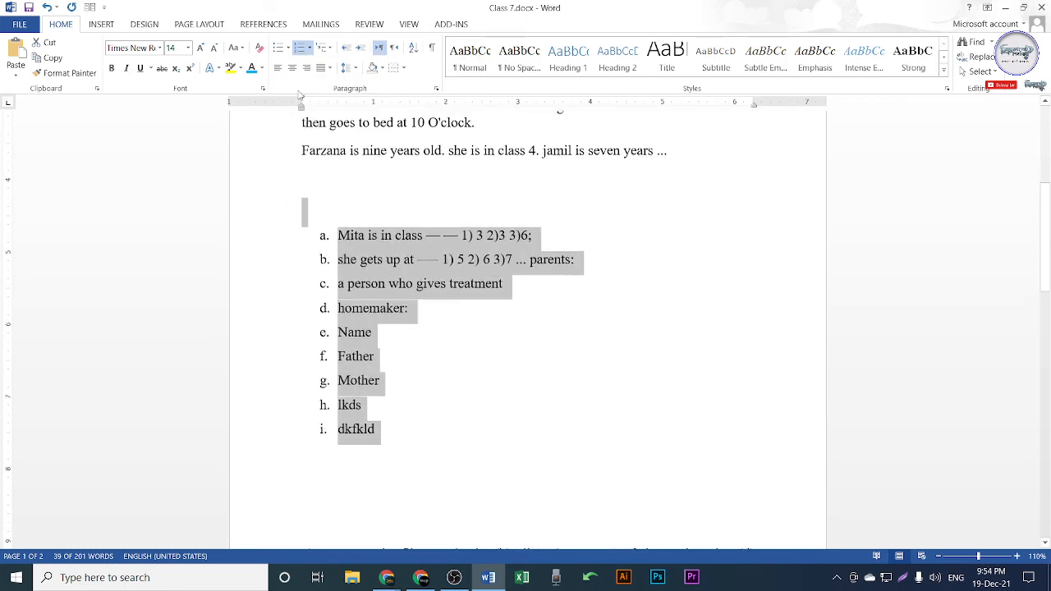
Step: Define a new number format for the nine-item list with a comma instead of a period after each lowercase letter
left_click(309, 47)
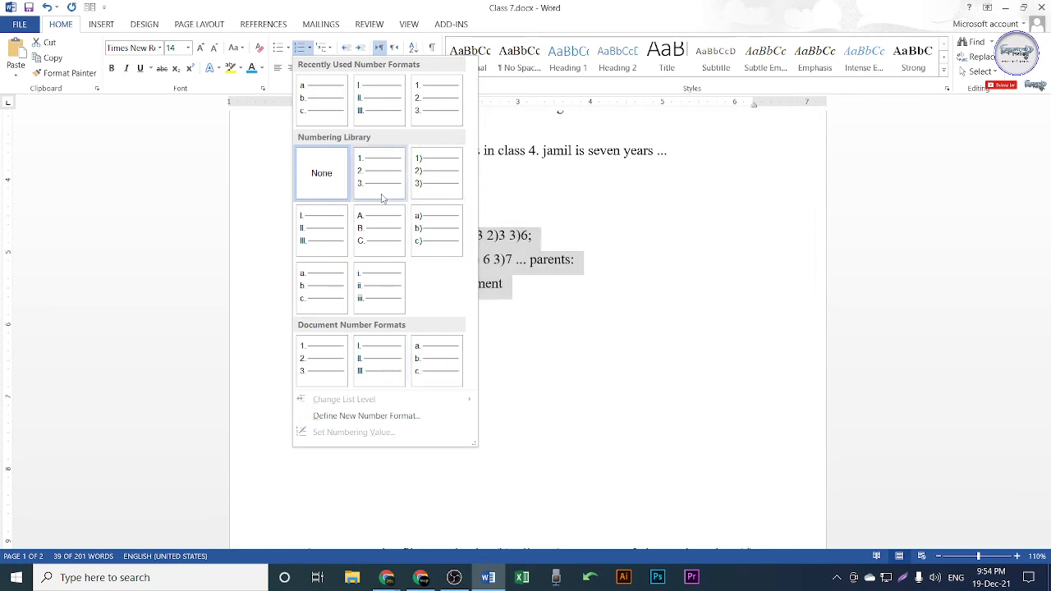
left_click(345, 416)
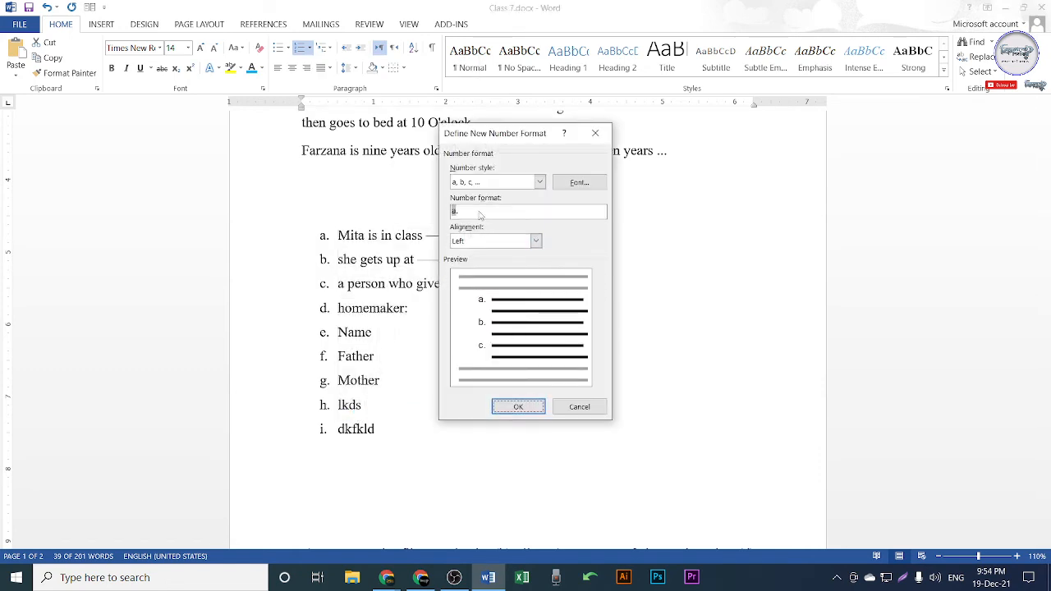
left_click(467, 214)
left_click(466, 214)
type(",")
key("Return")
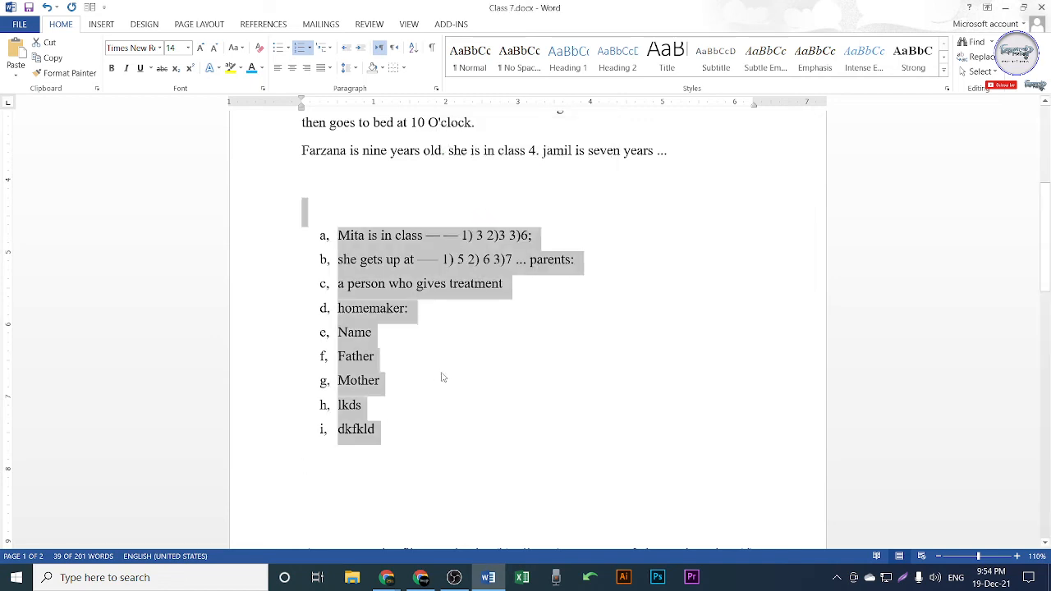
left_click(442, 378)
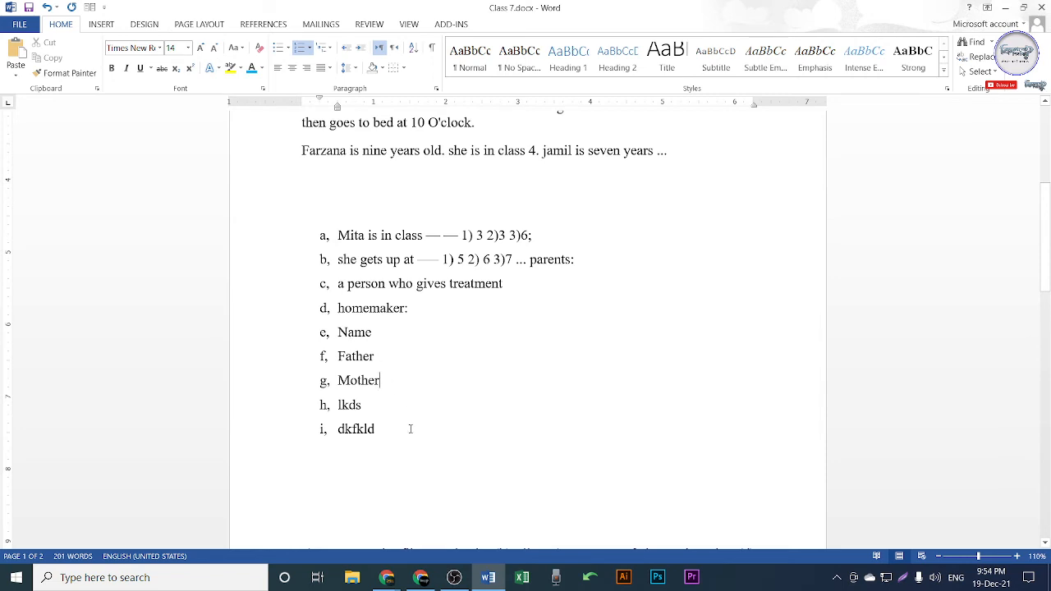
Step: Undo the number format changes, the added list items and the numbering, back to four plain paragraphs from "Mita is in class" to "homemaker:"
key("ctrl+a")
left_click(483, 358)
key("ctrl+z")
key("ctrl+z")
key("ctrl+z")
key("ctrl+z")
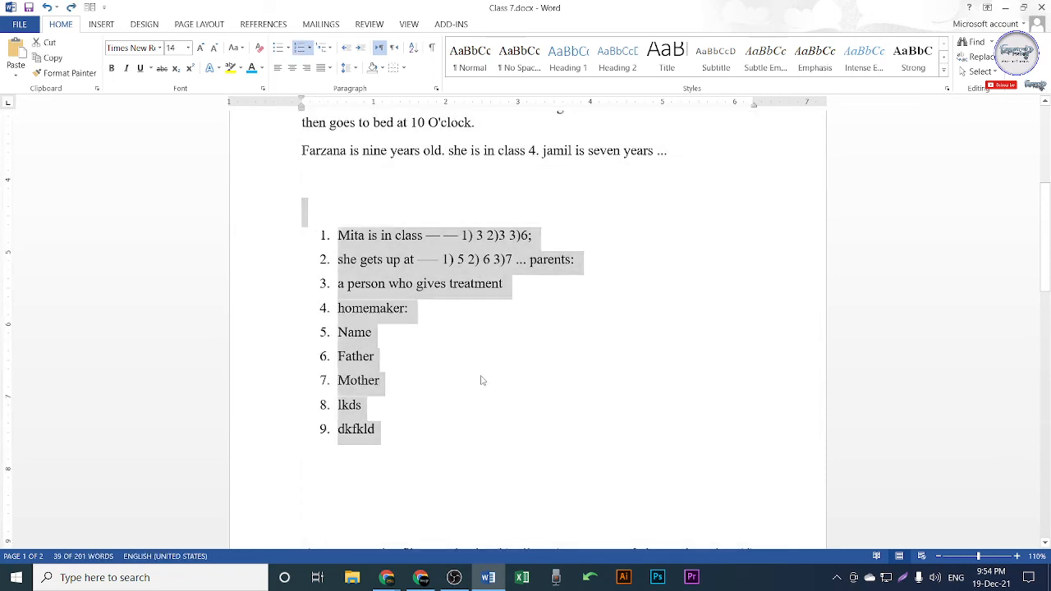
key("ctrl+z")
key("ctrl+z")
key("ctrl+z")
key("ctrl+z")
key("ctrl+z")
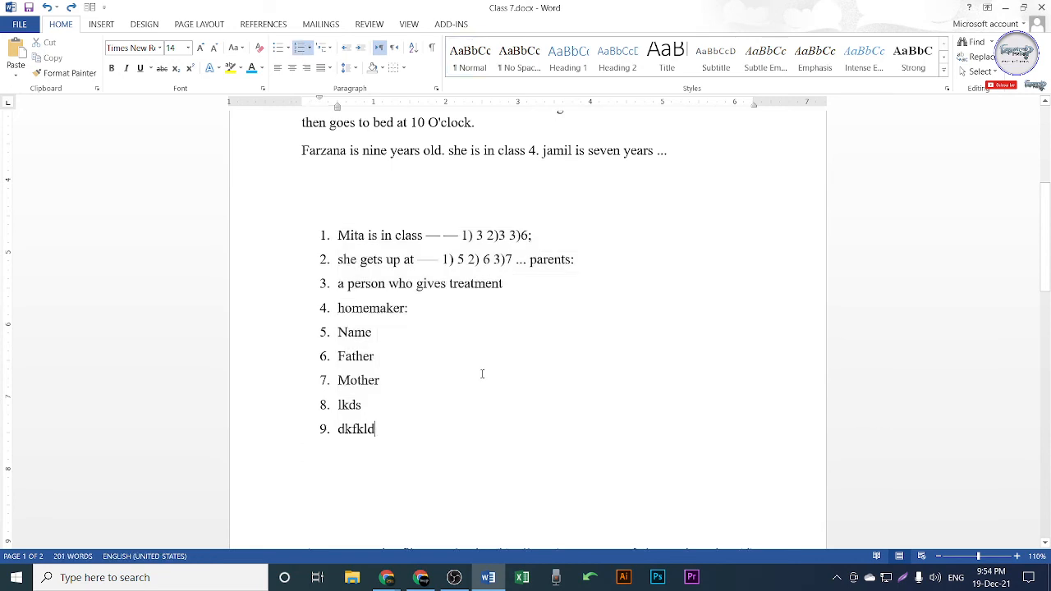
key("ctrl+z")
key("ctrl+z")
key("ctrl+z")
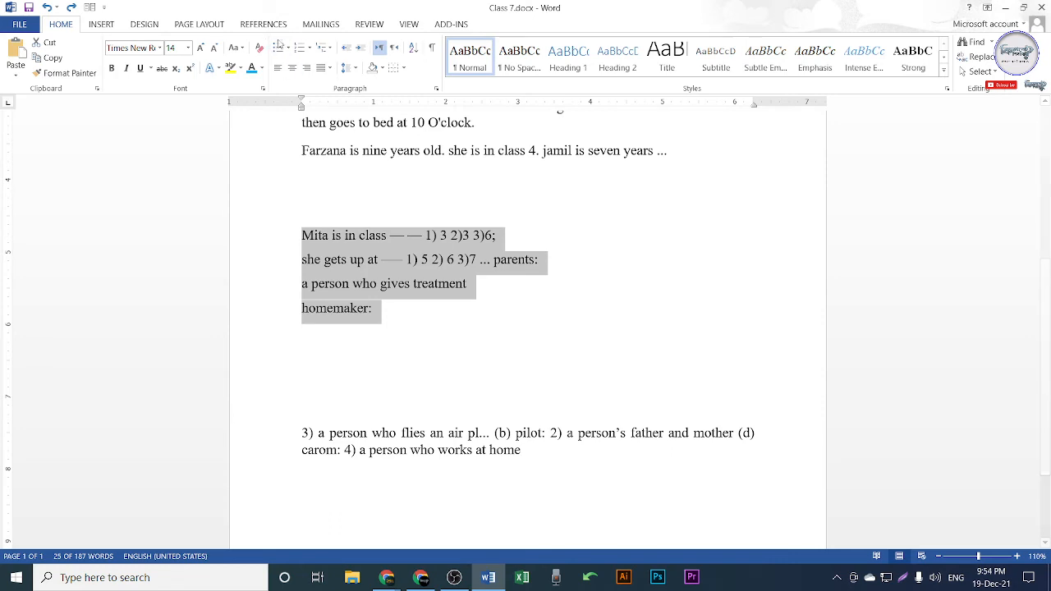
Step: Apply the current 1. a. i. multilevel list to the four paragraphs from "Mita is in class" to "homemaker:"
left_click(323, 48)
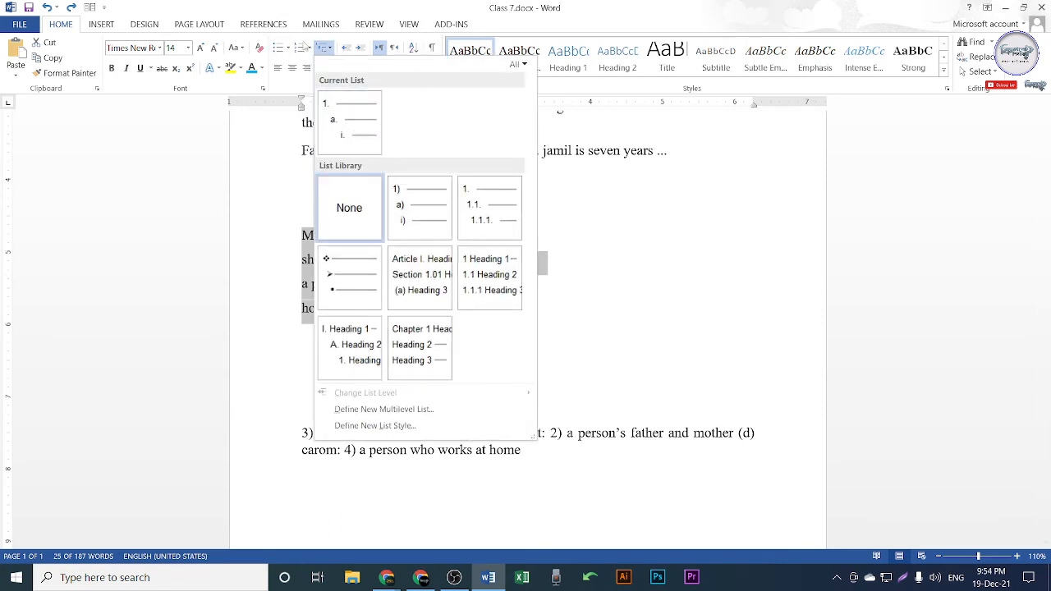
left_click(690, 249)
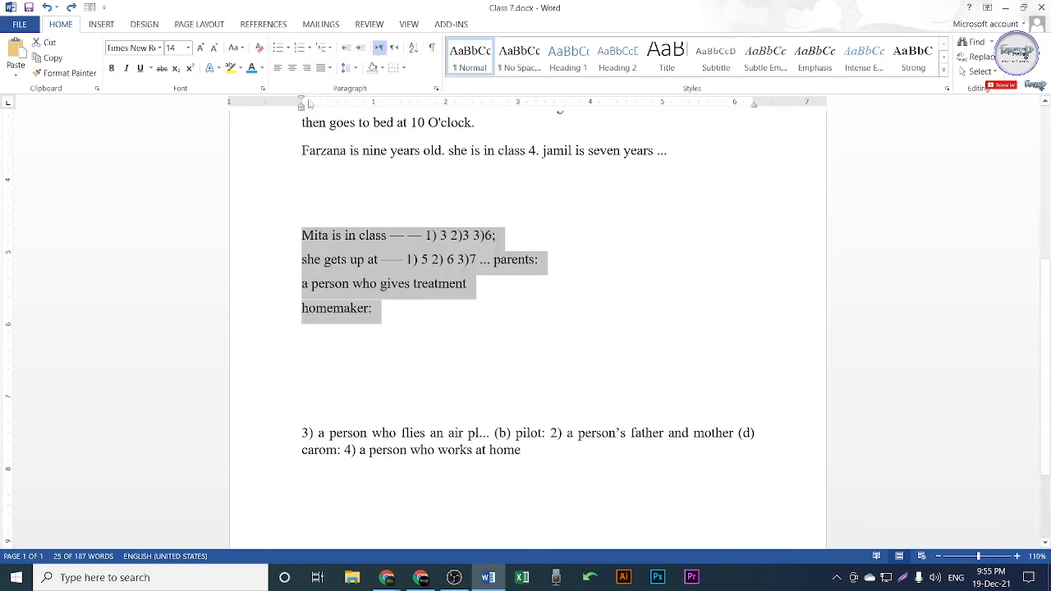
left_click(325, 47)
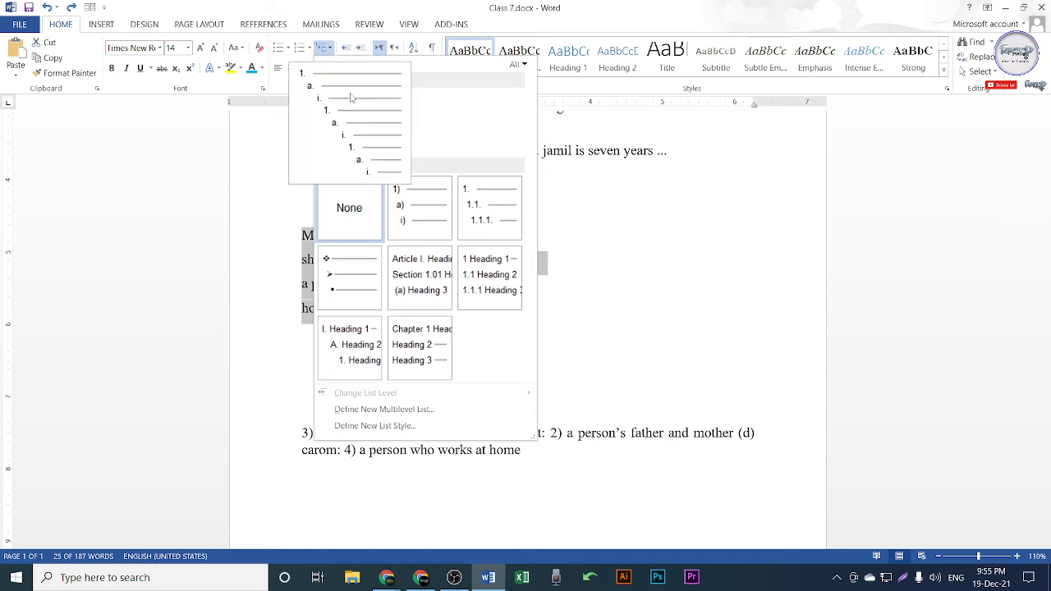
mouse_move(365, 130)
left_click(359, 123)
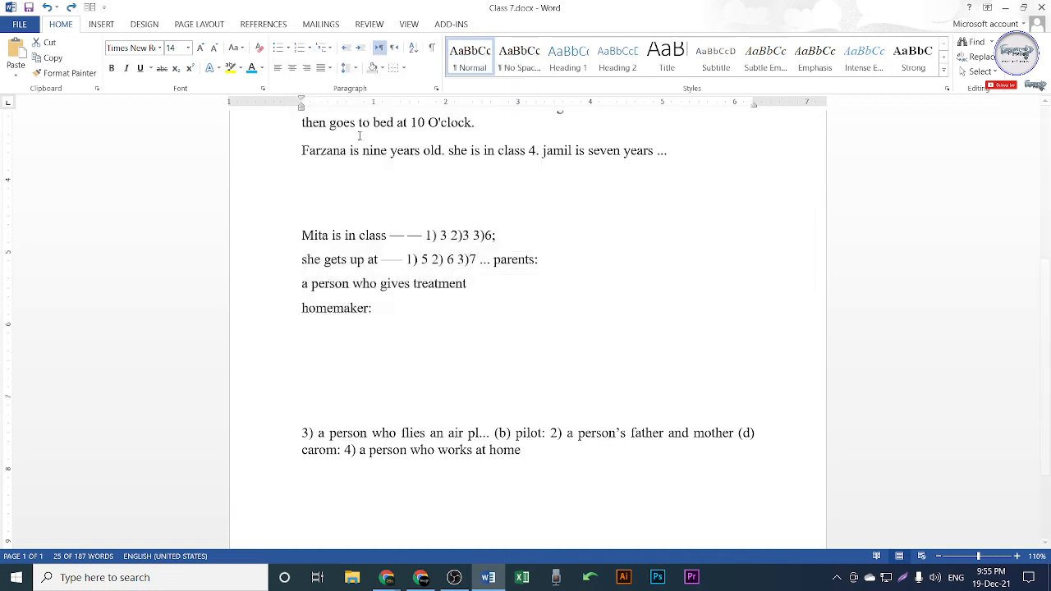
Step: Add the list item "dfdj" after "homemaker:", then an empty item with "jdkfhd" on an unnumbered line within it
left_click(419, 318)
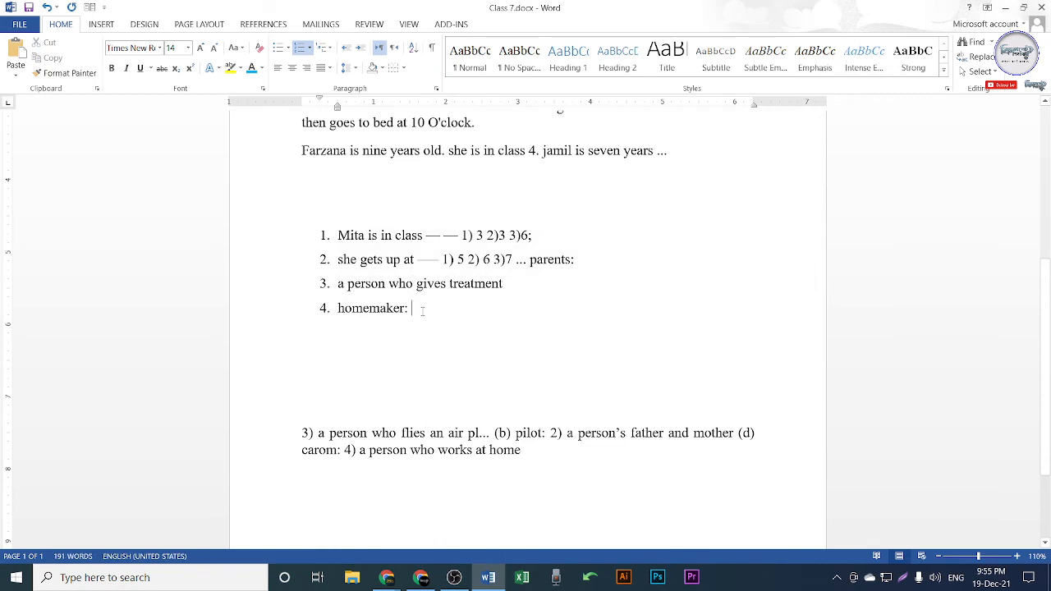
key("Return")
type("dfdj")
key("Return")
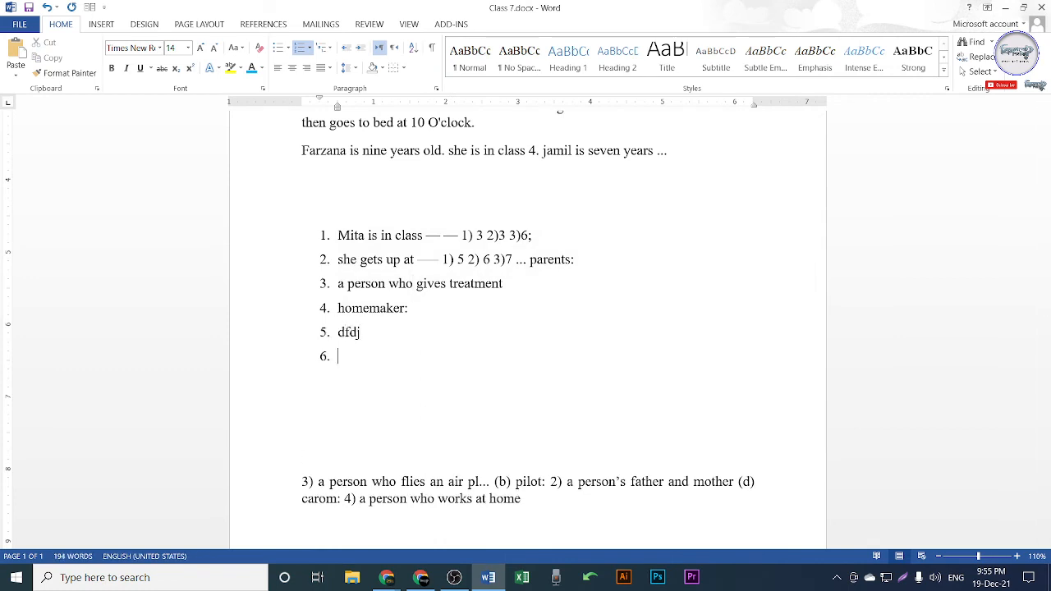
key("shift+Return")
type("jdkfhd")
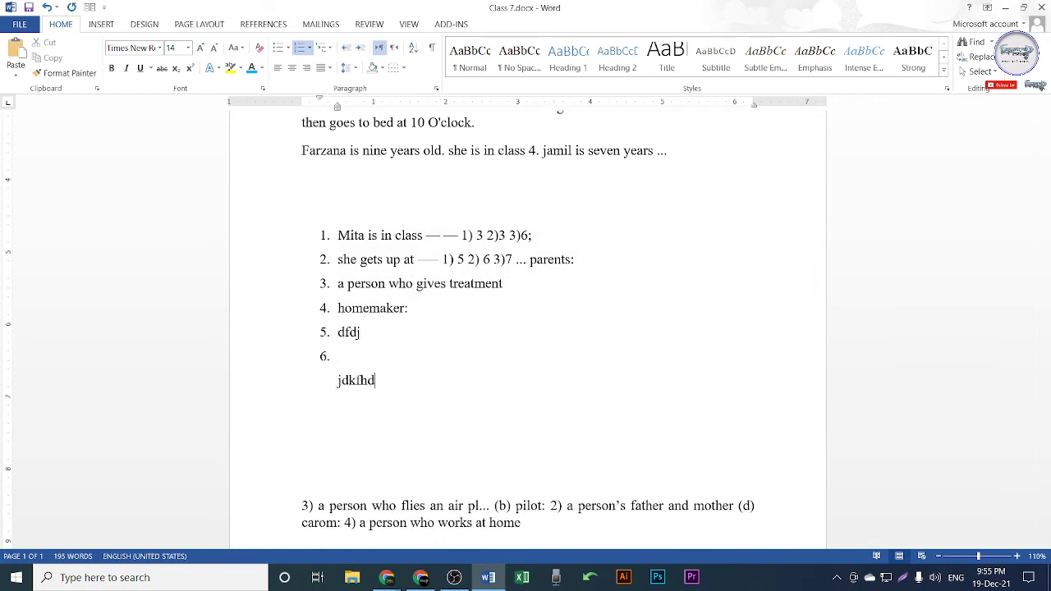
Step: Delete the items and text added below "homemaker:"
key("shift+Return")
key("BackSpace")
key("BackSpace")
key("BackSpace")
key("BackSpace")
key("BackSpace")
key("BackSpace")
key("BackSpace")
key("BackSpace")
key("BackSpace")
key("BackSpace")
key("BackSpace")
key("BackSpace")
key("BackSpace")
key("BackSpace")
key("BackSpace")
key("BackSpace")
key("BackSpace")
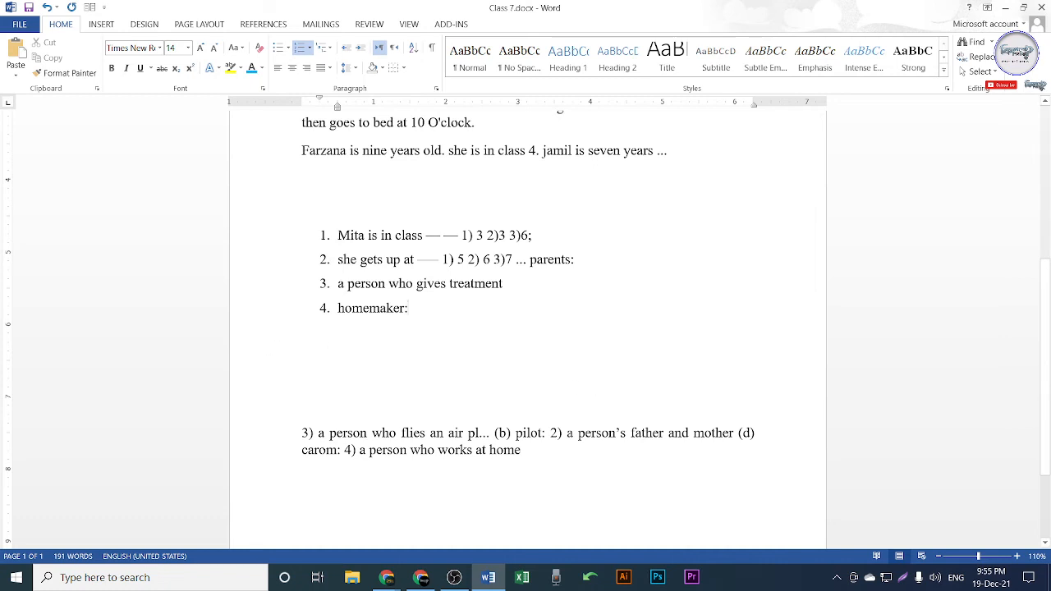
Step: Add an empty fifth list item with a line break, leave the list, and enter "1." as plain text below it
key("Return")
key("BackSpace")
key("BackSpace")
key("Return")
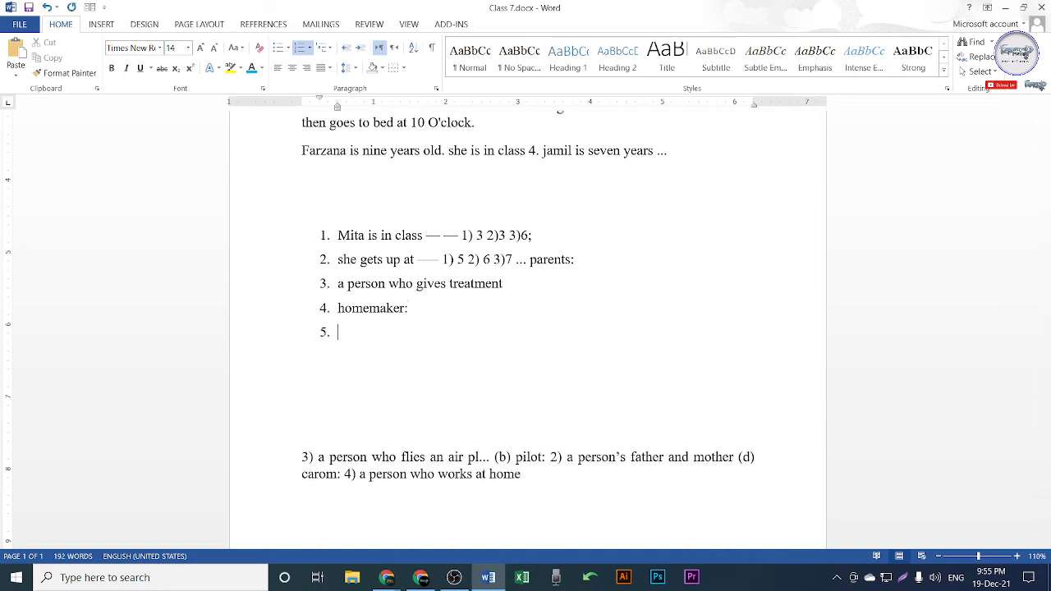
key("shift+Return")
key("Return")
key("Return")
type("dj")
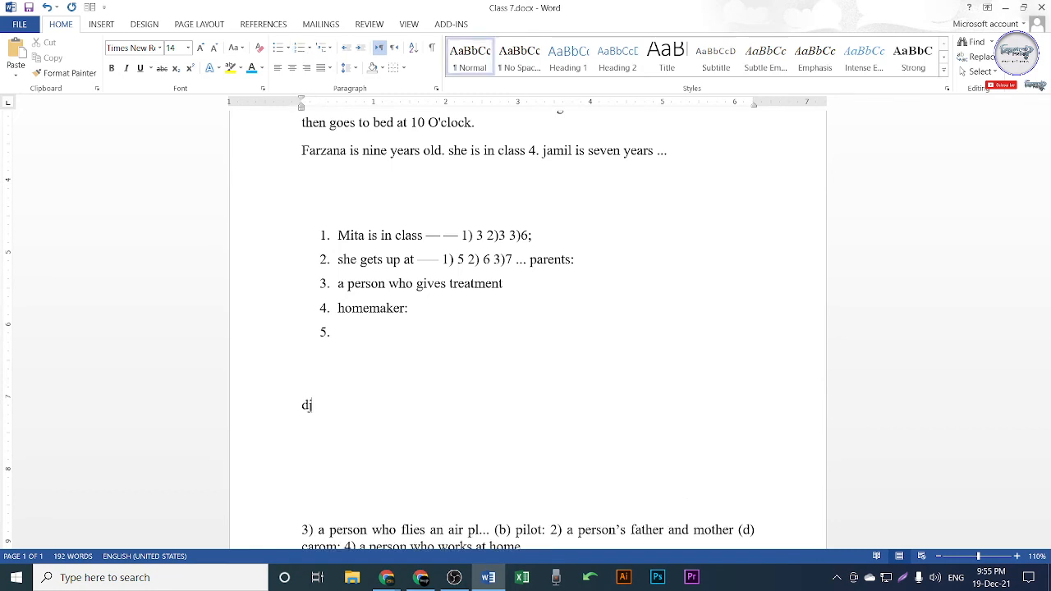
key("BackSpace")
type("1.")
Step: Check the Google Meet call in Chrome, return to the Word document and highlight the four list items
left_click(428, 578)
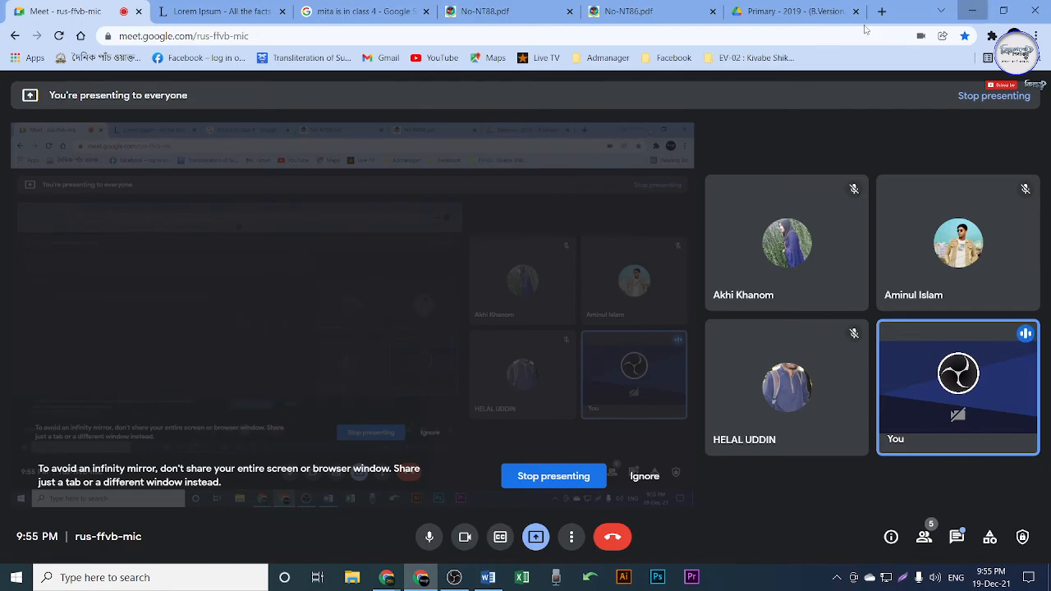
key("alt+Tab")
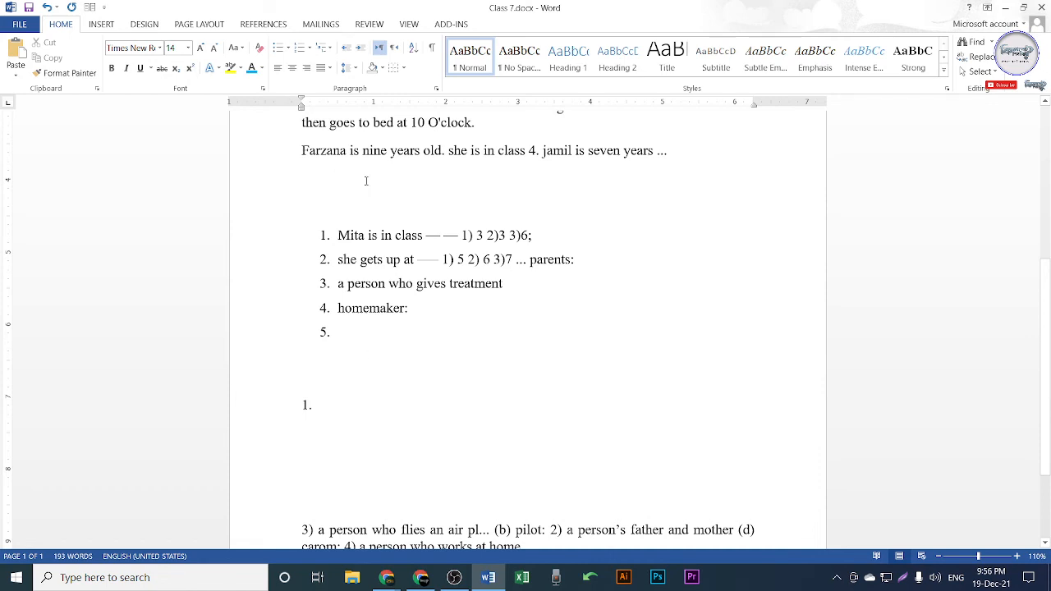
left_click_drag(414, 310, 335, 236)
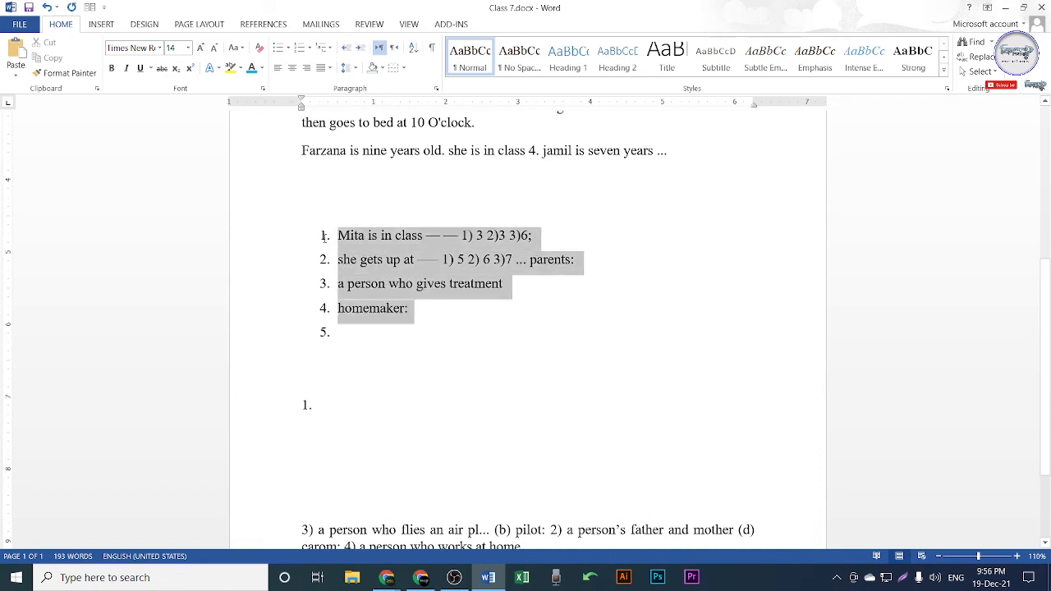
left_click(386, 260)
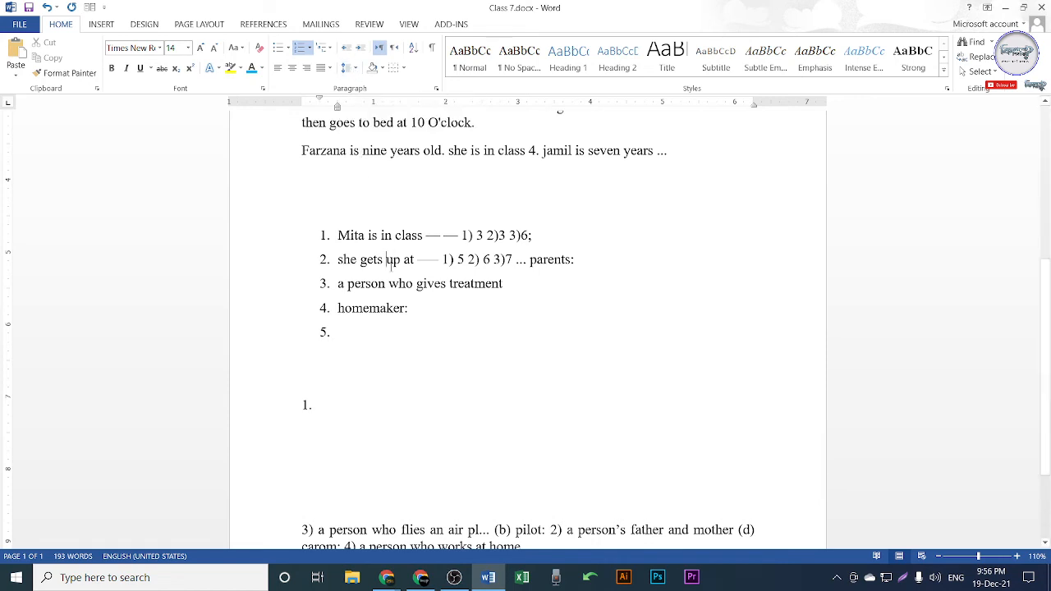
Step: Undo the list, paragraph-splitting, spacing and border edits, back to the borderless "Class : 07" title and the two original body paragraphs
key("ctrl+z")
key("ctrl+z")
key("ctrl+z")
key("ctrl+z")
key("ctrl+z")
key("ctrl+z")
key("ctrl+z")
key("ctrl+z")
key("ctrl+z")
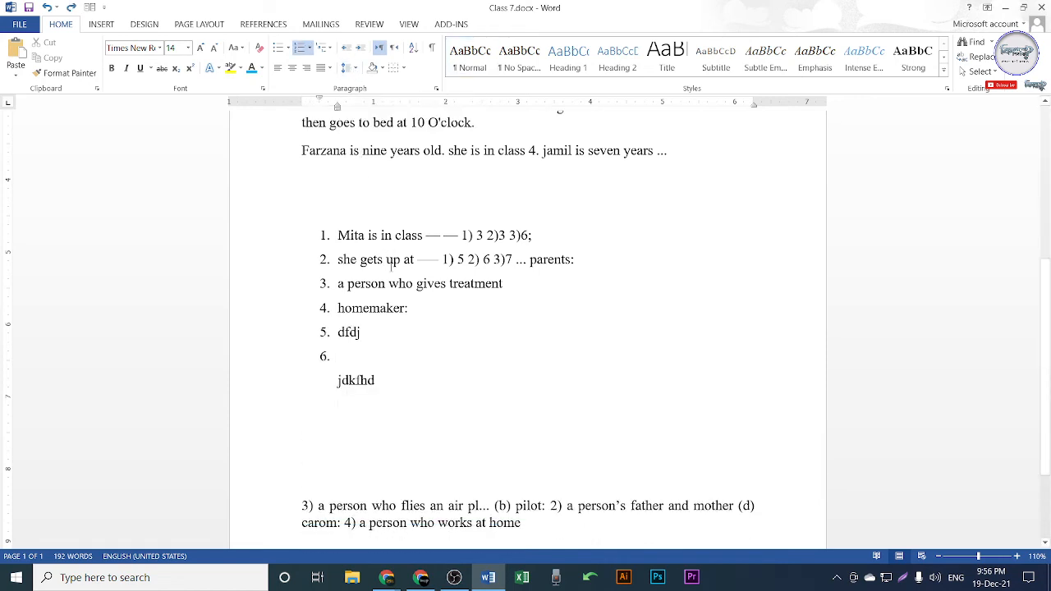
key("ctrl+z")
key("ctrl+z")
key("ctrl+z")
key("ctrl+z")
key("ctrl+z")
key("ctrl+z")
key("ctrl+z")
key("ctrl+z")
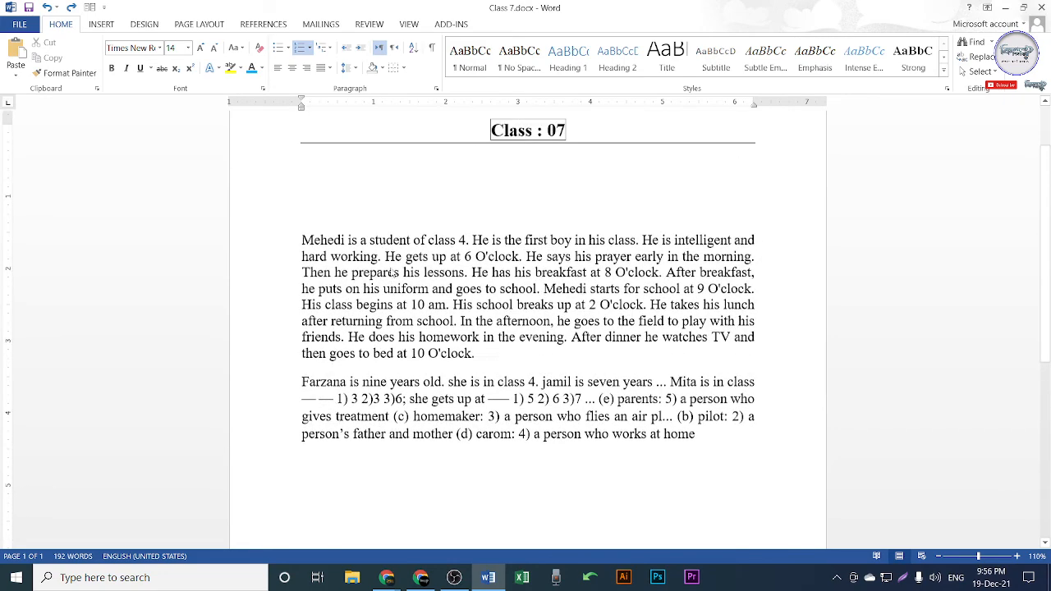
key("ctrl+z")
key("ctrl+z")
key("ctrl+z")
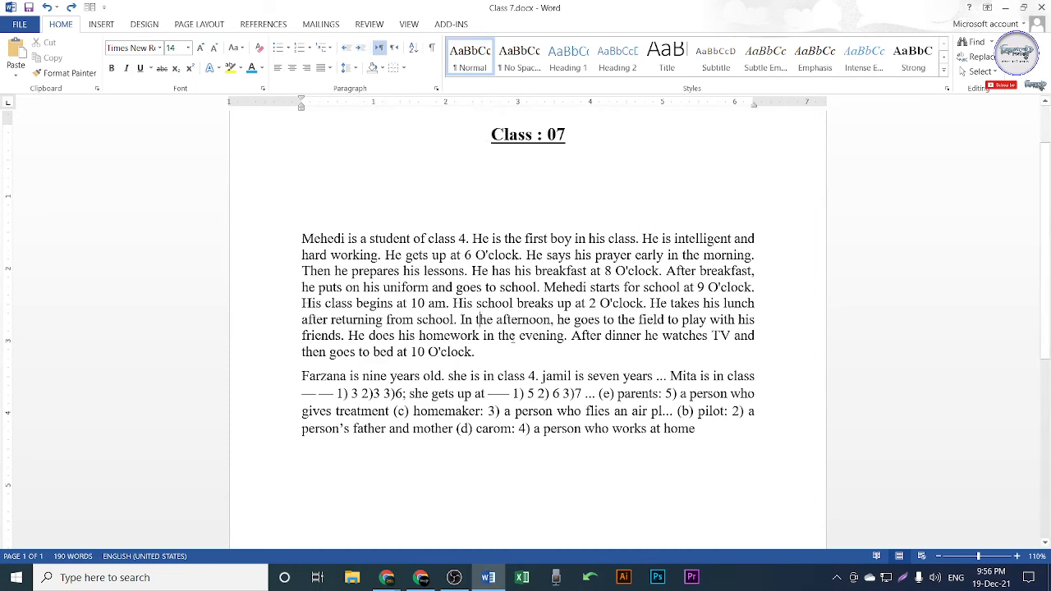
Step: Zoom the document to 140%, check the Google Meet call in Chrome, and return to the Word document
scroll(367, 255, "up", 3)
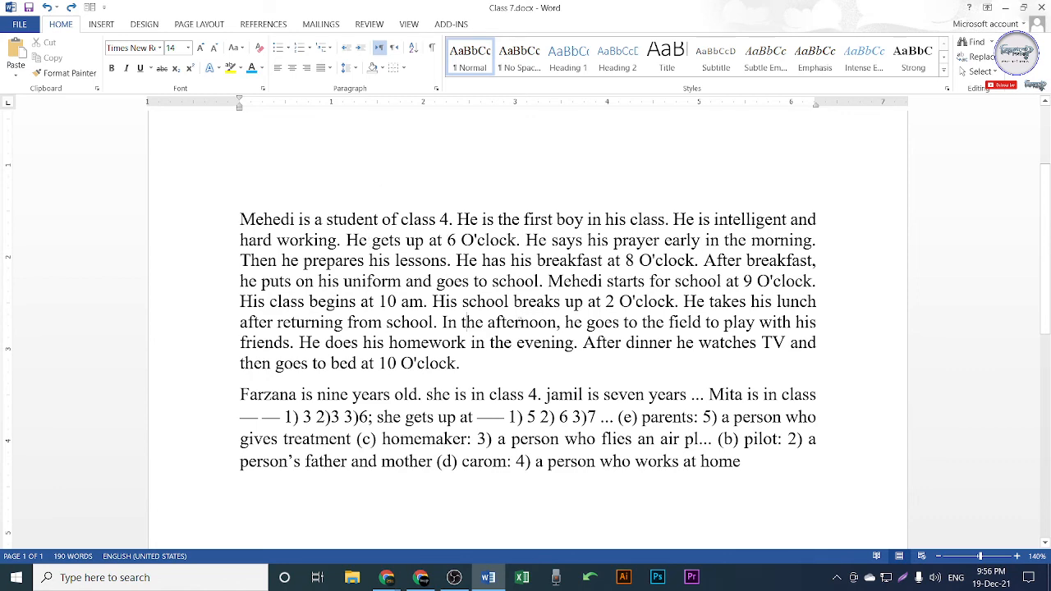
scroll(447, 319, "up", 1)
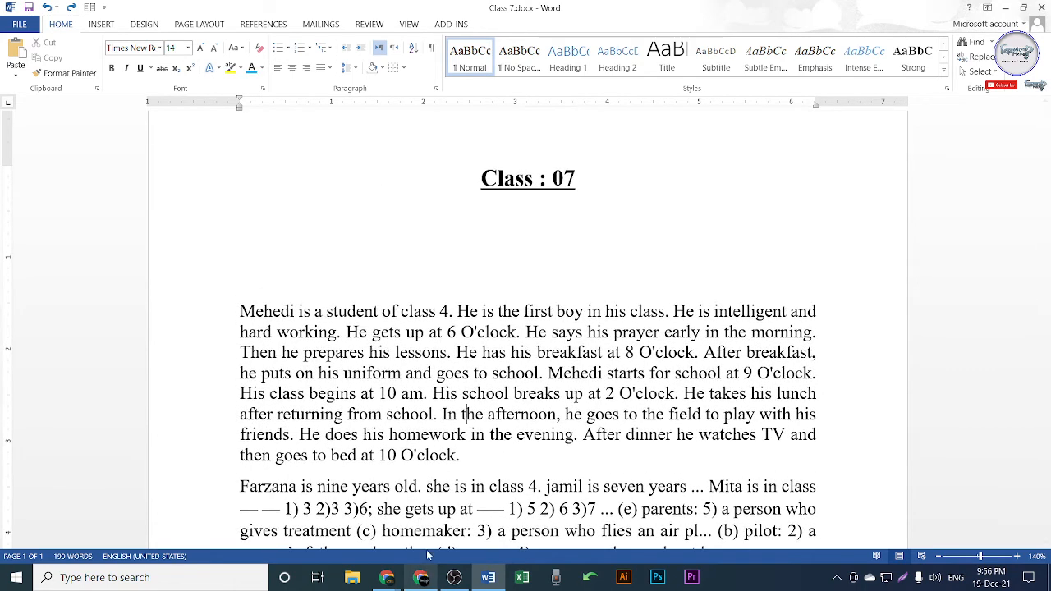
key("alt+Tab")
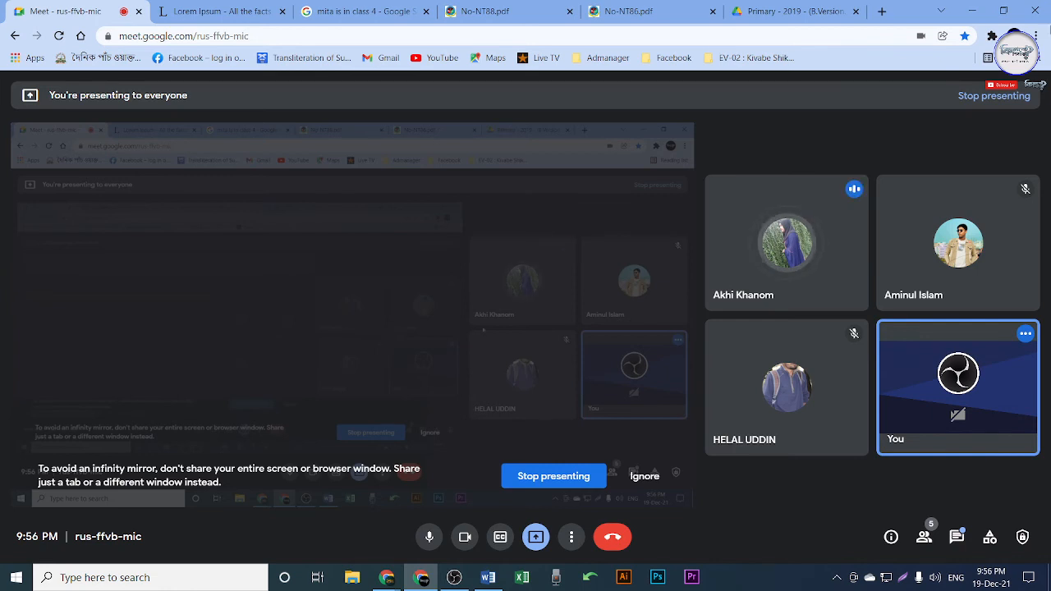
left_click(967, 10)
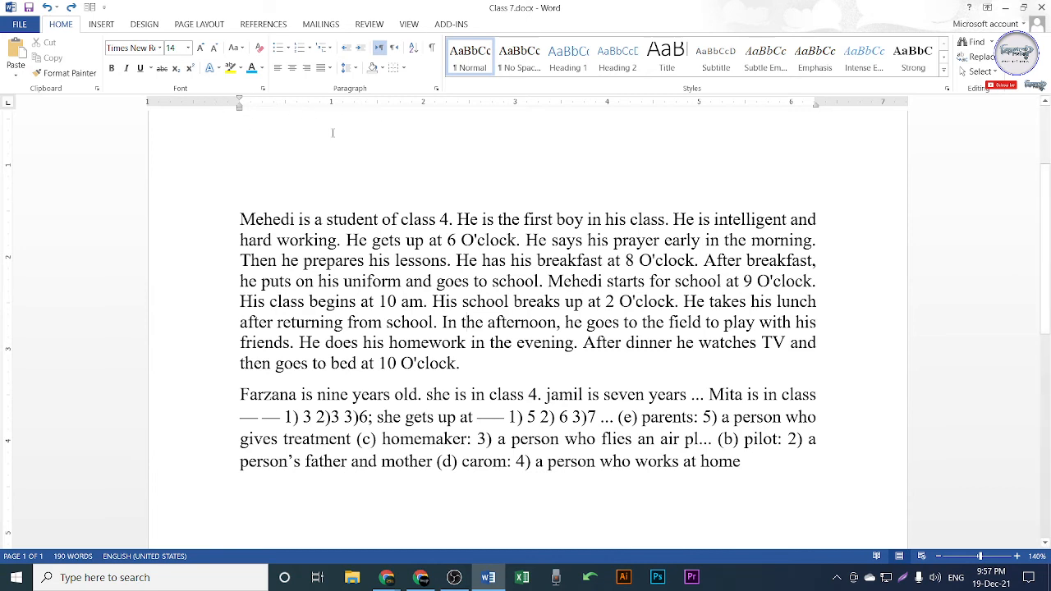
Step: Hide the document's ruler and show it again
left_click(413, 25)
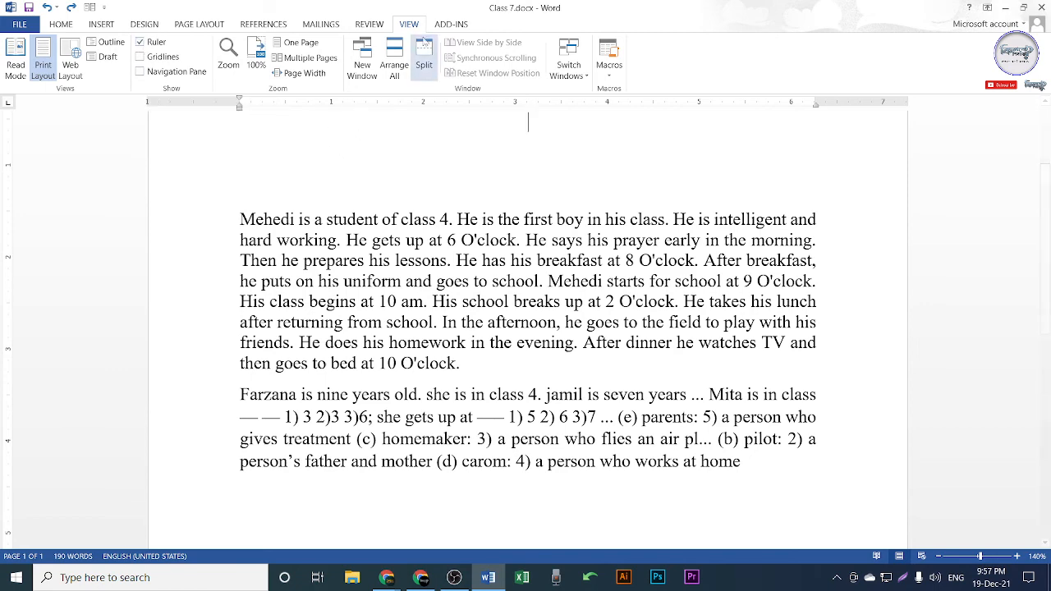
left_click(140, 42)
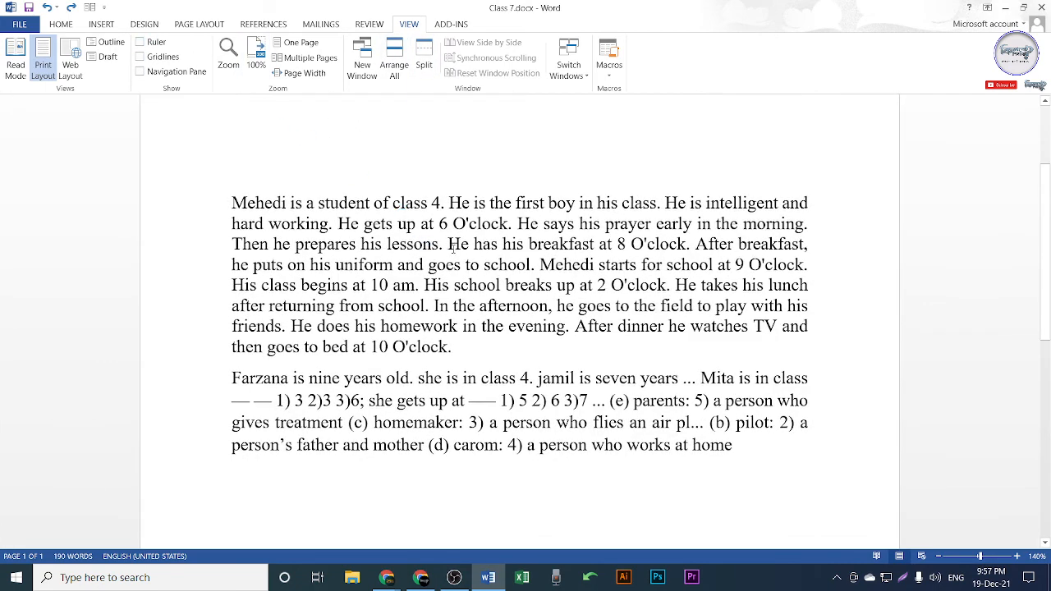
scroll(452, 248, "up", 3)
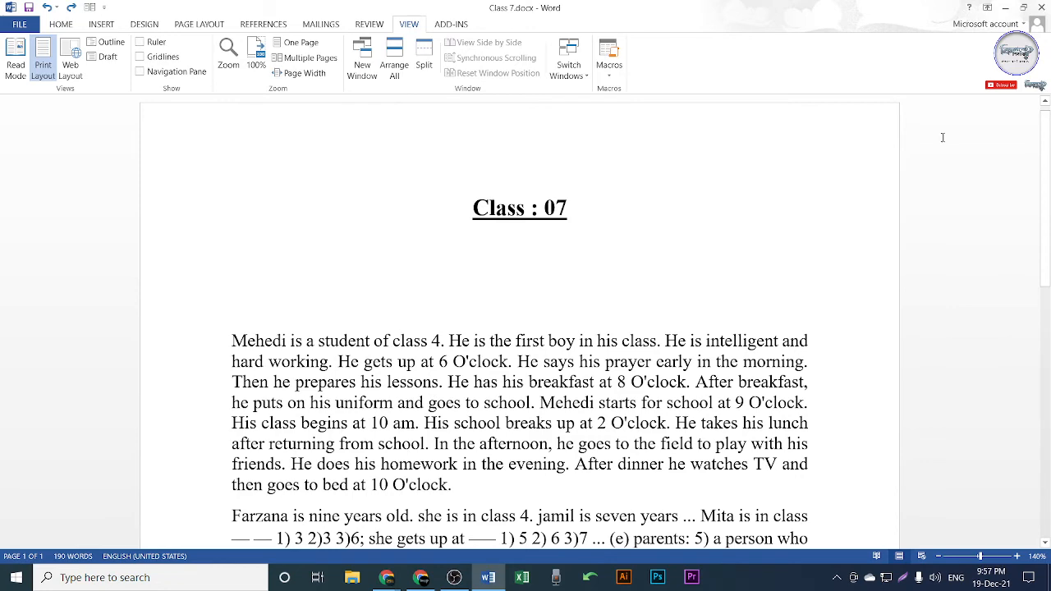
left_click(141, 42)
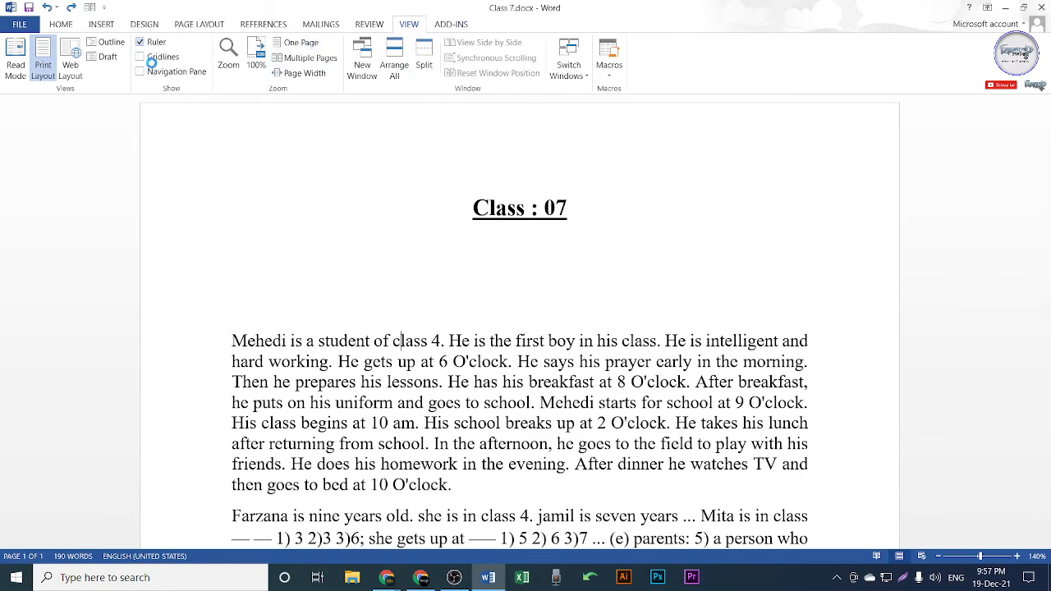
scroll(422, 244, "up", 1)
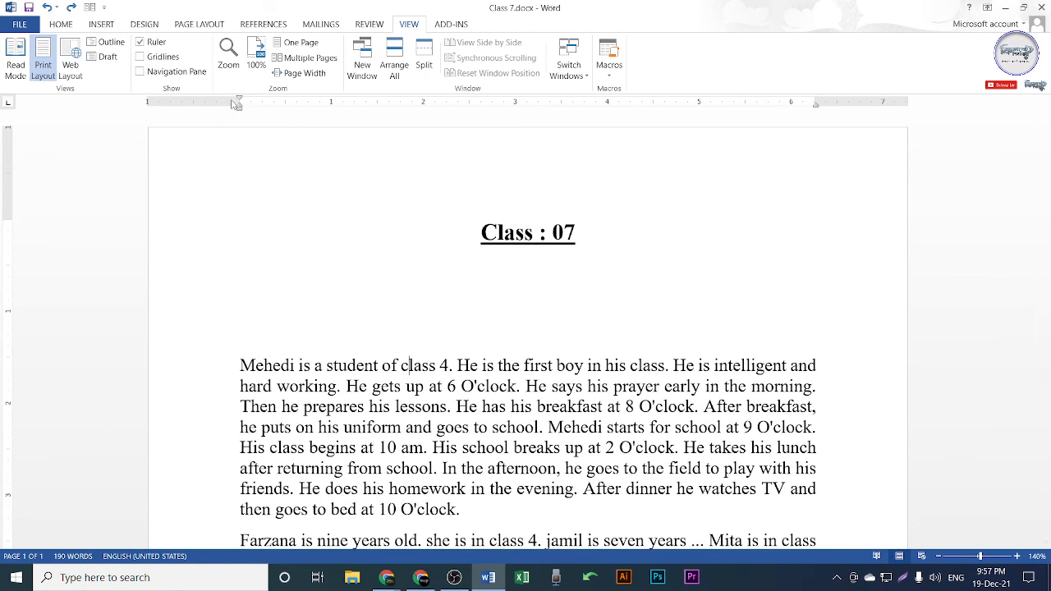
Step: Set the first body paragraph's left indent to about 0.75 inch, with the first line at about 0.25 inch, and its right indent to about 2.1 inches
left_click_drag(240, 104, 325, 108)
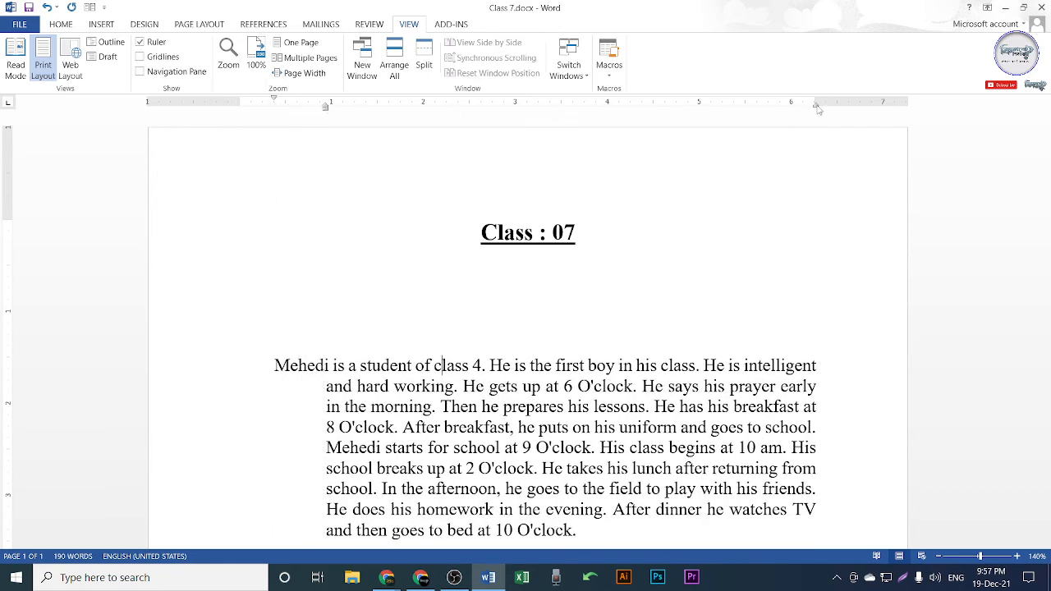
mouse_move(816, 107)
left_mouse_down()
mouse_move(621, 115)
mouse_move(697, 117)
mouse_move(430, 110)
left_mouse_up()
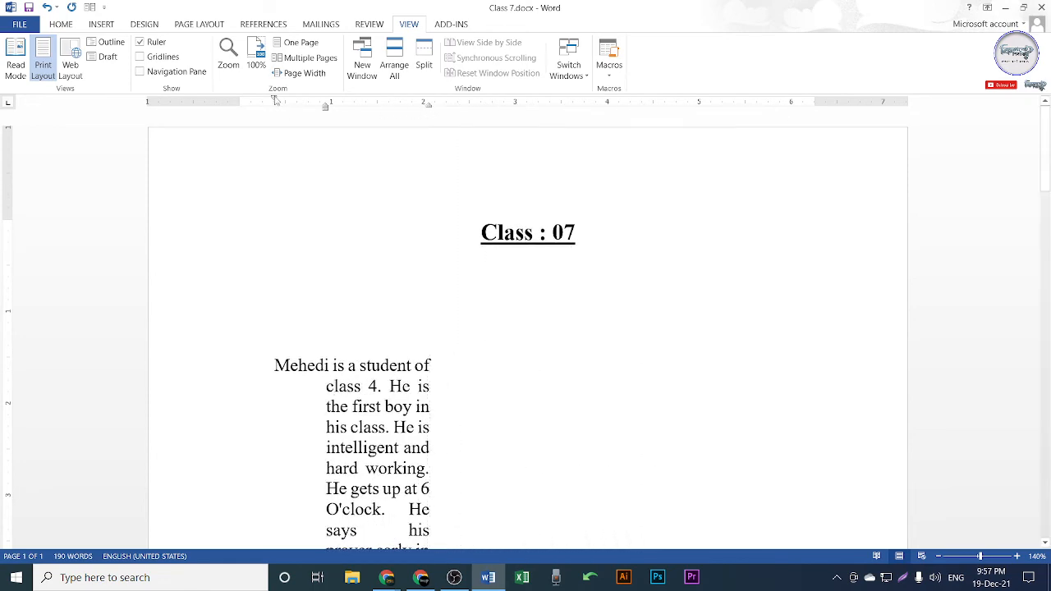
mouse_move(276, 98)
left_mouse_down()
mouse_move(383, 106)
mouse_move(278, 108)
mouse_move(403, 110)
mouse_move(308, 118)
left_mouse_up()
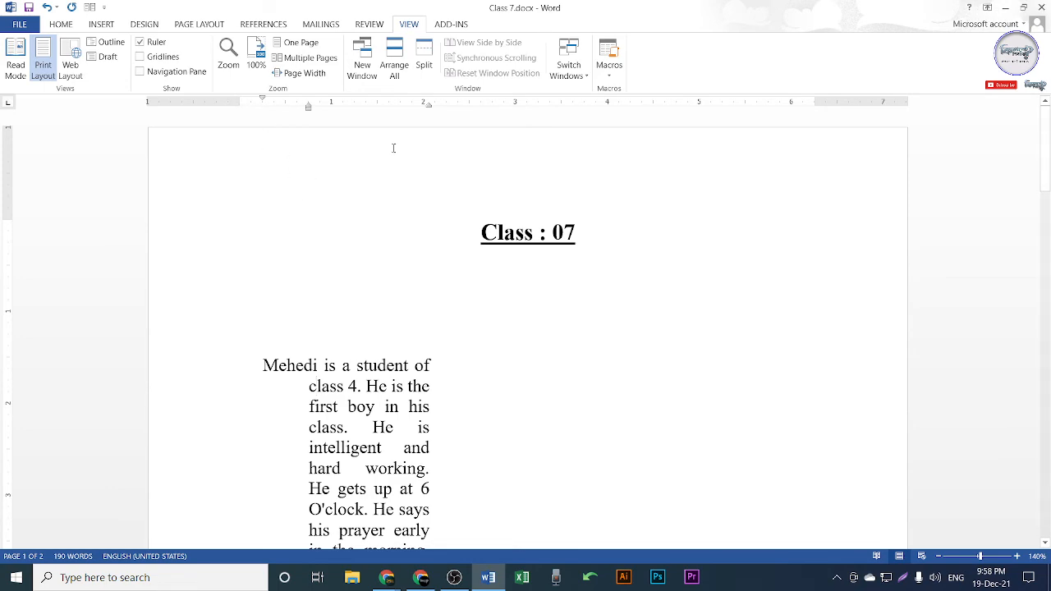
Step: Restore the first body paragraph's right indent to about 6.25 inches and align its first line with the left margin
left_click_drag(429, 107, 815, 120)
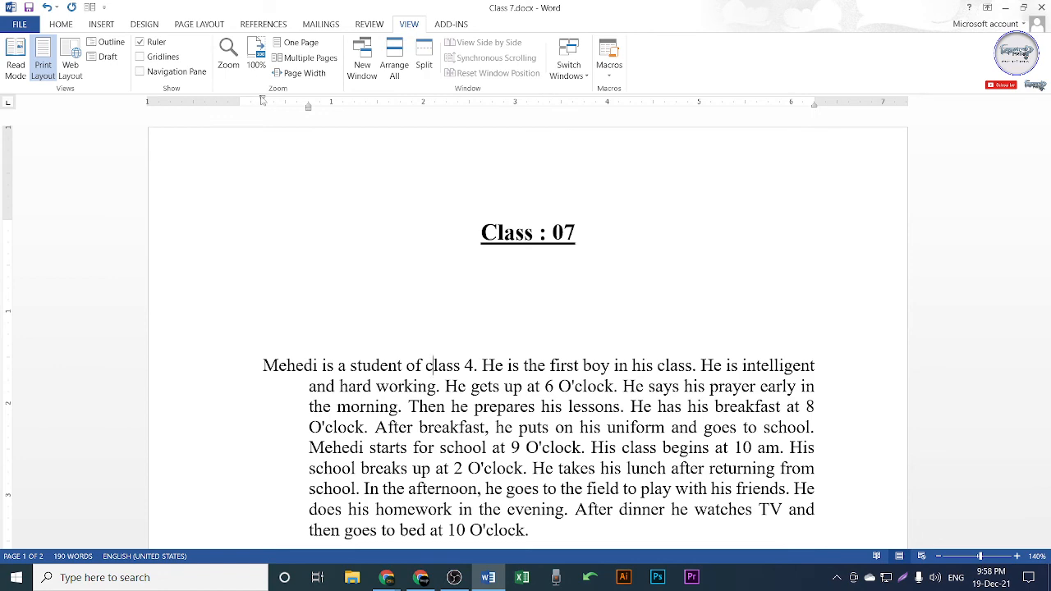
mouse_move(263, 100)
left_mouse_down()
mouse_move(240, 105)
mouse_move(585, 109)
mouse_move(357, 121)
left_mouse_up()
mouse_move(293, 122)
left_mouse_down()
mouse_move(159, 121)
mouse_move(264, 119)
mouse_move(239, 113)
left_mouse_up()
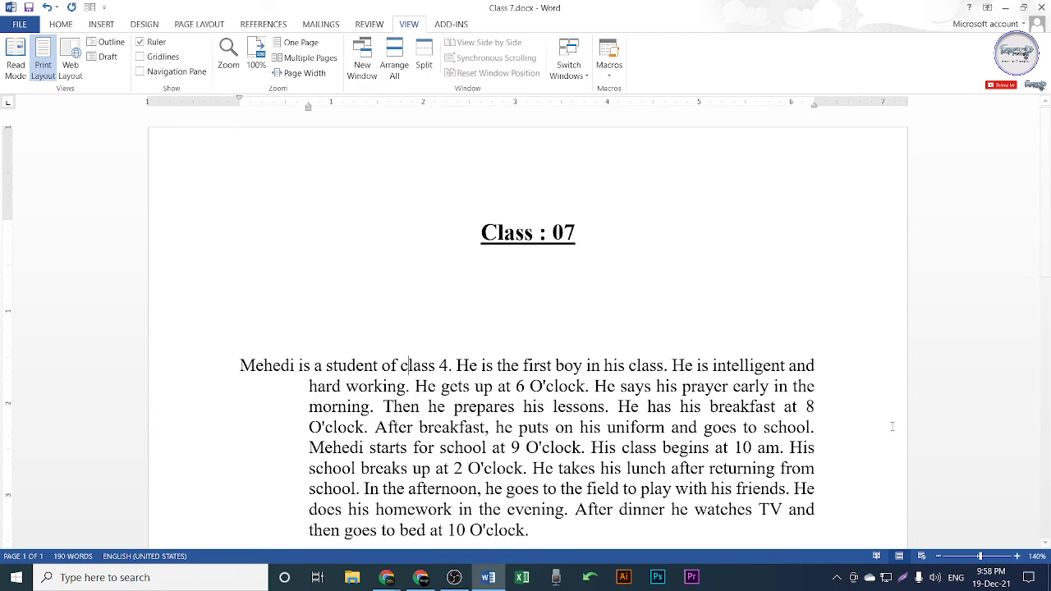
Step: Capture the ruler area with the screenshot tool, circle the first-line, left and right indent markers in red, and discard the capture
left_click(904, 578)
left_click_drag(102, 1, 1018, 219)
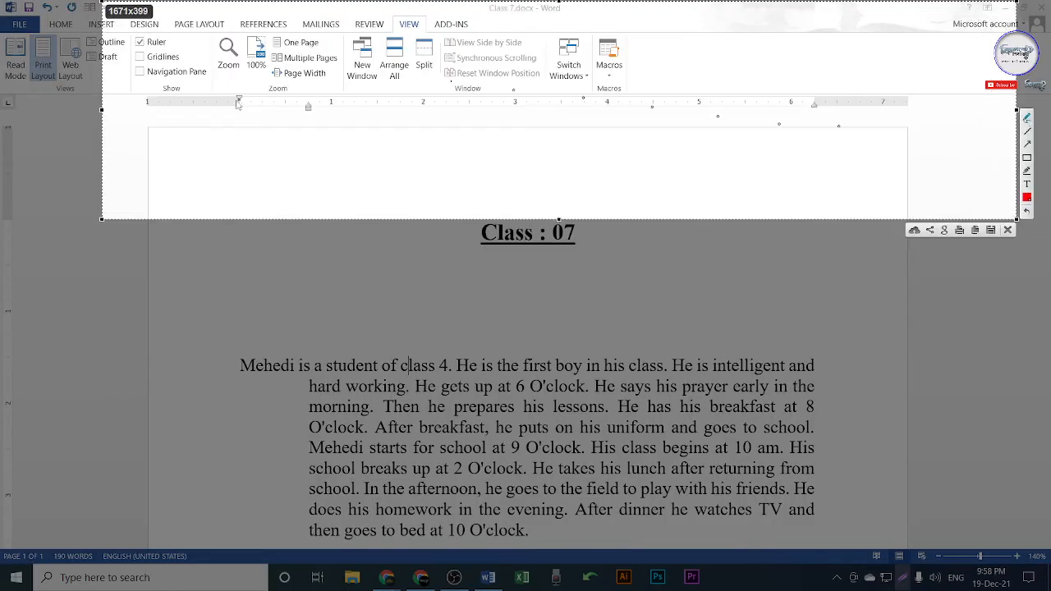
mouse_move(225, 85)
left_mouse_down()
mouse_move(255, 103)
mouse_move(230, 80)
left_mouse_up()
mouse_move(296, 97)
left_mouse_down()
mouse_move(316, 97)
mouse_move(285, 115)
mouse_move(305, 93)
left_mouse_up()
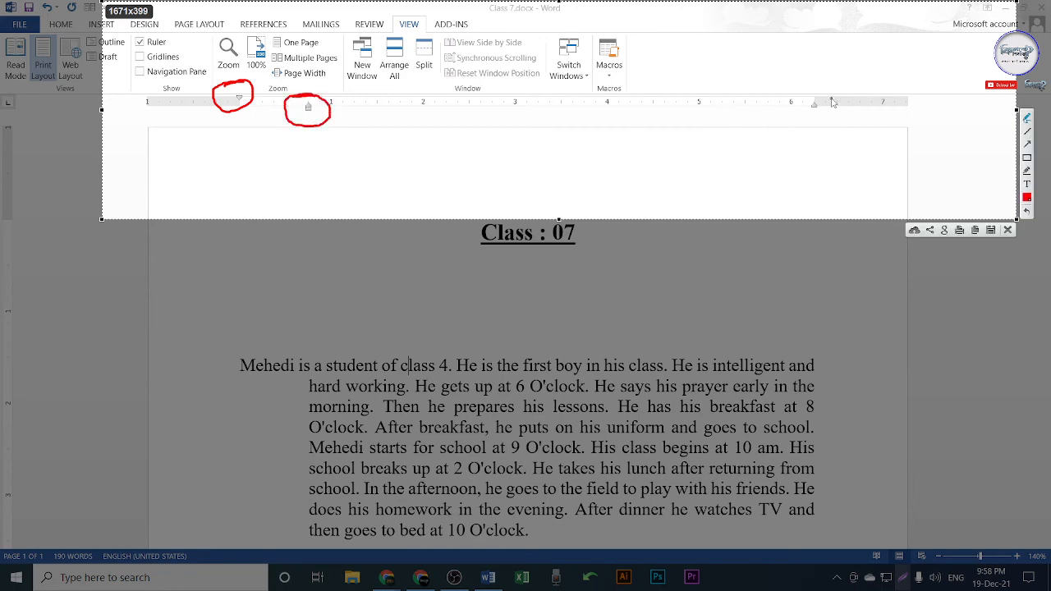
mouse_move(834, 102)
left_mouse_down()
mouse_move(813, 129)
mouse_move(826, 116)
left_mouse_up()
left_click(1007, 230)
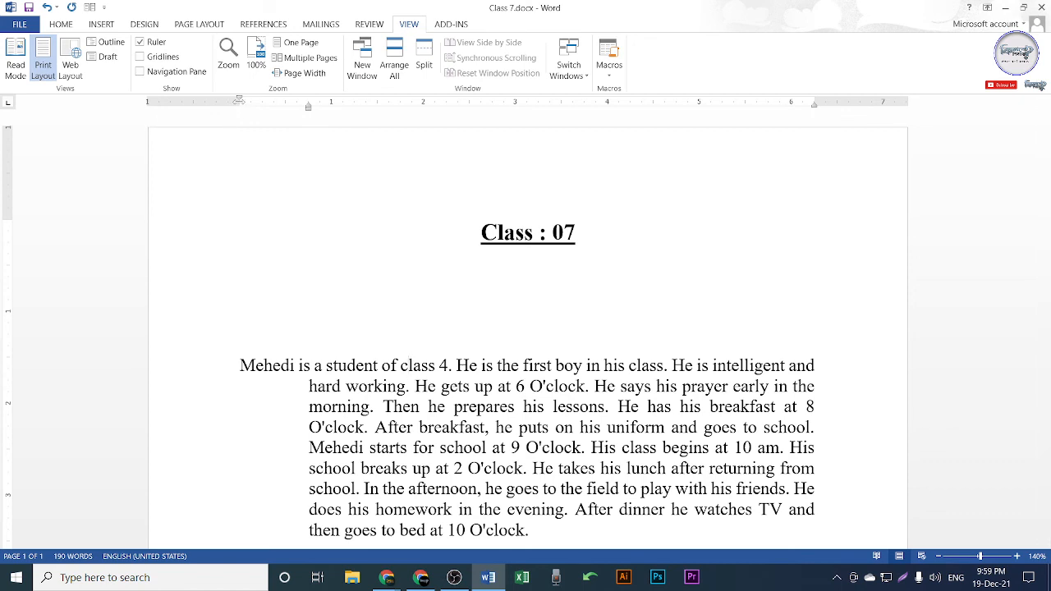
left_click_drag(238, 99, 242, 99)
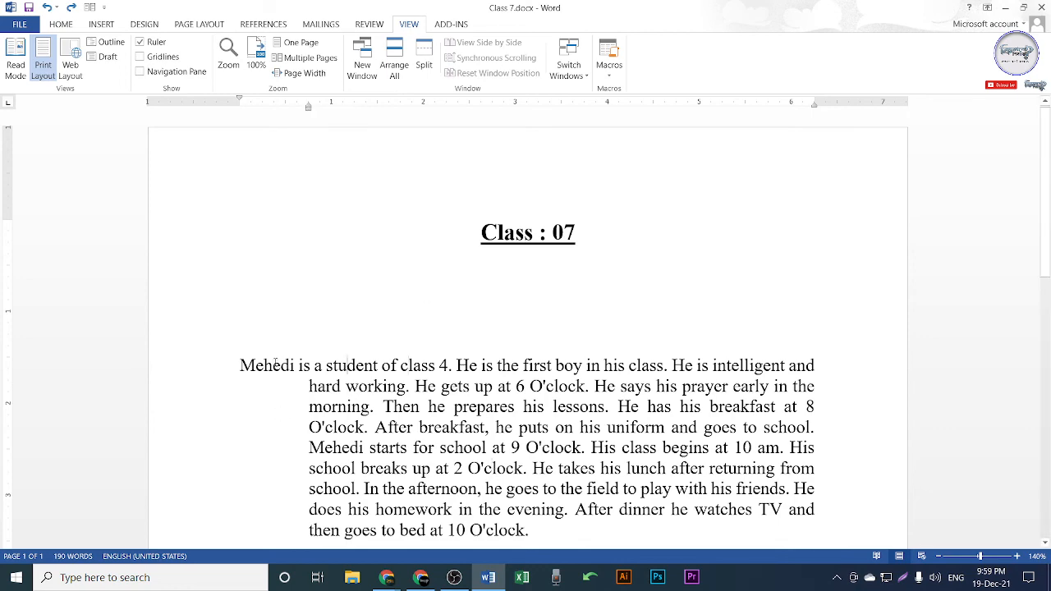
mouse_move(307, 105)
left_mouse_down()
mouse_move(370, 105)
mouse_move(435, 124)
left_mouse_up()
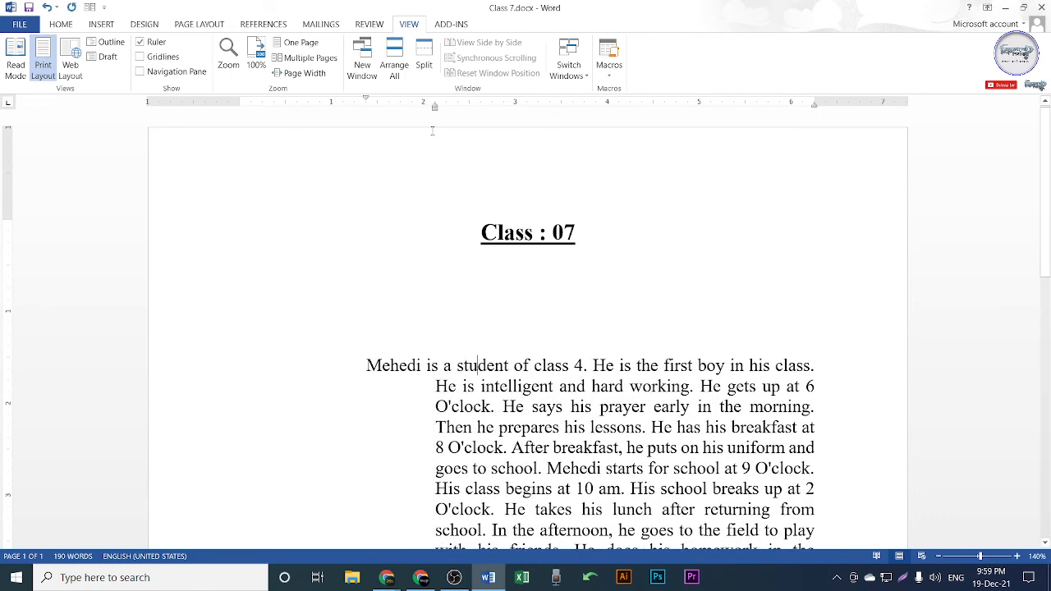
key("ctrl+z")
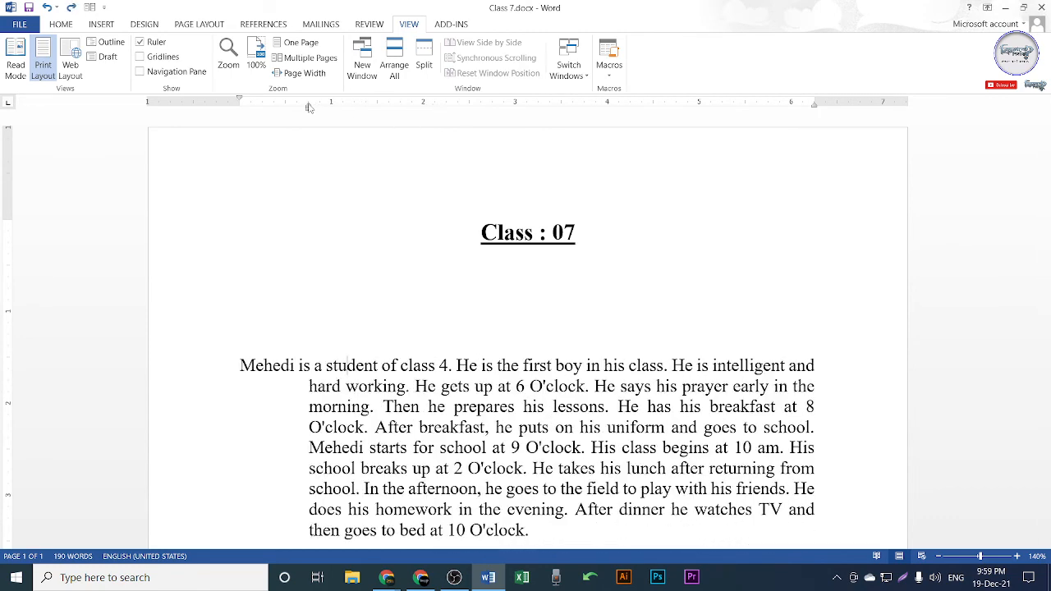
Step: Move the first body paragraph's hanging indent out to about 2 inches and back in to about 0.4 inch, leaving its first line in place
mouse_move(308, 105)
left_mouse_down()
mouse_move(336, 107)
mouse_move(247, 108)
mouse_move(309, 114)
mouse_move(249, 114)
mouse_move(270, 119)
mouse_move(422, 114)
left_mouse_up()
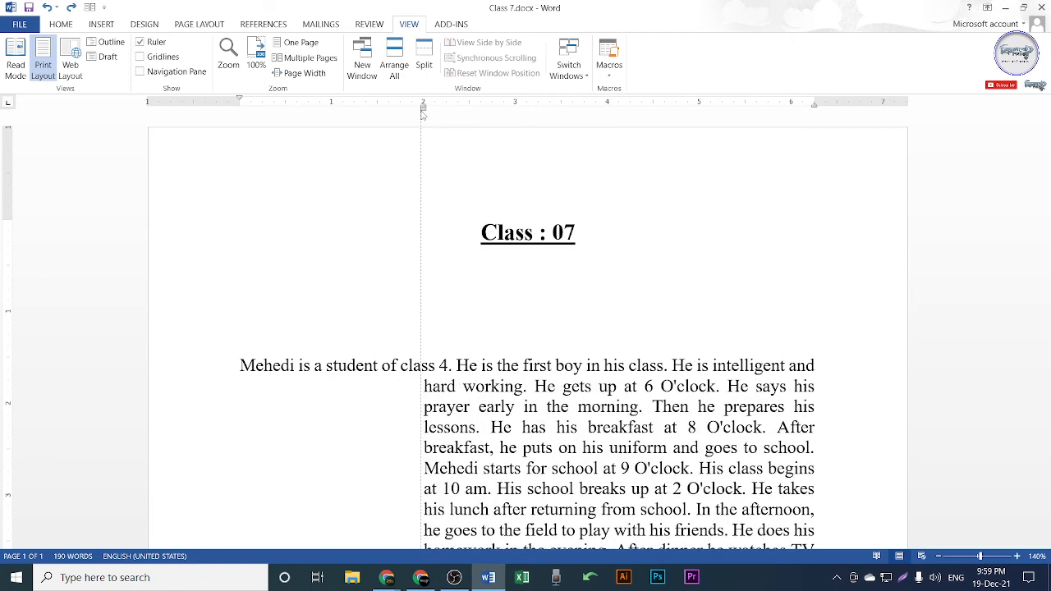
mouse_move(422, 113)
left_mouse_down()
mouse_move(668, 115)
mouse_move(683, 133)
mouse_move(490, 156)
mouse_move(301, 150)
mouse_move(241, 160)
mouse_move(277, 148)
mouse_move(273, 109)
mouse_move(261, 110)
mouse_move(273, 113)
left_mouse_up()
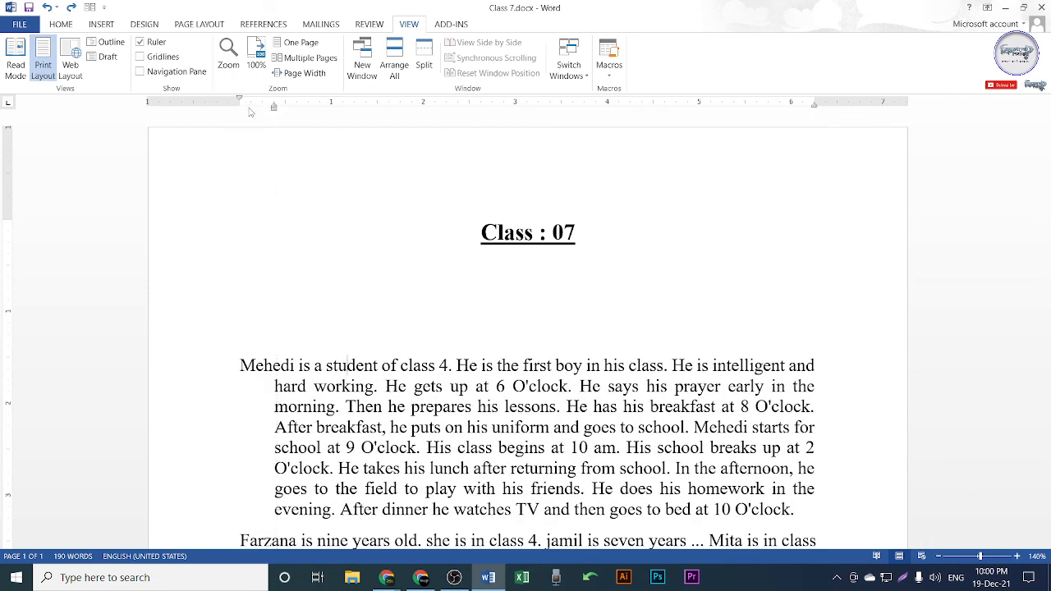
Step: Capture the ruler area with the screenshot tool, draw beside the indent markers, undo the drawing and close the capture
scroll(252, 126, "up", 5)
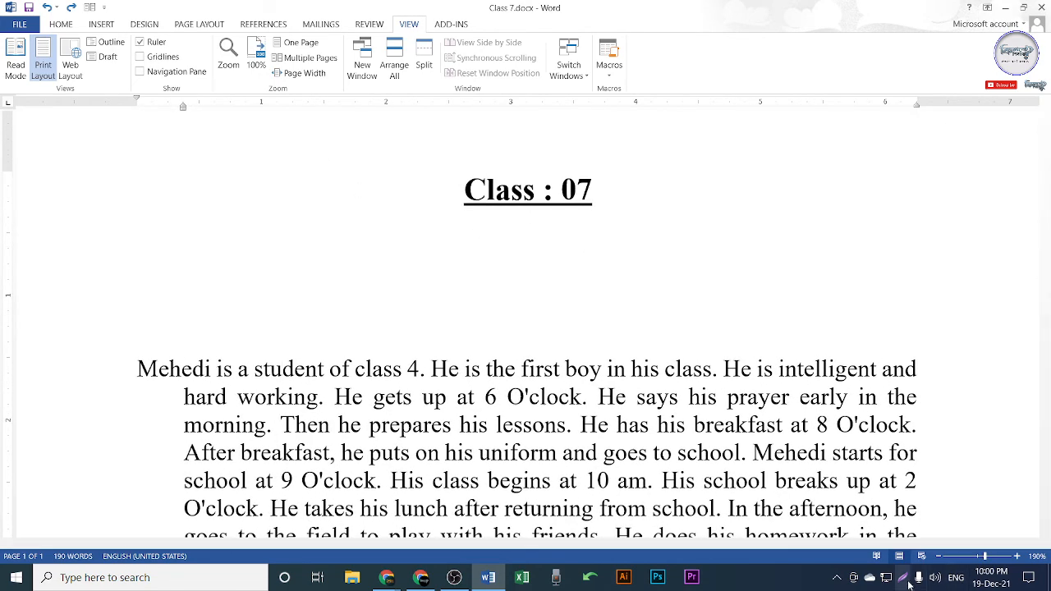
key("Print")
left_click_drag(60, 25, 1049, 264)
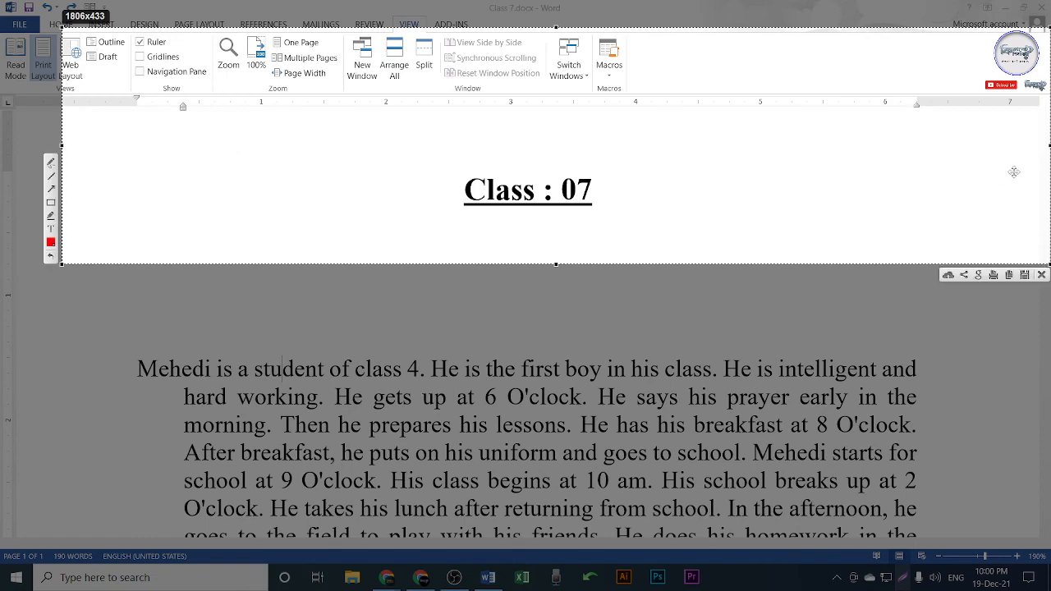
left_click(51, 164)
mouse_move(151, 105)
left_mouse_down()
mouse_move(155, 115)
mouse_move(249, 118)
left_mouse_up()
key("ctrl+z")
key("ctrl+z")
left_click(1009, 276)
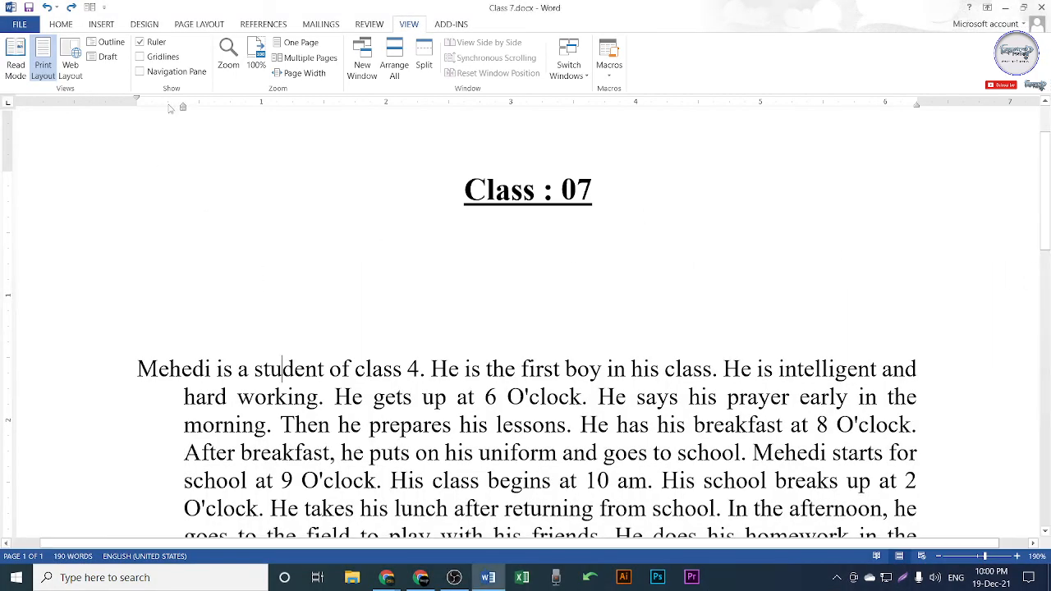
Step: Reduce the first body paragraph's hanging indent to about 0.25 inch
left_click_drag(183, 107, 167, 108)
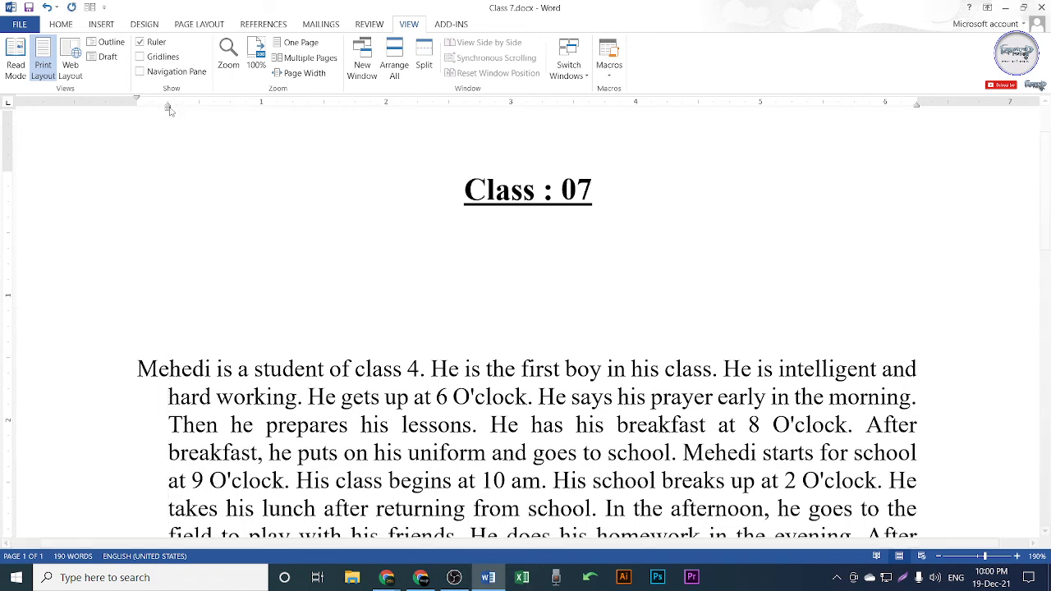
left_click(168, 107)
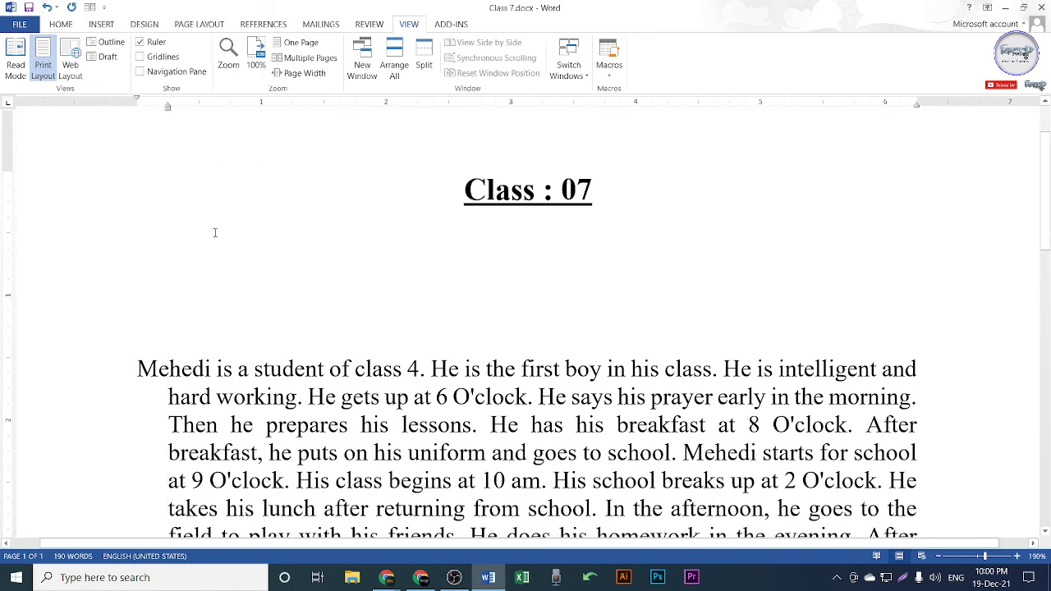
Step: Pull the first body paragraph's right indent in to about 5.7 and 3.7 inches, and return it to about 6.25 inches
scroll(419, 293, "down", 9, "ctrl")
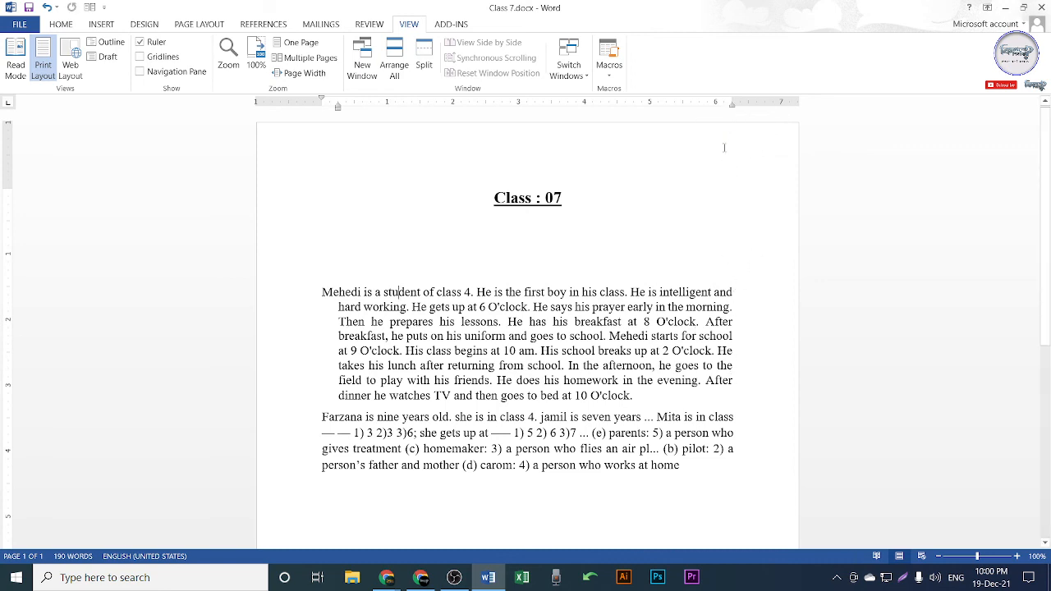
left_click_drag(731, 105, 695, 105)
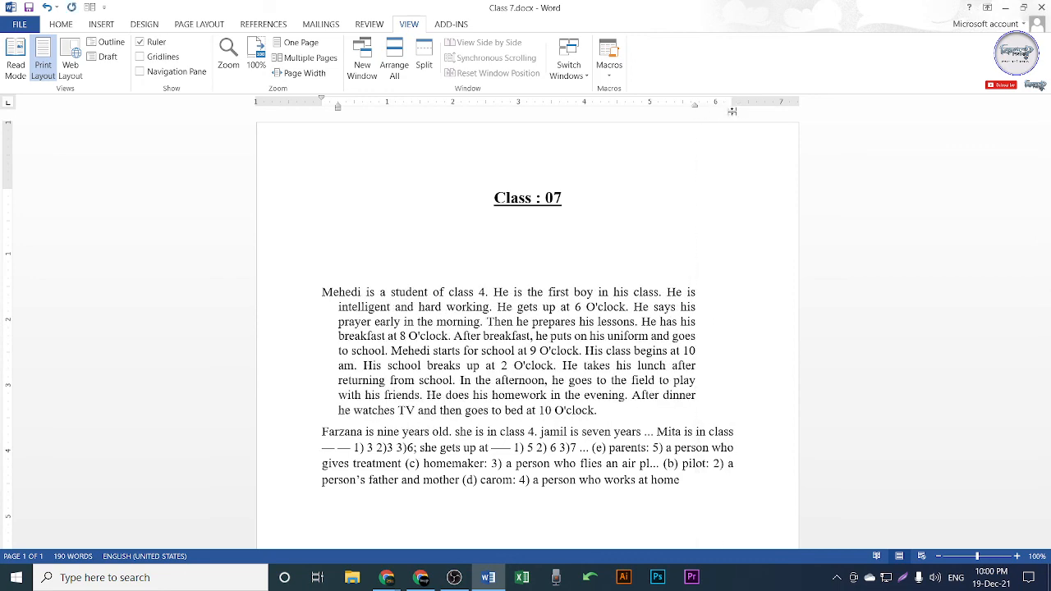
mouse_move(695, 109)
left_mouse_down()
mouse_move(494, 136)
mouse_move(537, 134)
mouse_move(565, 108)
left_mouse_up()
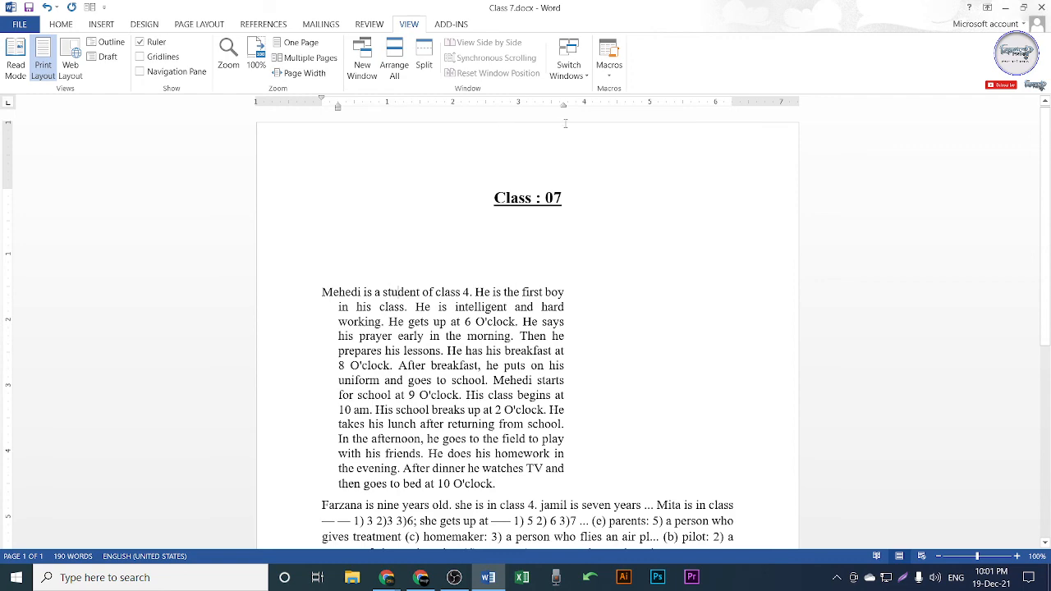
left_click_drag(564, 107, 733, 109)
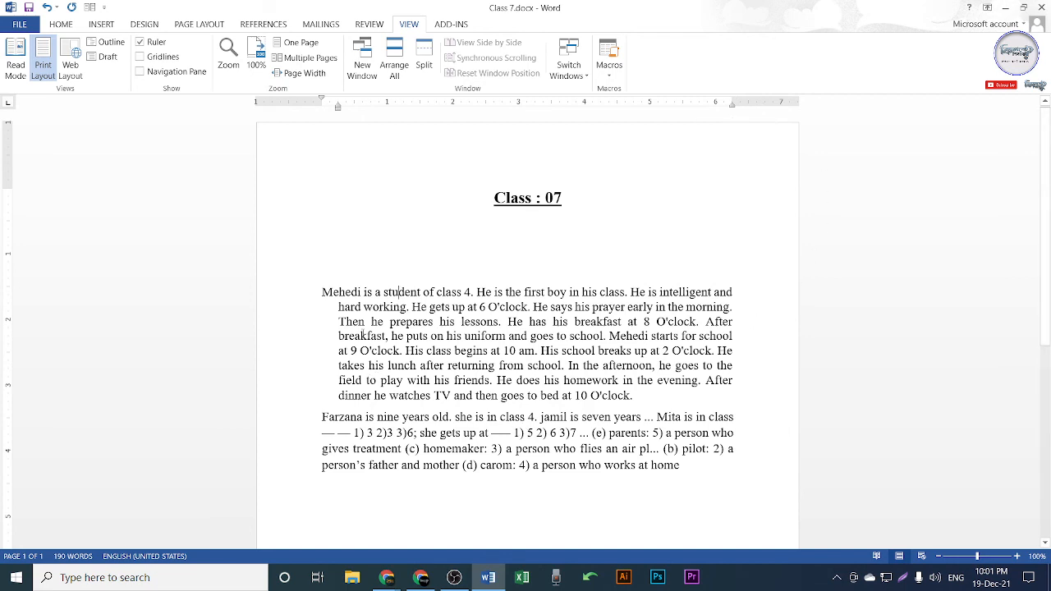
Step: Select the whole first body paragraph and set its hanging indent to about 0.3 inch
left_click(66, 26)
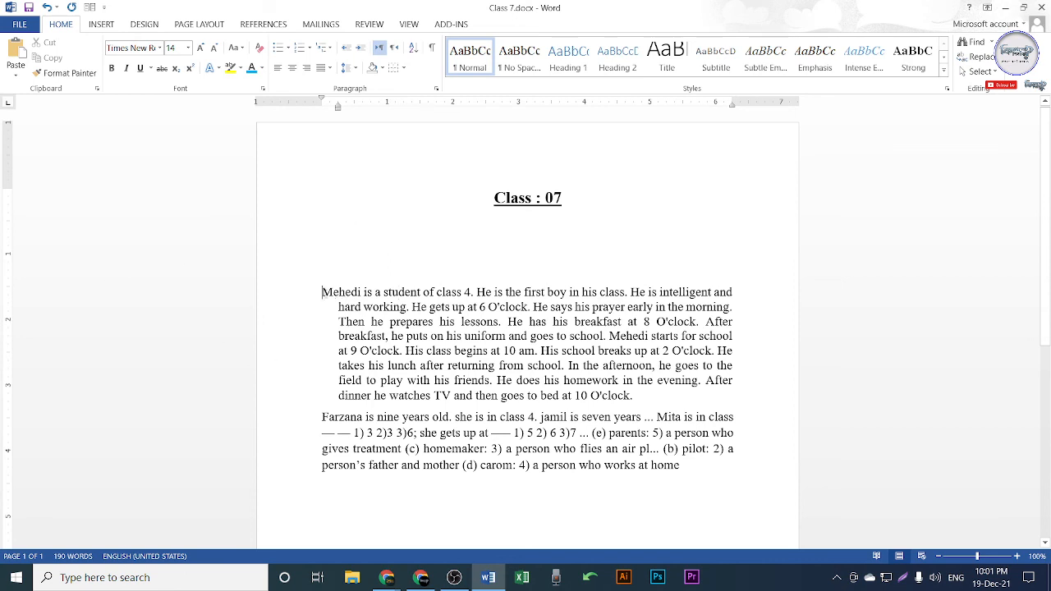
left_click_drag(322, 292, 640, 398)
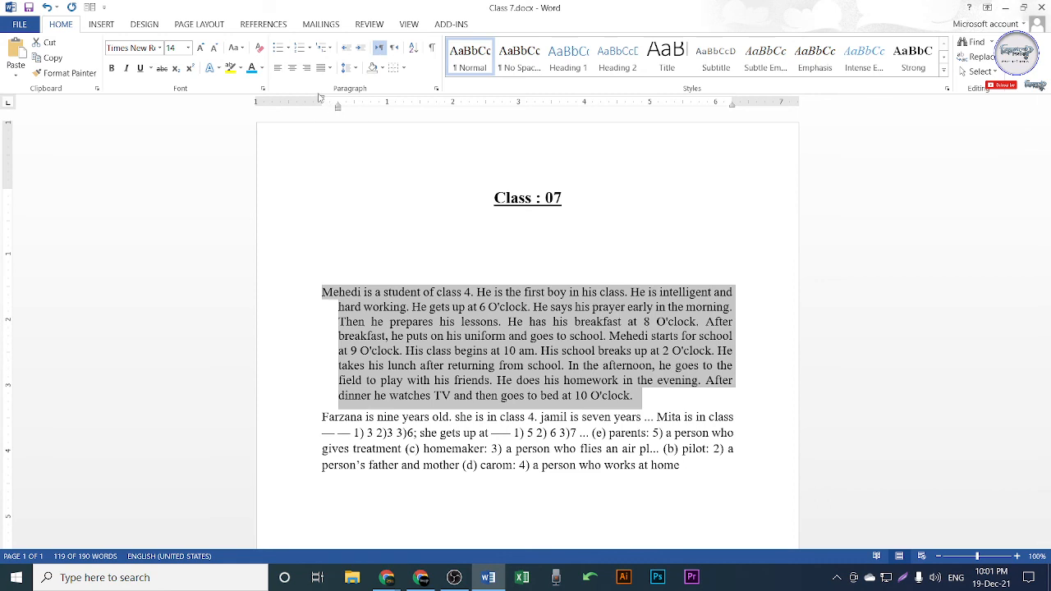
left_click_drag(322, 102, 322, 101)
left_click_drag(337, 107, 343, 106)
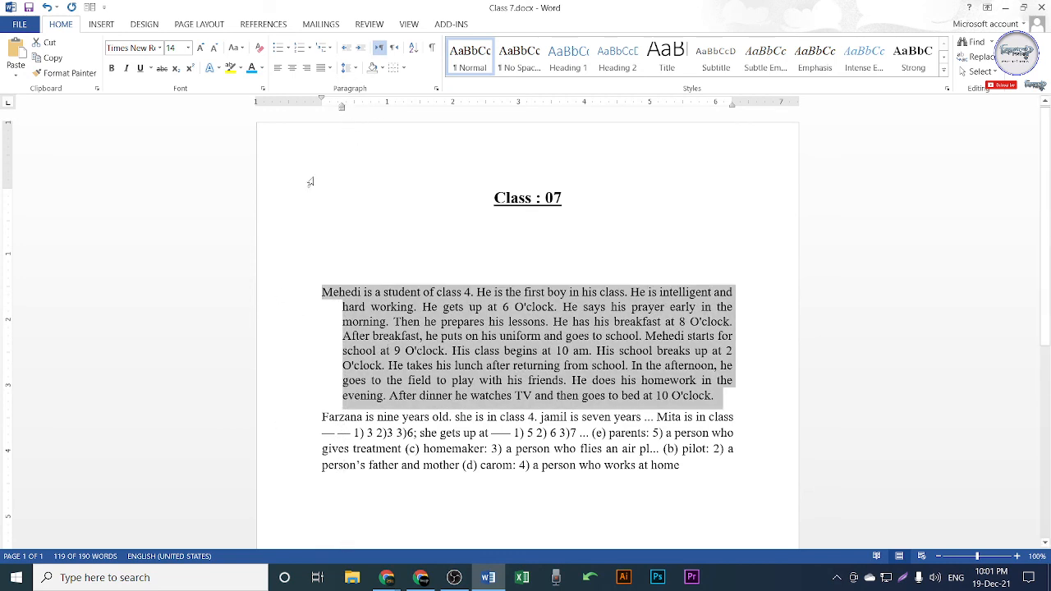
Step: Increase the first body paragraph's indent by two levels so its first line starts at 1 inch, and deselect it
left_click(361, 52)
left_click(361, 52)
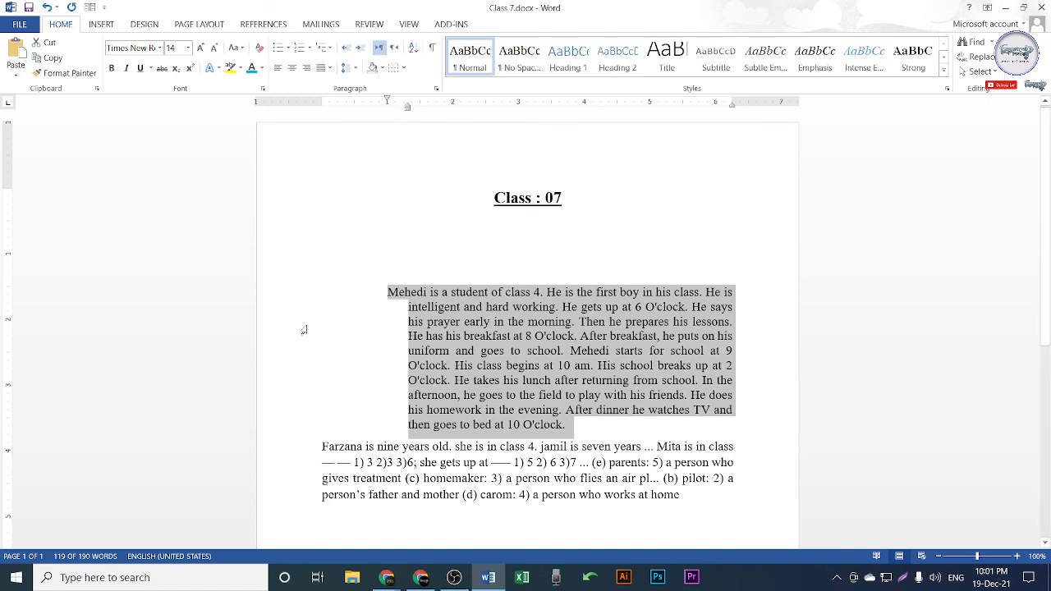
left_click(437, 395)
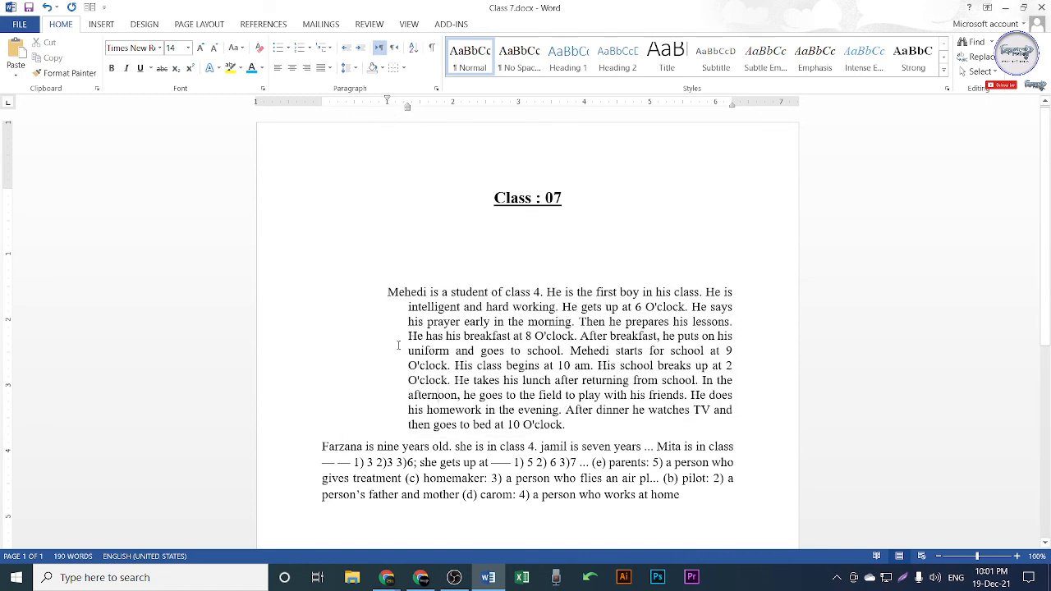
Step: Reselect the first body paragraph and increase its indent six more levels, moving its first line to 4 inches
left_click_drag(380, 289, 566, 425)
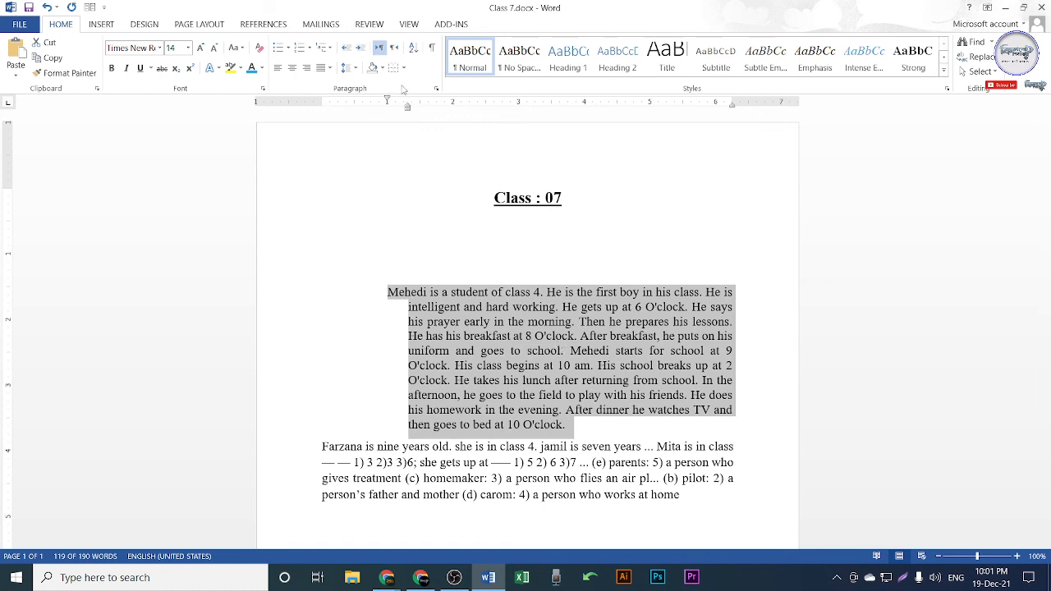
left_click(364, 52)
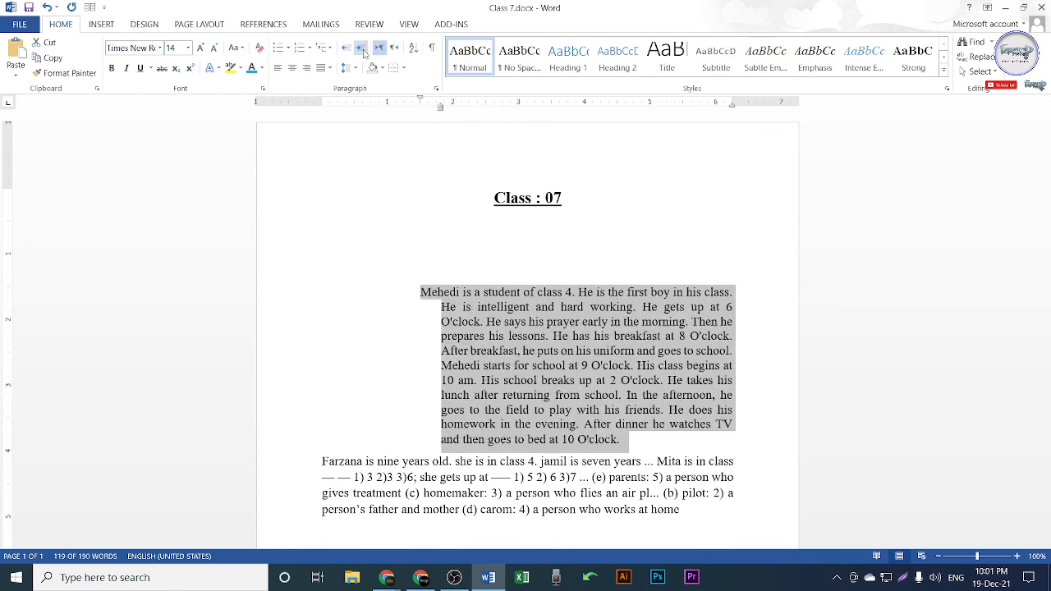
left_click(364, 51)
left_click(364, 52)
left_click(364, 52)
left_click(364, 52)
left_click(364, 52)
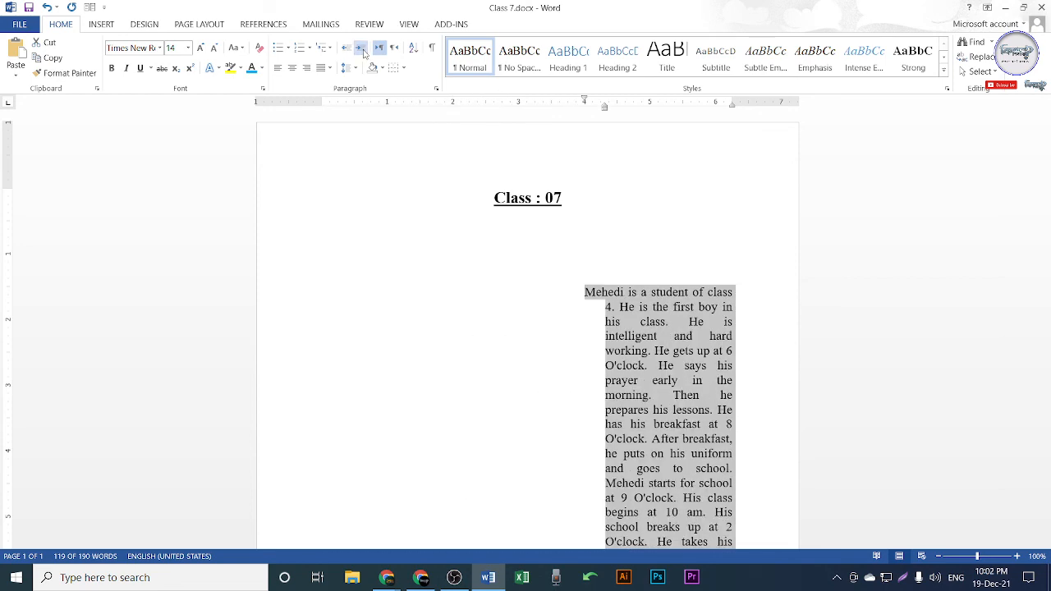
Step: Increase the first body paragraph's indent to 4.5 inches, and decrease it nine levels back to the left margin
left_click(363, 51)
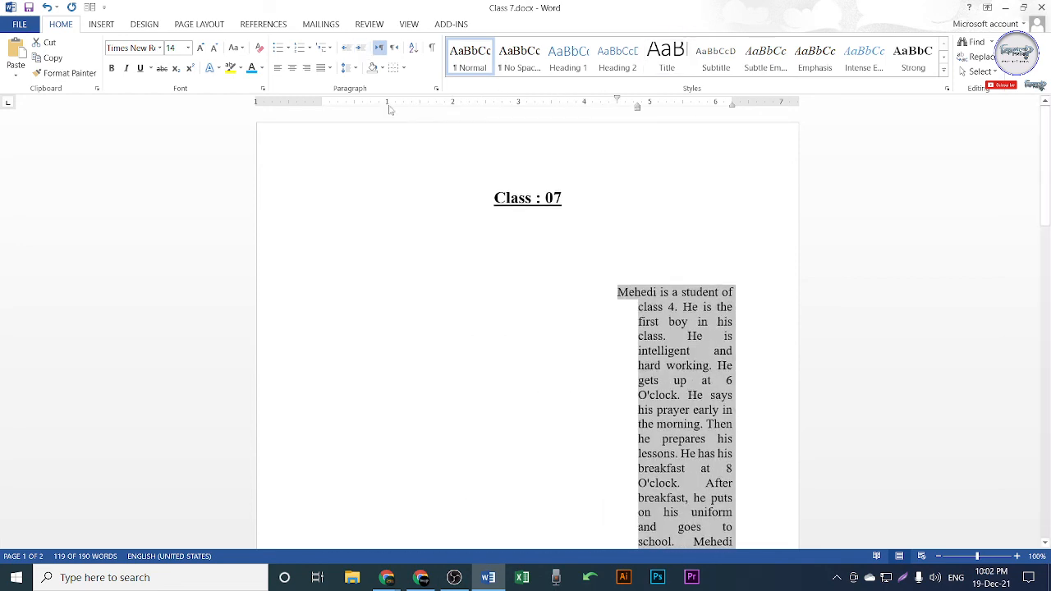
left_click(346, 51)
left_click(345, 50)
left_click(345, 50)
left_click(346, 50)
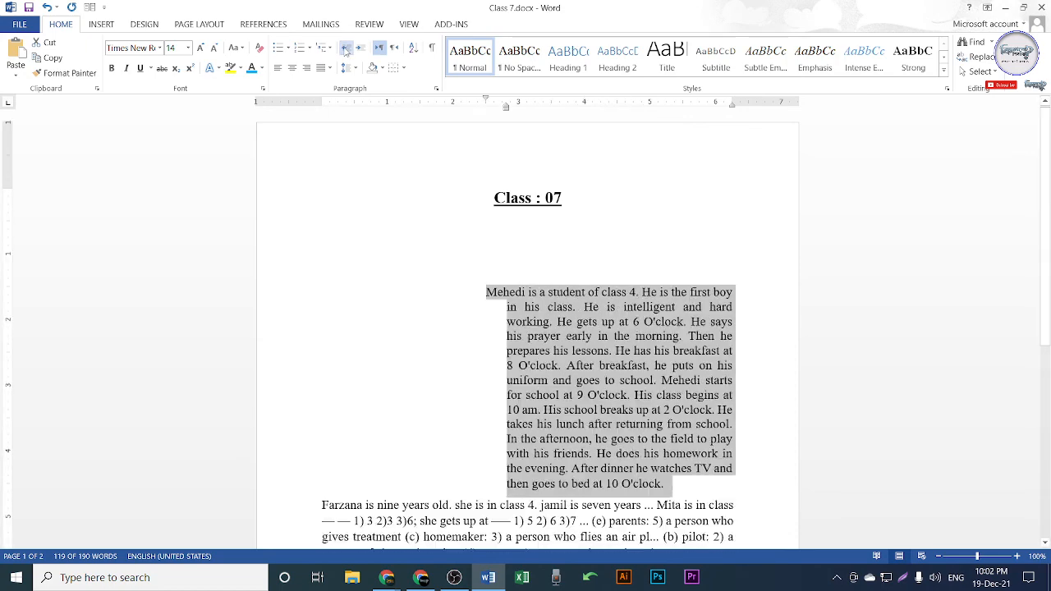
left_click(346, 50)
left_click(346, 50)
left_click(346, 50)
left_click(346, 50)
left_click(345, 50)
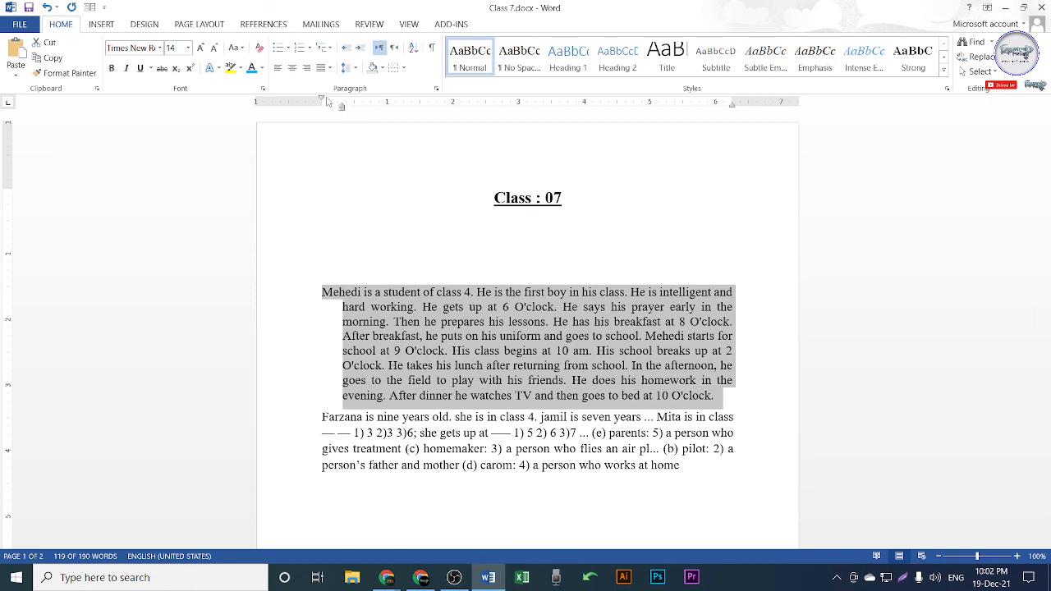
Step: Increase the first body paragraph's indent by one level, decrease it again, and deselect the paragraph
mouse_move(326, 100)
left_mouse_down()
mouse_move(313, 103)
mouse_move(321, 104)
left_mouse_up()
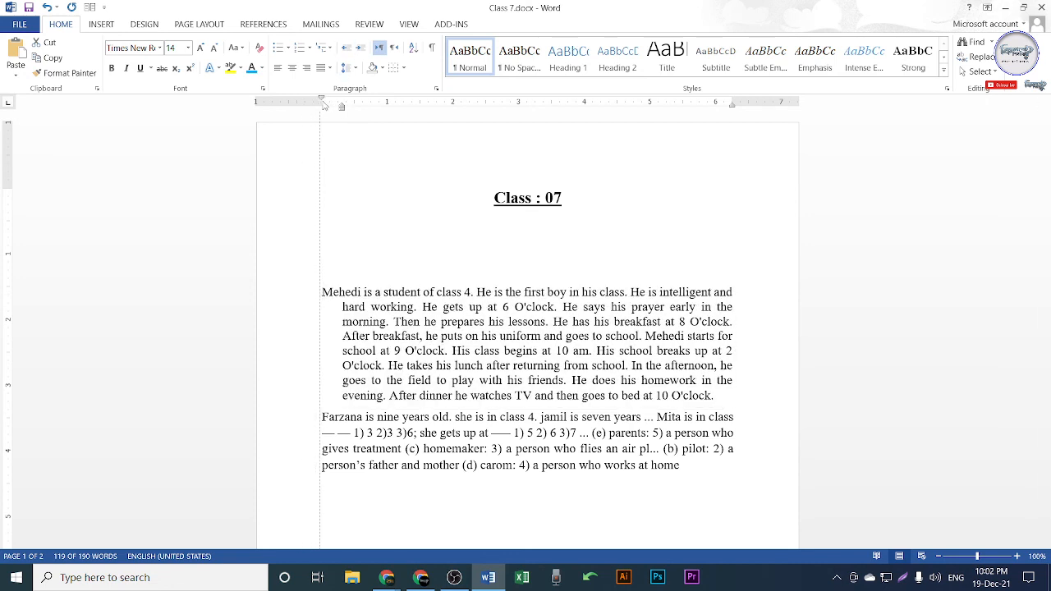
left_click(361, 48)
left_click(347, 48)
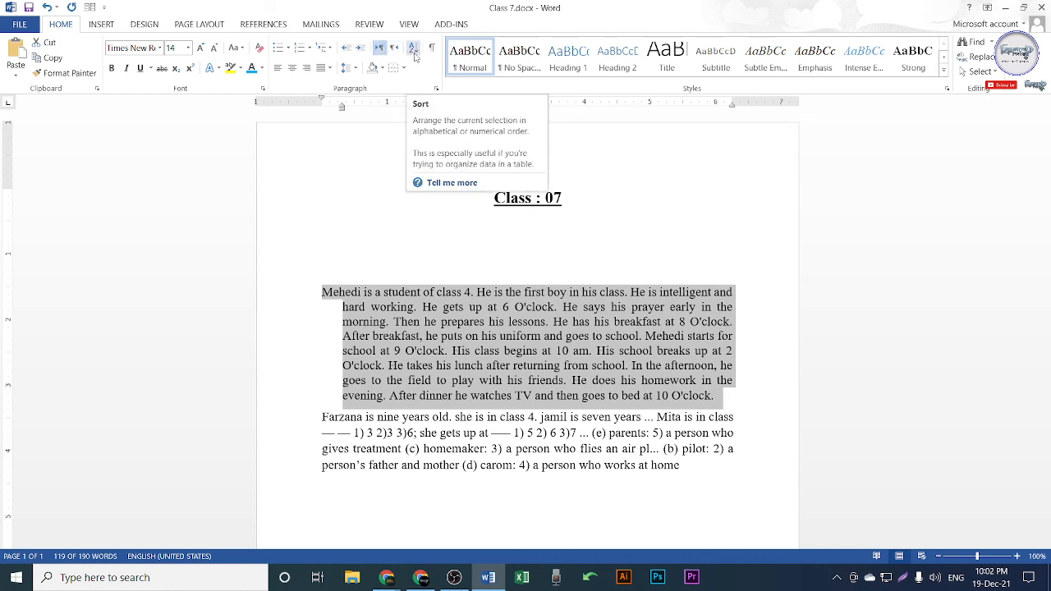
left_click(465, 306)
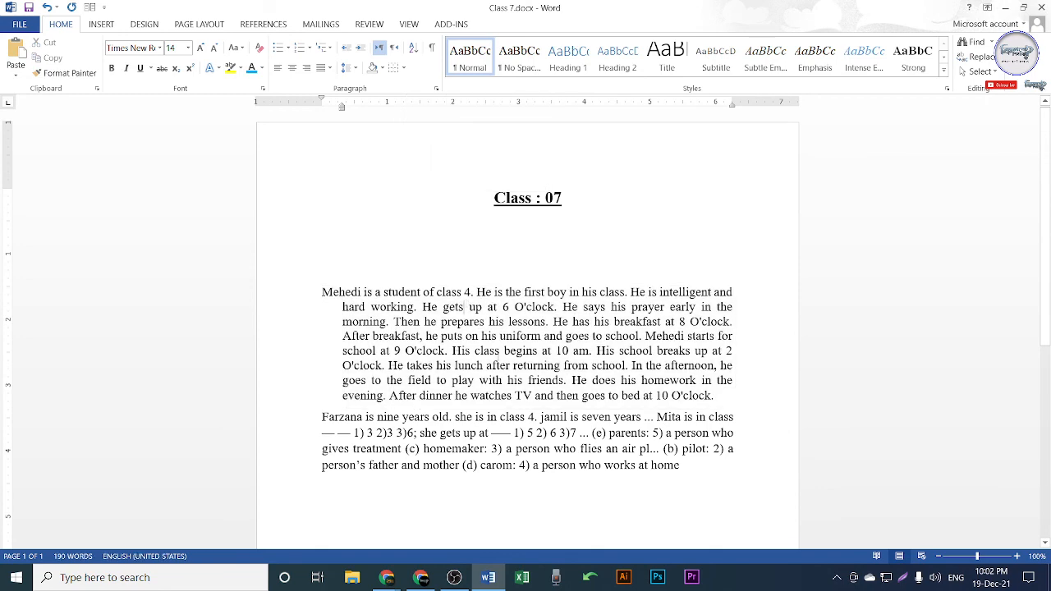
Step: Switch to the Google Meet call in Chrome, check the speaker volume, and return to the Word document
left_click(420, 577)
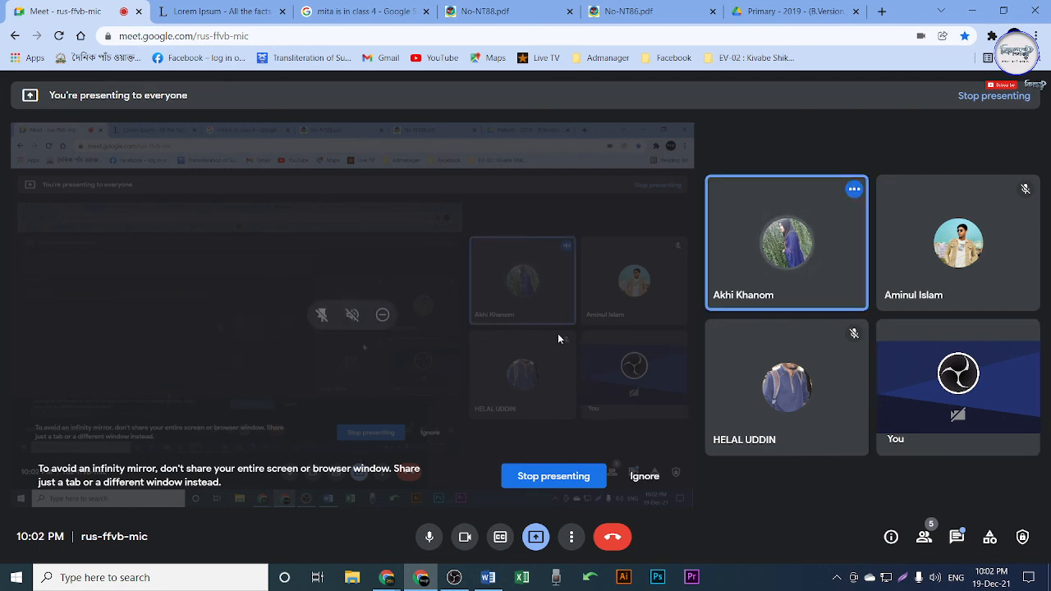
left_click(933, 582)
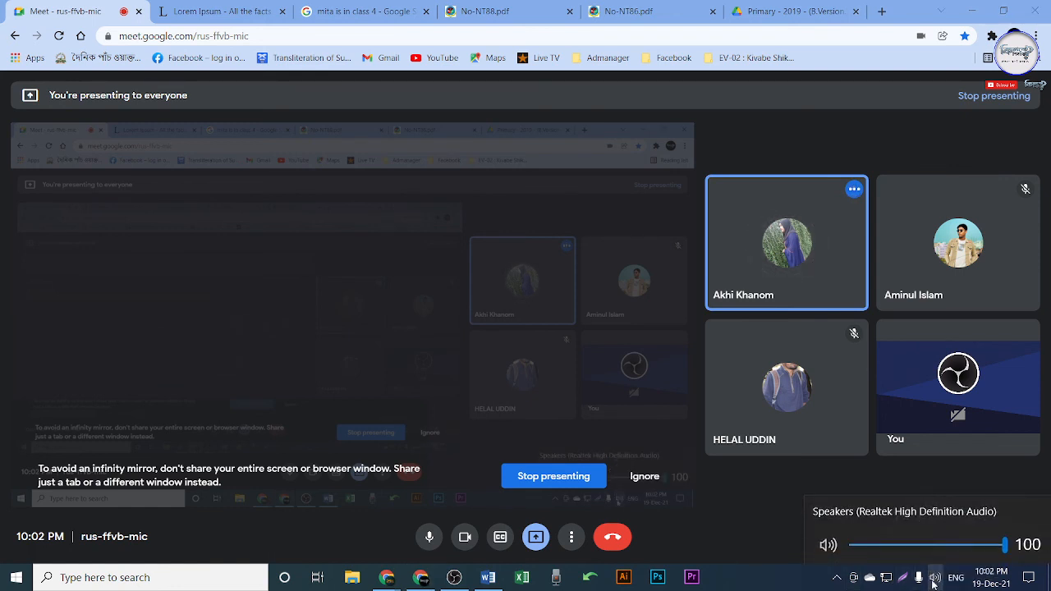
left_click(742, 537)
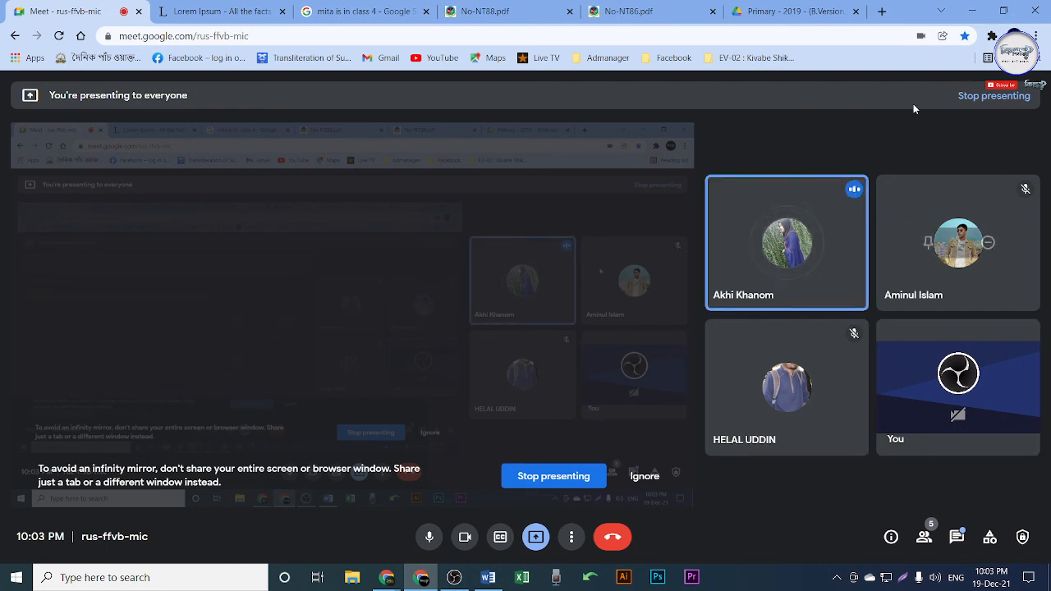
key("alt+Tab")
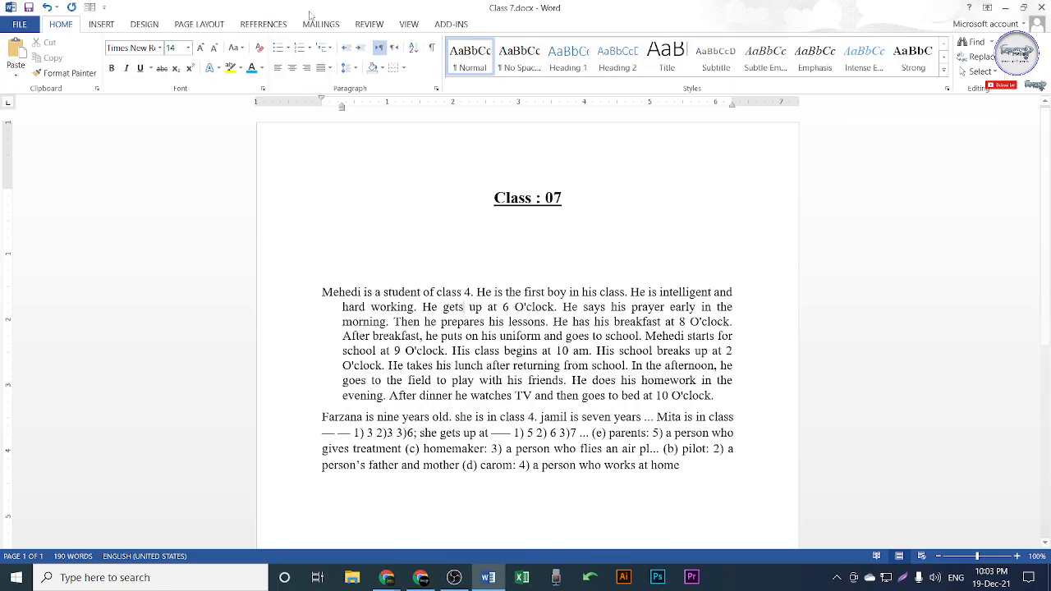
Step: Select and deselect both body paragraphs, and hide the document ruler and show it again
left_click(409, 24)
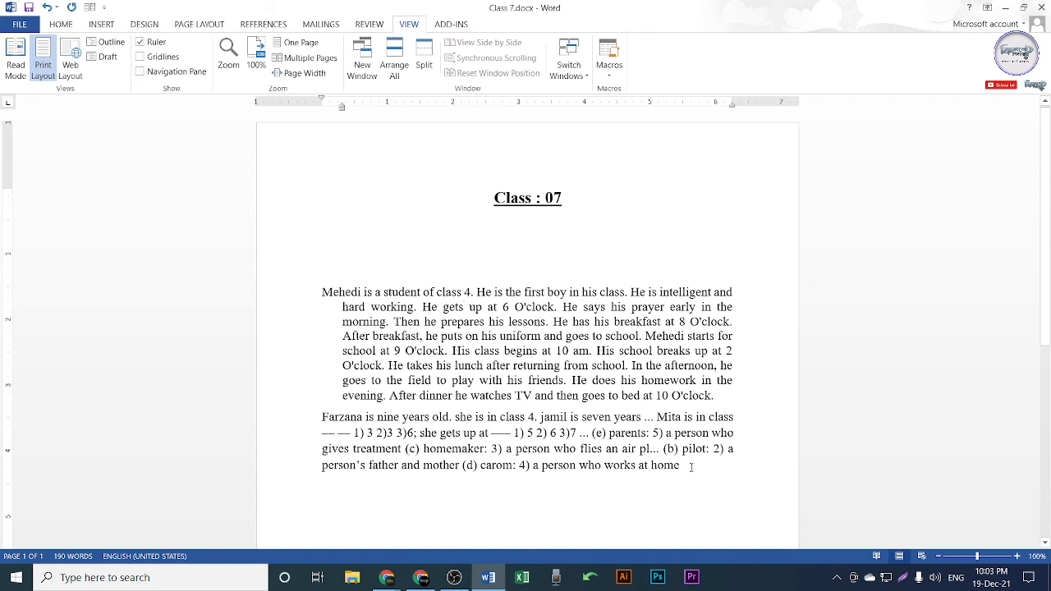
left_click_drag(691, 469, 350, 291)
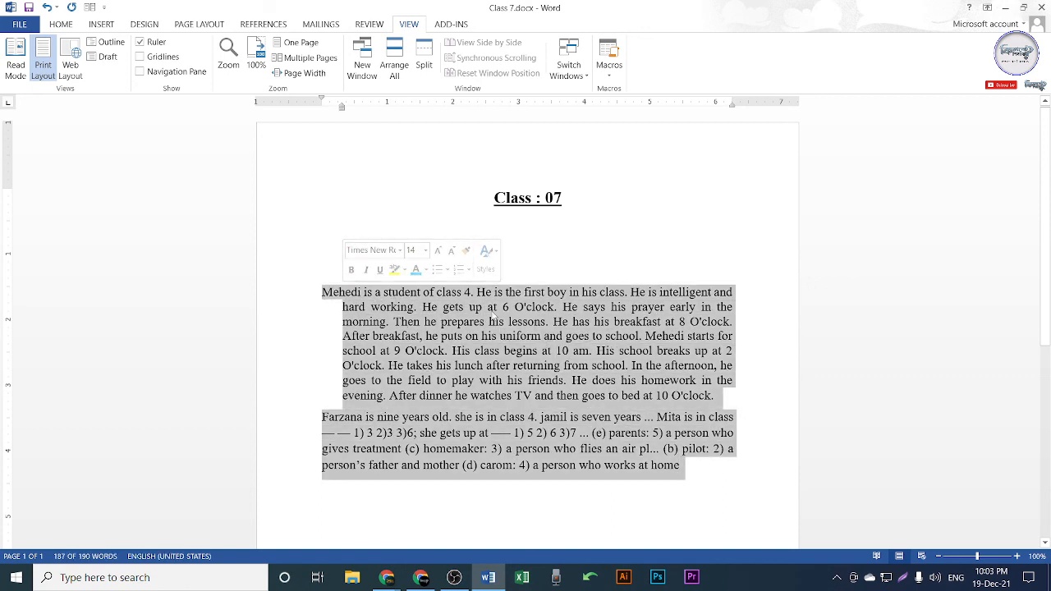
left_click(486, 308)
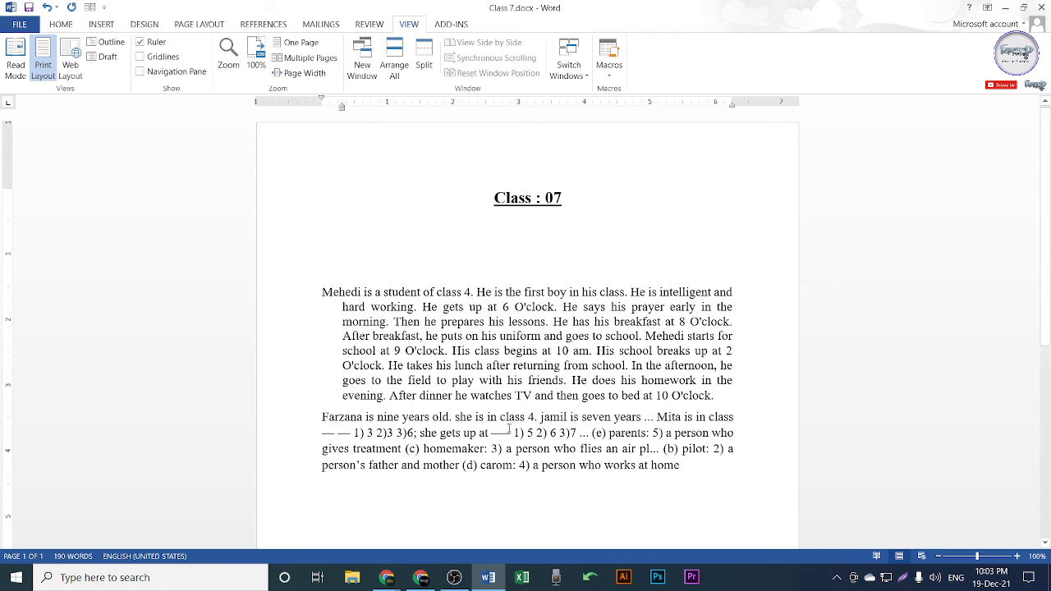
left_click(156, 44)
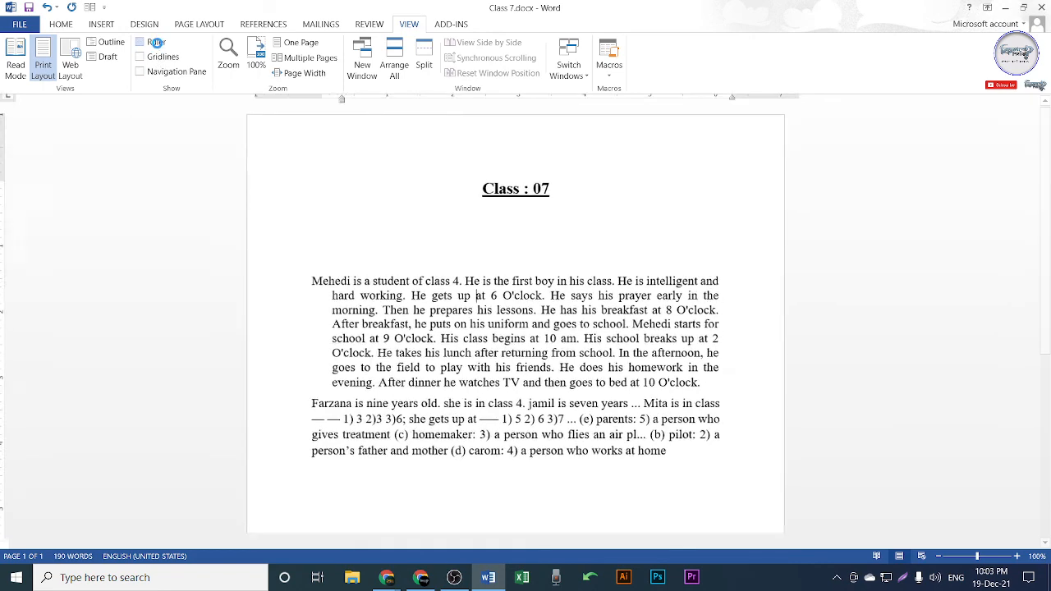
left_click(146, 39)
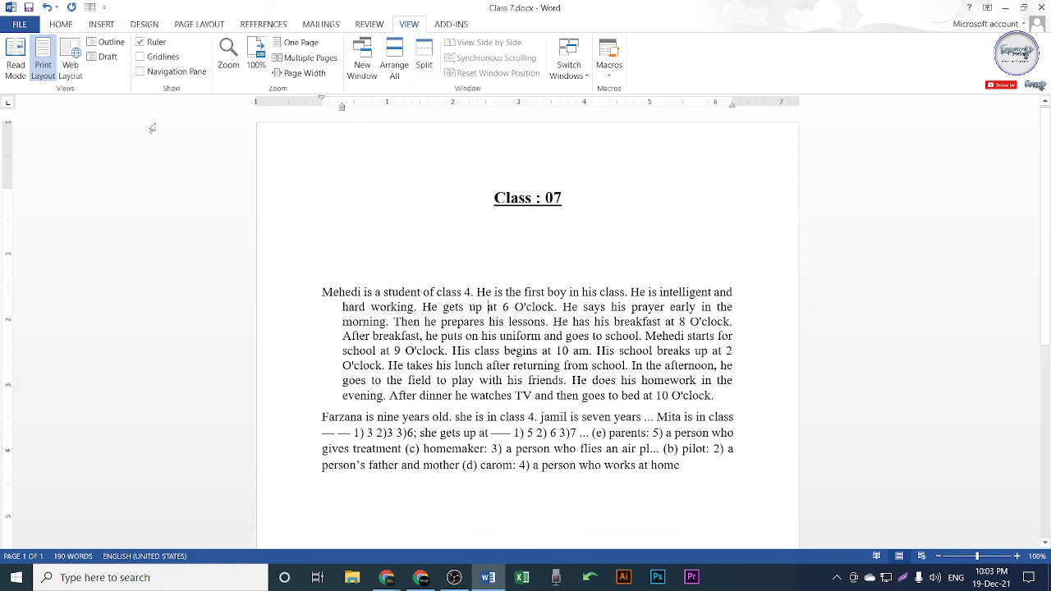
left_click(67, 27)
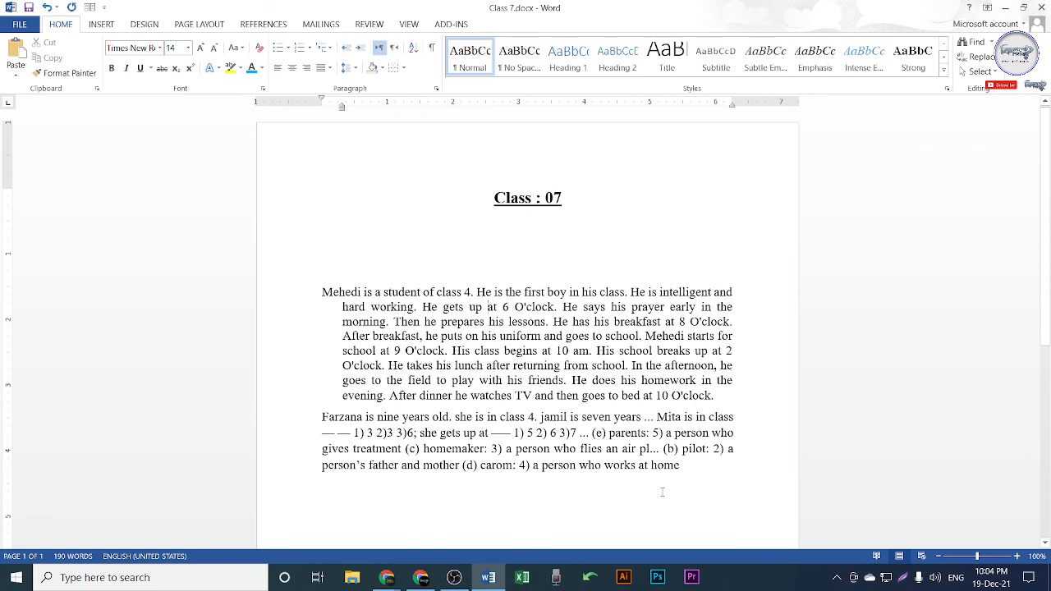
Step: Delete both body paragraphs below the title and enter "hj" in their place
left_click_drag(662, 492, 279, 271)
key("Delete")
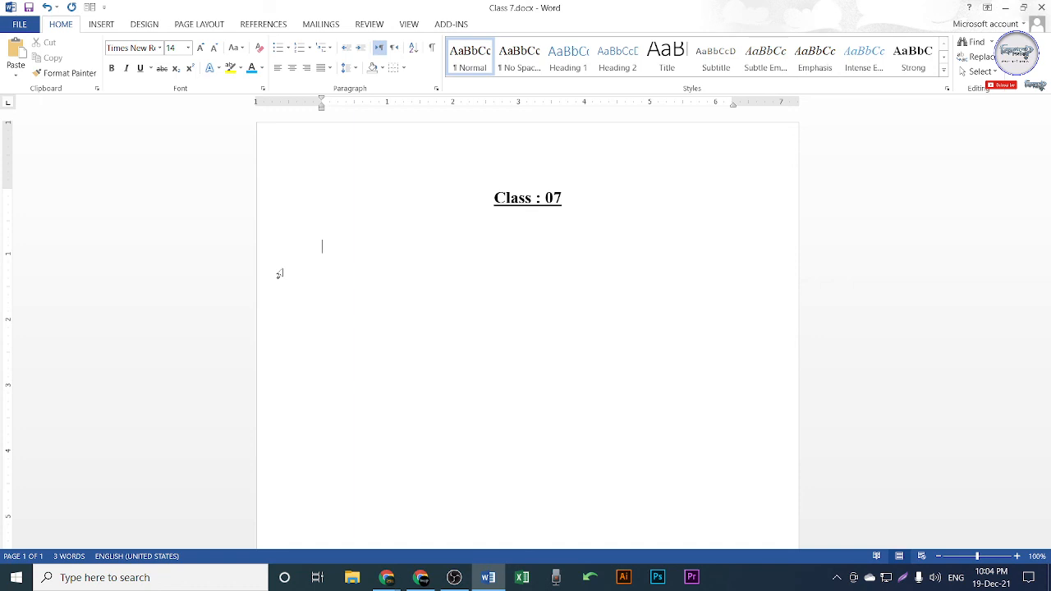
type("hj")
Step: Select the whole document and enlarge its text until the line below the title reaches 36 pt
key("ctrl+a")
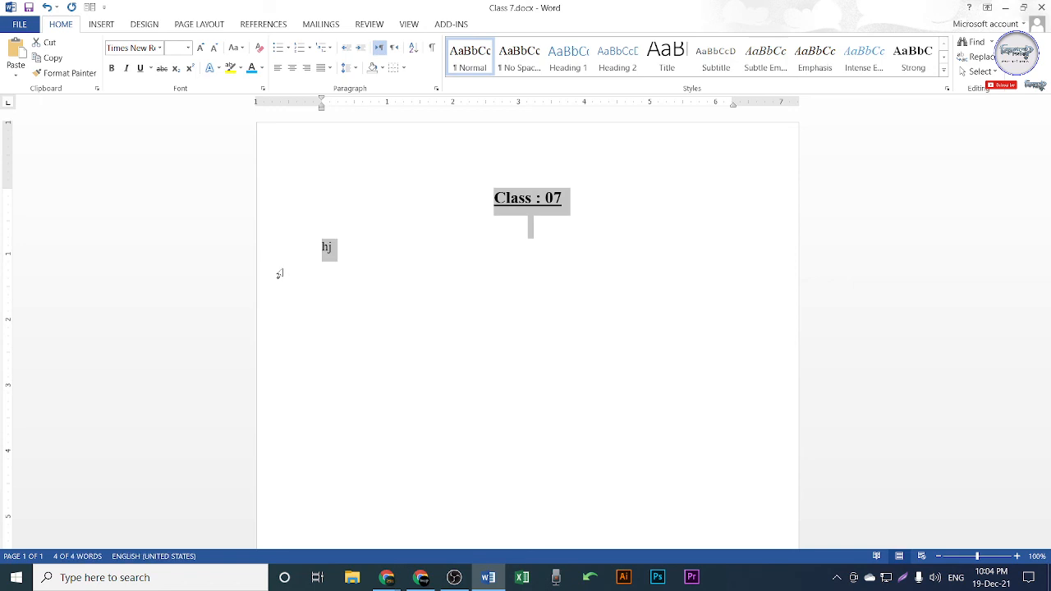
key("ctrl+bracketright")
key("ctrl+bracketright")
key("ctrl+bracketright")
key("ctrl+bracketright")
key("ctrl+bracketright")
key("ctrl+bracketright")
key("ctrl+bracketright")
key("ctrl+bracketright")
key("ctrl+bracketright")
key("ctrl+bracketright")
key("ctrl+bracketright")
key("ctrl+bracketright")
key("ctrl+bracketright")
key("ctrl+bracketright")
key("ctrl+bracketright")
key("ctrl+bracketright")
key("ctrl+bracketright")
key("ctrl+bracketright")
key("ctrl+bracketright")
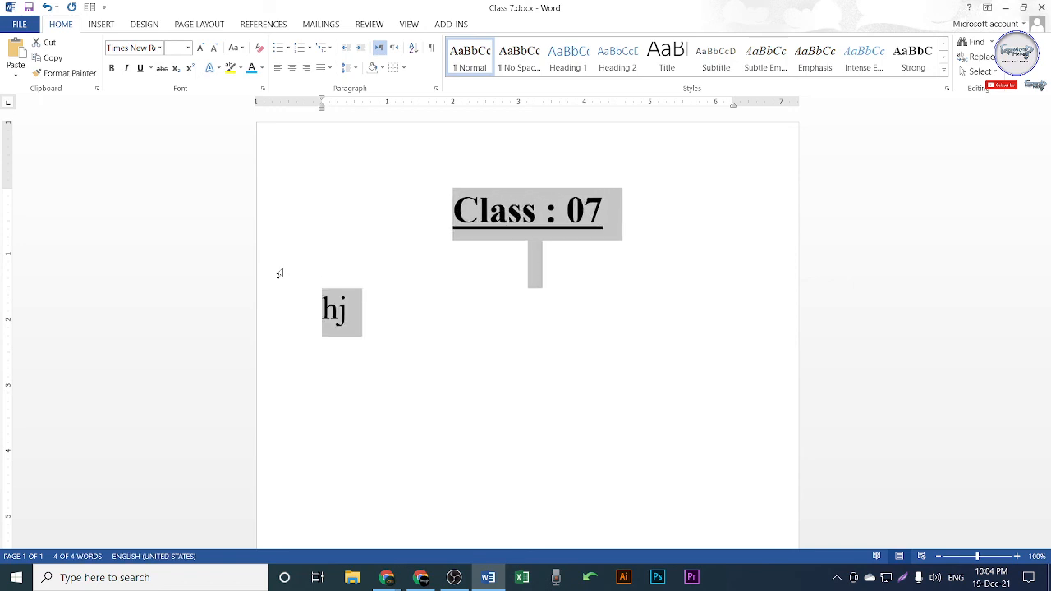
Step: Replace "hj" with the text "hjyu67bn" on the line directly below the title and select it
left_click(352, 321)
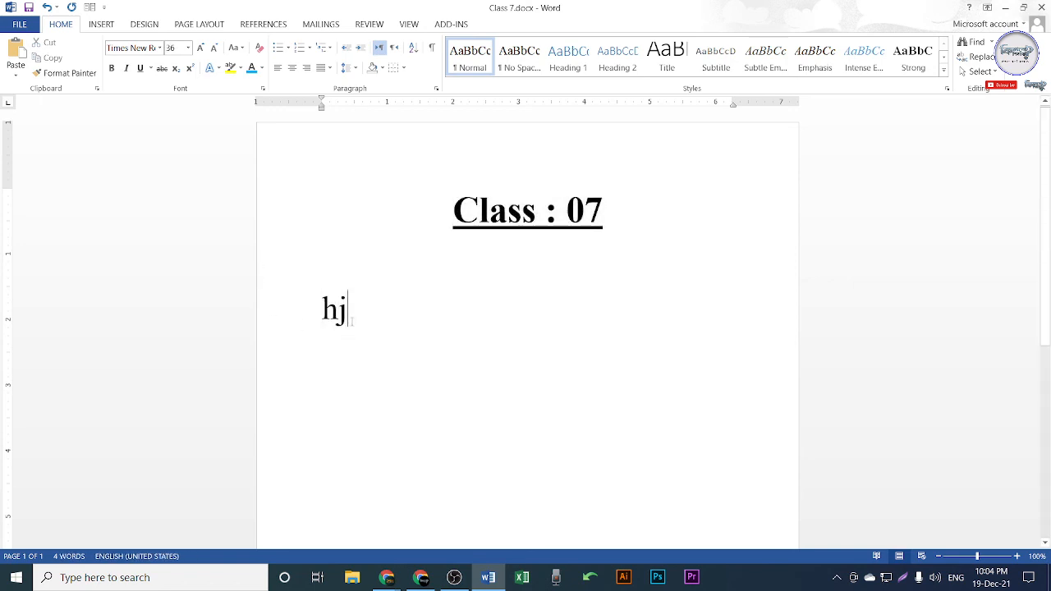
type("hj")
key("BackSpace")
key("BackSpace")
key("BackSpace")
key("BackSpace")
key("BackSpace")
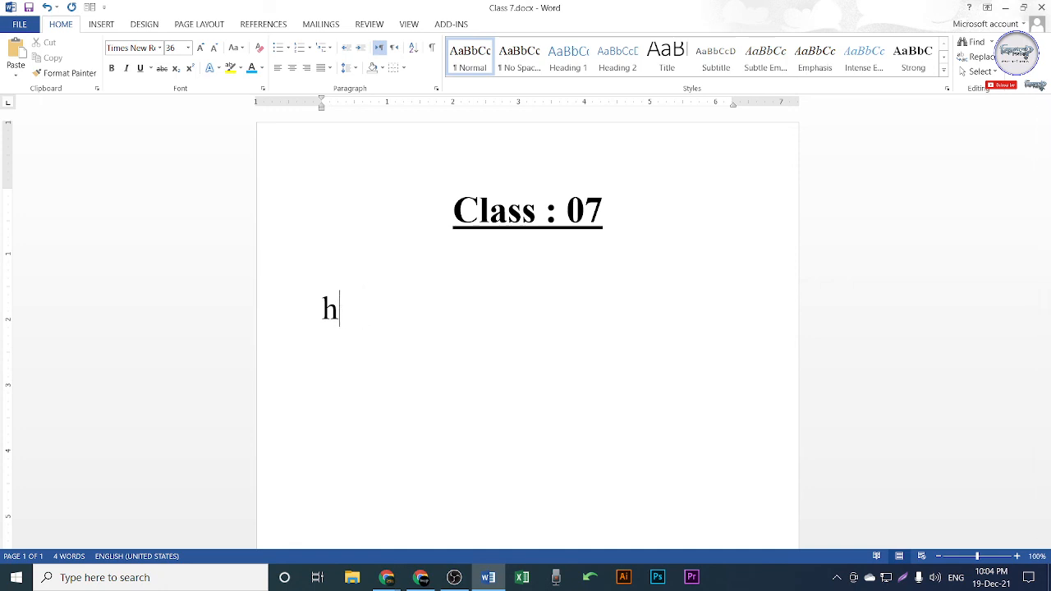
type("hj")
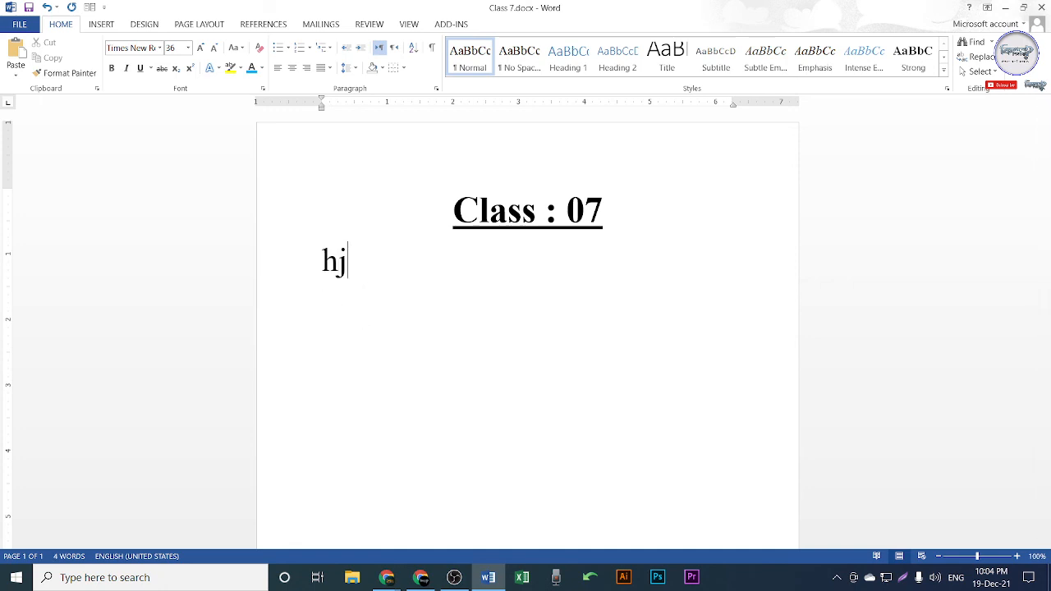
type("yu67")
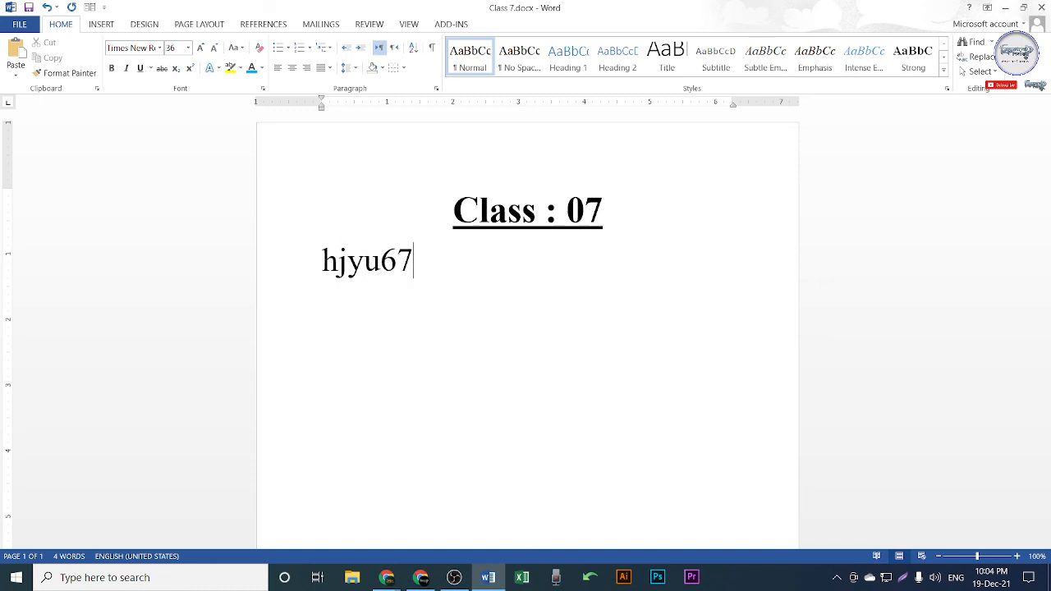
type("bn")
left_click_drag(322, 261, 464, 263)
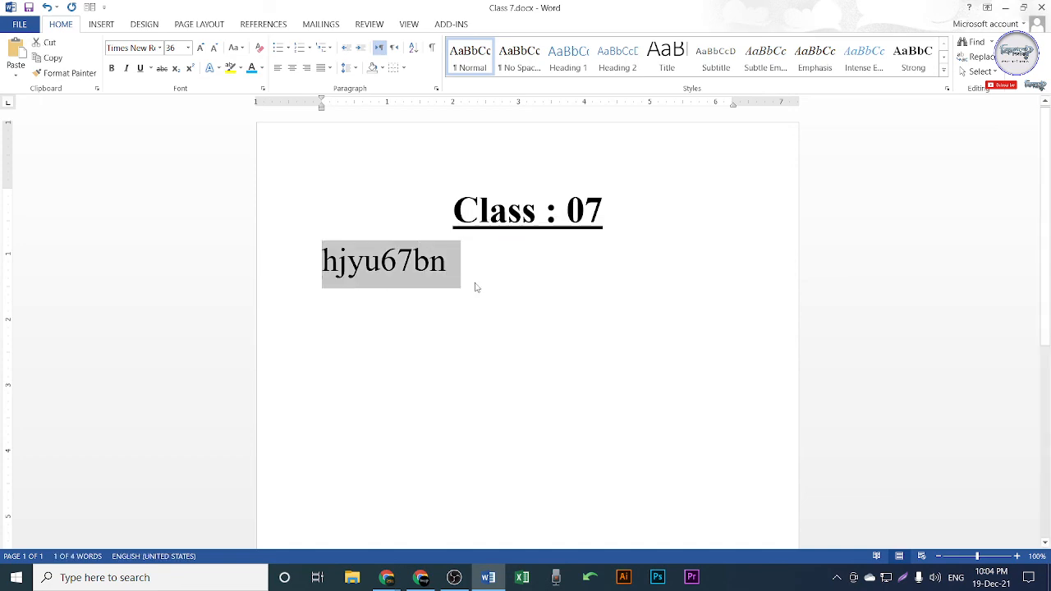
Step: Switch to Facebook in Chrome and open the "EV-02, Kivabe Shikhbo?" group chat in Messenger
left_click(385, 577)
left_click(312, 484)
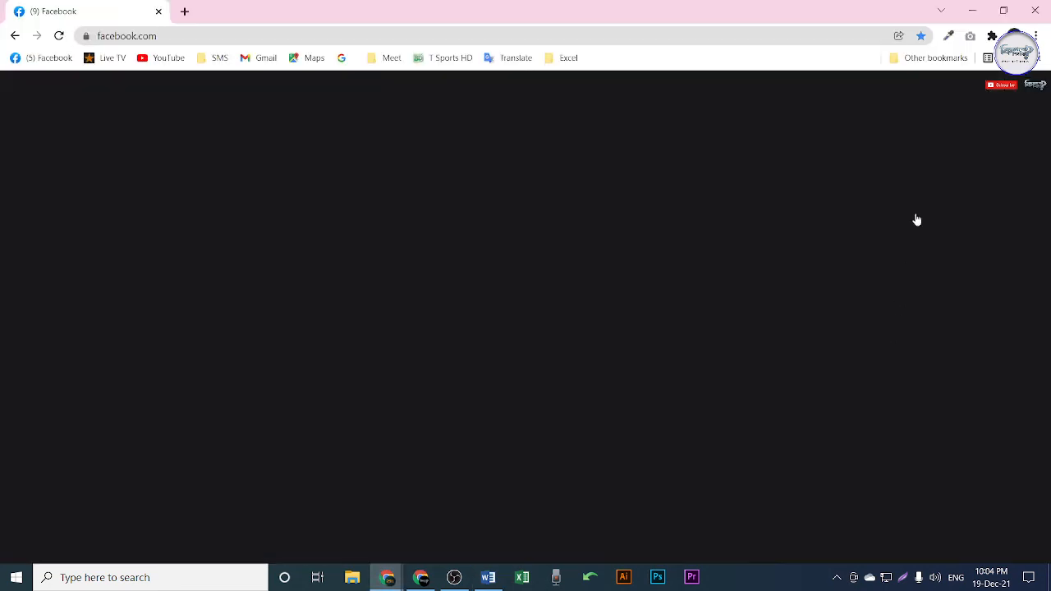
left_click(967, 269)
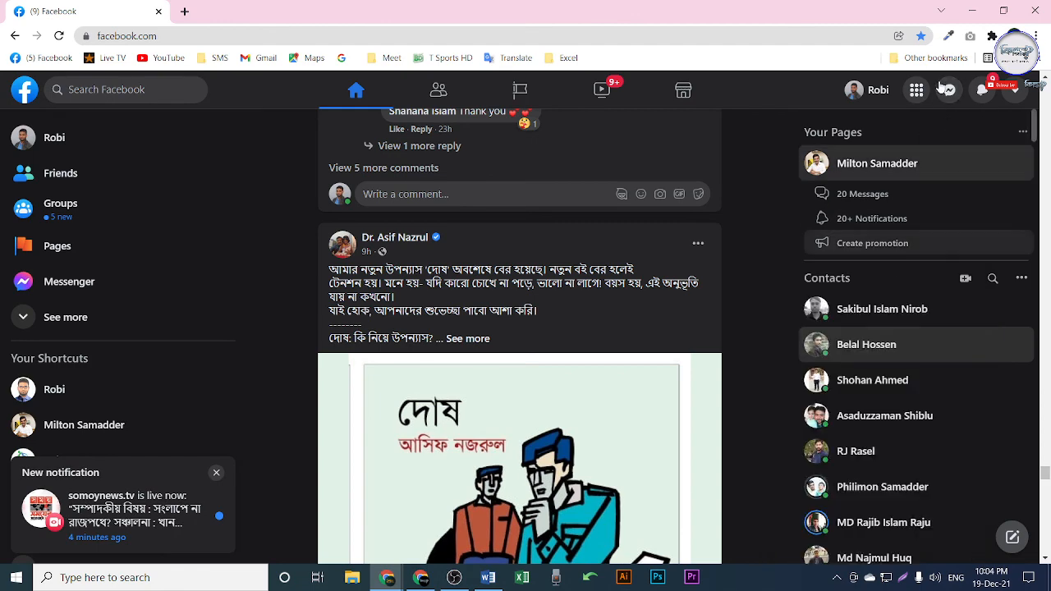
left_click(950, 91)
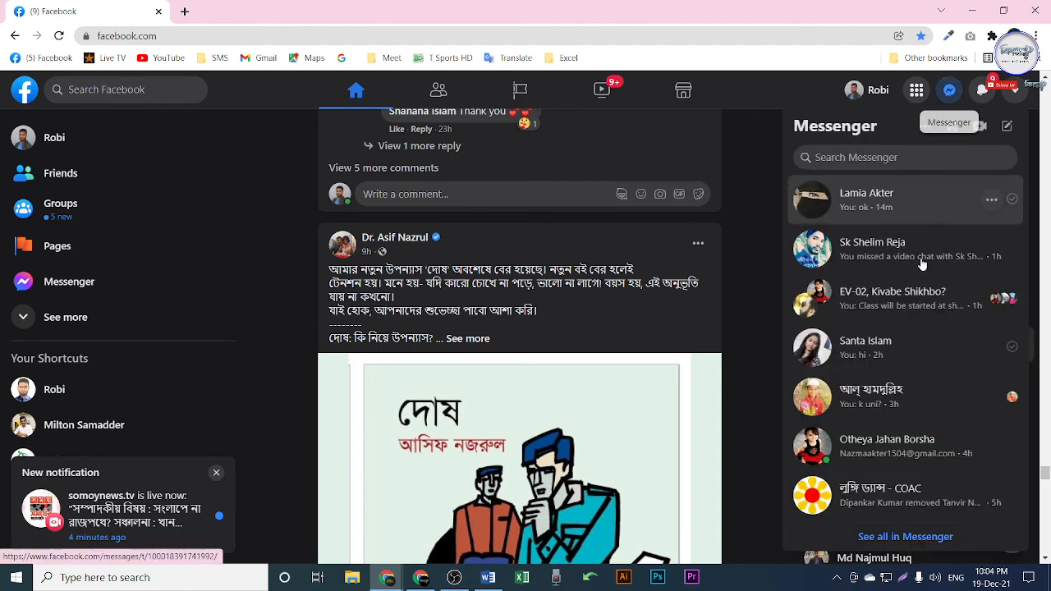
scroll(917, 322, "down", 2)
scroll(917, 322, "up", 2)
left_click(908, 302)
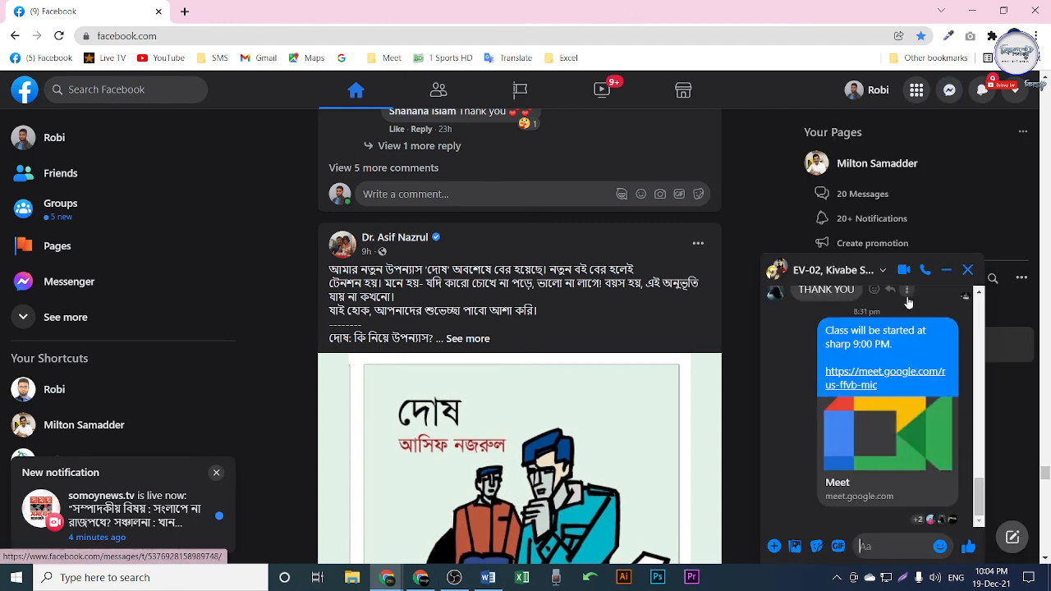
Step: Send the message "hjyu67bn" to the group chat and return to the Word document
type("hjyu67bn")
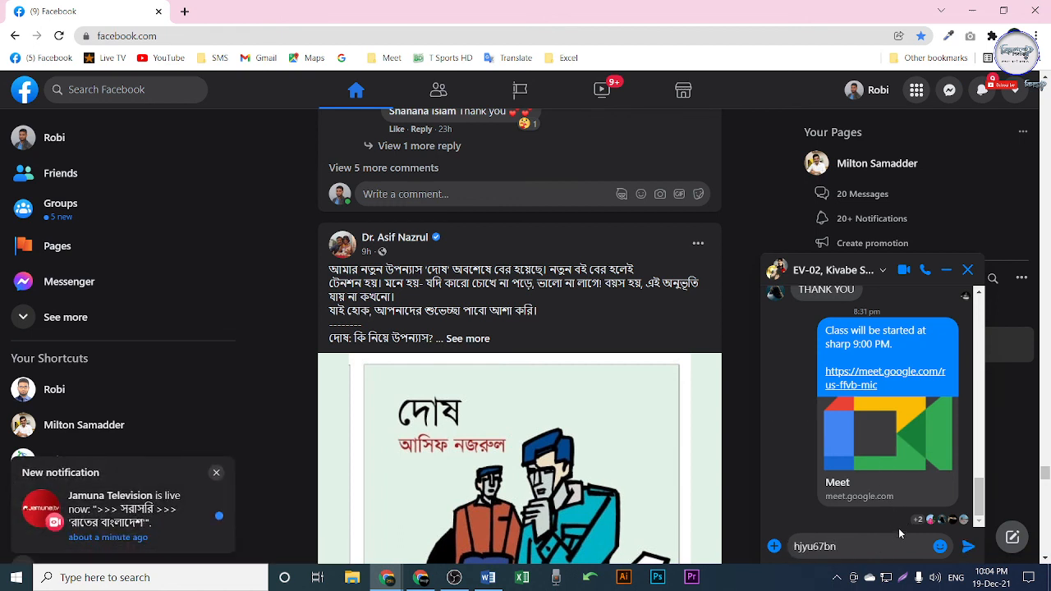
key("Return")
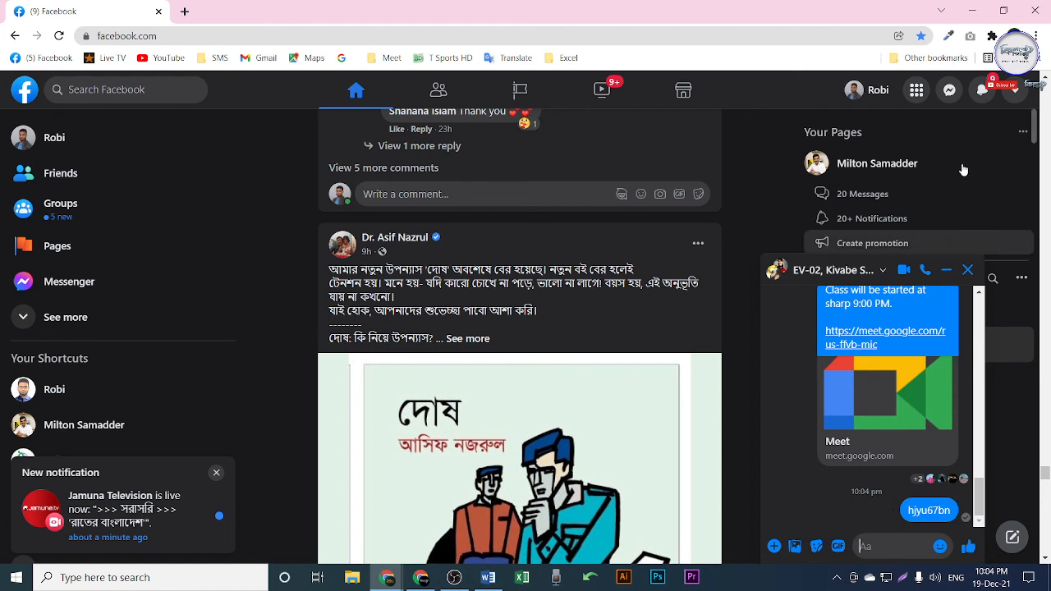
left_click(981, 8)
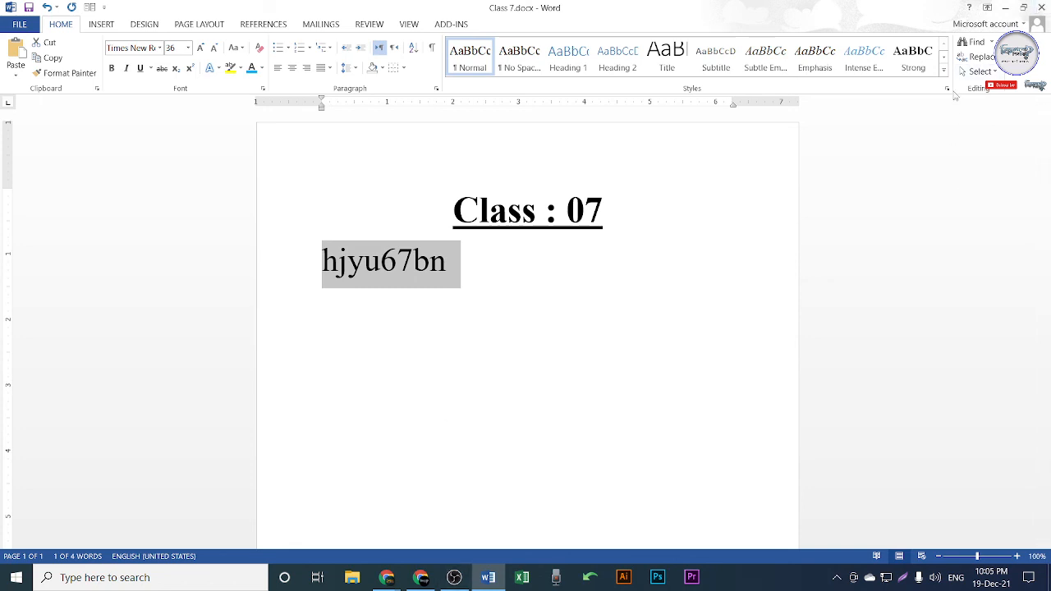
Step: Undo the typed line, the font enlargement and the deletion to bring back both body paragraphs
key("BackSpace")
key("Return")
type("hj")
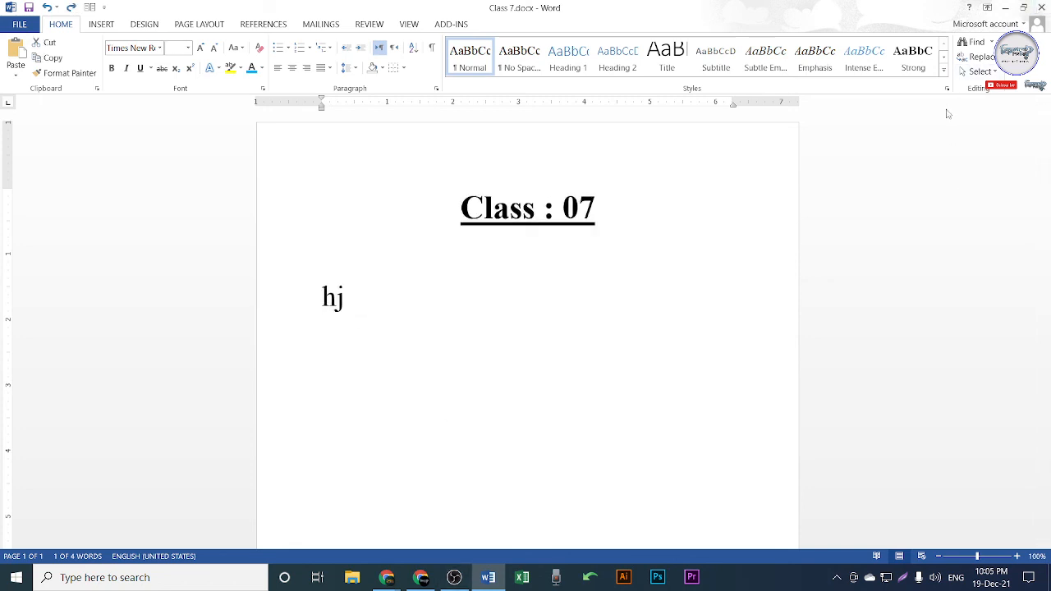
key("ctrl+a")
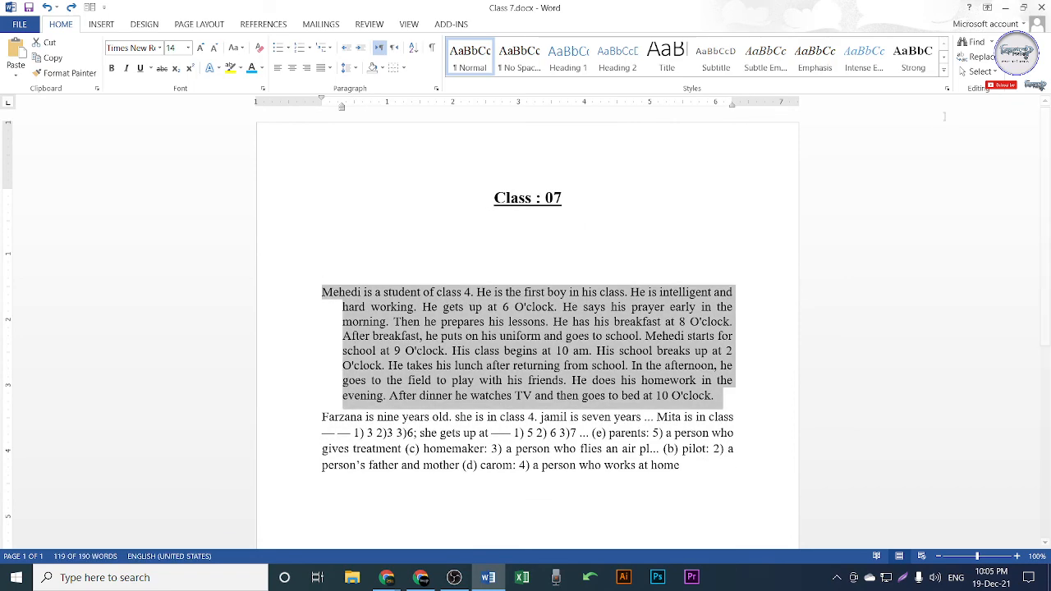
Step: Switch to Google Meet, end the meeting for everyone, and bring up the OBS window
left_click(420, 577)
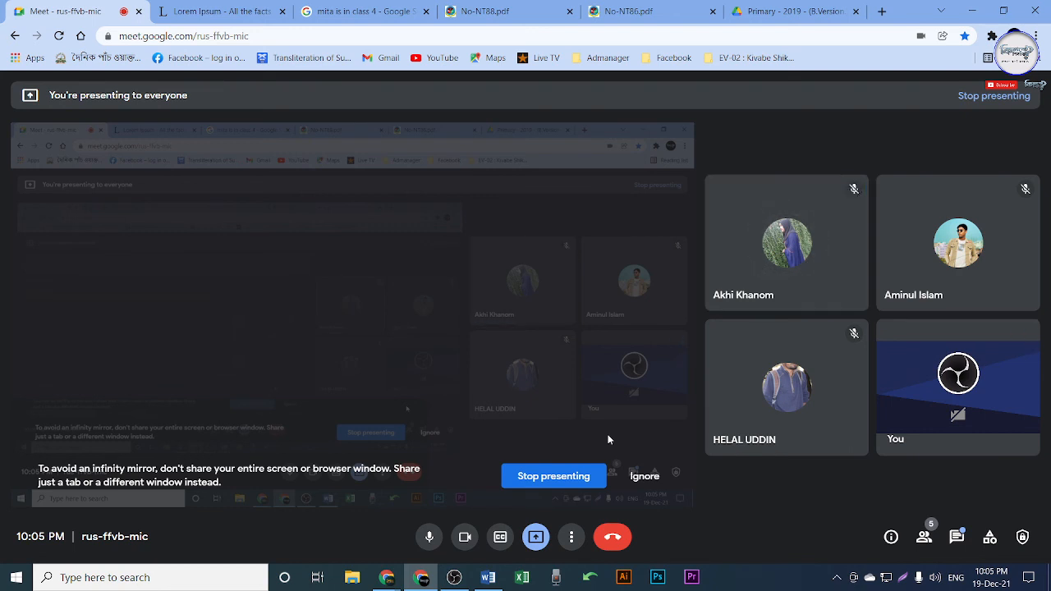
left_click(614, 538)
left_click(598, 350)
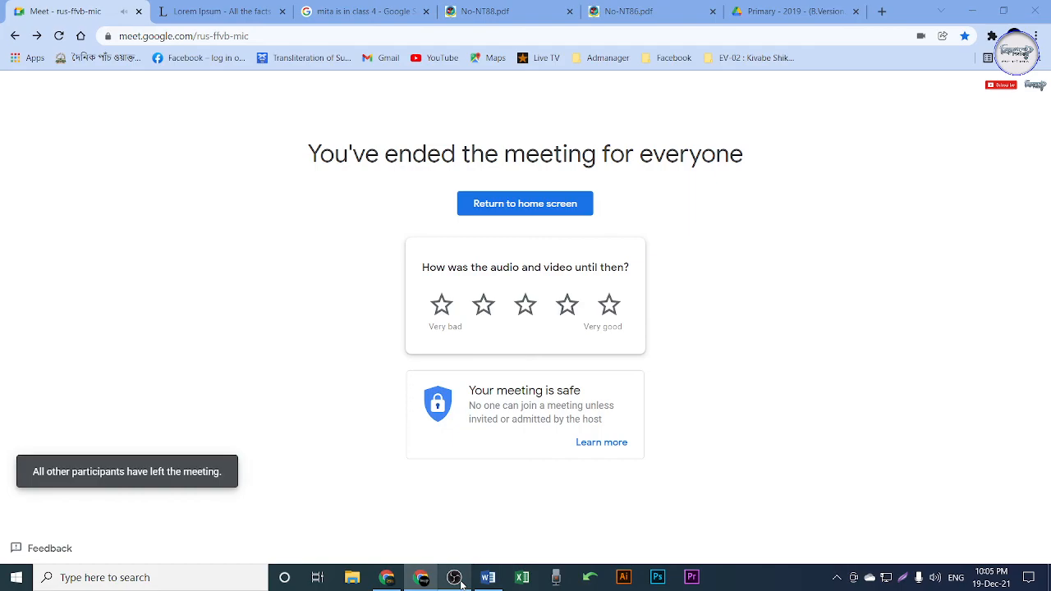
left_click(460, 581)
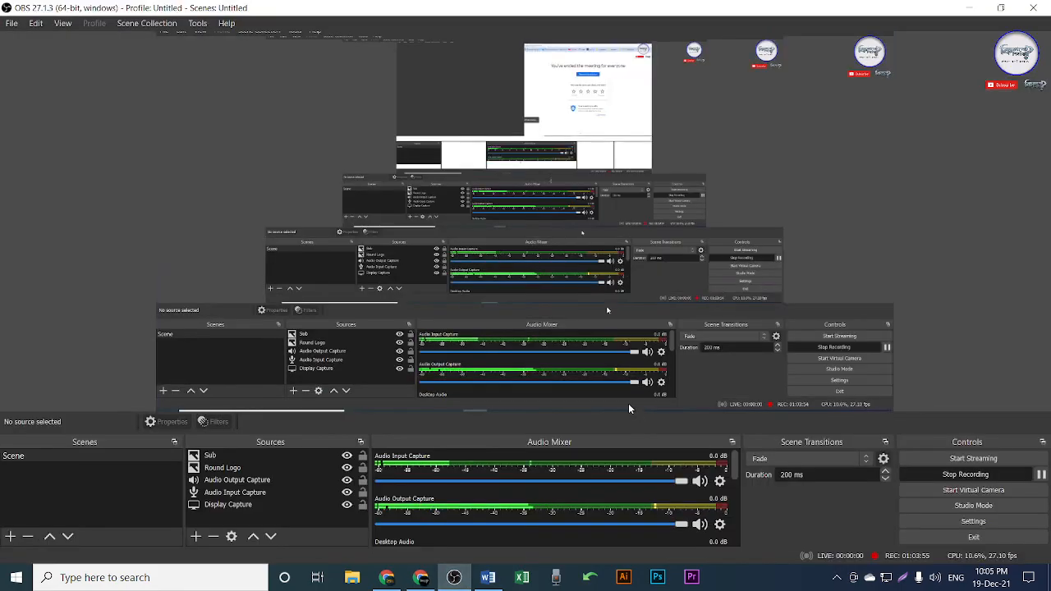